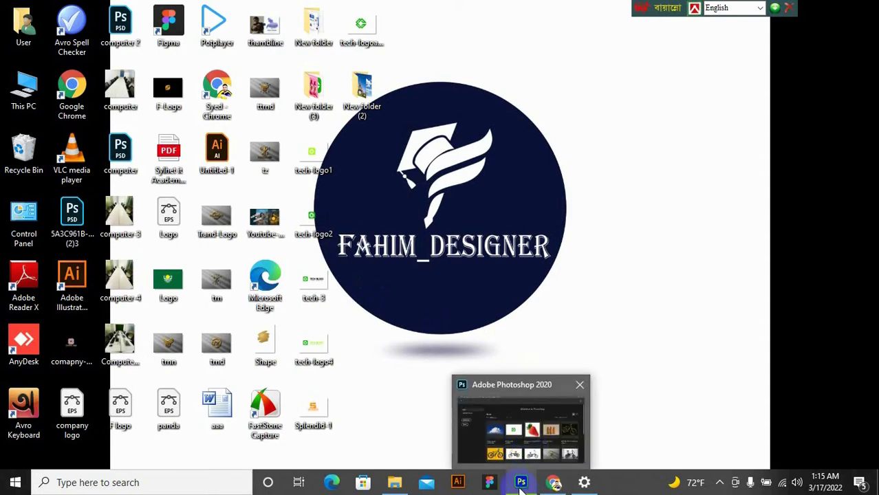
- Bring the Photoshop window back to the front
{"action": "left_click", "coordinate": [523, 483]}
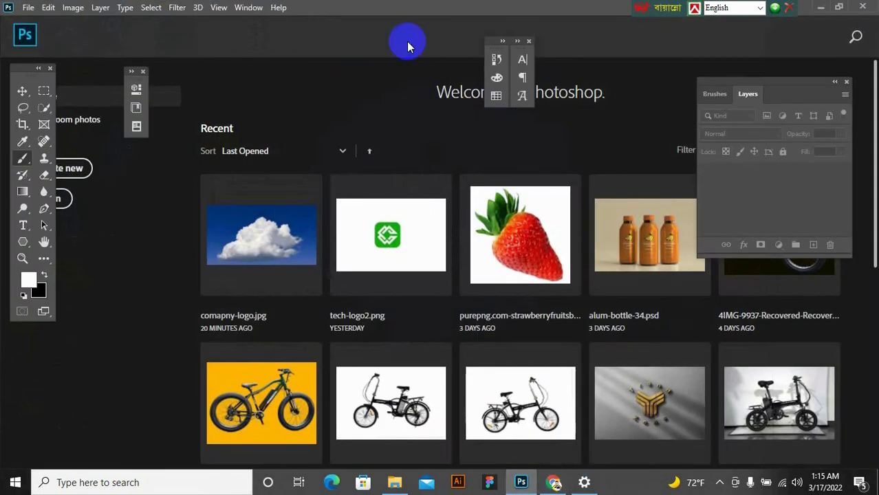
{"action": "left_click", "coordinate": [28, 8]}
{"action": "key", "text": "Escape"}
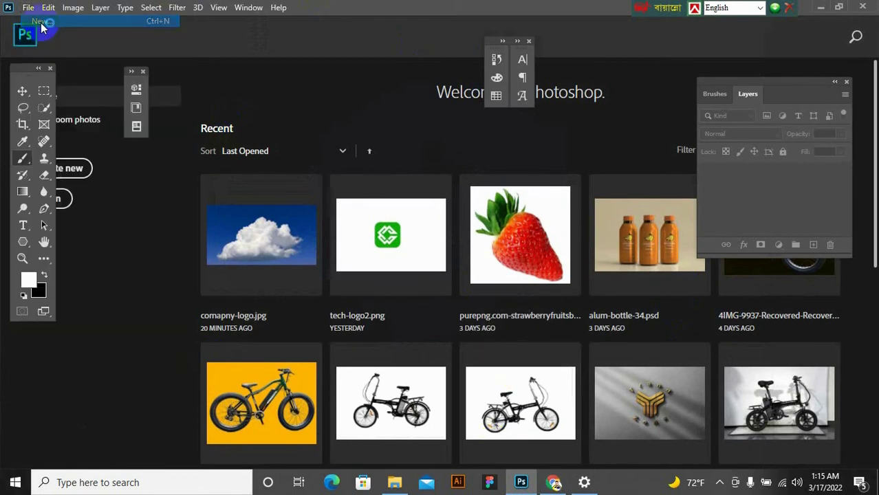
- Create a new document named 'Brush', 1080 × 1080 px at 300 ppi, RGB Color
{"action": "key", "text": "ctrl+n"}
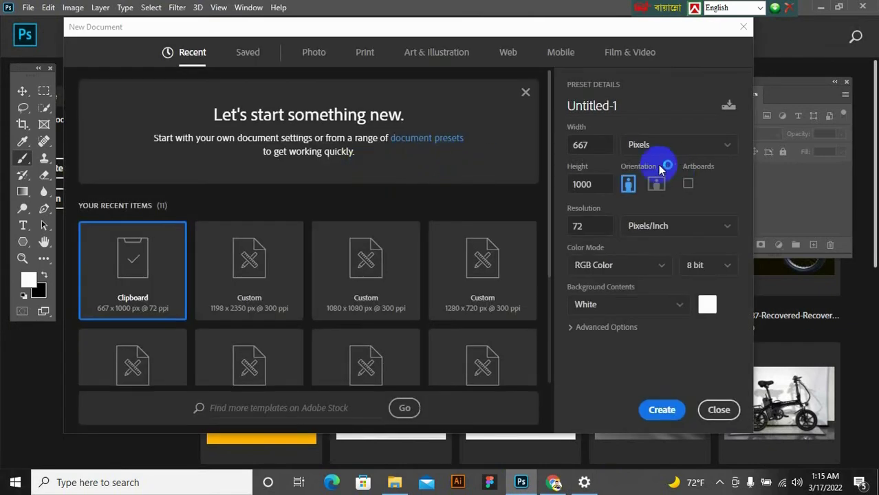
{"action": "left_click_drag", "start_coordinate": [603, 144], "coordinate": [529, 141]}
{"action": "type", "text": "1080"}
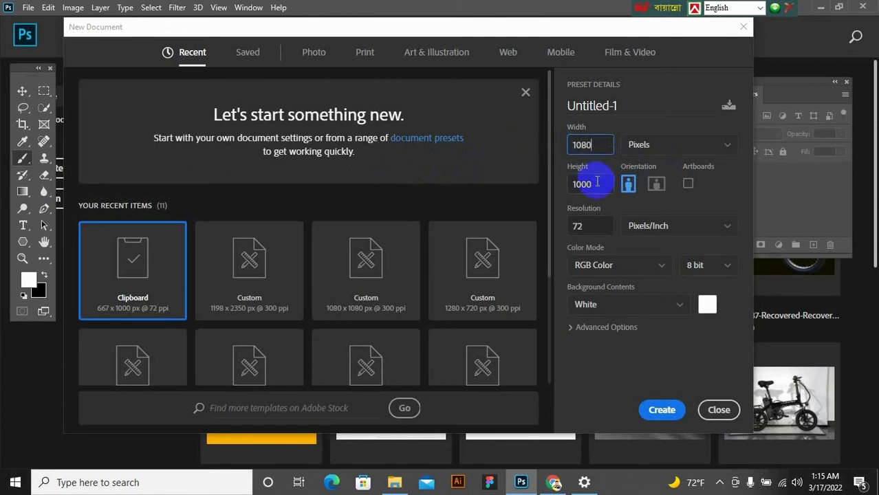
{"action": "left_click_drag", "start_coordinate": [597, 182], "coordinate": [560, 190]}
{"action": "type", "text": "1080"}
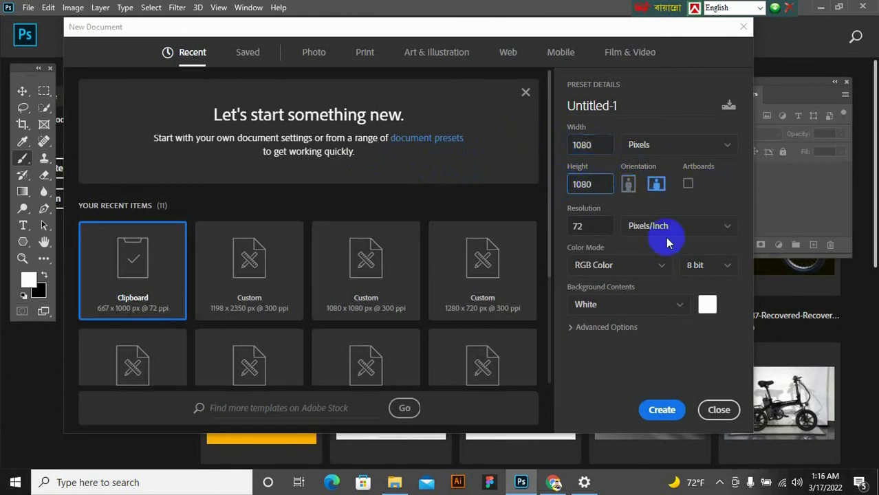
{"action": "left_click_drag", "start_coordinate": [596, 228], "coordinate": [544, 228]}
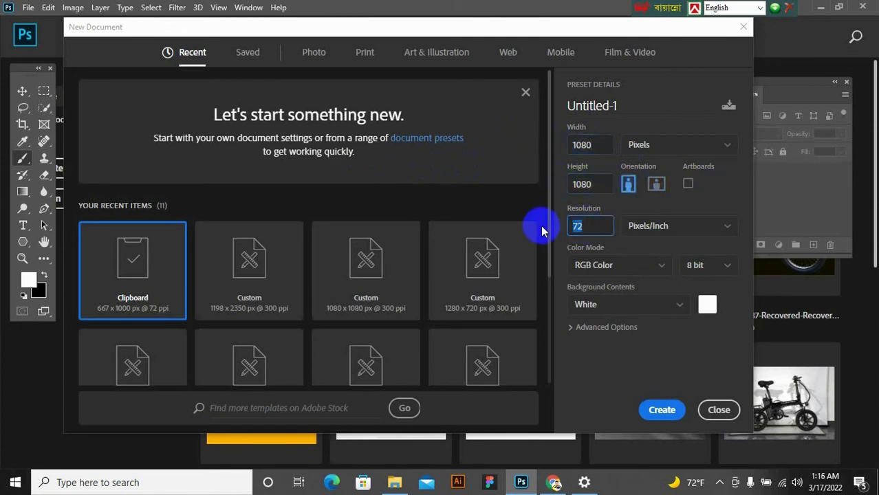
{"action": "type", "text": "300"}
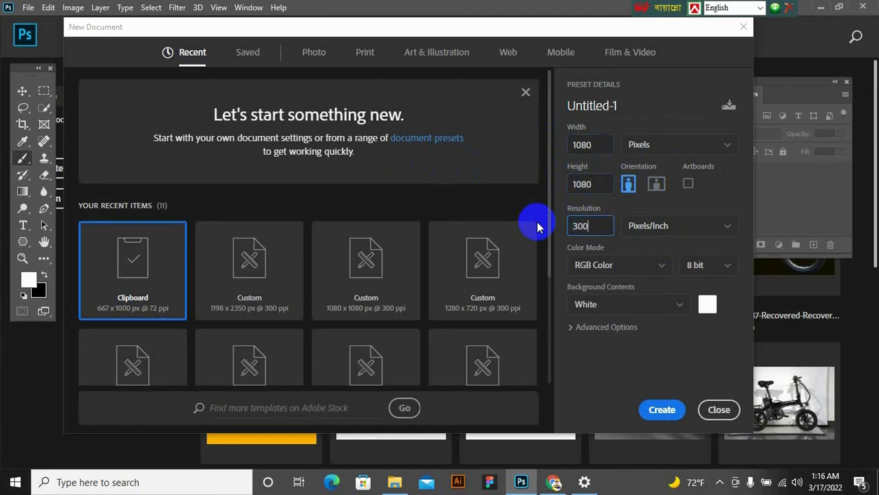
{"action": "left_click", "coordinate": [608, 267]}
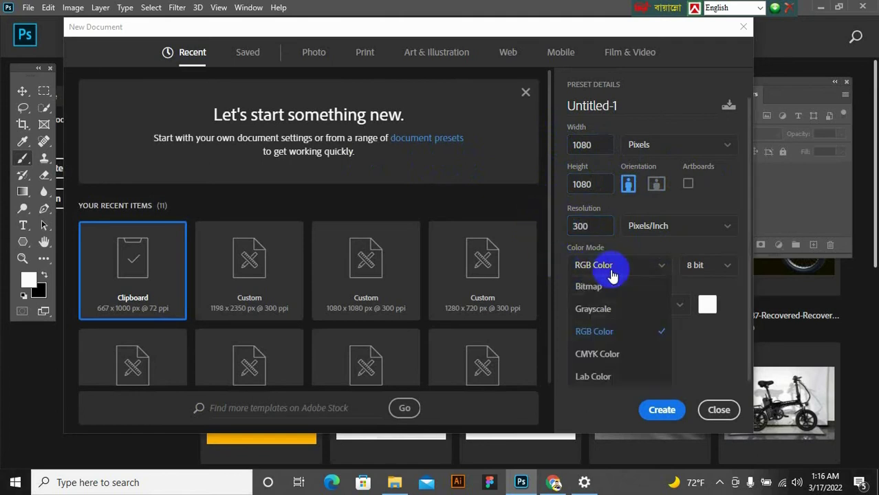
{"action": "left_click", "coordinate": [618, 336]}
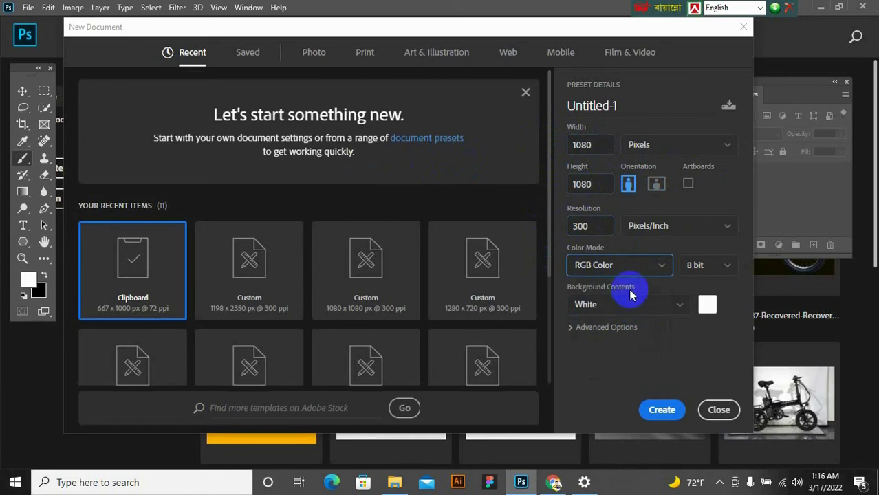
{"action": "left_click_drag", "start_coordinate": [619, 105], "coordinate": [532, 114]}
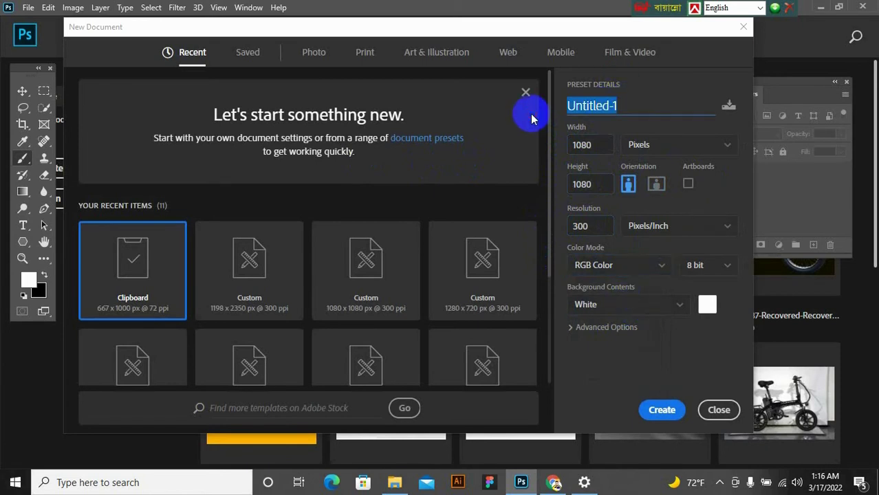
{"action": "type", "text": "Brush"}
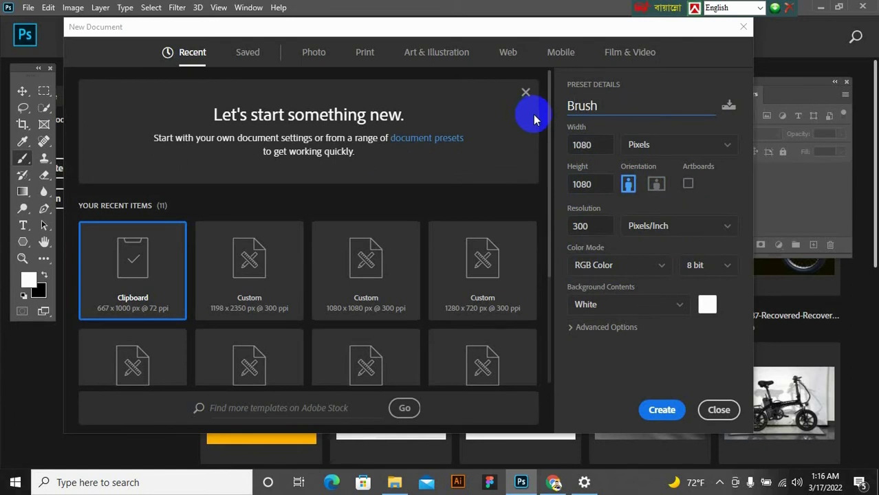
{"action": "left_click", "coordinate": [654, 410]}
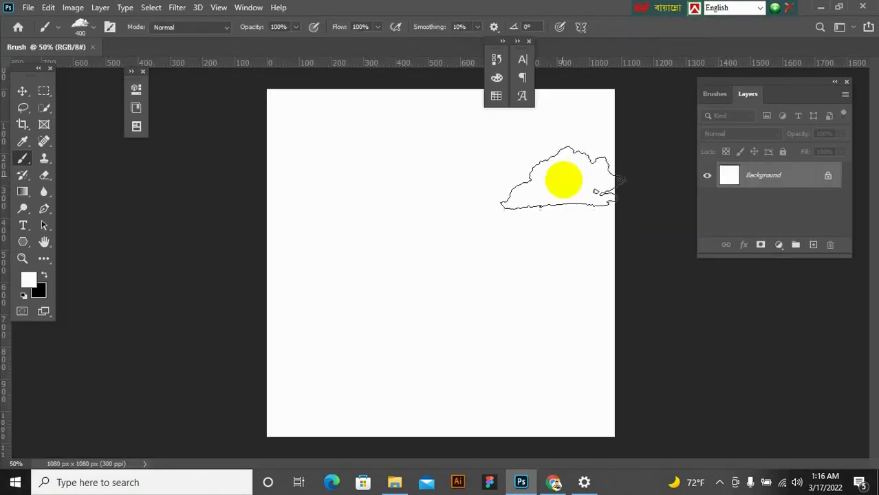
- Select the Move tool and zoom out on the blank Brush canvas
{"action": "left_click", "coordinate": [22, 91]}
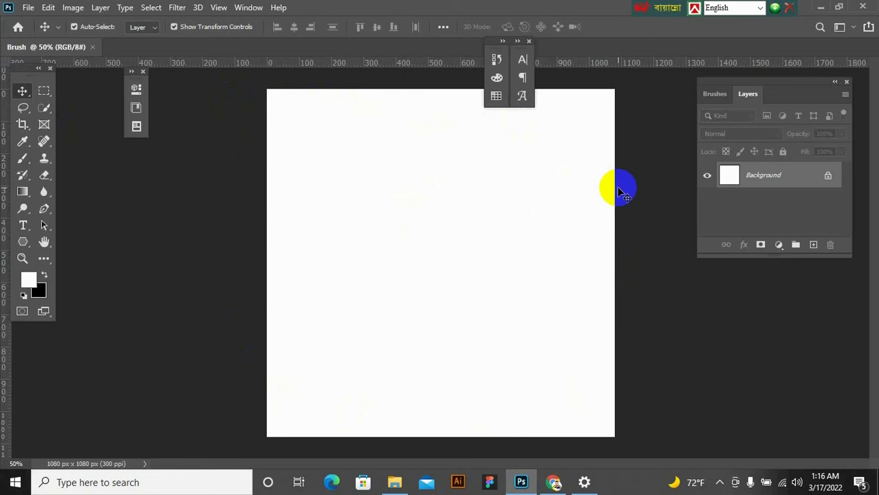
{"action": "scroll", "coordinate": [454, 172], "scroll_direction": "down", "scroll_amount": 2}
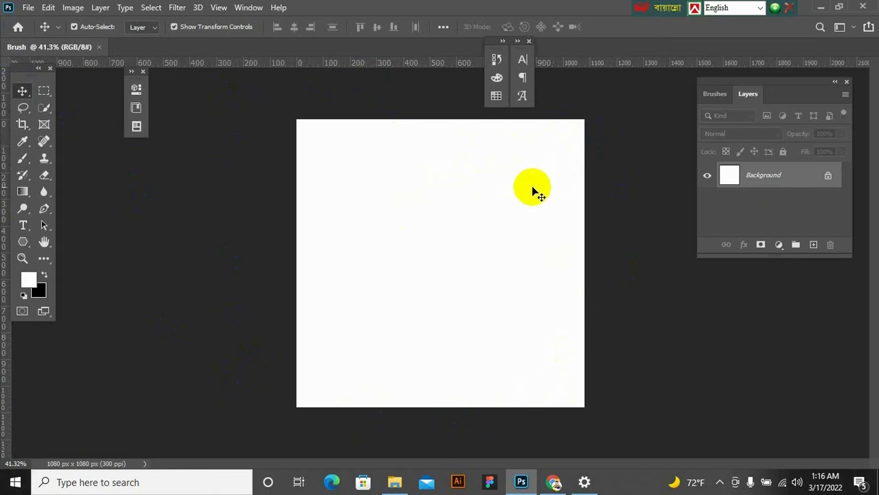
{"action": "left_click", "coordinate": [29, 8]}
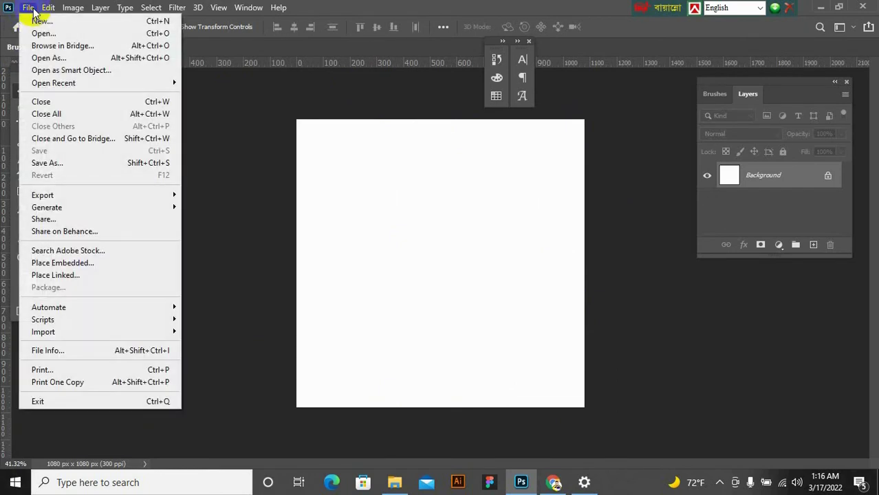
- Delete the eiffeltoren image from Desktop > New folder (2), then return to Photoshop
{"action": "left_click", "coordinate": [396, 482]}
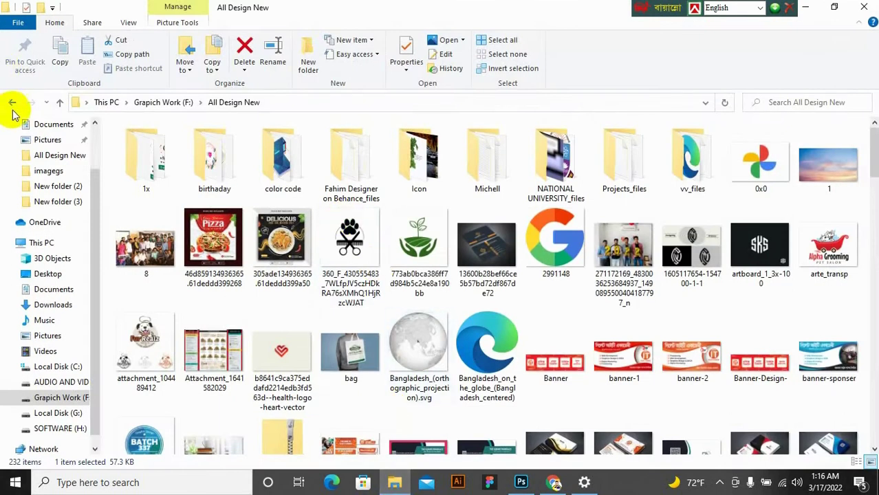
{"action": "scroll", "coordinate": [51, 203], "scroll_direction": "up", "scroll_amount": 2}
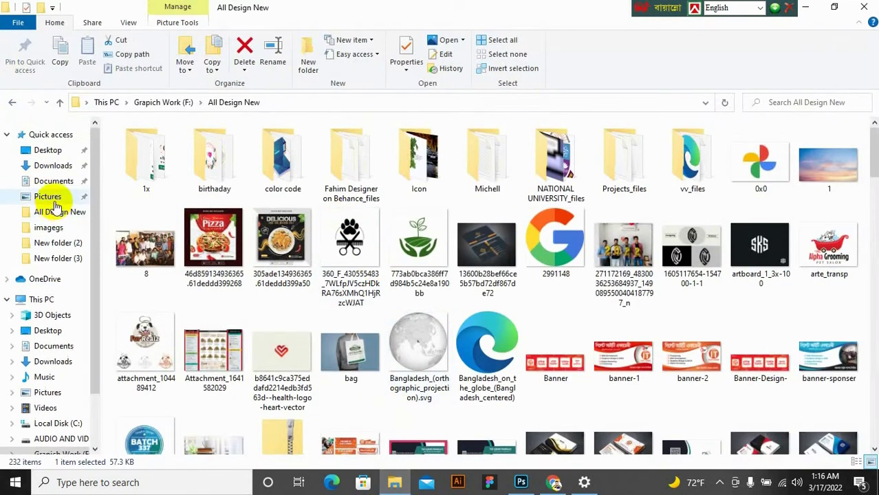
{"action": "left_click", "coordinate": [43, 165]}
{"action": "left_click", "coordinate": [49, 153]}
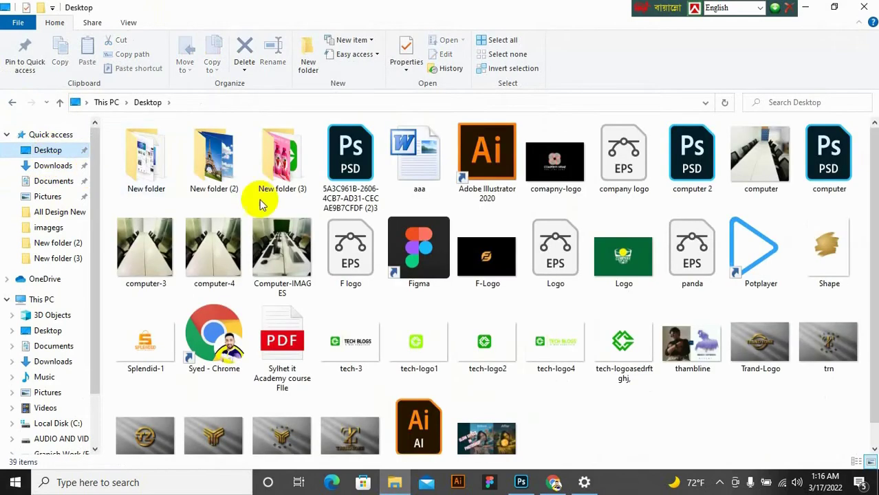
{"action": "double_click", "coordinate": [210, 185]}
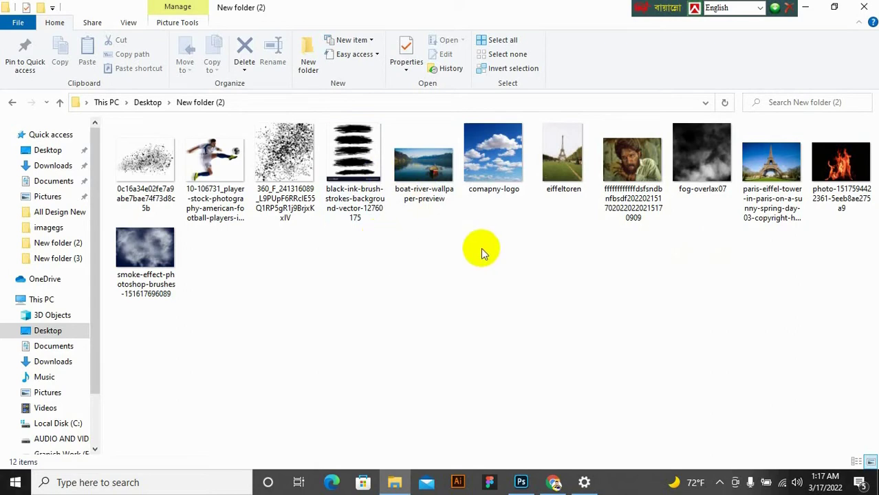
{"action": "left_click", "coordinate": [561, 185]}
{"action": "key", "text": "Delete"}
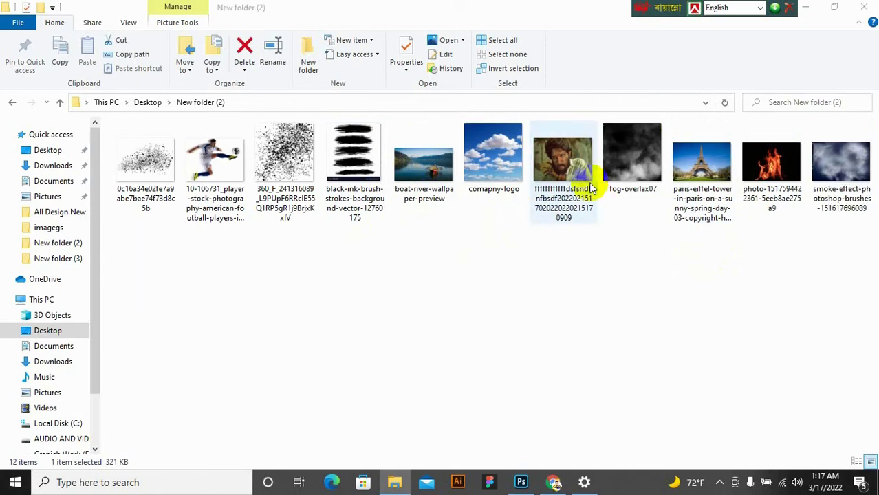
{"action": "left_click", "coordinate": [523, 484]}
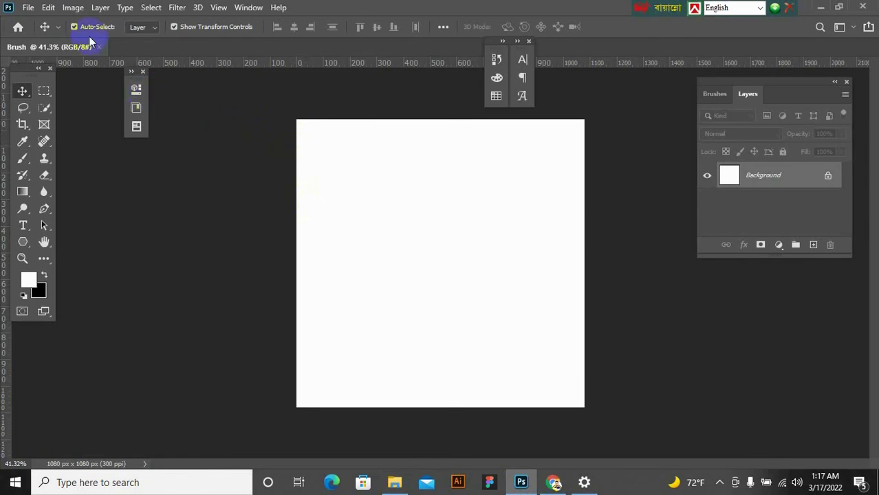
- Open comapny-logo.jpg from New folder (2) as a second document
{"action": "left_click", "coordinate": [28, 7]}
{"action": "left_click", "coordinate": [32, 32]}
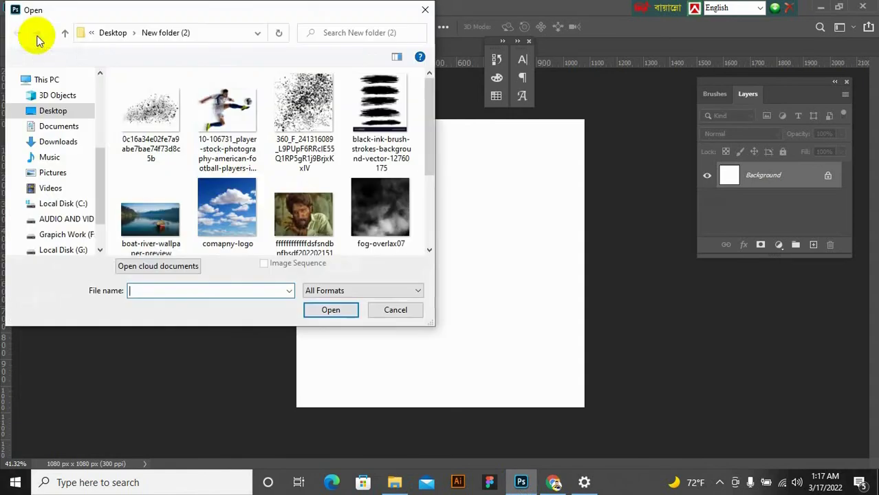
{"action": "left_click", "coordinate": [230, 210]}
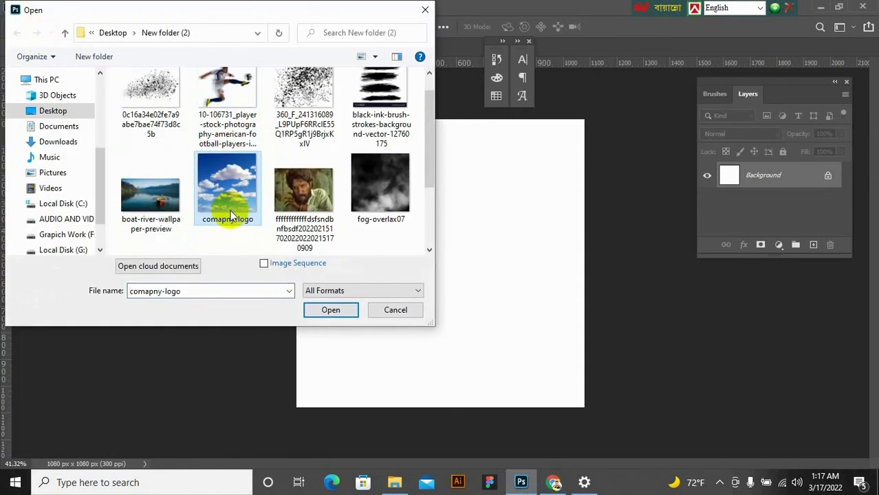
{"action": "left_click", "coordinate": [328, 310]}
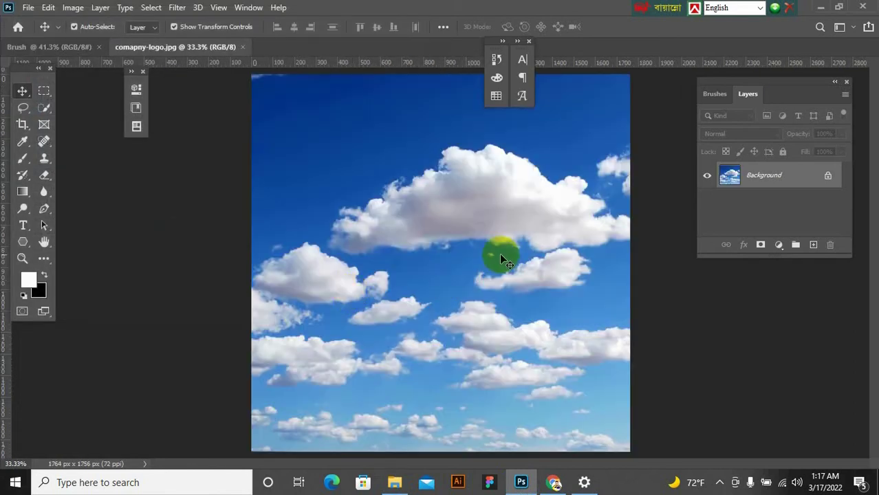
{"action": "key", "text": "ctrl"}
- Apply a Black & White adjustment with Blues at -187 to darken the sky
{"action": "left_click", "coordinate": [72, 7]}
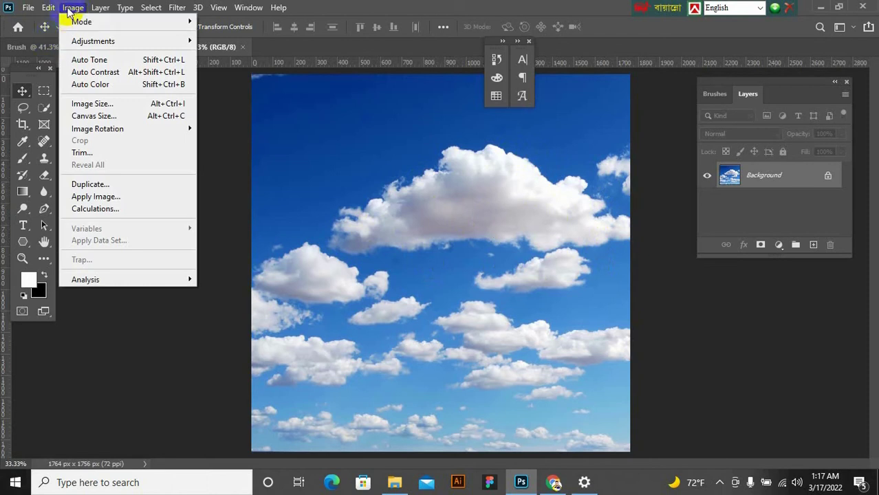
{"action": "mouse_move", "coordinate": [78, 41]}
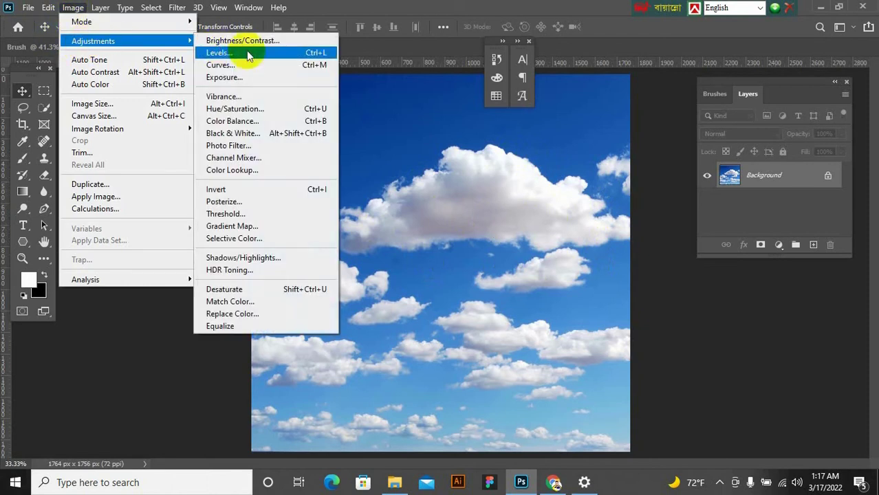
{"action": "left_click", "coordinate": [233, 134]}
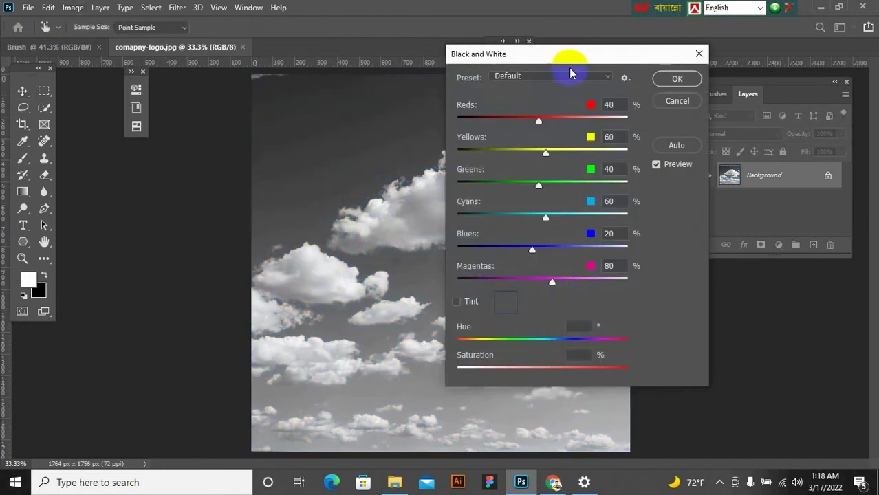
{"action": "left_click_drag", "start_coordinate": [560, 60], "coordinate": [723, 99]}
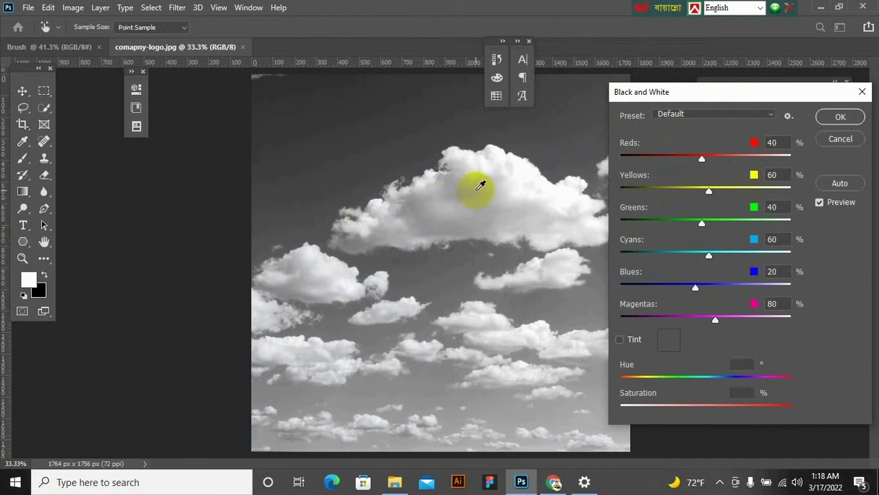
{"action": "left_click_drag", "start_coordinate": [481, 186], "coordinate": [459, 237]}
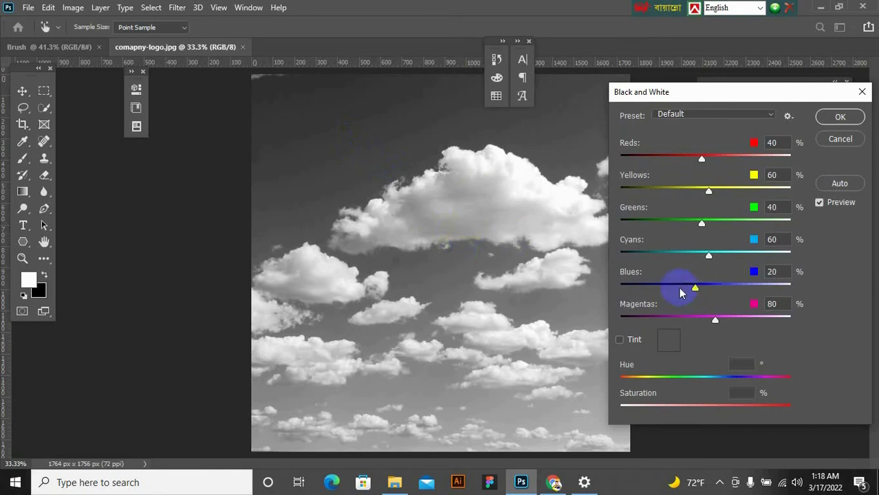
{"action": "left_click_drag", "start_coordinate": [692, 288], "coordinate": [628, 291]}
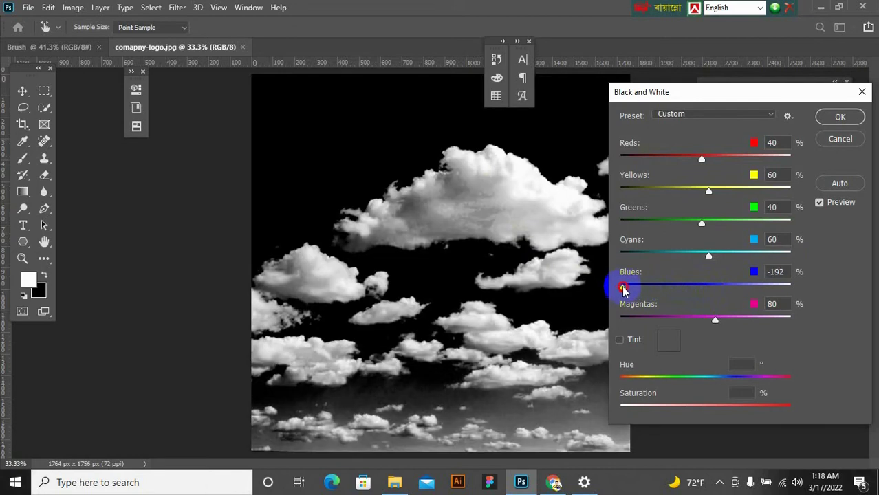
{"action": "left_click_drag", "start_coordinate": [626, 291], "coordinate": [625, 290]}
{"action": "left_click", "coordinate": [827, 115]}
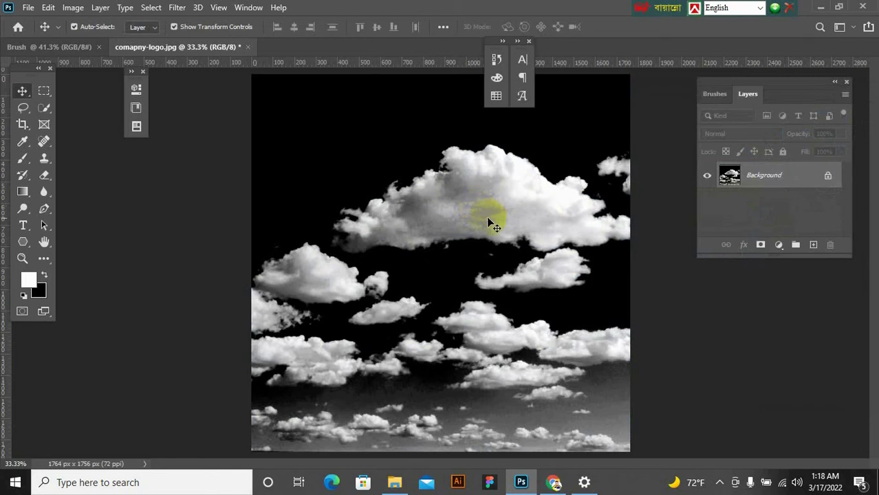
- Invert the image so the clouds turn dark on a white sky
{"action": "key", "text": "ctrl+i"}
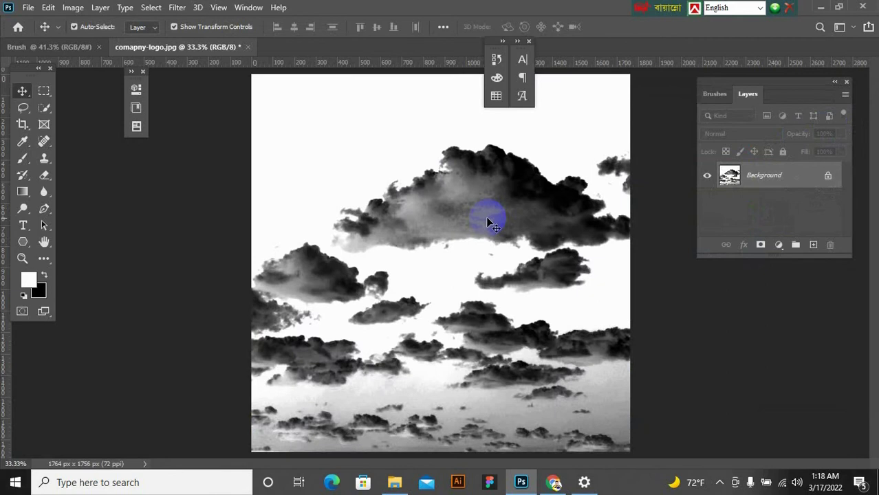
{"action": "left_click", "coordinate": [505, 201]}
{"action": "left_click", "coordinate": [405, 177]}
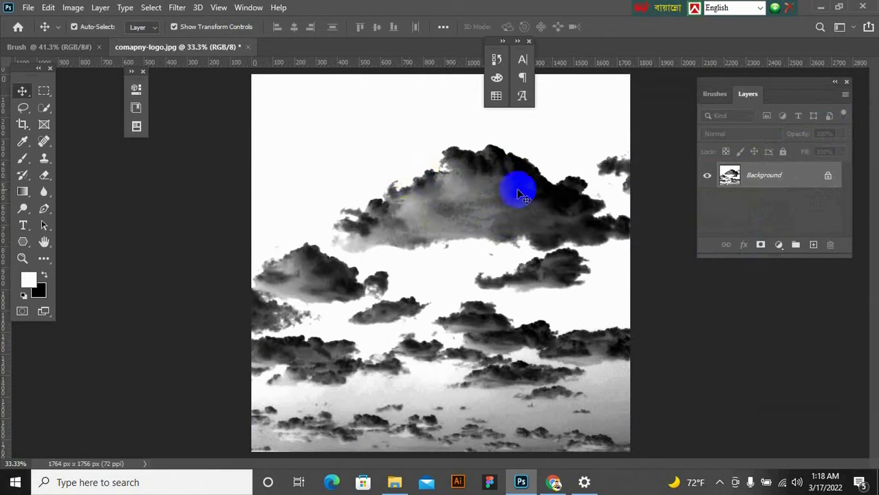
{"action": "left_click", "coordinate": [457, 160]}
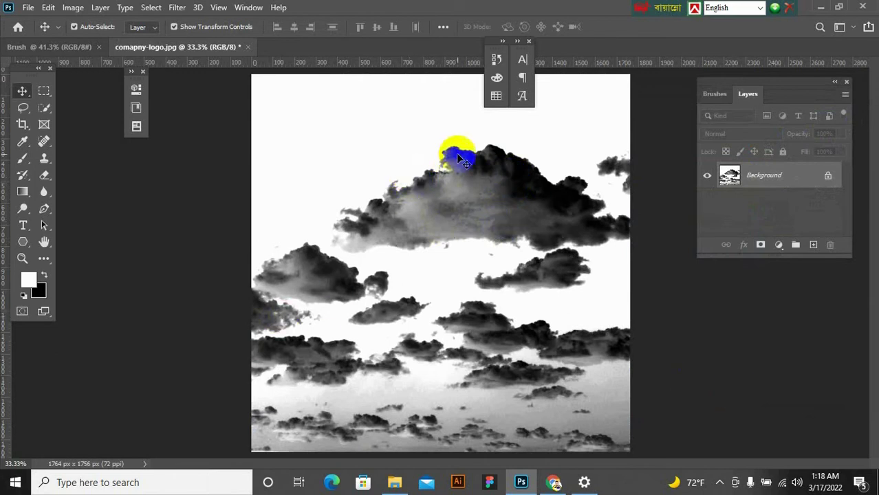
- Switch to the Brush tool with the 1514 px smoke brush preset
{"action": "left_click_drag", "start_coordinate": [22, 159], "coordinate": [69, 157]}
{"action": "left_click", "coordinate": [80, 28]}
{"action": "left_click", "coordinate": [88, 126]}
{"action": "left_click", "coordinate": [68, 124]}
- Choose the Soft Round brush at 600 px with white as the painting colour
{"action": "scroll", "coordinate": [70, 185], "scroll_direction": "down", "scroll_amount": 5}
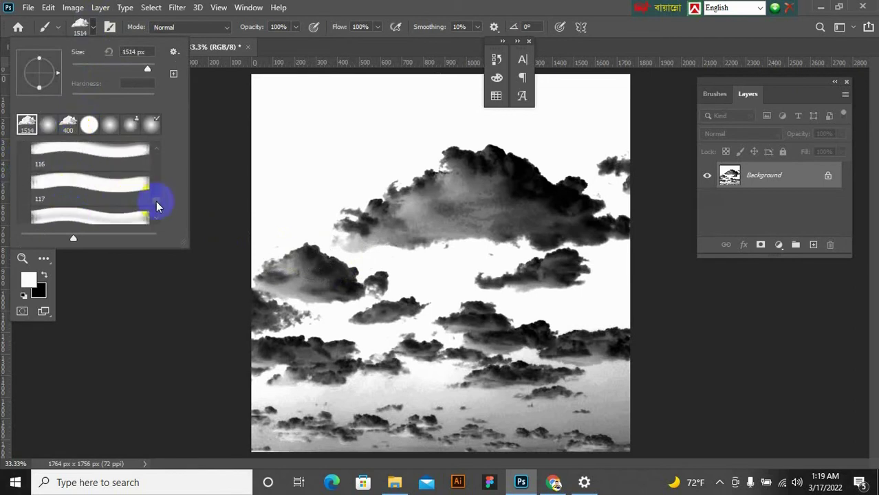
{"action": "left_click_drag", "start_coordinate": [157, 200], "coordinate": [153, 147]}
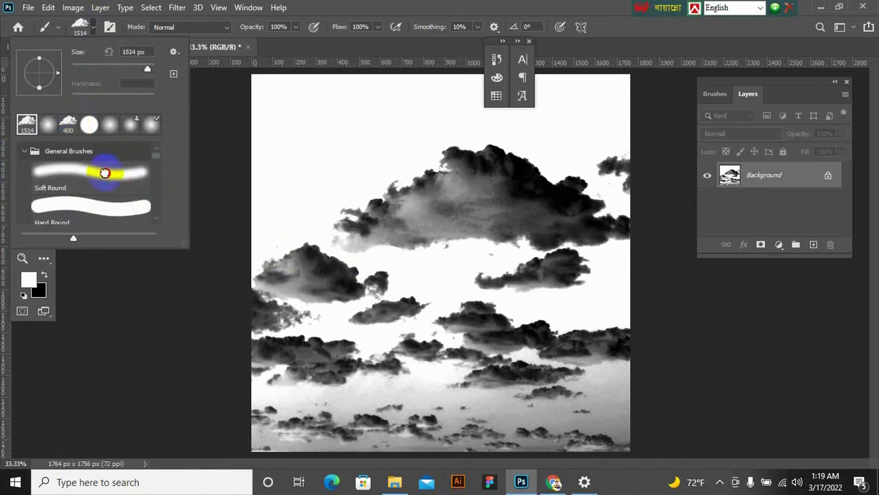
{"action": "double_click", "coordinate": [104, 171]}
{"action": "key", "text": "bracketleft"}
{"action": "key", "text": "bracketleft"}
{"action": "key", "text": "bracketleft"}
{"action": "key", "text": "bracketleft"}
{"action": "key", "text": "bracketleft"}
{"action": "key", "text": "bracketleft"}
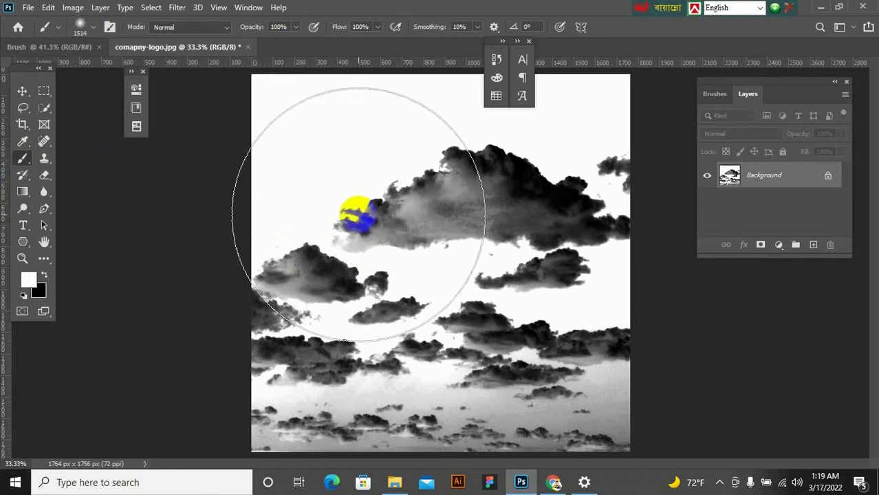
{"action": "key", "text": "bracketleft"}
{"action": "key", "text": "bracketleft"}
{"action": "key", "text": "bracketleft"}
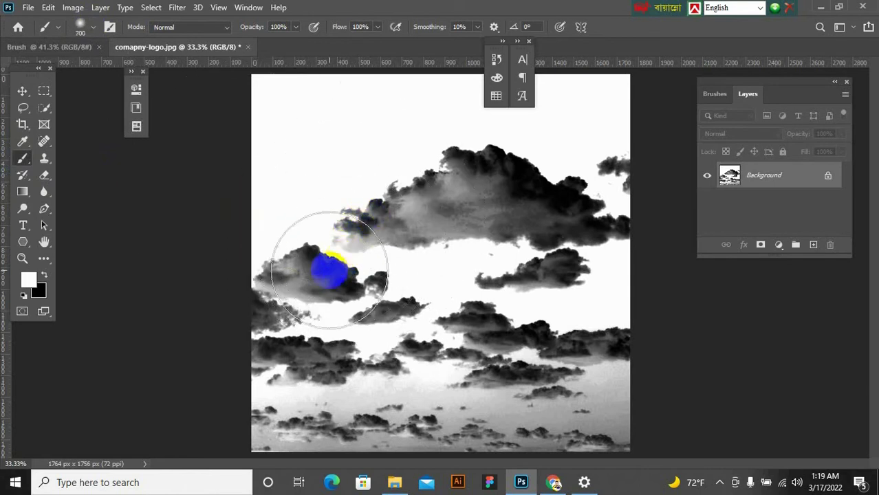
{"action": "left_click", "coordinate": [44, 276]}
{"action": "left_click", "coordinate": [31, 280]}
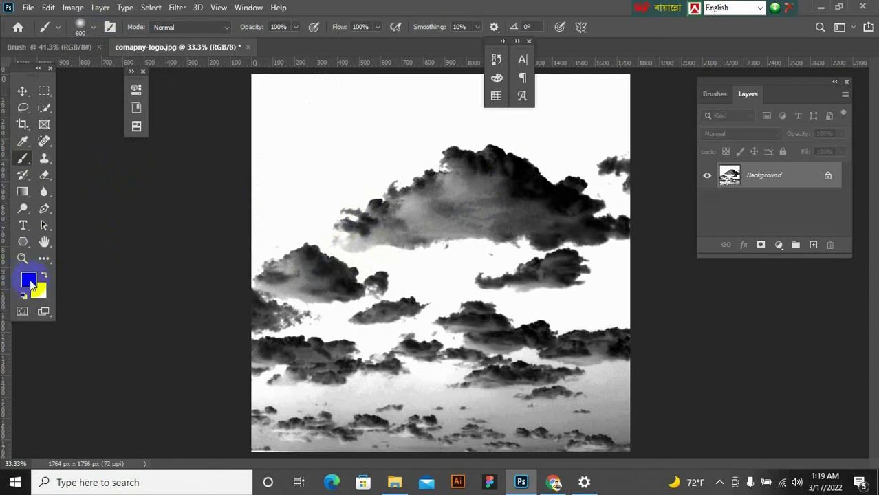
{"action": "left_click", "coordinate": [24, 295]}
{"action": "key", "text": "x"}
- Paint out the left, small and right-edge clouds in white, then select the whole canvas
{"action": "mouse_move", "coordinate": [324, 291]}
{"action": "left_mouse_down"}
{"action": "mouse_move", "coordinate": [426, 412]}
{"action": "mouse_move", "coordinate": [298, 406]}
{"action": "mouse_move", "coordinate": [286, 423]}
{"action": "mouse_move", "coordinate": [480, 447]}
{"action": "mouse_move", "coordinate": [420, 431]}
{"action": "mouse_move", "coordinate": [565, 426]}
{"action": "mouse_move", "coordinate": [498, 402]}
{"action": "mouse_move", "coordinate": [575, 381]}
{"action": "left_mouse_up"}
{"action": "key", "text": "bracketleft"}
{"action": "key", "text": "bracketleft"}
{"action": "key", "text": "bracketleft"}
{"action": "key", "text": "bracketleft"}
{"action": "key", "text": "bracketleft"}
{"action": "key", "text": "bracketleft"}
{"action": "key", "text": "bracketleft"}
{"action": "key", "text": "bracketleft"}
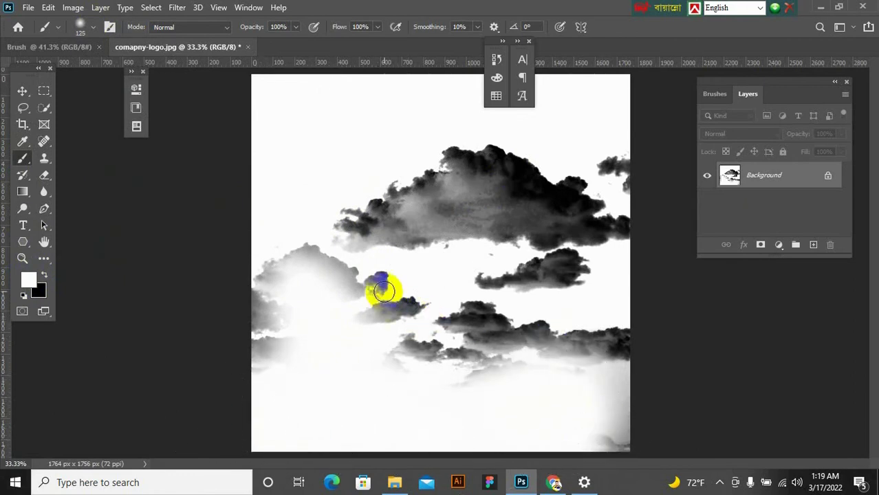
{"action": "mouse_move", "coordinate": [384, 290]}
{"action": "left_mouse_down"}
{"action": "mouse_move", "coordinate": [313, 257]}
{"action": "mouse_move", "coordinate": [298, 258]}
{"action": "mouse_move", "coordinate": [280, 291]}
{"action": "mouse_move", "coordinate": [264, 273]}
{"action": "mouse_move", "coordinate": [248, 285]}
{"action": "mouse_move", "coordinate": [252, 367]}
{"action": "mouse_move", "coordinate": [265, 377]}
{"action": "mouse_move", "coordinate": [279, 365]}
{"action": "mouse_move", "coordinate": [301, 254]}
{"action": "mouse_move", "coordinate": [413, 300]}
{"action": "mouse_move", "coordinate": [368, 312]}
{"action": "mouse_move", "coordinate": [427, 315]}
{"action": "mouse_move", "coordinate": [413, 320]}
{"action": "mouse_move", "coordinate": [568, 308]}
{"action": "mouse_move", "coordinate": [570, 294]}
{"action": "mouse_move", "coordinate": [495, 282]}
{"action": "mouse_move", "coordinate": [558, 266]}
{"action": "mouse_move", "coordinate": [596, 300]}
{"action": "mouse_move", "coordinate": [616, 296]}
{"action": "mouse_move", "coordinate": [637, 367]}
{"action": "mouse_move", "coordinate": [617, 344]}
{"action": "mouse_move", "coordinate": [625, 426]}
{"action": "mouse_move", "coordinate": [622, 390]}
{"action": "mouse_move", "coordinate": [611, 402]}
{"action": "mouse_move", "coordinate": [620, 331]}
{"action": "mouse_move", "coordinate": [398, 332]}
{"action": "mouse_move", "coordinate": [428, 319]}
{"action": "mouse_move", "coordinate": [423, 308]}
{"action": "mouse_move", "coordinate": [399, 320]}
{"action": "mouse_move", "coordinate": [522, 328]}
{"action": "mouse_move", "coordinate": [492, 321]}
{"action": "mouse_move", "coordinate": [508, 296]}
{"action": "mouse_move", "coordinate": [486, 286]}
{"action": "mouse_move", "coordinate": [568, 264]}
{"action": "mouse_move", "coordinate": [601, 276]}
{"action": "mouse_move", "coordinate": [575, 316]}
{"action": "mouse_move", "coordinate": [247, 359]}
{"action": "mouse_move", "coordinate": [343, 373]}
{"action": "mouse_move", "coordinate": [518, 363]}
{"action": "mouse_move", "coordinate": [457, 348]}
{"action": "mouse_move", "coordinate": [570, 355]}
{"action": "mouse_move", "coordinate": [624, 398]}
{"action": "left_mouse_up"}
{"action": "key", "text": "bracketright"}
{"action": "key", "text": "bracketright"}
{"action": "key", "text": "bracketright"}
{"action": "key", "text": "bracketleft"}
{"action": "key", "text": "bracketleft"}
{"action": "key", "text": "bracketleft"}
{"action": "mouse_move", "coordinate": [622, 159]}
{"action": "left_mouse_down"}
{"action": "mouse_move", "coordinate": [605, 170]}
{"action": "mouse_move", "coordinate": [636, 191]}
{"action": "mouse_move", "coordinate": [605, 170]}
{"action": "left_mouse_up"}
{"action": "left_click", "coordinate": [654, 203]}
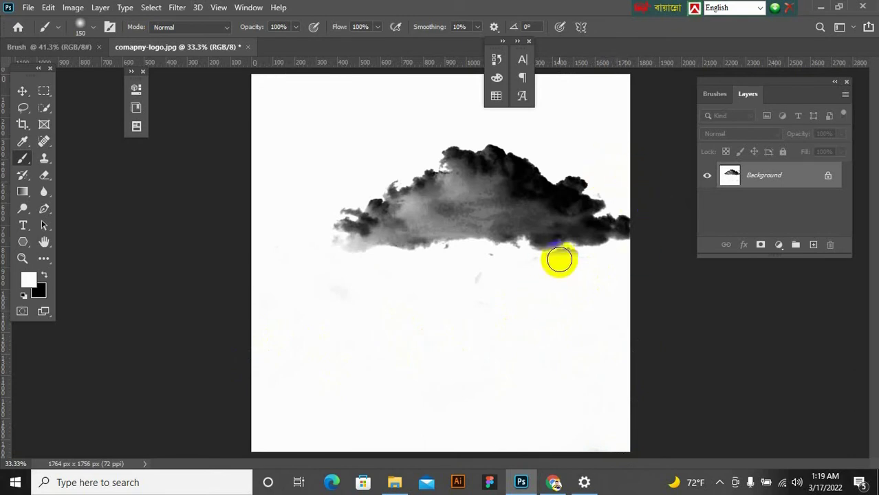
{"action": "left_click", "coordinate": [22, 91]}
{"action": "left_click", "coordinate": [468, 241]}
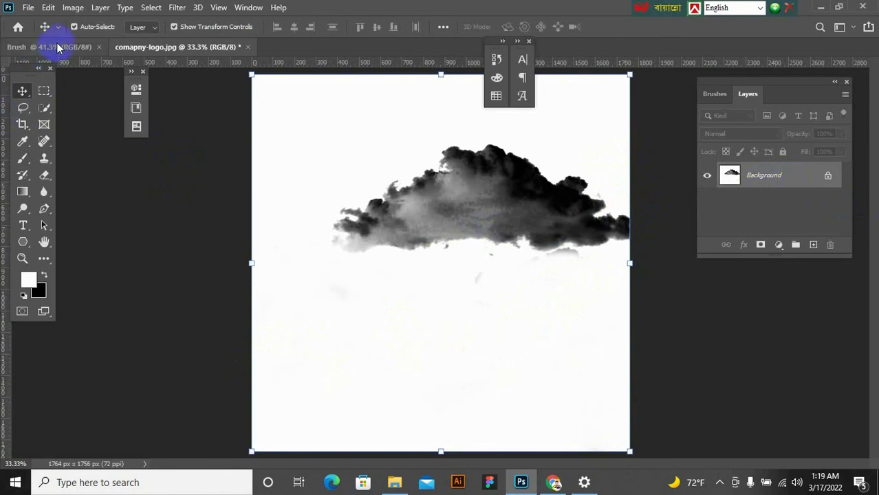
- Define the isolated cloud as a brush preset named 'Brush 1'
{"action": "left_click", "coordinate": [50, 8]}
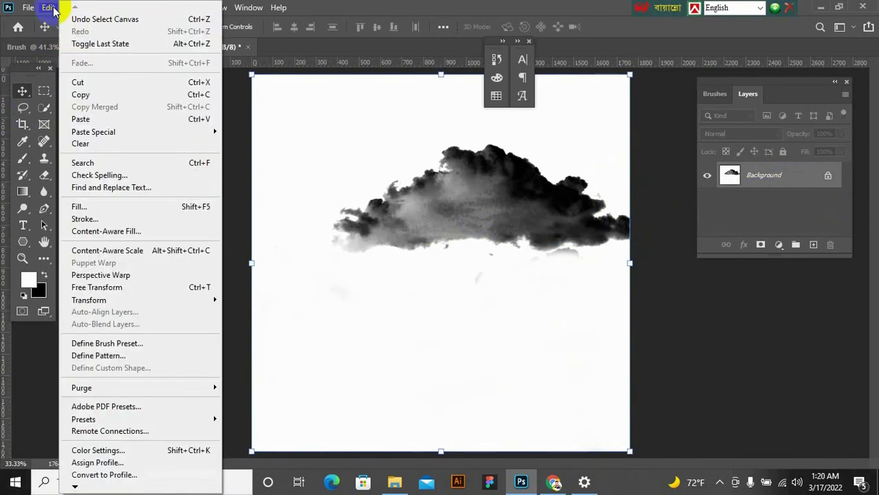
{"action": "left_click", "coordinate": [108, 347]}
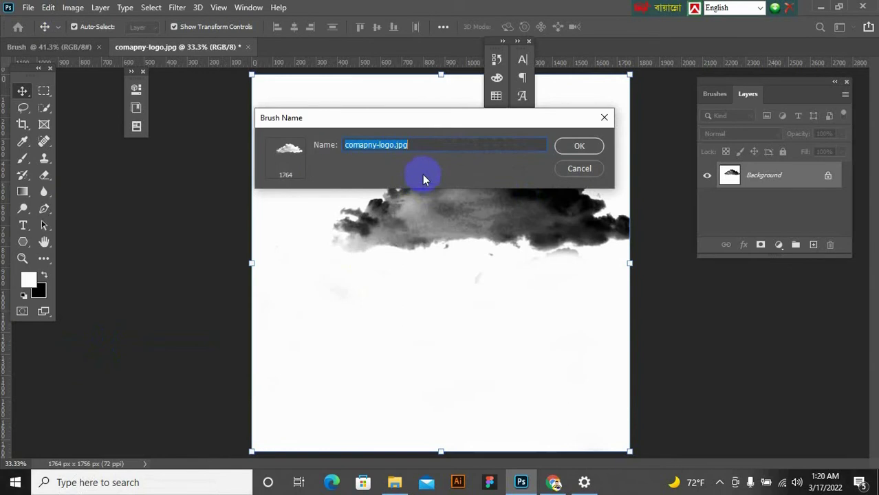
{"action": "left_click", "coordinate": [406, 145]}
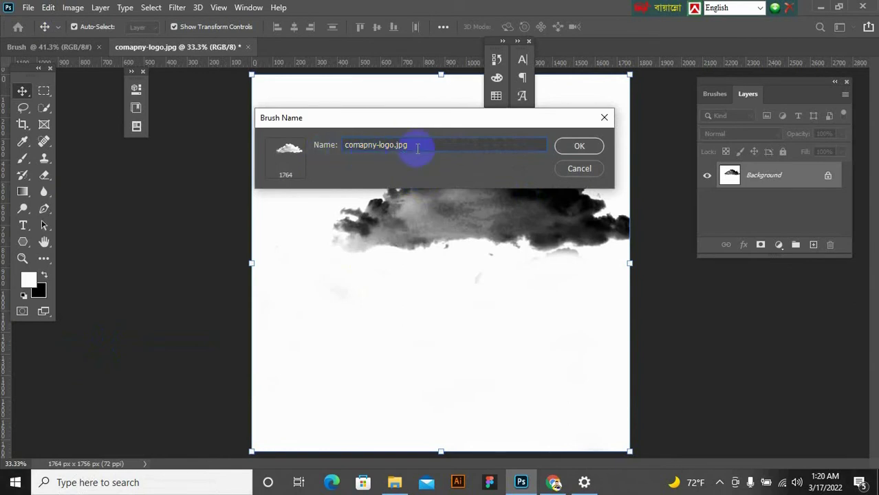
{"action": "left_click_drag", "start_coordinate": [416, 147], "coordinate": [329, 142]}
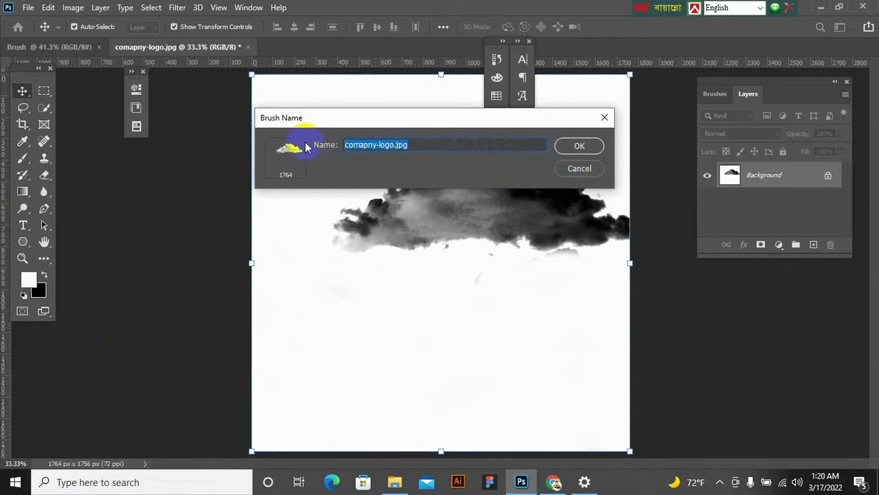
{"action": "type", "text": "Brush 1"}
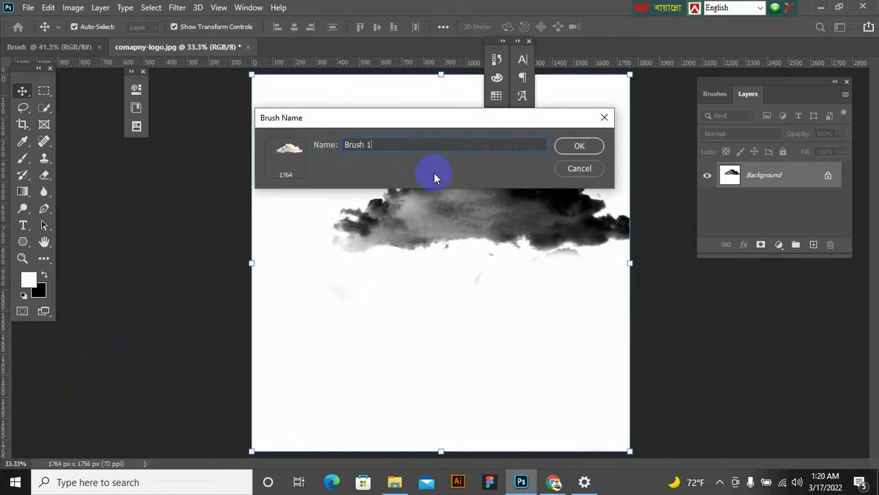
{"action": "left_click", "coordinate": [571, 146]}
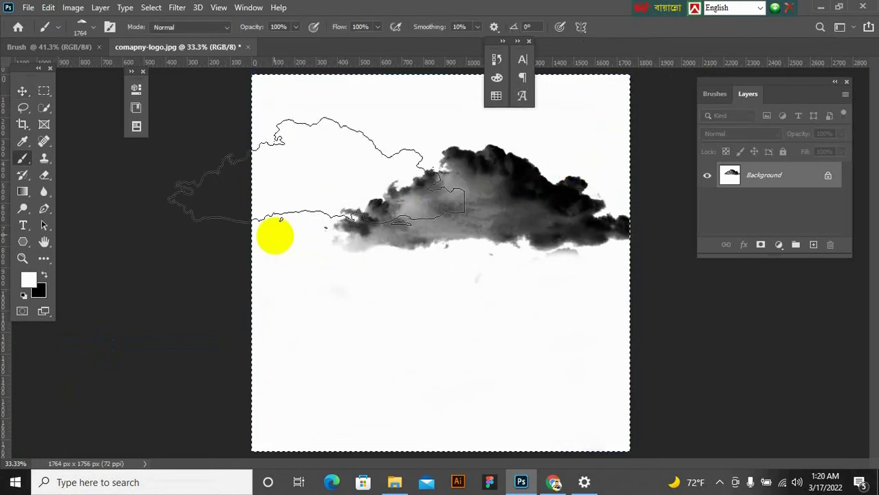
- Test the new cloud brush with a few strokes and stamps on the canvas
{"action": "mouse_move", "coordinate": [266, 186]}
{"action": "left_mouse_down"}
{"action": "mouse_move", "coordinate": [208, 191]}
{"action": "mouse_move", "coordinate": [218, 238]}
{"action": "mouse_move", "coordinate": [310, 213]}
{"action": "left_mouse_up"}
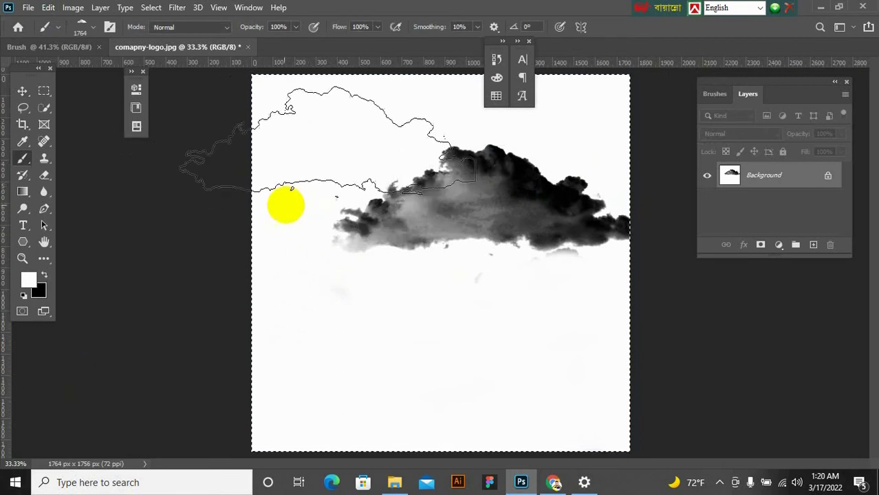
{"action": "left_click", "coordinate": [399, 212]}
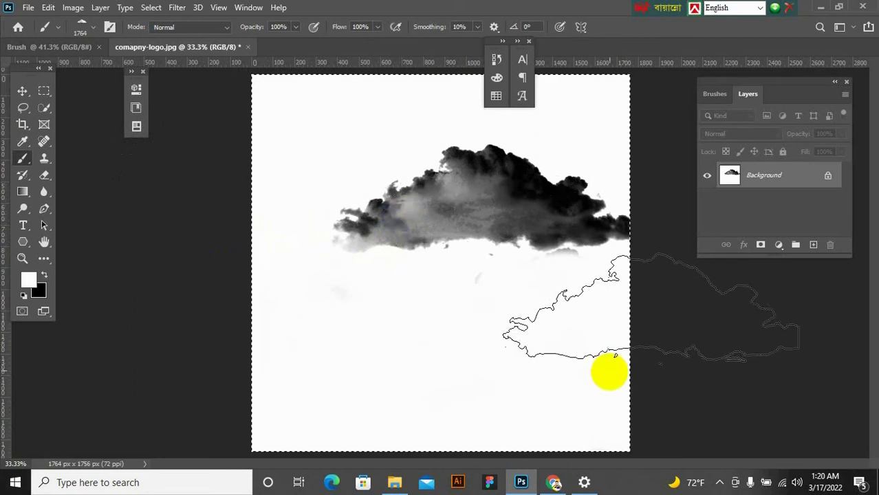
{"action": "left_click", "coordinate": [261, 282]}
{"action": "mouse_move", "coordinate": [261, 282]}
{"action": "left_mouse_down"}
{"action": "mouse_move", "coordinate": [209, 238]}
{"action": "mouse_move", "coordinate": [251, 200]}
{"action": "left_mouse_up"}
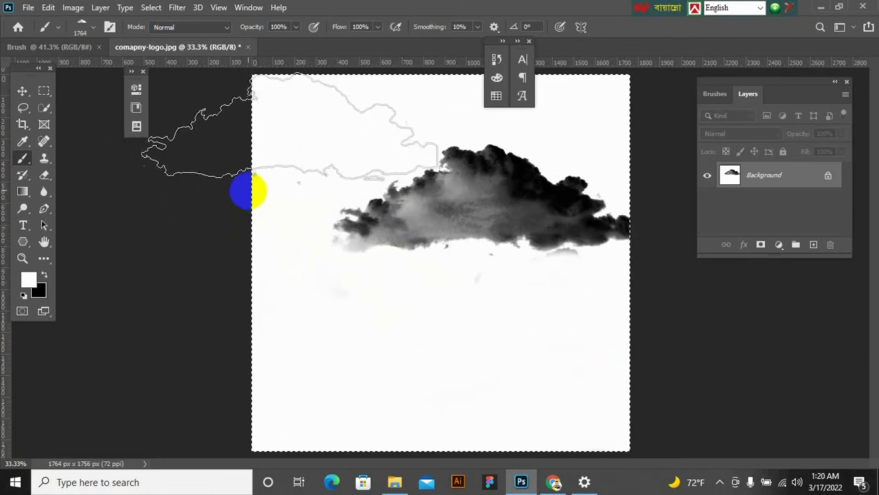
{"action": "left_click", "coordinate": [667, 196]}
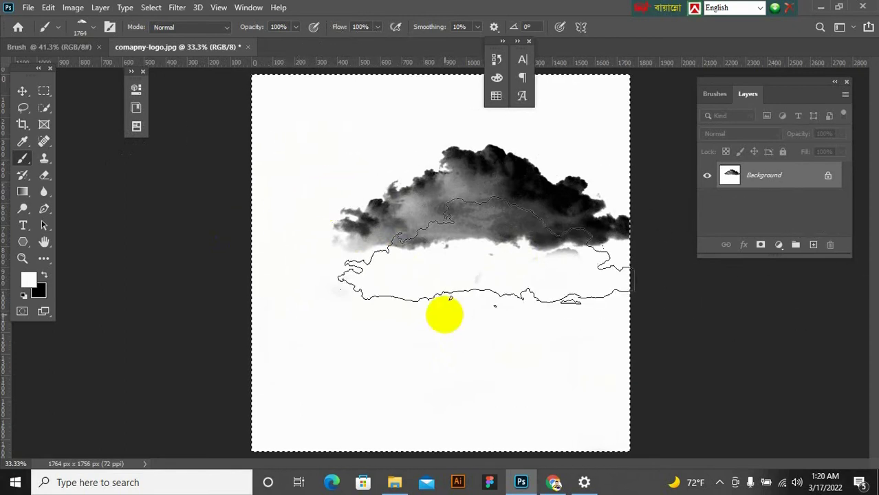
- Deselect the canvas and undo the stray cloud brush stamp
{"action": "key", "text": "ctrl+d"}
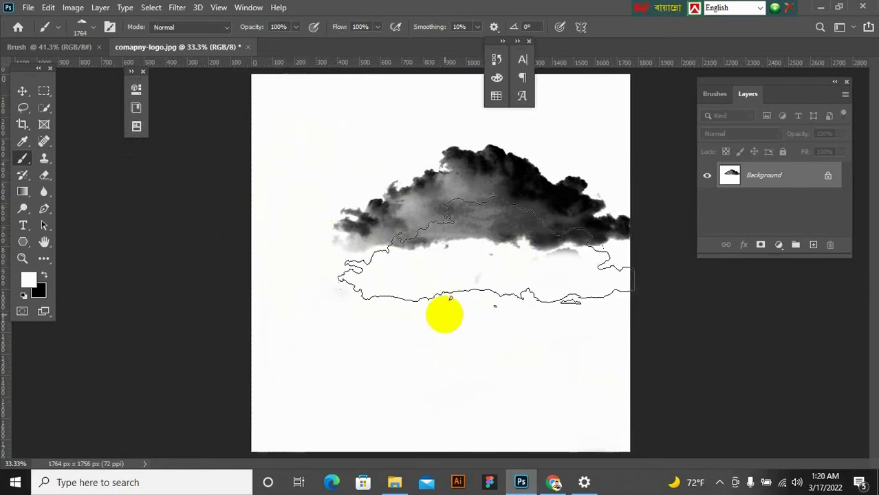
{"action": "left_click_drag", "start_coordinate": [447, 267], "coordinate": [444, 204]}
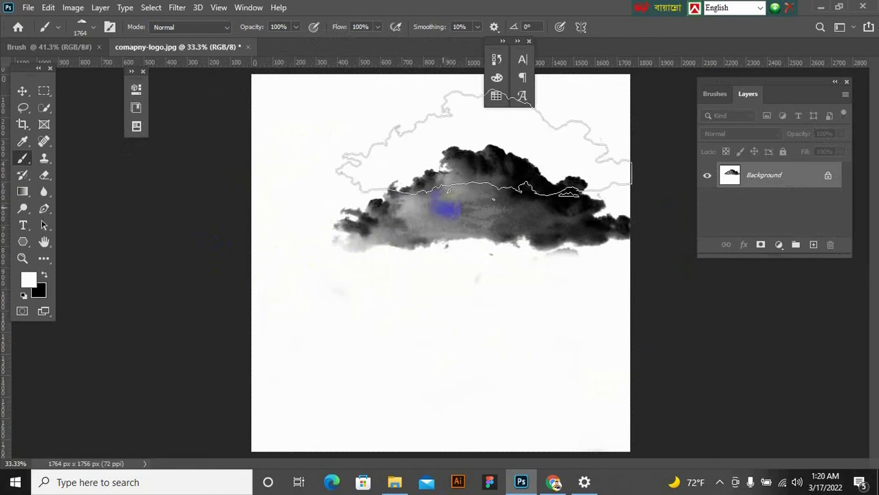
{"action": "left_click", "coordinate": [762, 245]}
{"action": "left_click", "coordinate": [422, 167]}
{"action": "left_click", "coordinate": [392, 246]}
{"action": "key", "text": "ctrl+z"}
{"action": "key", "text": "ctrl+z"}
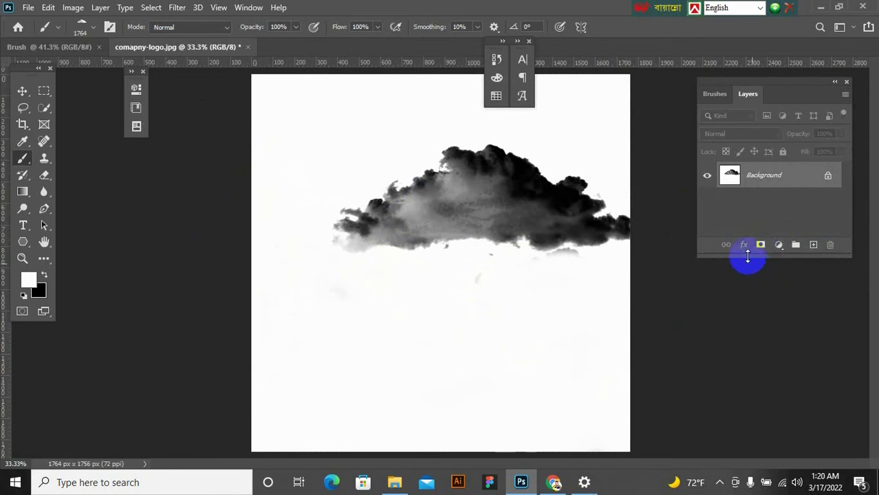
- Add Layer 1 and fill it with blue 0822c1
{"action": "left_click", "coordinate": [814, 246]}
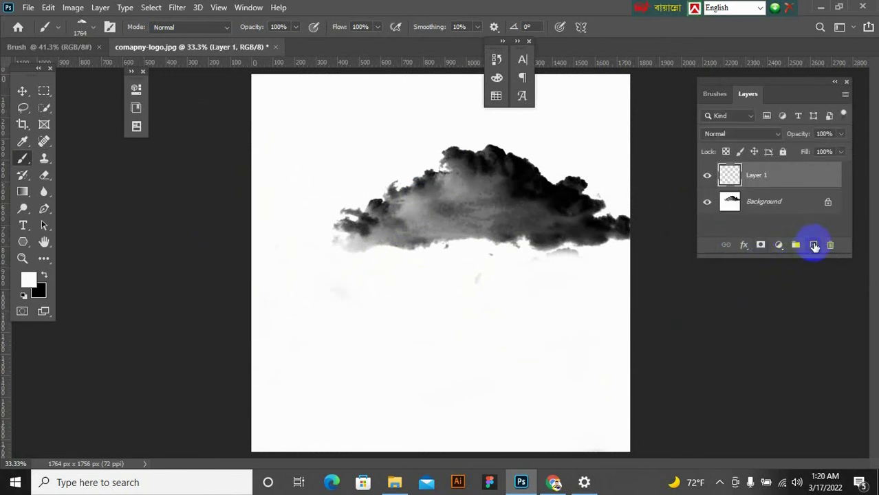
{"action": "left_click", "coordinate": [729, 177]}
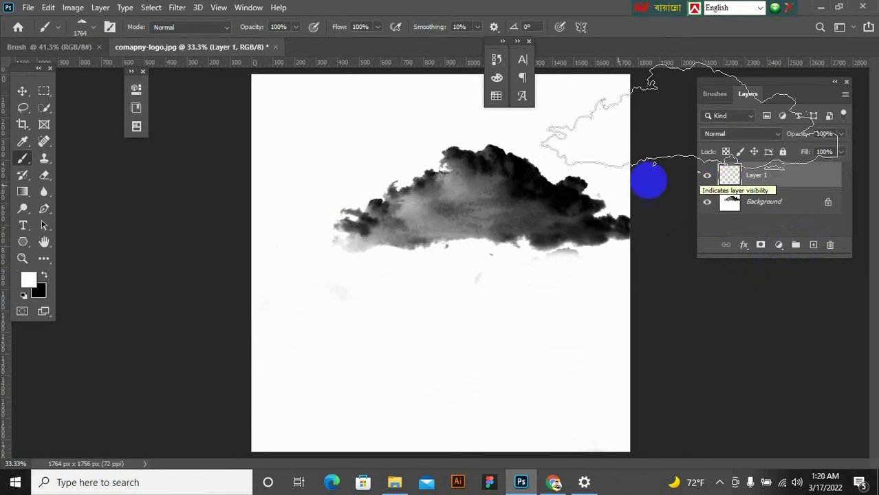
{"action": "left_click", "coordinate": [730, 201]}
{"action": "left_click", "coordinate": [734, 177]}
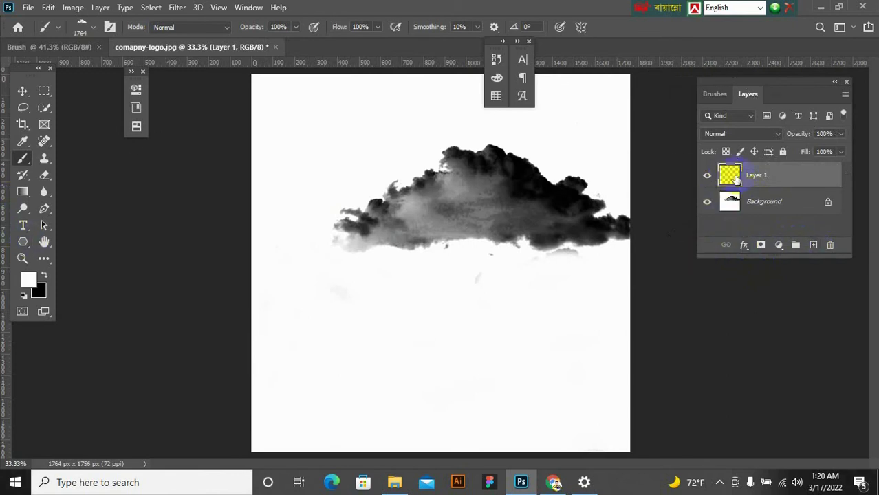
{"action": "left_click", "coordinate": [733, 200]}
{"action": "left_click", "coordinate": [730, 174]}
{"action": "left_click", "coordinate": [26, 282]}
{"action": "left_click", "coordinate": [697, 312]}
{"action": "left_click", "coordinate": [696, 285]}
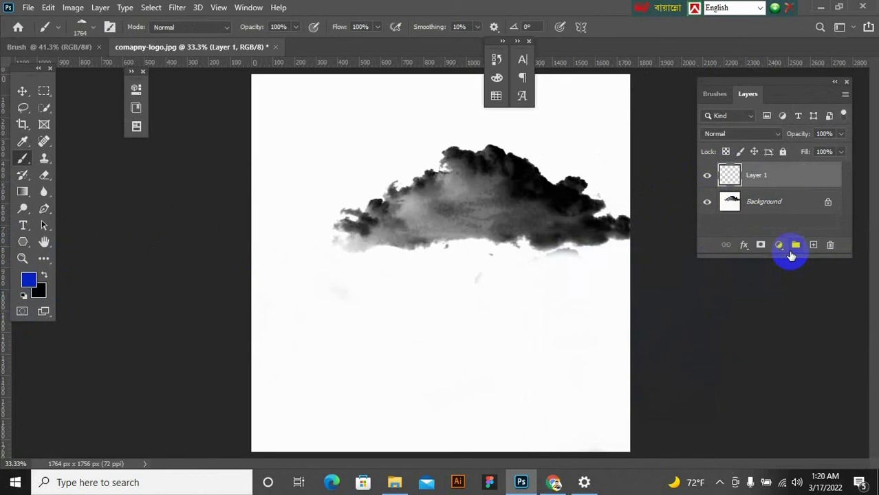
{"action": "key", "text": "alt+BackSpace"}
- Add Layer 2 above and set white as the brush painting colour
{"action": "left_click_drag", "start_coordinate": [731, 202], "coordinate": [812, 258]}
{"action": "left_click", "coordinate": [816, 247]}
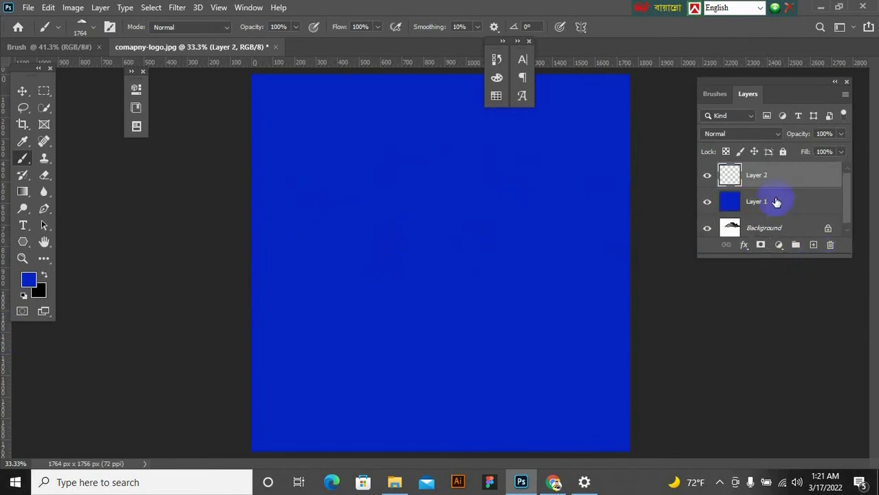
{"action": "left_click", "coordinate": [28, 282]}
{"action": "left_click_drag", "start_coordinate": [583, 245], "coordinate": [516, 237]}
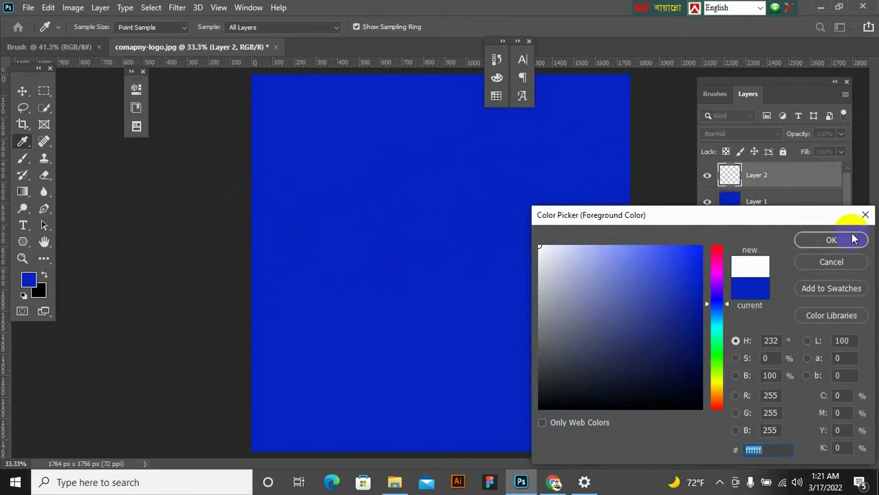
{"action": "left_click", "coordinate": [830, 240]}
{"action": "key", "text": "b"}
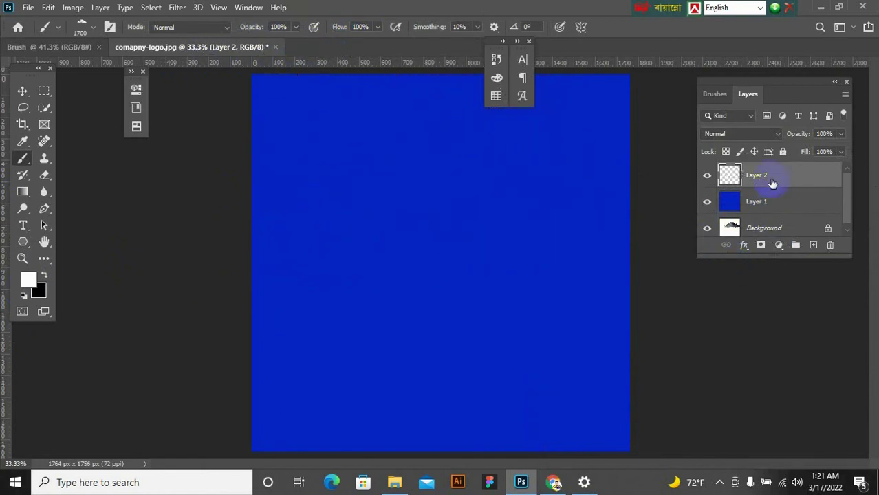
- Stamp the white cloud brush twice on Layer 2, then bring up the File menu
{"action": "left_click", "coordinate": [404, 240]}
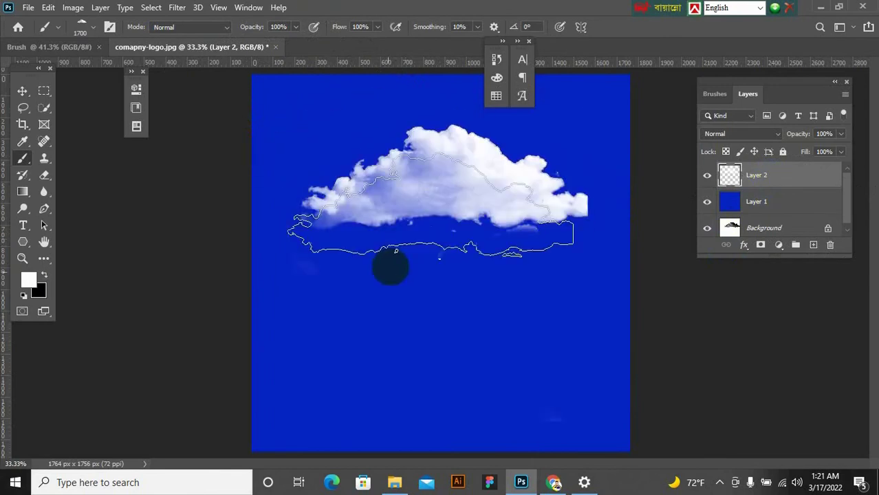
{"action": "scroll", "coordinate": [407, 303], "scroll_direction": "down", "scroll_amount": 2}
{"action": "left_click", "coordinate": [428, 213]}
{"action": "scroll", "coordinate": [441, 268], "scroll_direction": "up", "scroll_amount": 1}
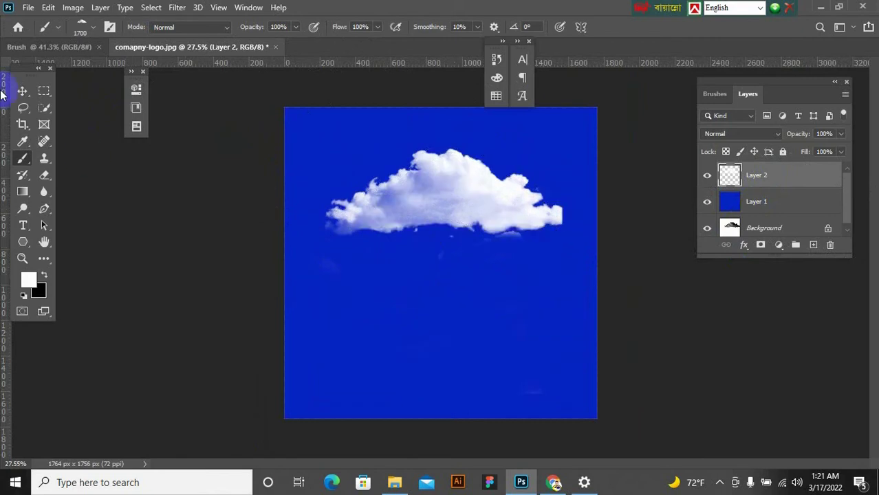
{"action": "left_click", "coordinate": [29, 14]}
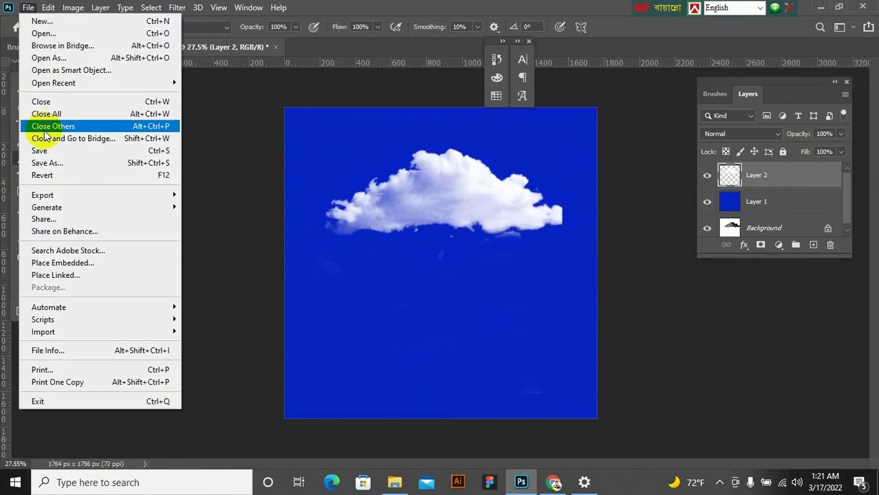
- Open the Eiffel Tower photo
{"action": "left_click", "coordinate": [39, 32]}
{"action": "scroll", "coordinate": [184, 170], "scroll_direction": "down", "scroll_amount": 3}
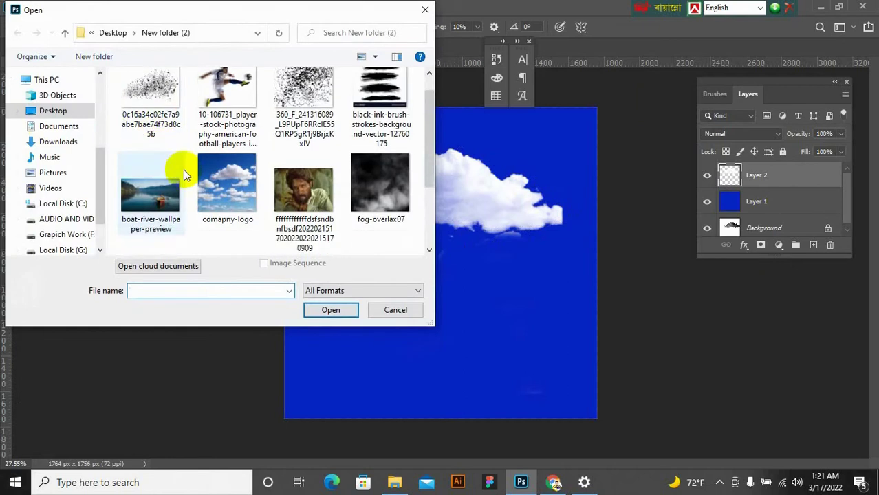
{"action": "left_click", "coordinate": [183, 232]}
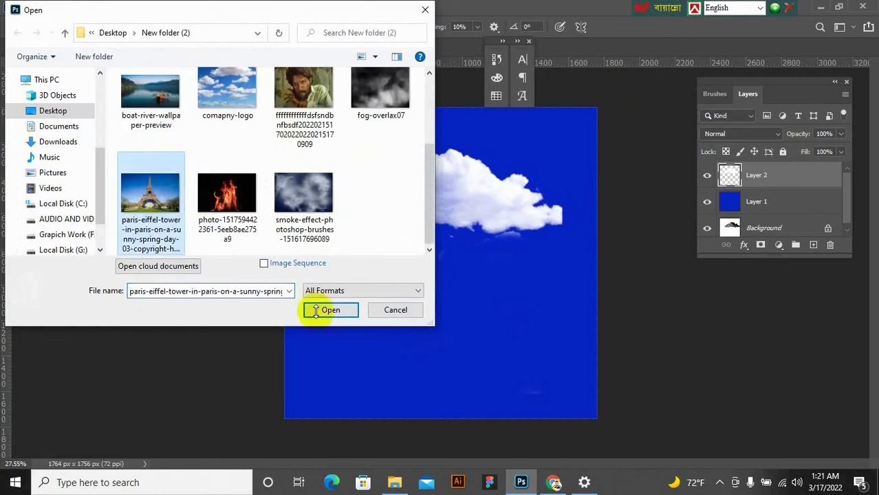
{"action": "left_click", "coordinate": [319, 309]}
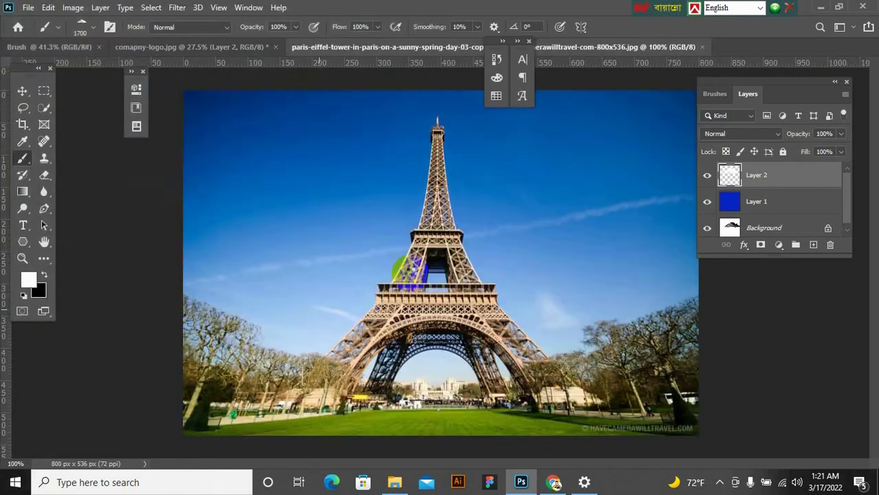
- Shrink the cloud brush to 300 px to suit the photo
{"action": "key", "text": "bracketleft"}
{"action": "key", "text": "bracketleft"}
{"action": "key", "text": "bracketleft"}
{"action": "key", "text": "bracketleft"}
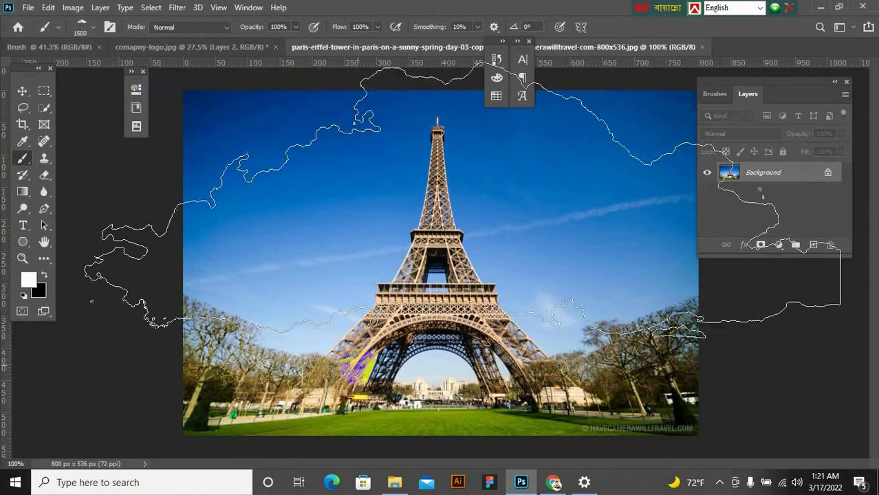
{"action": "key", "text": "bracketleft"}
{"action": "key", "text": "bracketleft"}
{"action": "key", "text": "bracketleft"}
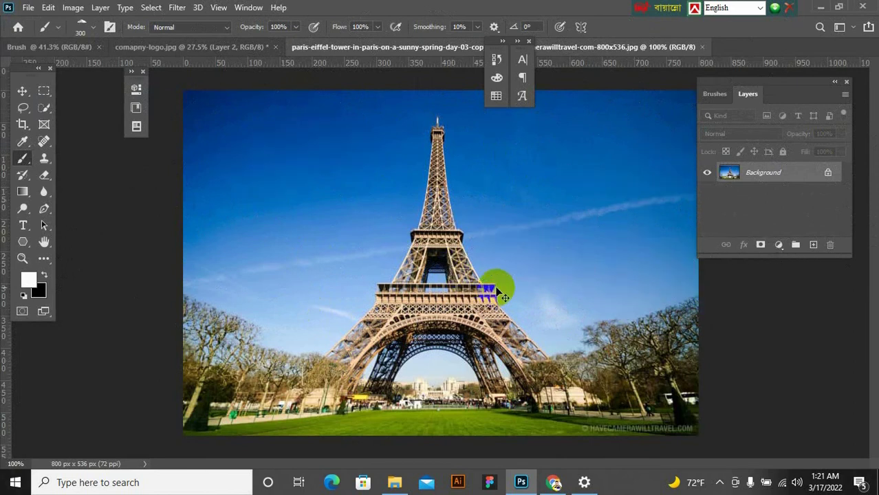
{"action": "left_click", "coordinate": [503, 295]}
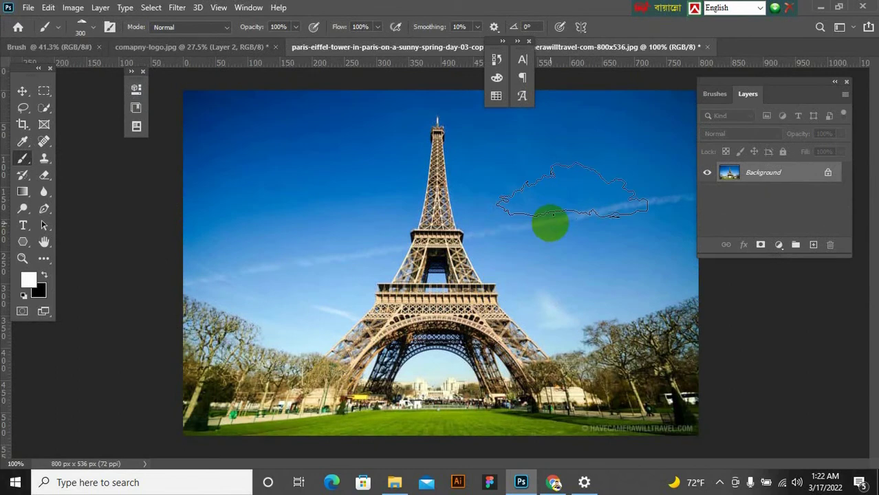
- Darken the photo slightly with a Curves adjustment and add an empty Layer 1
{"action": "key", "text": "ctrl+m"}
{"action": "left_click_drag", "start_coordinate": [411, 51], "coordinate": [750, 125]}
{"action": "left_click_drag", "start_coordinate": [716, 260], "coordinate": [718, 267]}
{"action": "left_click_drag", "start_coordinate": [777, 122], "coordinate": [561, 122]}
{"action": "left_click", "coordinate": [744, 147]}
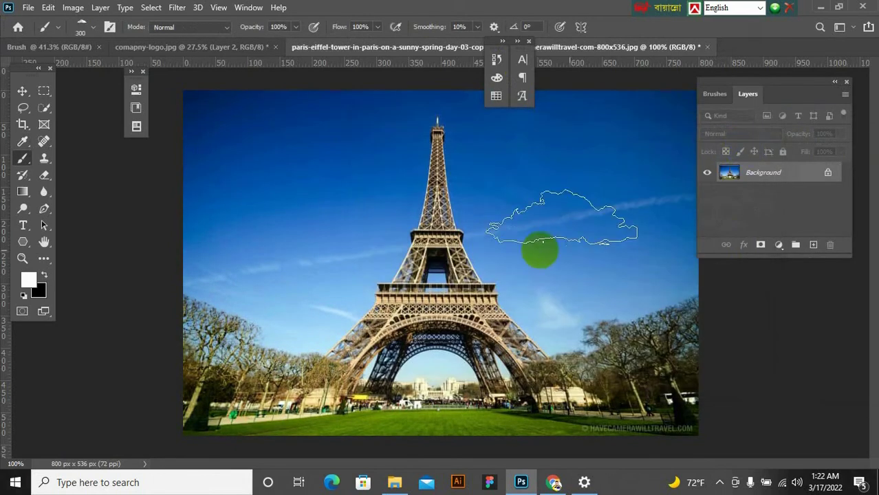
{"action": "left_click", "coordinate": [815, 246]}
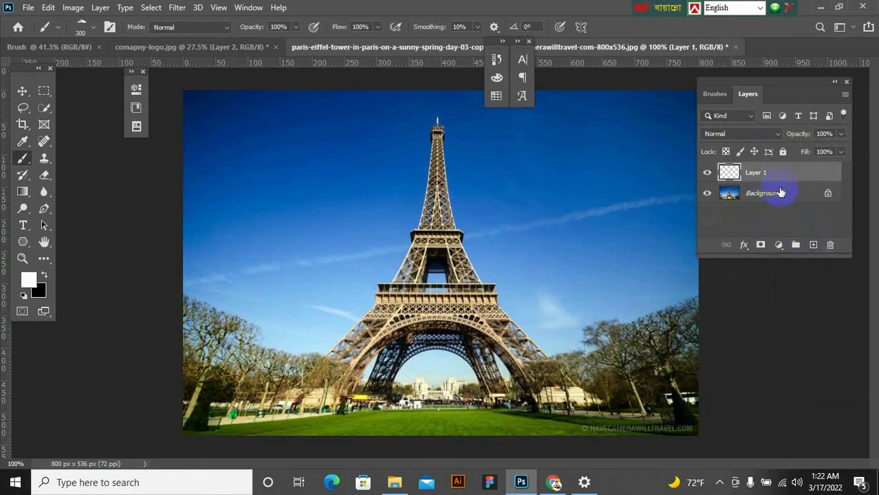
- Set white as the foreground colour and stamp clouds in the upper-left and right sky, undoing one over the trees
{"action": "left_click", "coordinate": [29, 280]}
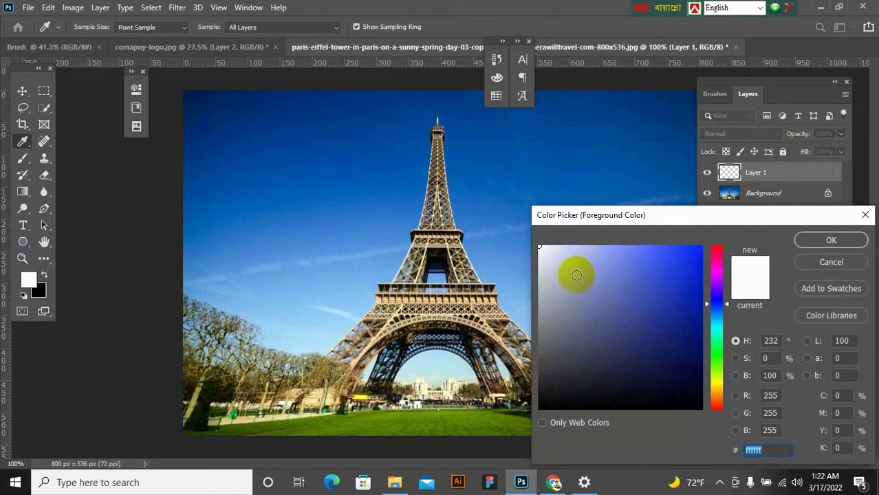
{"action": "left_click", "coordinate": [822, 242]}
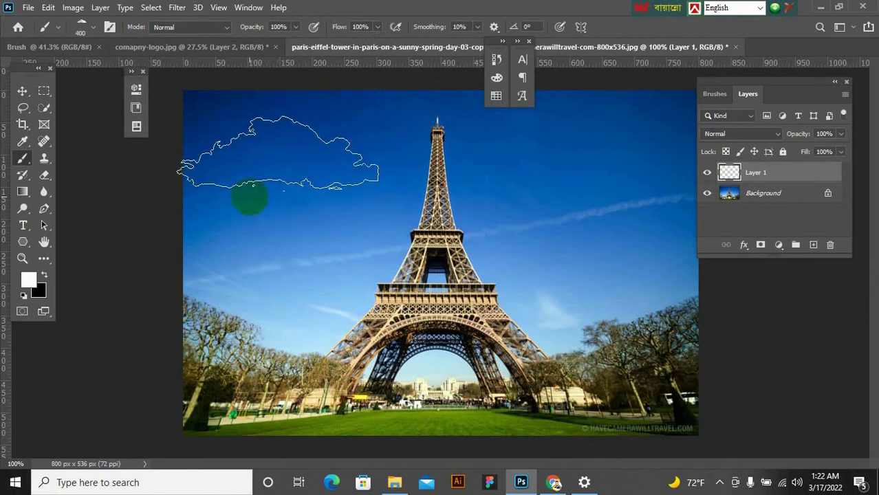
{"action": "left_click", "coordinate": [252, 187]}
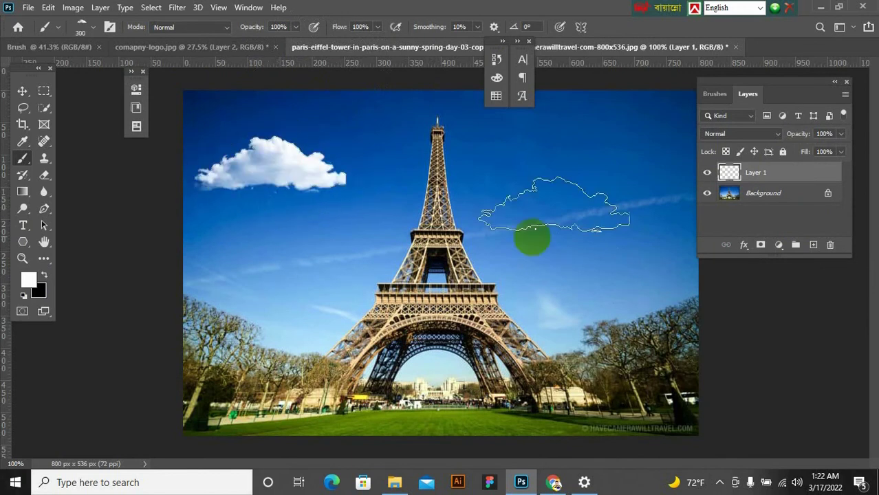
{"action": "left_click", "coordinate": [551, 206]}
{"action": "key", "text": "bracketleft"}
{"action": "left_click", "coordinate": [561, 324]}
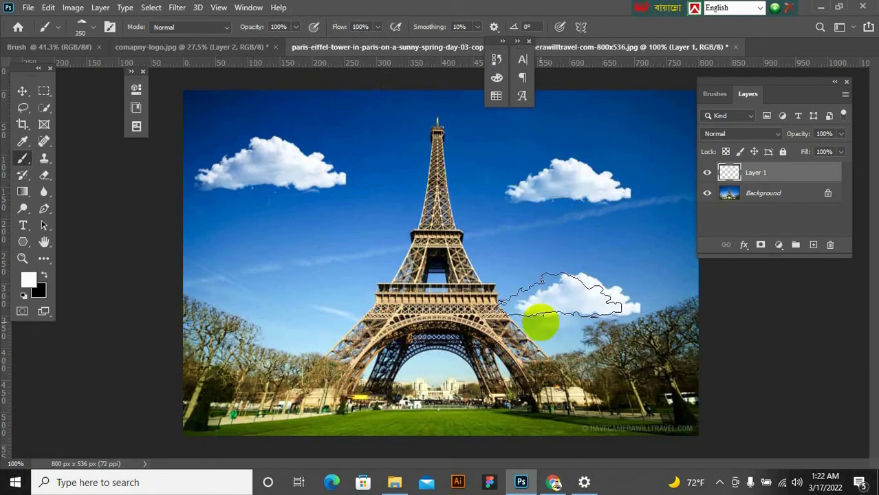
{"action": "key", "text": "ctrl+z"}
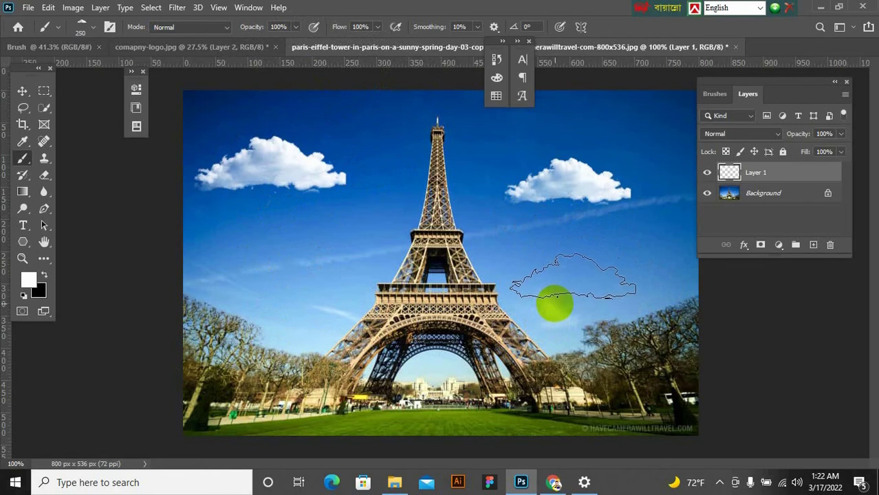
{"action": "key", "text": "bracketleft"}
{"action": "left_click", "coordinate": [566, 284]}
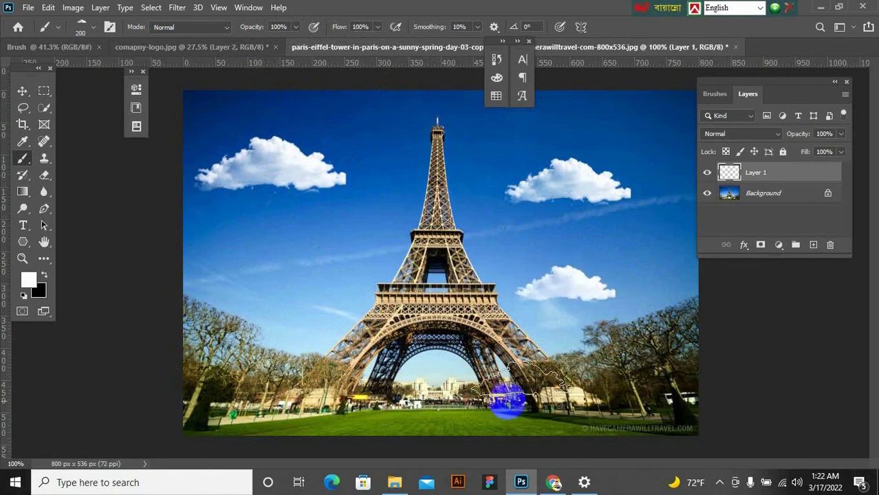
- Stamp a small cloud near the right edge and one left-centre, undoing two trial top clouds
{"action": "key", "text": "bracketleft"}
{"action": "key", "text": "bracketleft"}
{"action": "key", "text": "bracketleft"}
{"action": "key", "text": "bracketleft"}
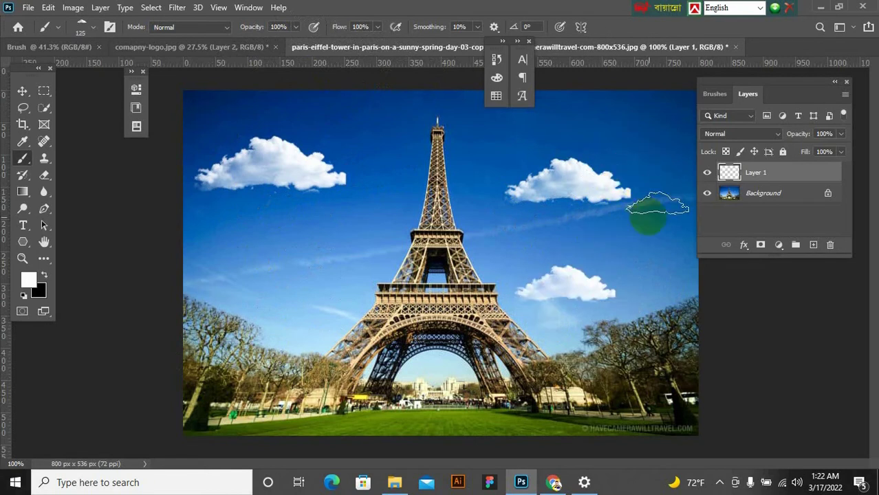
{"action": "left_click", "coordinate": [658, 217]}
{"action": "key", "text": "bracketright"}
{"action": "key", "text": "bracketright"}
{"action": "key", "text": "bracketright"}
{"action": "key", "text": "bracketright"}
{"action": "left_click", "coordinate": [318, 265]}
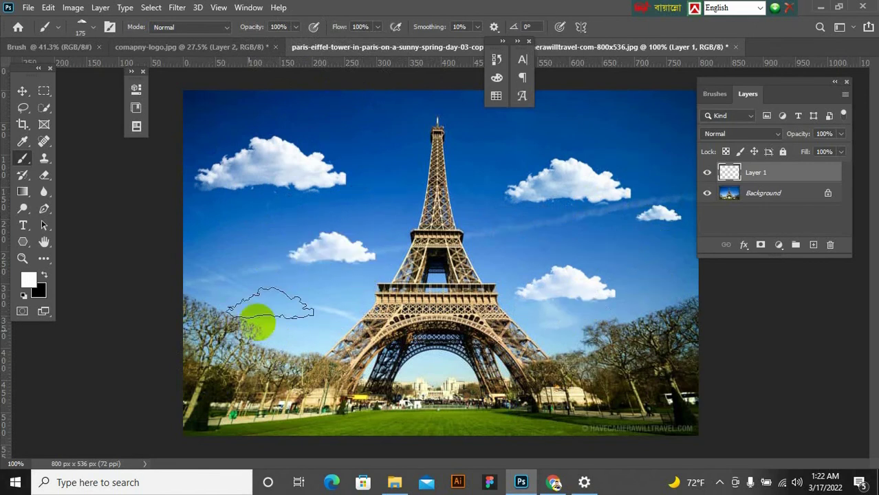
{"action": "scroll", "coordinate": [385, 261], "scroll_direction": "down", "scroll_amount": 3}
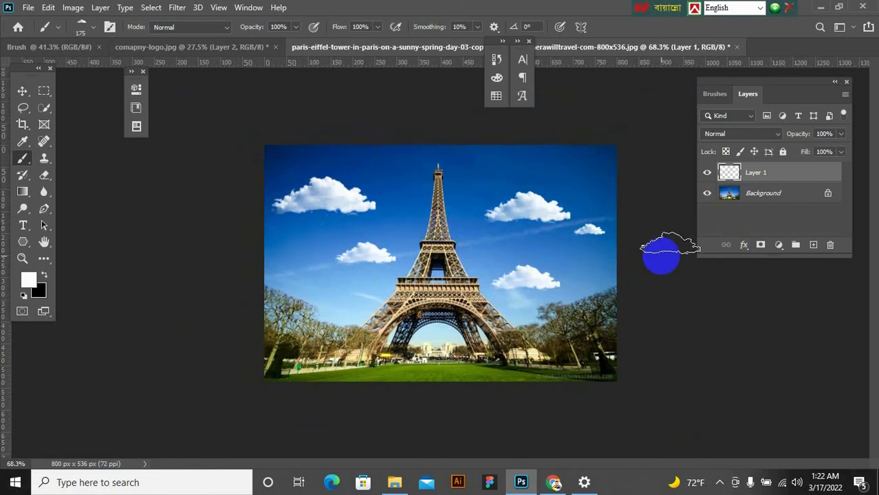
{"action": "left_click", "coordinate": [514, 167]}
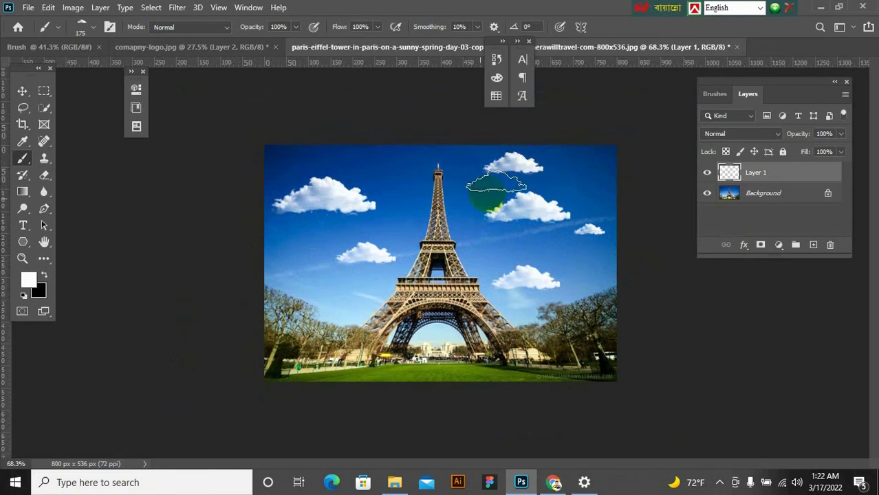
{"action": "left_click", "coordinate": [584, 165]}
{"action": "key", "text": "ctrl+z"}
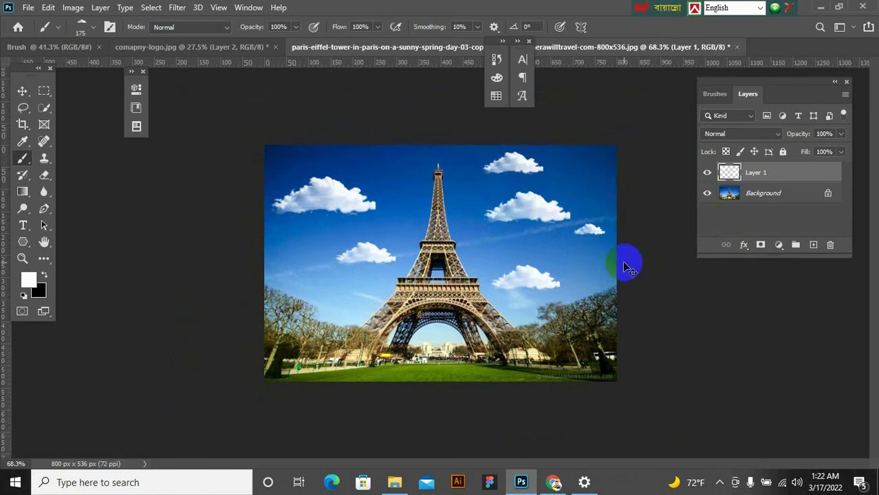
{"action": "key", "text": "ctrl+z"}
- Toggle the clouds layer on and off to compare, then switch to the blank Brush document
{"action": "left_click", "coordinate": [718, 179]}
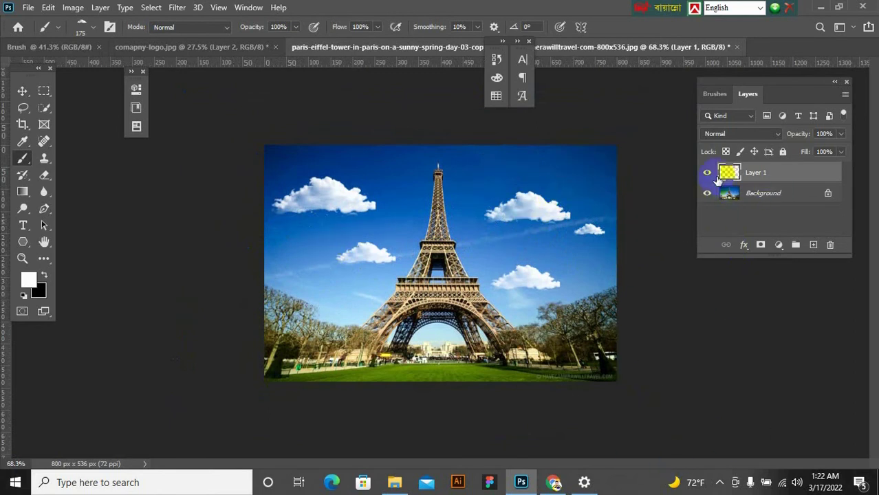
{"action": "left_click", "coordinate": [708, 174]}
{"action": "left_click", "coordinate": [708, 174]}
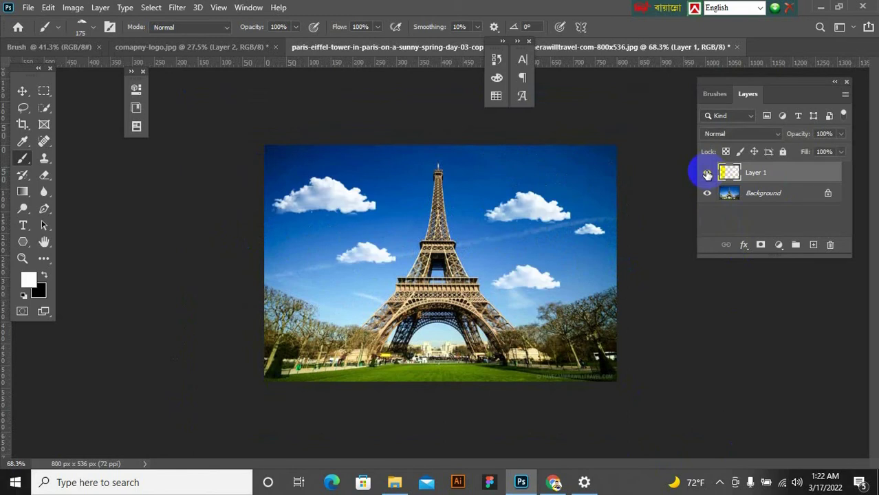
{"action": "left_click", "coordinate": [707, 174]}
{"action": "left_click", "coordinate": [708, 174]}
{"action": "left_click", "coordinate": [707, 174]}
{"action": "left_click", "coordinate": [707, 174]}
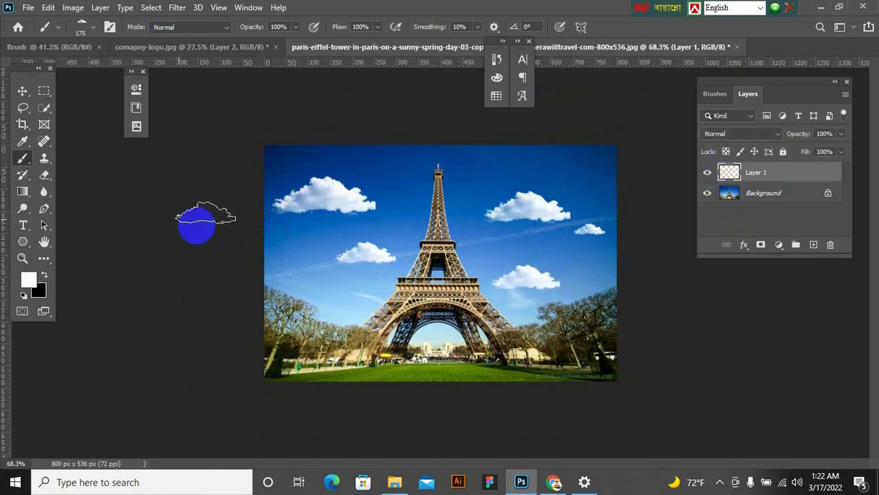
{"action": "scroll", "coordinate": [305, 228], "scroll_direction": "up", "scroll_amount": 2}
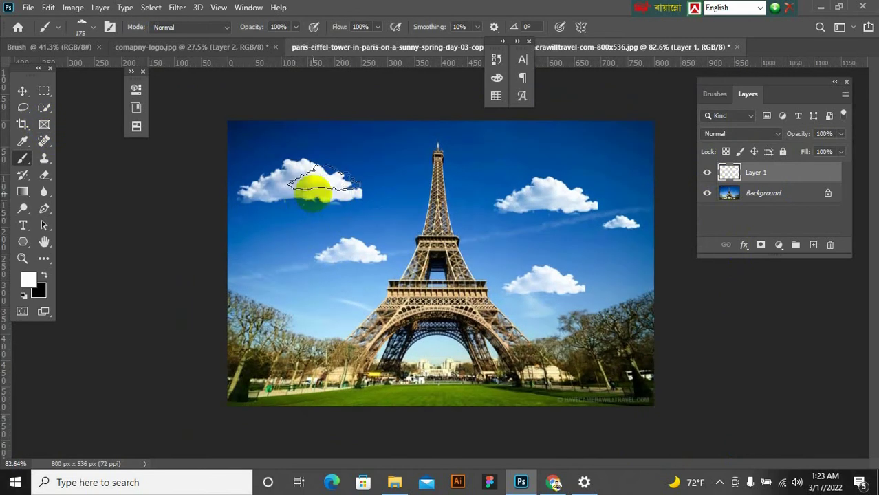
{"action": "scroll", "coordinate": [245, 196], "scroll_direction": "up", "scroll_amount": 2}
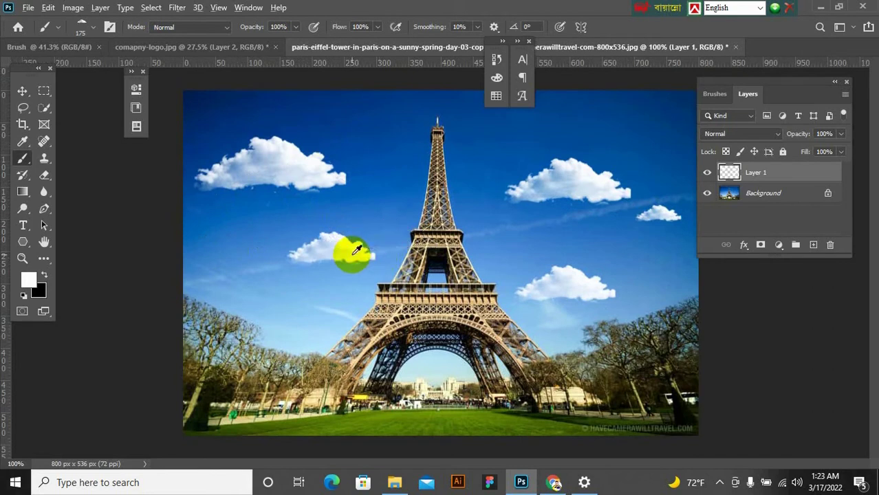
{"action": "scroll", "coordinate": [355, 252], "scroll_direction": "down", "scroll_amount": 1}
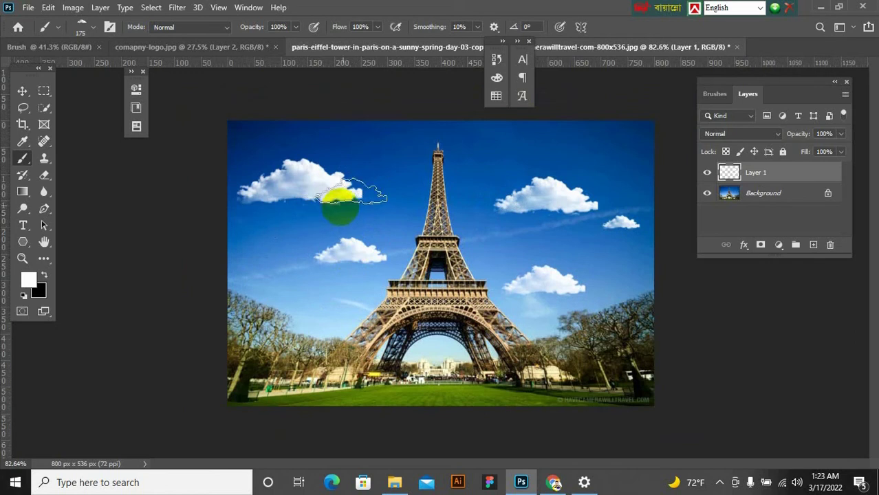
{"action": "left_click", "coordinate": [33, 48]}
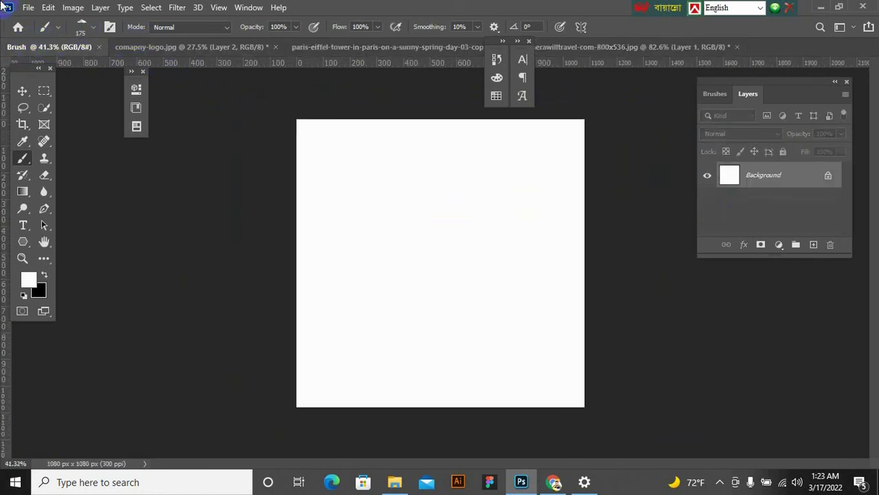
- Open the 1000 × 667 px orange-flames-on-black fire photo from New folder (2)
{"action": "left_click", "coordinate": [28, 9]}
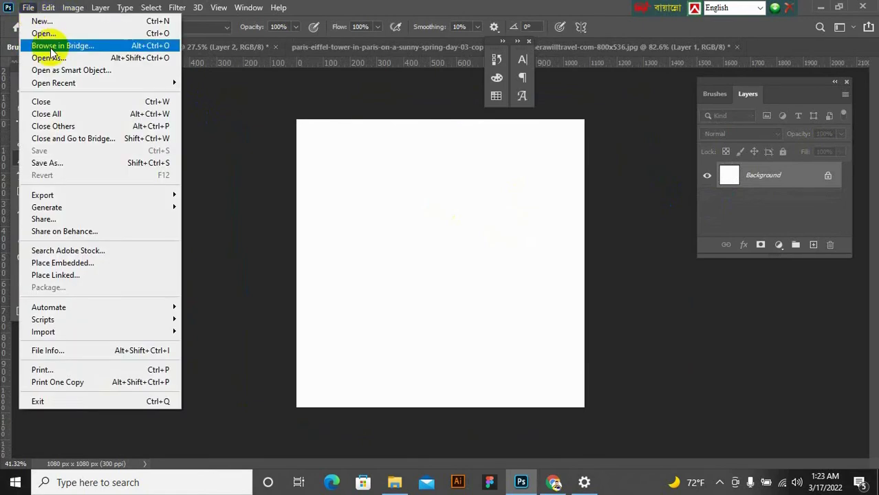
{"action": "left_click", "coordinate": [36, 33]}
{"action": "scroll", "coordinate": [330, 223], "scroll_direction": "down", "scroll_amount": 2}
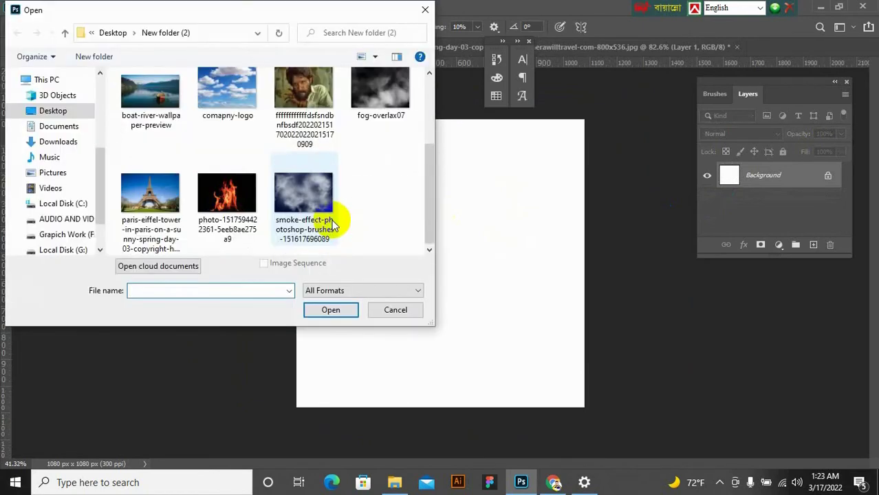
{"action": "left_click", "coordinate": [223, 207]}
{"action": "left_click", "coordinate": [325, 309]}
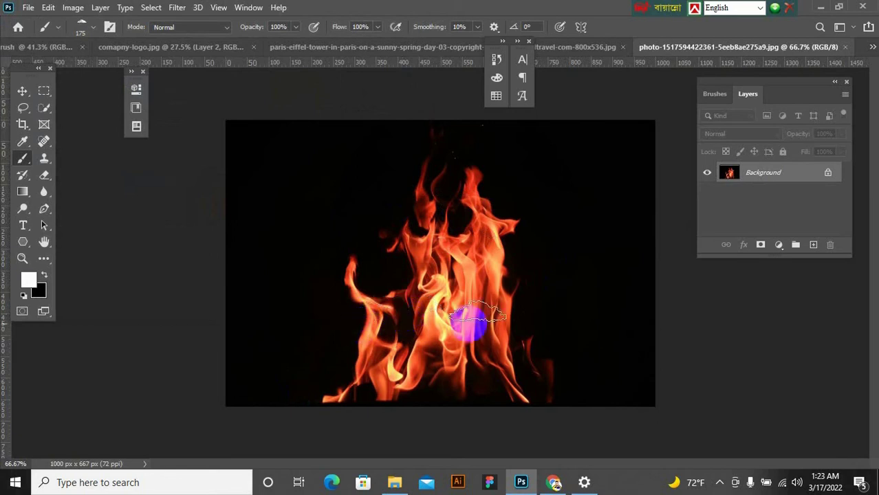
- Unlock the fire photo's Background into Layer 0 and open its Blending Options
{"action": "right_click", "coordinate": [785, 177]}
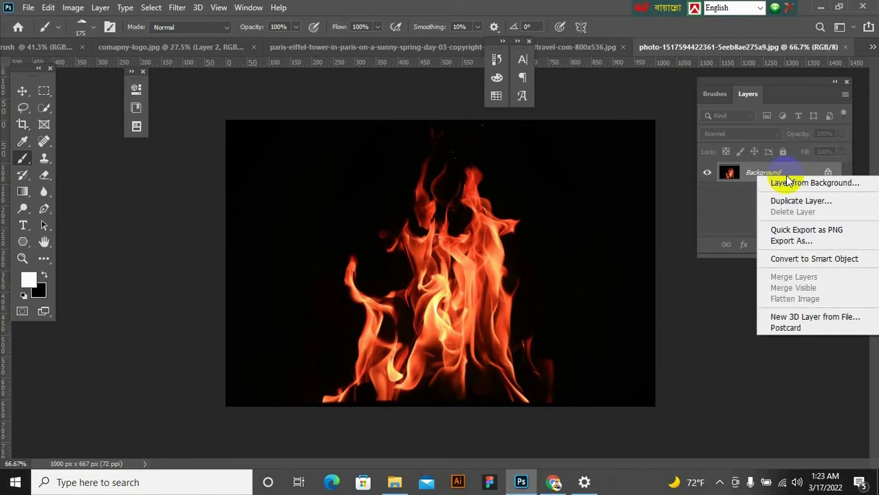
{"action": "left_click", "coordinate": [830, 183]}
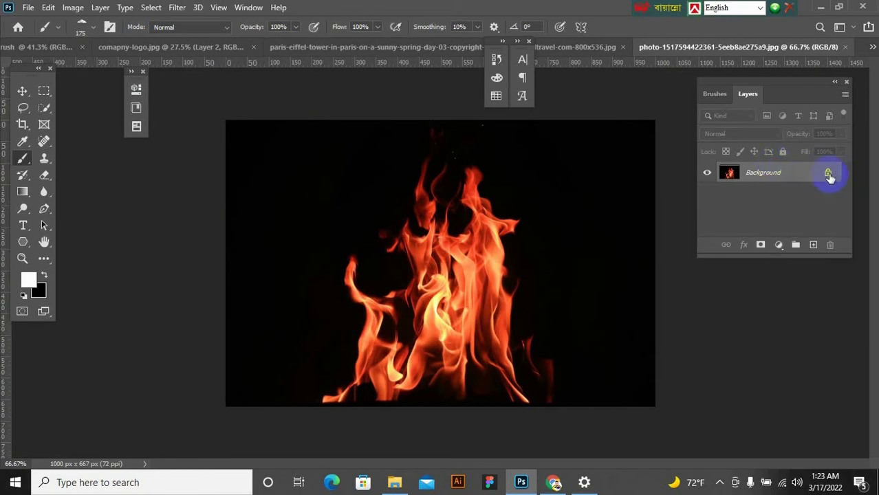
{"action": "left_click", "coordinate": [830, 175]}
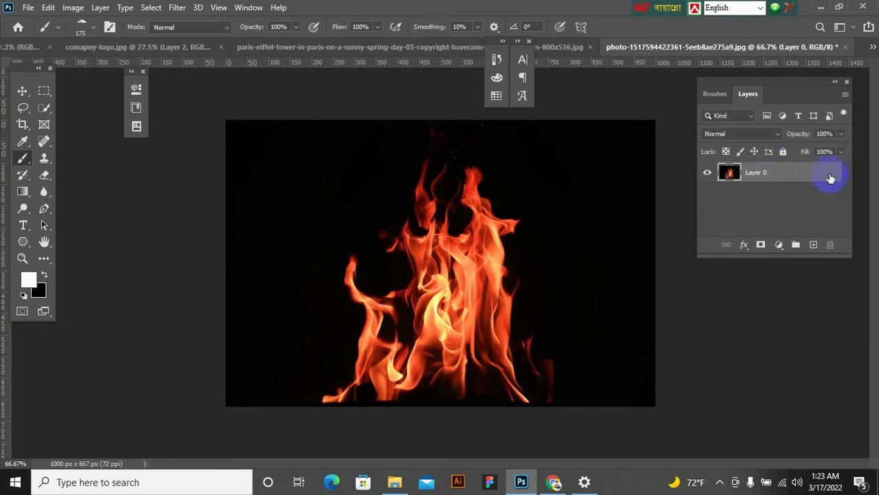
{"action": "right_click", "coordinate": [759, 177]}
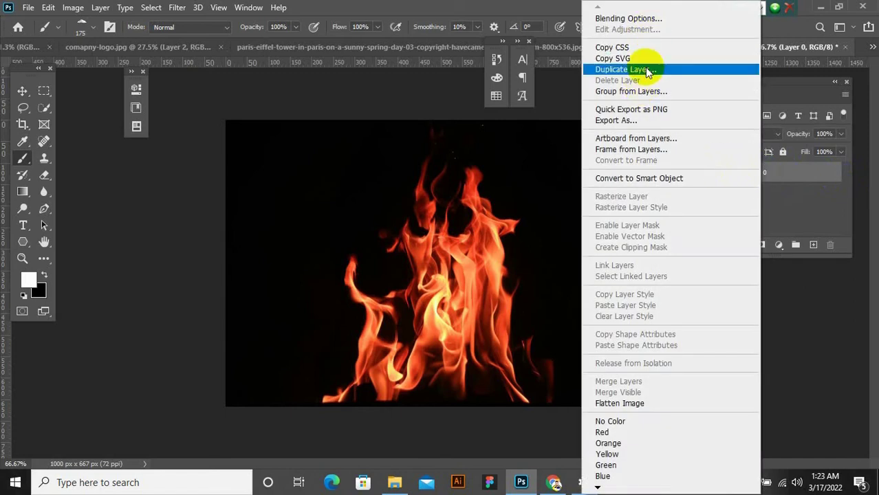
{"action": "left_click", "coordinate": [653, 19]}
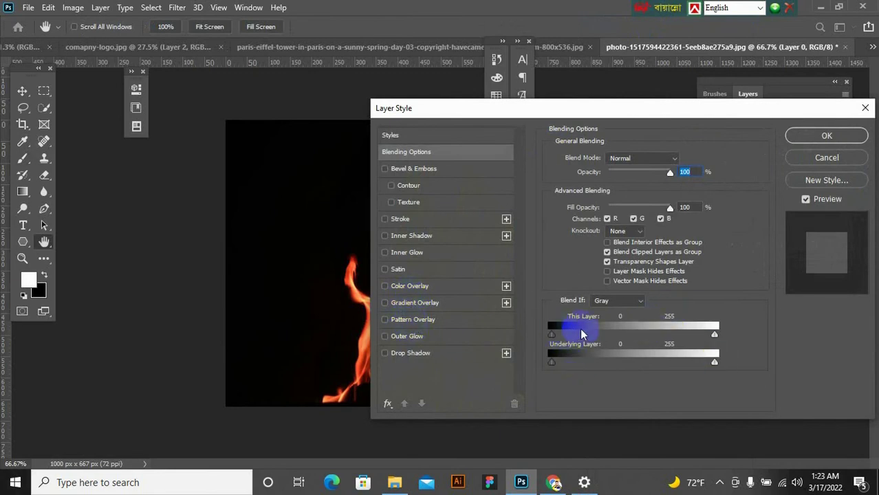
{"action": "left_click_drag", "start_coordinate": [659, 112], "coordinate": [805, 34]}
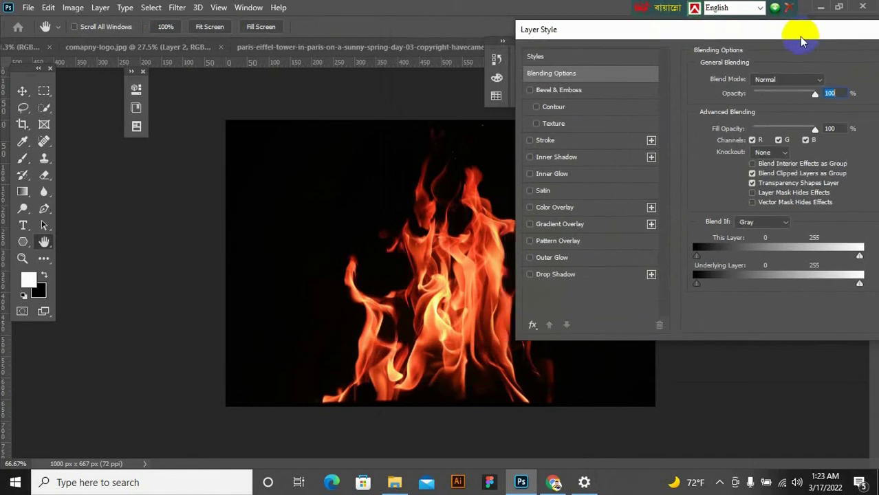
{"action": "left_click", "coordinate": [408, 303]}
{"action": "left_click_drag", "start_coordinate": [408, 303], "coordinate": [443, 216]}
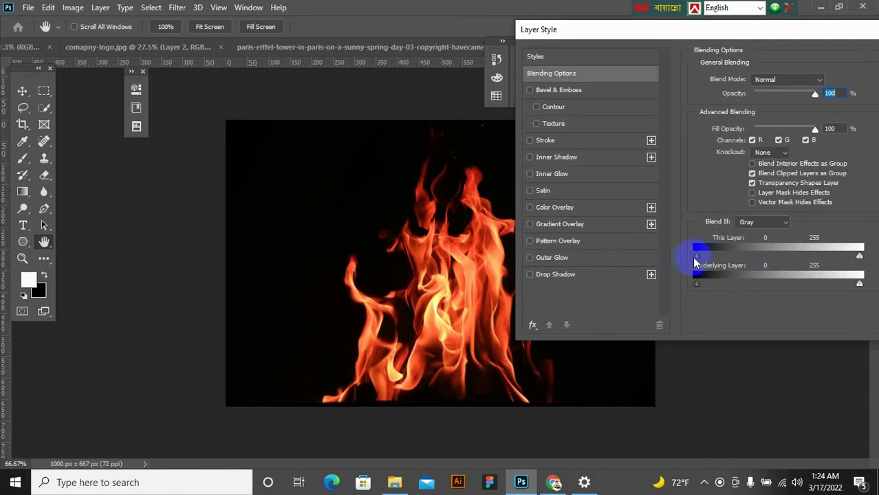
- Split the This Layer black slider to 19/101 to blend away the black background
{"action": "left_click_drag", "start_coordinate": [695, 257], "coordinate": [709, 263]}
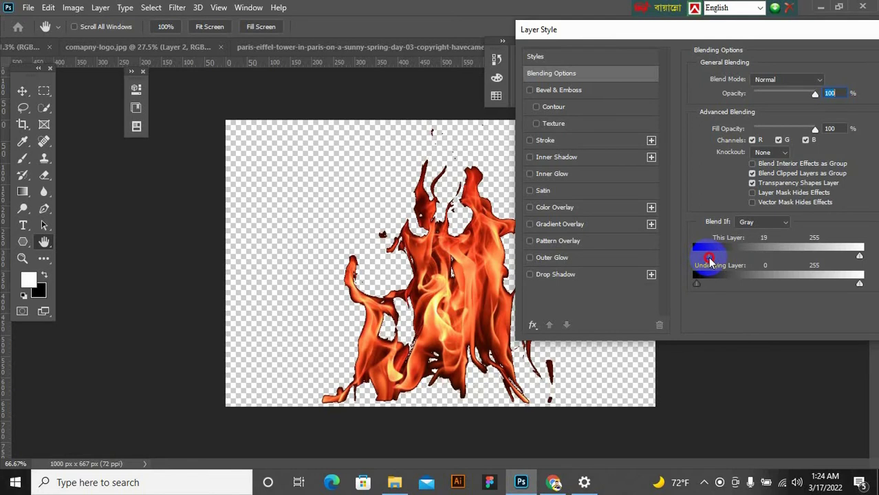
{"action": "left_click_drag", "start_coordinate": [710, 262], "coordinate": [710, 261]}
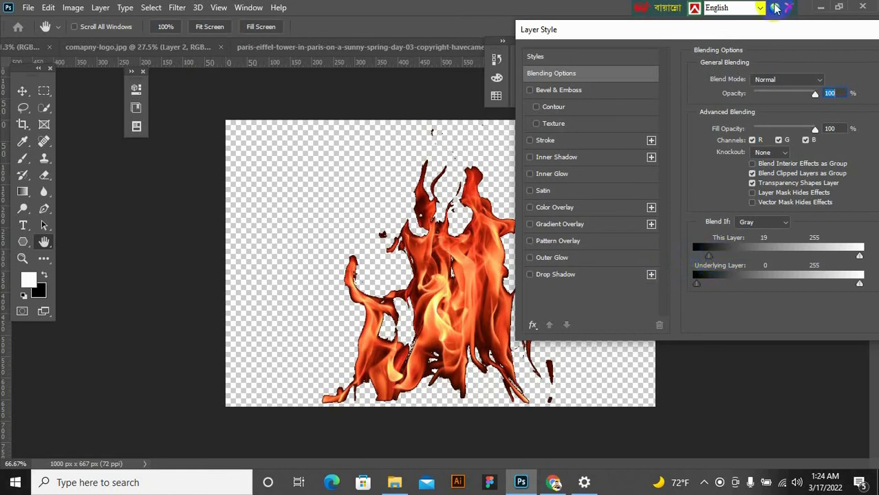
{"action": "left_click_drag", "start_coordinate": [765, 29], "coordinate": [717, 29]}
{"action": "left_click", "coordinate": [659, 247]}
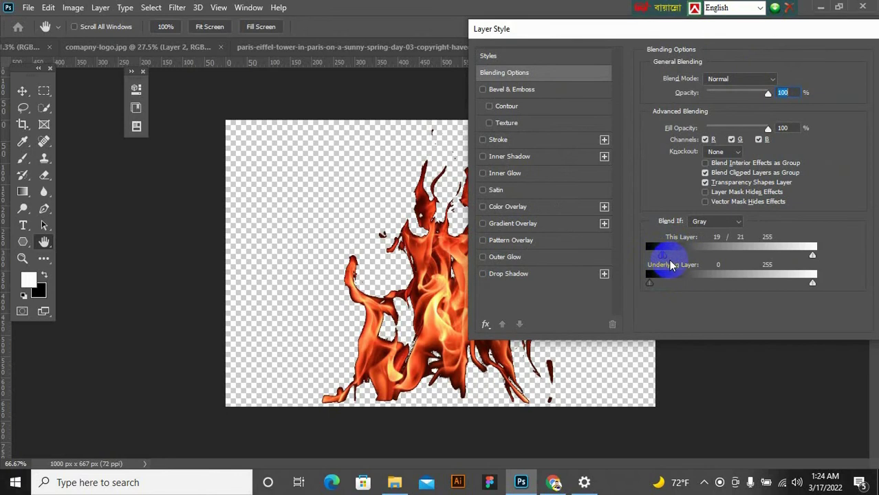
{"action": "left_click_drag", "start_coordinate": [624, 27], "coordinate": [663, 34]}
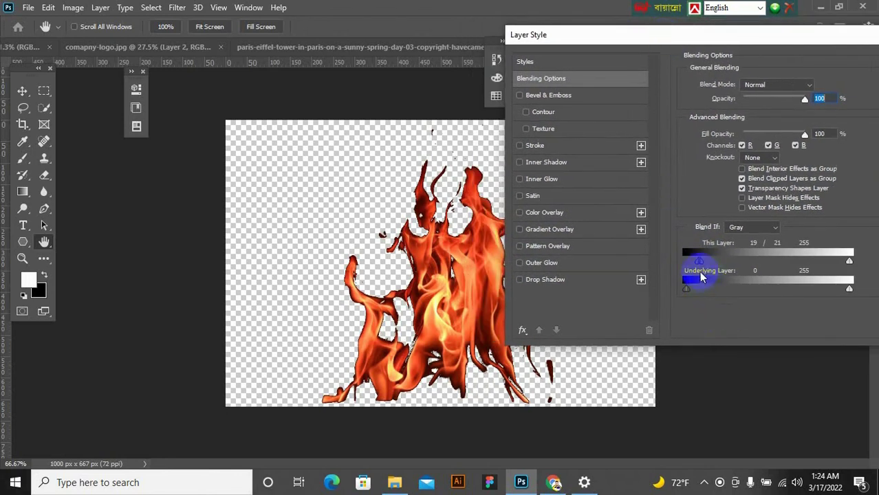
{"action": "left_click_drag", "start_coordinate": [702, 265], "coordinate": [758, 269]}
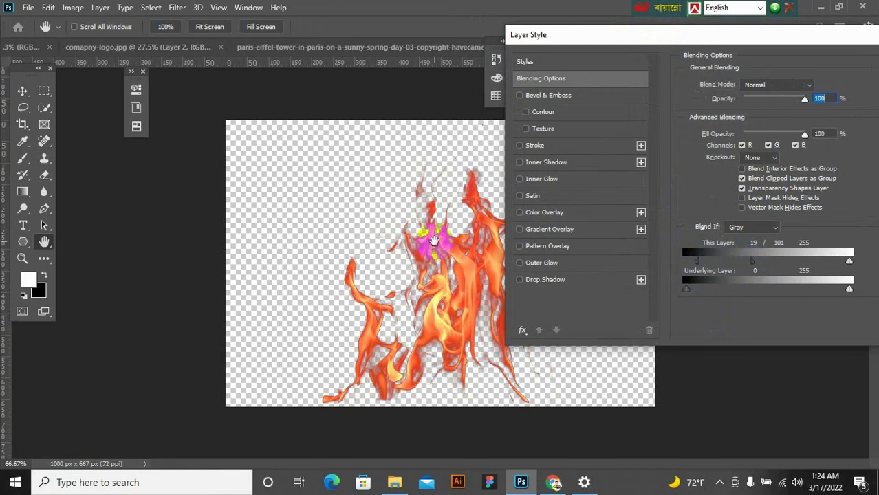
{"action": "left_click_drag", "start_coordinate": [736, 35], "coordinate": [573, 42]}
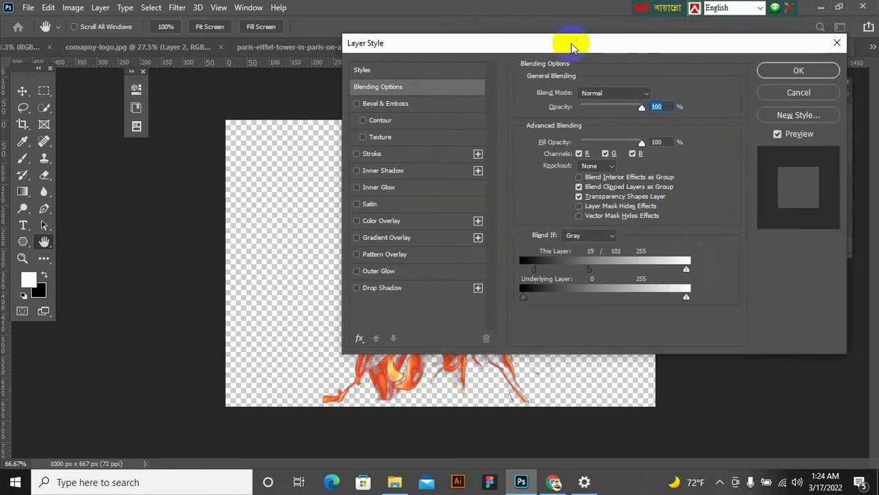
{"action": "left_click", "coordinate": [798, 71]}
{"action": "left_click", "coordinate": [22, 91]}
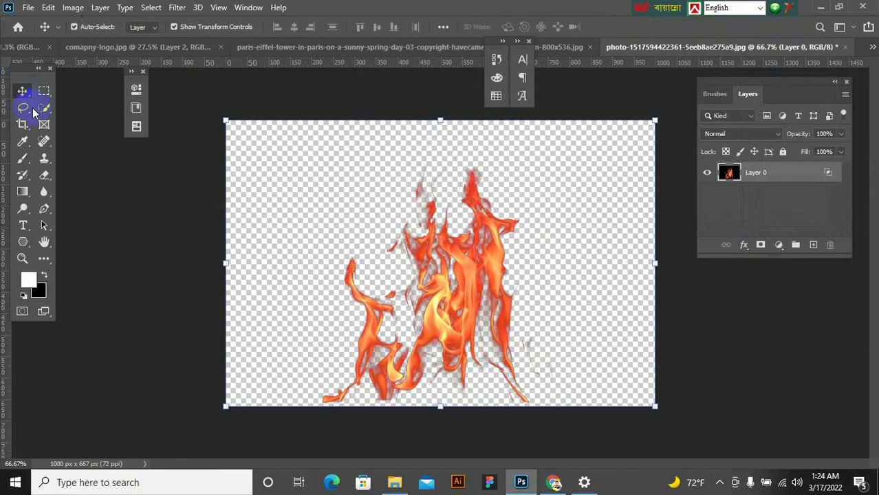
- Reposition the flame layer and select the whole canvas with the Rectangular Marquee
{"action": "mouse_move", "coordinate": [475, 301]}
{"action": "left_mouse_down"}
{"action": "mouse_move", "coordinate": [477, 244]}
{"action": "mouse_move", "coordinate": [481, 308]}
{"action": "mouse_move", "coordinate": [500, 232]}
{"action": "mouse_move", "coordinate": [546, 308]}
{"action": "mouse_move", "coordinate": [477, 245]}
{"action": "mouse_move", "coordinate": [523, 280]}
{"action": "mouse_move", "coordinate": [504, 244]}
{"action": "mouse_move", "coordinate": [484, 270]}
{"action": "mouse_move", "coordinate": [481, 298]}
{"action": "left_mouse_up"}
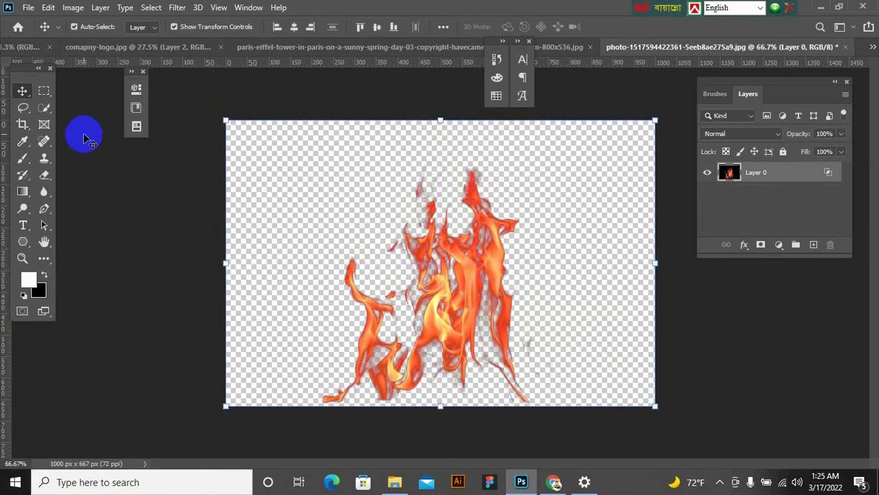
{"action": "left_click", "coordinate": [43, 93]}
{"action": "key", "text": "ctrl+a"}
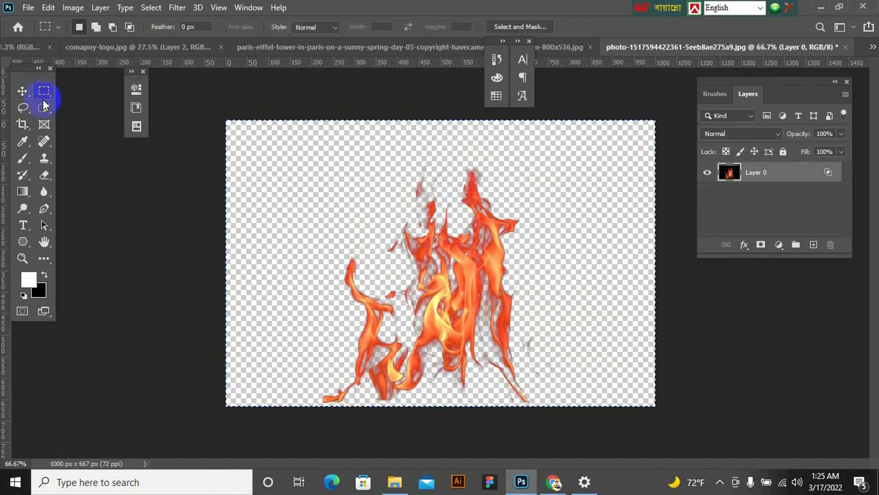
{"action": "right_click", "coordinate": [42, 90]}
{"action": "left_click", "coordinate": [75, 91]}
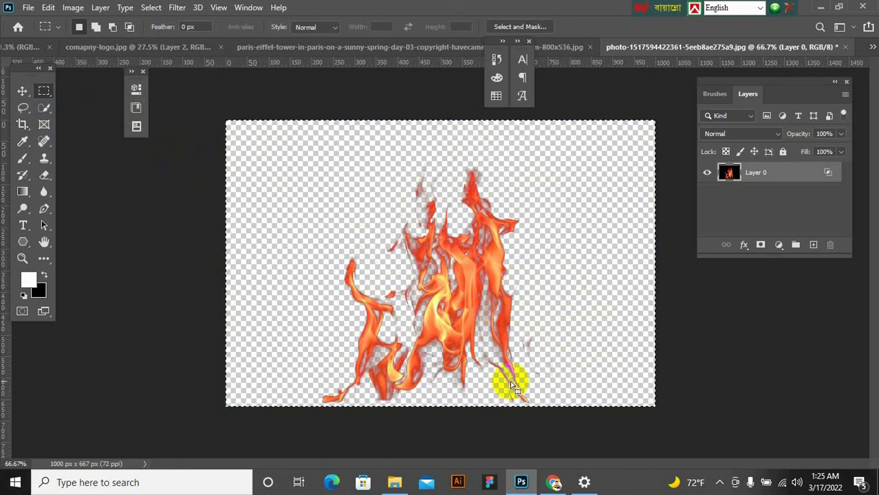
- Define the flames as a 649 px brush preset named 'brush 2'
{"action": "left_click", "coordinate": [48, 8]}
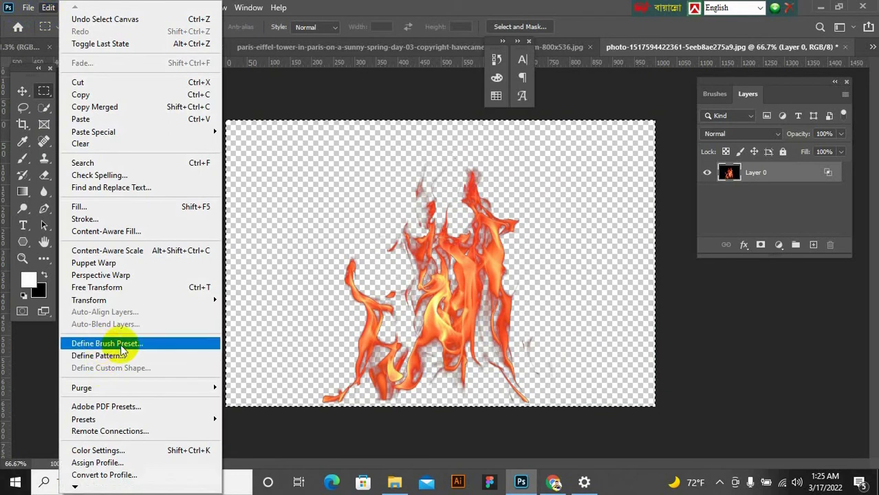
{"action": "left_click", "coordinate": [121, 344]}
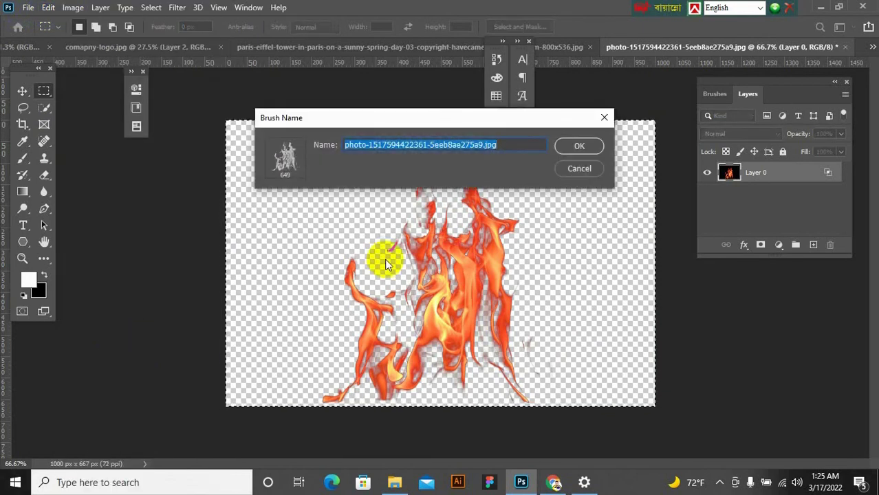
{"action": "left_click", "coordinate": [446, 260]}
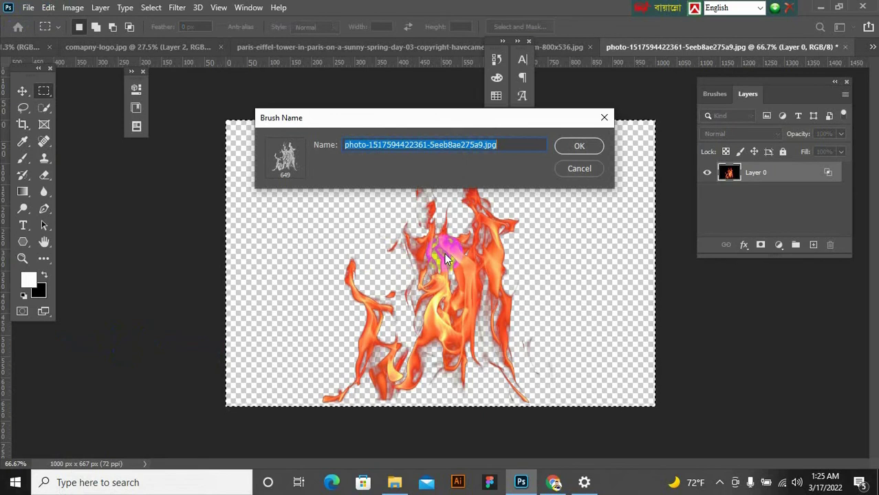
{"action": "left_click", "coordinate": [512, 146]}
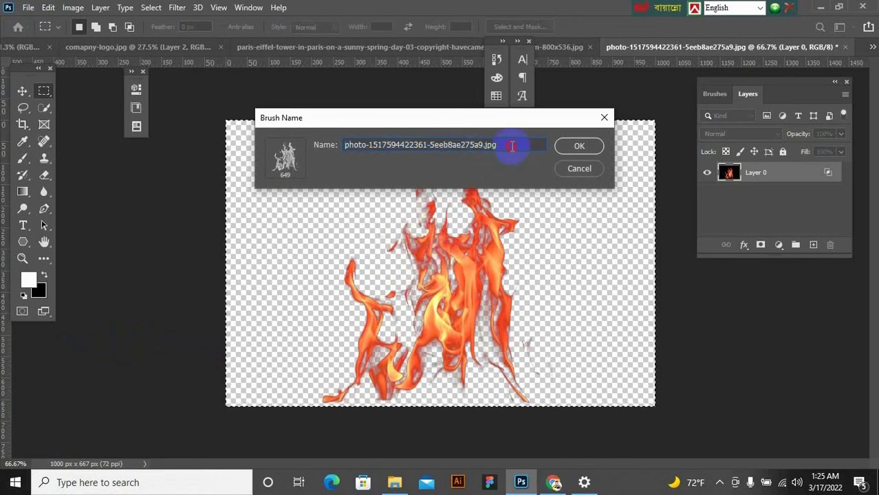
{"action": "left_click_drag", "start_coordinate": [505, 146], "coordinate": [328, 153]}
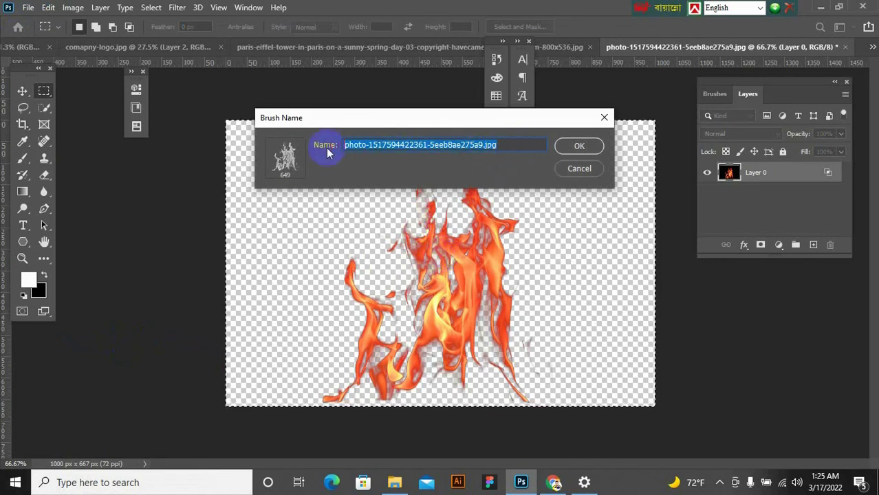
{"action": "type", "text": "brush 2"}
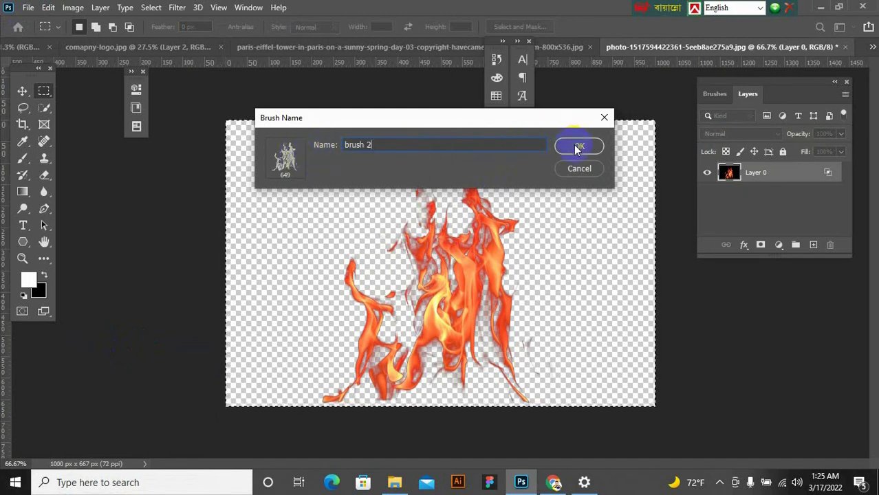
{"action": "left_click", "coordinate": [578, 148]}
{"action": "key", "text": "b"}
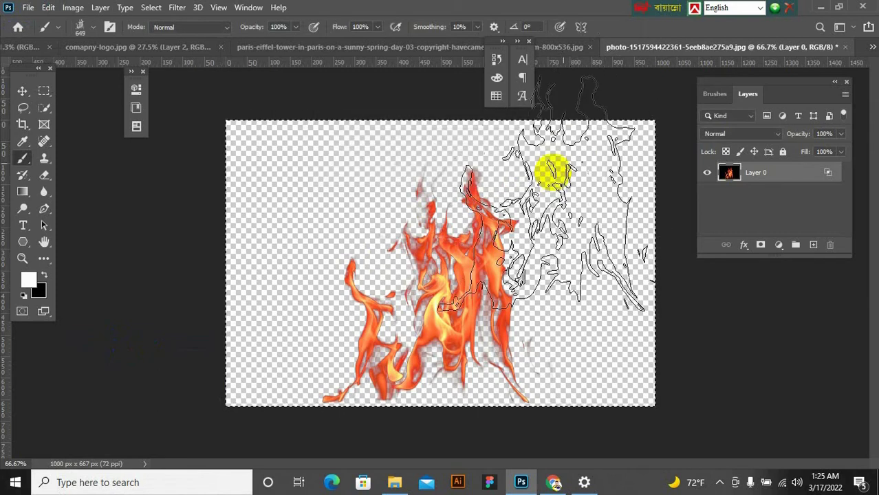
- Add a new layer, hide the fire photo Layer 0, and select Layer 1
{"action": "left_click", "coordinate": [815, 247]}
{"action": "left_click", "coordinate": [466, 210]}
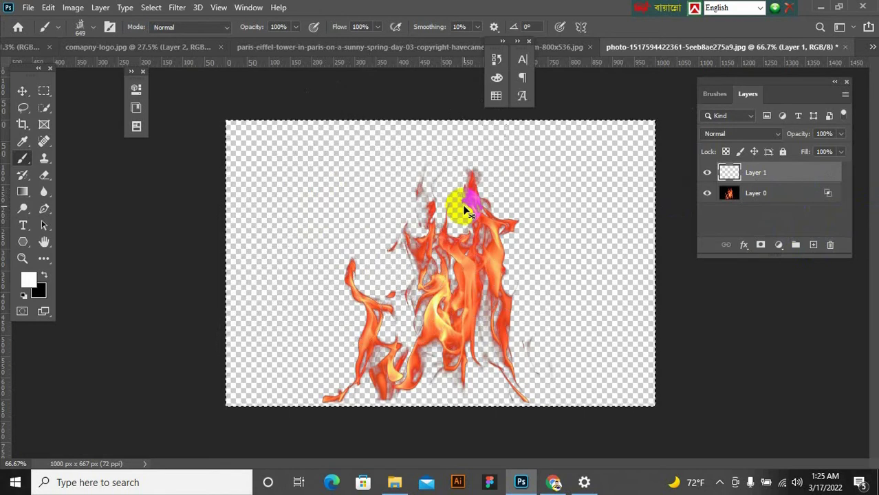
{"action": "left_click", "coordinate": [754, 192]}
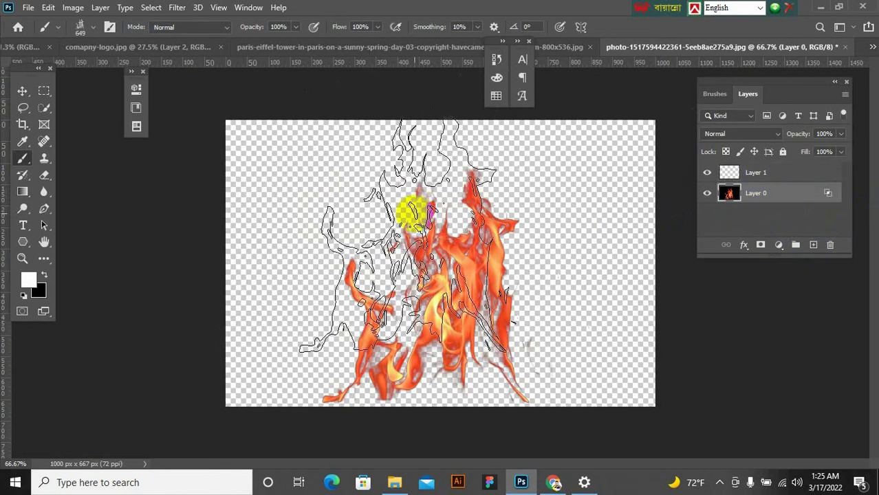
{"action": "left_click", "coordinate": [716, 182]}
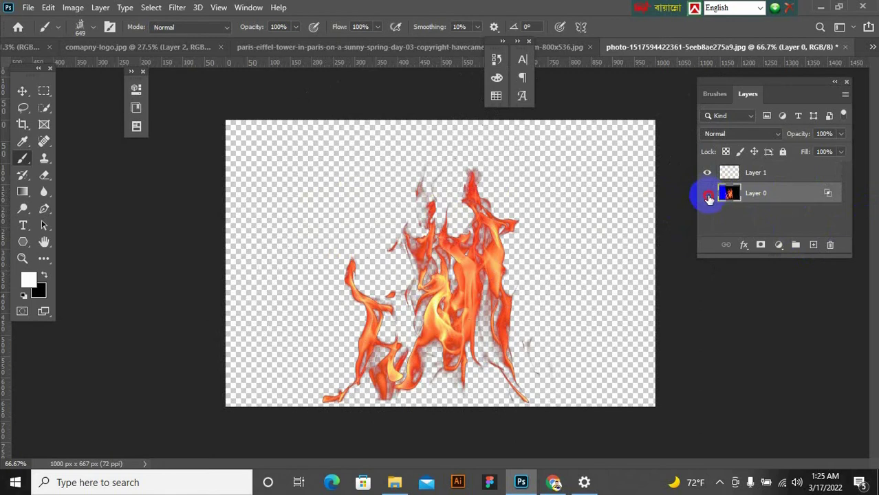
{"action": "left_click", "coordinate": [708, 195]}
{"action": "left_click", "coordinate": [753, 178]}
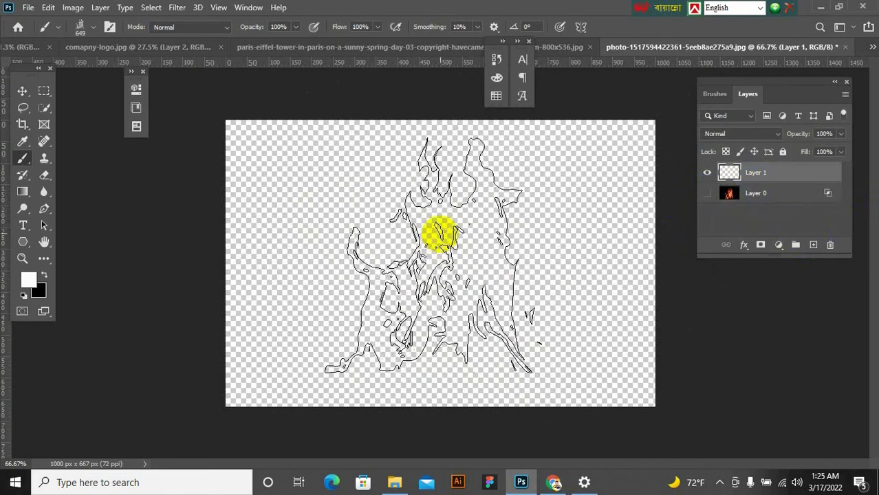
- Try a bright red fire-brush stamp on Layer 1, then undo it
{"action": "left_click", "coordinate": [38, 285]}
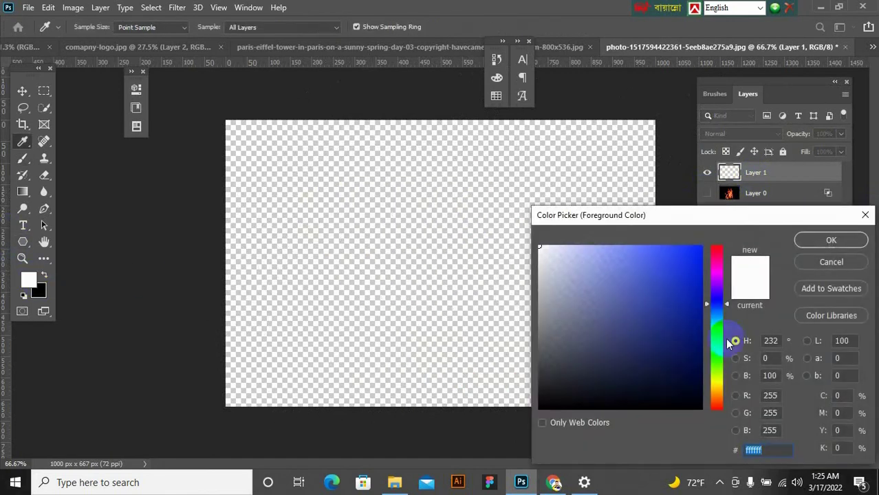
{"action": "left_click_drag", "start_coordinate": [717, 344], "coordinate": [716, 407]}
{"action": "left_click_drag", "start_coordinate": [692, 328], "coordinate": [695, 246]}
{"action": "left_click", "coordinate": [816, 240]}
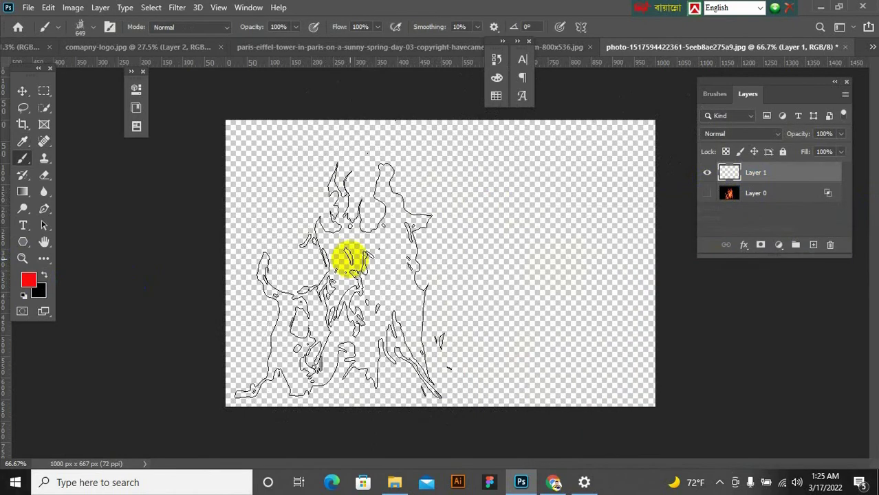
{"action": "left_click", "coordinate": [413, 236]}
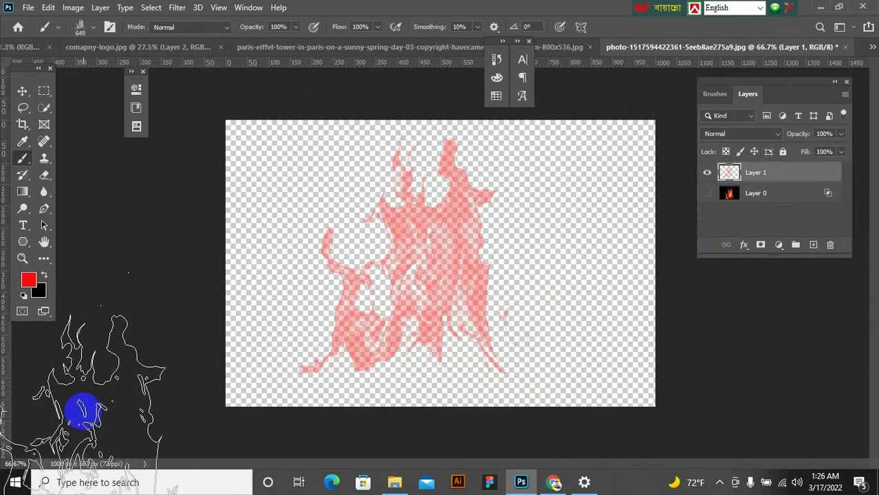
{"action": "key", "text": "ctrl+z"}
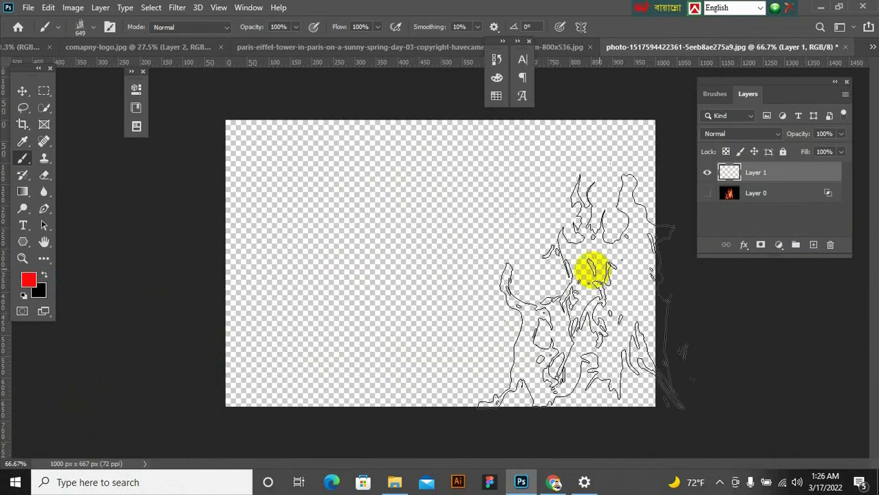
- Add empty Layer 2 and set the foreground colour to white
{"action": "left_click", "coordinate": [814, 246]}
{"action": "left_click", "coordinate": [755, 192]}
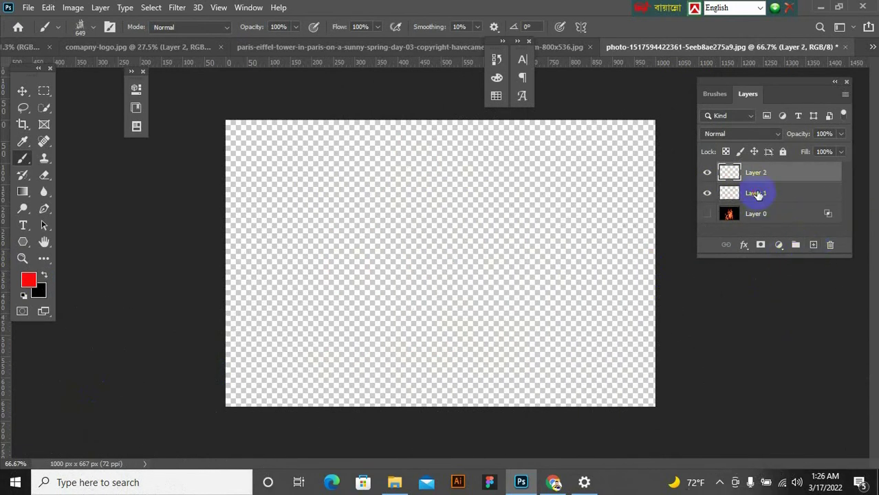
{"action": "left_click", "coordinate": [35, 296]}
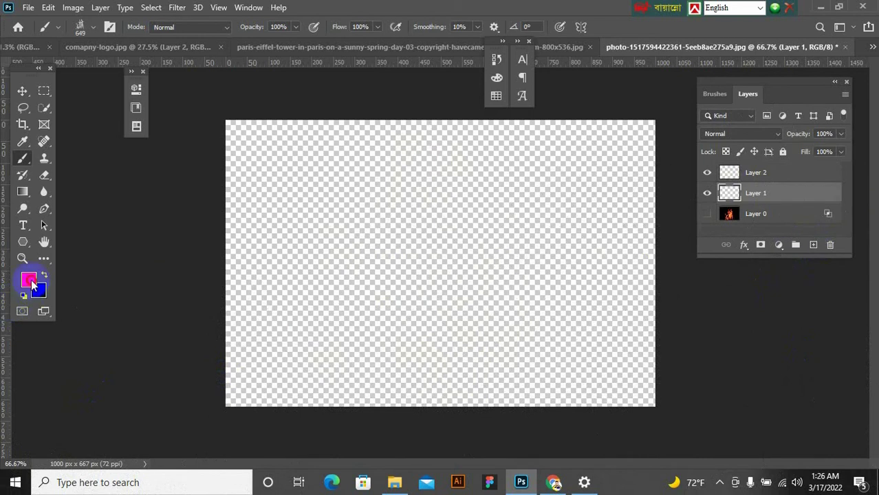
{"action": "left_click", "coordinate": [29, 279]}
{"action": "left_click_drag", "start_coordinate": [585, 298], "coordinate": [533, 232]}
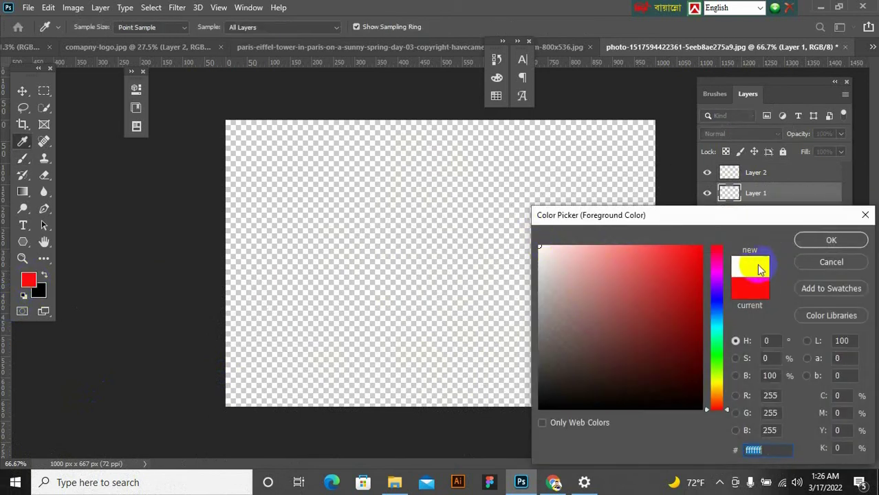
{"action": "left_click", "coordinate": [831, 241]}
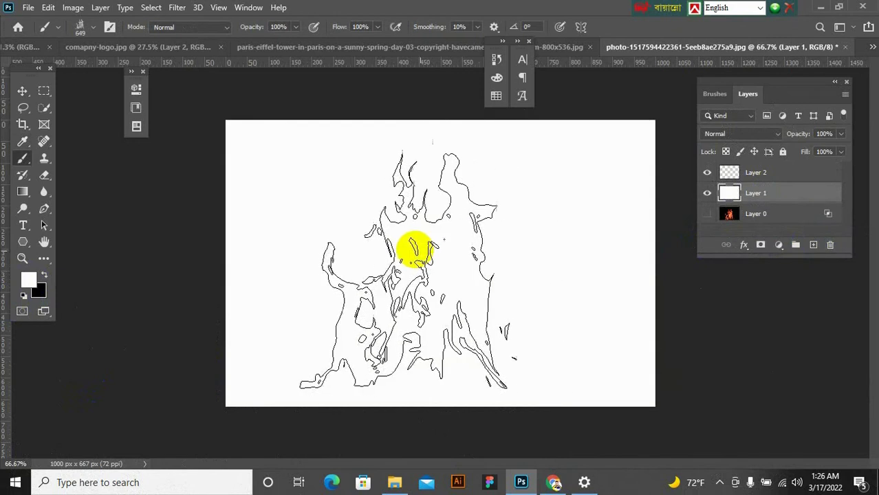
- Fill Layer 1 with white, then stamp a pure red flame onto Layer 2
{"action": "left_click", "coordinate": [771, 196]}
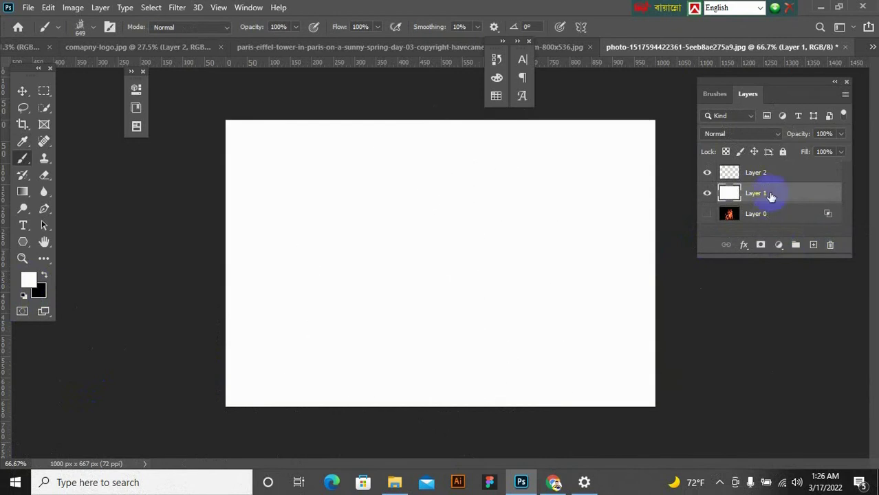
{"action": "left_click", "coordinate": [759, 177]}
{"action": "left_click", "coordinate": [25, 280]}
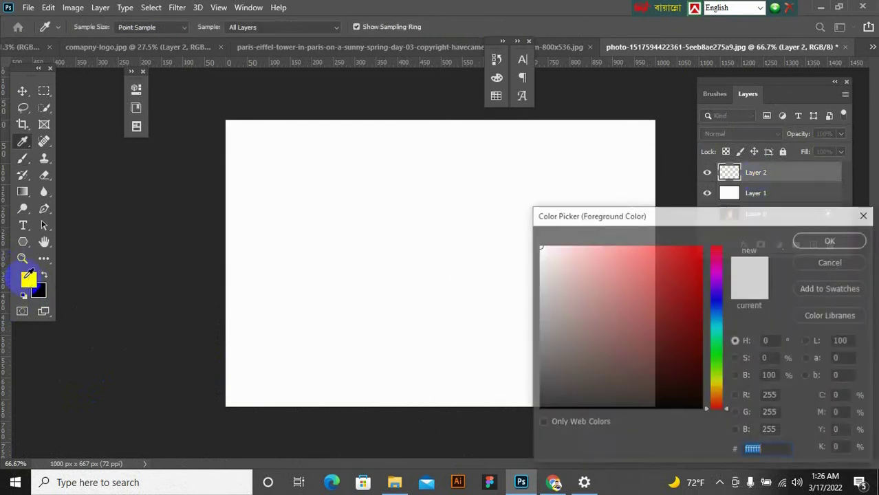
{"action": "left_click_drag", "start_coordinate": [685, 318], "coordinate": [699, 245]}
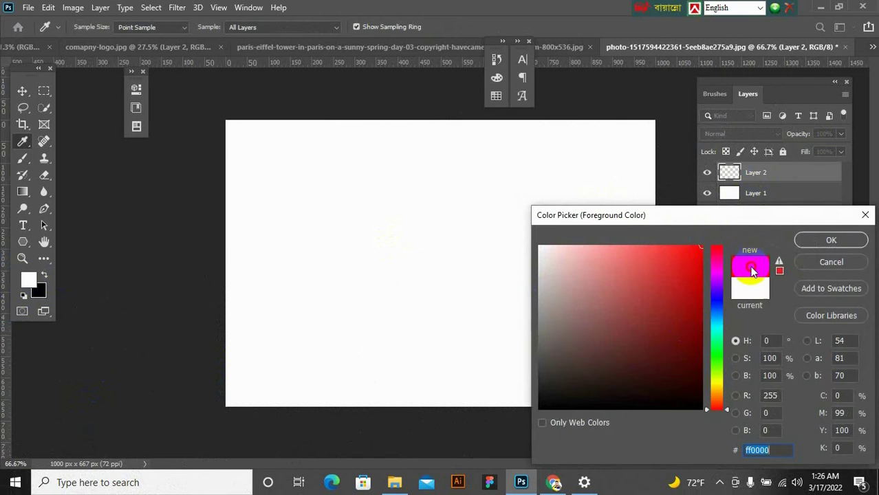
{"action": "left_click", "coordinate": [826, 240]}
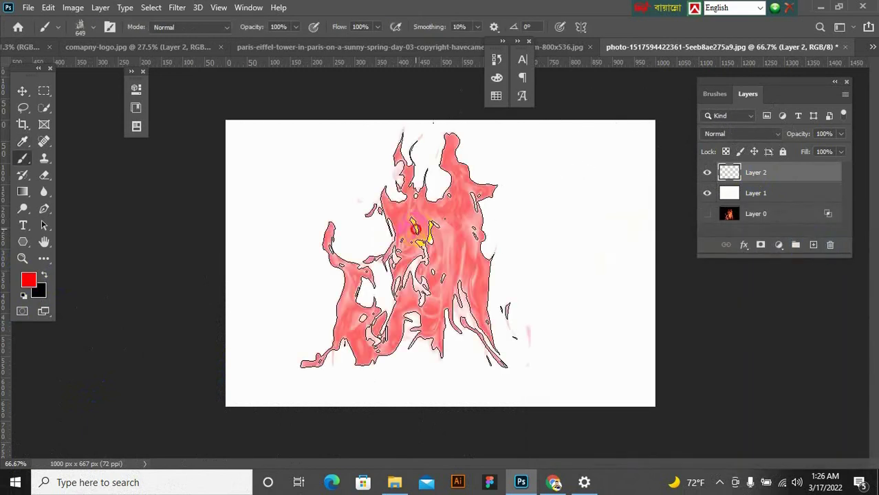
{"action": "left_click_drag", "start_coordinate": [402, 284], "coordinate": [615, 276]}
{"action": "scroll", "coordinate": [447, 220], "scroll_direction": "up", "scroll_amount": 3, "text": "alt"}
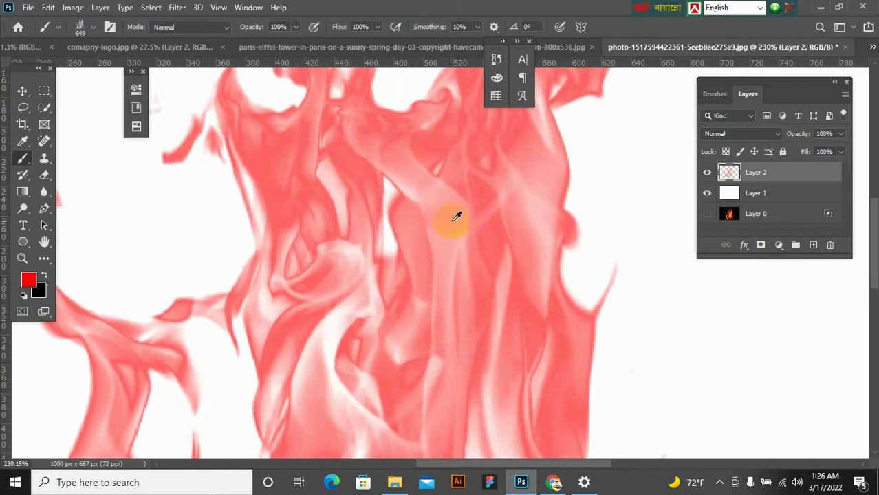
{"action": "scroll", "coordinate": [457, 216], "scroll_direction": "down", "scroll_amount": 4}
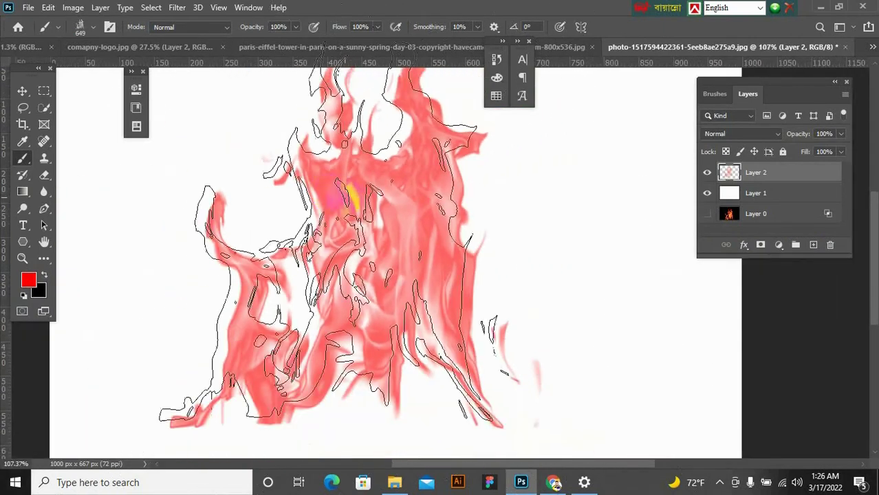
- Set the foreground to orange ffae00, fit the canvas in view, and open the ink brush-strokes image
{"action": "left_click", "coordinate": [29, 278]}
{"action": "left_click_drag", "start_coordinate": [717, 302], "coordinate": [717, 393]}
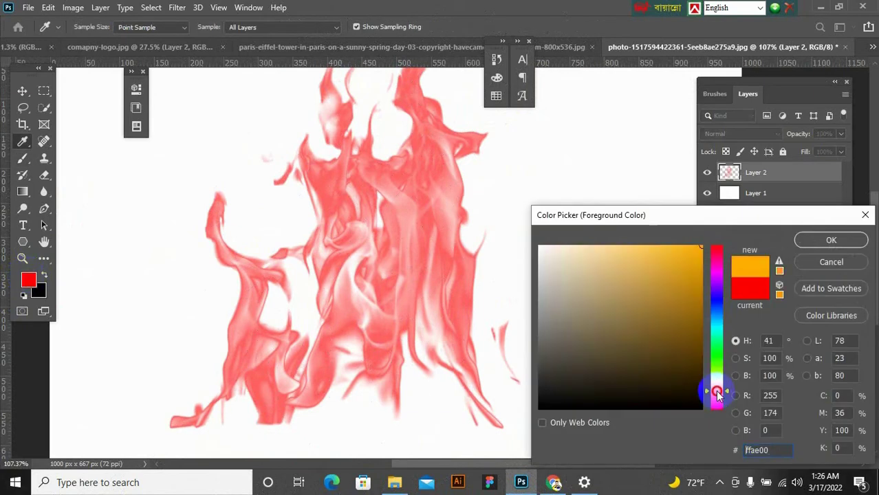
{"action": "left_click", "coordinate": [815, 240]}
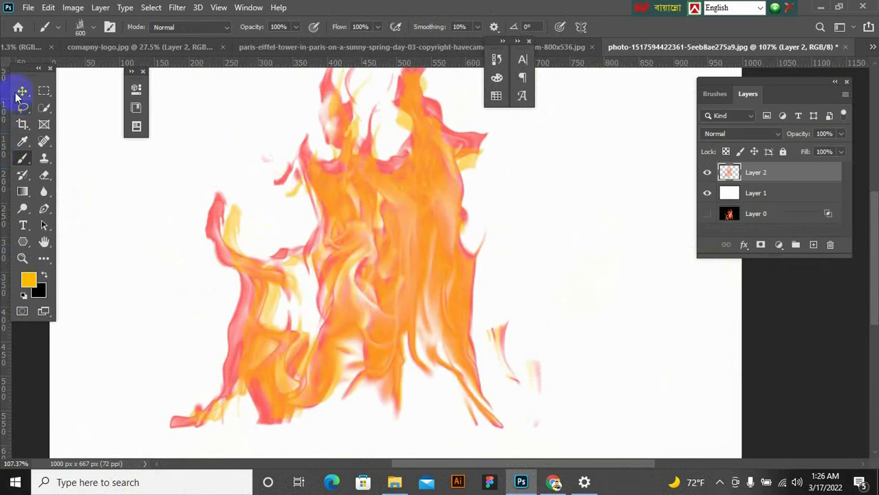
{"action": "left_click", "coordinate": [21, 92]}
{"action": "scroll", "coordinate": [447, 269], "scroll_direction": "down", "scroll_amount": 3}
{"action": "left_click", "coordinate": [719, 351]}
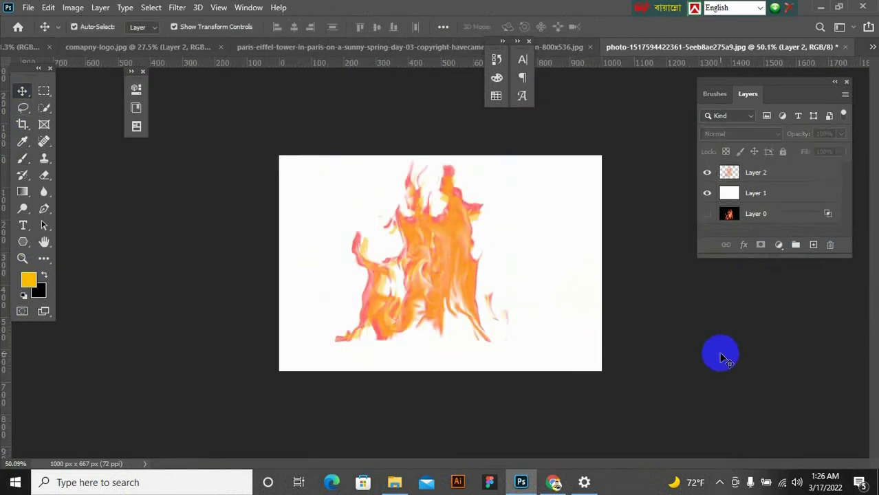
{"action": "scroll", "coordinate": [487, 289], "scroll_direction": "up", "scroll_amount": 1}
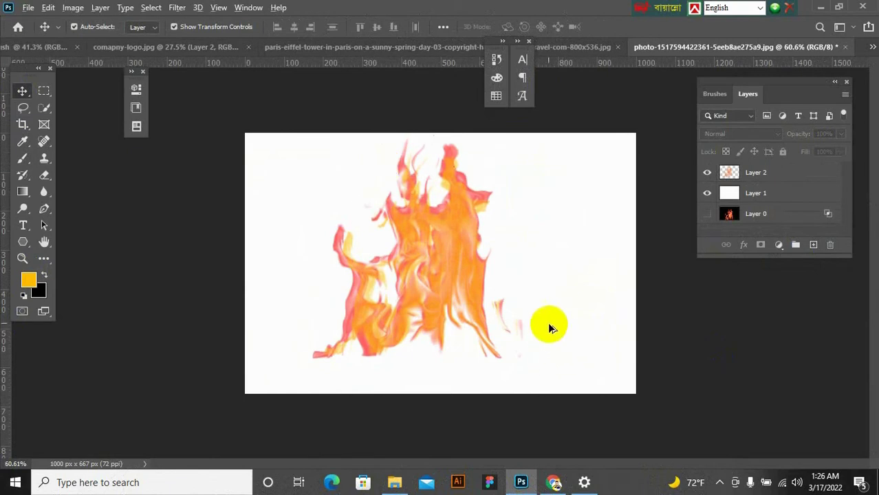
{"action": "scroll", "coordinate": [550, 328], "scroll_direction": "up", "scroll_amount": 1}
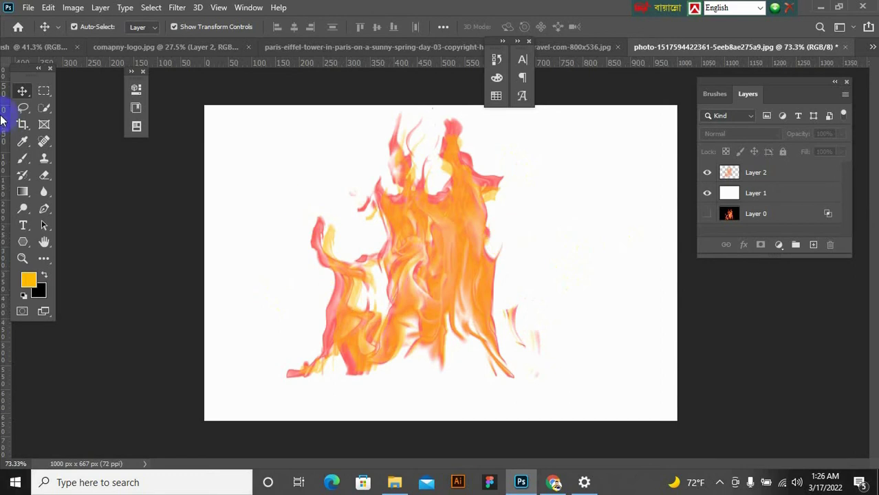
{"action": "left_click", "coordinate": [720, 485]}
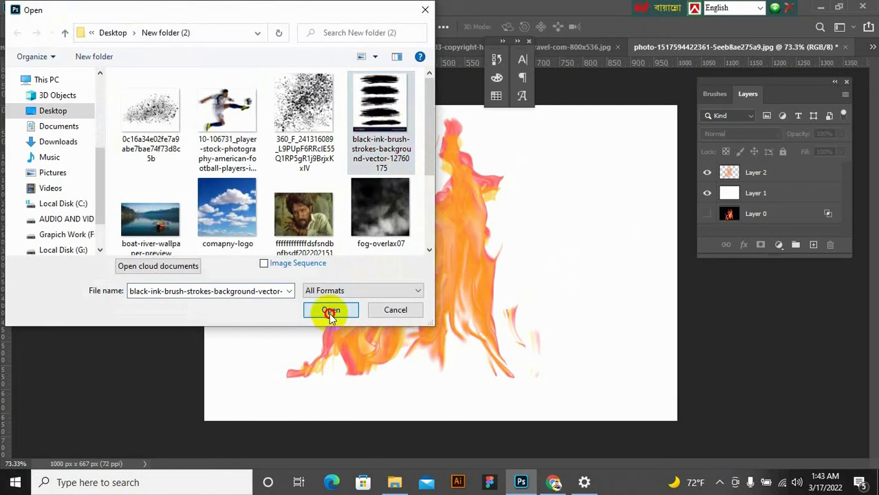
{"action": "left_click", "coordinate": [328, 311]}
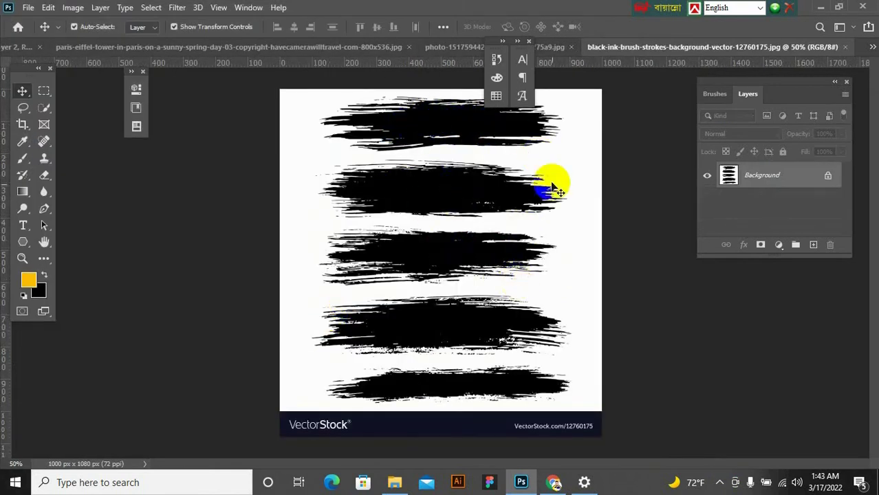
- Unlock the ink image's Background and marquee-select the third brush stroke
{"action": "left_click", "coordinate": [828, 176]}
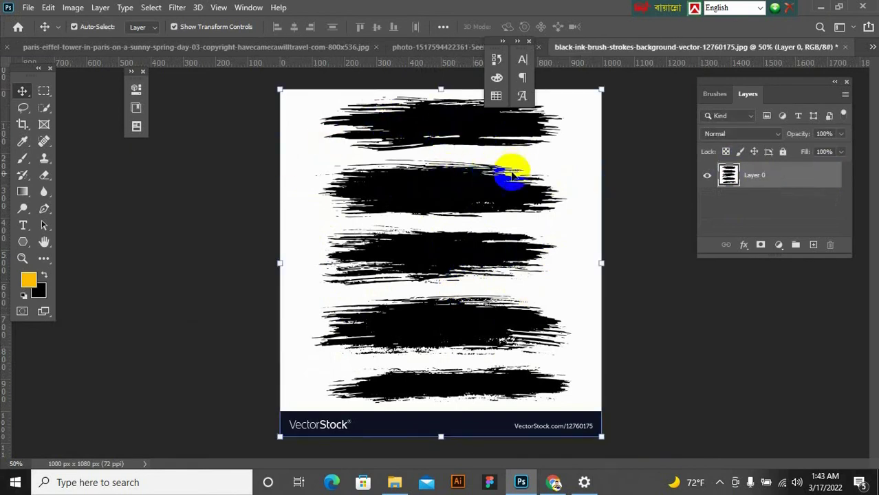
{"action": "left_click", "coordinate": [44, 90]}
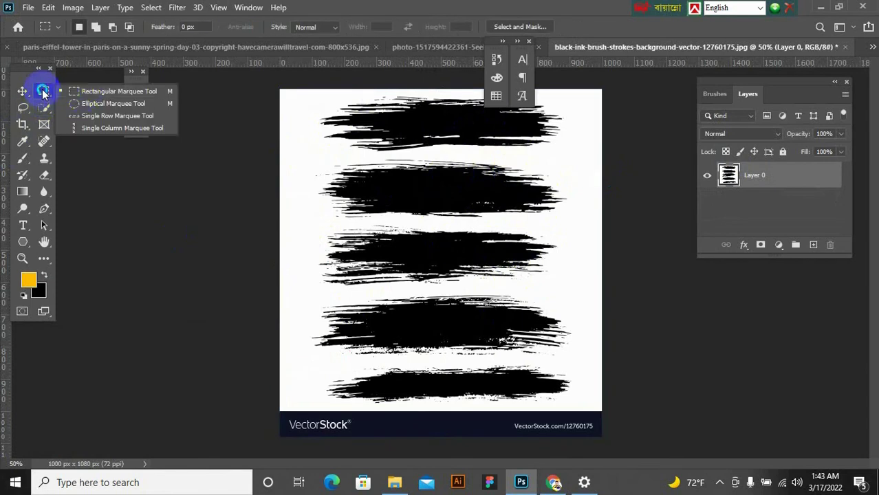
{"action": "left_click", "coordinate": [84, 95]}
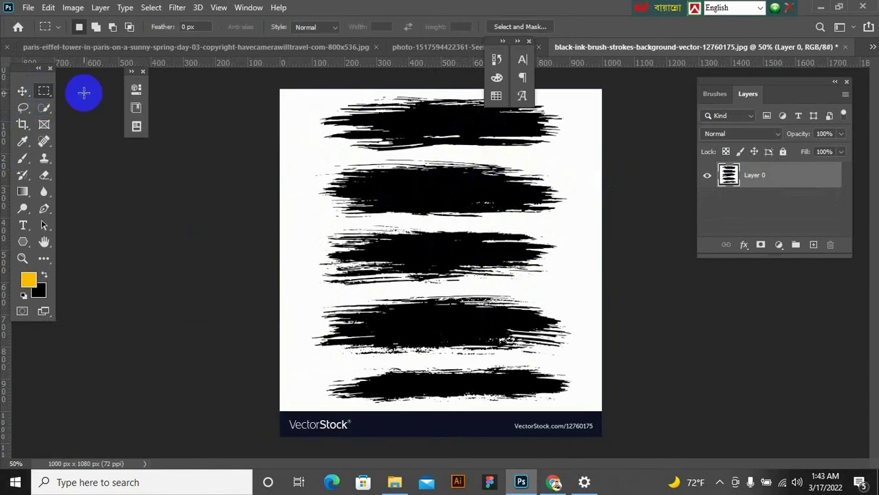
{"action": "left_click", "coordinate": [408, 334]}
{"action": "mouse_move", "coordinate": [316, 226]}
{"action": "left_mouse_down"}
{"action": "mouse_move", "coordinate": [338, 242]}
{"action": "mouse_move", "coordinate": [547, 275]}
{"action": "mouse_move", "coordinate": [549, 290]}
{"action": "left_mouse_up"}
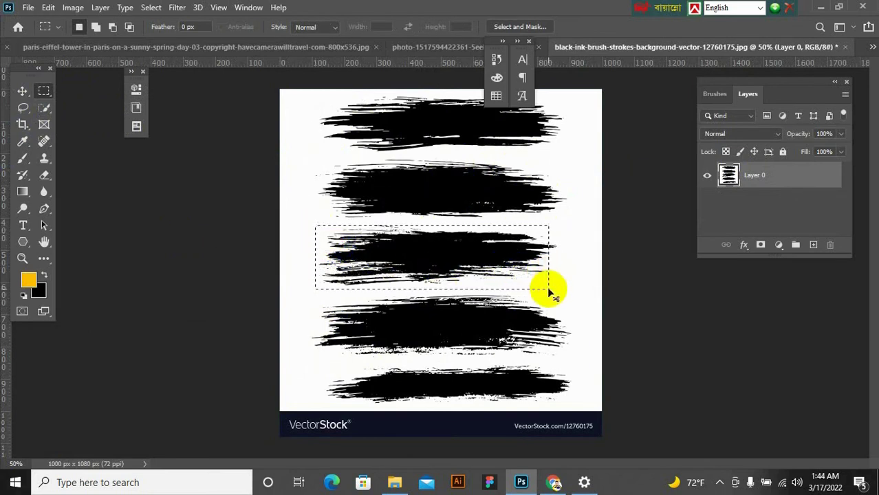
- Invert the selection, delete everything outside the third stroke, and deselect
{"action": "key", "text": "ctrl+shift+i"}
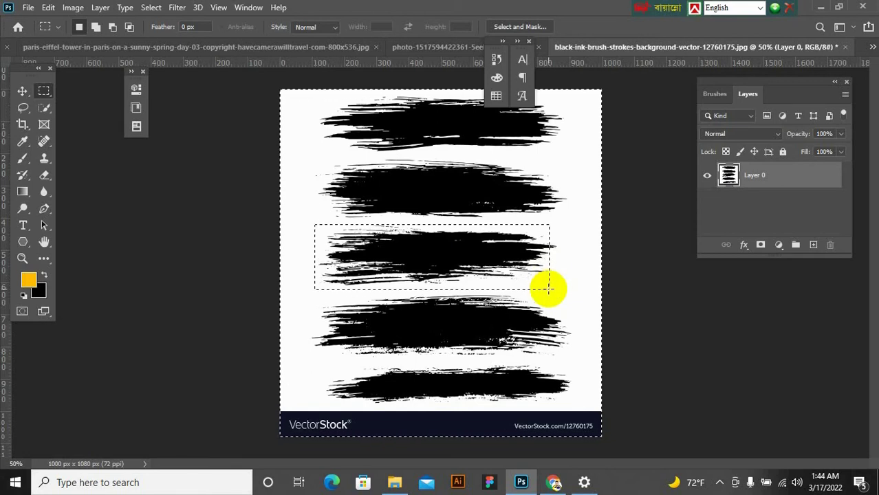
{"action": "key", "text": "Delete"}
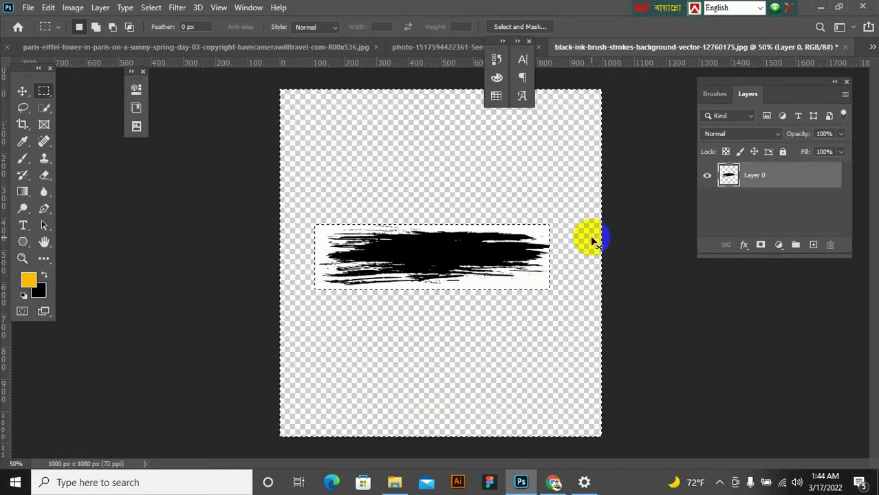
{"action": "key", "text": "ctrl+d"}
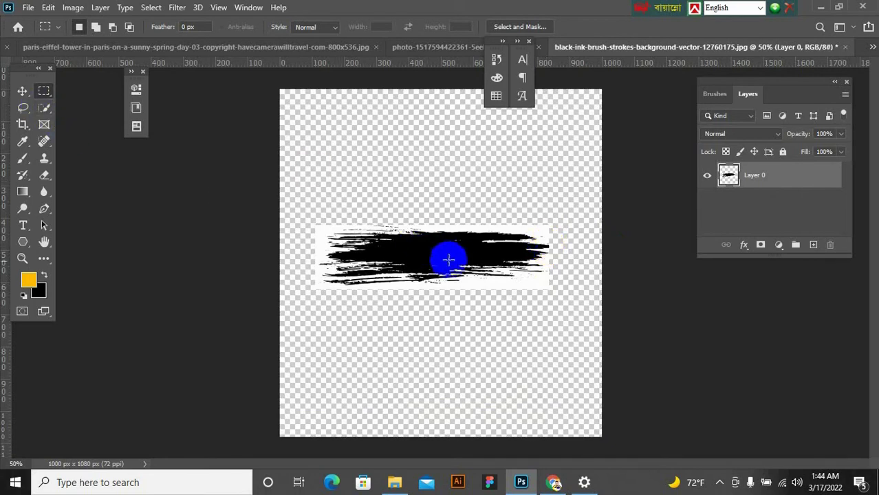
{"action": "left_click", "coordinate": [552, 267]}
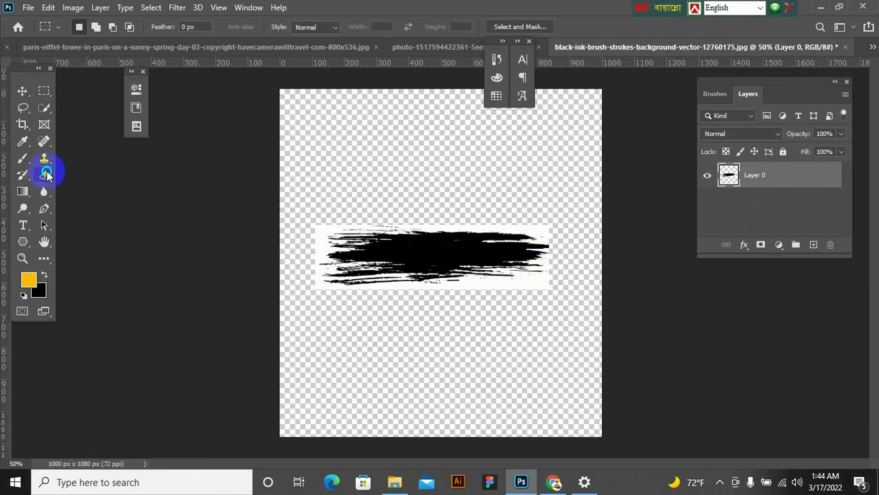
- Erase the white background around the ink stroke with the Magic Eraser
{"action": "left_click", "coordinate": [44, 174]}
{"action": "left_click", "coordinate": [135, 201]}
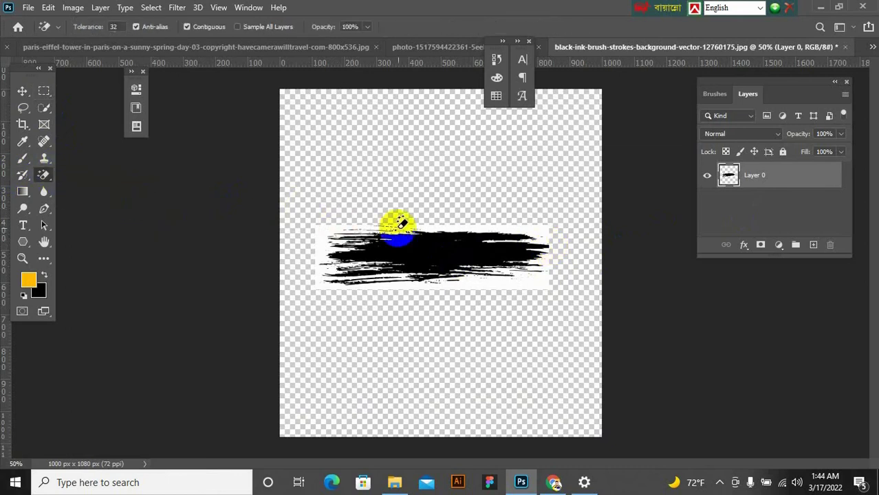
{"action": "left_click", "coordinate": [543, 278]}
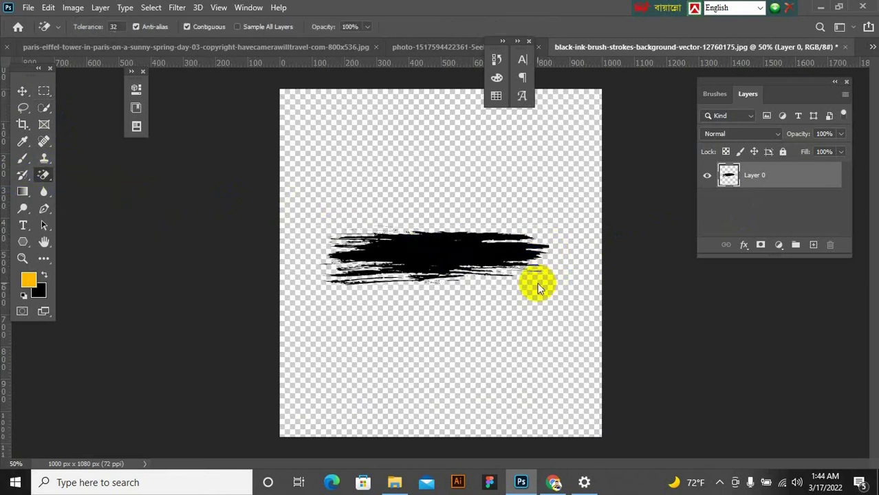
{"action": "left_click", "coordinate": [541, 266]}
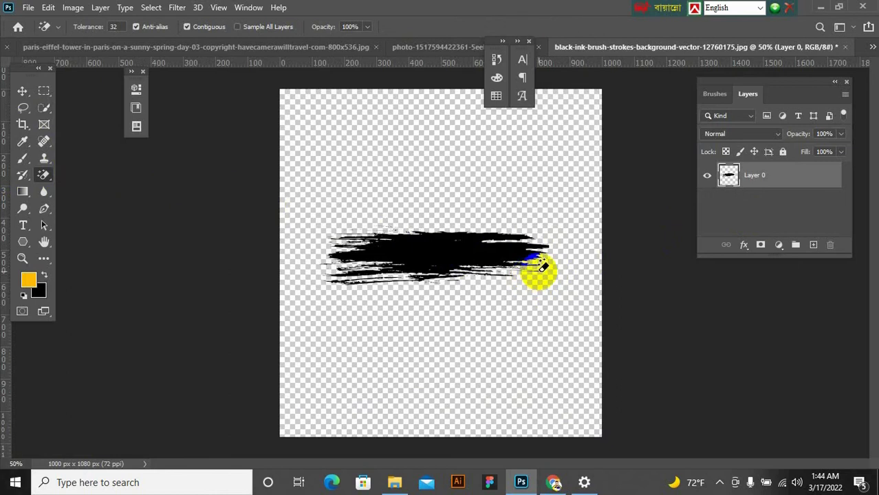
- Centre the stroke on the canvas with the Move tool and select the entire canvas
{"action": "left_click", "coordinate": [22, 91]}
{"action": "mouse_move", "coordinate": [485, 246]}
{"action": "left_mouse_down"}
{"action": "mouse_move", "coordinate": [460, 199]}
{"action": "mouse_move", "coordinate": [490, 248]}
{"action": "left_mouse_up"}
{"action": "mouse_move", "coordinate": [492, 248]}
{"action": "left_mouse_down"}
{"action": "mouse_move", "coordinate": [467, 234]}
{"action": "mouse_move", "coordinate": [478, 286]}
{"action": "left_mouse_up"}
{"action": "key", "text": "ctrl"}
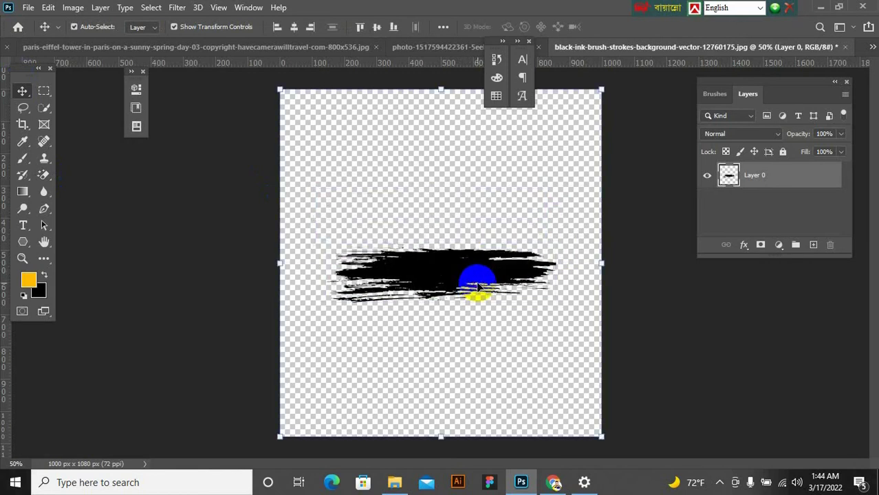
{"action": "left_click", "coordinate": [44, 90]}
{"action": "key", "text": "ctrl+a"}
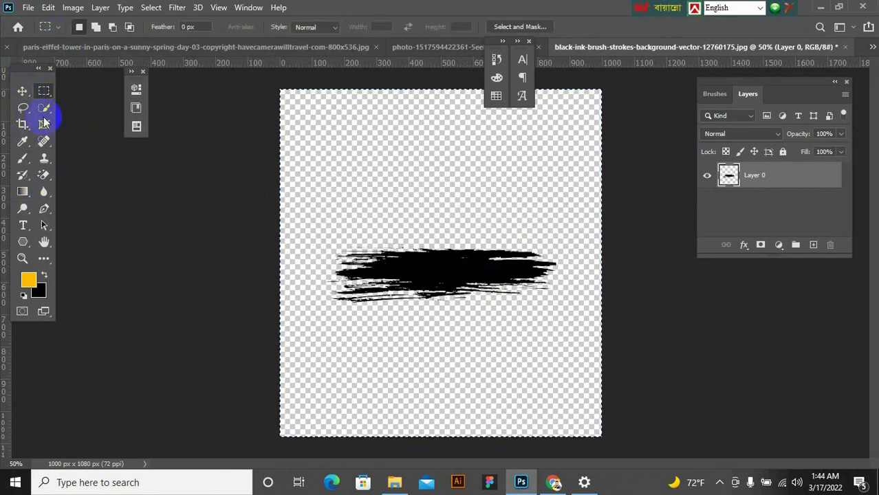
- Define the black ink stroke as a 715 px brush preset named 'Brsh 3'
{"action": "left_click", "coordinate": [48, 8]}
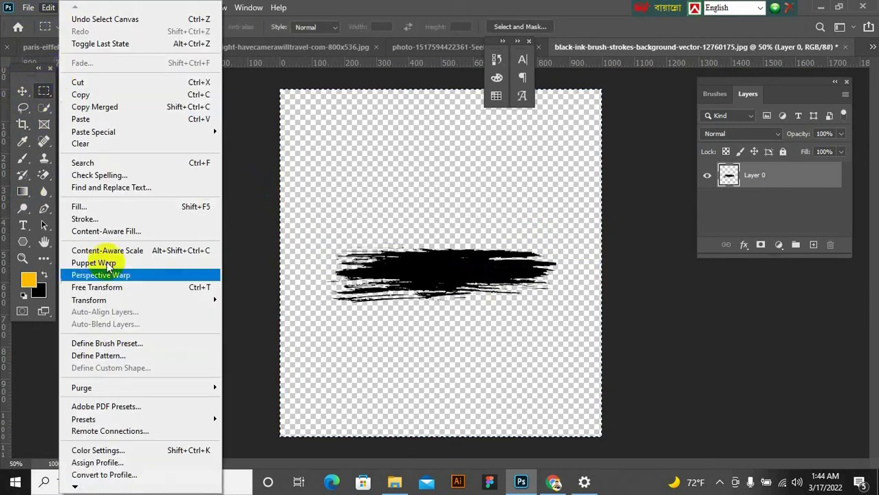
{"action": "left_click", "coordinate": [116, 344]}
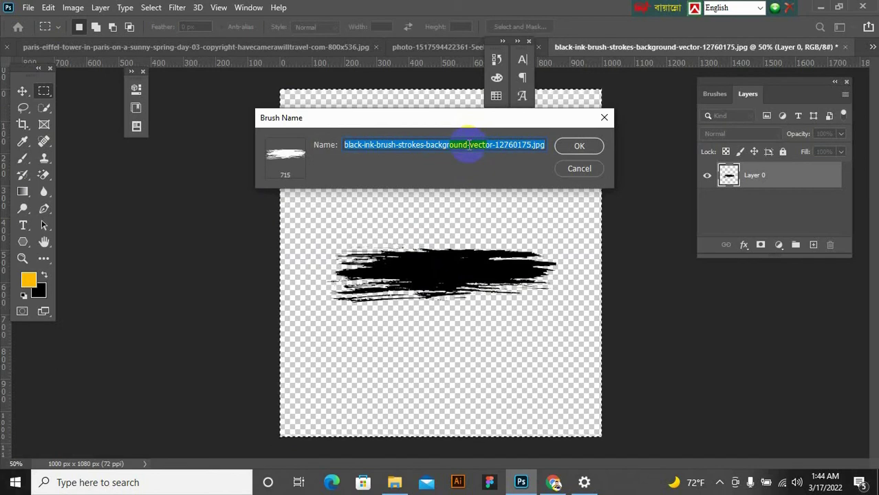
{"action": "type", "text": "Brsh 2"}
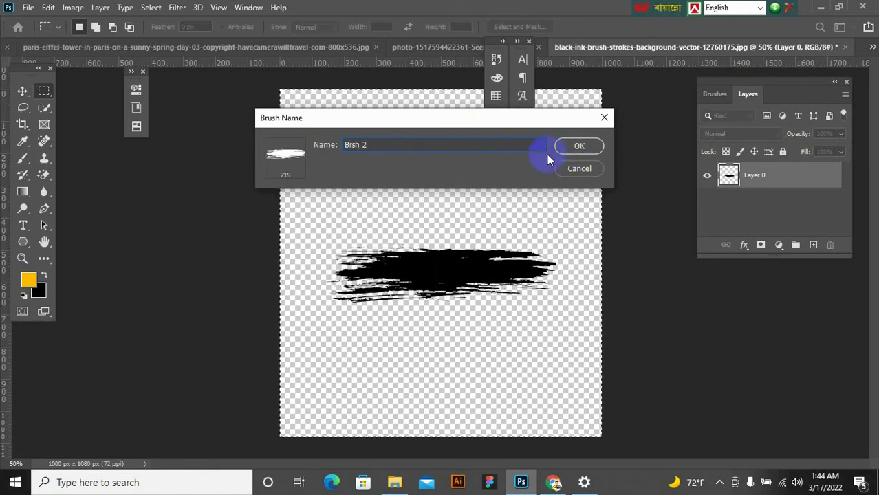
{"action": "key", "text": "BackSpace"}
{"action": "type", "text": "3"}
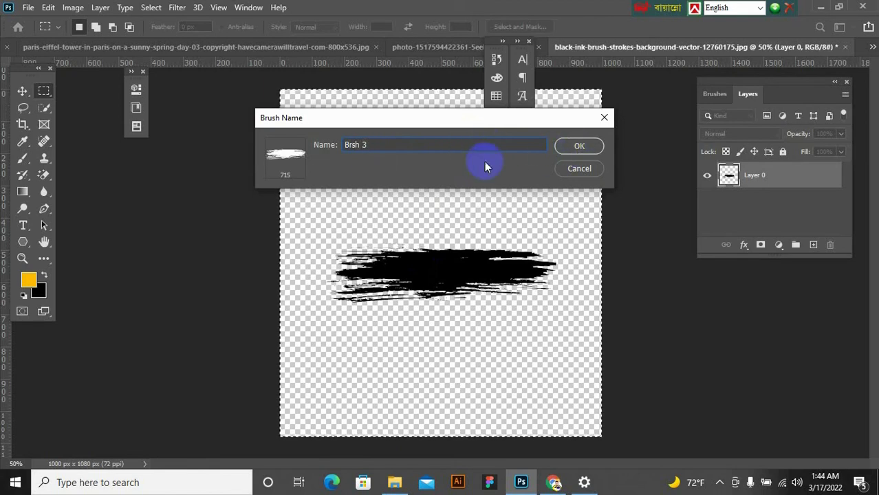
{"action": "left_click", "coordinate": [579, 147]}
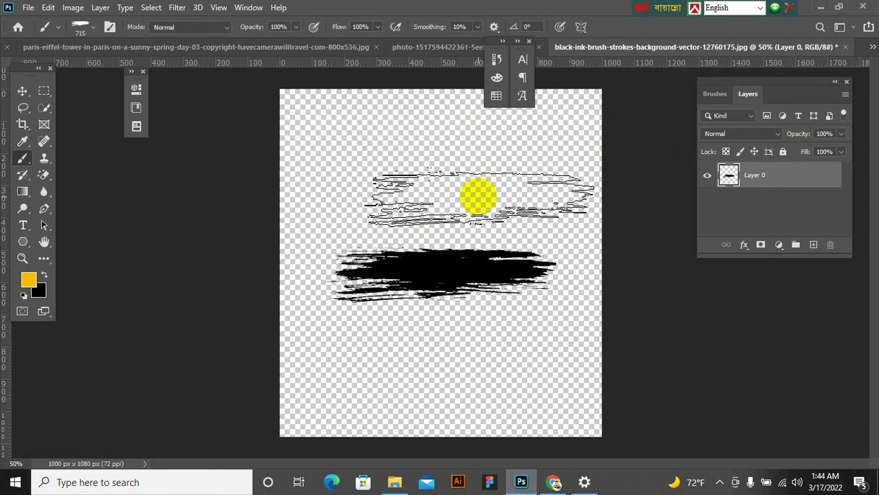
- Add a new layer and stamp the new brush three times in yellow to test it
{"action": "left_click", "coordinate": [814, 245]}
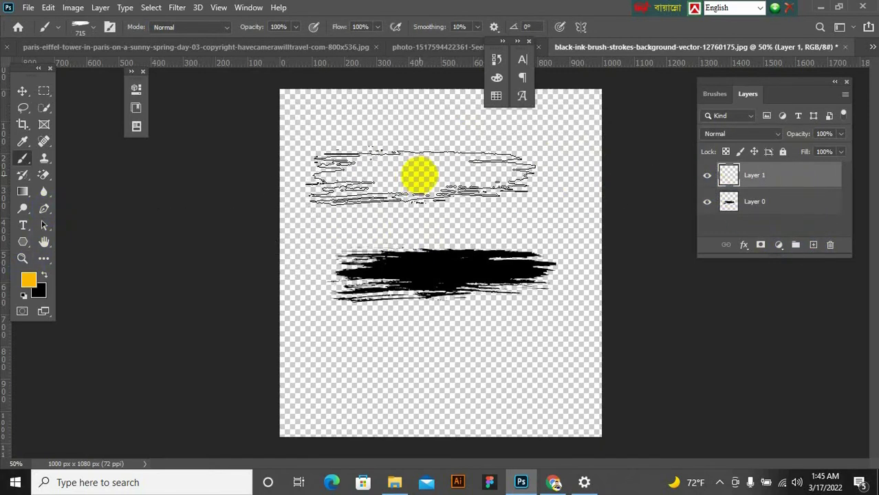
{"action": "left_click", "coordinate": [419, 176]}
{"action": "left_click", "coordinate": [447, 357]}
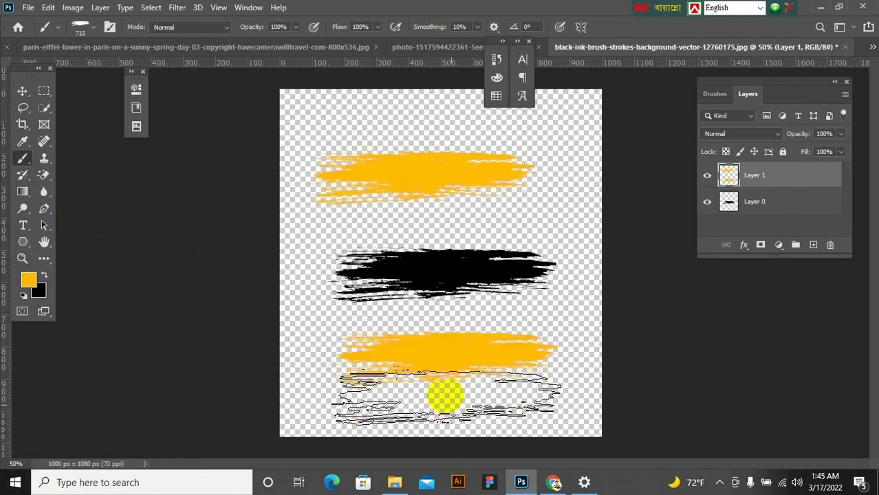
{"action": "left_click", "coordinate": [479, 223]}
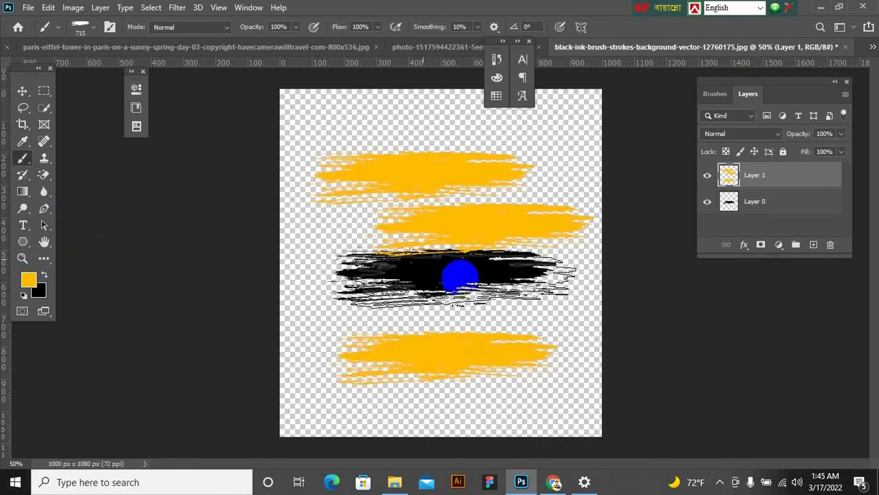
- Delete the yellow test layer and move the black stroke higher on Layer 0
{"action": "left_click", "coordinate": [23, 93]}
{"action": "left_click_drag", "start_coordinate": [482, 214], "coordinate": [486, 179]}
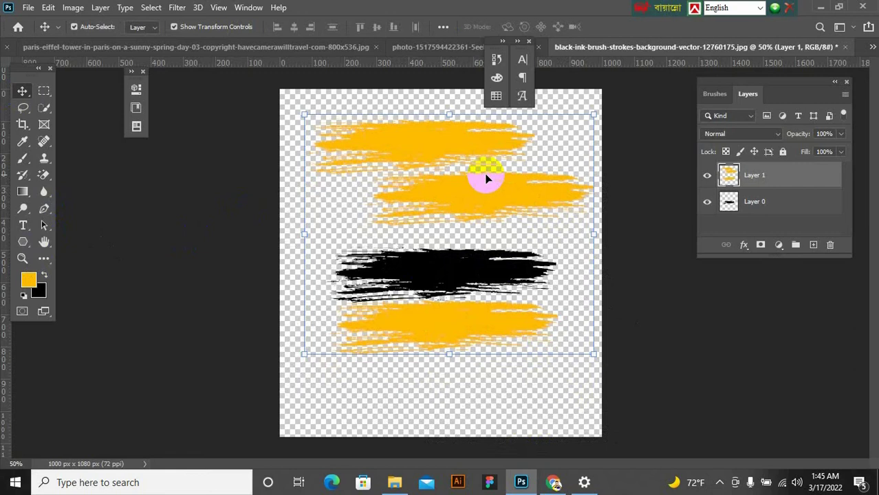
{"action": "key", "text": "Delete"}
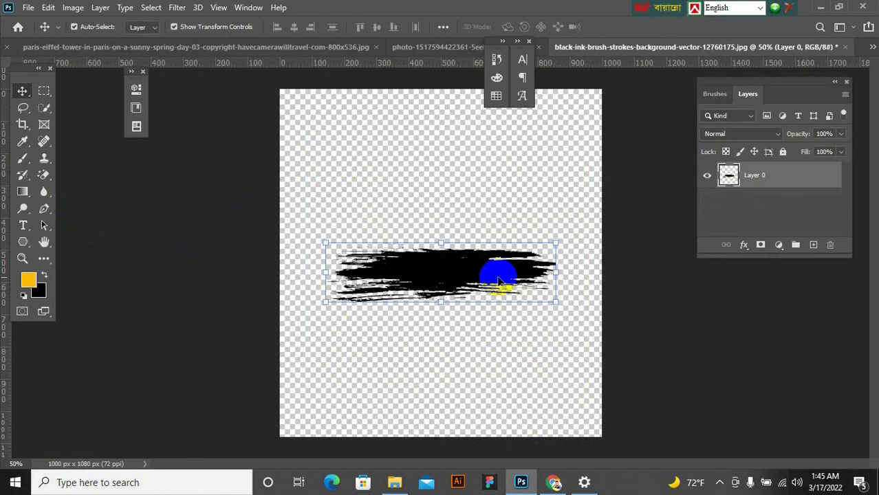
{"action": "left_click_drag", "start_coordinate": [500, 281], "coordinate": [495, 228]}
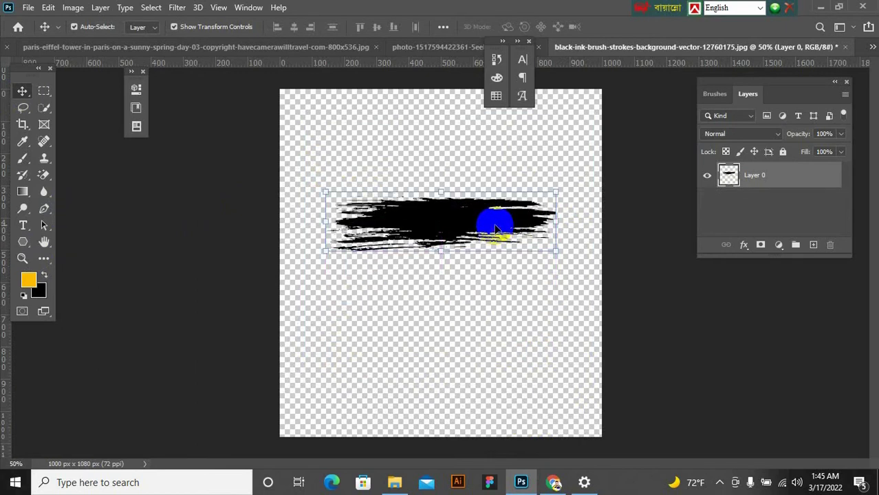
- Deselect the stroke layer's transform box
{"action": "left_click", "coordinate": [555, 484]}
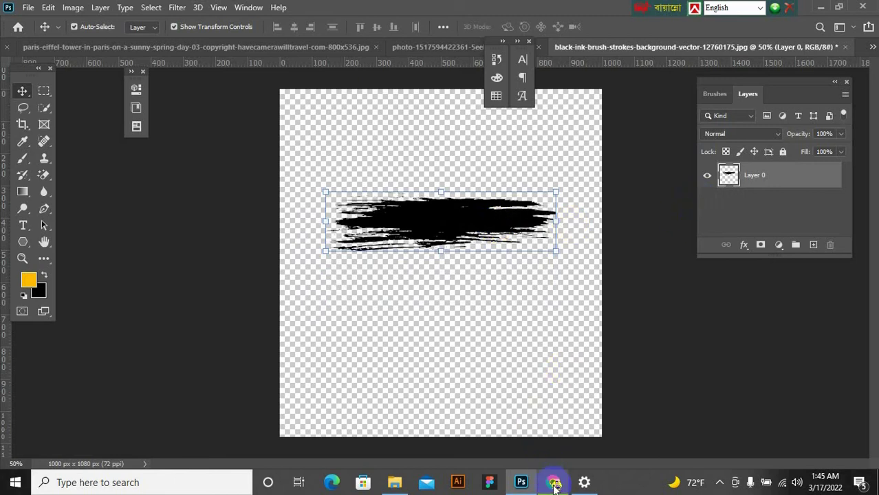
{"action": "mouse_move", "coordinate": [555, 484]}
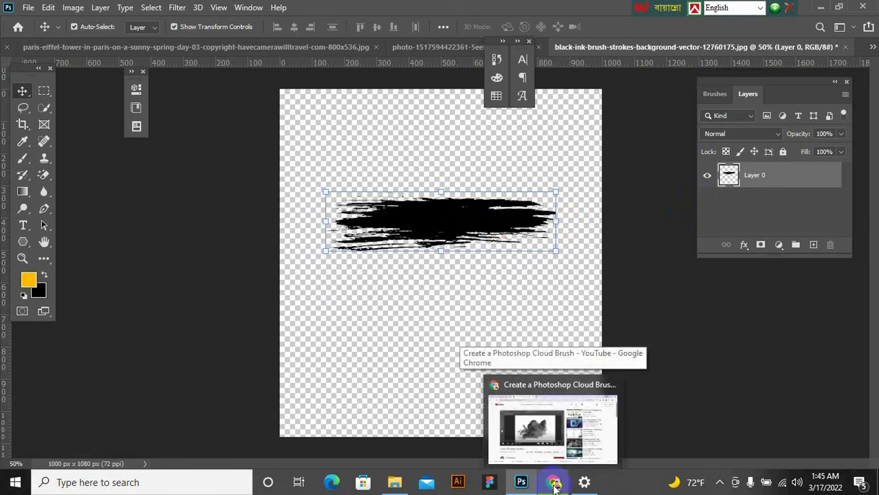
{"action": "left_click", "coordinate": [393, 165]}
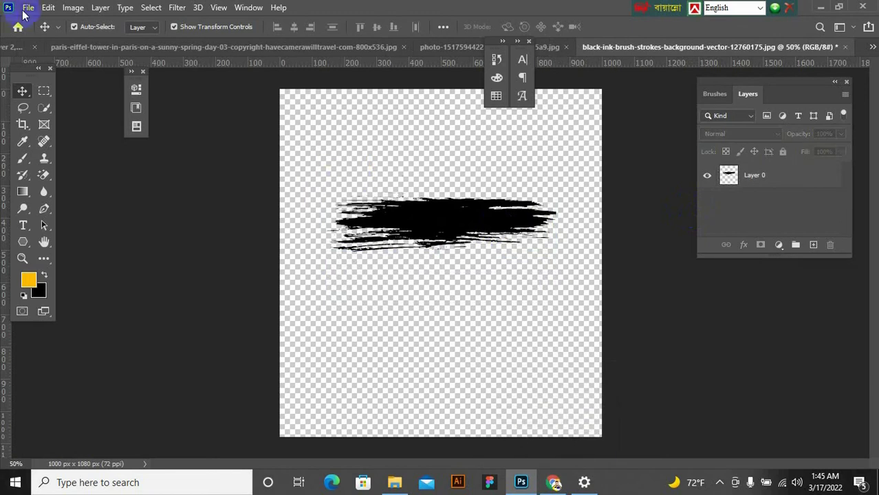
- Open boat-river-wallpaper-preview.jpg from New folder (2)
{"action": "left_click", "coordinate": [28, 8]}
{"action": "left_click", "coordinate": [40, 33]}
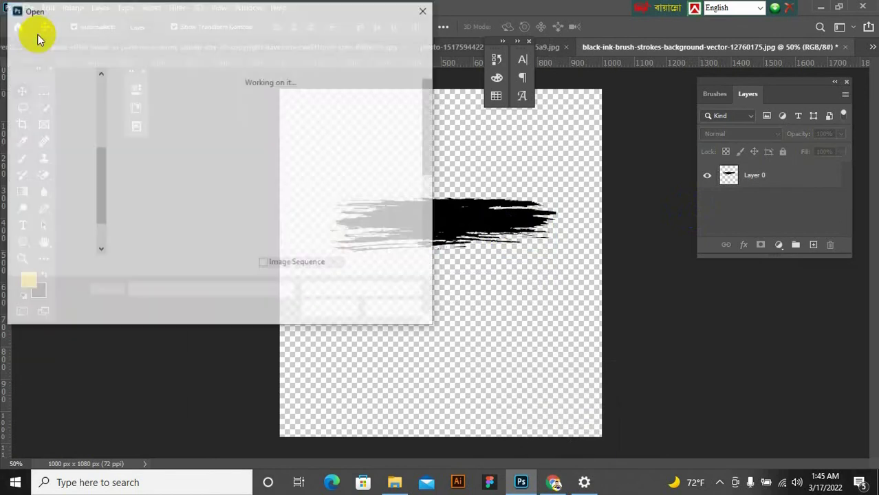
{"action": "scroll", "coordinate": [335, 227], "scroll_direction": "down", "scroll_amount": 1}
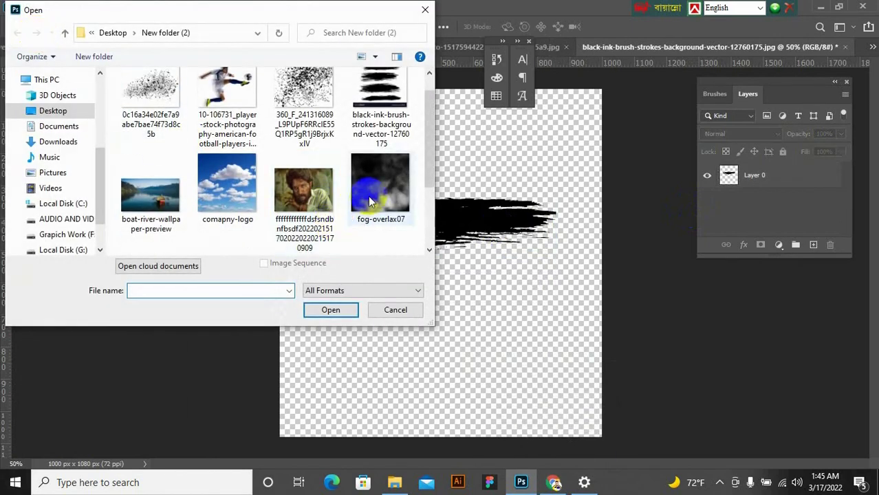
{"action": "left_click", "coordinate": [175, 203]}
{"action": "left_click", "coordinate": [334, 313]}
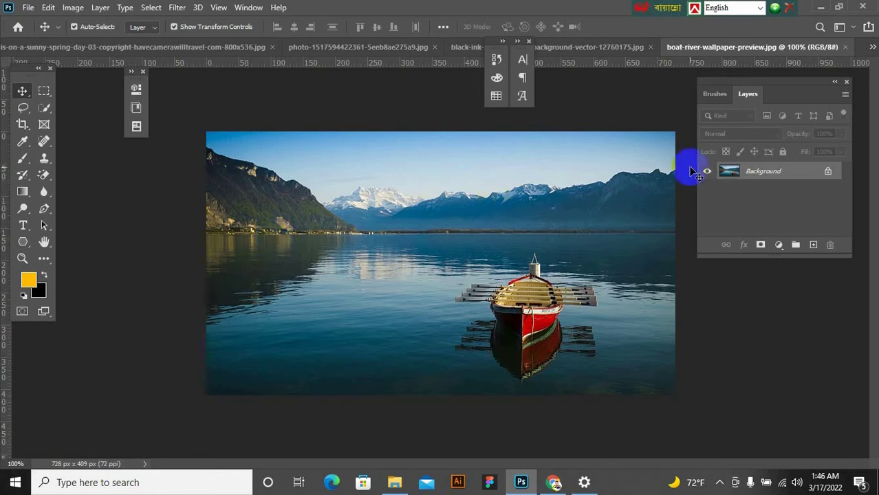
- Place the fog-overlax07 image over the lake photo
{"action": "left_click", "coordinate": [26, 11]}
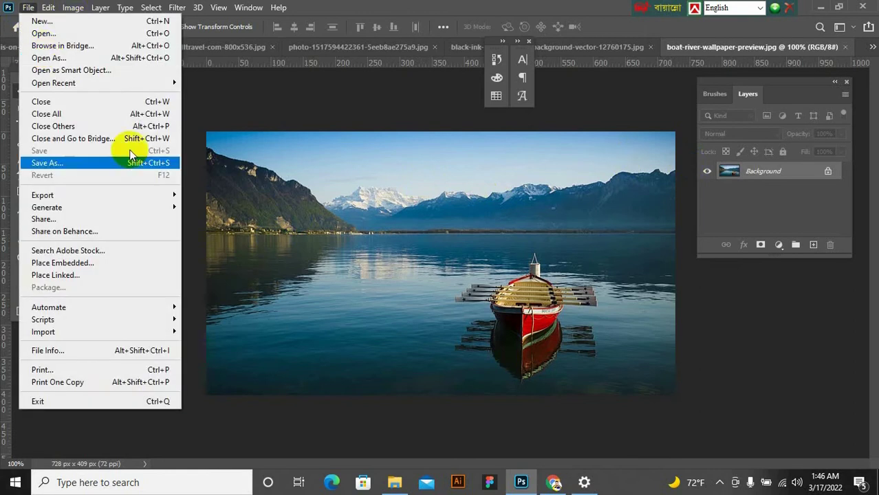
{"action": "left_click", "coordinate": [81, 262]}
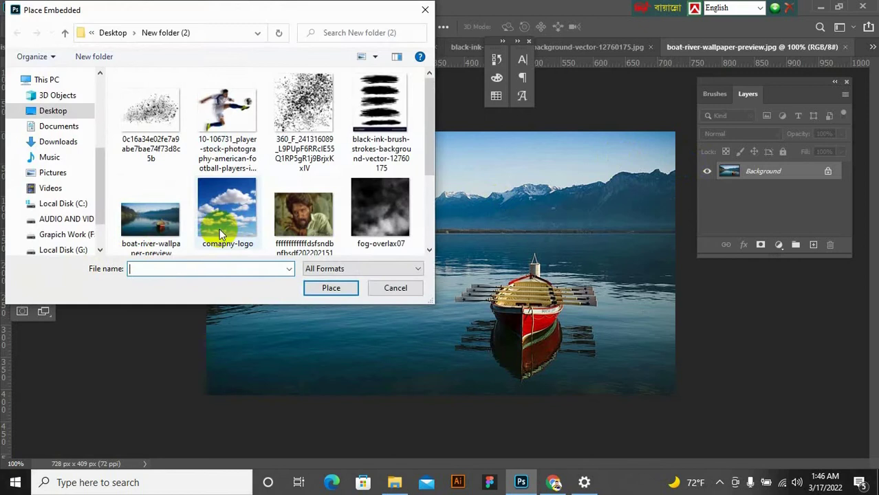
{"action": "left_click", "coordinate": [377, 207]}
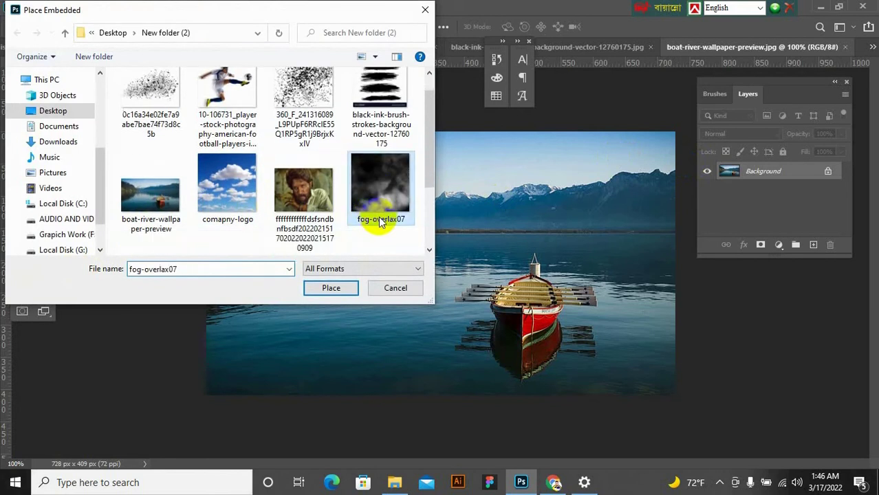
{"action": "left_click", "coordinate": [331, 287]}
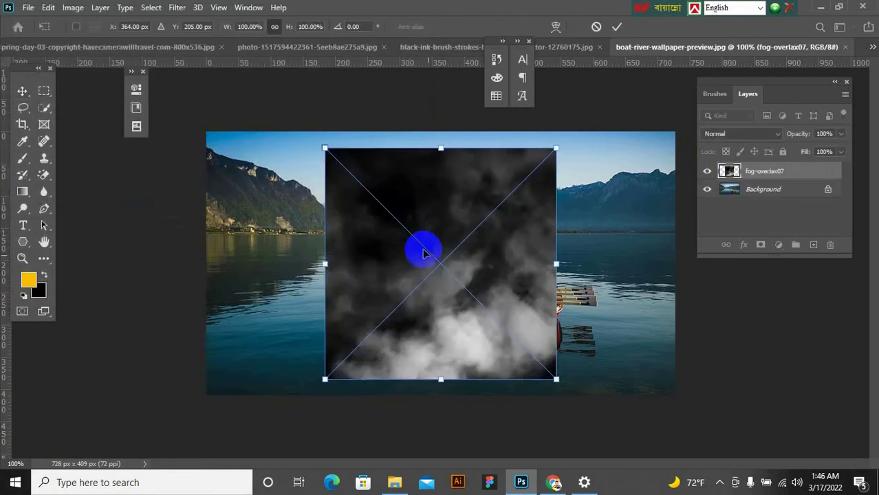
- Scale the fog overlay to about 218.89% to cover the photo, then rasterize the layer
{"action": "left_click_drag", "start_coordinate": [559, 149], "coordinate": [785, 98]}
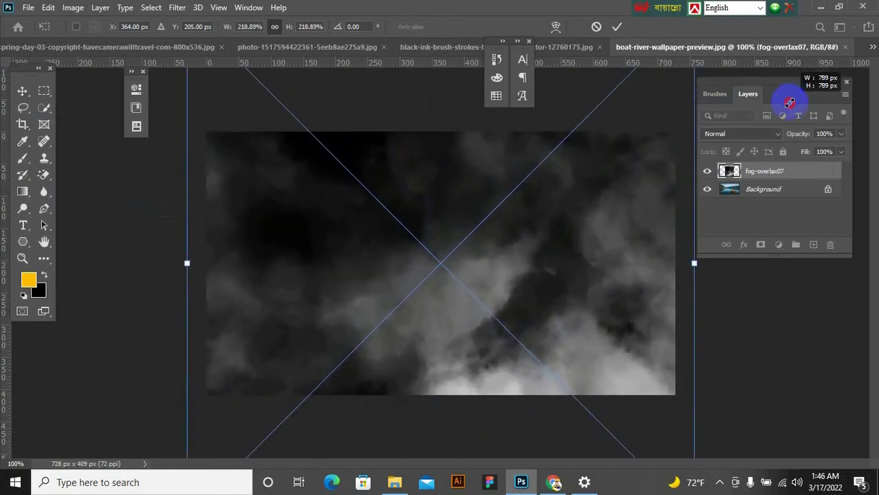
{"action": "key", "text": "ctrl+0"}
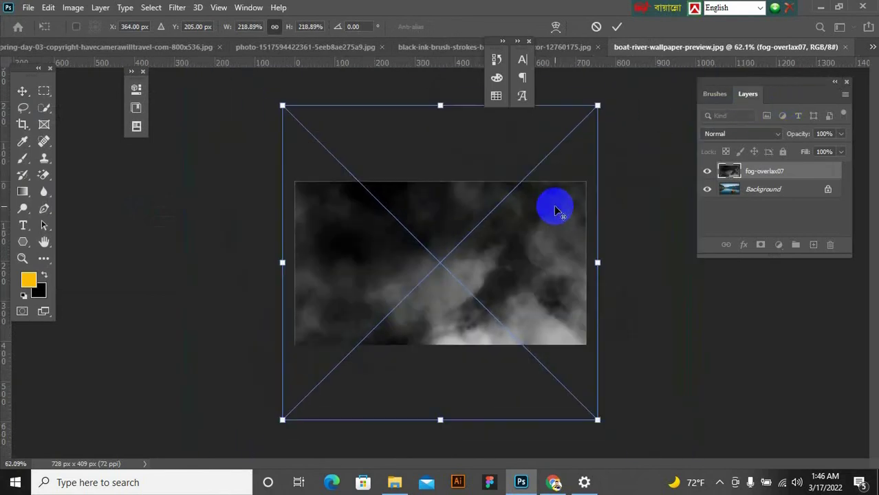
{"action": "mouse_move", "coordinate": [595, 106]}
{"action": "left_mouse_down"}
{"action": "mouse_move", "coordinate": [587, 123]}
{"action": "mouse_move", "coordinate": [590, 117]}
{"action": "left_mouse_up"}
{"action": "key", "text": "Return"}
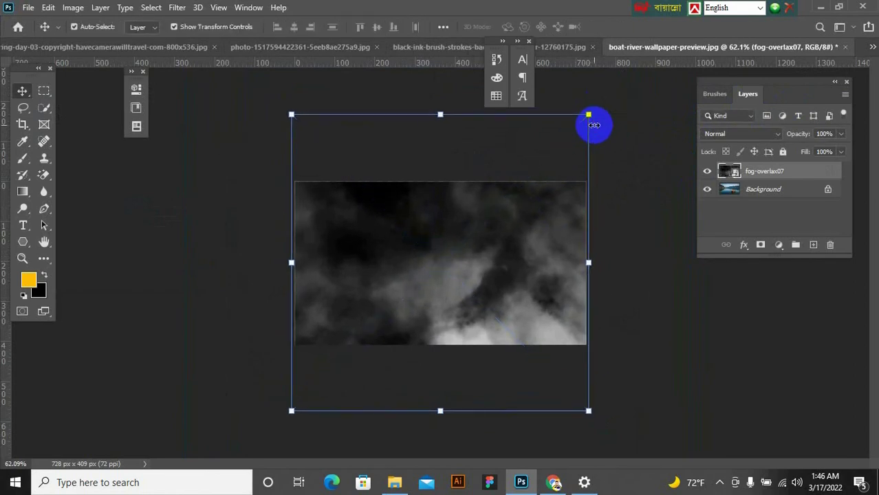
{"action": "right_click", "coordinate": [748, 177]}
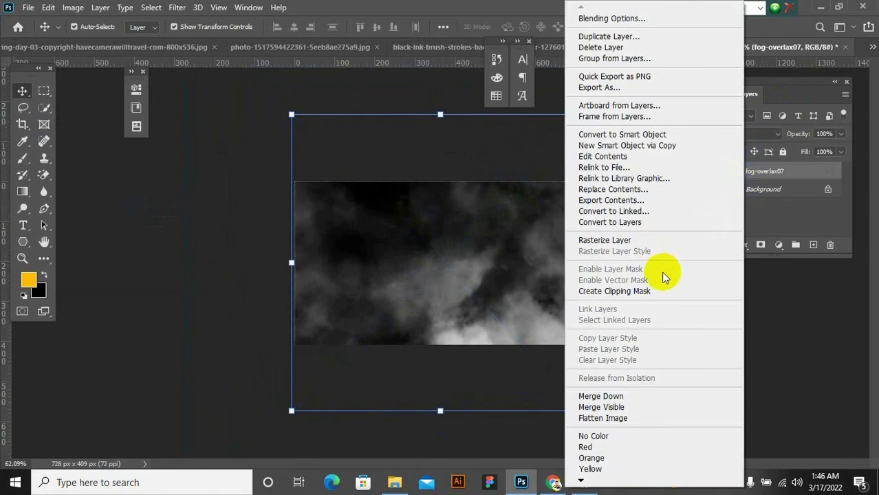
{"action": "left_click", "coordinate": [609, 241]}
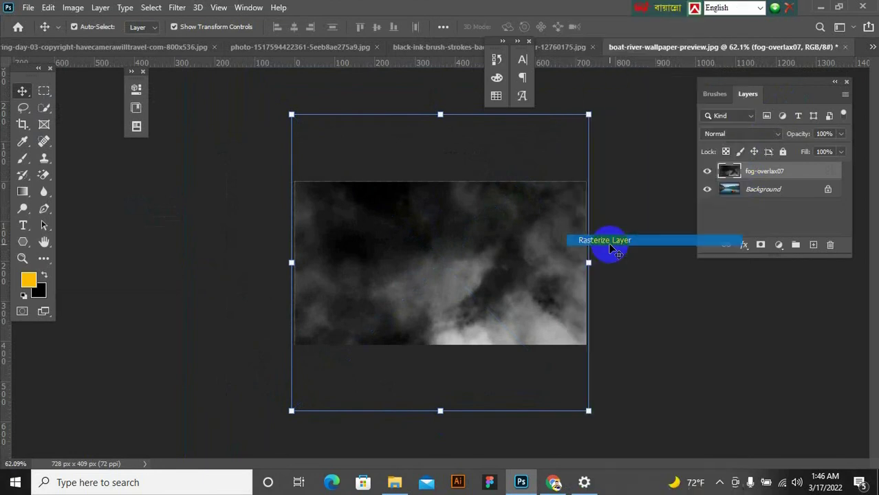
- Lower the fog opacity and resize the fog layer so its top and bottom match the photo
{"action": "left_click", "coordinate": [844, 139]}
{"action": "left_click_drag", "start_coordinate": [840, 148], "coordinate": [813, 161]}
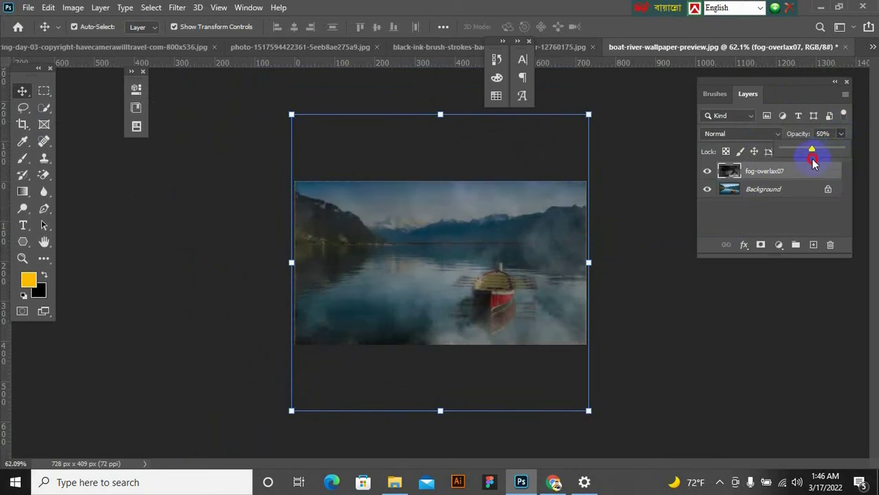
{"action": "left_click_drag", "start_coordinate": [439, 115], "coordinate": [437, 180]}
{"action": "left_click_drag", "start_coordinate": [447, 220], "coordinate": [449, 178]}
{"action": "left_click_drag", "start_coordinate": [441, 375], "coordinate": [450, 350]}
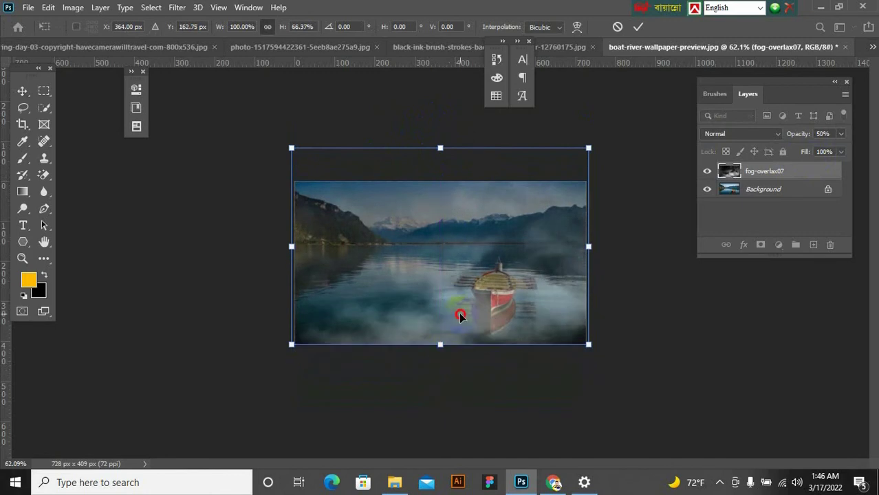
{"action": "key", "text": "Return"}
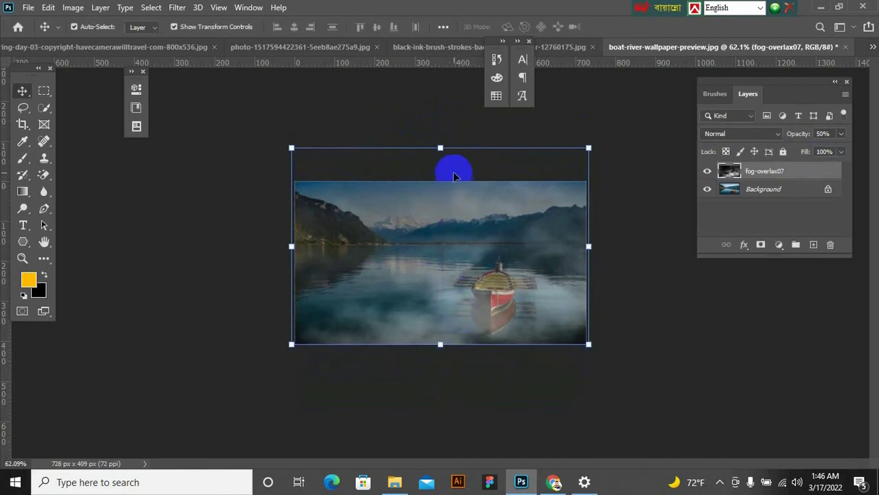
{"action": "left_click_drag", "start_coordinate": [443, 169], "coordinate": [444, 184]}
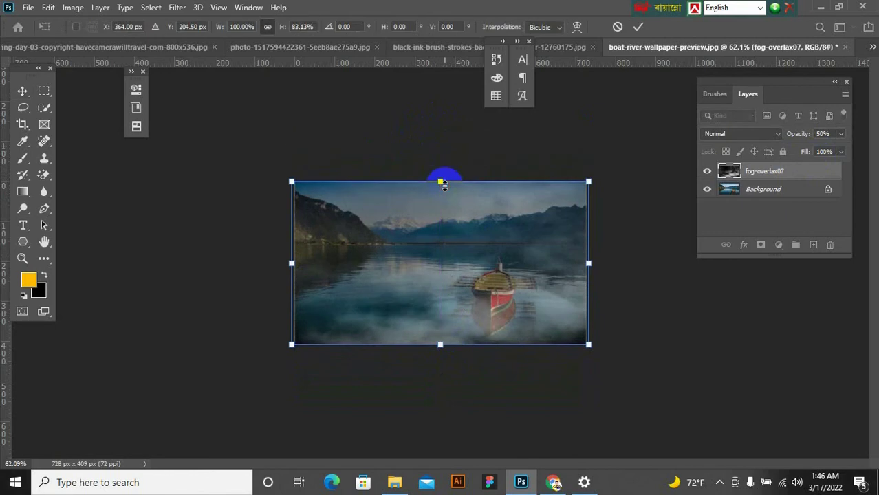
{"action": "key", "text": "Return"}
- Reselect fog-overlax07 and fine-tune its opacity to 48%
{"action": "left_click", "coordinate": [615, 320]}
{"action": "scroll", "coordinate": [486, 295], "scroll_direction": "up", "scroll_amount": 3}
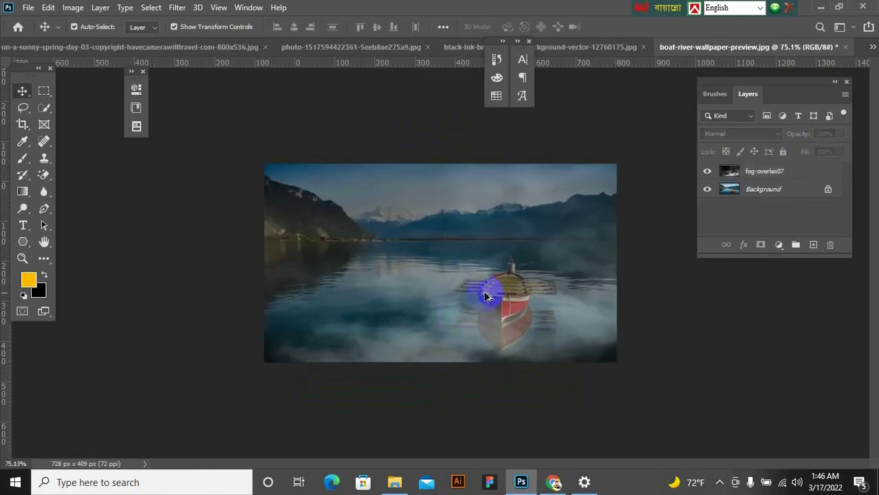
{"action": "scroll", "coordinate": [541, 274], "scroll_direction": "up", "scroll_amount": 2}
{"action": "left_click", "coordinate": [765, 172]}
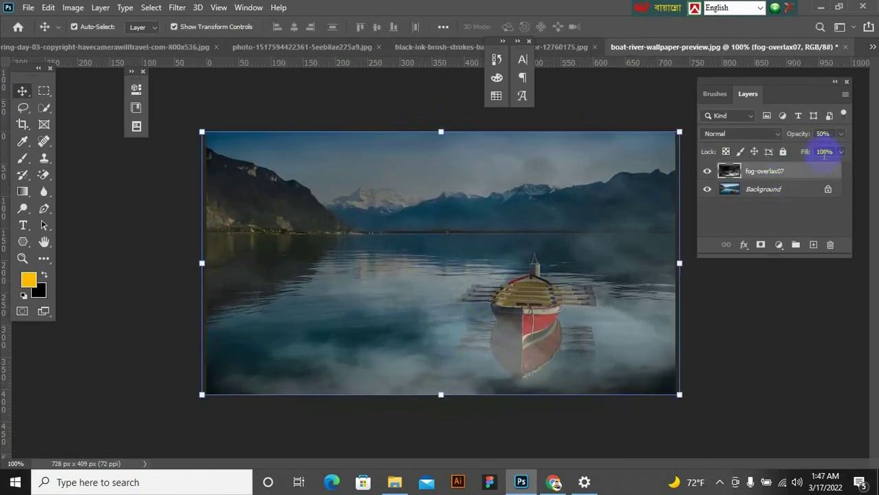
{"action": "left_click", "coordinate": [841, 136]}
{"action": "left_click_drag", "start_coordinate": [820, 150], "coordinate": [813, 156]}
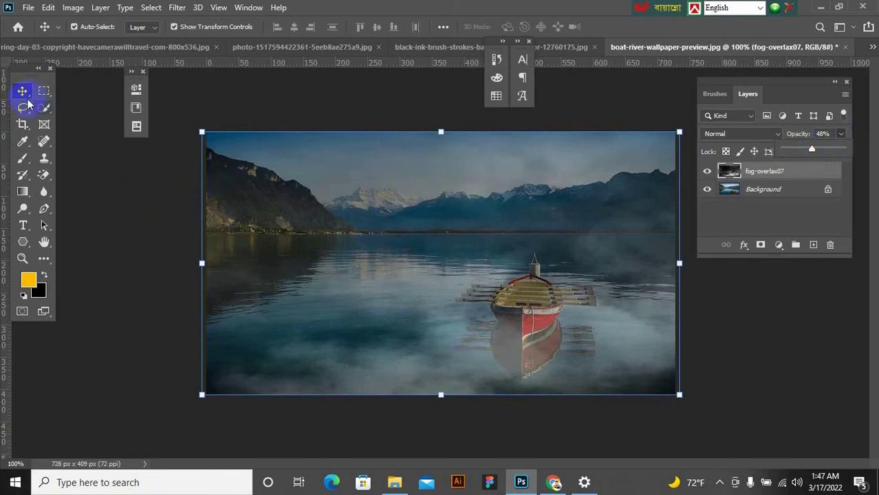
- Erase some fog over the mountains with a 90 px eraser
{"action": "left_click_drag", "start_coordinate": [44, 174], "coordinate": [83, 176]}
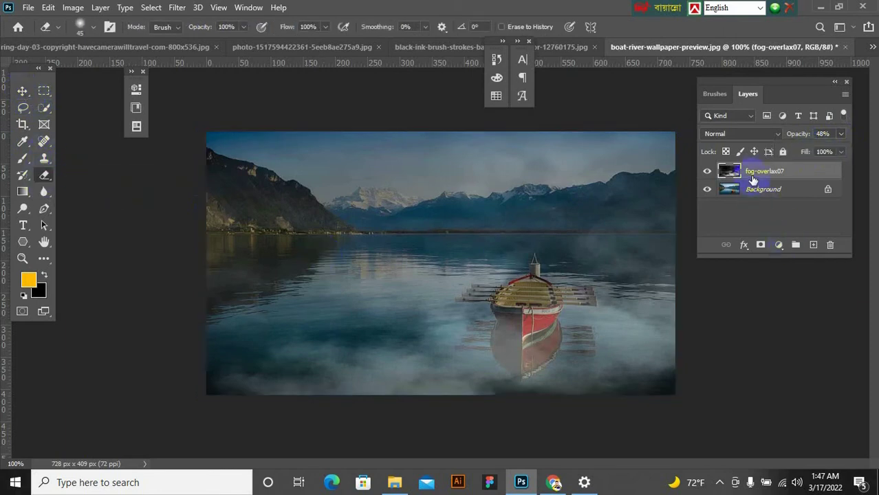
{"action": "key", "text": "bracketright"}
{"action": "key", "text": "bracketright"}
{"action": "key", "text": "bracketright"}
{"action": "key", "text": "bracketright"}
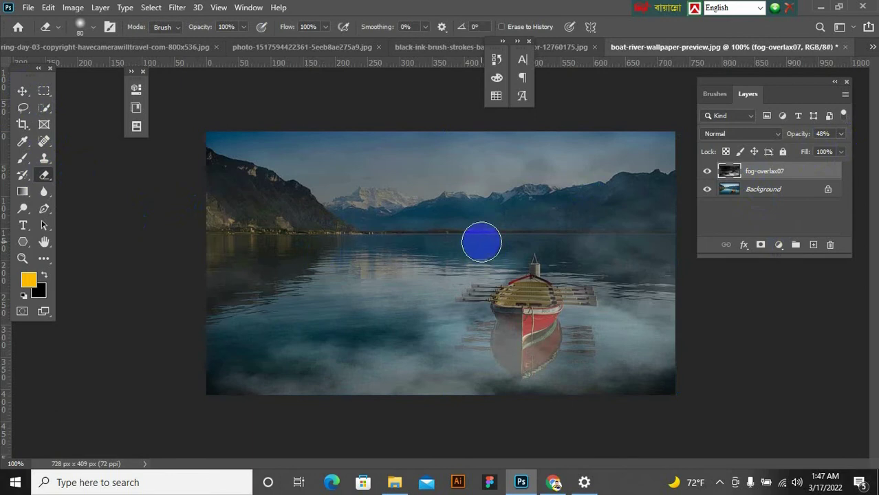
{"action": "key", "text": "bracketright"}
{"action": "key", "text": "bracketleft"}
{"action": "mouse_move", "coordinate": [539, 201]}
{"action": "left_mouse_down"}
{"action": "mouse_move", "coordinate": [549, 177]}
{"action": "mouse_move", "coordinate": [534, 172]}
{"action": "mouse_move", "coordinate": [545, 186]}
{"action": "left_mouse_up"}
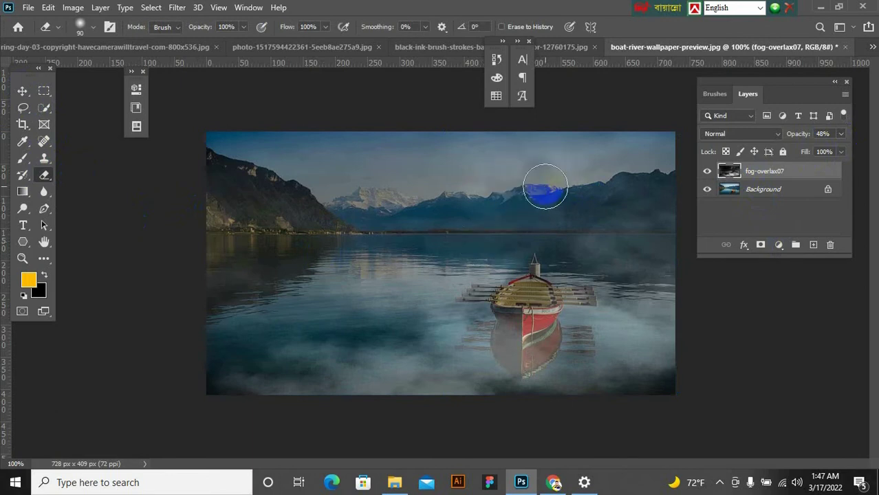
- Set the eraser to Soft Round, 35% opacity, 37% flow and 125 px size
{"action": "left_click", "coordinate": [93, 26]}
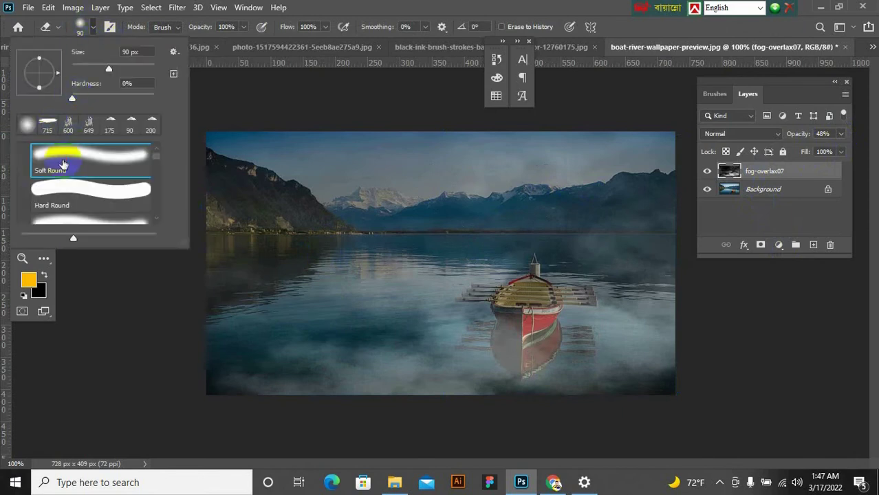
{"action": "double_click", "coordinate": [62, 159]}
{"action": "left_click", "coordinate": [243, 27]}
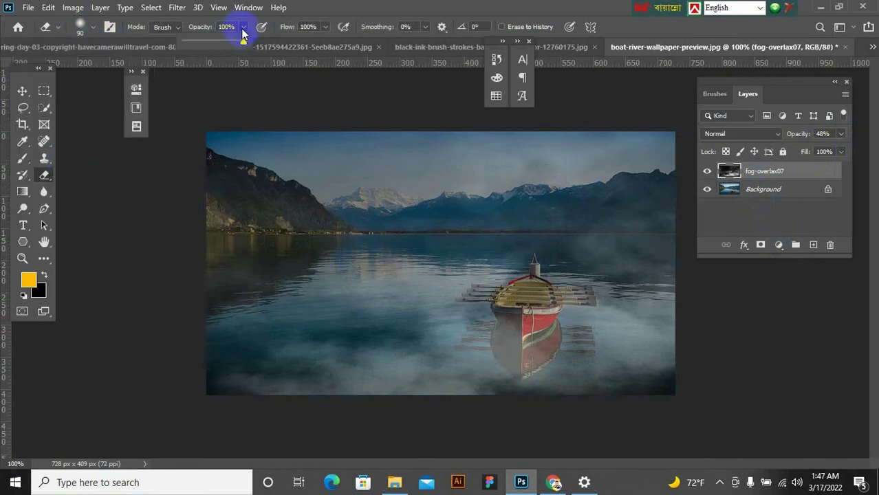
{"action": "left_click_drag", "start_coordinate": [241, 45], "coordinate": [204, 46]}
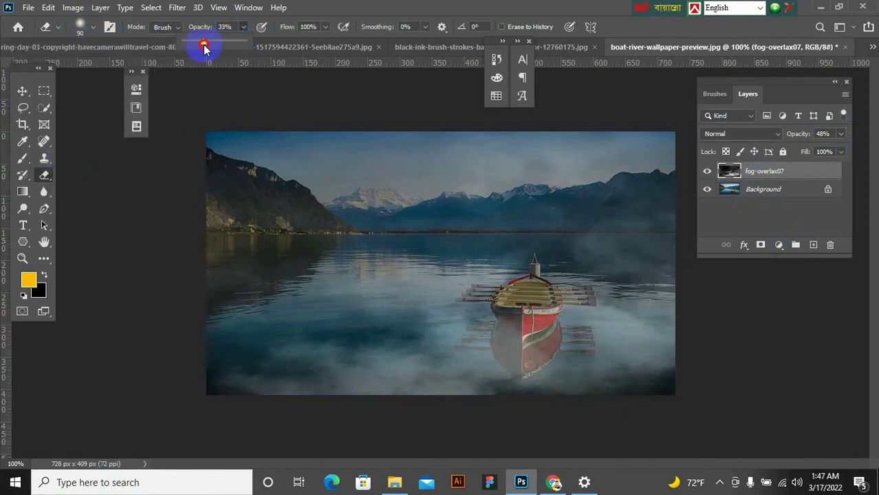
{"action": "left_click", "coordinate": [323, 27]}
{"action": "left_click_drag", "start_coordinate": [322, 45], "coordinate": [288, 44]}
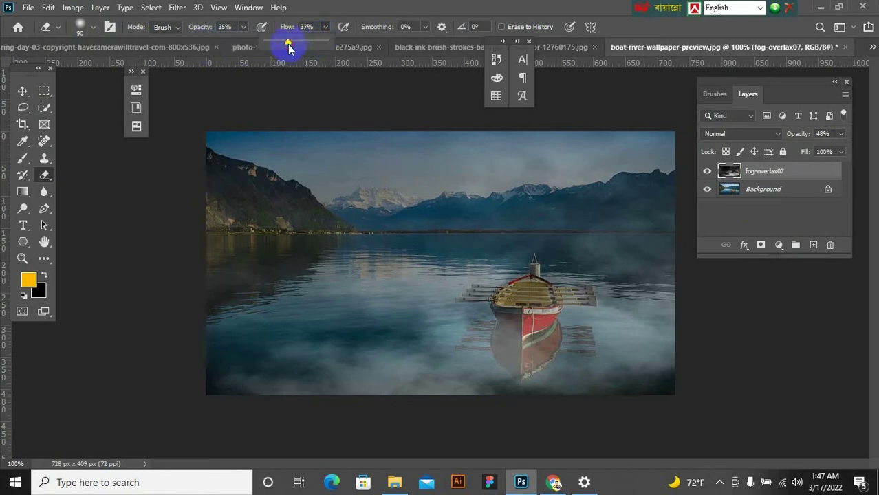
{"action": "mouse_move", "coordinate": [432, 133]}
{"action": "left_mouse_down"}
{"action": "mouse_move", "coordinate": [445, 164]}
{"action": "mouse_move", "coordinate": [672, 147]}
{"action": "mouse_move", "coordinate": [618, 203]}
{"action": "mouse_move", "coordinate": [370, 194]}
{"action": "mouse_move", "coordinate": [302, 181]}
{"action": "mouse_move", "coordinate": [255, 156]}
{"action": "mouse_move", "coordinate": [368, 148]}
{"action": "mouse_move", "coordinate": [386, 163]}
{"action": "left_mouse_up"}
{"action": "key", "text": "bracketright"}
{"action": "key", "text": "bracketright"}
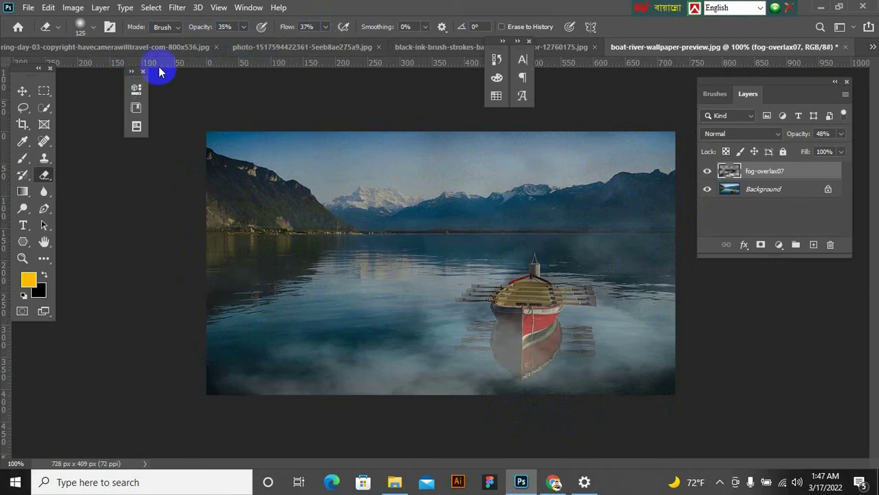
- Unlock the Background as Layer 0, duplicate it to Layer 0 copy, and lock Layer 0
{"action": "left_click", "coordinate": [828, 190]}
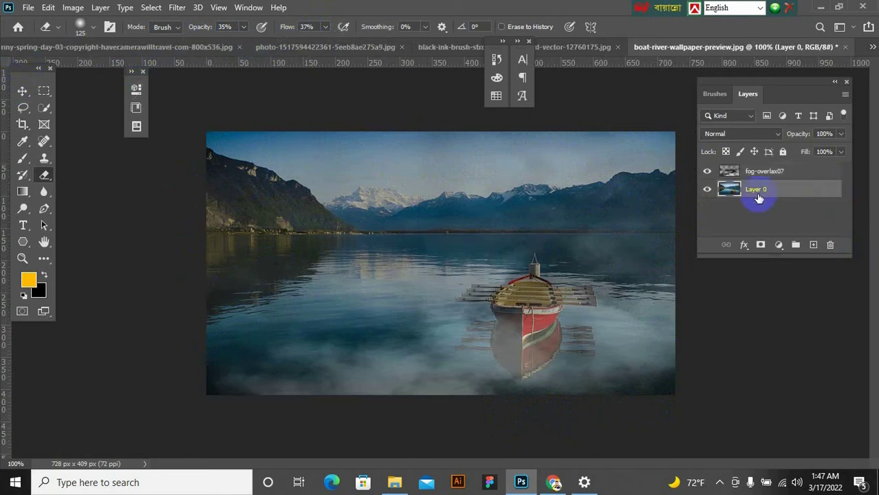
{"action": "left_click_drag", "start_coordinate": [762, 196], "coordinate": [762, 216]}
{"action": "left_click", "coordinate": [783, 153]}
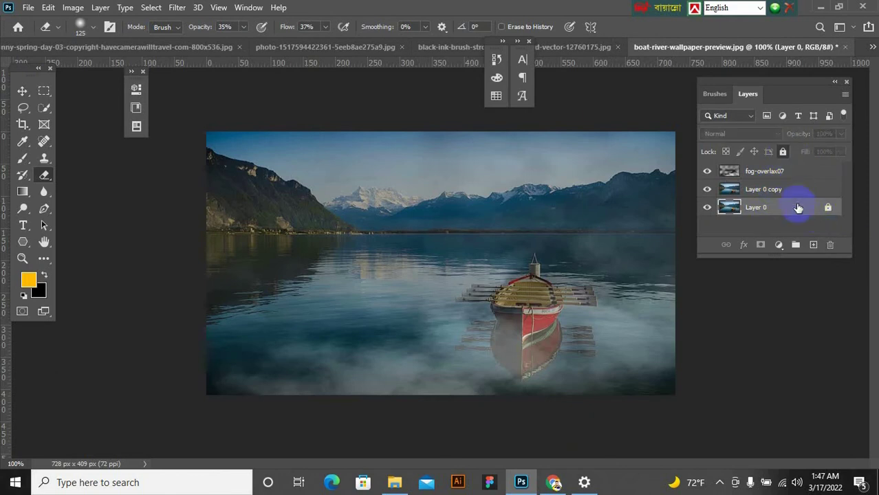
{"action": "left_click", "coordinate": [791, 196]}
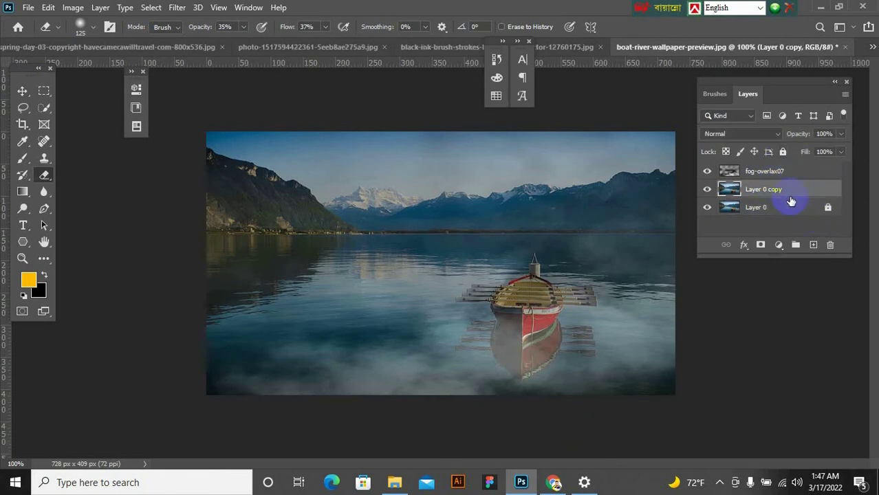
- Erase fog over the left mountains on fog-overlax07 and duplicate the fog layer
{"action": "left_click", "coordinate": [754, 173]}
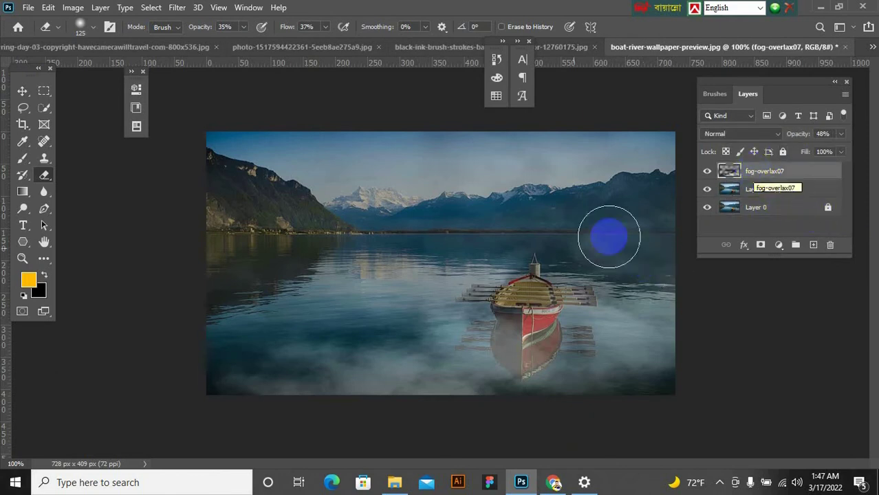
{"action": "mouse_move", "coordinate": [441, 246]}
{"action": "left_mouse_down"}
{"action": "mouse_move", "coordinate": [387, 273]}
{"action": "mouse_move", "coordinate": [275, 250]}
{"action": "mouse_move", "coordinate": [263, 206]}
{"action": "mouse_move", "coordinate": [329, 213]}
{"action": "mouse_move", "coordinate": [294, 220]}
{"action": "left_mouse_up"}
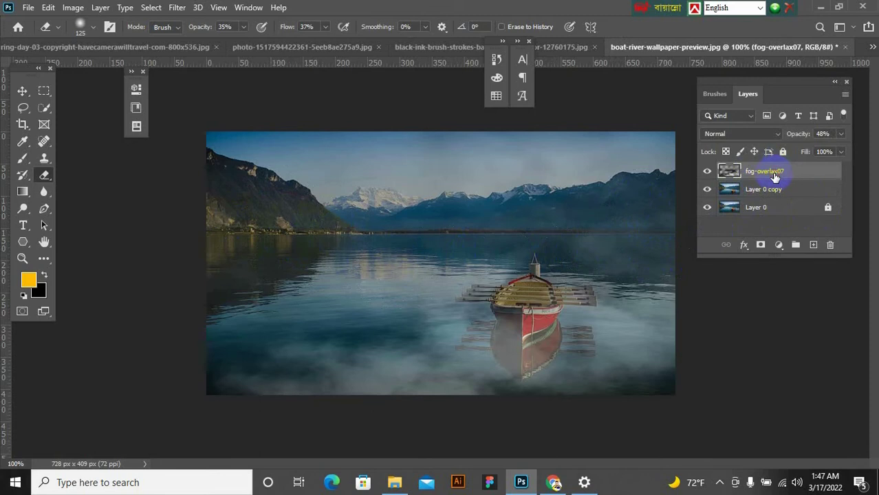
{"action": "key", "text": "ctrl+j"}
- Rotate the fog-overlax07 copy 180° and position it over the photo
{"action": "left_click", "coordinate": [23, 91]}
{"action": "left_click_drag", "start_coordinate": [490, 297], "coordinate": [432, 244]}
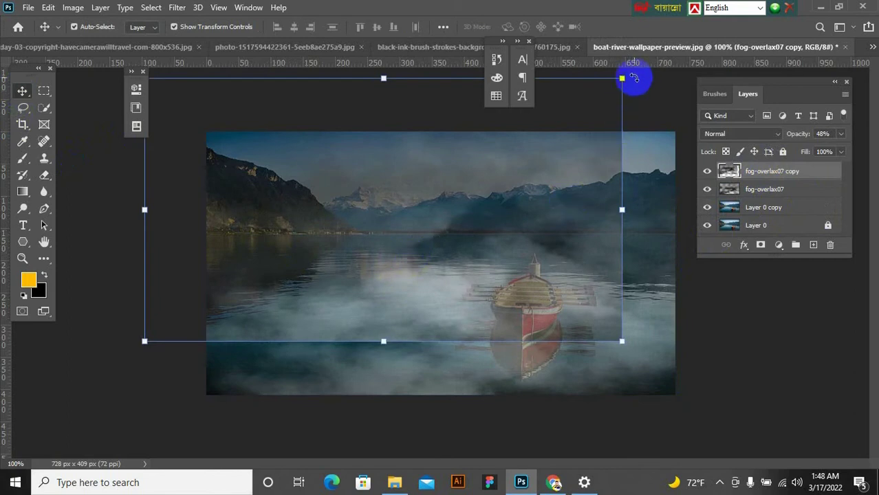
{"action": "left_click_drag", "start_coordinate": [636, 88], "coordinate": [210, 304]}
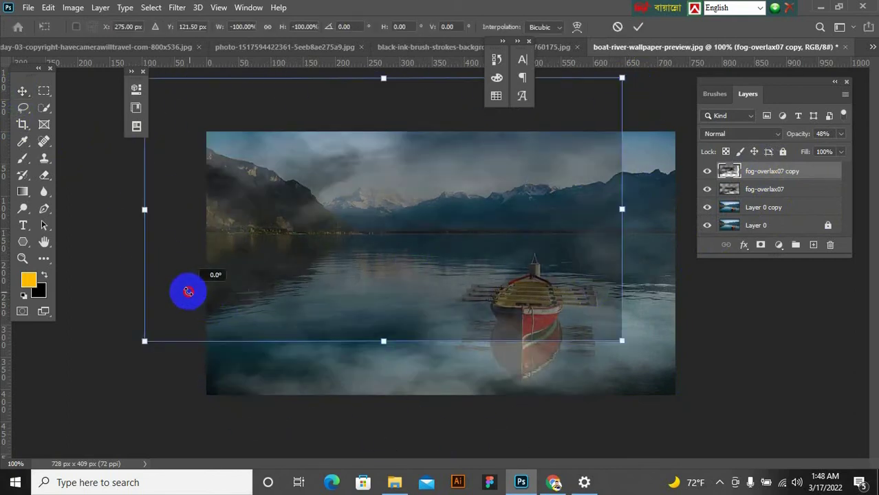
{"action": "left_click_drag", "start_coordinate": [389, 237], "coordinate": [448, 289]}
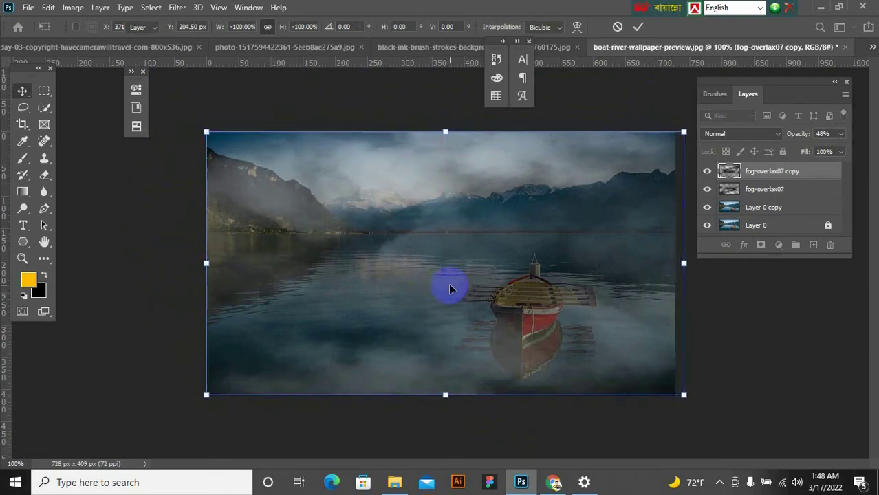
{"action": "double_click", "coordinate": [449, 288]}
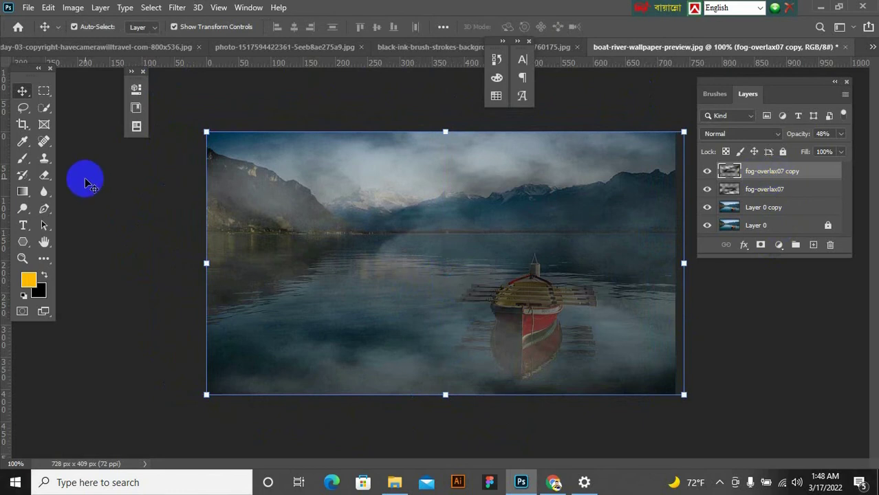
{"action": "left_click_drag", "start_coordinate": [44, 175], "coordinate": [86, 175]}
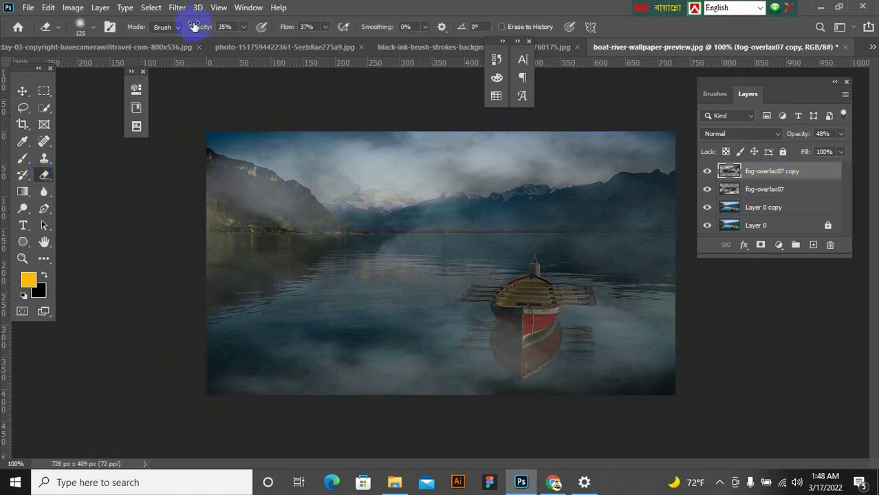
- Erase fog from the bottom left, the boat, both mountain ranges and the right edge
{"action": "mouse_move", "coordinate": [251, 393]}
{"action": "left_mouse_down"}
{"action": "mouse_move", "coordinate": [212, 397]}
{"action": "mouse_move", "coordinate": [558, 387]}
{"action": "mouse_move", "coordinate": [636, 372]}
{"action": "mouse_move", "coordinate": [625, 319]}
{"action": "mouse_move", "coordinate": [651, 228]}
{"action": "mouse_move", "coordinate": [653, 132]}
{"action": "mouse_move", "coordinate": [620, 167]}
{"action": "mouse_move", "coordinate": [584, 182]}
{"action": "mouse_move", "coordinate": [572, 163]}
{"action": "mouse_move", "coordinate": [483, 186]}
{"action": "mouse_move", "coordinate": [402, 147]}
{"action": "mouse_move", "coordinate": [305, 142]}
{"action": "mouse_move", "coordinate": [243, 155]}
{"action": "mouse_move", "coordinate": [324, 211]}
{"action": "mouse_move", "coordinate": [245, 266]}
{"action": "mouse_move", "coordinate": [311, 310]}
{"action": "mouse_move", "coordinate": [350, 312]}
{"action": "mouse_move", "coordinate": [356, 360]}
{"action": "mouse_move", "coordinate": [624, 324]}
{"action": "mouse_move", "coordinate": [655, 376]}
{"action": "mouse_move", "coordinate": [572, 415]}
{"action": "mouse_move", "coordinate": [248, 411]}
{"action": "mouse_move", "coordinate": [209, 390]}
{"action": "left_mouse_up"}
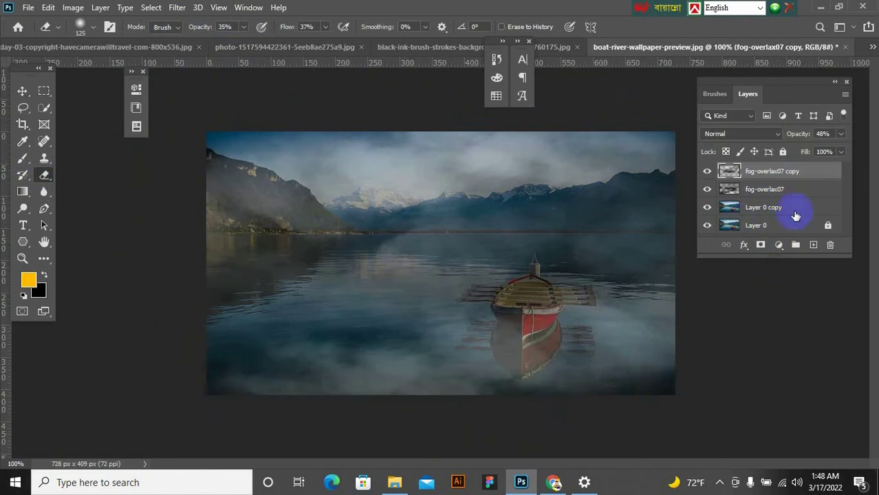
{"action": "left_click", "coordinate": [776, 190]}
{"action": "mouse_move", "coordinate": [529, 306]}
{"action": "left_mouse_down"}
{"action": "mouse_move", "coordinate": [534, 351]}
{"action": "mouse_move", "coordinate": [528, 331]}
{"action": "mouse_move", "coordinate": [545, 307]}
{"action": "mouse_move", "coordinate": [574, 305]}
{"action": "mouse_move", "coordinate": [496, 302]}
{"action": "mouse_move", "coordinate": [532, 298]}
{"action": "mouse_move", "coordinate": [550, 324]}
{"action": "mouse_move", "coordinate": [543, 349]}
{"action": "mouse_move", "coordinate": [530, 356]}
{"action": "mouse_move", "coordinate": [522, 331]}
{"action": "mouse_move", "coordinate": [549, 296]}
{"action": "mouse_move", "coordinate": [518, 297]}
{"action": "left_mouse_up"}
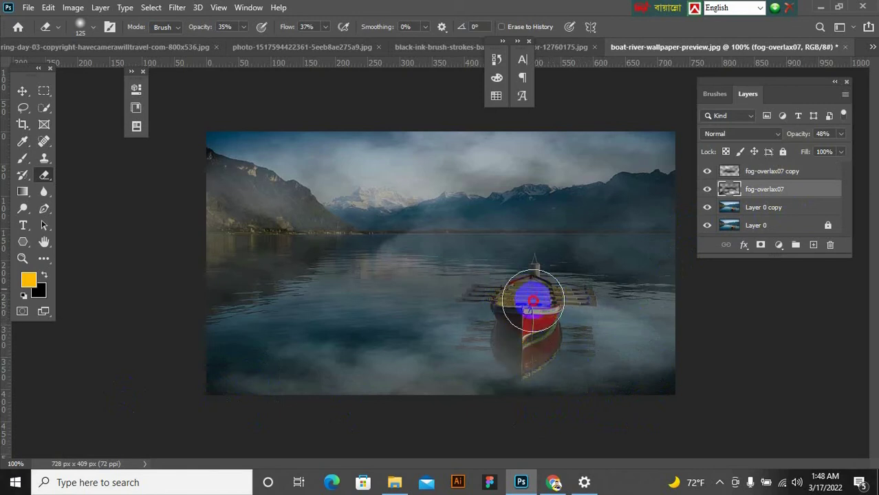
{"action": "mouse_move", "coordinate": [377, 261]}
{"action": "left_mouse_down"}
{"action": "mouse_move", "coordinate": [337, 231]}
{"action": "mouse_move", "coordinate": [256, 242]}
{"action": "mouse_move", "coordinate": [258, 225]}
{"action": "mouse_move", "coordinate": [218, 235]}
{"action": "mouse_move", "coordinate": [224, 402]}
{"action": "mouse_move", "coordinate": [295, 391]}
{"action": "left_mouse_up"}
{"action": "left_click_drag", "start_coordinate": [585, 402], "coordinate": [649, 389]}
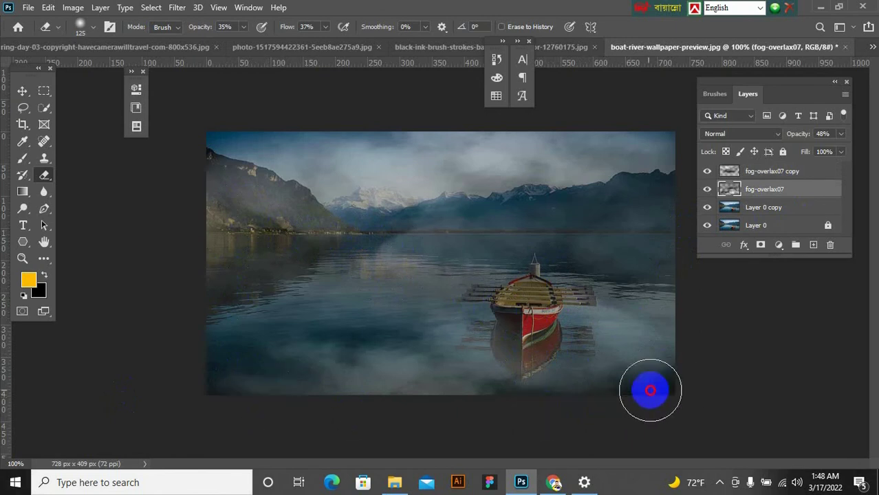
{"action": "mouse_move", "coordinate": [640, 279]}
{"action": "left_mouse_down"}
{"action": "mouse_move", "coordinate": [654, 238]}
{"action": "mouse_move", "coordinate": [624, 211]}
{"action": "left_mouse_up"}
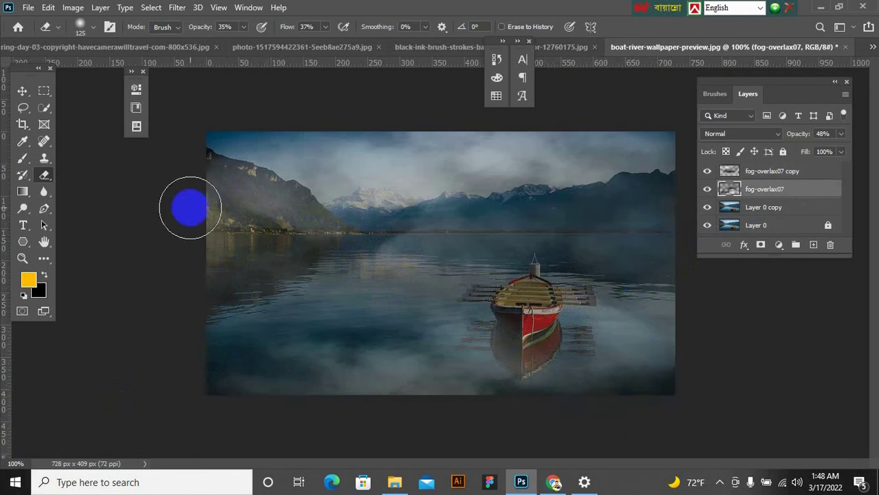
{"action": "scroll", "coordinate": [253, 230], "scroll_direction": "down", "scroll_amount": 3}
{"action": "scroll", "coordinate": [654, 296], "scroll_direction": "up", "scroll_amount": 2}
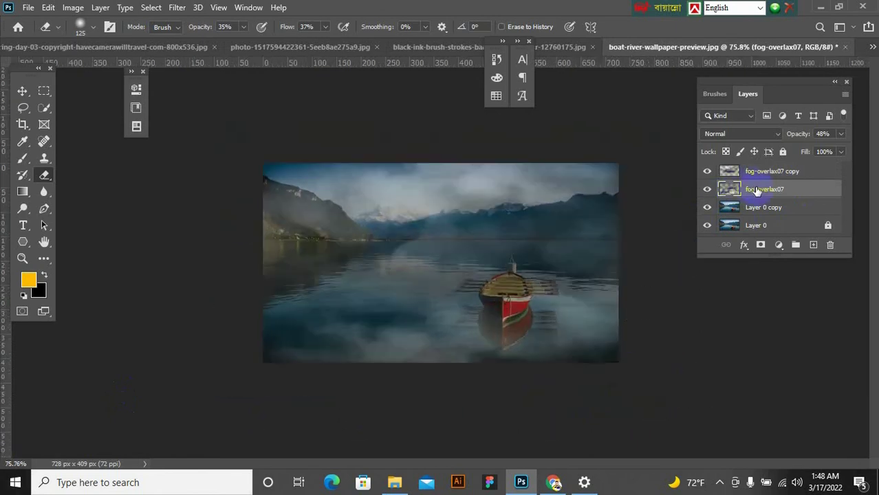
- Brighten fog-overlax07 with Curves, lifting a point to input 82, output 166
{"action": "key", "text": "ctrl+m"}
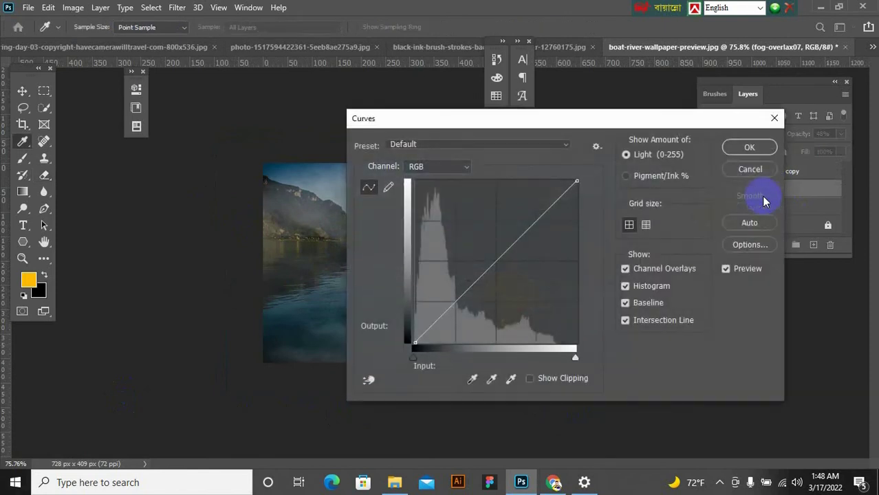
{"action": "left_click_drag", "start_coordinate": [604, 121], "coordinate": [801, 132]}
{"action": "left_click_drag", "start_coordinate": [751, 244], "coordinate": [714, 223]}
{"action": "left_click_drag", "start_coordinate": [755, 104], "coordinate": [655, 102]}
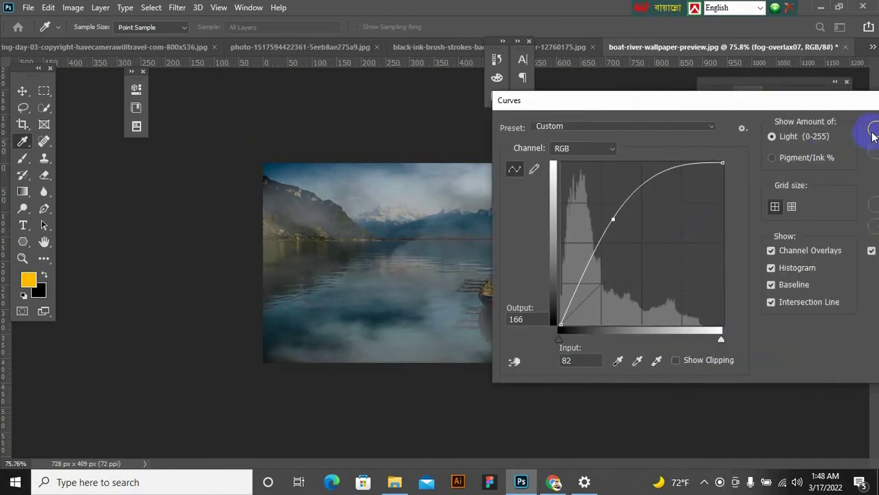
{"action": "left_click", "coordinate": [871, 131]}
- Brighten the fog-overlax07 copy with Curves, raising a midtone point to about 118→145
{"action": "left_click", "coordinate": [770, 176]}
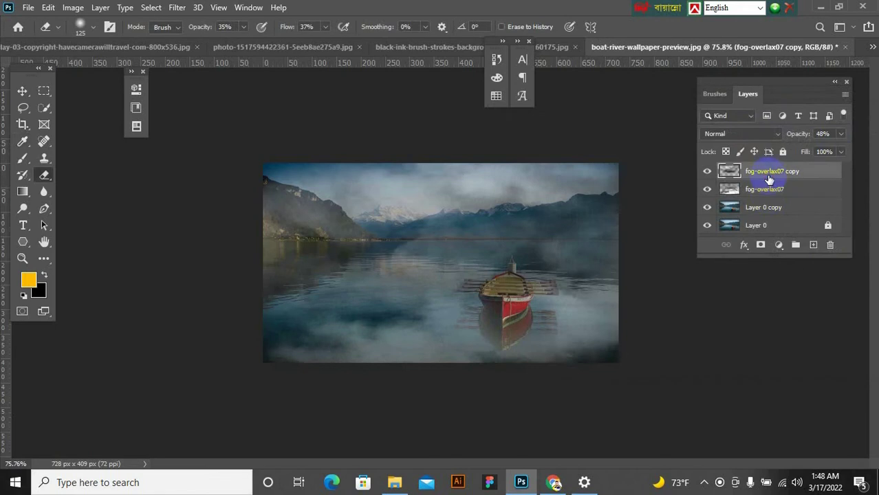
{"action": "key", "text": "ctrl+m"}
{"action": "left_click_drag", "start_coordinate": [440, 45], "coordinate": [773, 91]}
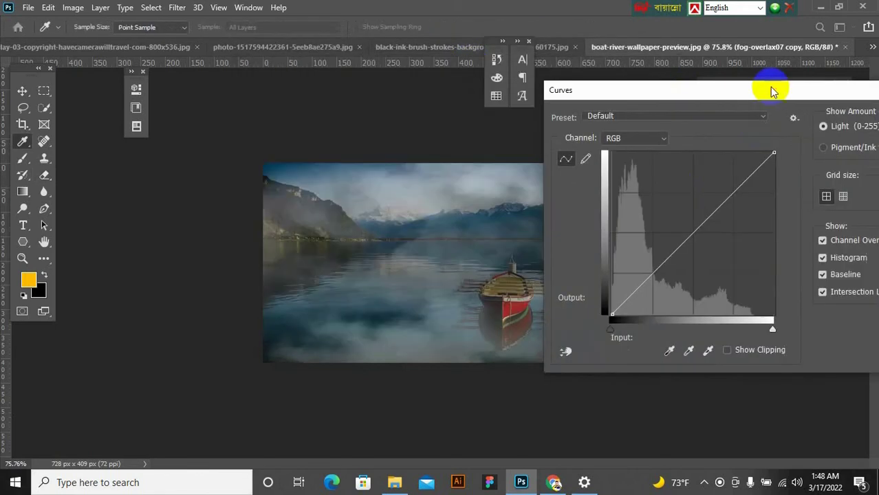
{"action": "left_click_drag", "start_coordinate": [691, 228], "coordinate": [687, 222]}
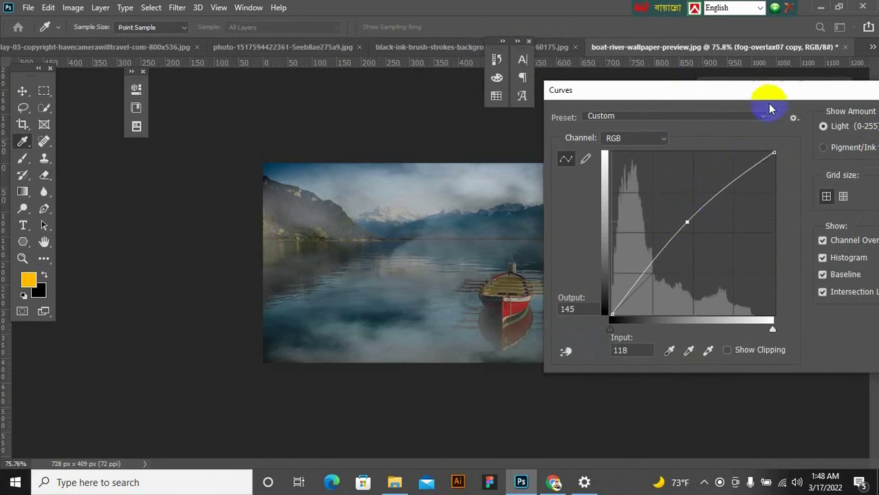
{"action": "left_click_drag", "start_coordinate": [771, 91], "coordinate": [663, 114]}
{"action": "left_click", "coordinate": [833, 143]}
- Select fog-overlax07 and set the eraser to 70 px with slightly lower flow
{"action": "key", "text": "e"}
{"action": "left_click", "coordinate": [680, 310]}
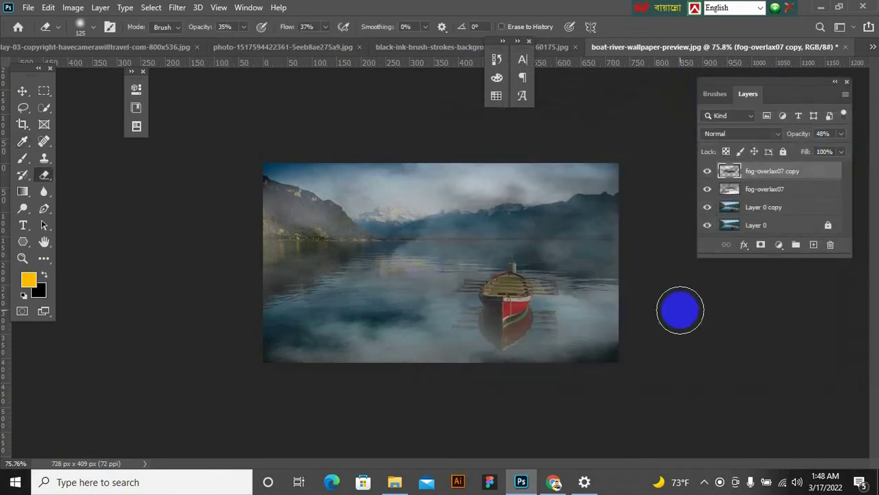
{"action": "left_click", "coordinate": [761, 207]}
{"action": "scroll", "coordinate": [444, 296], "scroll_direction": "up", "scroll_amount": 2}
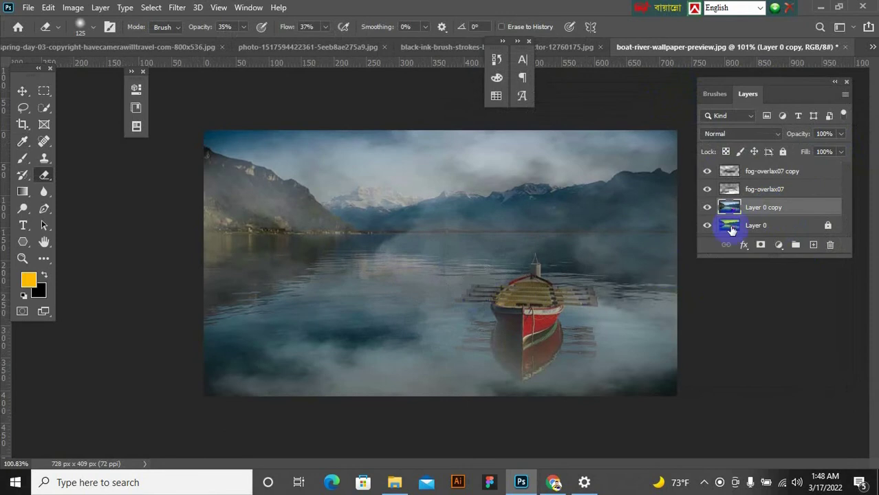
{"action": "left_click", "coordinate": [760, 189]}
{"action": "scroll", "coordinate": [601, 282], "scroll_direction": "up", "scroll_amount": 2}
{"action": "key", "text": "bracketleft"}
{"action": "key", "text": "bracketleft"}
{"action": "key", "text": "bracketleft"}
{"action": "key", "text": "bracketleft"}
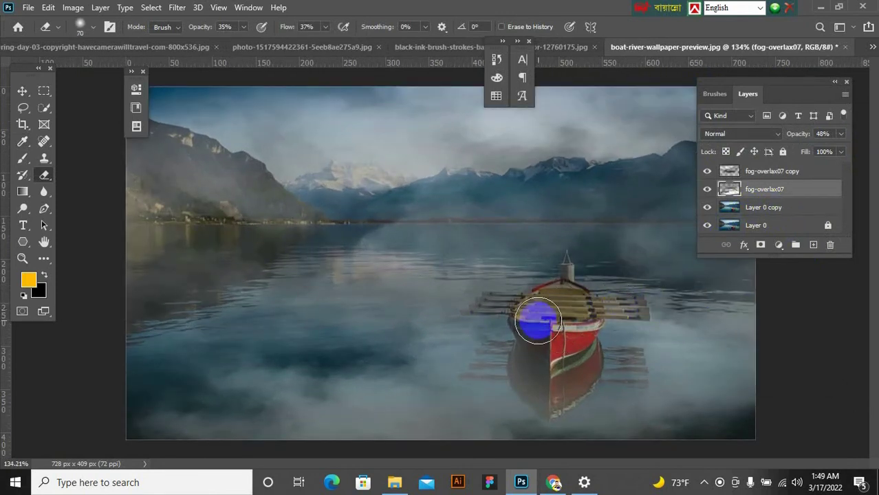
{"action": "left_click", "coordinate": [327, 28]}
{"action": "left_click_drag", "start_coordinate": [325, 42], "coordinate": [325, 44]}
{"action": "left_click", "coordinate": [243, 26]}
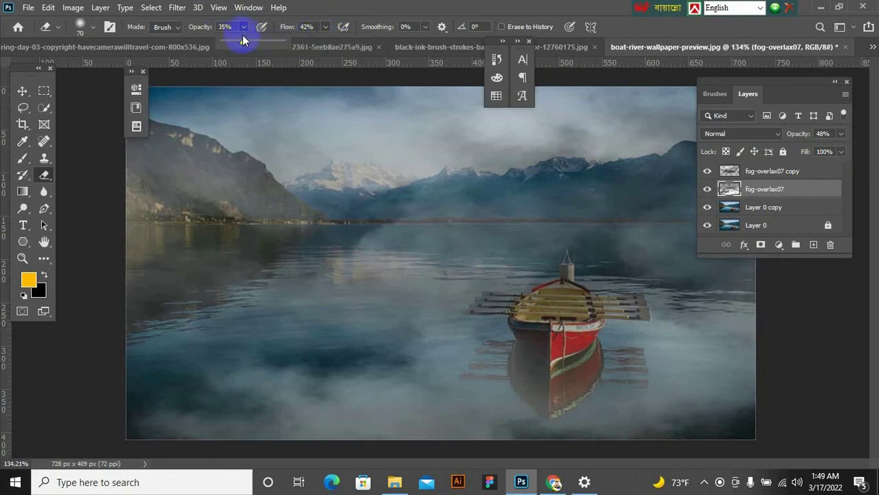
{"action": "left_click", "coordinate": [438, 222]}
- Erase the fog from the red boat and its reflection
{"action": "mouse_move", "coordinate": [535, 294]}
{"action": "left_mouse_down"}
{"action": "mouse_move", "coordinate": [555, 309]}
{"action": "mouse_move", "coordinate": [576, 318]}
{"action": "mouse_move", "coordinate": [635, 313]}
{"action": "mouse_move", "coordinate": [643, 303]}
{"action": "mouse_move", "coordinate": [564, 315]}
{"action": "mouse_move", "coordinate": [494, 305]}
{"action": "mouse_move", "coordinate": [527, 300]}
{"action": "left_mouse_up"}
{"action": "scroll", "coordinate": [331, 280], "scroll_direction": "down", "scroll_amount": 3}
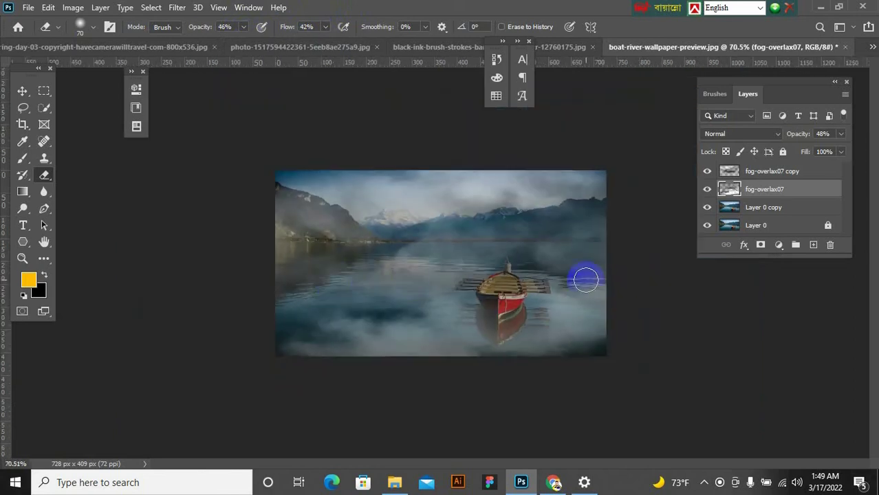
{"action": "scroll", "coordinate": [526, 296], "scroll_direction": "down", "scroll_amount": 1}
{"action": "scroll", "coordinate": [510, 306], "scroll_direction": "up", "scroll_amount": 1}
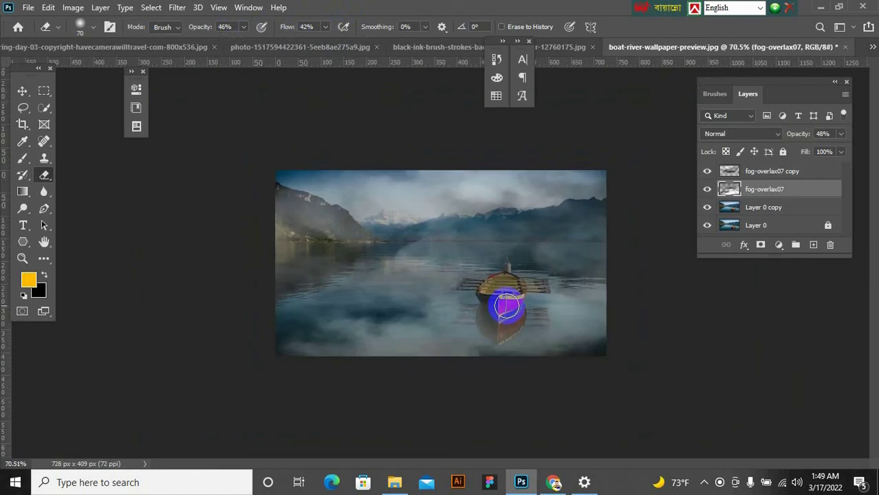
{"action": "left_click_drag", "start_coordinate": [507, 305], "coordinate": [505, 311]}
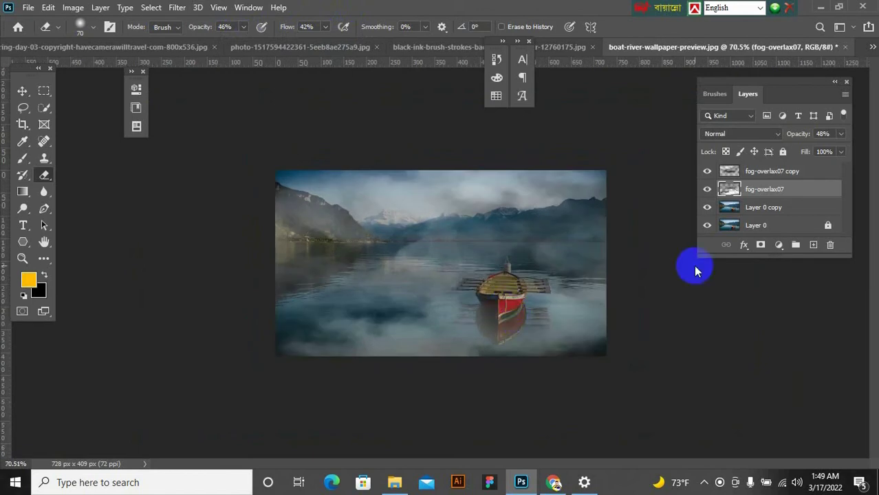
- Adjust the layer selection, ending with only the fog-overlax07 copy active
{"action": "left_click", "coordinate": [768, 177]}
{"action": "left_click", "coordinate": [763, 191], "text": "ctrl"}
{"action": "left_click", "coordinate": [771, 208], "text": "ctrl"}
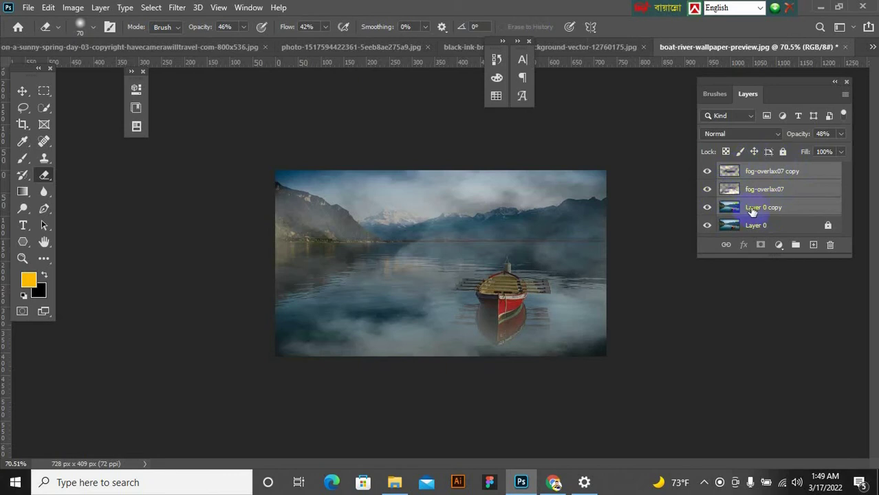
{"action": "left_click", "coordinate": [775, 177]}
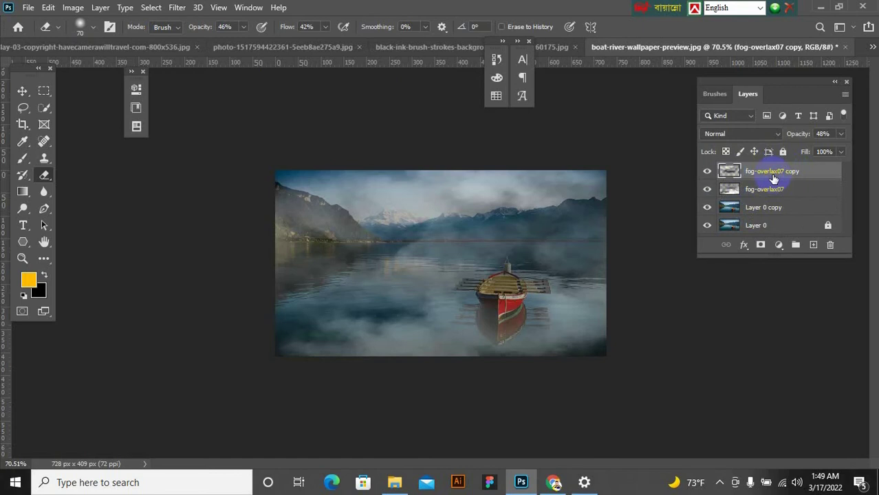
- Stamp all visible layers into a new Layer 1 and delete the fog-overlax07 layers
{"action": "key", "text": "ctrl+shift+alt+e"}
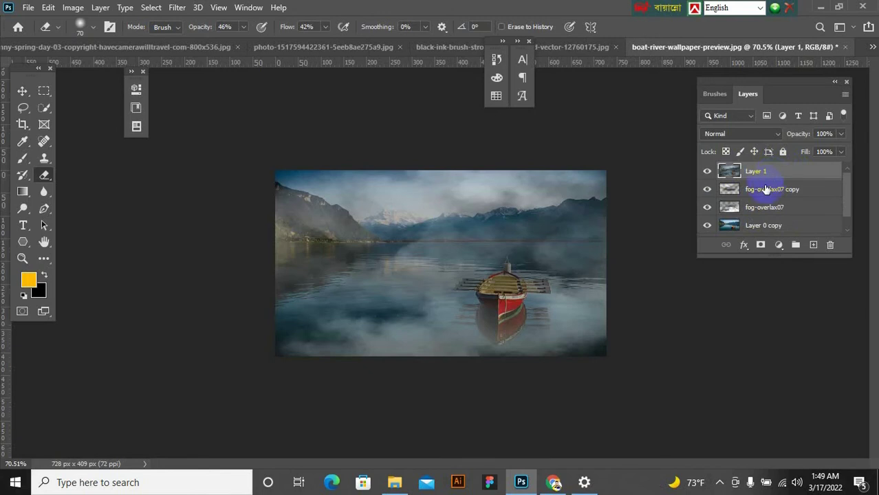
{"action": "left_click", "coordinate": [749, 191]}
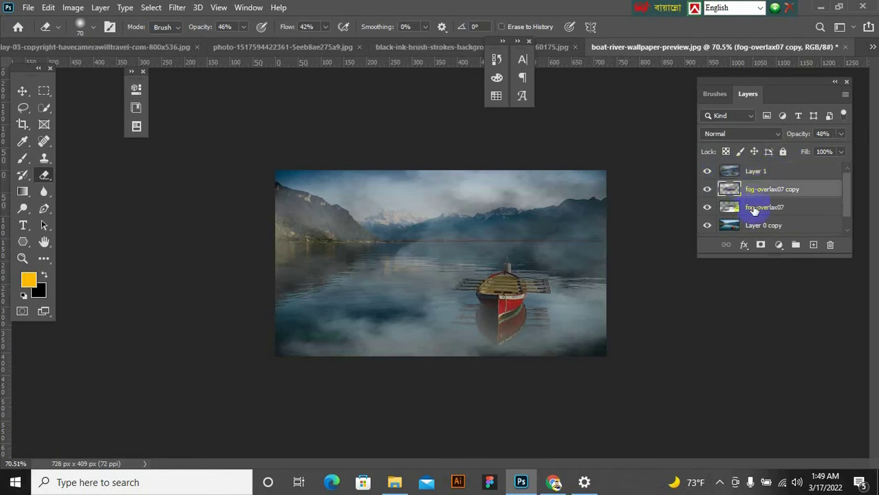
{"action": "left_click", "coordinate": [755, 209], "text": "shift"}
{"action": "scroll", "coordinate": [755, 212], "scroll_direction": "down", "scroll_amount": 1}
{"action": "left_click_drag", "start_coordinate": [756, 211], "coordinate": [835, 245]}
{"action": "left_click", "coordinate": [778, 179]}
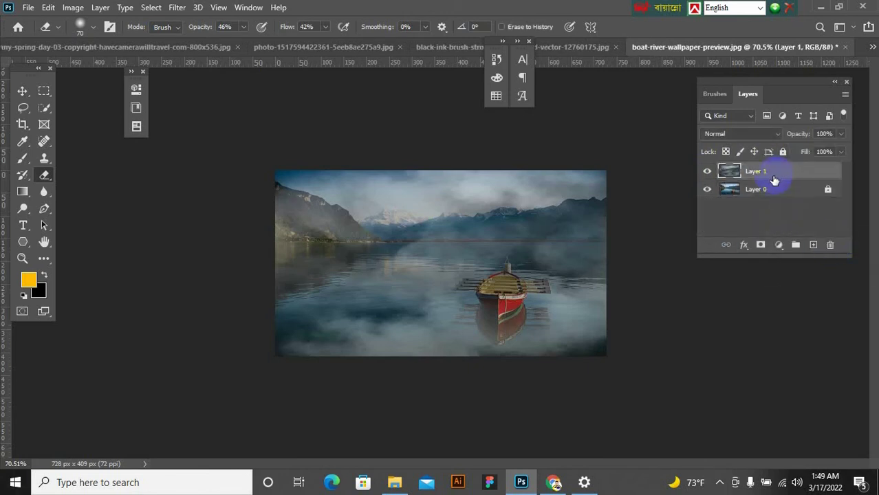
- Toggle Layer 1's visibility repeatedly to compare the foggy result with the original
{"action": "left_click", "coordinate": [708, 172]}
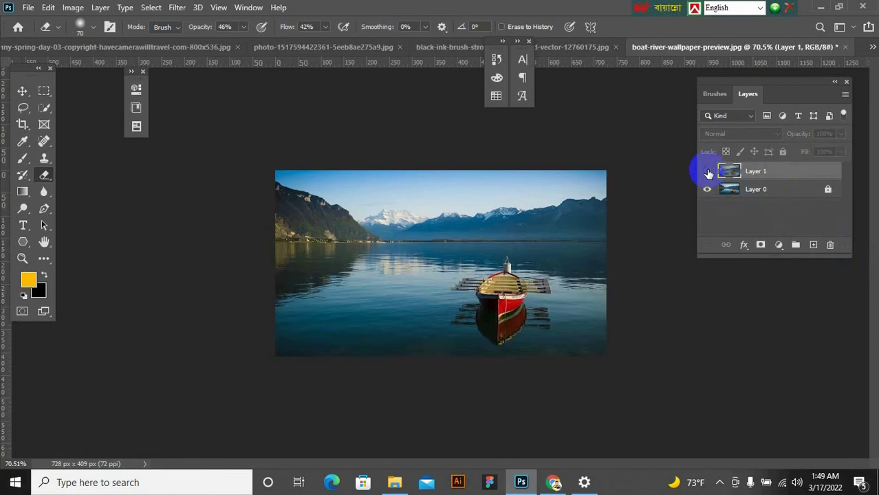
{"action": "left_click", "coordinate": [708, 172]}
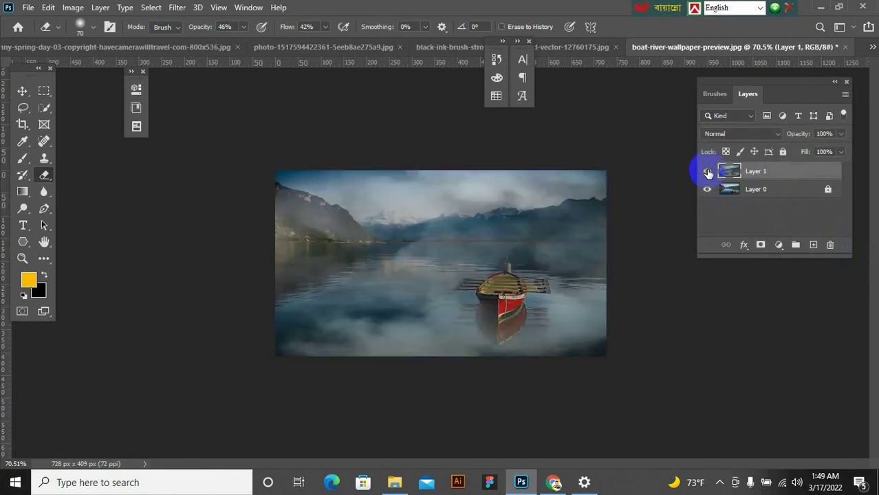
{"action": "left_click", "coordinate": [708, 172]}
{"action": "left_click", "coordinate": [708, 172]}
{"action": "left_click", "coordinate": [708, 172]}
{"action": "left_click", "coordinate": [708, 172]}
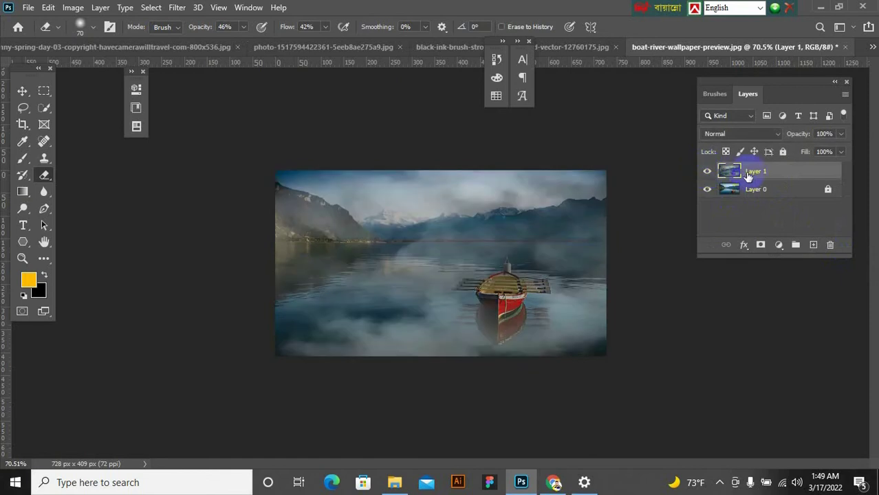
- Apply Brightness/Contrast to Layer 1 with Brightness 38 and Contrast 89
{"action": "left_click", "coordinate": [77, 7]}
{"action": "mouse_move", "coordinate": [91, 44]}
{"action": "left_click", "coordinate": [251, 41]}
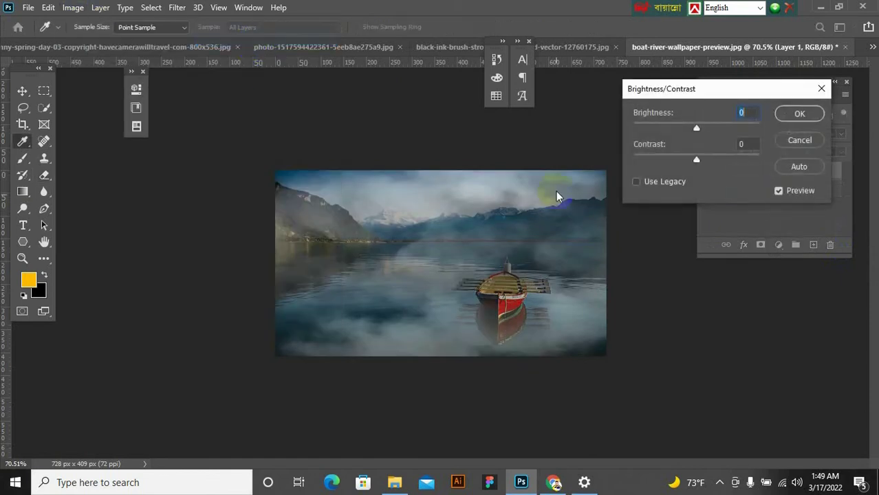
{"action": "left_click_drag", "start_coordinate": [697, 131], "coordinate": [744, 162]}
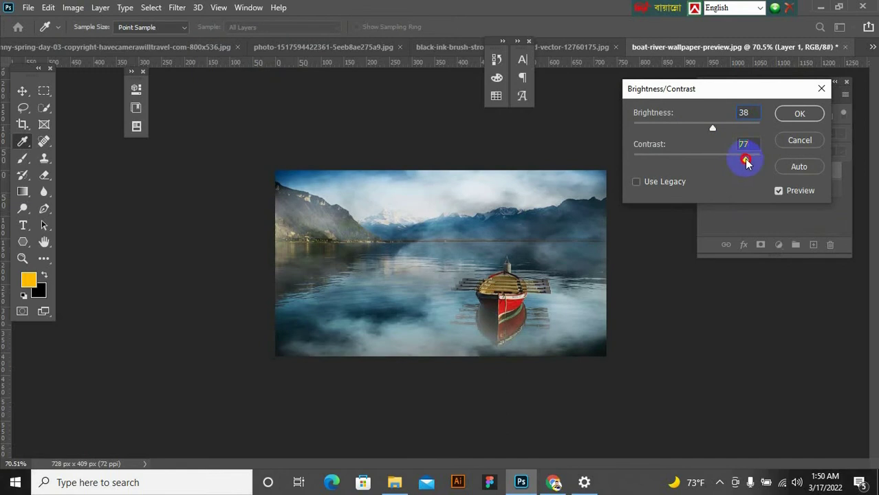
{"action": "left_click_drag", "start_coordinate": [744, 162], "coordinate": [752, 165]}
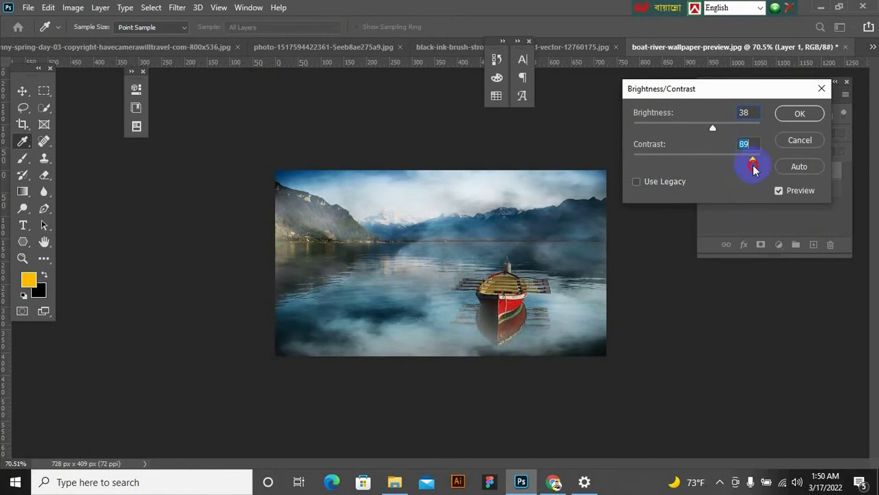
{"action": "left_click", "coordinate": [799, 114]}
{"action": "key", "text": "e"}
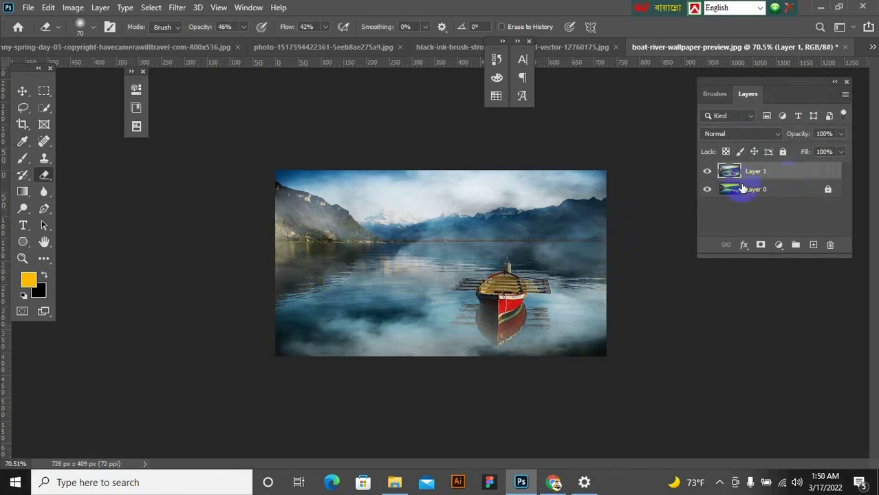
{"action": "left_click", "coordinate": [707, 172]}
{"action": "left_click", "coordinate": [708, 172]}
{"action": "left_click", "coordinate": [708, 172]}
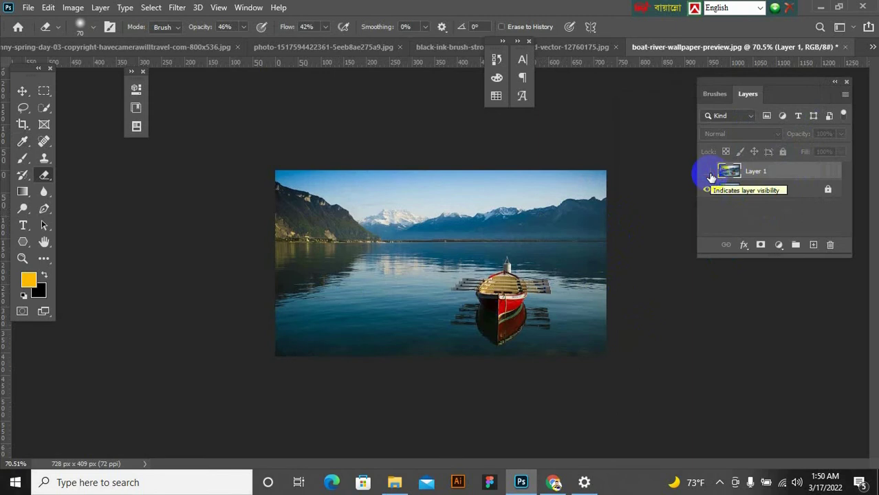
{"action": "left_click", "coordinate": [708, 172]}
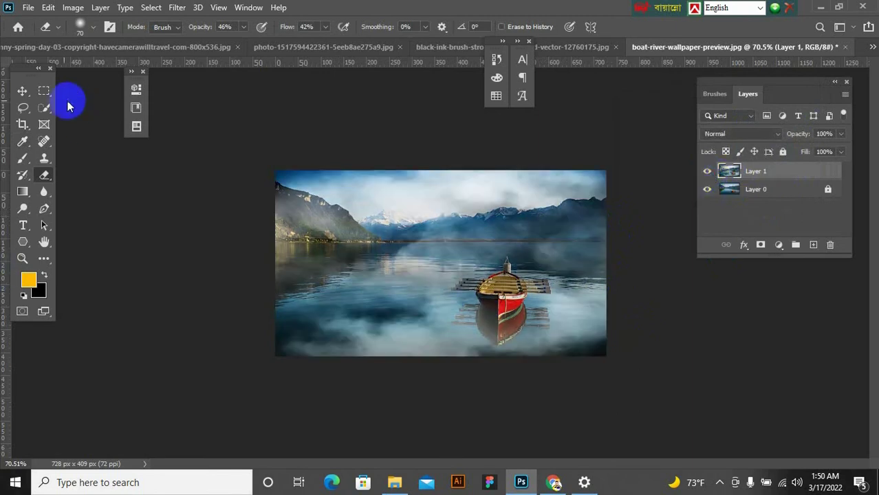
{"action": "left_click", "coordinate": [23, 90]}
{"action": "scroll", "coordinate": [475, 341], "scroll_direction": "up", "scroll_amount": 2}
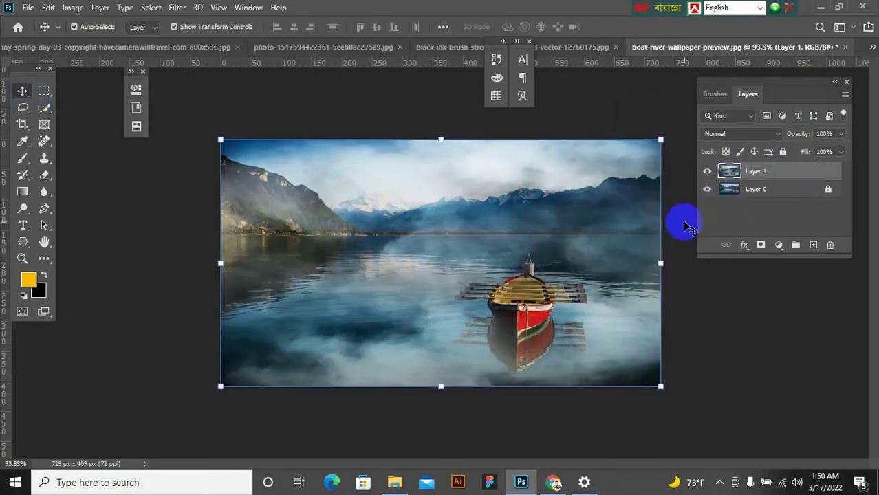
{"action": "scroll", "coordinate": [683, 221], "scroll_direction": "up", "scroll_amount": 1}
{"action": "scroll", "coordinate": [435, 284], "scroll_direction": "down", "scroll_amount": 2}
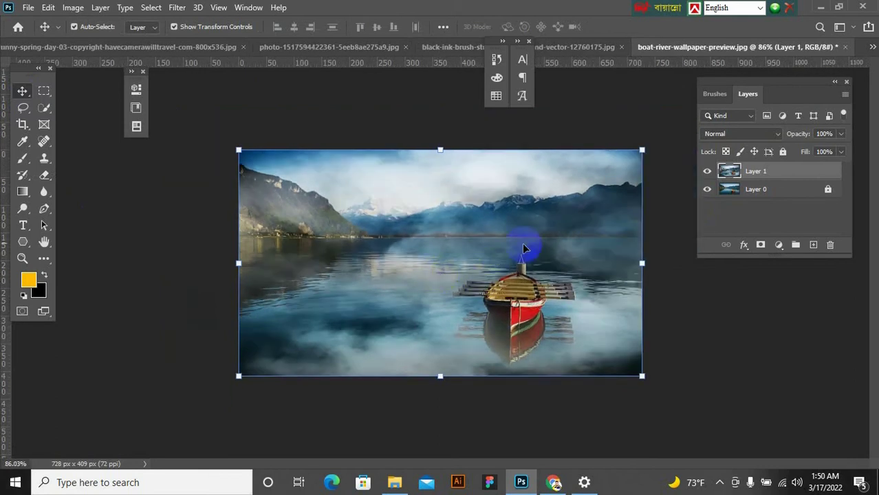
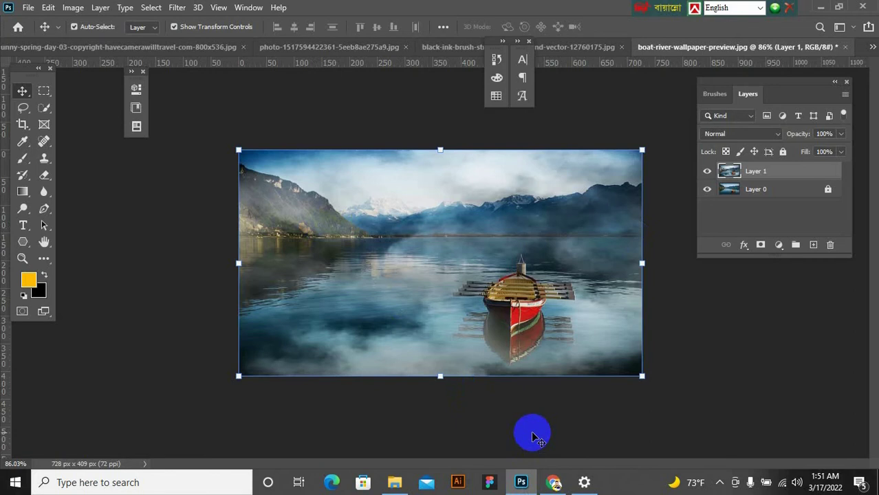
- Switch from Photoshop to the Chrome window showing the Cloud Brush tutorial
{"action": "left_click", "coordinate": [554, 482]}
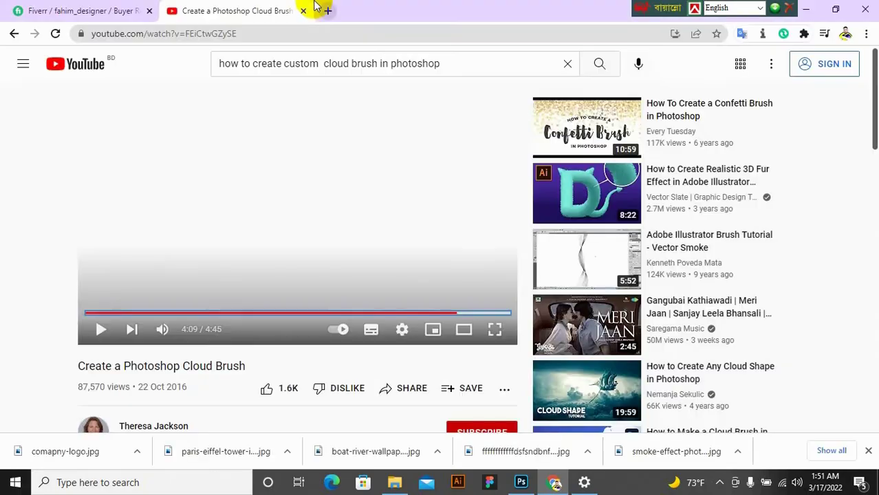
- Open a new Chrome tab and search Google for brusheezy
{"action": "left_click", "coordinate": [328, 11]}
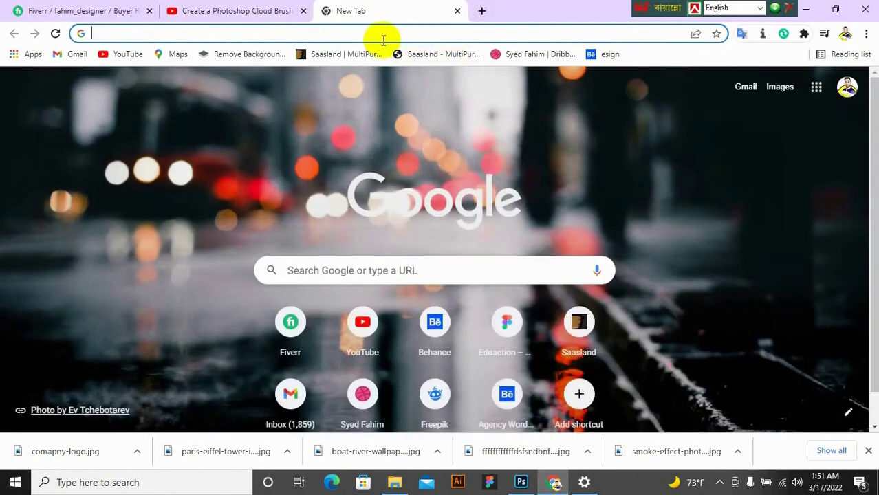
{"action": "left_click", "coordinate": [382, 35]}
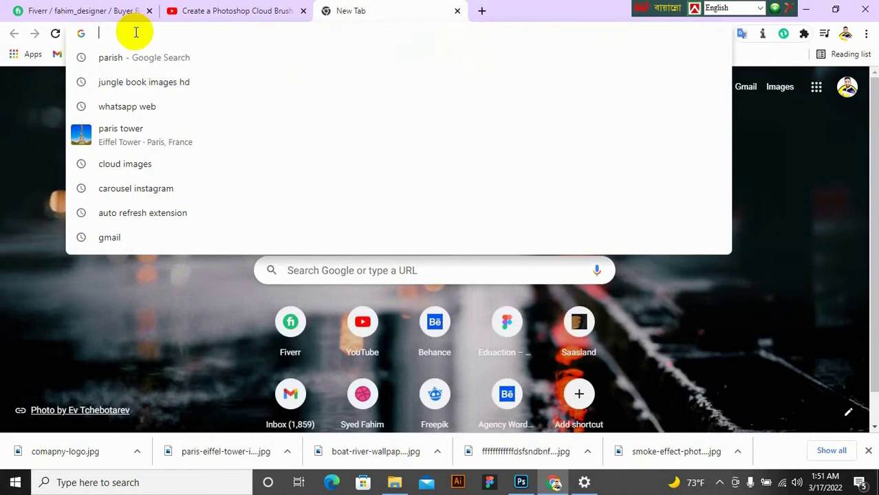
{"action": "type", "text": "ww"}
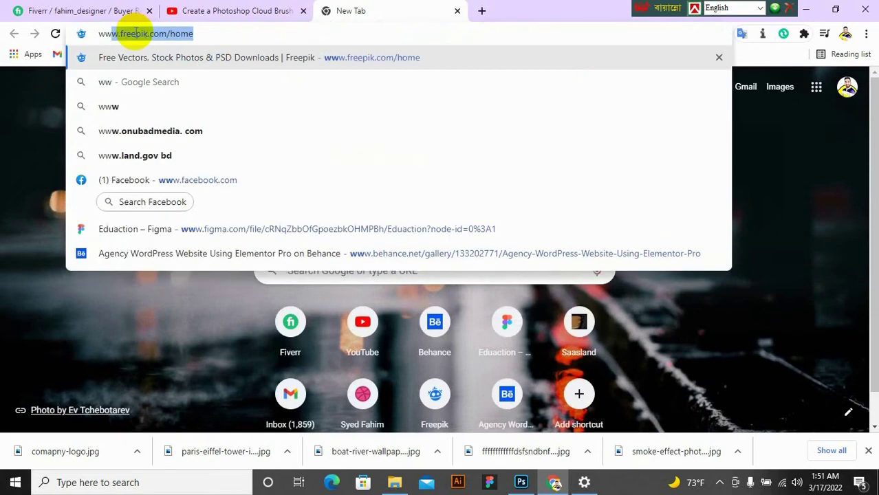
{"action": "key", "text": "BackSpace"}
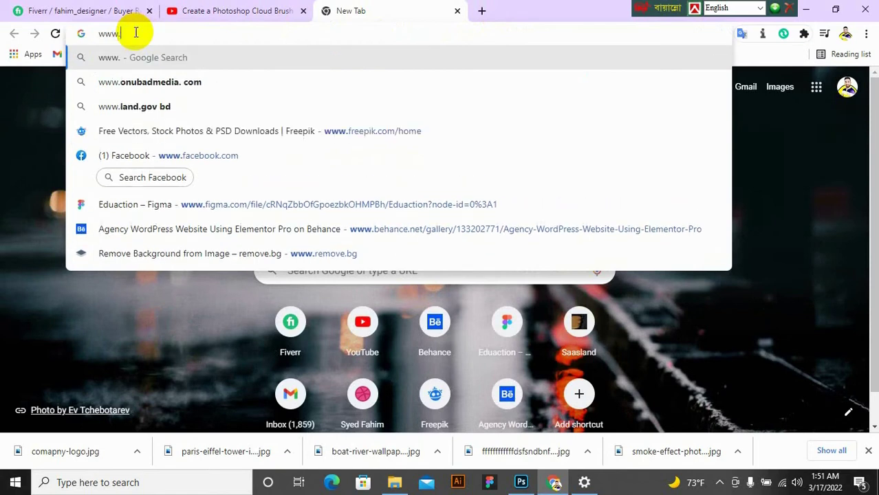
{"action": "key", "text": "BackSpace"}
{"action": "key", "text": "BackSpace"}
{"action": "type", "text": "br"}
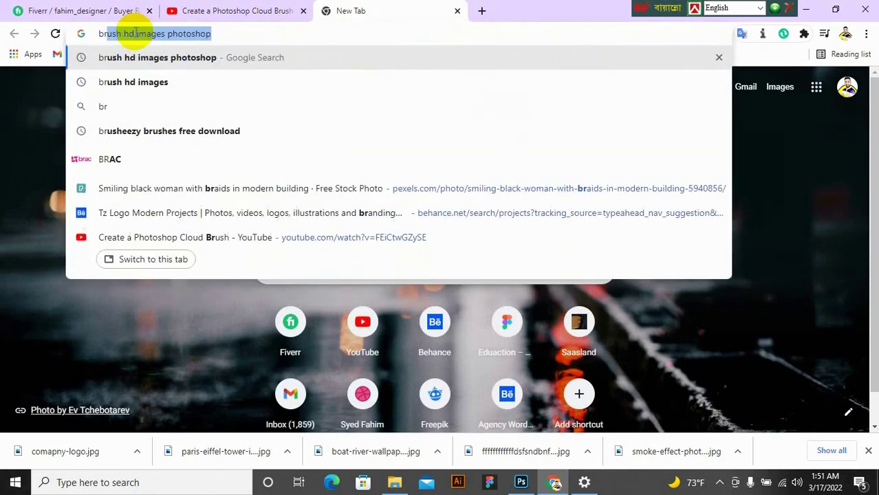
{"action": "type", "text": "ush"}
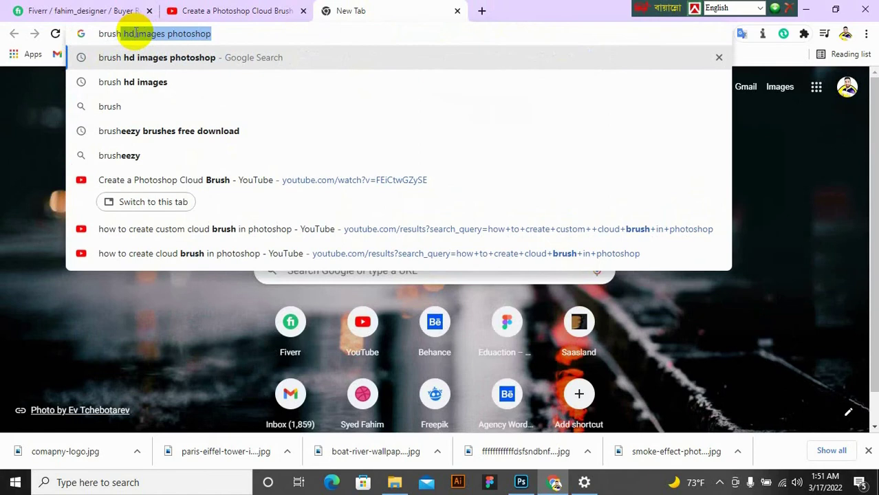
{"action": "type", "text": "ze"}
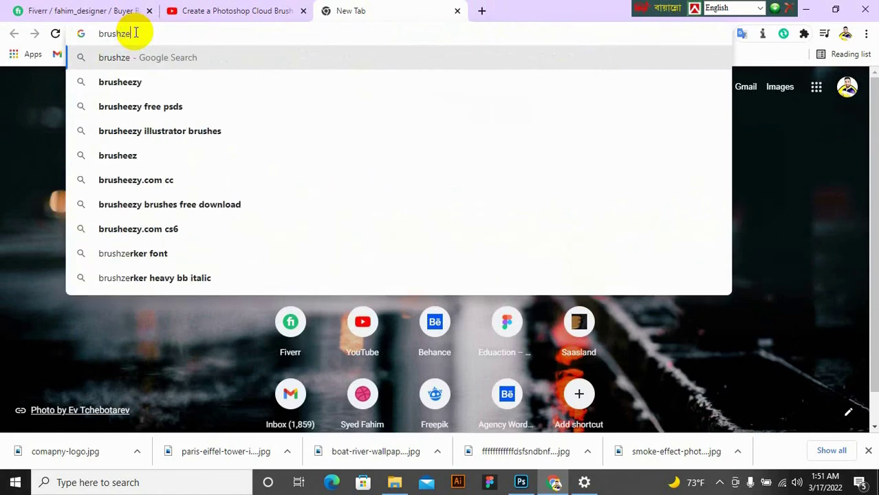
{"action": "left_click", "coordinate": [141, 87]}
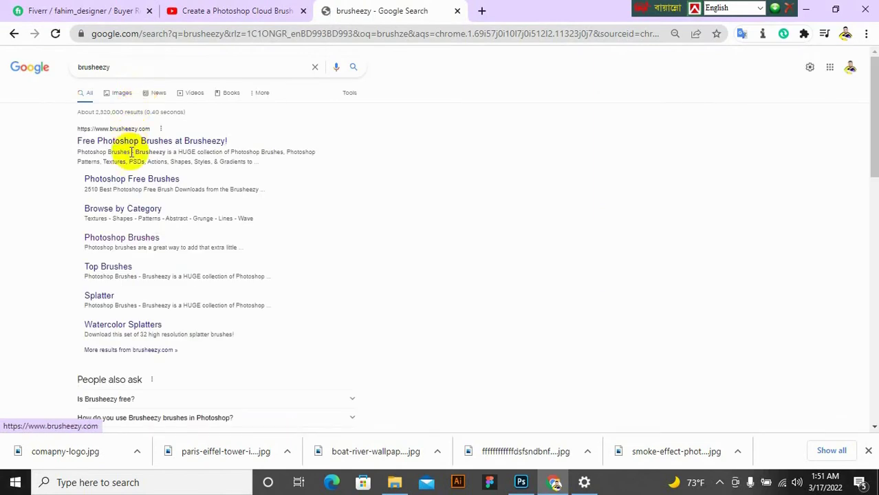
- Open the Brusheezy site from the results and browse its home page
{"action": "left_click", "coordinate": [133, 147]}
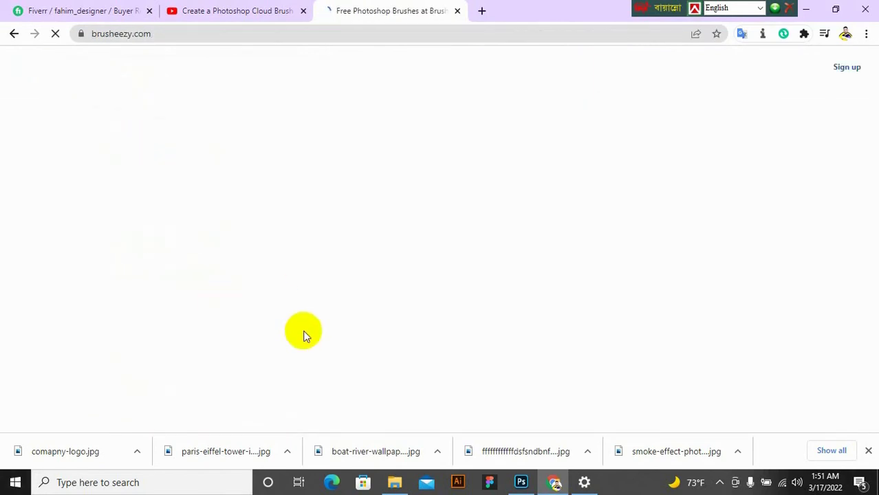
{"action": "scroll", "coordinate": [305, 163], "scroll_direction": "down", "scroll_amount": 3}
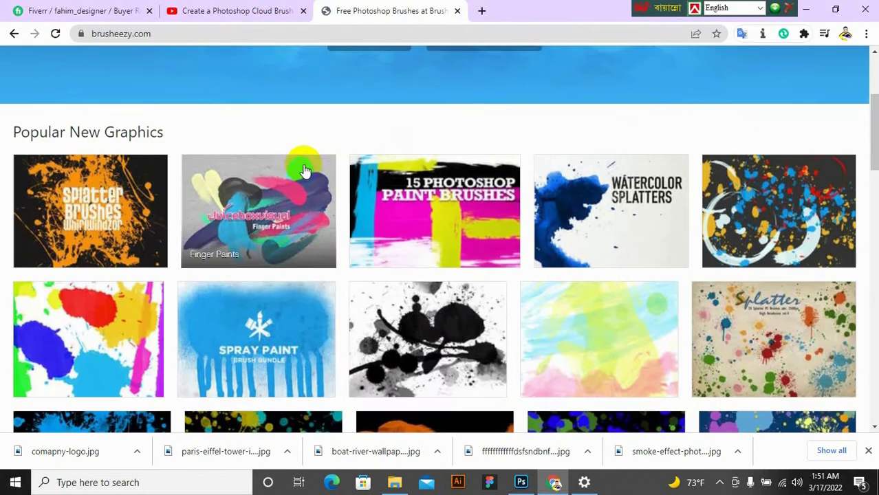
{"action": "scroll", "coordinate": [336, 199], "scroll_direction": "down", "scroll_amount": 6}
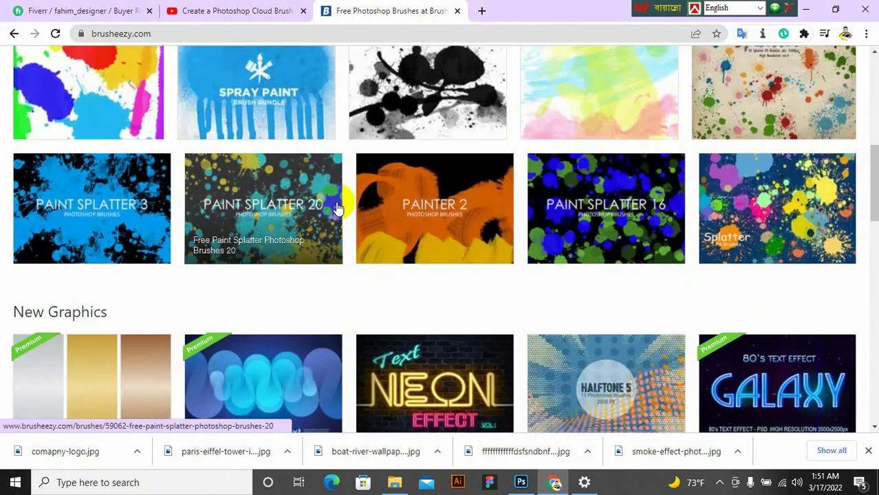
{"action": "scroll", "coordinate": [336, 199], "scroll_direction": "down", "scroll_amount": 2}
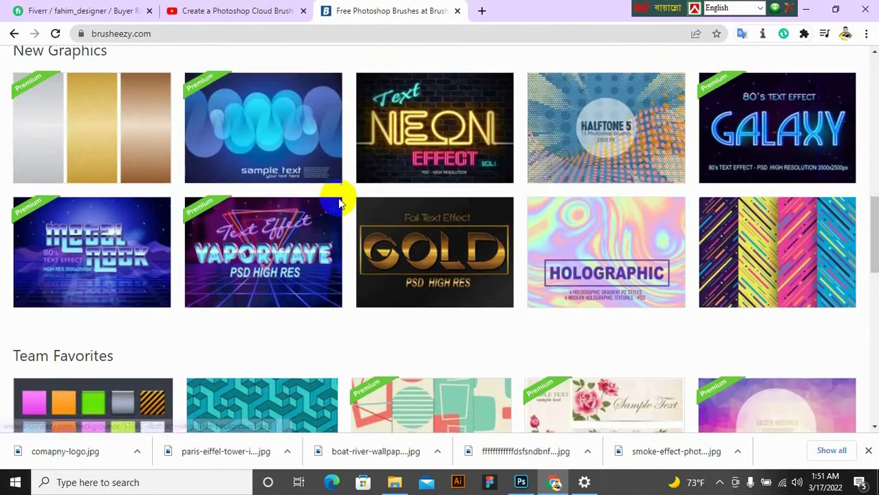
{"action": "scroll", "coordinate": [491, 231], "scroll_direction": "down", "scroll_amount": 6}
{"action": "scroll", "coordinate": [504, 234], "scroll_direction": "down", "scroll_amount": 4}
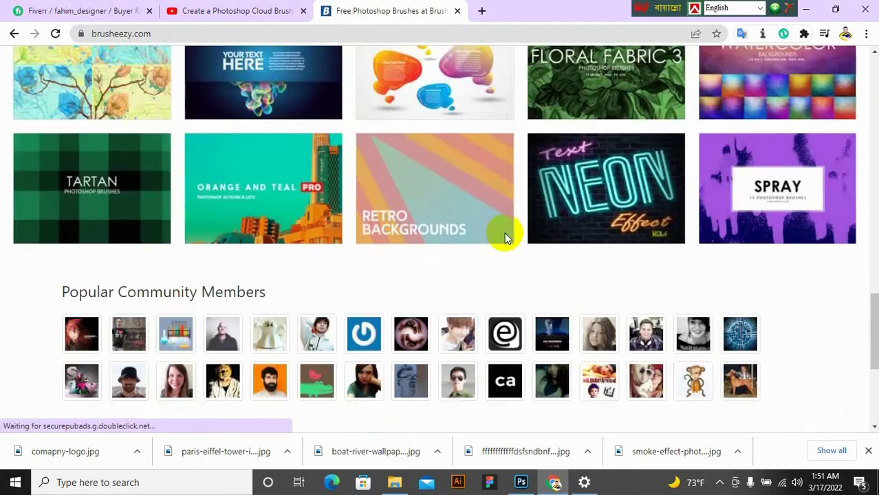
{"action": "scroll", "coordinate": [506, 234], "scroll_direction": "up", "scroll_amount": 16}
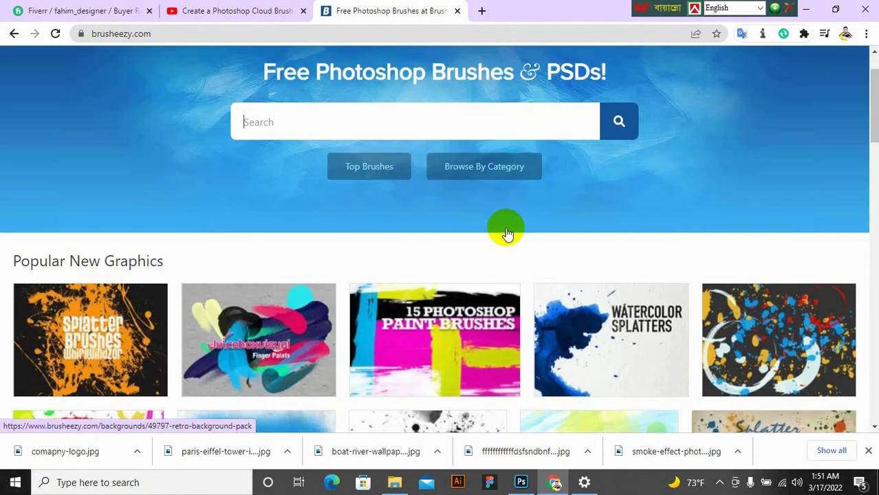
- Enter 'texture' in the Brusheezy search box from autofill
{"action": "left_click", "coordinate": [391, 129]}
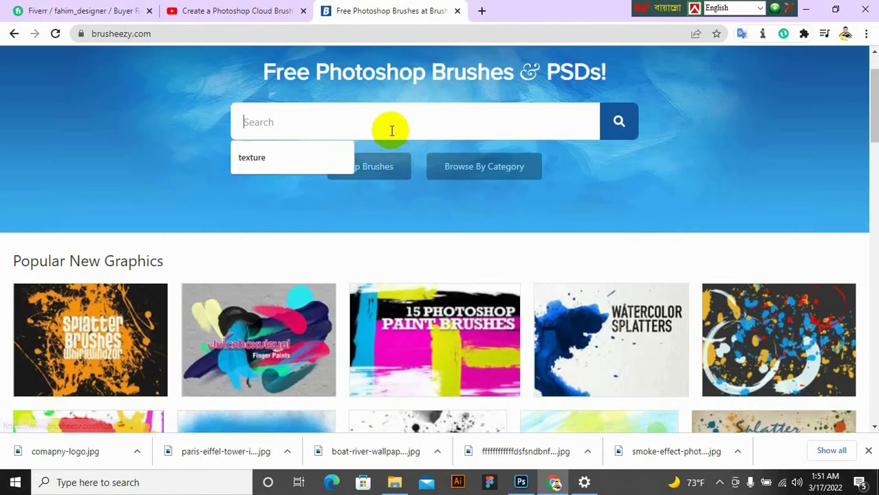
{"action": "left_click", "coordinate": [291, 158]}
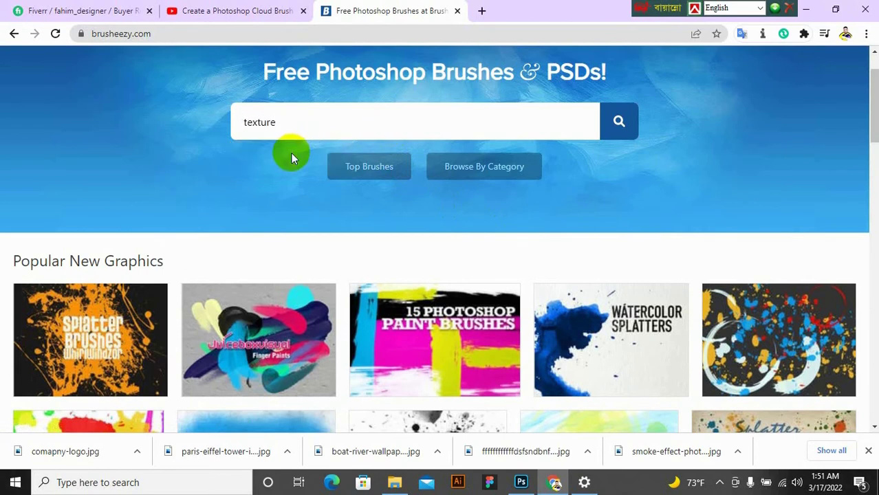
{"action": "scroll", "coordinate": [292, 151], "scroll_direction": "down", "scroll_amount": 2}
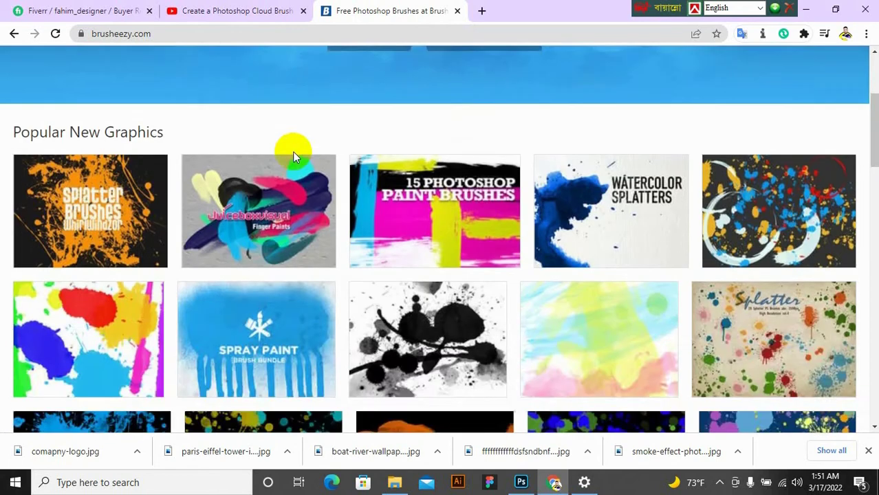
{"action": "scroll", "coordinate": [292, 152], "scroll_direction": "up", "scroll_amount": 3}
- Search Brusheezy for texture brushes and open the Powder brush pack page
{"action": "left_click", "coordinate": [614, 192]}
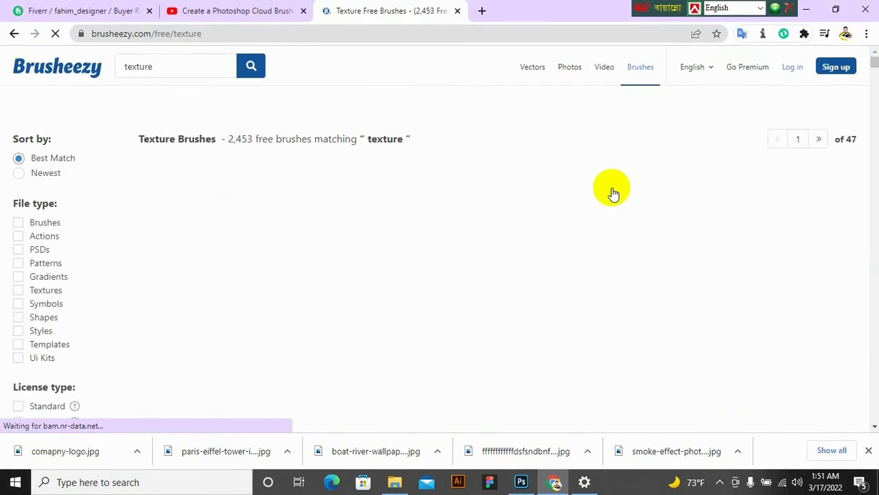
{"action": "scroll", "coordinate": [614, 194], "scroll_direction": "down", "scroll_amount": 5}
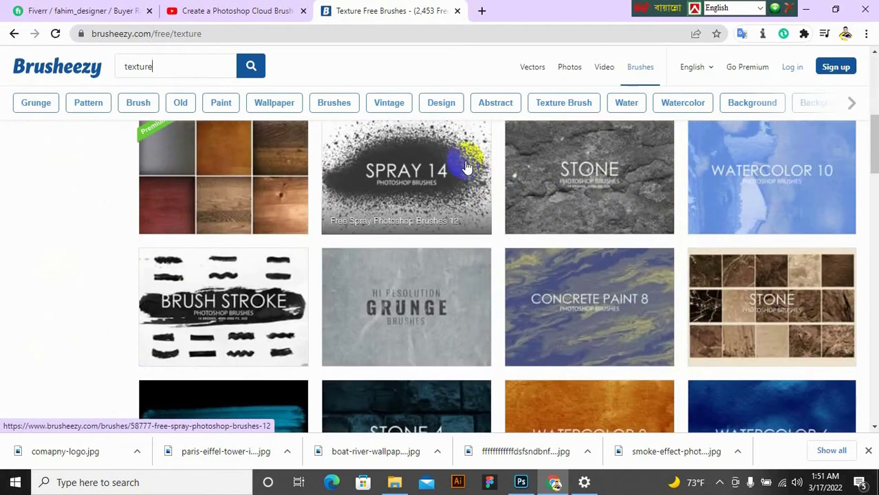
{"action": "scroll", "coordinate": [371, 221], "scroll_direction": "down", "scroll_amount": 2}
{"action": "scroll", "coordinate": [726, 296], "scroll_direction": "down", "scroll_amount": 2}
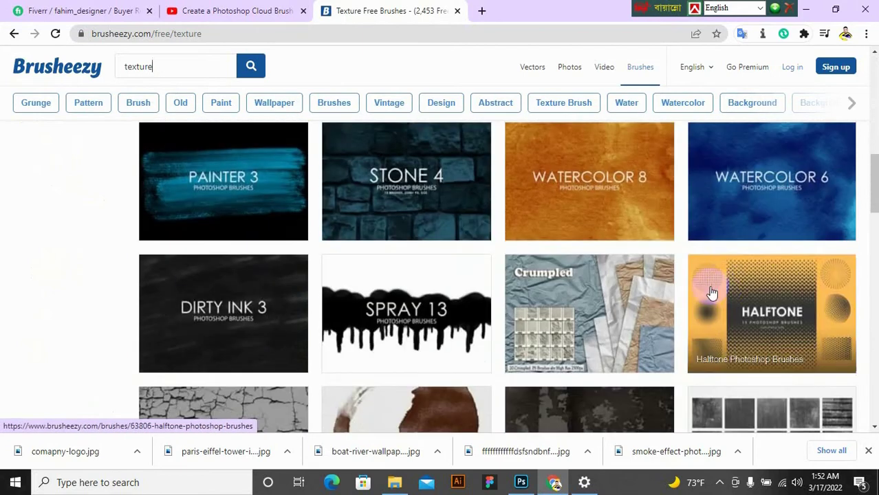
{"action": "scroll", "coordinate": [206, 200], "scroll_direction": "down", "scroll_amount": 4}
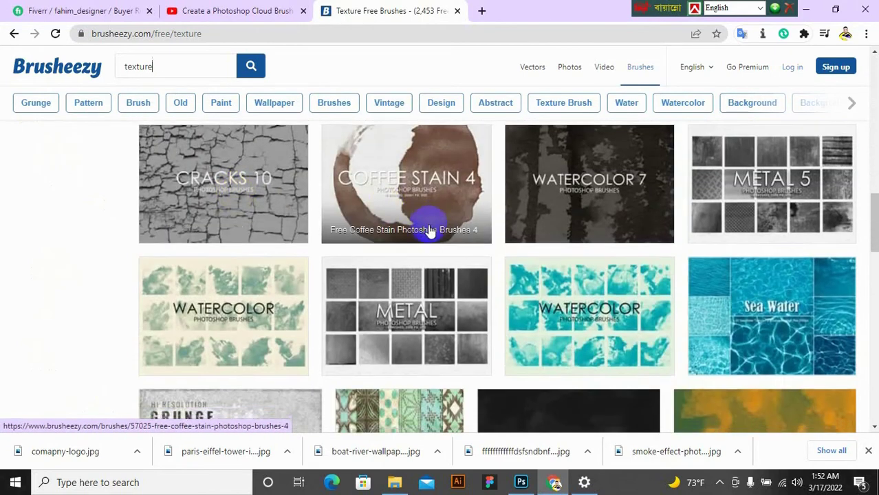
{"action": "scroll", "coordinate": [424, 220], "scroll_direction": "down", "scroll_amount": 5}
{"action": "scroll", "coordinate": [563, 253], "scroll_direction": "down", "scroll_amount": 2}
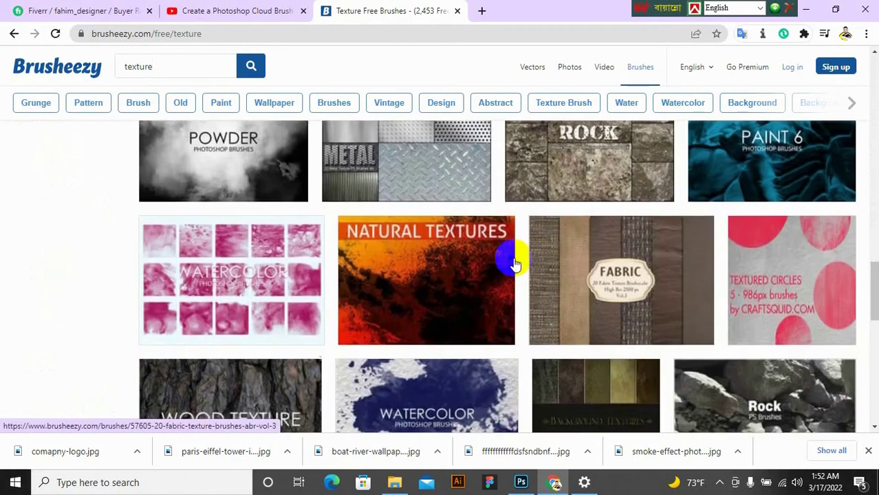
{"action": "left_click", "coordinate": [238, 170]}
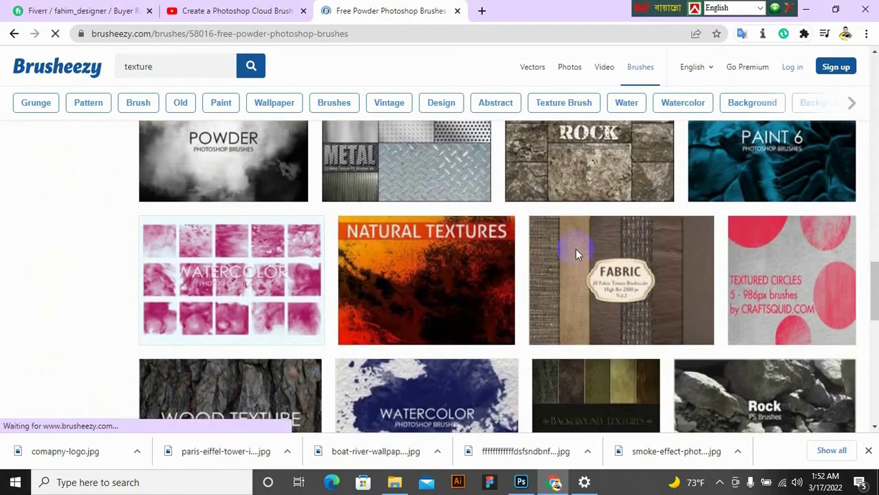
- Browse the Free Powder Photoshop Brushes listing and open the Powder 10 pack
{"action": "scroll", "coordinate": [399, 253], "scroll_direction": "down", "scroll_amount": 4}
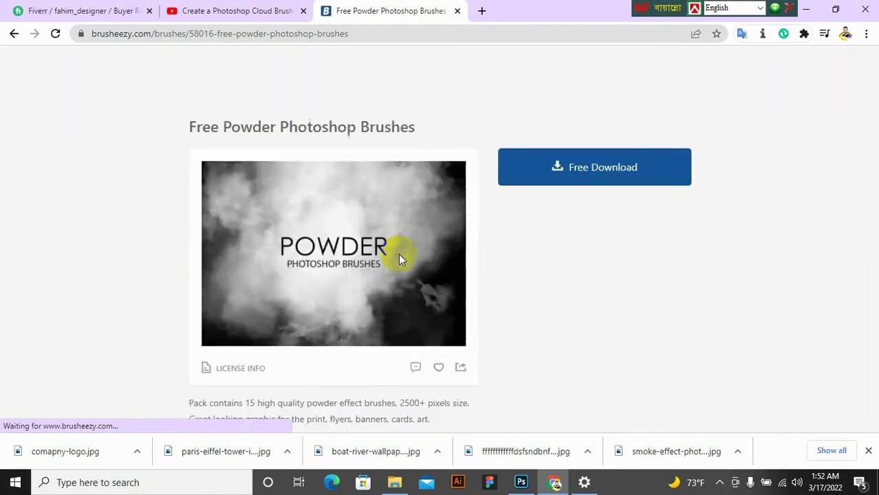
{"action": "scroll", "coordinate": [401, 252], "scroll_direction": "up", "scroll_amount": 3}
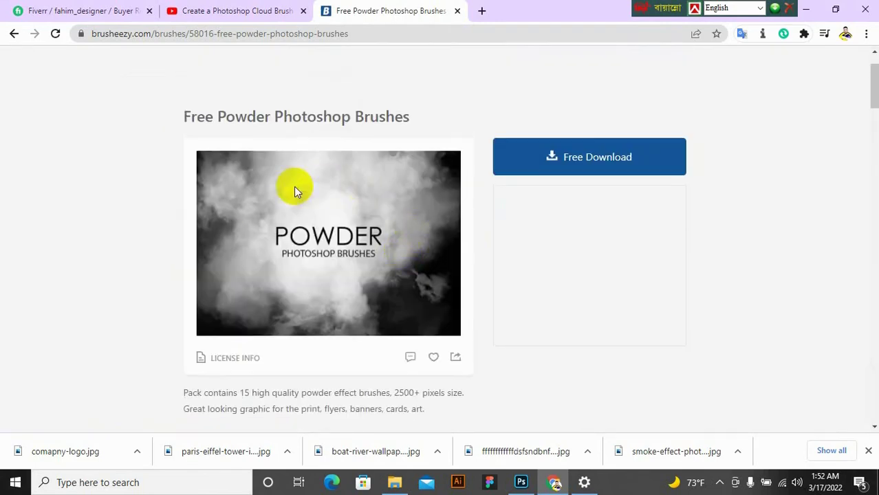
{"action": "scroll", "coordinate": [385, 275], "scroll_direction": "down", "scroll_amount": 8}
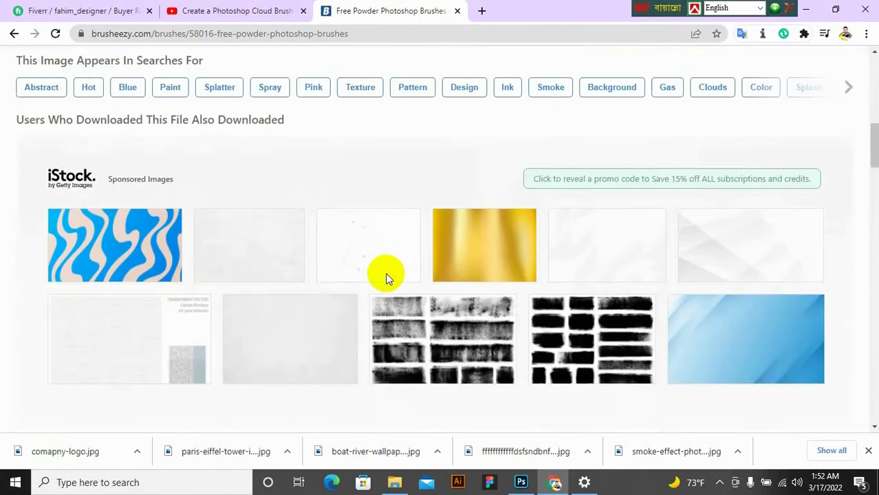
{"action": "scroll", "coordinate": [387, 279], "scroll_direction": "down", "scroll_amount": 6}
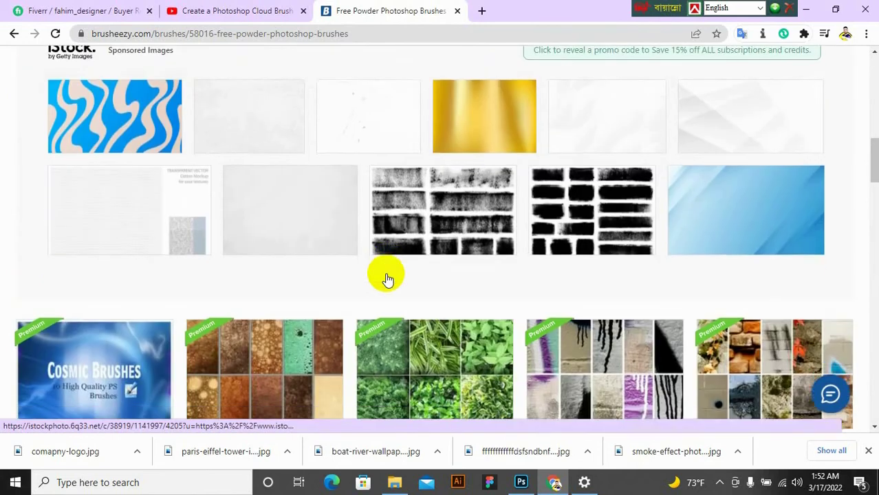
{"action": "scroll", "coordinate": [433, 278], "scroll_direction": "down", "scroll_amount": 3}
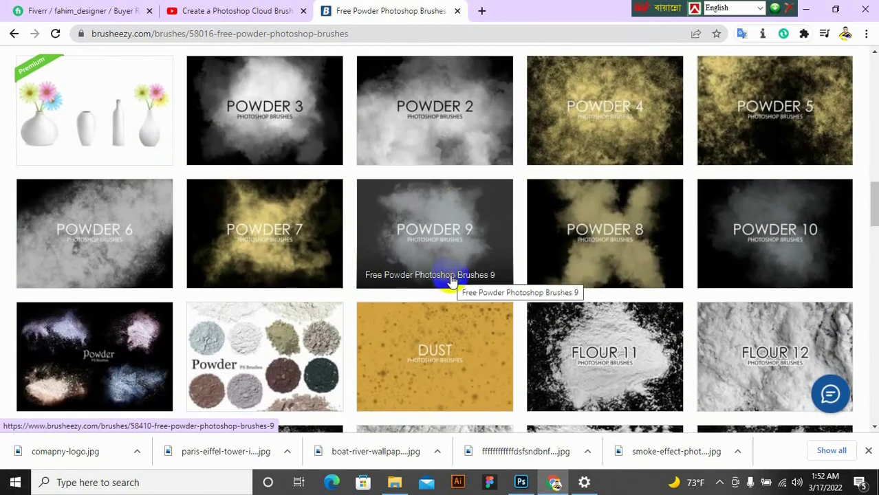
{"action": "scroll", "coordinate": [365, 275], "scroll_direction": "down", "scroll_amount": 2}
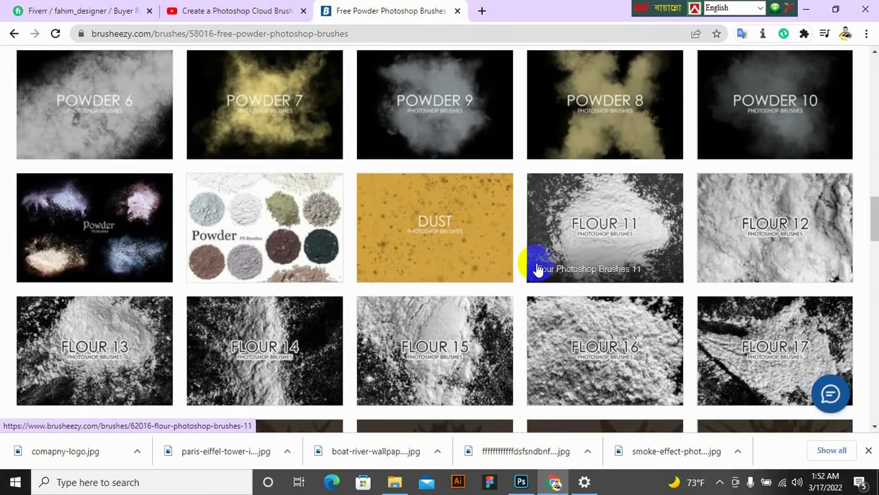
{"action": "scroll", "coordinate": [640, 260], "scroll_direction": "up", "scroll_amount": 2}
{"action": "left_click", "coordinate": [750, 252]}
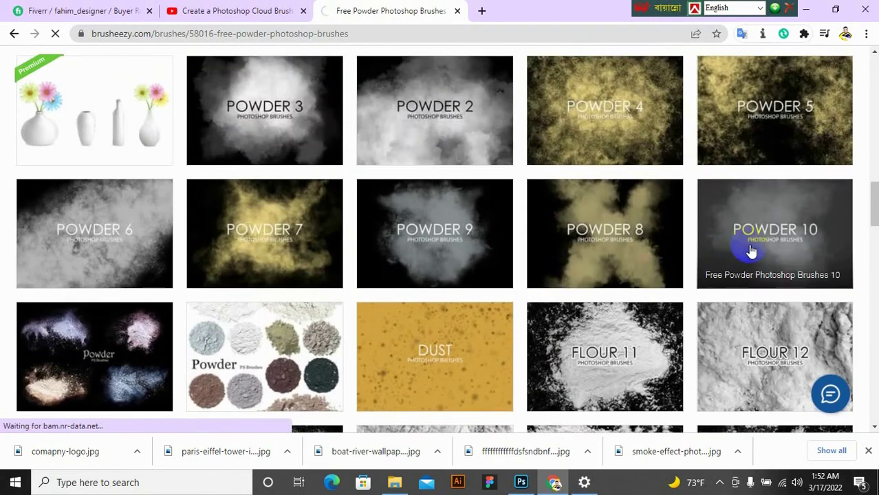
- Browse the Powder 10 page and close the ad beside the download area
{"action": "scroll", "coordinate": [505, 261], "scroll_direction": "down", "scroll_amount": 2}
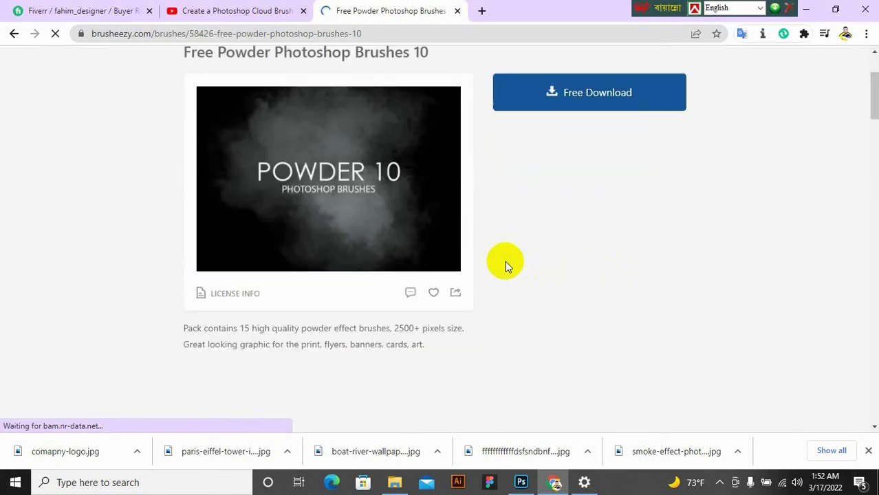
{"action": "scroll", "coordinate": [505, 260], "scroll_direction": "down", "scroll_amount": 8}
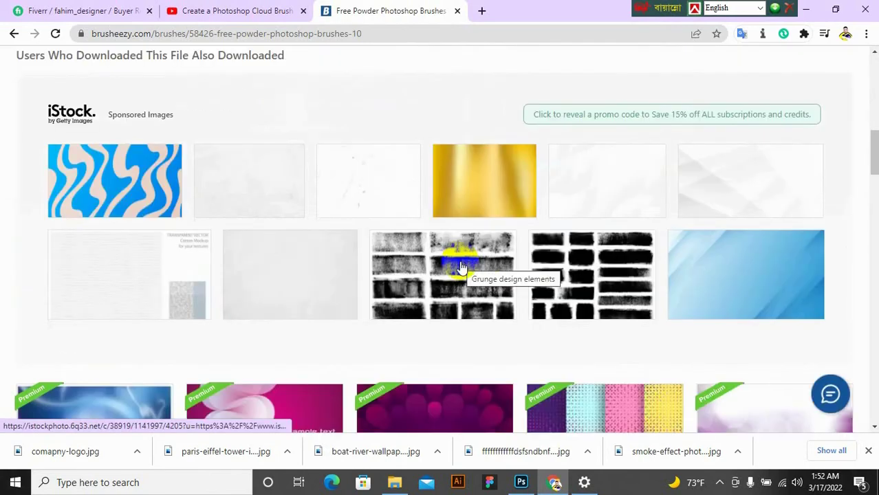
{"action": "scroll", "coordinate": [440, 270], "scroll_direction": "down", "scroll_amount": 3}
{"action": "scroll", "coordinate": [437, 272], "scroll_direction": "down", "scroll_amount": 1}
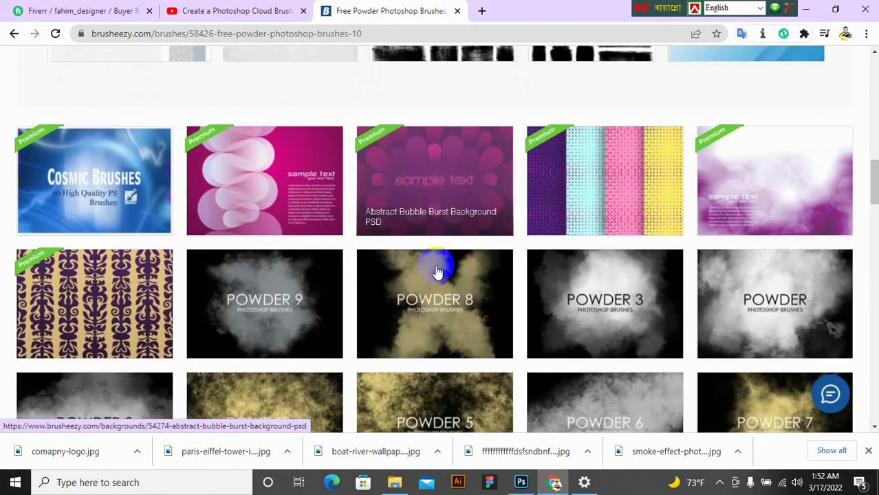
{"action": "scroll", "coordinate": [777, 299], "scroll_direction": "up", "scroll_amount": 4}
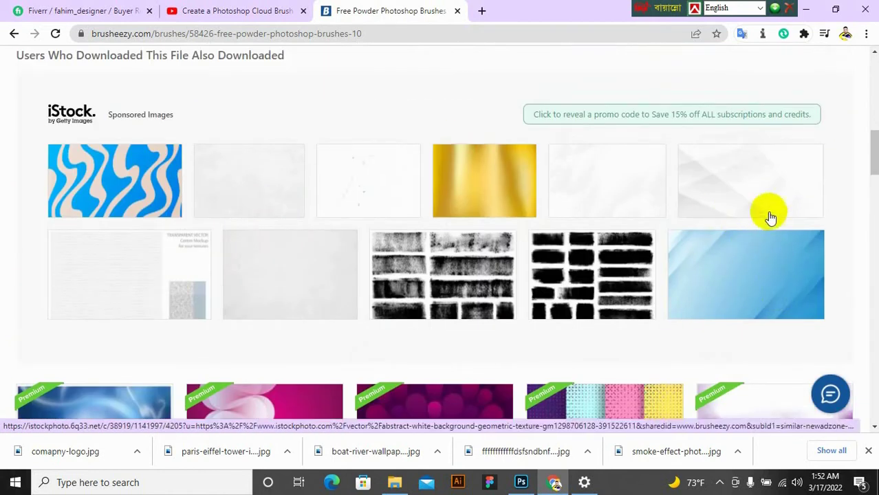
{"action": "scroll", "coordinate": [623, 202], "scroll_direction": "down", "scroll_amount": 4}
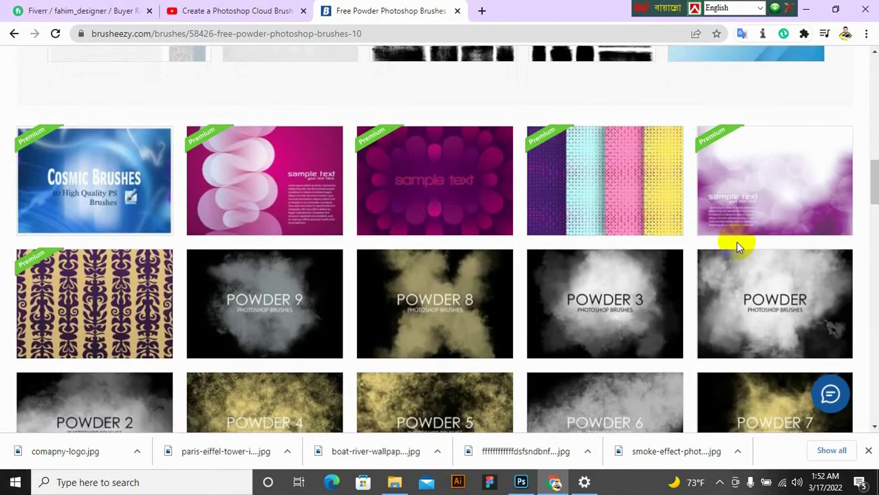
{"action": "scroll", "coordinate": [737, 246], "scroll_direction": "down", "scroll_amount": 4}
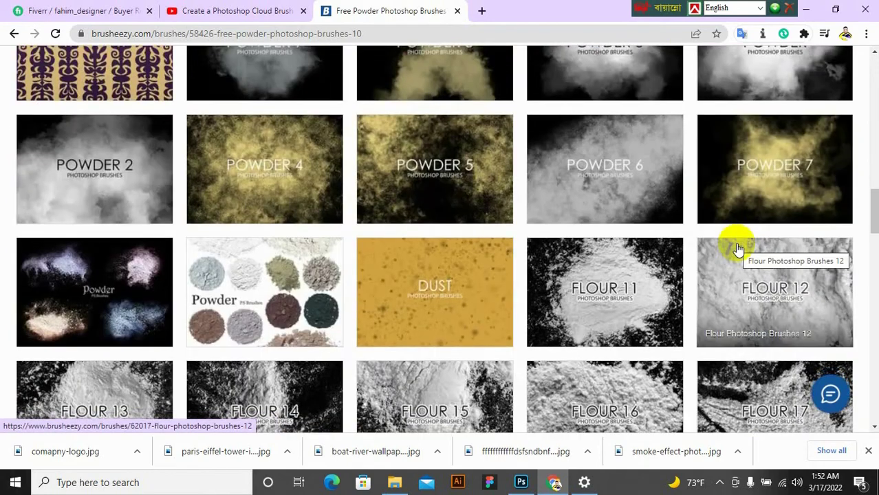
{"action": "scroll", "coordinate": [738, 249], "scroll_direction": "down", "scroll_amount": 5}
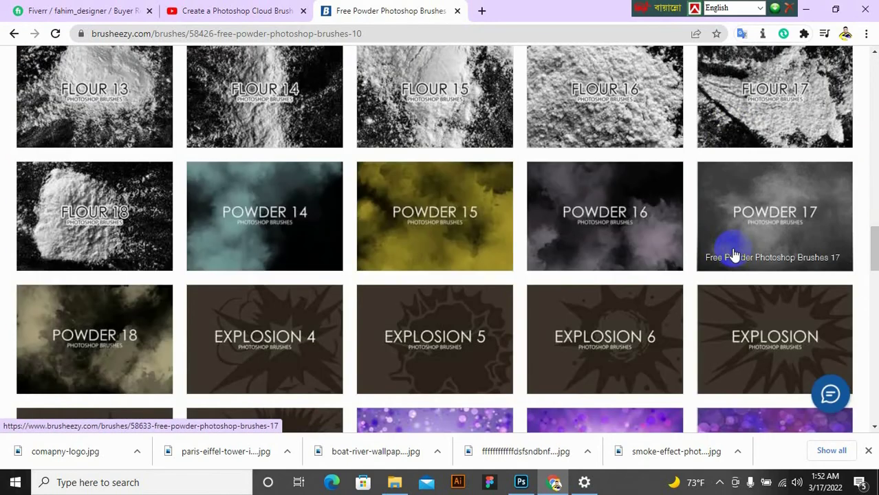
{"action": "scroll", "coordinate": [734, 255], "scroll_direction": "down", "scroll_amount": 4}
{"action": "scroll", "coordinate": [731, 252], "scroll_direction": "down", "scroll_amount": 10}
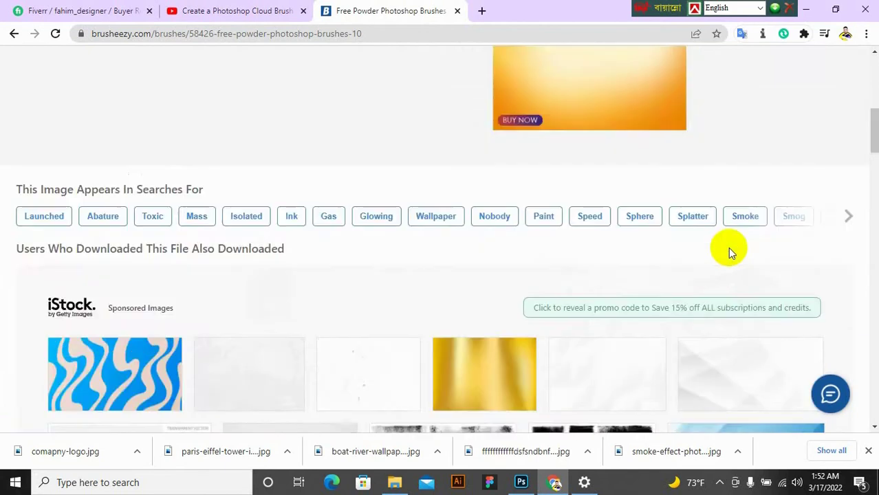
{"action": "scroll", "coordinate": [728, 247], "scroll_direction": "up", "scroll_amount": 15}
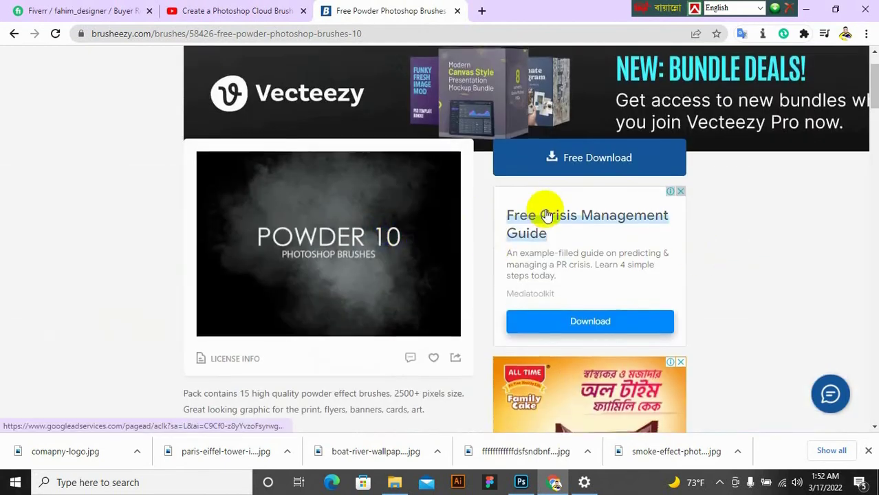
{"action": "scroll", "coordinate": [547, 216], "scroll_direction": "up", "scroll_amount": 1}
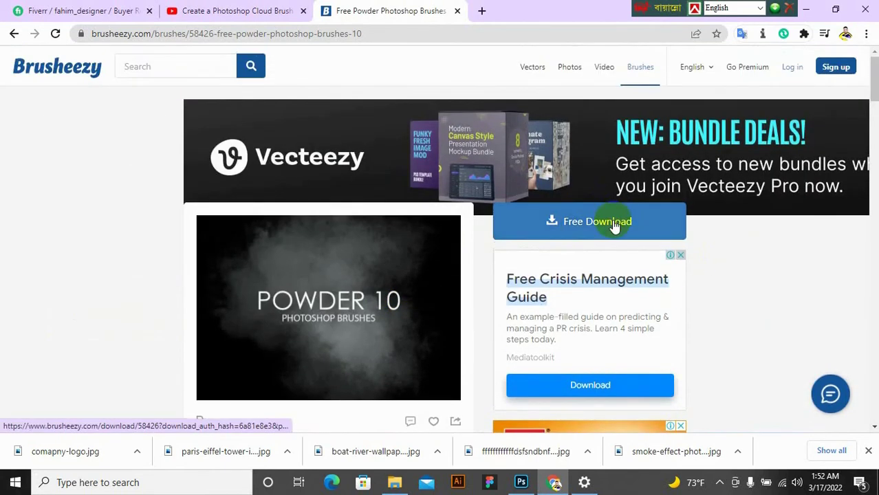
{"action": "left_click", "coordinate": [682, 255]}
- Download the Powder 10 brush pack as a zip and close the countdown dialog
{"action": "scroll", "coordinate": [488, 233], "scroll_direction": "down", "scroll_amount": 1}
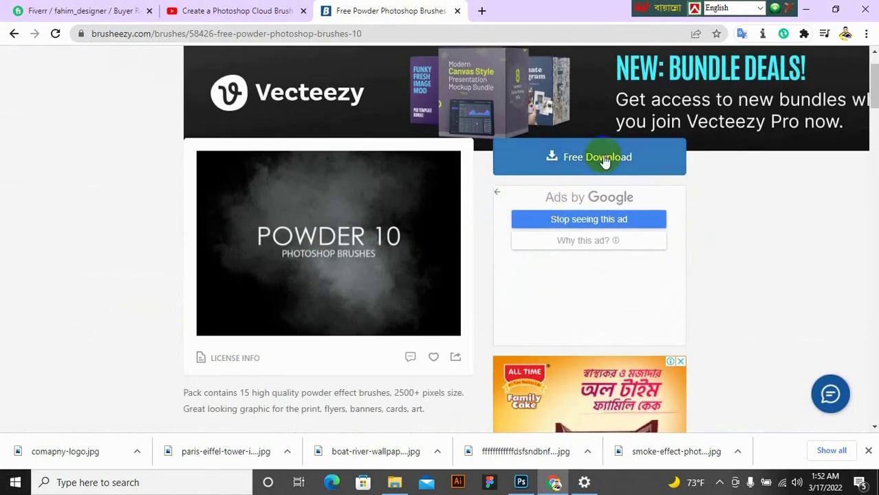
{"action": "left_click", "coordinate": [605, 158]}
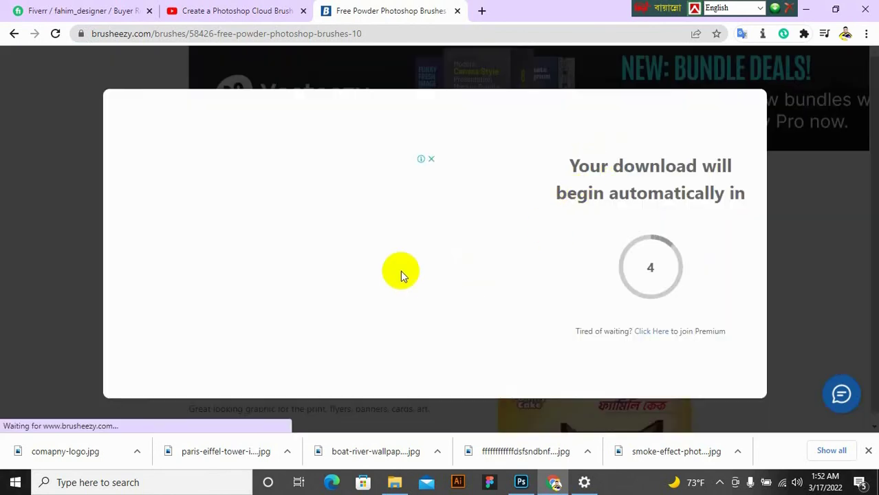
{"action": "left_click", "coordinate": [432, 160]}
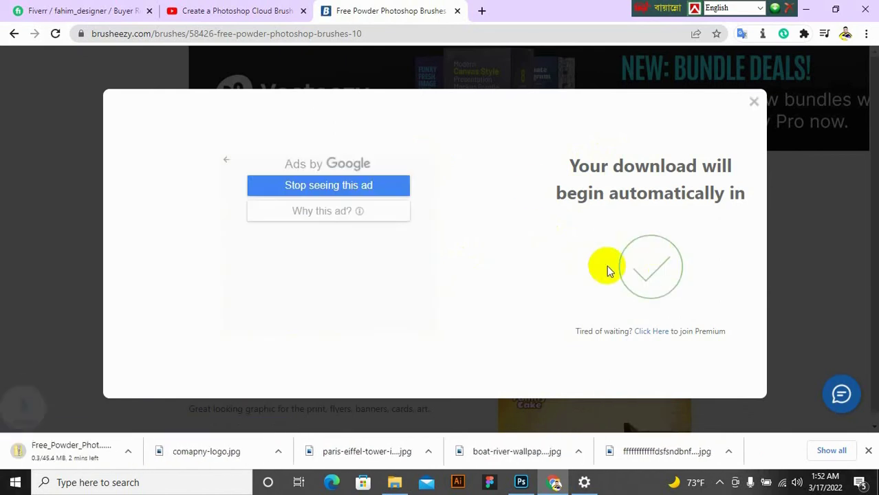
{"action": "left_click", "coordinate": [71, 449]}
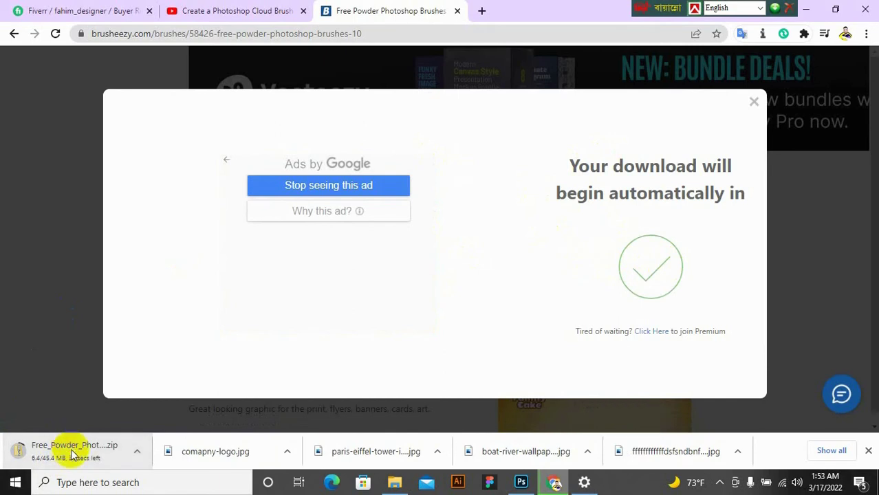
{"action": "left_click", "coordinate": [755, 104]}
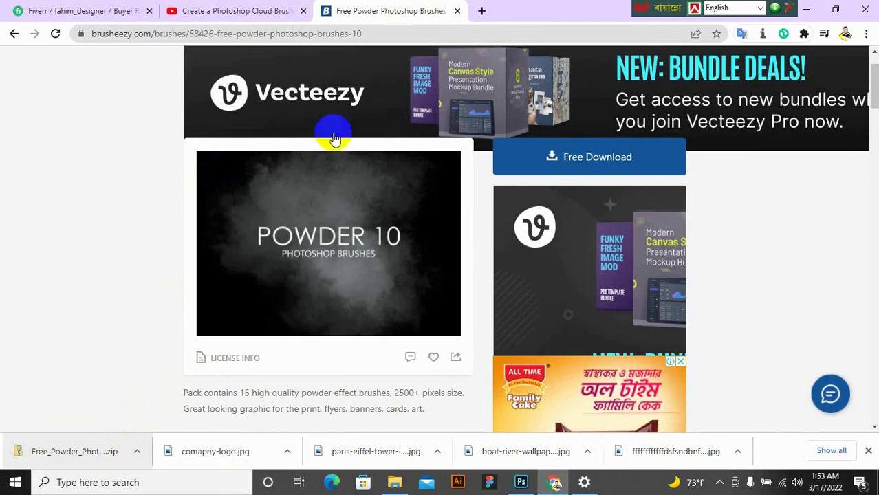
- Extract the Free_Powder_Photoshop_Brushes_10 zip in Downloads, then return to Photoshop
{"action": "left_click", "coordinate": [818, 10]}
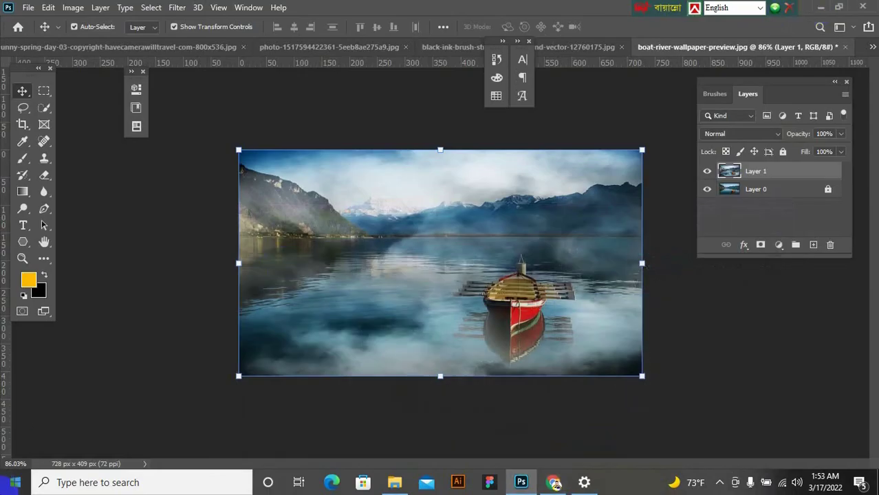
{"action": "left_click", "coordinate": [394, 485]}
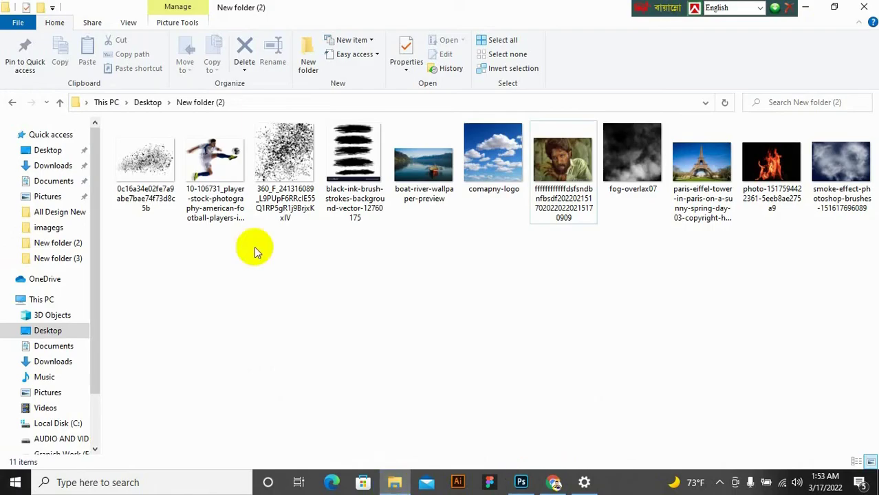
{"action": "left_click", "coordinate": [50, 169]}
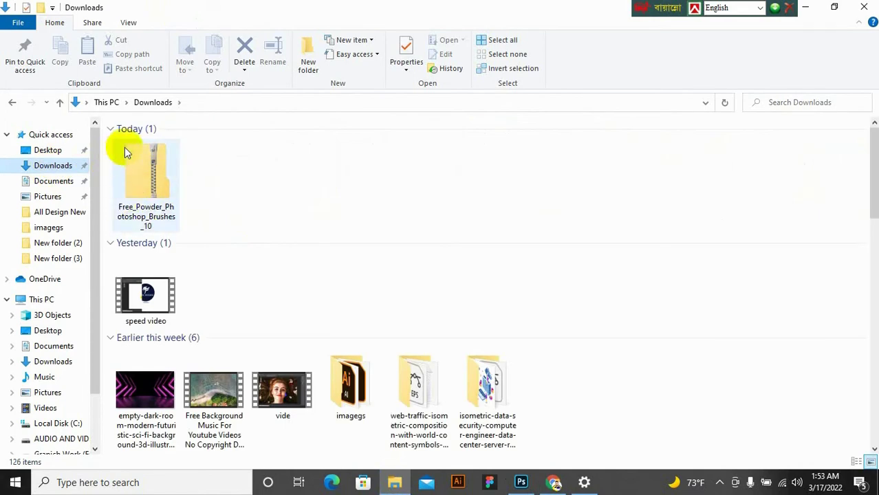
{"action": "right_click", "coordinate": [142, 181]}
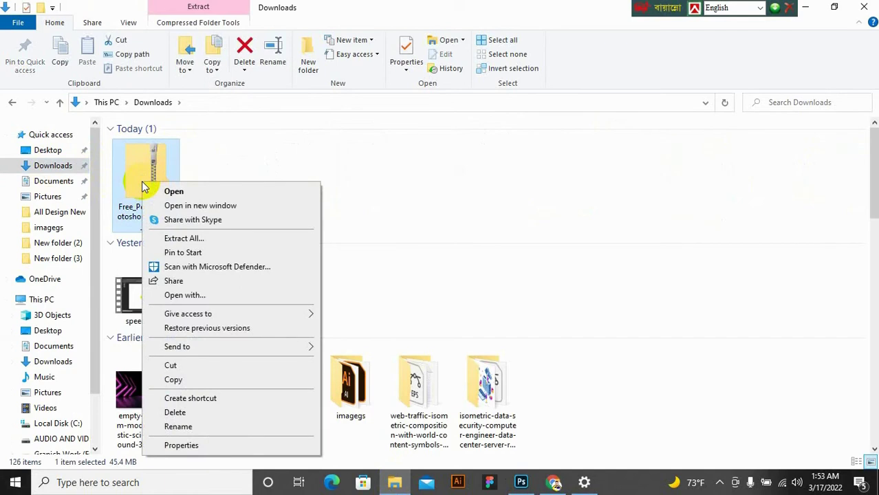
{"action": "left_click", "coordinate": [249, 242]}
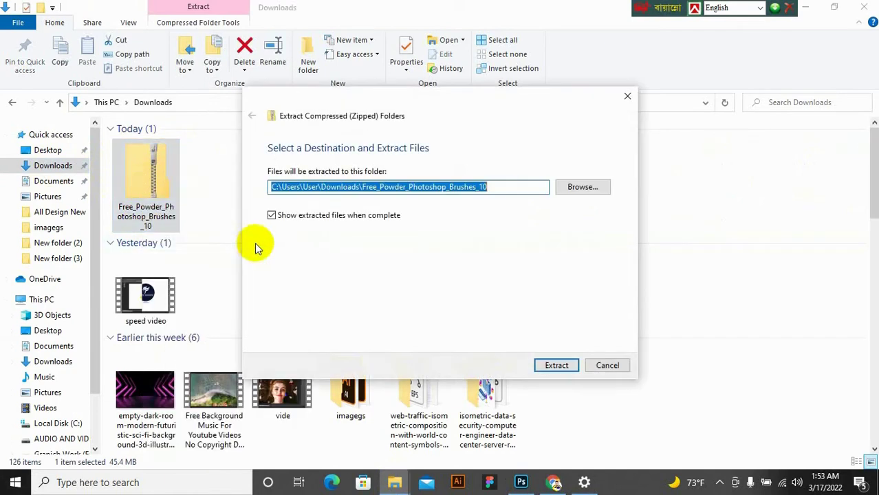
{"action": "left_click", "coordinate": [559, 366]}
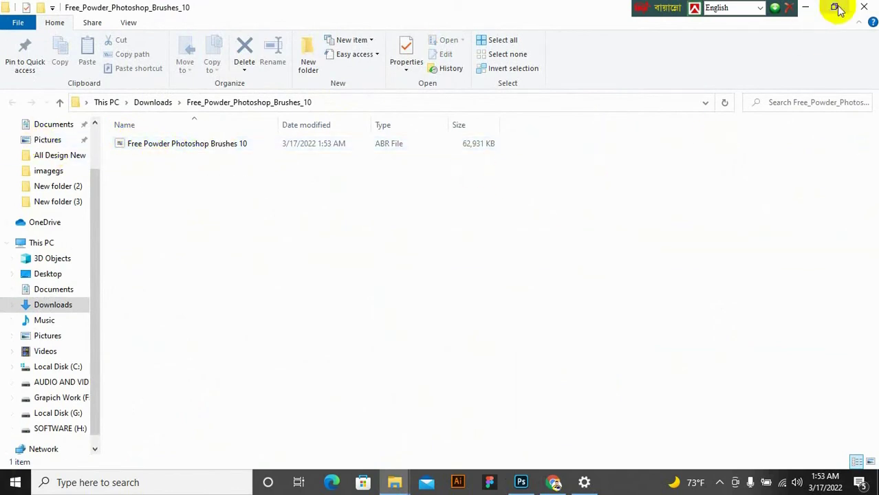
{"action": "left_click", "coordinate": [864, 7]}
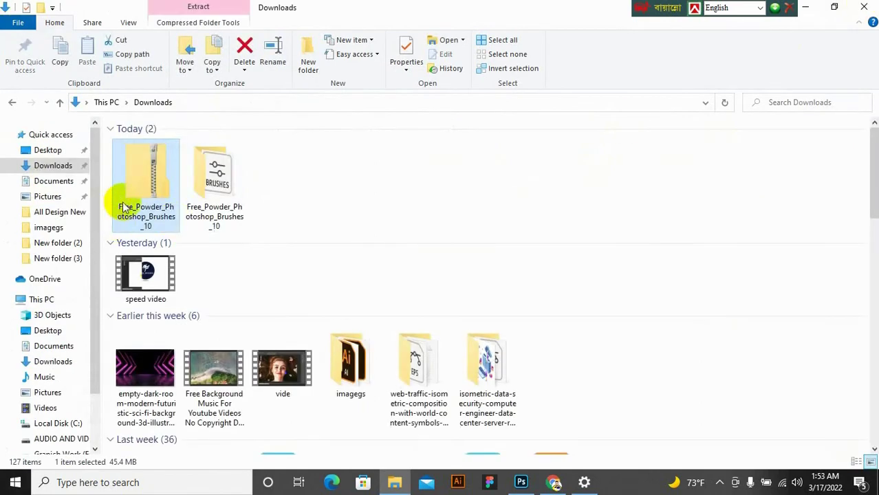
{"action": "left_click", "coordinate": [521, 482]}
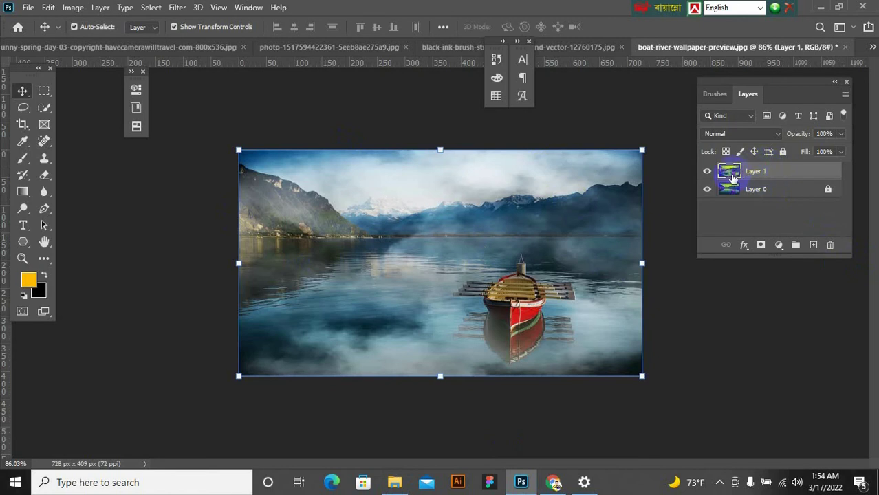
- Hide the fog overlay on Layer 1, select Layer 0, and pick the Brush tool
{"action": "left_click", "coordinate": [710, 173]}
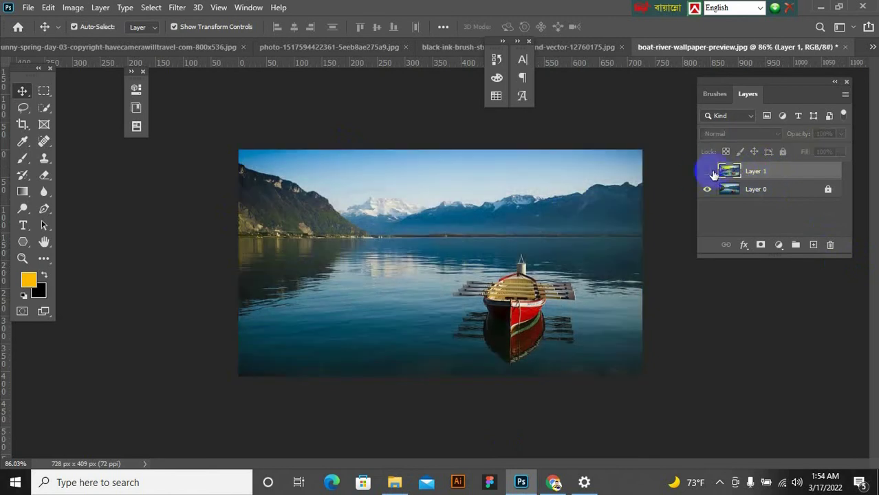
{"action": "left_click", "coordinate": [709, 172]}
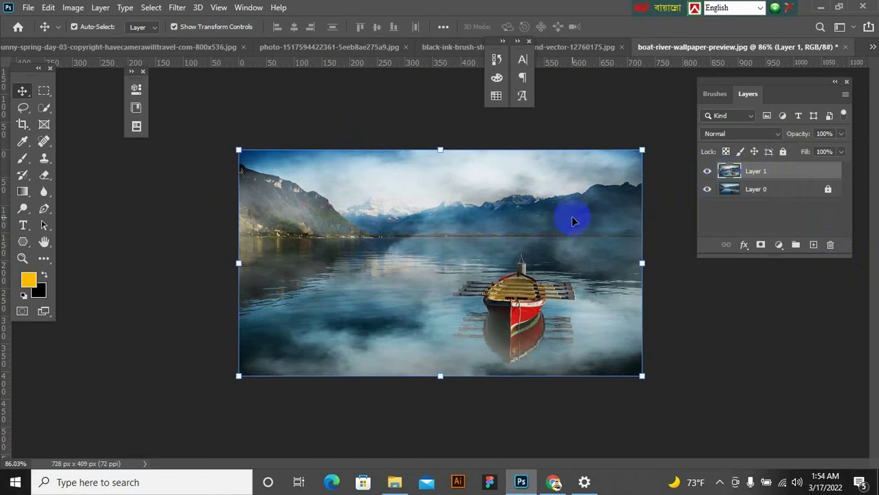
{"action": "left_click", "coordinate": [708, 174]}
{"action": "left_click", "coordinate": [737, 190]}
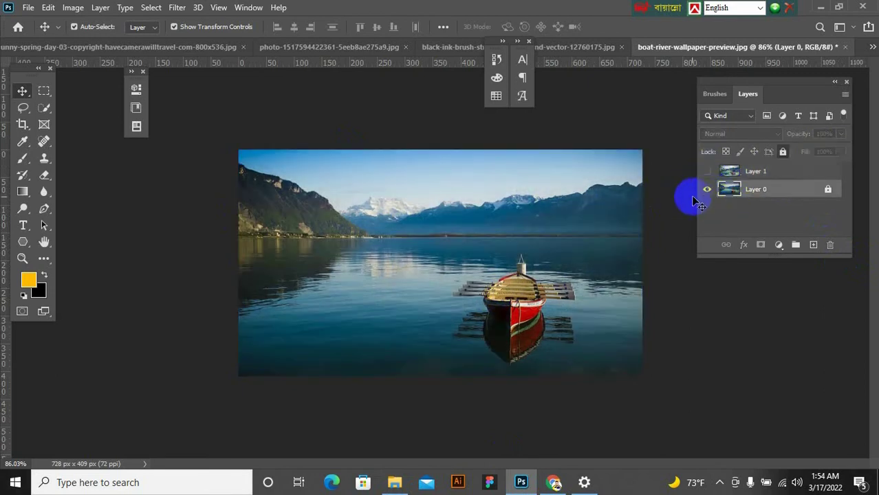
{"action": "left_click", "coordinate": [29, 8]}
{"action": "left_click", "coordinate": [258, 140]}
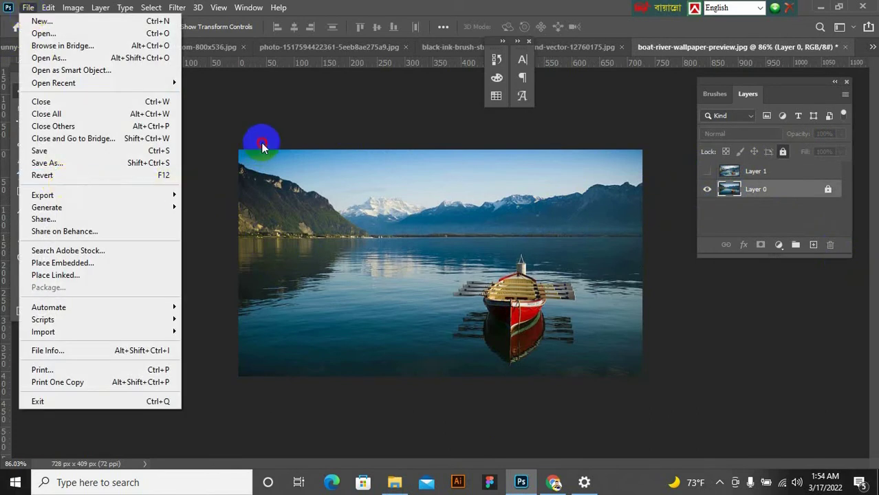
{"action": "left_click", "coordinate": [24, 159]}
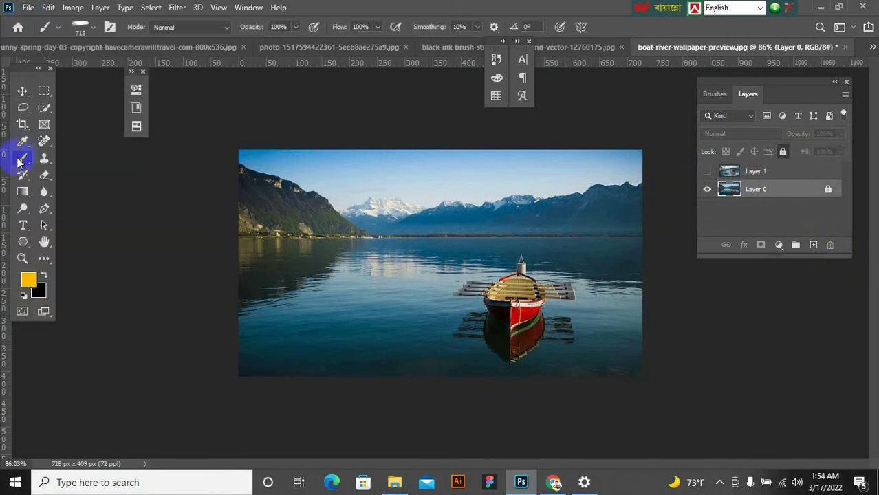
- Keep the standard Brush tool and start Import Brushes from the preset options menu
{"action": "right_click", "coordinate": [24, 164]}
{"action": "left_click", "coordinate": [73, 157]}
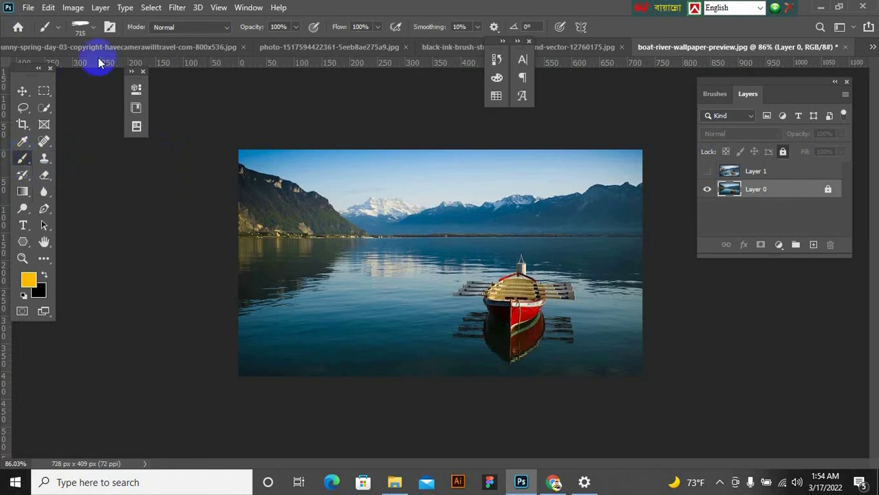
{"action": "left_click", "coordinate": [94, 30]}
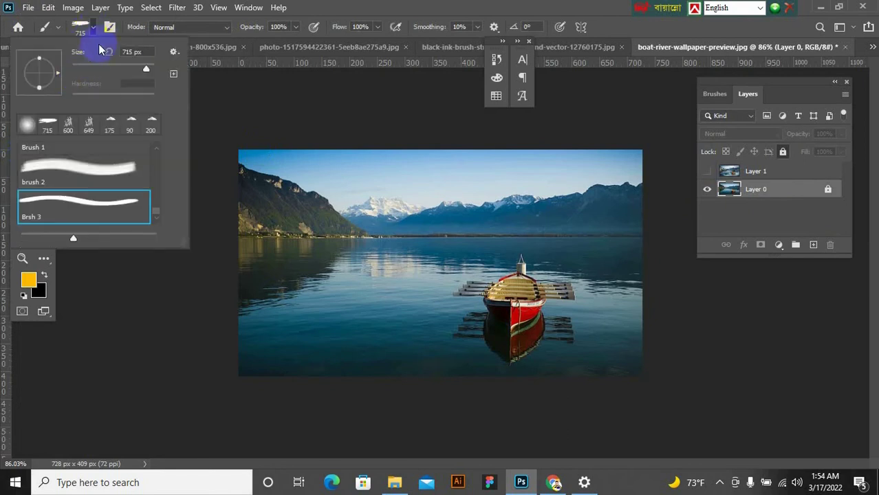
{"action": "left_click", "coordinate": [175, 55]}
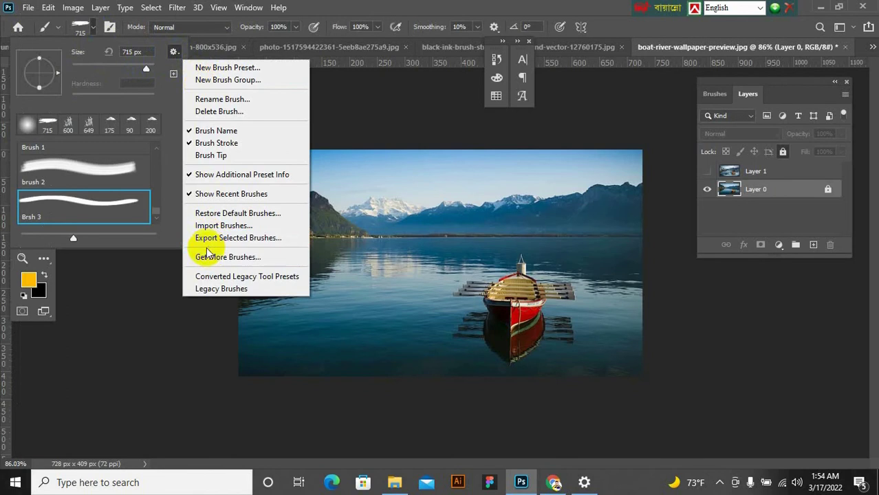
{"action": "left_click", "coordinate": [238, 231]}
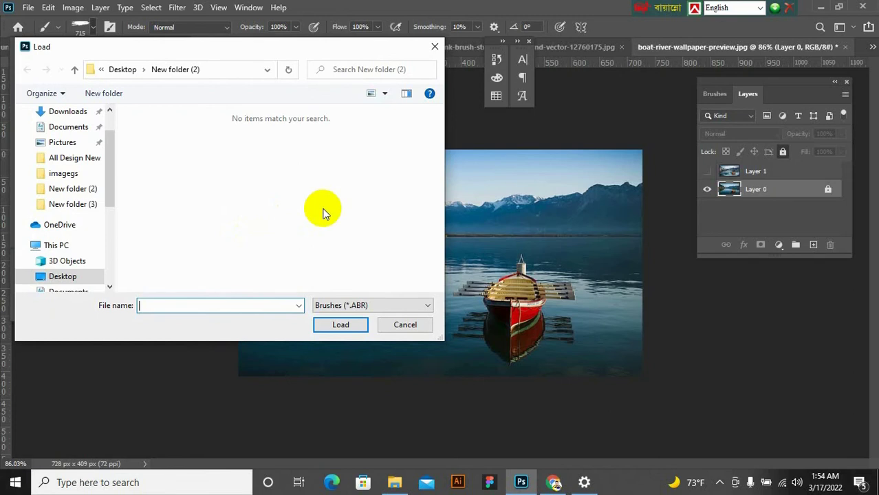
- Load the Free Powder Photoshop Brushes 10 ABR file from the Downloads folder
{"action": "left_click", "coordinate": [114, 164]}
{"action": "left_click_drag", "start_coordinate": [112, 159], "coordinate": [108, 138]}
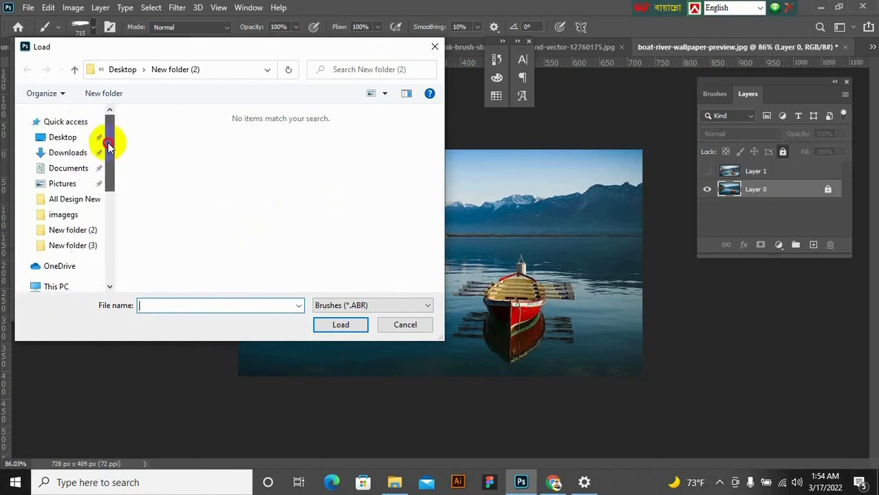
{"action": "left_click", "coordinate": [68, 155]}
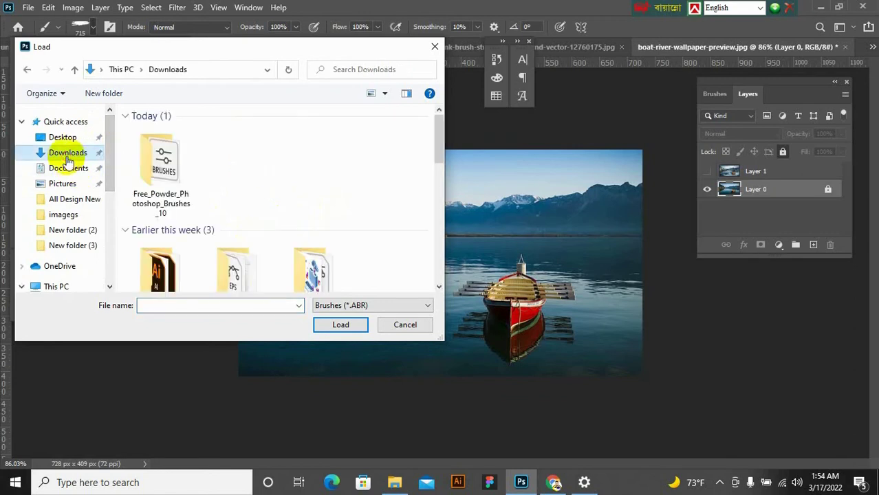
{"action": "left_click", "coordinate": [167, 164]}
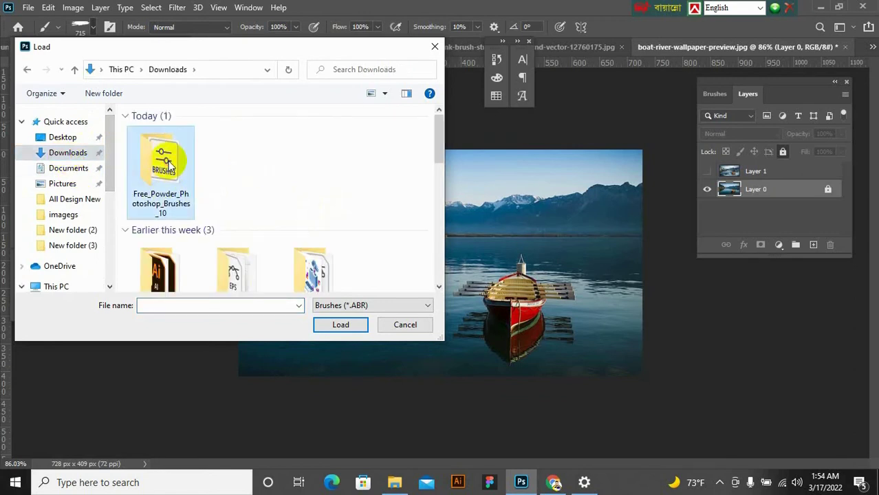
{"action": "double_click", "coordinate": [169, 162]}
{"action": "left_click", "coordinate": [182, 131]}
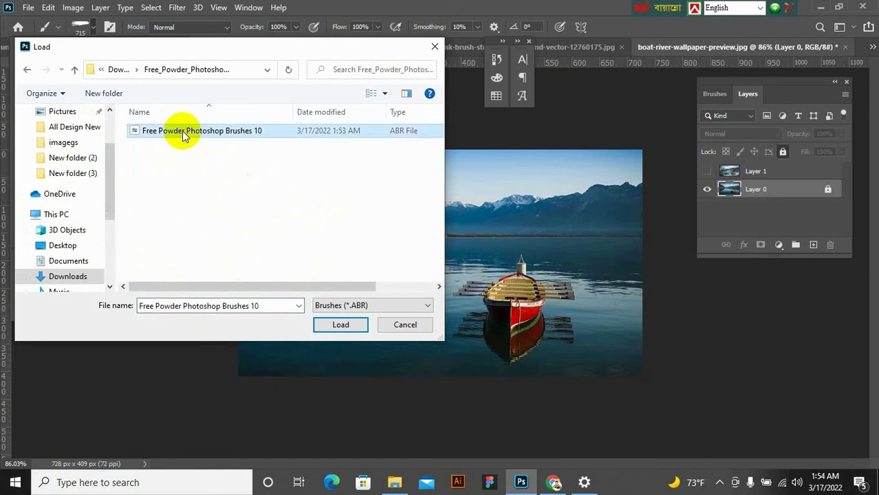
{"action": "left_click", "coordinate": [340, 322]}
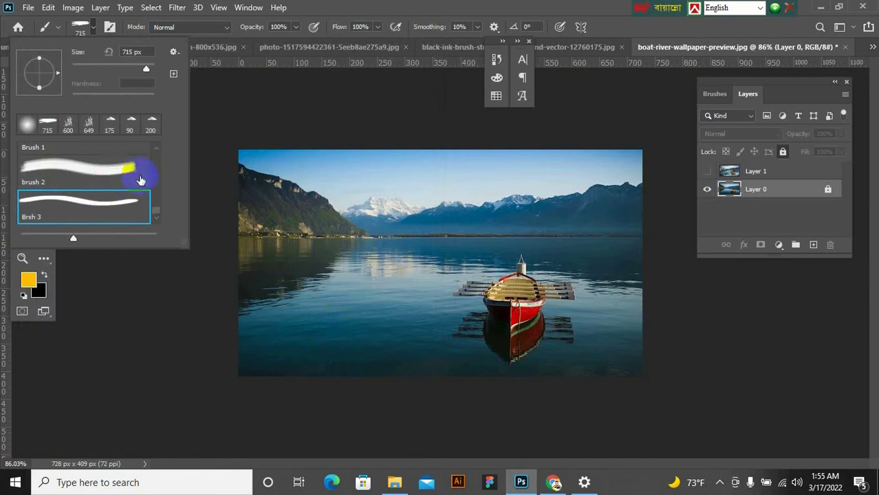
- Expand the Free Powder Photoshop Brushes group and pick the po15 brush
{"action": "scroll", "coordinate": [156, 208], "scroll_direction": "down", "scroll_amount": 2}
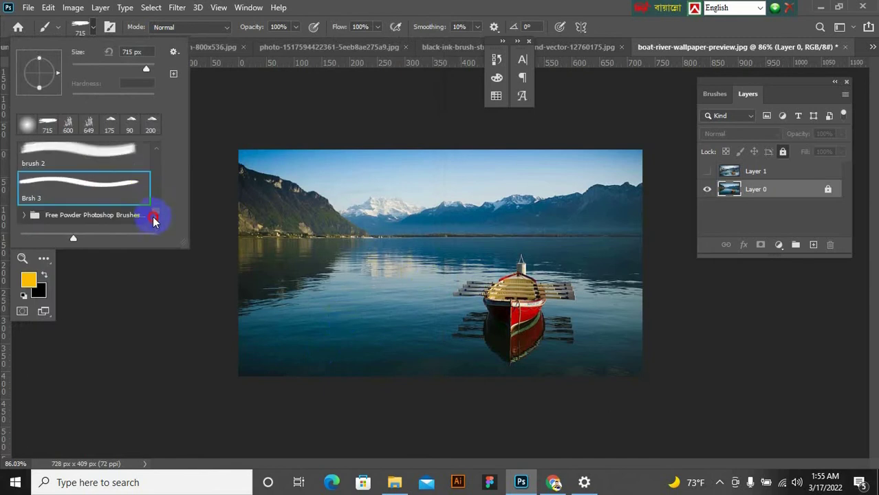
{"action": "left_click", "coordinate": [25, 215]}
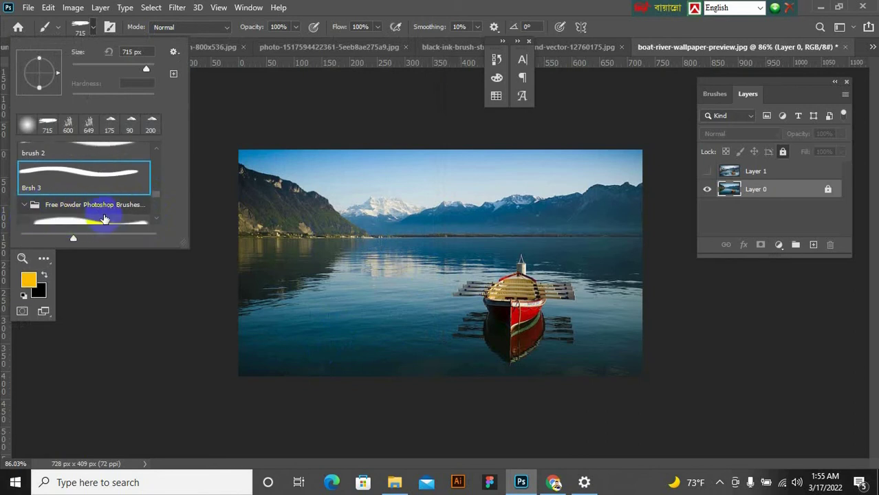
{"action": "scroll", "coordinate": [104, 217], "scroll_direction": "down", "scroll_amount": 3}
{"action": "scroll", "coordinate": [111, 214], "scroll_direction": "down", "scroll_amount": 6}
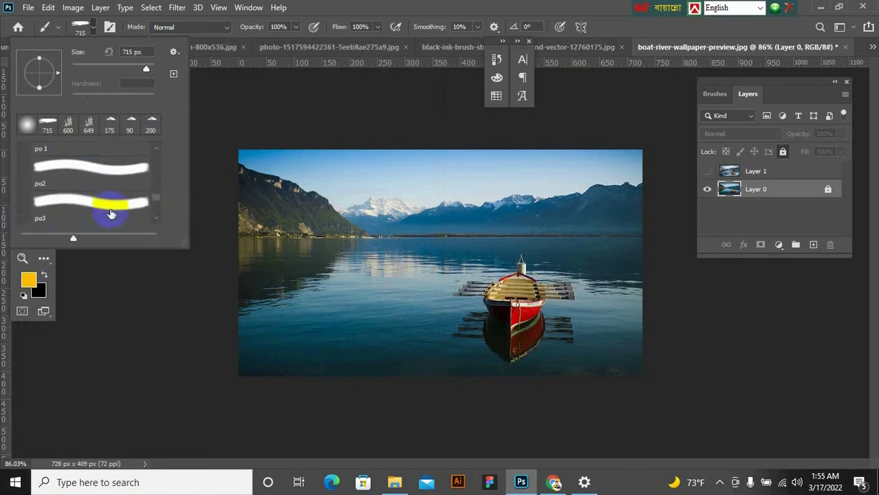
{"action": "scroll", "coordinate": [111, 214], "scroll_direction": "down", "scroll_amount": 8}
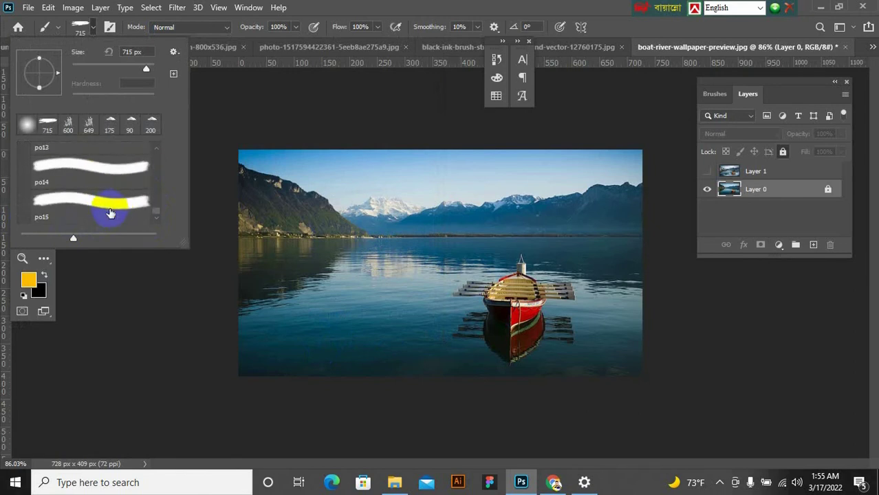
{"action": "left_click", "coordinate": [111, 214]}
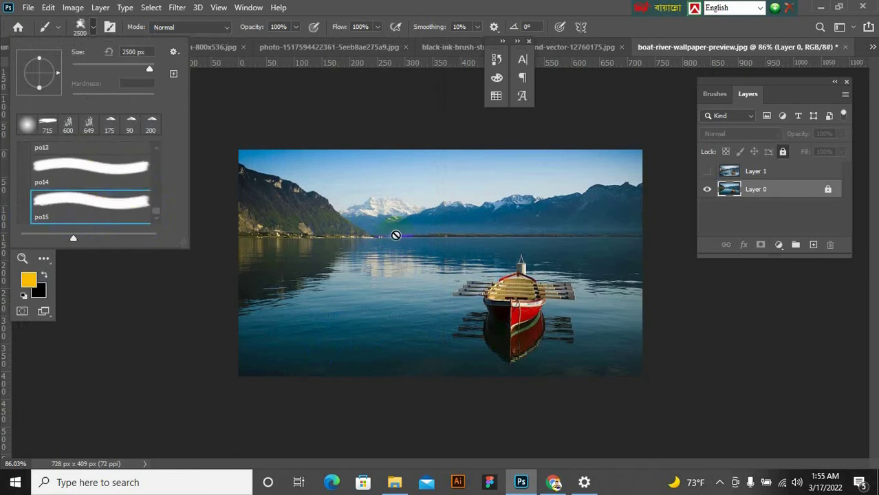
- Add a new layer, shrink the brush, paint a yellow powder stroke, then undo it
{"action": "left_click", "coordinate": [813, 245]}
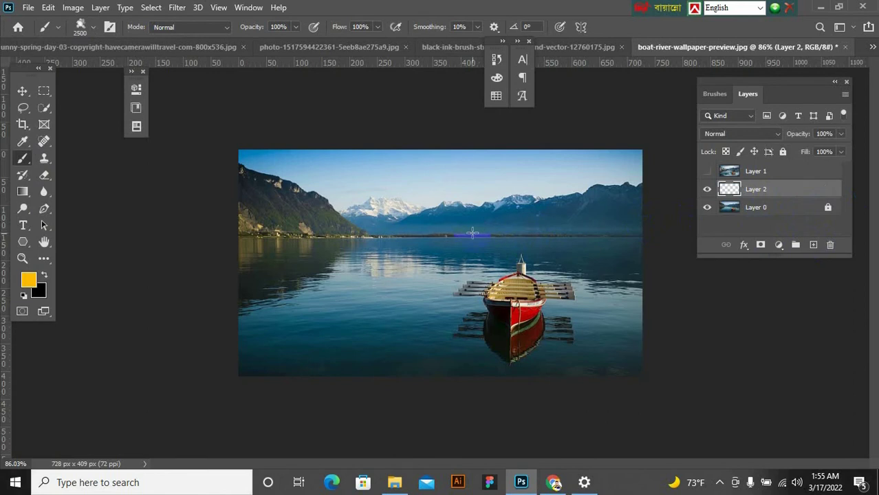
{"action": "left_click", "coordinate": [94, 27]}
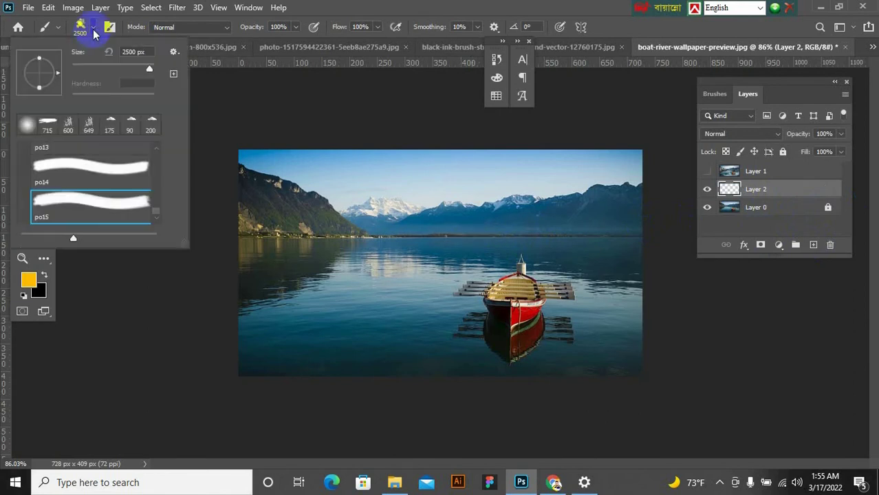
{"action": "mouse_move", "coordinate": [147, 69]}
{"action": "left_mouse_down"}
{"action": "mouse_move", "coordinate": [104, 72]}
{"action": "mouse_move", "coordinate": [142, 68]}
{"action": "left_mouse_up"}
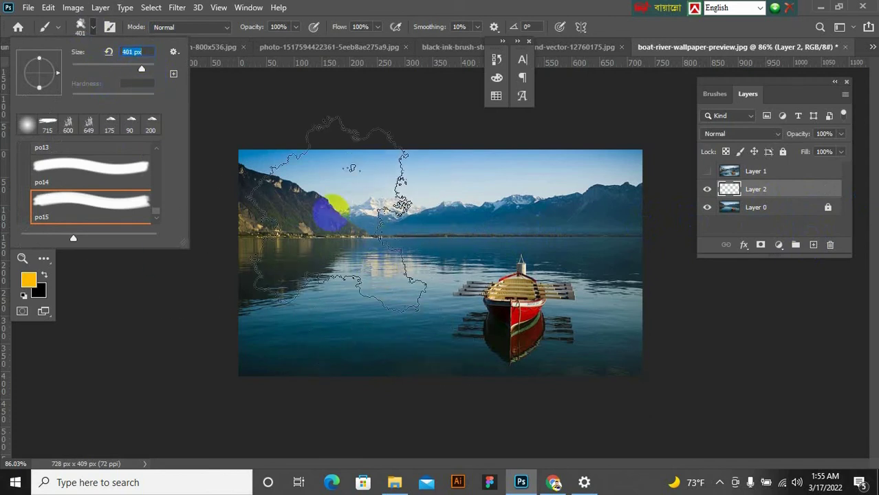
{"action": "mouse_move", "coordinate": [361, 203]}
{"action": "left_mouse_down"}
{"action": "mouse_move", "coordinate": [359, 226]}
{"action": "mouse_move", "coordinate": [373, 230]}
{"action": "left_mouse_up"}
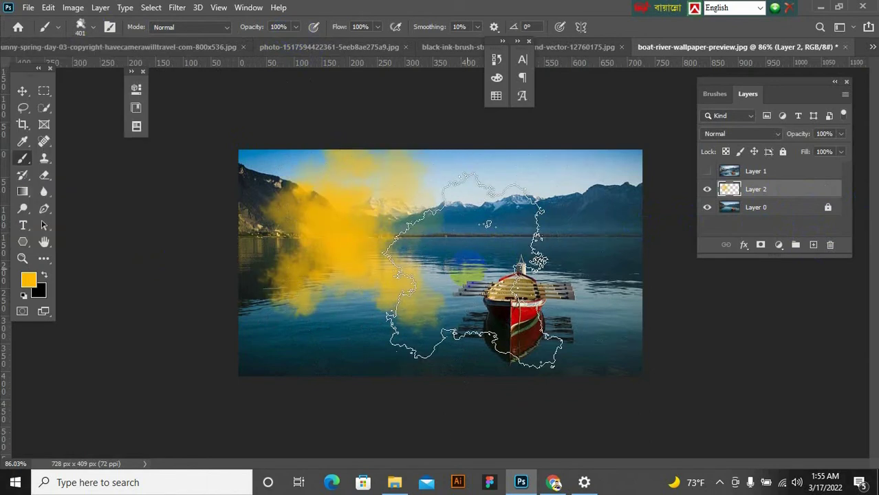
{"action": "key", "text": "ctrl+z"}
{"action": "key", "text": "ctrl+z"}
- Set white as paint colour, lower brush opacity and flow to 59%, and select Layer 2
{"action": "left_click", "coordinate": [28, 279]}
{"action": "left_click", "coordinate": [543, 248]}
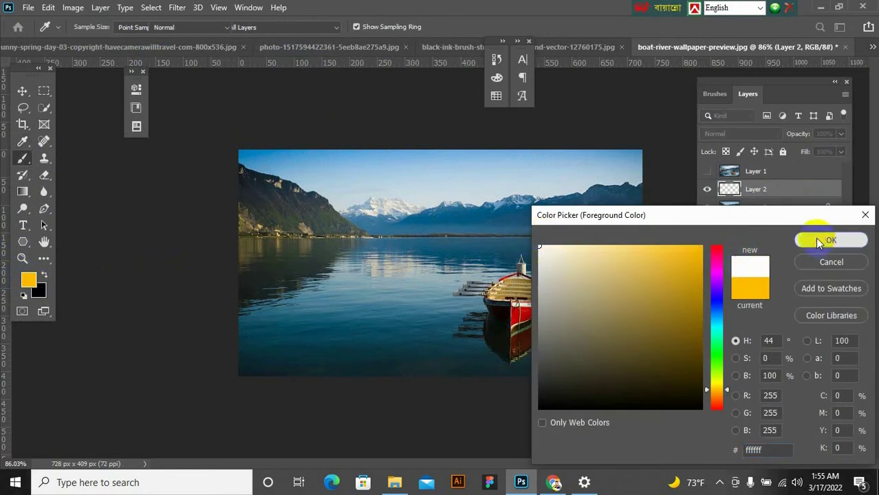
{"action": "left_click", "coordinate": [816, 238]}
{"action": "left_click", "coordinate": [295, 26]}
{"action": "left_click_drag", "start_coordinate": [294, 43], "coordinate": [273, 42]}
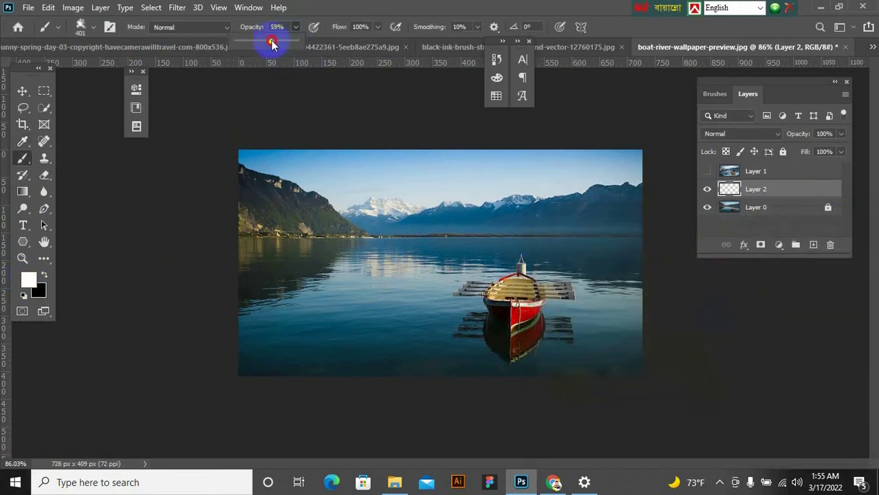
{"action": "left_click", "coordinate": [378, 27]}
{"action": "left_click_drag", "start_coordinate": [379, 43], "coordinate": [354, 43]}
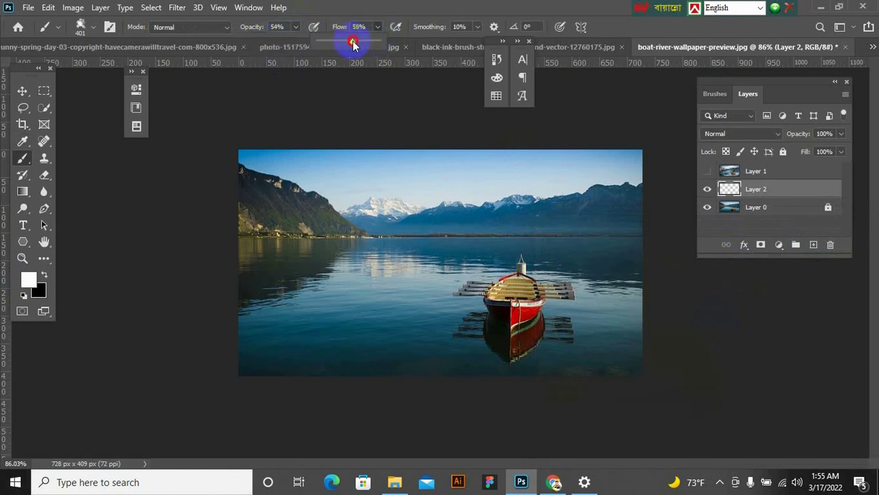
{"action": "left_click", "coordinate": [780, 191]}
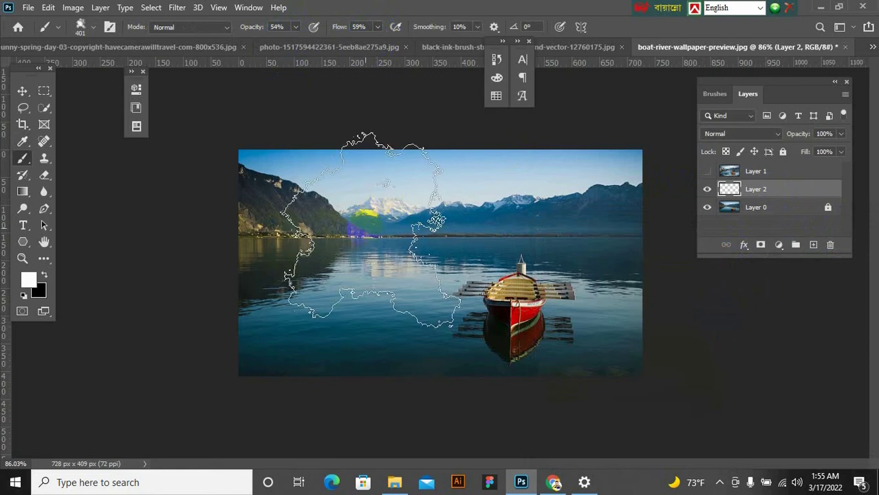
- Test a faint white powder stamp, undo it, and raise brush opacity to 59%
{"action": "left_click", "coordinate": [372, 210]}
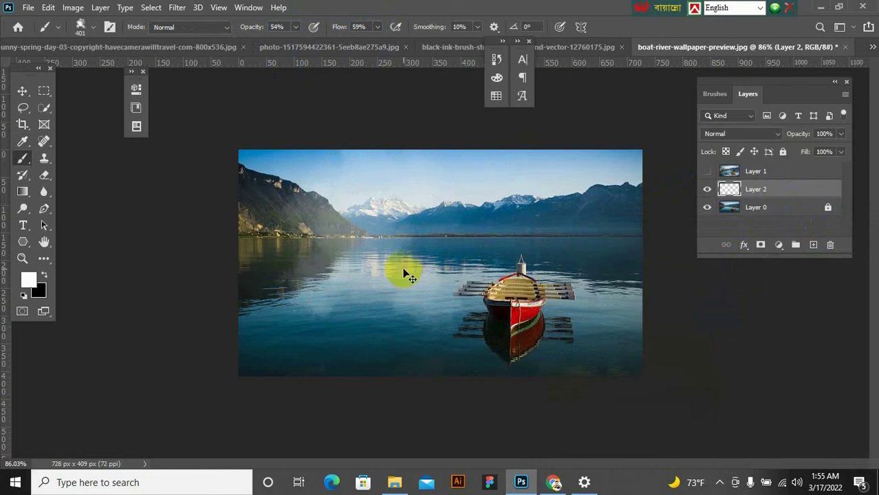
{"action": "key", "text": "ctrl+z"}
{"action": "left_click", "coordinate": [294, 27]}
{"action": "left_click_drag", "start_coordinate": [295, 41], "coordinate": [298, 41]}
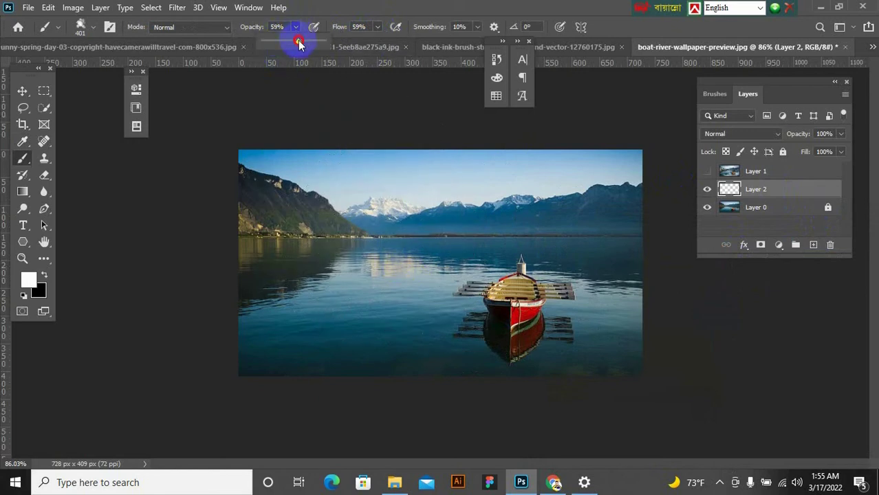
{"action": "left_click", "coordinate": [378, 28]}
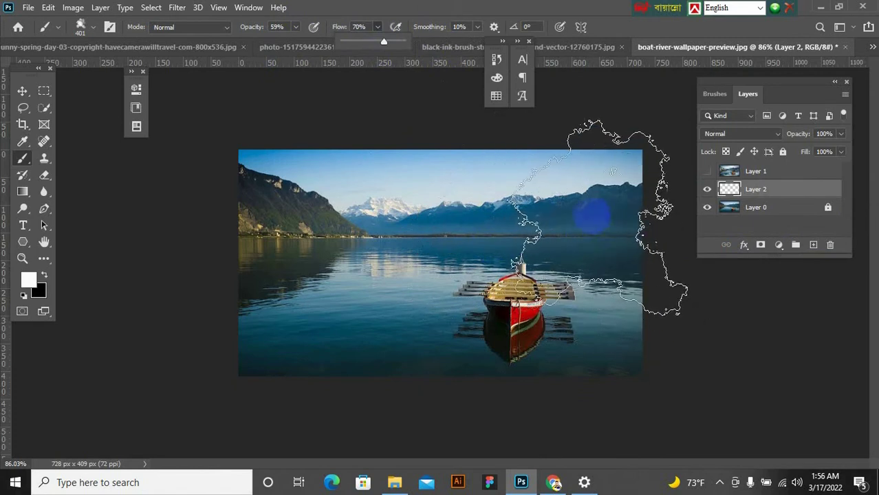
- Brush white fog across the right side, mountains and lake, undoing strokes over the boat
{"action": "left_click", "coordinate": [593, 209]}
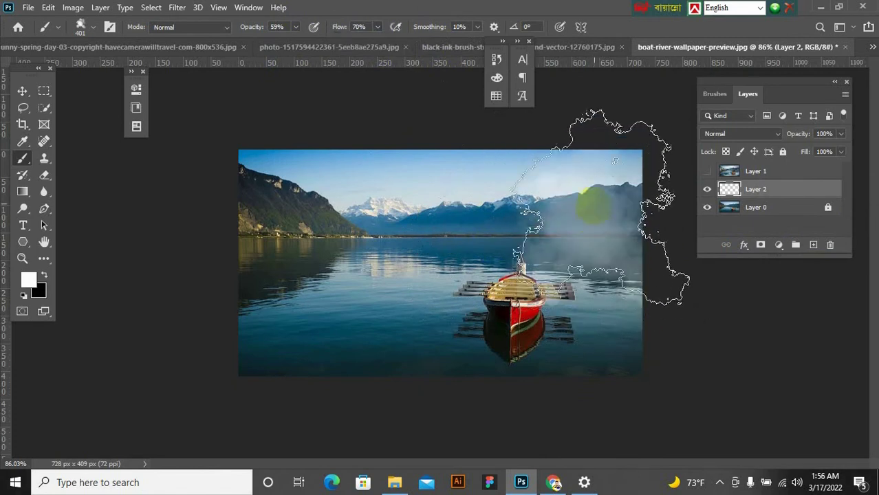
{"action": "left_click_drag", "start_coordinate": [516, 196], "coordinate": [299, 180]}
{"action": "mouse_move", "coordinate": [227, 274]}
{"action": "left_mouse_down"}
{"action": "mouse_move", "coordinate": [249, 308]}
{"action": "mouse_move", "coordinate": [478, 372]}
{"action": "mouse_move", "coordinate": [639, 384]}
{"action": "mouse_move", "coordinate": [646, 368]}
{"action": "mouse_move", "coordinate": [634, 366]}
{"action": "mouse_move", "coordinate": [639, 140]}
{"action": "mouse_move", "coordinate": [670, 91]}
{"action": "mouse_move", "coordinate": [692, 203]}
{"action": "left_mouse_up"}
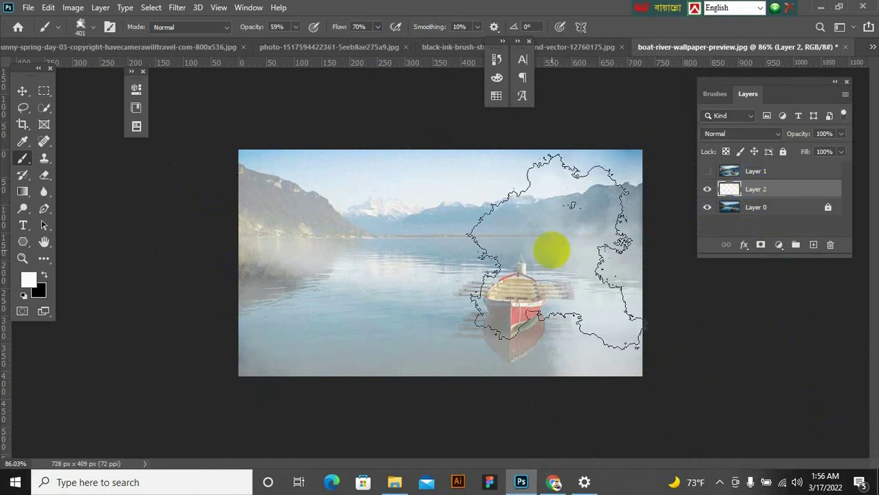
{"action": "left_click", "coordinate": [712, 383]}
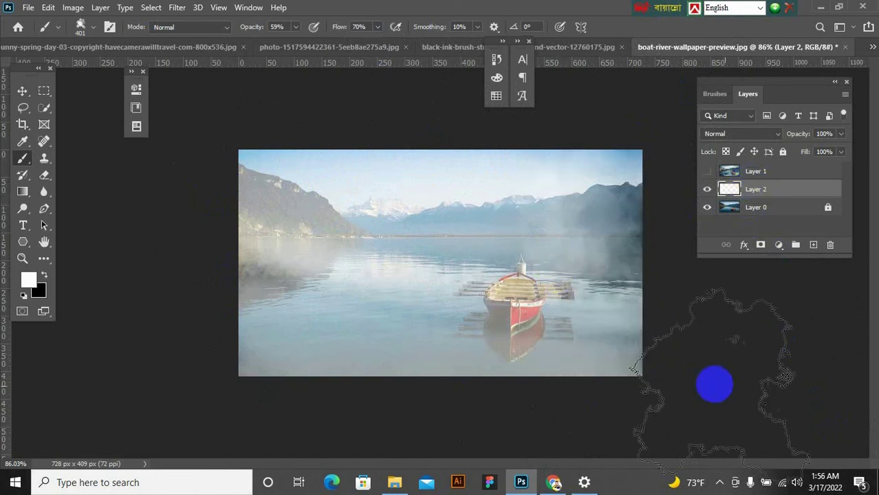
{"action": "key", "text": "ctrl+z"}
{"action": "key", "text": "ctrl+z"}
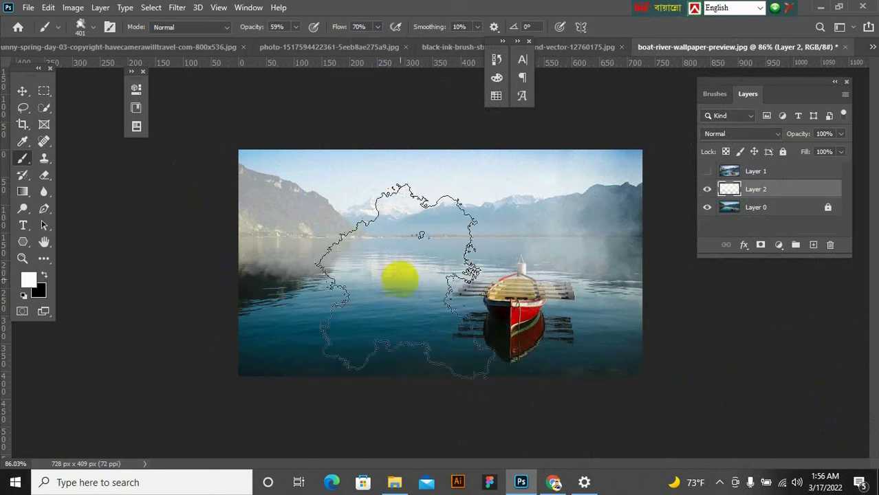
{"action": "mouse_move", "coordinate": [281, 196]}
{"action": "left_mouse_down"}
{"action": "mouse_move", "coordinate": [306, 319]}
{"action": "mouse_move", "coordinate": [306, 247]}
{"action": "mouse_move", "coordinate": [318, 227]}
{"action": "mouse_move", "coordinate": [328, 310]}
{"action": "mouse_move", "coordinate": [410, 176]}
{"action": "mouse_move", "coordinate": [580, 241]}
{"action": "mouse_move", "coordinate": [697, 212]}
{"action": "mouse_move", "coordinate": [407, 323]}
{"action": "mouse_move", "coordinate": [607, 349]}
{"action": "left_mouse_up"}
{"action": "key", "text": "ctrl+z"}
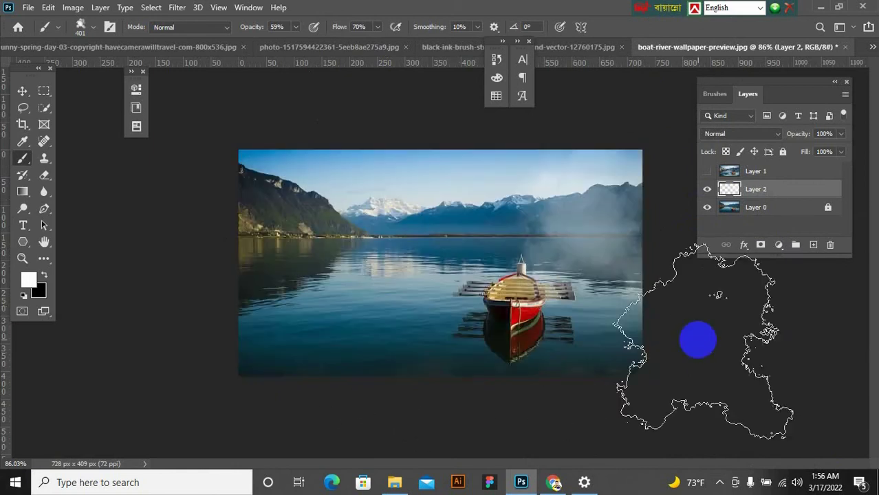
{"action": "key", "text": "ctrl+z"}
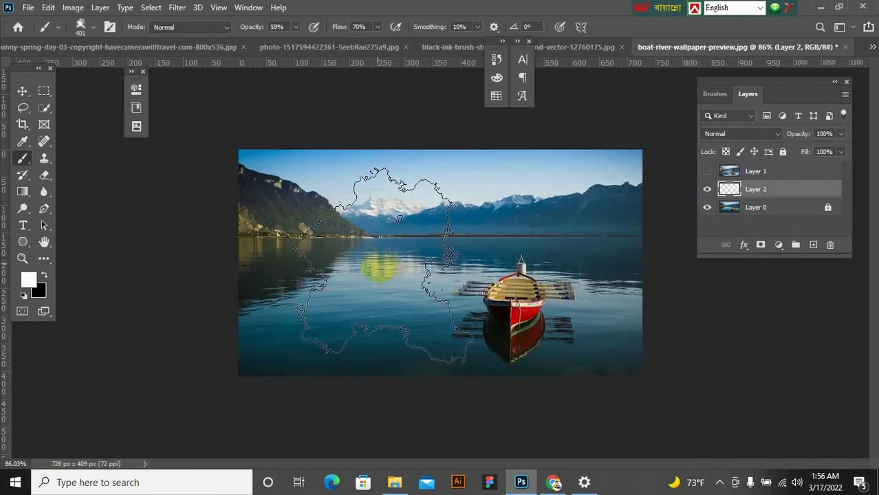
- Haze the left lake and mountain slope with a 300 px brush, undoing the lower-left stroke
{"action": "mouse_move", "coordinate": [319, 260]}
{"action": "left_mouse_down"}
{"action": "mouse_move", "coordinate": [279, 343]}
{"action": "mouse_move", "coordinate": [319, 361]}
{"action": "mouse_move", "coordinate": [314, 345]}
{"action": "mouse_move", "coordinate": [364, 357]}
{"action": "mouse_move", "coordinate": [581, 340]}
{"action": "mouse_move", "coordinate": [594, 298]}
{"action": "left_mouse_up"}
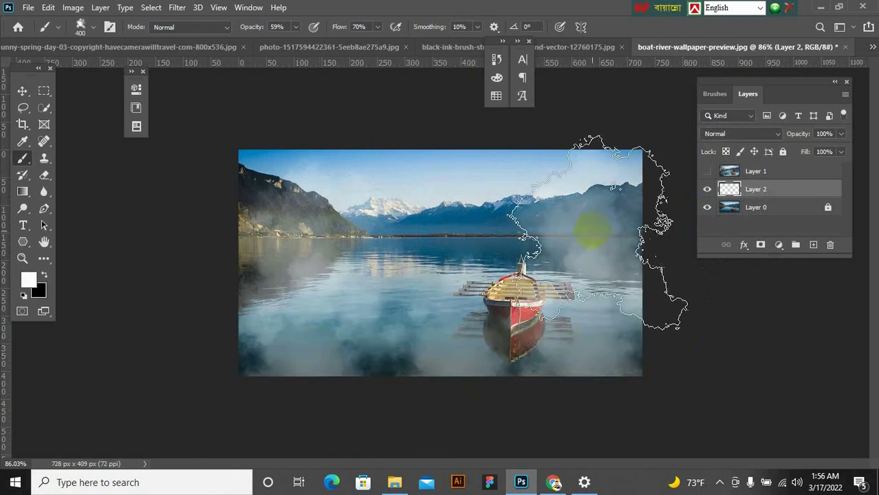
{"action": "key", "text": "bracketleft"}
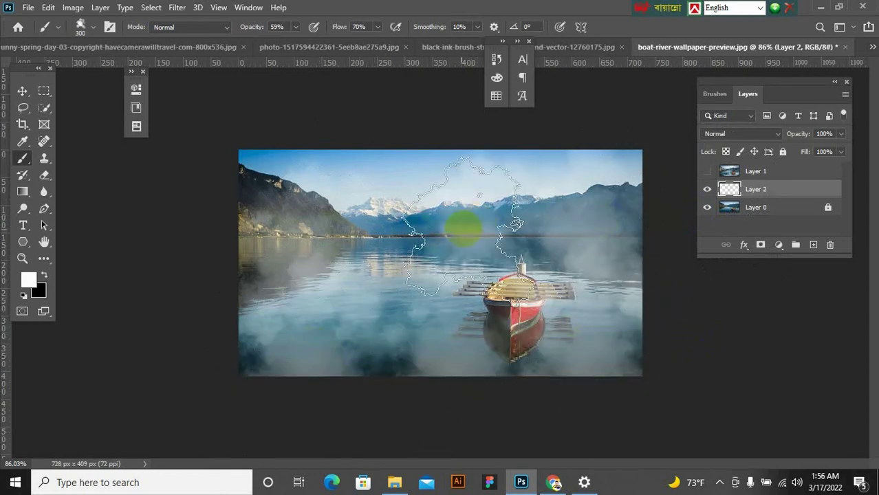
{"action": "mouse_move", "coordinate": [411, 222]}
{"action": "left_mouse_down"}
{"action": "mouse_move", "coordinate": [292, 209]}
{"action": "mouse_move", "coordinate": [318, 197]}
{"action": "mouse_move", "coordinate": [258, 179]}
{"action": "mouse_move", "coordinate": [232, 321]}
{"action": "mouse_move", "coordinate": [241, 316]}
{"action": "mouse_move", "coordinate": [269, 347]}
{"action": "mouse_move", "coordinate": [358, 351]}
{"action": "mouse_move", "coordinate": [444, 377]}
{"action": "mouse_move", "coordinate": [656, 388]}
{"action": "left_mouse_up"}
{"action": "key", "text": "ctrl+z"}
{"action": "key", "text": "ctrl+z"}
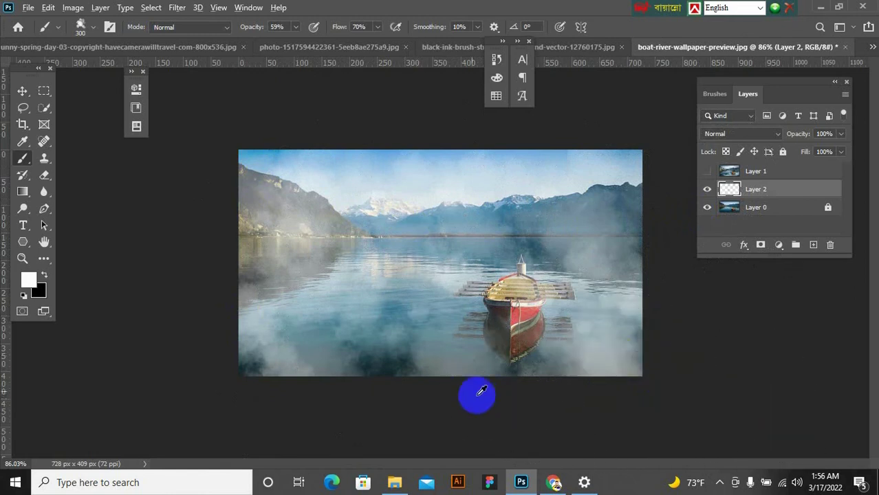
{"action": "scroll", "coordinate": [473, 388], "scroll_direction": "down", "scroll_amount": 3}
- Lower the haze Layer 2 to 70% opacity, deselect, and delete the yellow patch on it
{"action": "left_click", "coordinate": [709, 189]}
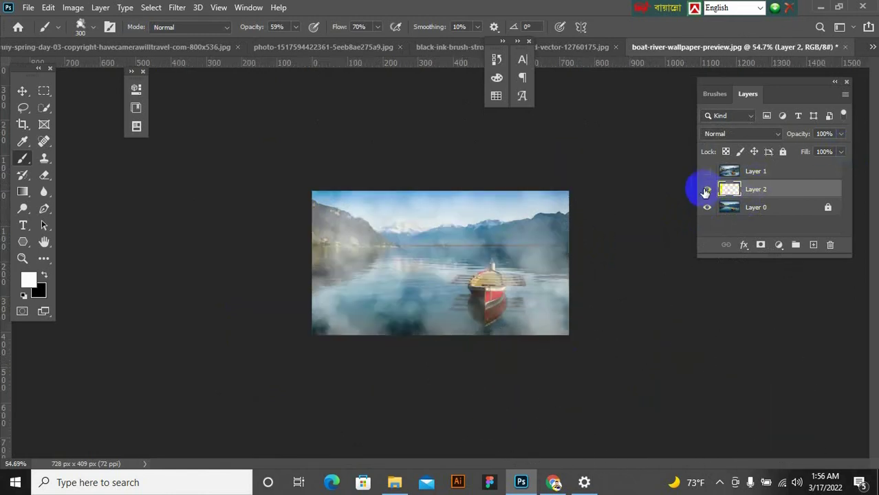
{"action": "left_click", "coordinate": [708, 189]}
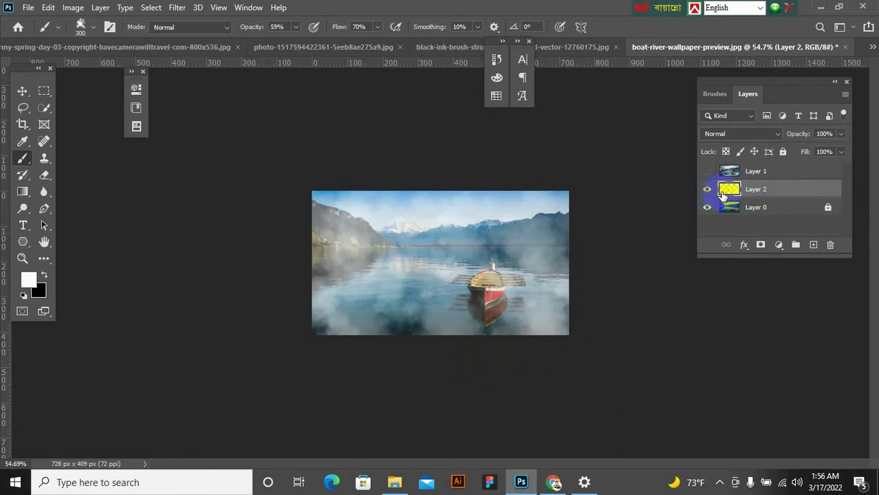
{"action": "left_click", "coordinate": [840, 133]}
{"action": "left_click_drag", "start_coordinate": [841, 149], "coordinate": [825, 151]}
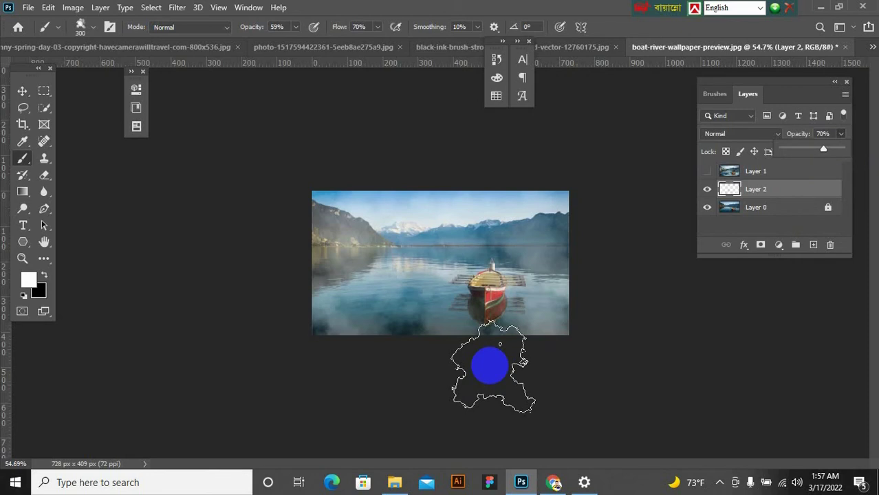
{"action": "key", "text": "ctrl+d"}
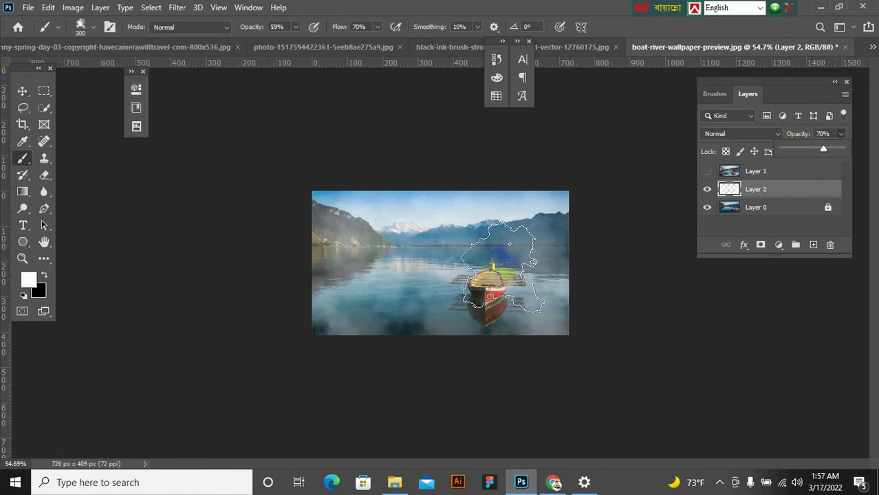
{"action": "left_click", "coordinate": [777, 191]}
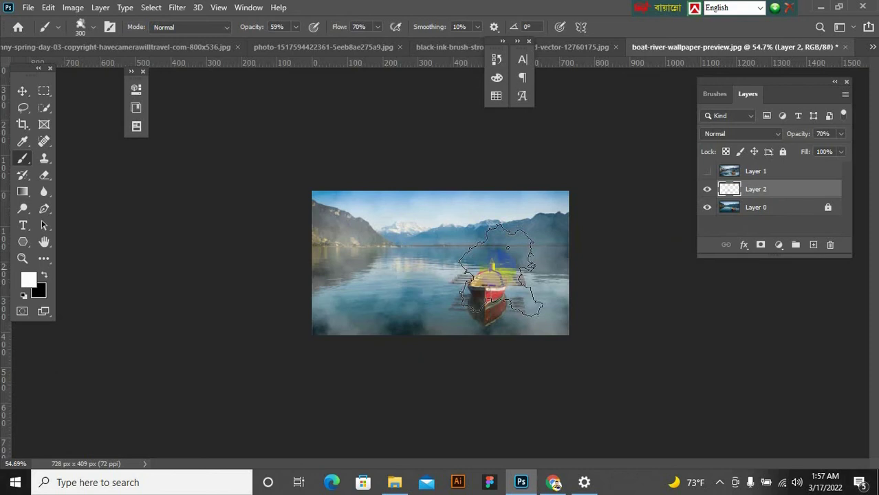
{"action": "left_click", "coordinate": [719, 190]}
{"action": "key", "text": "Delete"}
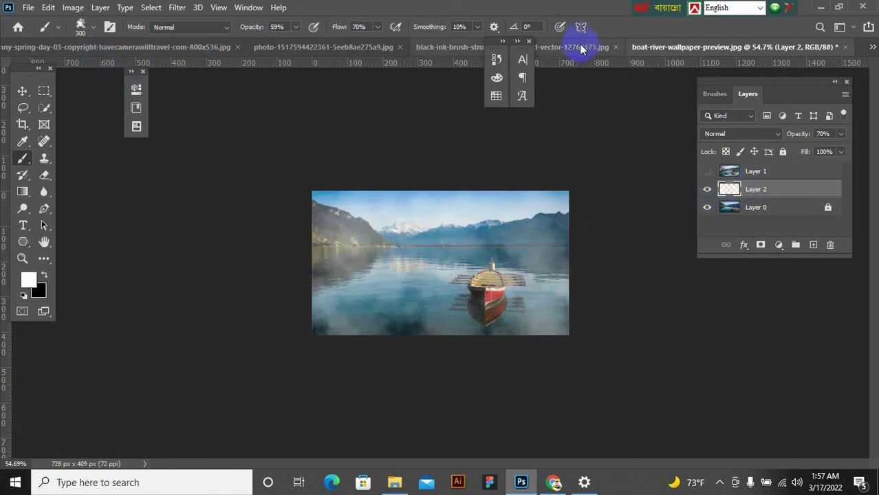
- On the Eiffel Tower photo, brush soft white haze across the left, right and top sky
{"action": "left_click", "coordinate": [142, 47]}
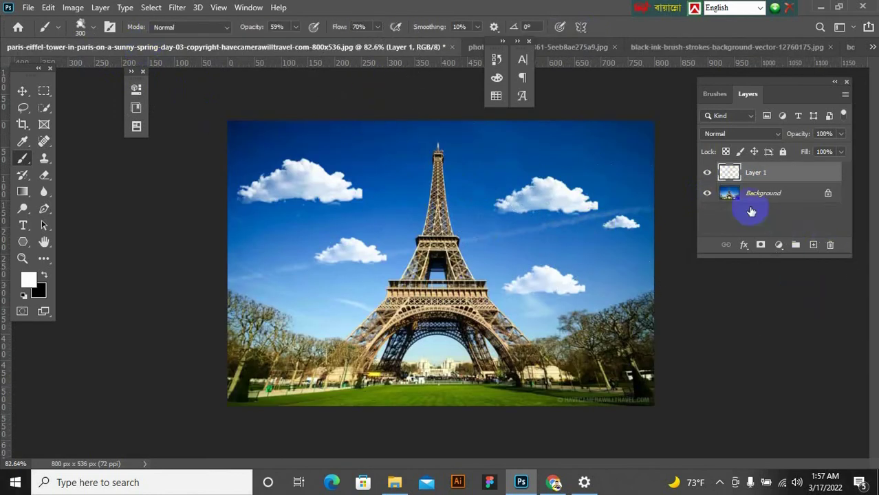
{"action": "mouse_move", "coordinate": [513, 196]}
{"action": "left_mouse_down"}
{"action": "mouse_move", "coordinate": [474, 170]}
{"action": "mouse_move", "coordinate": [506, 182]}
{"action": "mouse_move", "coordinate": [605, 173]}
{"action": "left_mouse_up"}
{"action": "key", "text": "ctrl+z"}
{"action": "mouse_move", "coordinate": [490, 161]}
{"action": "left_mouse_down"}
{"action": "mouse_move", "coordinate": [612, 176]}
{"action": "mouse_move", "coordinate": [620, 217]}
{"action": "mouse_move", "coordinate": [605, 289]}
{"action": "left_mouse_up"}
{"action": "mouse_move", "coordinate": [278, 285]}
{"action": "left_mouse_down"}
{"action": "mouse_move", "coordinate": [268, 262]}
{"action": "mouse_move", "coordinate": [275, 316]}
{"action": "mouse_move", "coordinate": [263, 171]}
{"action": "mouse_move", "coordinate": [359, 159]}
{"action": "mouse_move", "coordinate": [362, 236]}
{"action": "left_mouse_up"}
{"action": "scroll", "coordinate": [373, 327], "scroll_direction": "down", "scroll_amount": 3}
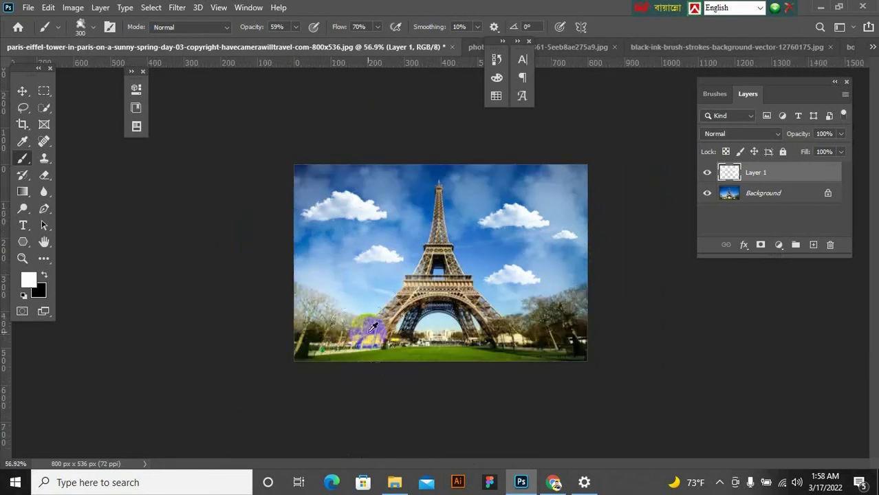
{"action": "scroll", "coordinate": [572, 256], "scroll_direction": "up", "scroll_amount": 2}
{"action": "key", "text": "bracketleft"}
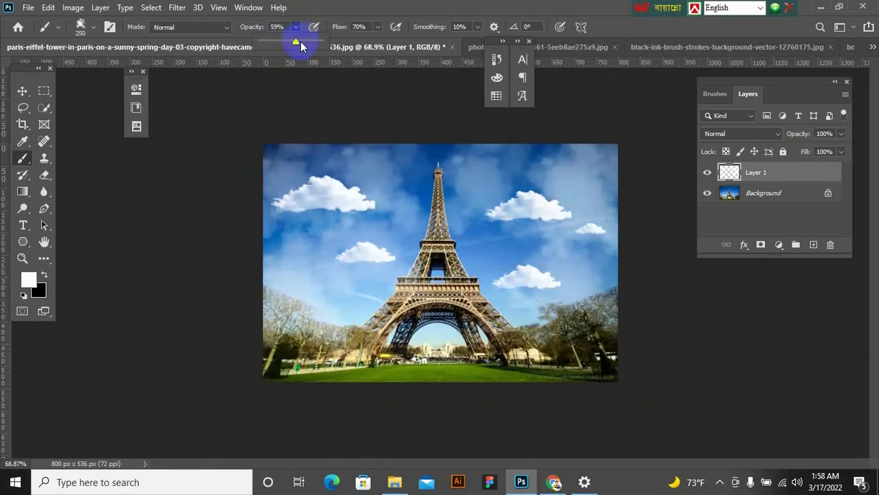
{"action": "mouse_move", "coordinate": [540, 196]}
{"action": "left_mouse_down"}
{"action": "mouse_move", "coordinate": [549, 246]}
{"action": "mouse_move", "coordinate": [585, 256]}
{"action": "mouse_move", "coordinate": [651, 365]}
{"action": "left_mouse_up"}
{"action": "mouse_move", "coordinate": [306, 268]}
{"action": "left_mouse_down"}
{"action": "mouse_move", "coordinate": [291, 243]}
{"action": "mouse_move", "coordinate": [329, 308]}
{"action": "mouse_move", "coordinate": [344, 313]}
{"action": "left_mouse_up"}
{"action": "left_click_drag", "start_coordinate": [380, 157], "coordinate": [393, 148]}
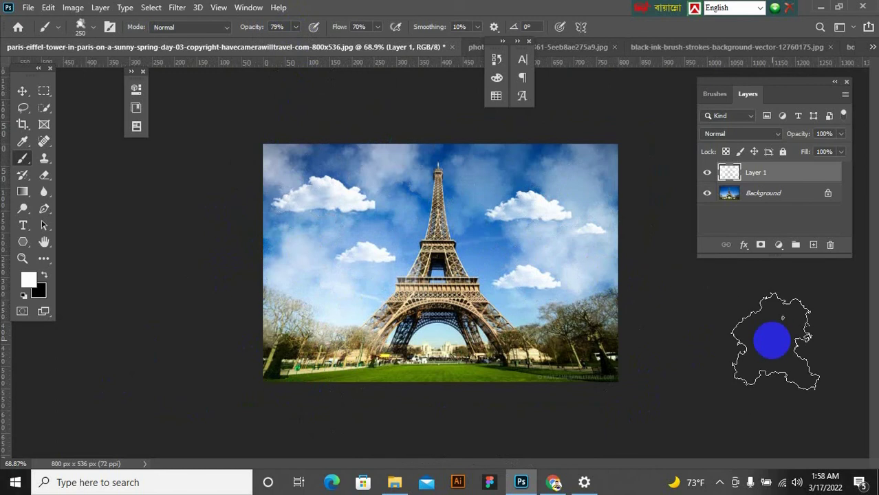
{"action": "left_click", "coordinate": [23, 91]}
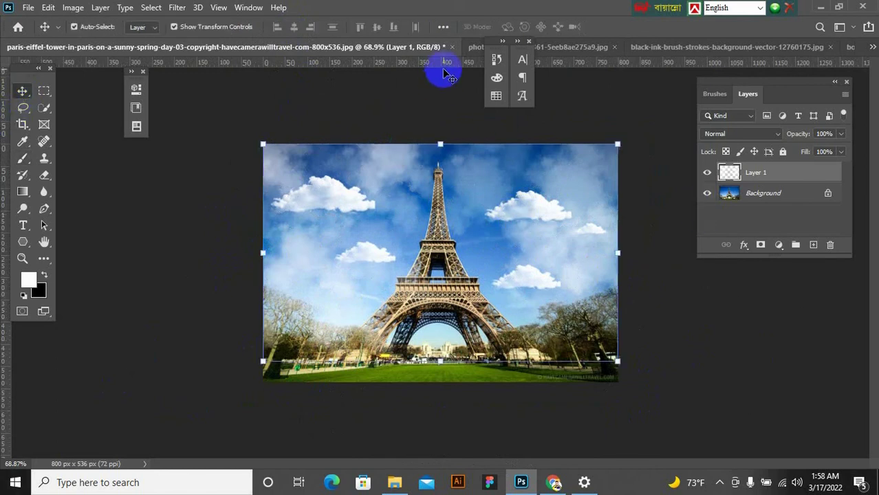
- Close the Eiffel Tower and boat documents without saving, nudging the ink stroke down slightly
{"action": "left_click", "coordinate": [452, 47]}
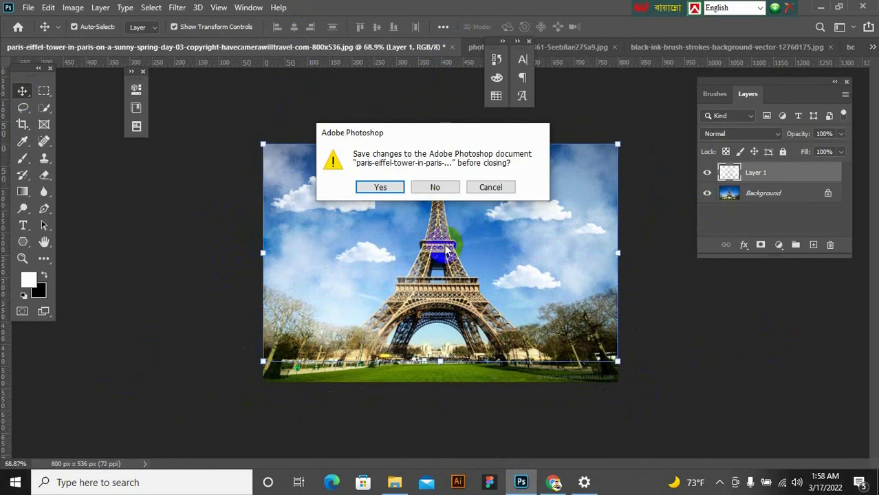
{"action": "left_click", "coordinate": [435, 187]}
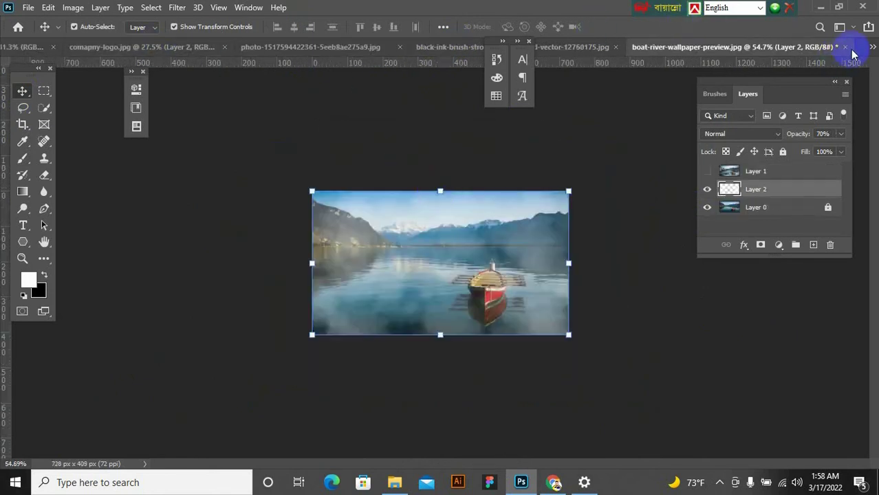
{"action": "left_click", "coordinate": [846, 46]}
{"action": "left_click", "coordinate": [445, 187]}
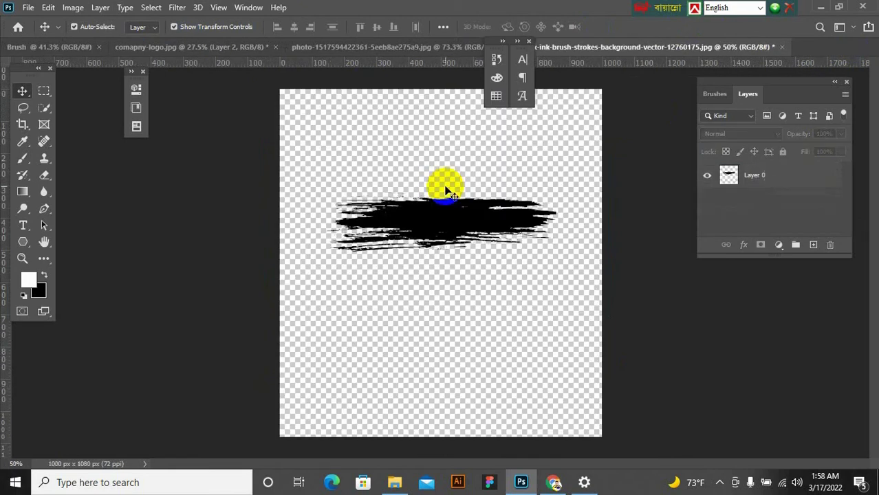
{"action": "left_click_drag", "start_coordinate": [426, 218], "coordinate": [426, 232]}
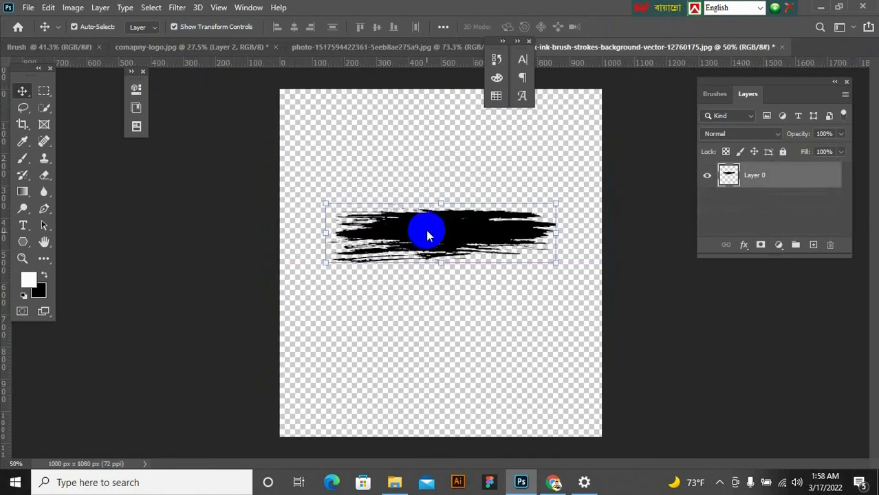
{"action": "left_click", "coordinate": [45, 47]}
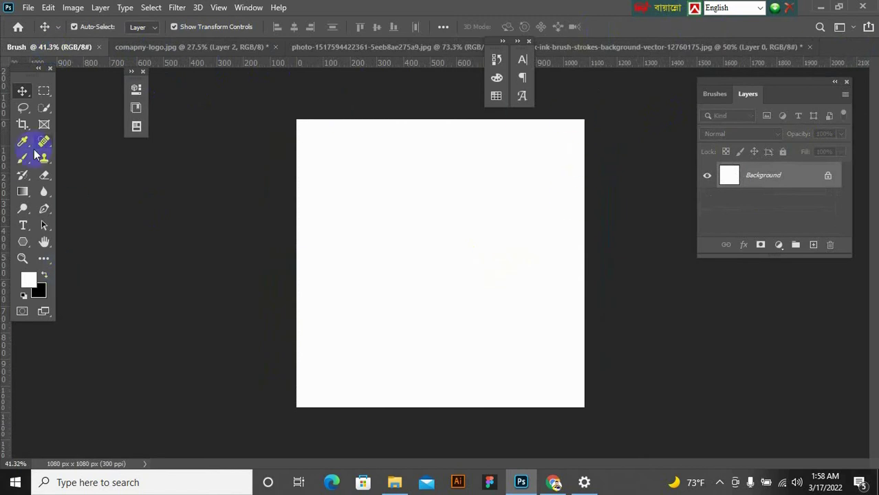
- Embed the bearded-man portrait photo on the Brush canvas, nudged slightly upward
{"action": "left_click", "coordinate": [28, 7]}
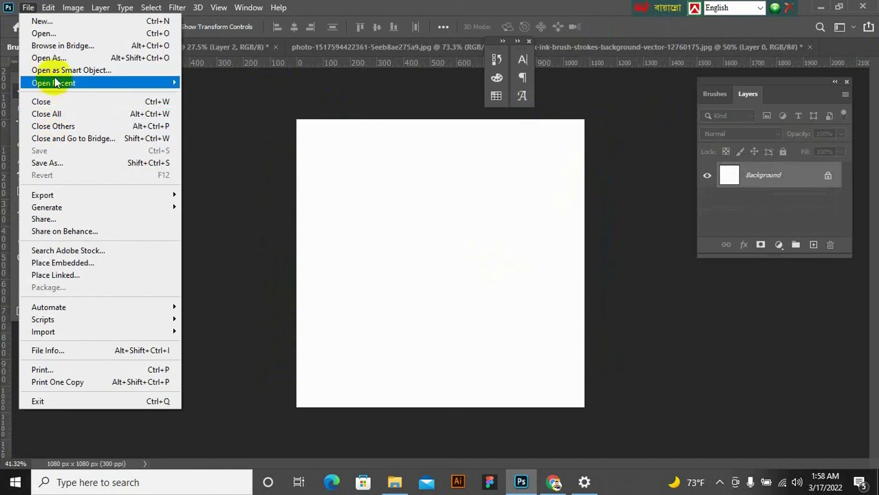
{"action": "left_click", "coordinate": [76, 264]}
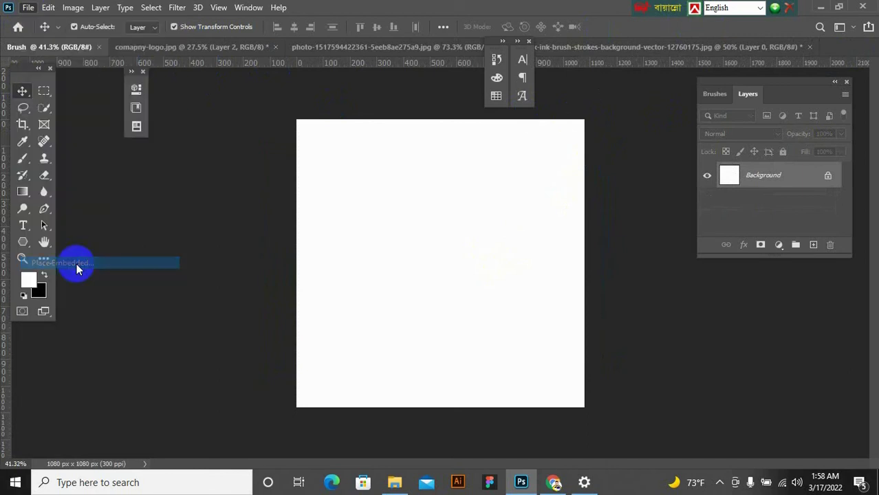
{"action": "left_click", "coordinate": [303, 215]}
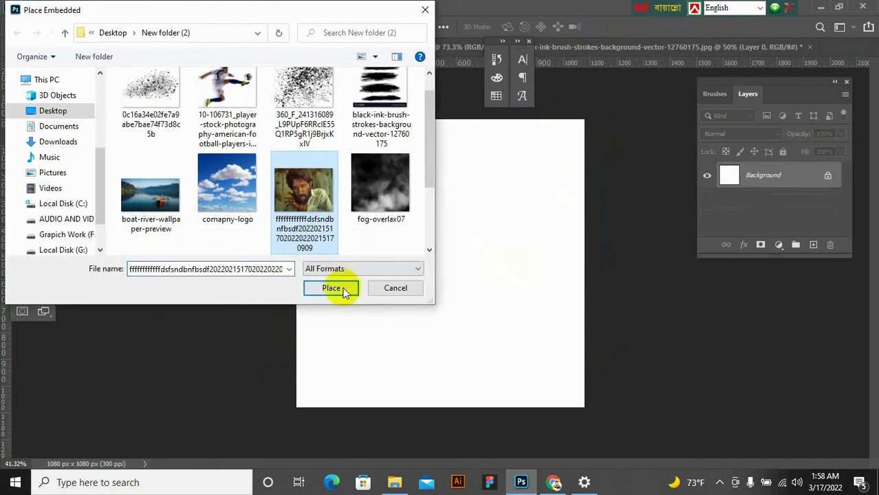
{"action": "left_click", "coordinate": [337, 288]}
{"action": "left_click_drag", "start_coordinate": [428, 236], "coordinate": [461, 210]}
{"action": "key", "text": "Return"}
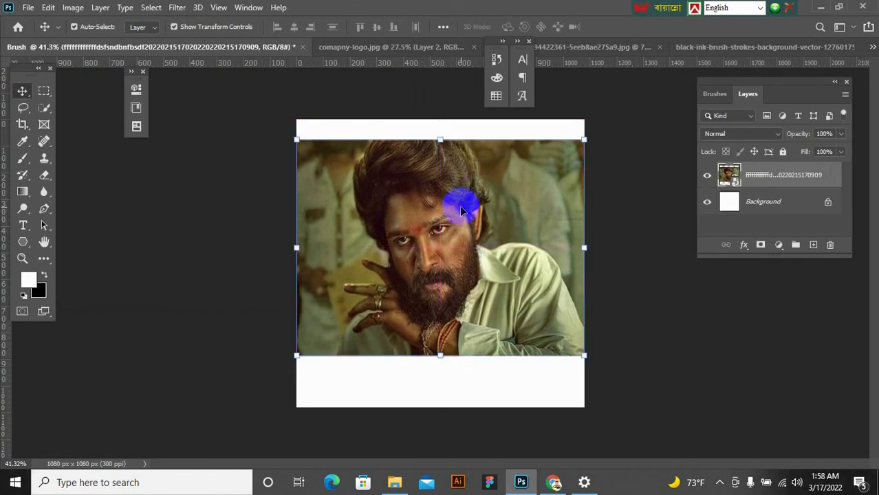
{"action": "right_click", "coordinate": [779, 178]}
{"action": "left_click", "coordinate": [783, 181]}
{"action": "key", "text": "ctrl+i"}
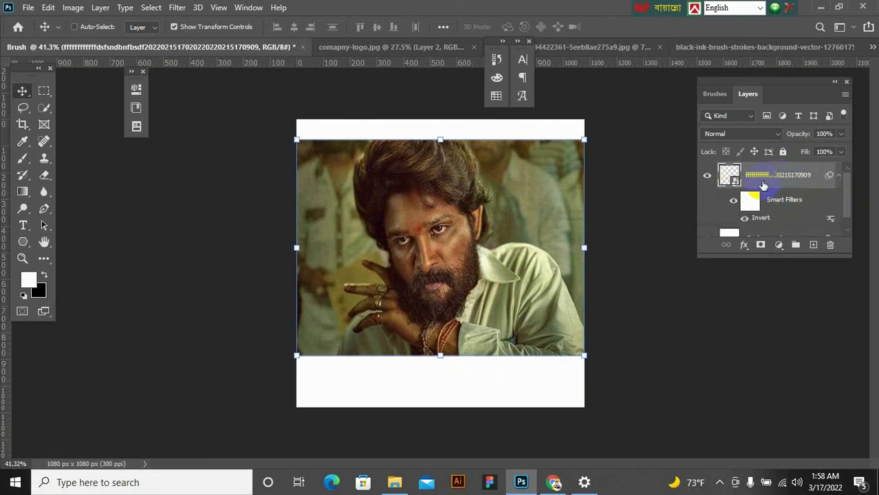
{"action": "key", "text": "ctrl+z"}
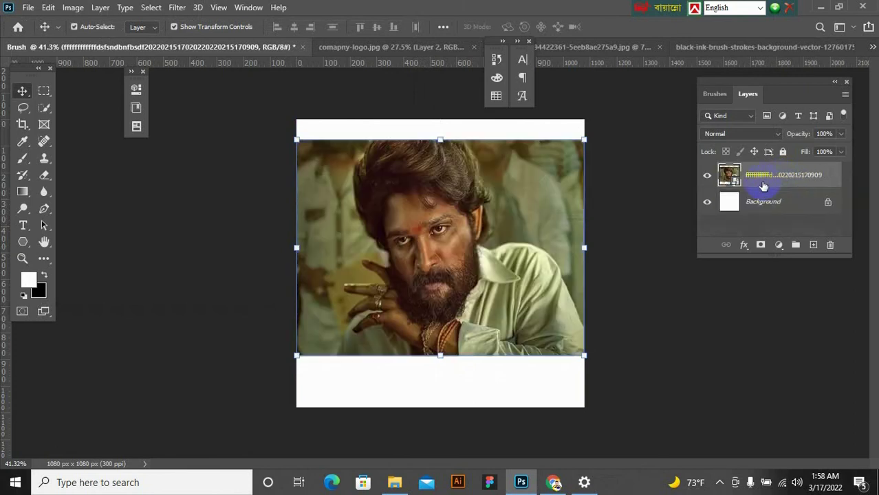
{"action": "left_click", "coordinate": [761, 246]}
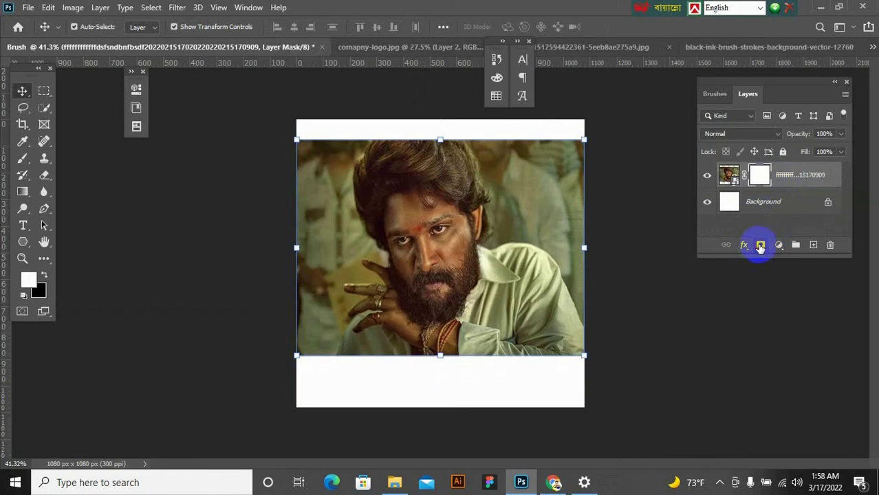
{"action": "left_click", "coordinate": [761, 176]}
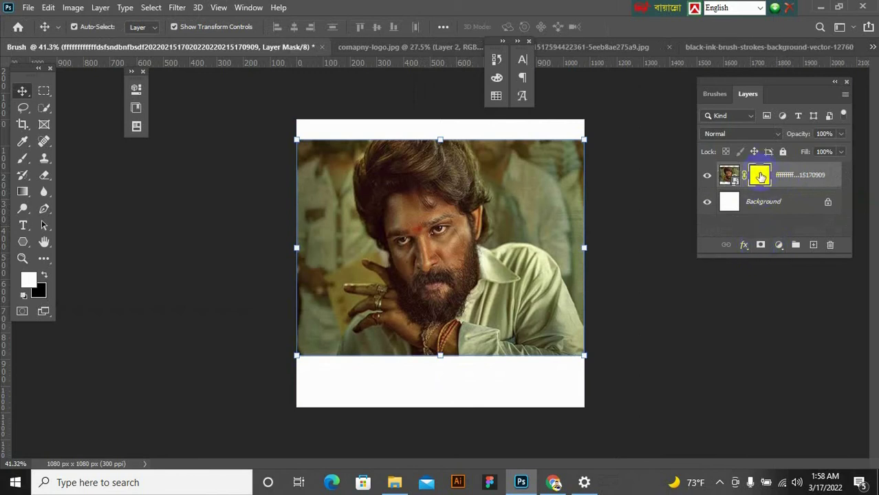
{"action": "left_click", "coordinate": [761, 245]}
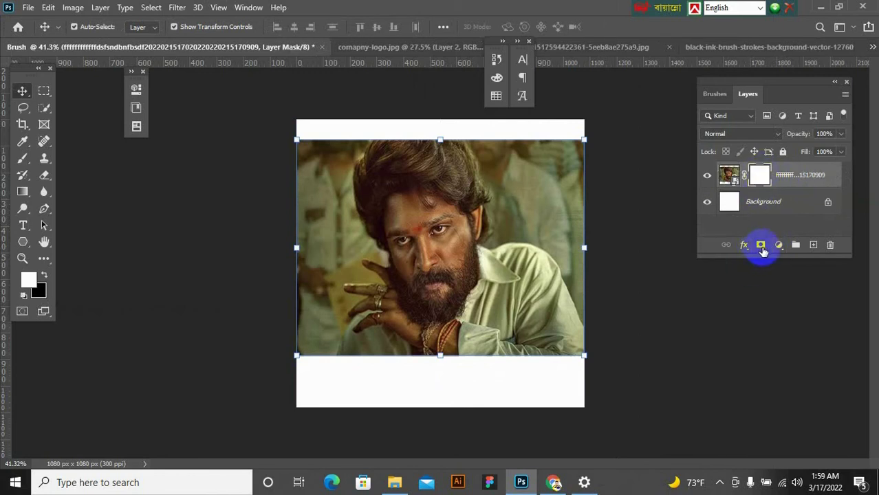
{"action": "left_click", "coordinate": [763, 177]}
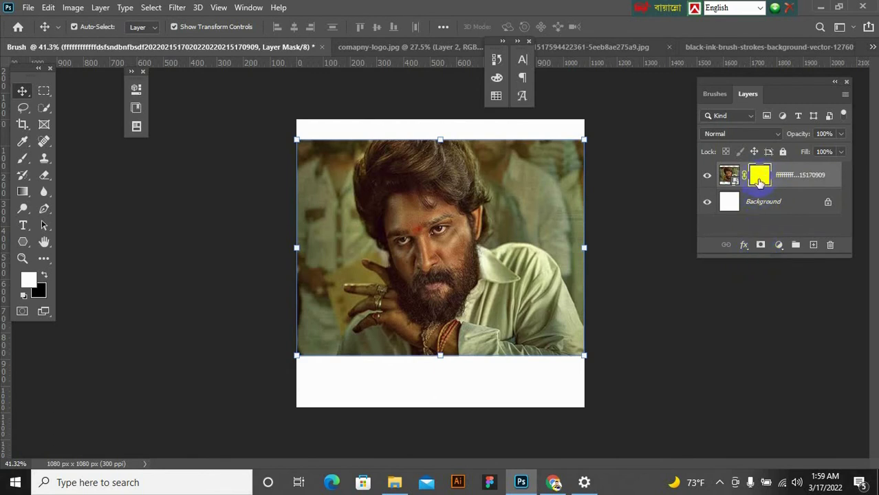
{"action": "left_click", "coordinate": [760, 178], "text": "alt"}
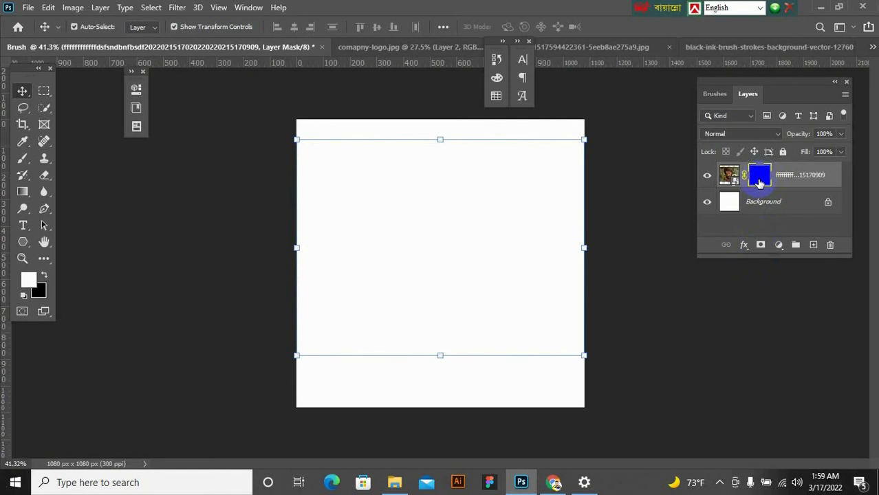
{"action": "key", "text": "ctrl+i"}
{"action": "left_click", "coordinate": [554, 185]}
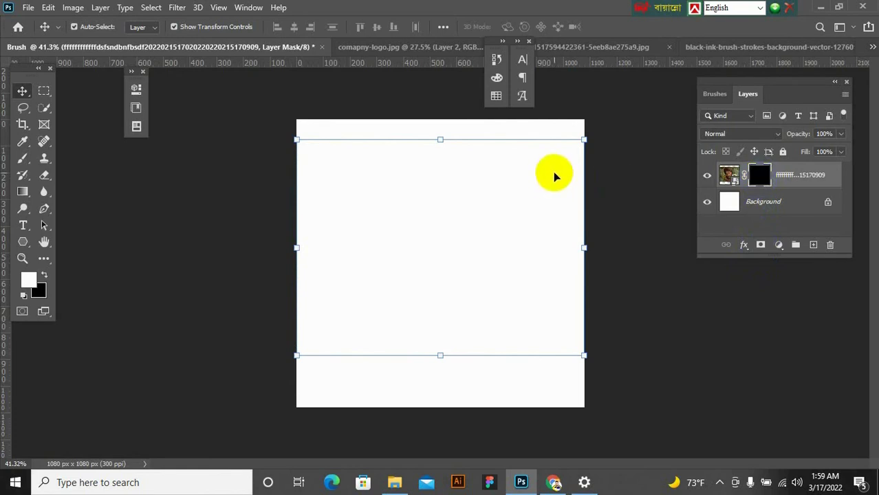
{"action": "left_click_drag", "start_coordinate": [24, 159], "coordinate": [60, 160]}
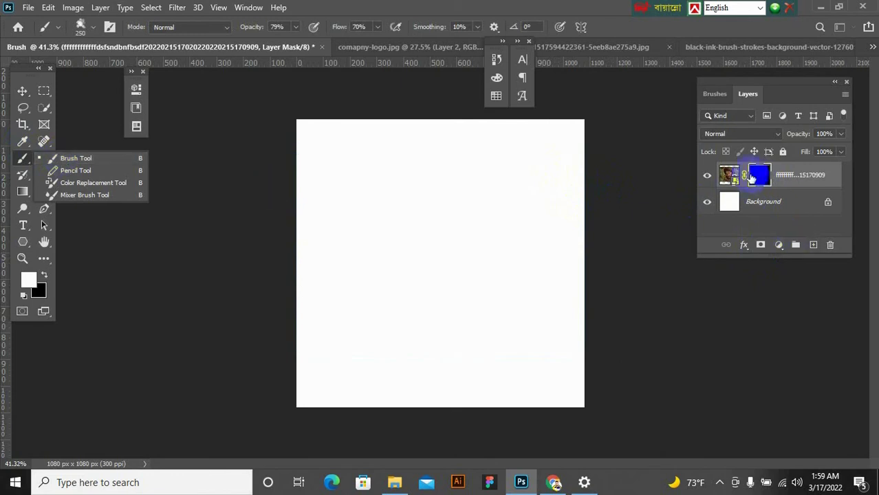
{"action": "left_click", "coordinate": [761, 177]}
{"action": "left_click", "coordinate": [762, 181], "text": "alt"}
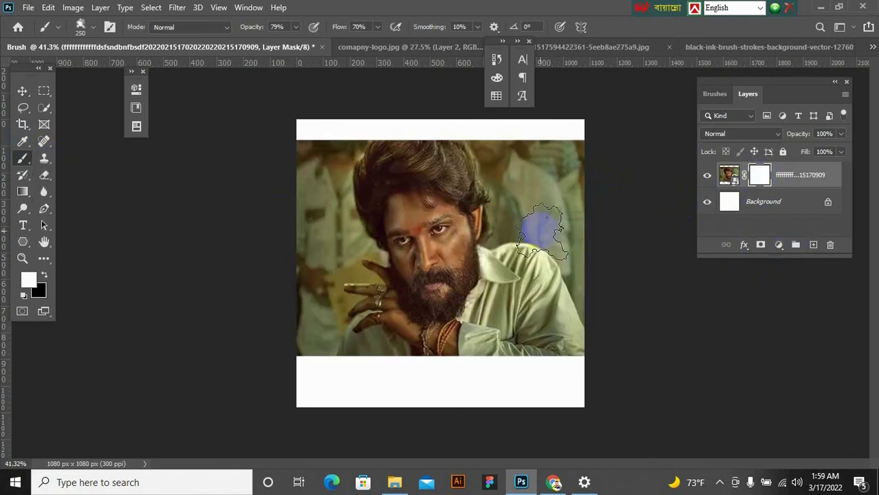
{"action": "key", "text": "Delete"}
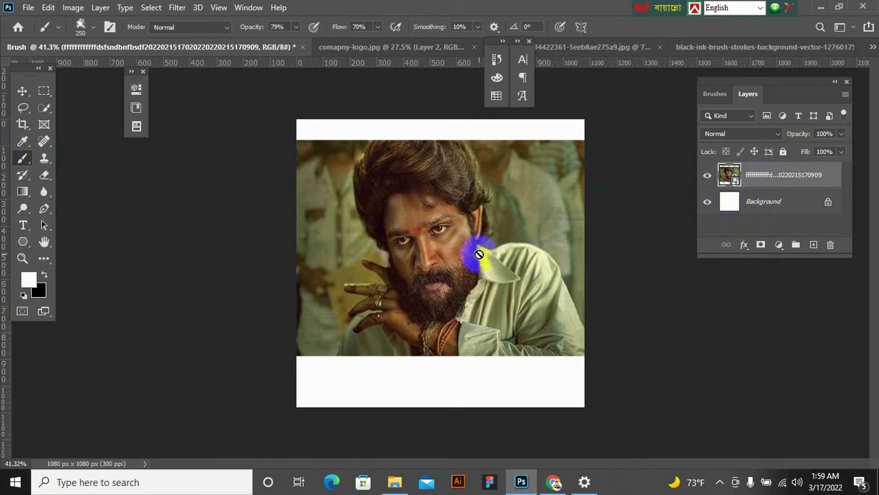
- Colorize the portrait with a Hue/Saturation layer at Hue 23, Saturation 54, then merge them
{"action": "right_click", "coordinate": [789, 183]}
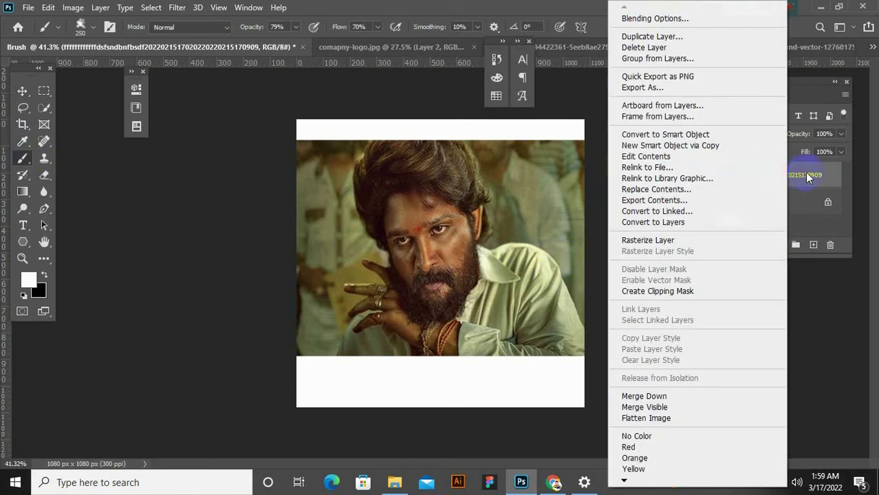
{"action": "left_click", "coordinate": [805, 172]}
{"action": "left_click", "coordinate": [779, 246]}
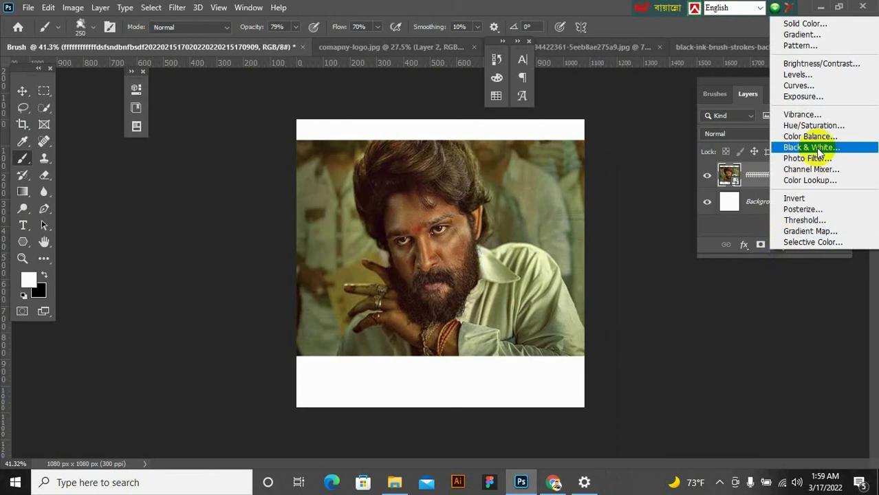
{"action": "left_click", "coordinate": [814, 125]}
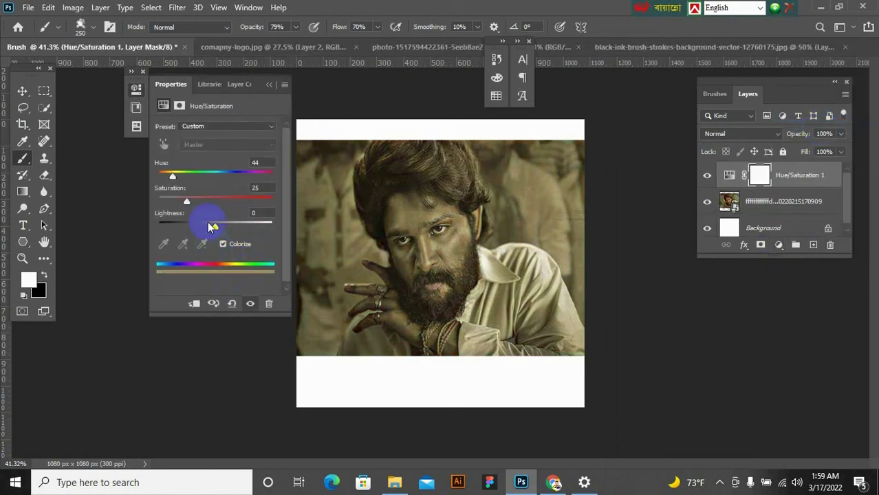
{"action": "left_click_drag", "start_coordinate": [201, 201], "coordinate": [166, 181]}
{"action": "left_click", "coordinate": [212, 204]}
{"action": "left_click_drag", "start_coordinate": [205, 206], "coordinate": [223, 209]}
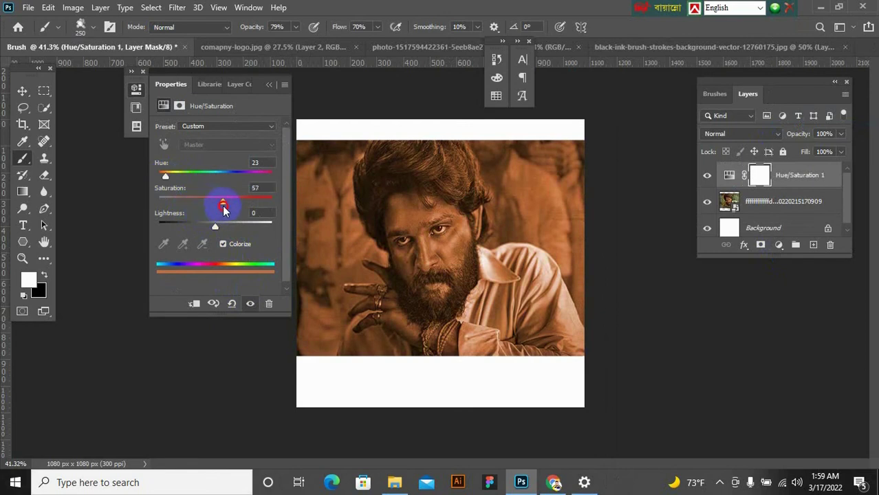
{"action": "left_click", "coordinate": [270, 84]}
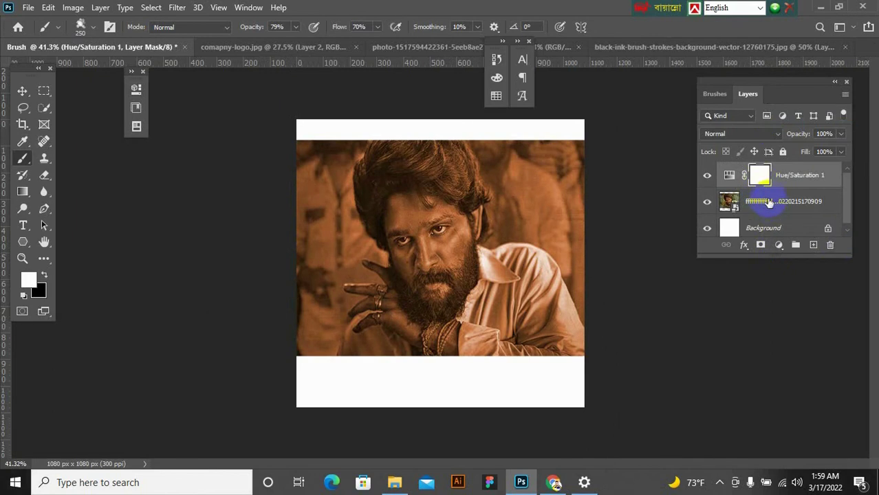
{"action": "left_click", "coordinate": [772, 201]}
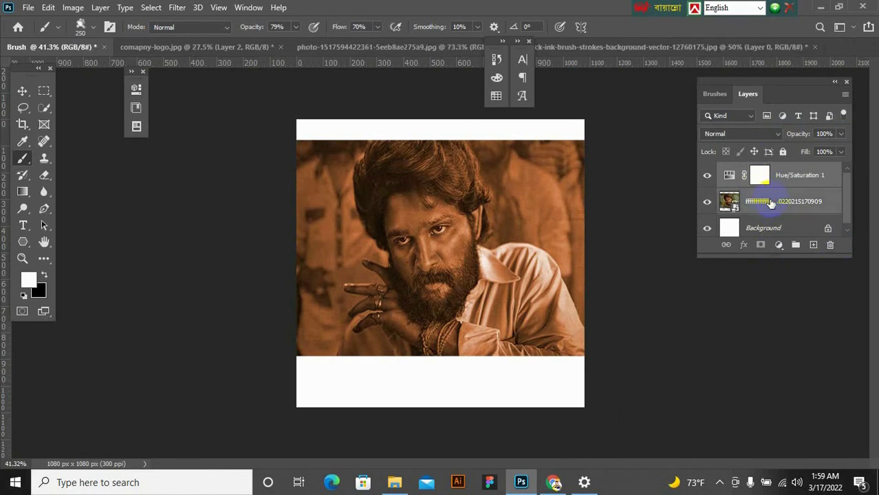
{"action": "key", "text": "ctrl+e"}
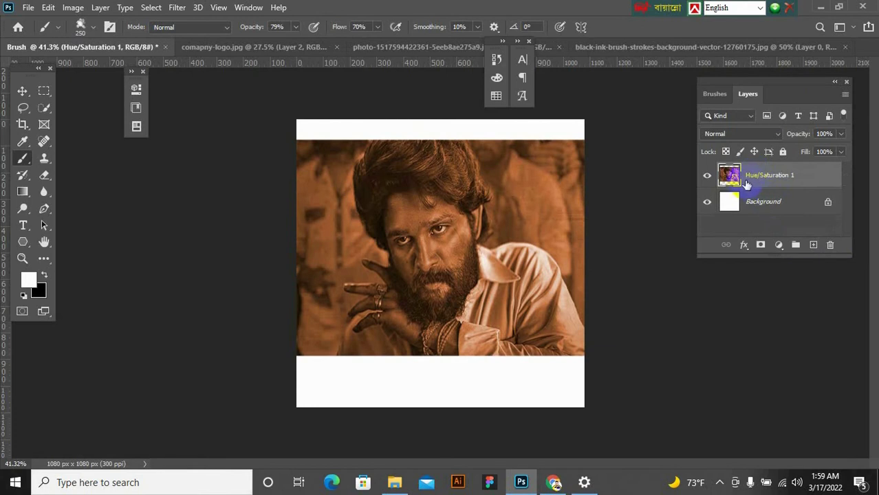
- Add a layer mask to Hue/Saturation 1 and invert it to black with Ctrl+I
{"action": "right_click", "coordinate": [749, 178]}
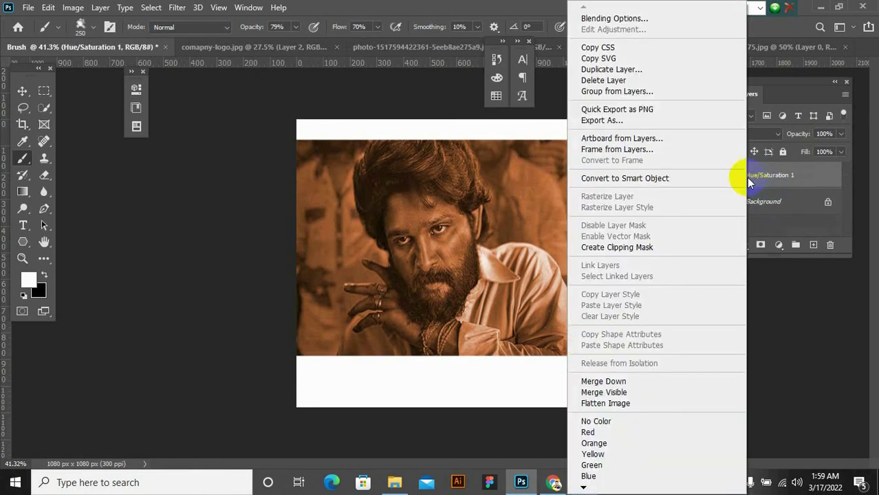
{"action": "left_click", "coordinate": [770, 217]}
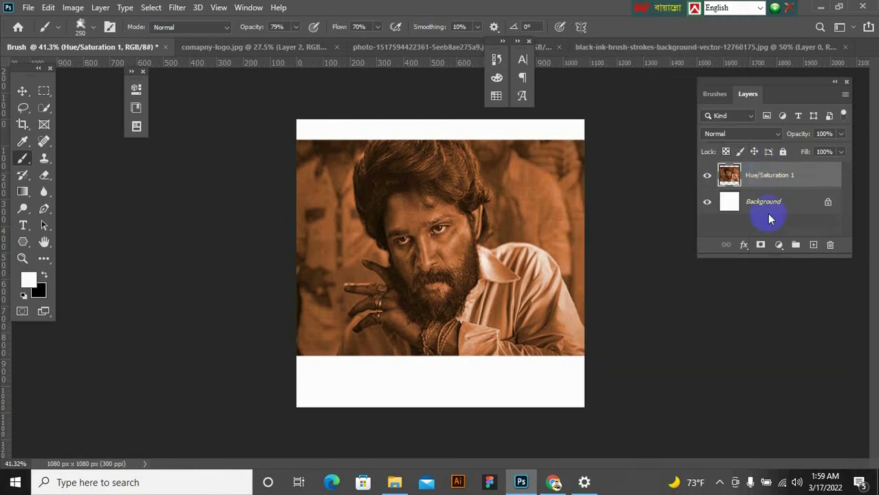
{"action": "left_click", "coordinate": [761, 249]}
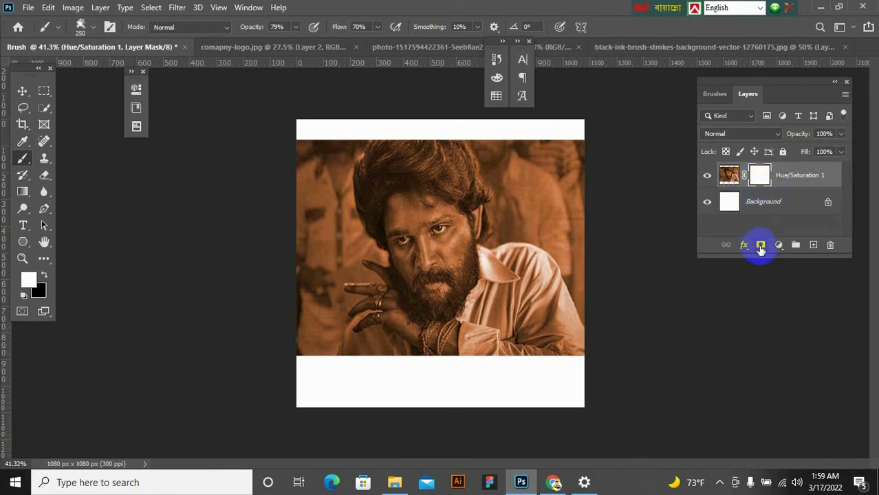
{"action": "left_click", "coordinate": [761, 178]}
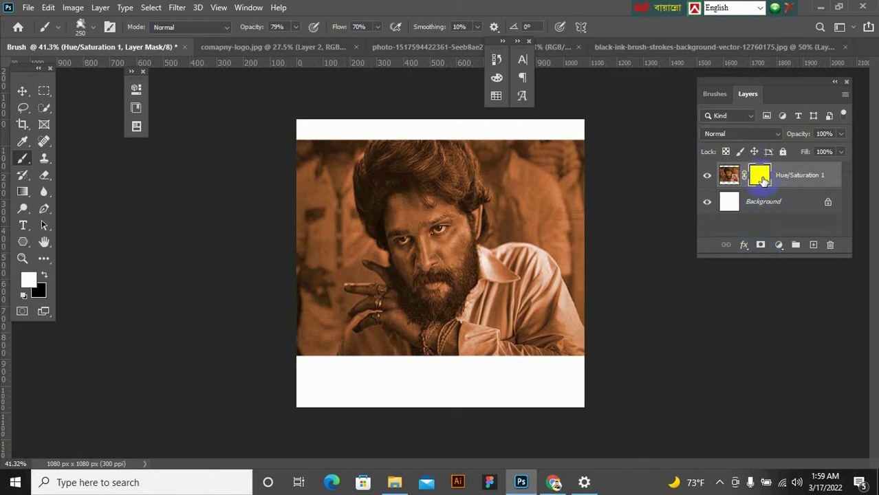
{"action": "left_click", "coordinate": [761, 177], "text": "alt"}
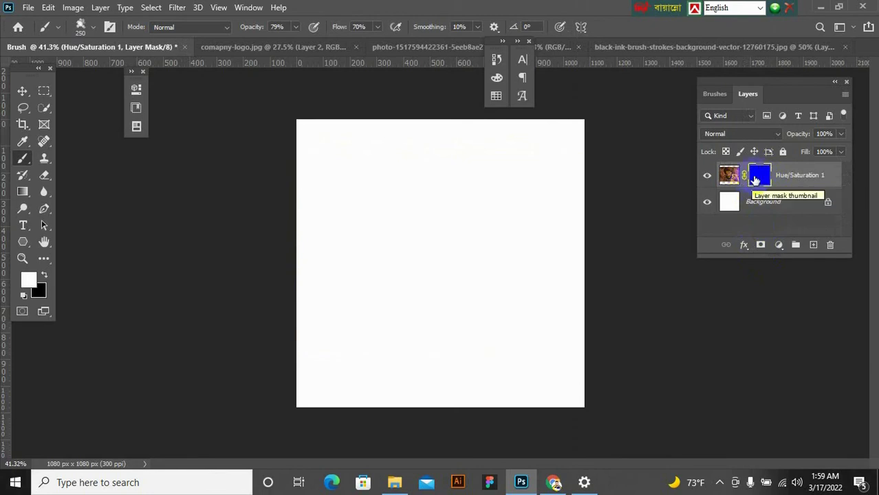
{"action": "key", "text": "ctrl+i"}
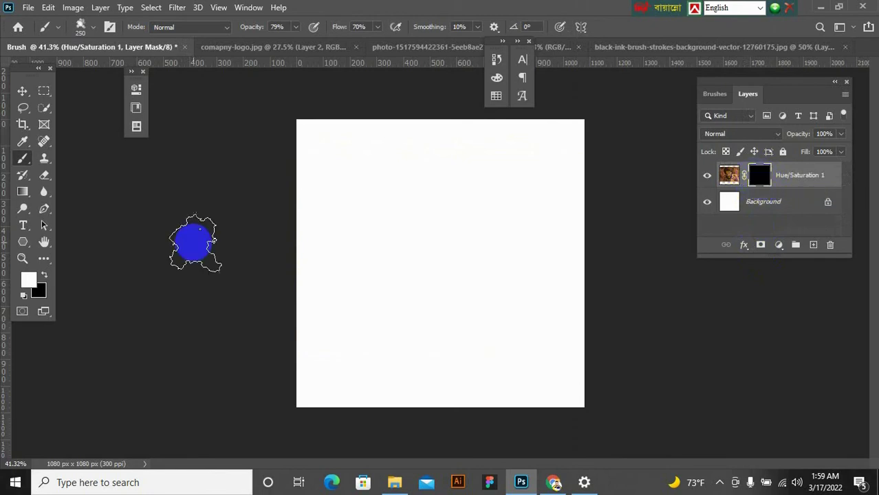
{"action": "left_click", "coordinate": [447, 231]}
{"action": "mouse_move", "coordinate": [449, 232]}
{"action": "left_mouse_down"}
{"action": "mouse_move", "coordinate": [495, 228]}
{"action": "mouse_move", "coordinate": [439, 228]}
{"action": "left_mouse_up"}
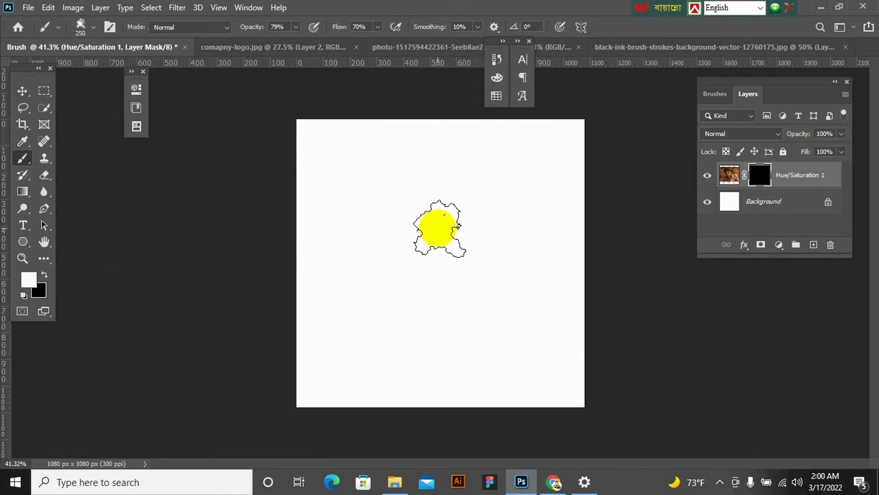
- Choose the standard Brush tool and browse the preset list, collapsing the Fog and Smoke brush folders
{"action": "right_click", "coordinate": [22, 158]}
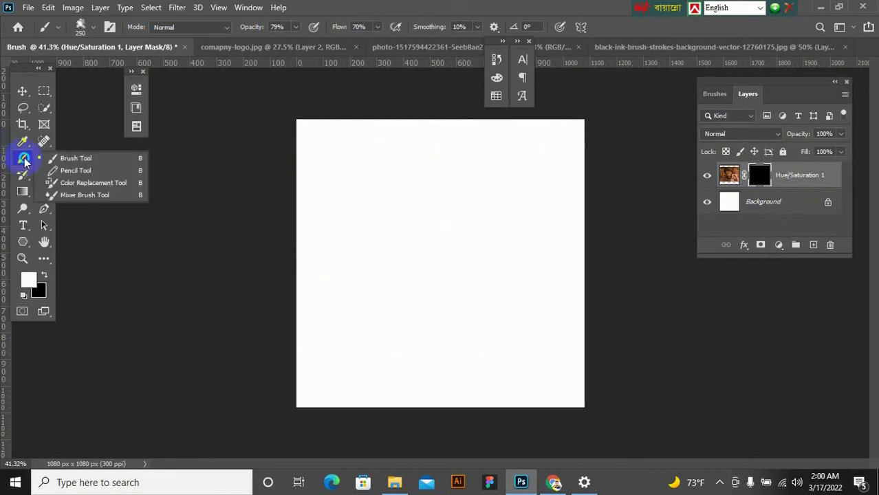
{"action": "left_click", "coordinate": [75, 156]}
{"action": "left_click", "coordinate": [93, 26]}
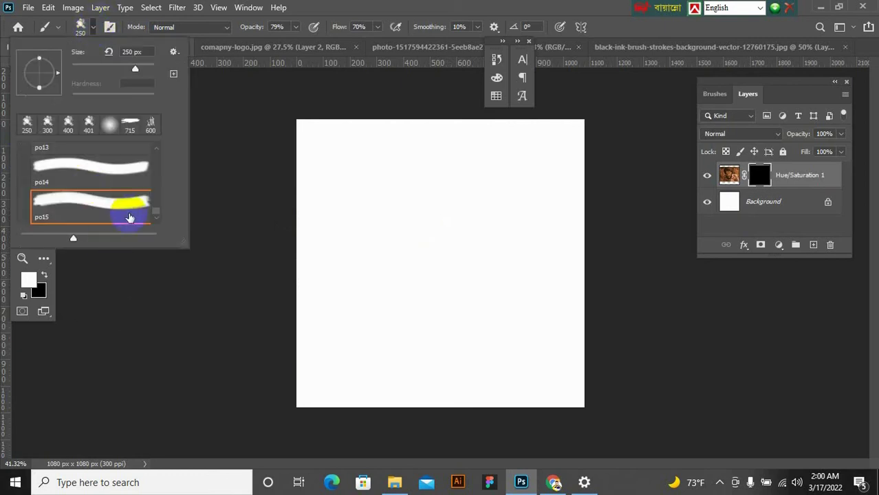
{"action": "mouse_move", "coordinate": [159, 217]}
{"action": "left_mouse_down"}
{"action": "mouse_move", "coordinate": [157, 157]}
{"action": "mouse_move", "coordinate": [157, 174]}
{"action": "left_mouse_up"}
{"action": "left_click", "coordinate": [23, 178]}
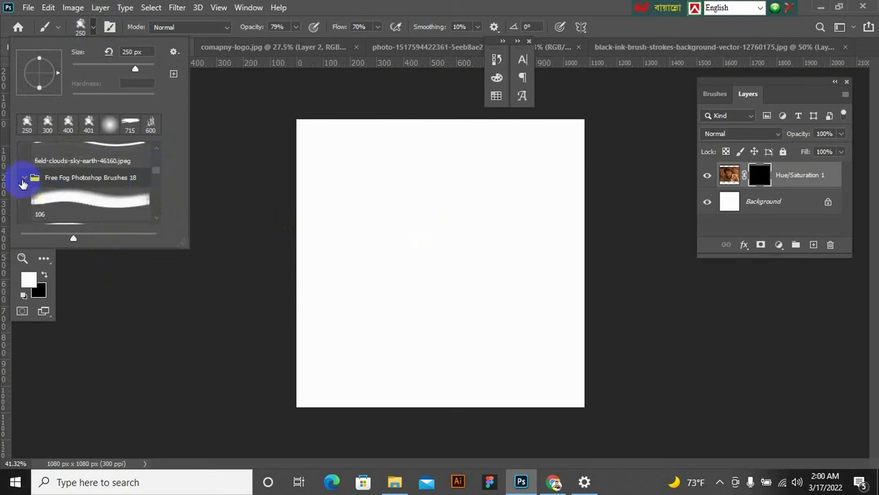
{"action": "left_click", "coordinate": [24, 179]}
{"action": "left_click", "coordinate": [86, 195]}
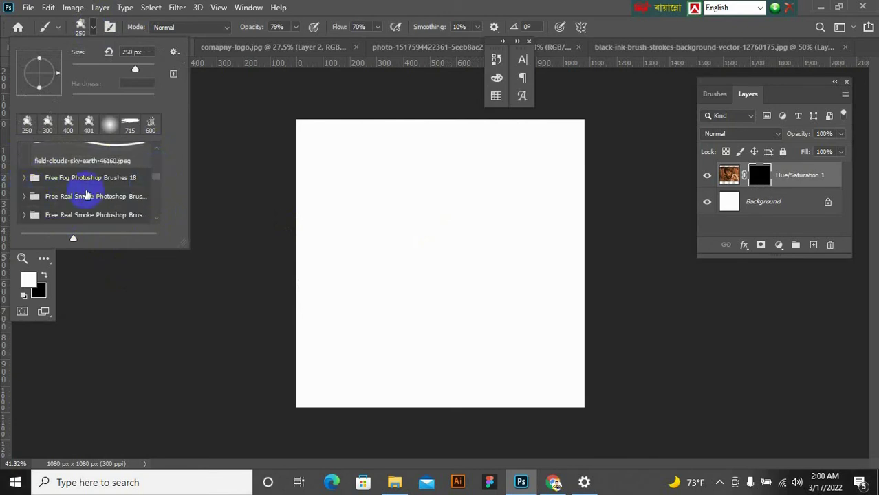
{"action": "scroll", "coordinate": [88, 195], "scroll_direction": "up", "scroll_amount": 2}
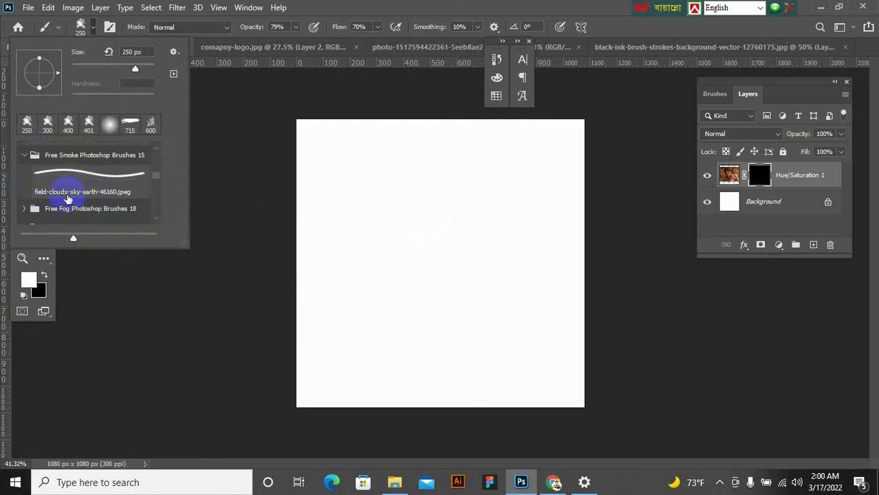
{"action": "left_click", "coordinate": [25, 156]}
{"action": "scroll", "coordinate": [42, 173], "scroll_direction": "up", "scroll_amount": 5}
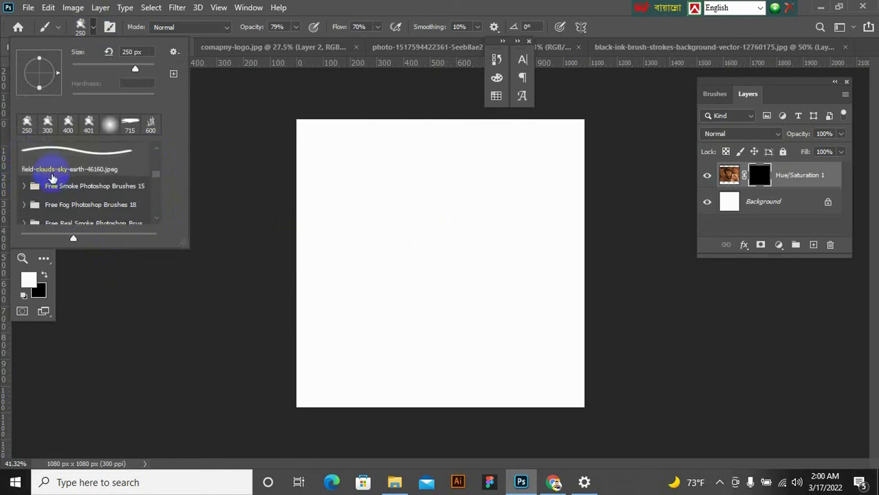
{"action": "scroll", "coordinate": [52, 187], "scroll_direction": "up", "scroll_amount": 1}
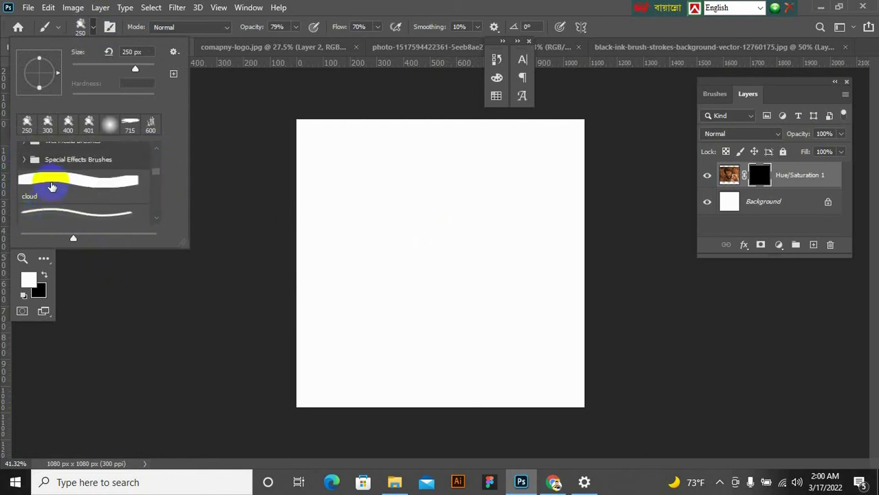
- Try the cloud and field-clouds brush tips, then collapse the General Brushes folder
{"action": "left_click", "coordinate": [102, 190]}
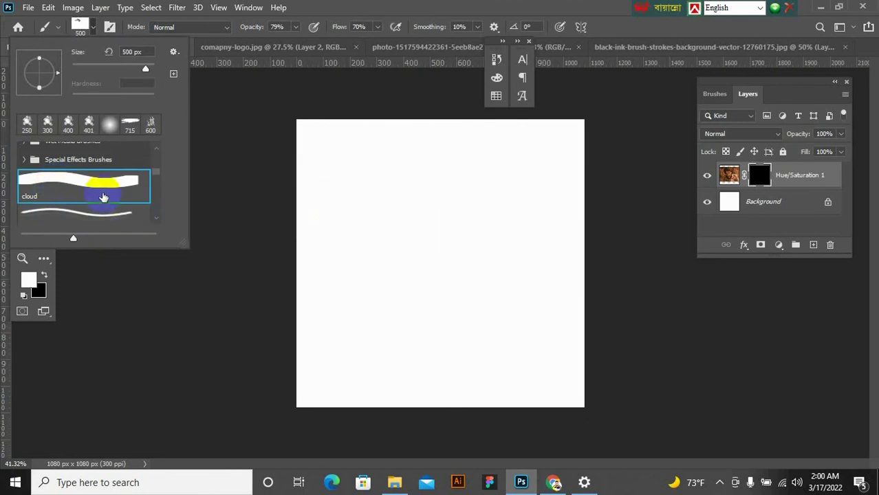
{"action": "scroll", "coordinate": [97, 208], "scroll_direction": "down", "scroll_amount": 1}
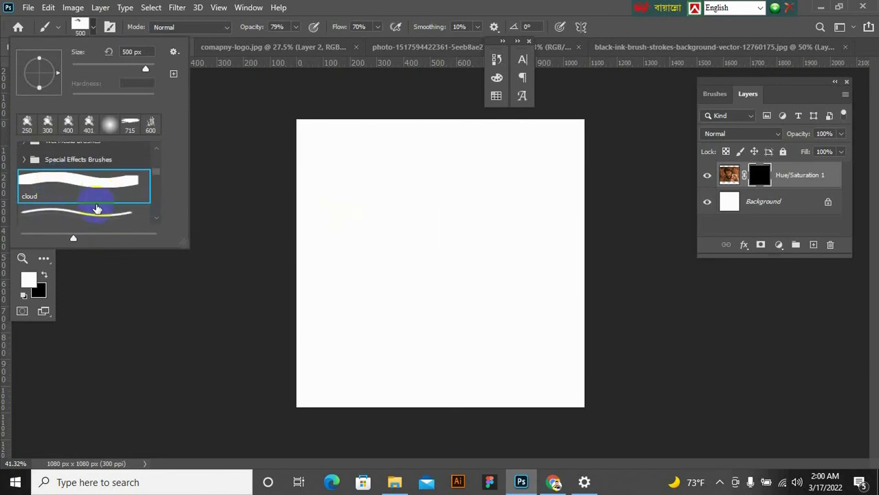
{"action": "left_click", "coordinate": [96, 214]}
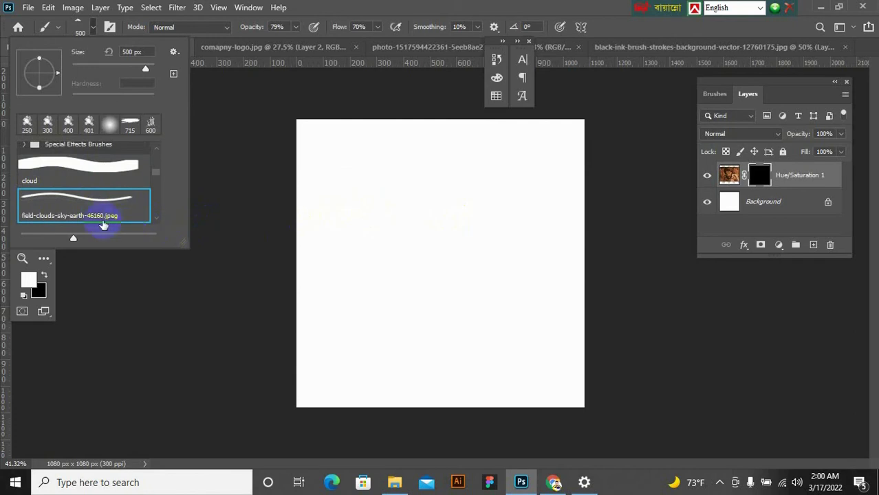
{"action": "scroll", "coordinate": [99, 210], "scroll_direction": "up", "scroll_amount": 1}
{"action": "scroll", "coordinate": [72, 192], "scroll_direction": "up", "scroll_amount": 1}
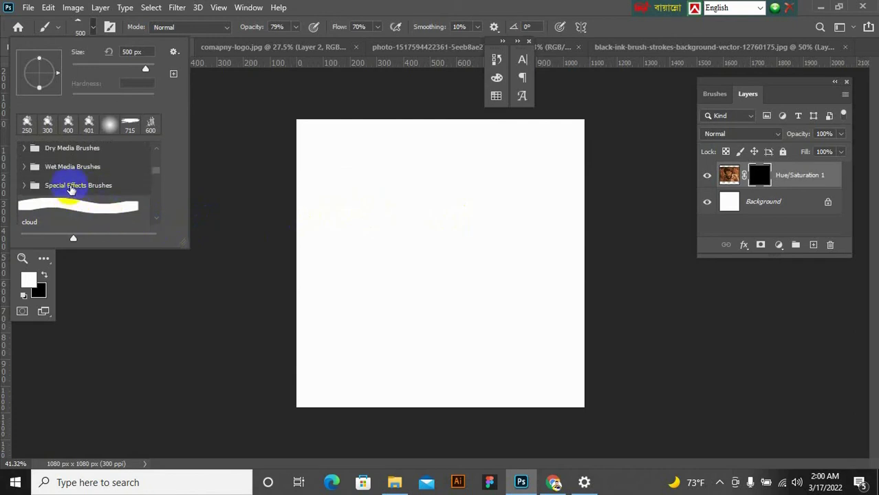
{"action": "scroll", "coordinate": [72, 191], "scroll_direction": "up", "scroll_amount": 5}
{"action": "scroll", "coordinate": [97, 188], "scroll_direction": "up", "scroll_amount": 4}
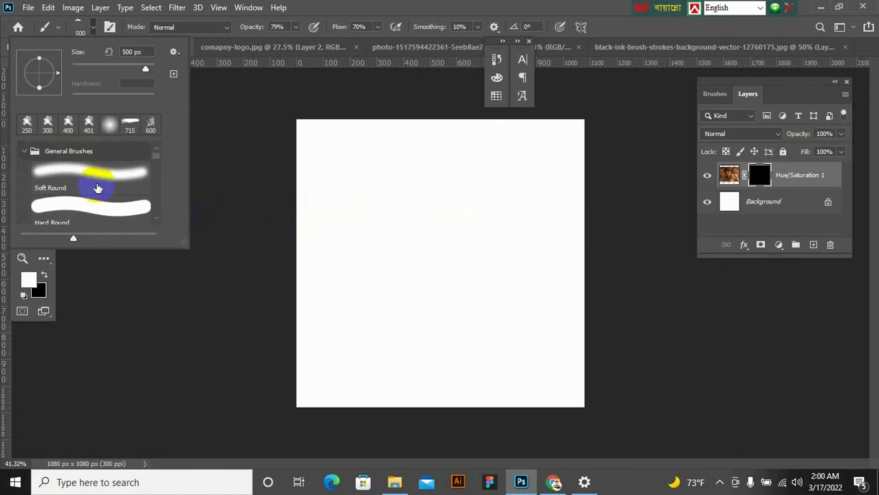
{"action": "left_click", "coordinate": [24, 151]}
{"action": "scroll", "coordinate": [55, 172], "scroll_direction": "down", "scroll_amount": 5}
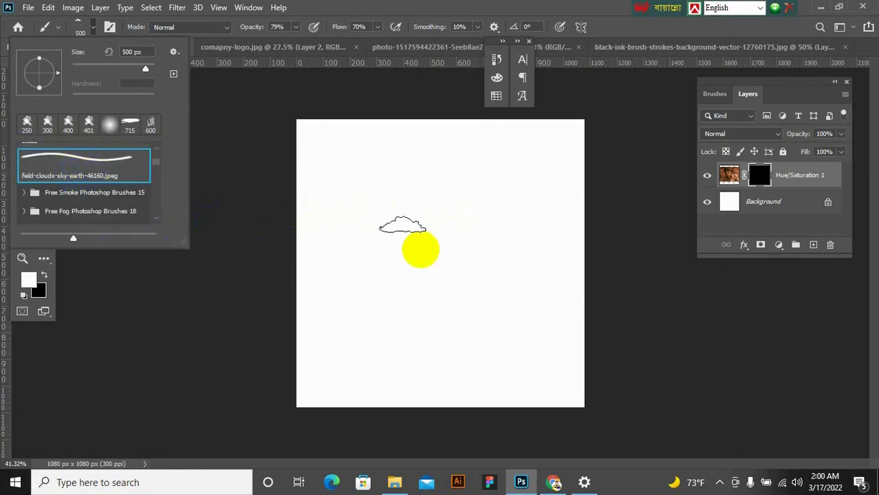
{"action": "scroll", "coordinate": [78, 176], "scroll_direction": "down", "scroll_amount": 5}
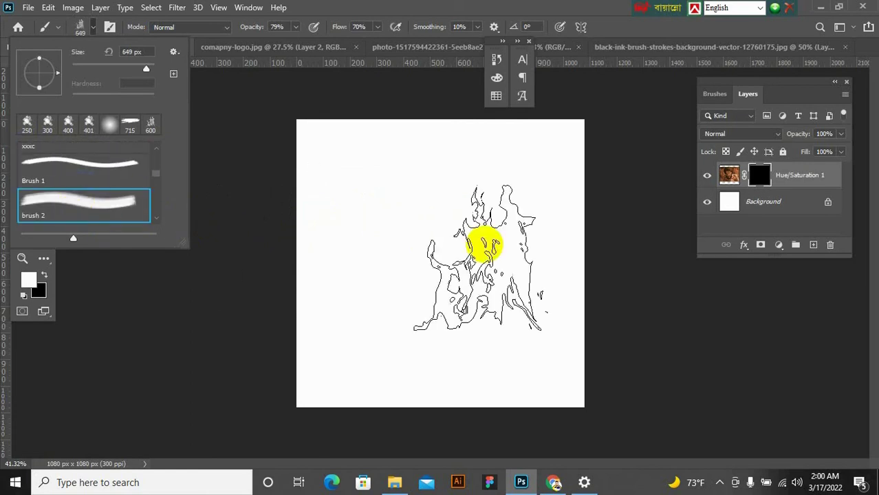
- Settle on the 715 px Brsh 3 tip, angled 29°, at 100% opacity
{"action": "left_click", "coordinate": [59, 166]}
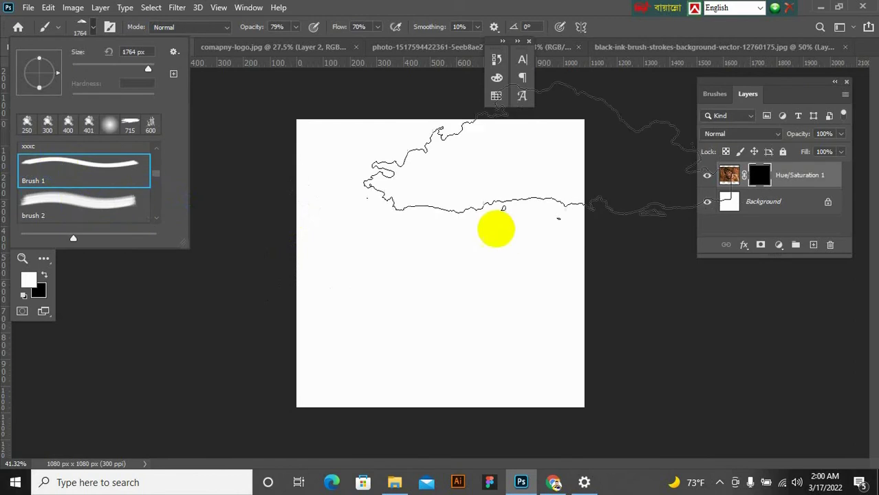
{"action": "scroll", "coordinate": [82, 190], "scroll_direction": "up", "scroll_amount": 1}
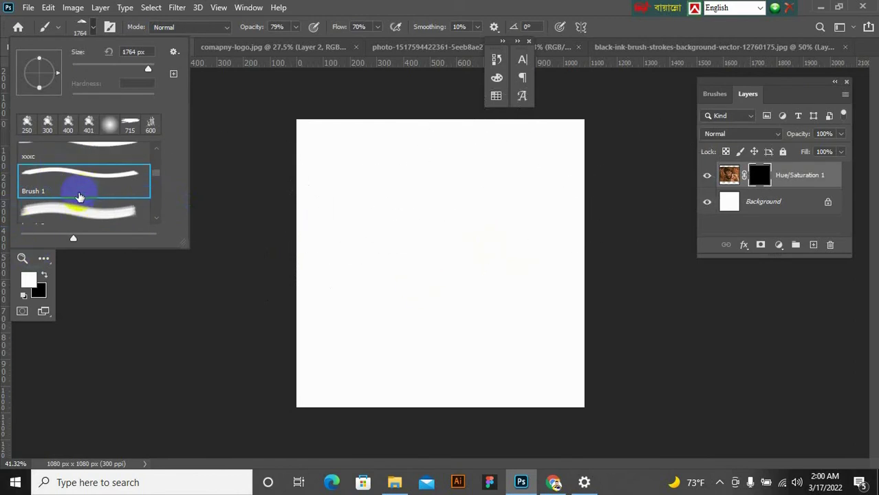
{"action": "left_click", "coordinate": [75, 168]}
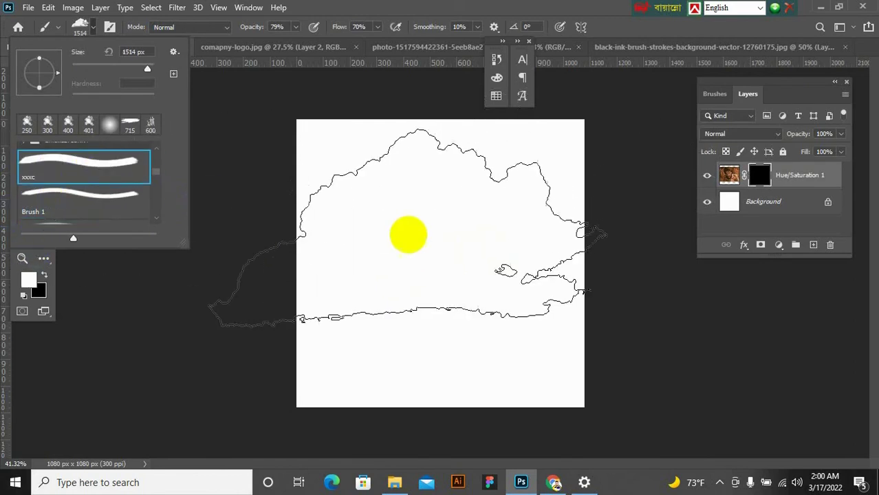
{"action": "scroll", "coordinate": [55, 183], "scroll_direction": "up", "scroll_amount": 1}
{"action": "scroll", "coordinate": [41, 186], "scroll_direction": "down", "scroll_amount": 5}
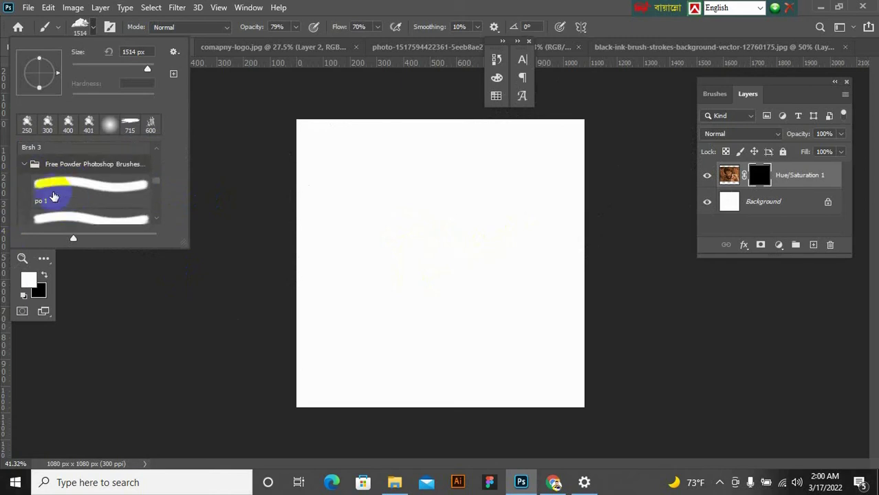
{"action": "left_click", "coordinate": [22, 165]}
{"action": "left_click", "coordinate": [62, 196]}
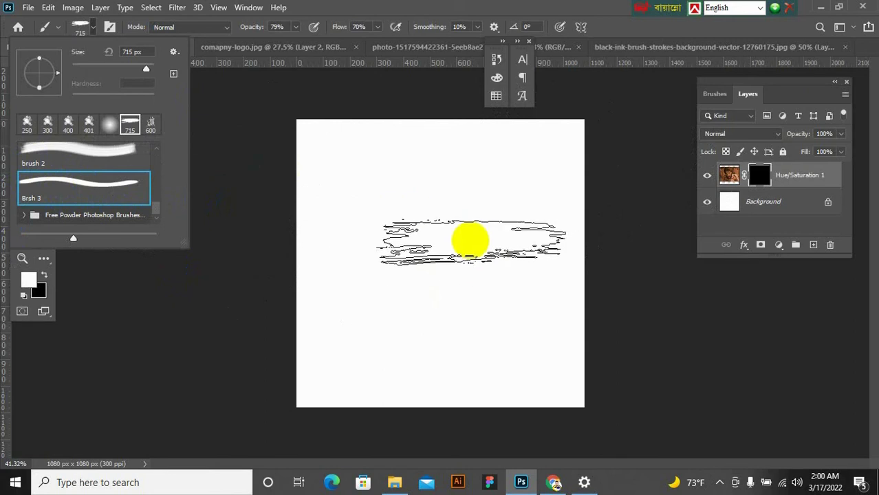
{"action": "left_click_drag", "start_coordinate": [55, 66], "coordinate": [54, 63]}
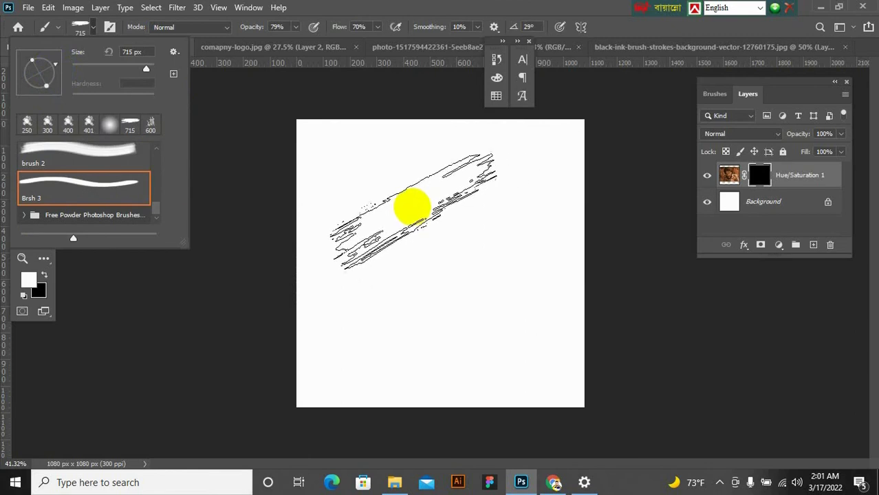
{"action": "left_click_drag", "start_coordinate": [297, 42], "coordinate": [419, 43]}
- Set brush flow to 100% and reset colours to default white and black
{"action": "left_click", "coordinate": [377, 28]}
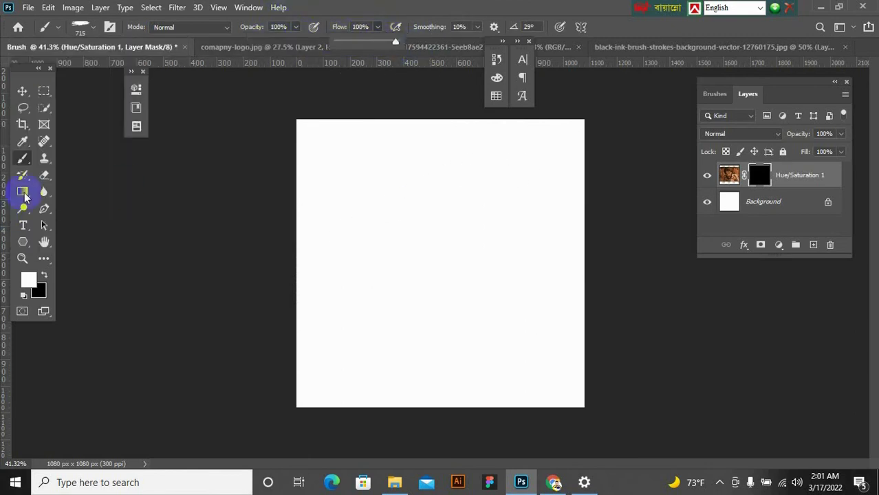
{"action": "left_click", "coordinate": [25, 161]}
{"action": "left_click", "coordinate": [769, 204]}
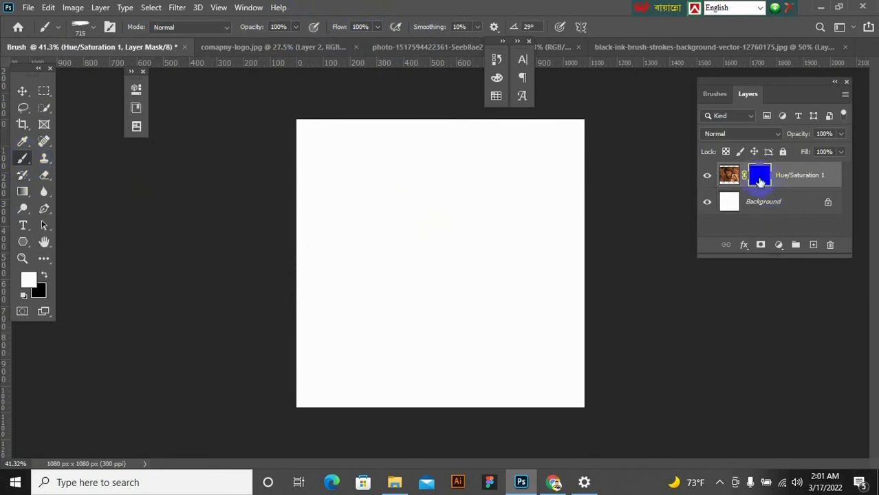
{"action": "left_click", "coordinate": [24, 296]}
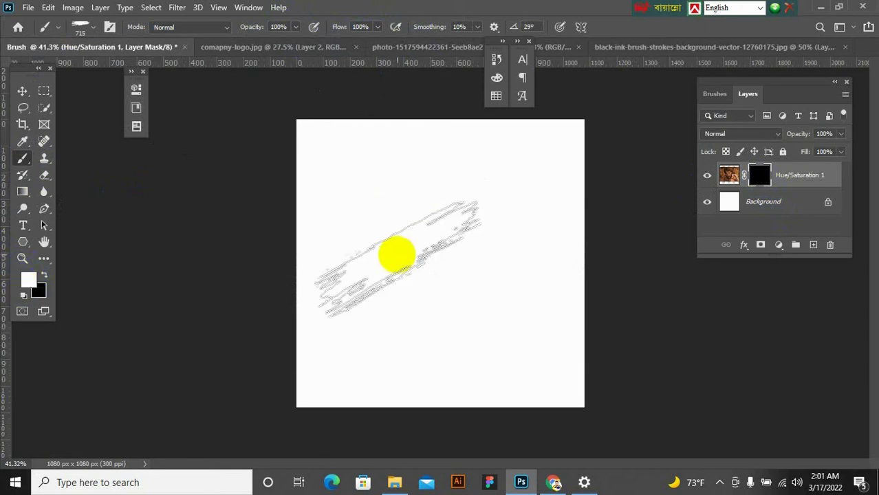
- Paint white on the mask to reveal the face, beard, forehead and left cheek
{"action": "left_click", "coordinate": [435, 231]}
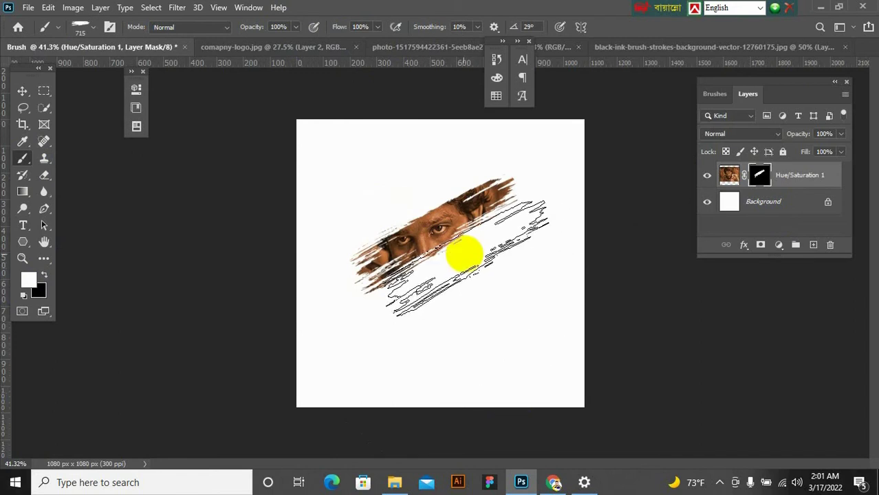
{"action": "left_click_drag", "start_coordinate": [457, 249], "coordinate": [406, 193]}
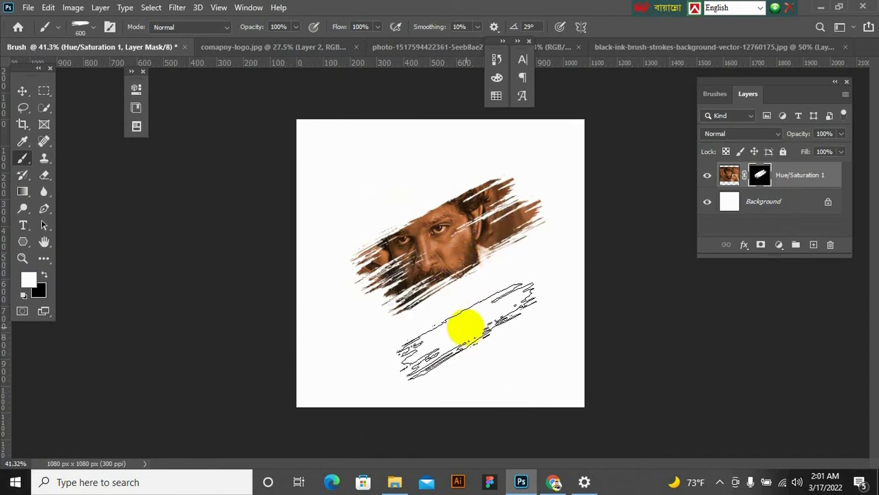
{"action": "mouse_move", "coordinate": [486, 295]}
{"action": "left_mouse_down"}
{"action": "mouse_move", "coordinate": [456, 193]}
{"action": "mouse_move", "coordinate": [432, 199]}
{"action": "mouse_move", "coordinate": [435, 208]}
{"action": "mouse_move", "coordinate": [426, 196]}
{"action": "left_mouse_up"}
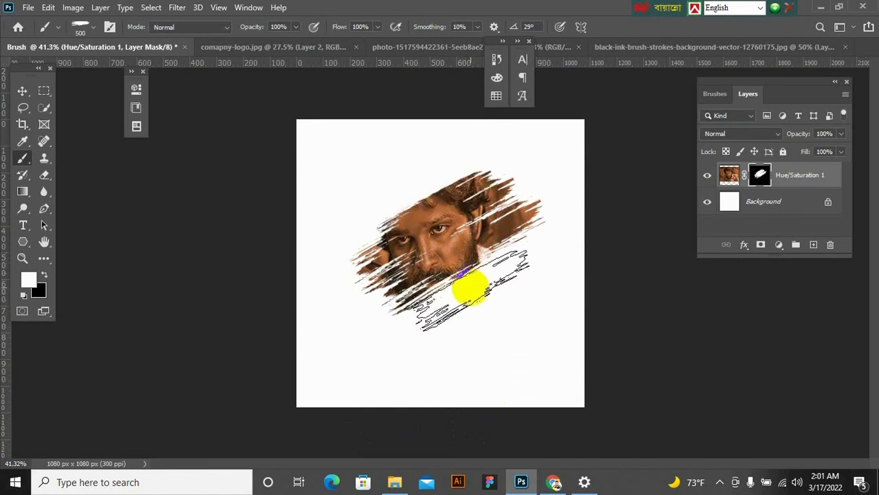
{"action": "key", "text": "bracketleft"}
{"action": "key", "text": "bracketleft"}
{"action": "left_click_drag", "start_coordinate": [461, 324], "coordinate": [475, 311]}
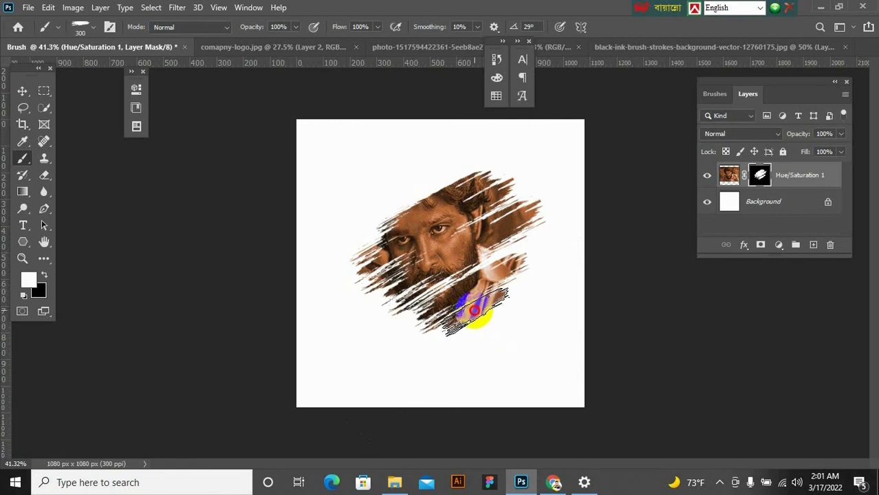
{"action": "mouse_move", "coordinate": [442, 245]}
{"action": "left_mouse_down"}
{"action": "mouse_move", "coordinate": [393, 221]}
{"action": "mouse_move", "coordinate": [347, 227]}
{"action": "left_mouse_up"}
- With a 250–300 px brush, reveal the hair top and lower beard, touching up the strokes
{"action": "key", "text": "bracketright"}
{"action": "key", "text": "bracketright"}
{"action": "key", "text": "bracketleft"}
{"action": "key", "text": "bracketleft"}
{"action": "key", "text": "bracketleft"}
{"action": "mouse_move", "coordinate": [402, 196]}
{"action": "left_mouse_down"}
{"action": "mouse_move", "coordinate": [393, 191]}
{"action": "mouse_move", "coordinate": [413, 241]}
{"action": "mouse_move", "coordinate": [379, 249]}
{"action": "left_mouse_up"}
{"action": "left_click_drag", "start_coordinate": [454, 176], "coordinate": [432, 165]}
{"action": "mouse_move", "coordinate": [441, 323]}
{"action": "left_mouse_down"}
{"action": "mouse_move", "coordinate": [494, 320]}
{"action": "mouse_move", "coordinate": [473, 296]}
{"action": "mouse_move", "coordinate": [520, 255]}
{"action": "left_mouse_up"}
{"action": "key", "text": "bracketright"}
{"action": "left_click_drag", "start_coordinate": [422, 393], "coordinate": [451, 318]}
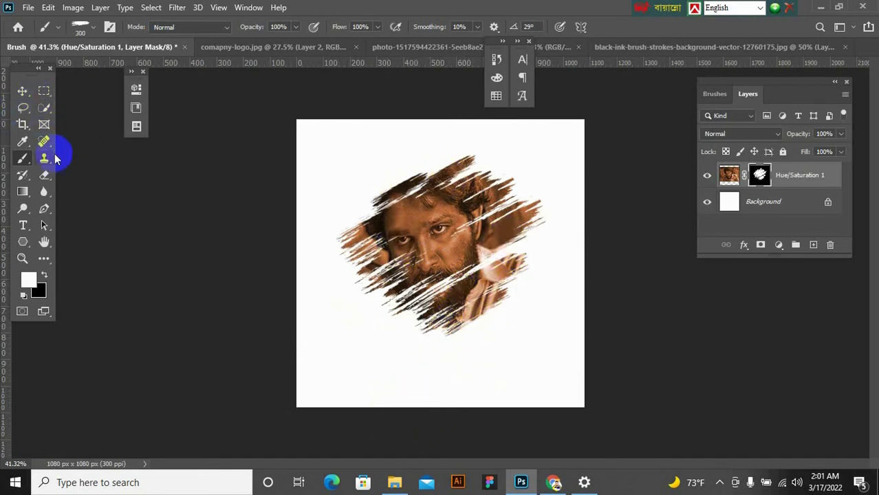
- Pick the cloud-shaped brush from the Free Smoke Photoshop Brushes 15 folder
{"action": "right_click", "coordinate": [24, 160]}
{"action": "left_click", "coordinate": [55, 157]}
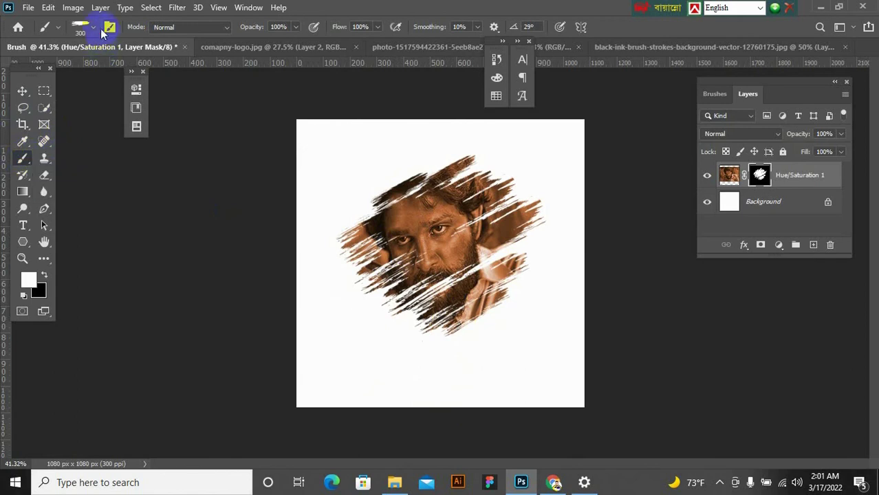
{"action": "left_click", "coordinate": [95, 29]}
{"action": "scroll", "coordinate": [86, 195], "scroll_direction": "up", "scroll_amount": 2}
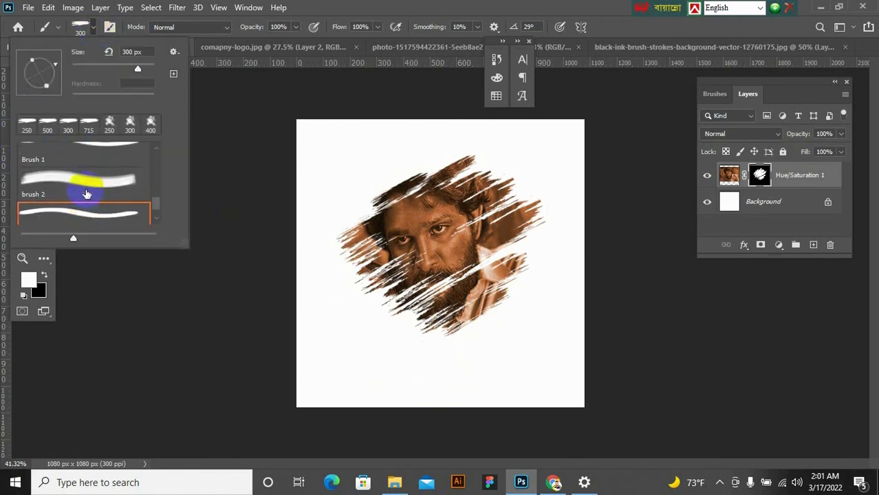
{"action": "scroll", "coordinate": [86, 194], "scroll_direction": "up", "scroll_amount": 5}
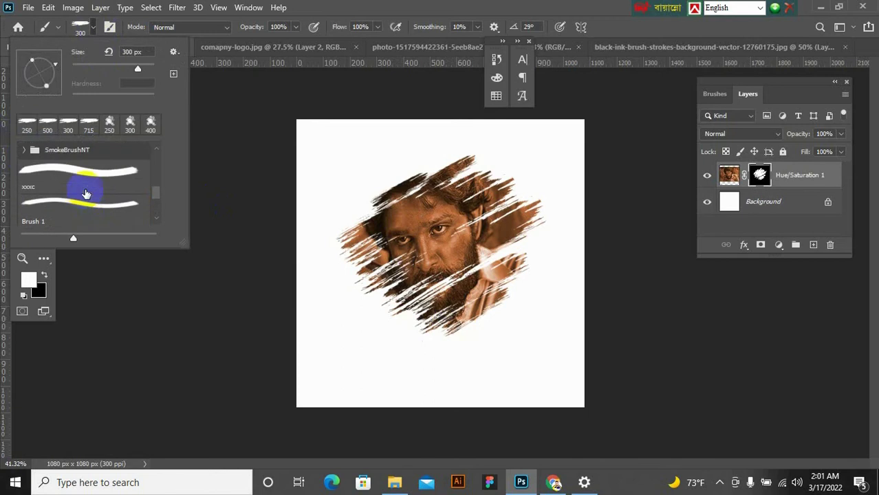
{"action": "scroll", "coordinate": [55, 186], "scroll_direction": "up", "scroll_amount": 5}
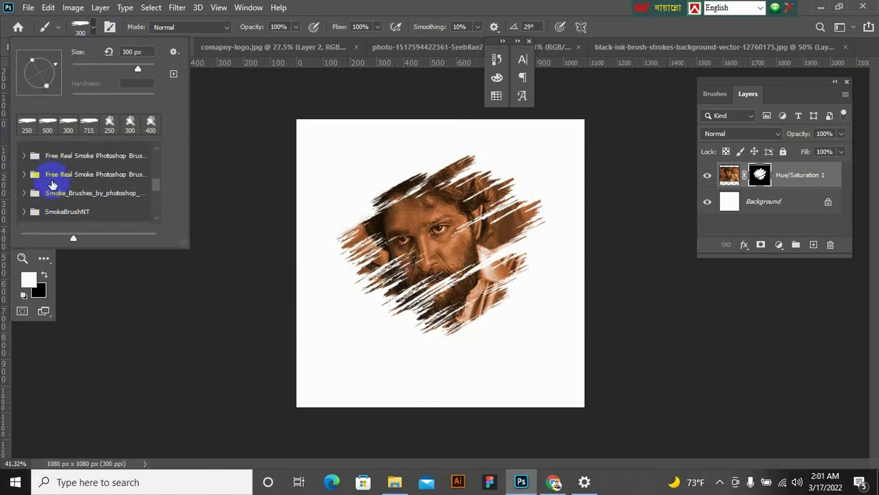
{"action": "scroll", "coordinate": [50, 186], "scroll_direction": "up", "scroll_amount": 3}
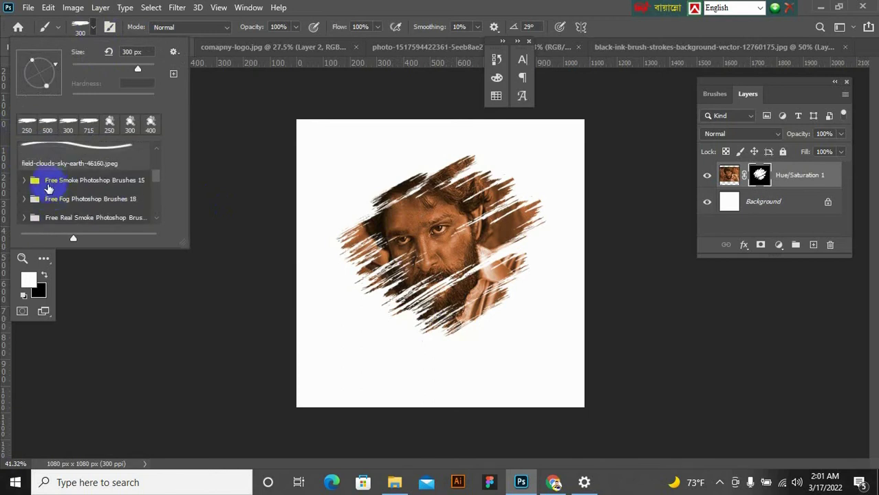
{"action": "left_click", "coordinate": [26, 181]}
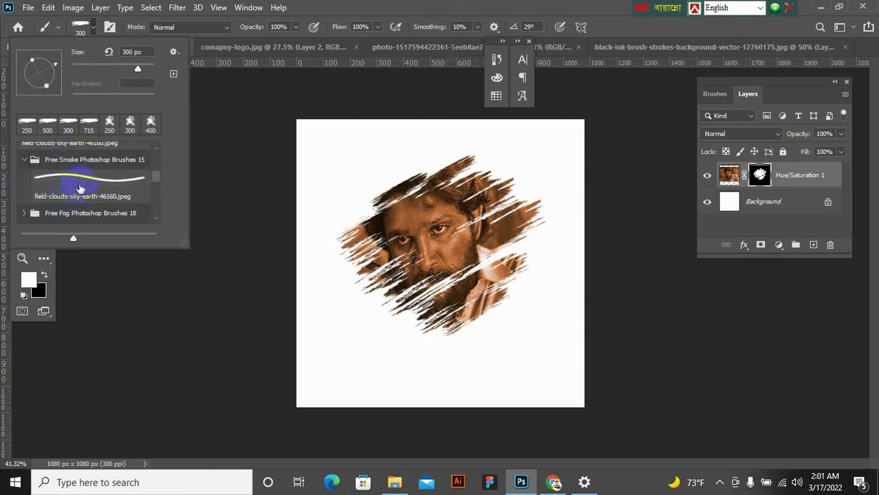
{"action": "scroll", "coordinate": [80, 189], "scroll_direction": "down", "scroll_amount": 5}
{"action": "scroll", "coordinate": [81, 190], "scroll_direction": "up", "scroll_amount": 4}
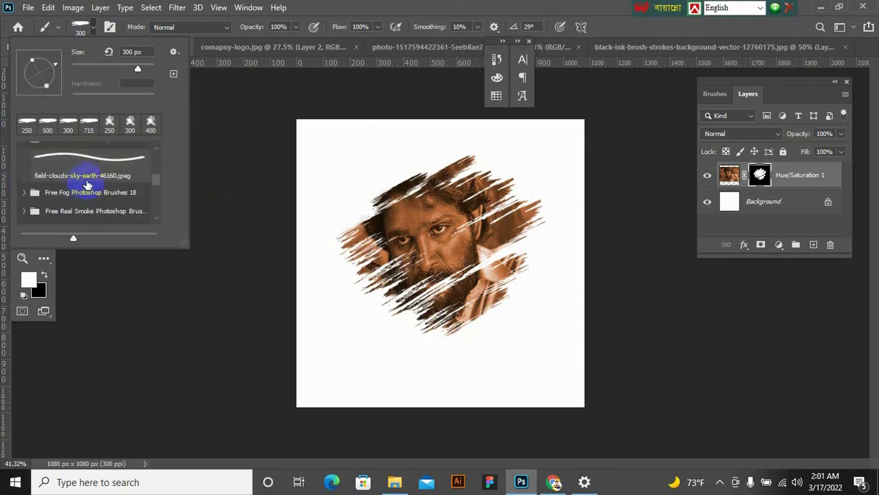
{"action": "double_click", "coordinate": [102, 159]}
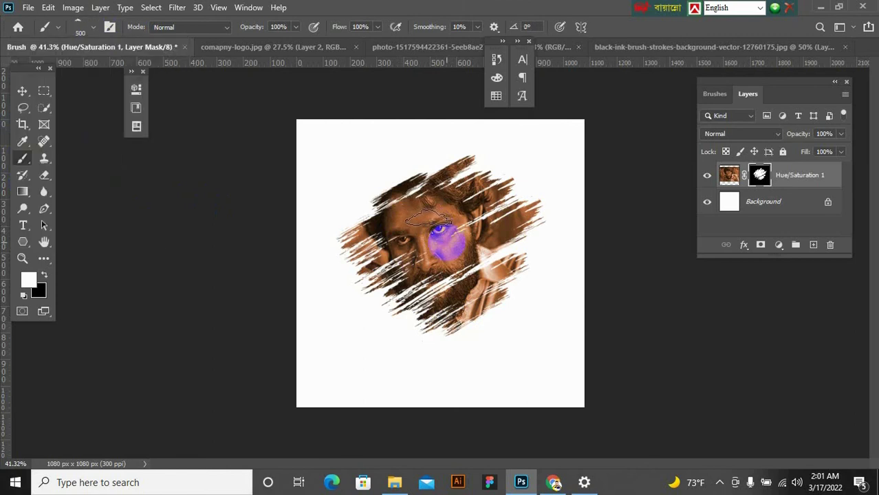
- Reveal the shoulder and collar with a 1600–1300 px brush, undoing the lower-left arm dab
{"action": "key", "text": "bracketright"}
{"action": "key", "text": "bracketright"}
{"action": "key", "text": "bracketright"}
{"action": "key", "text": "bracketright"}
{"action": "key", "text": "bracketright"}
{"action": "key", "text": "bracketright"}
{"action": "key", "text": "bracketright"}
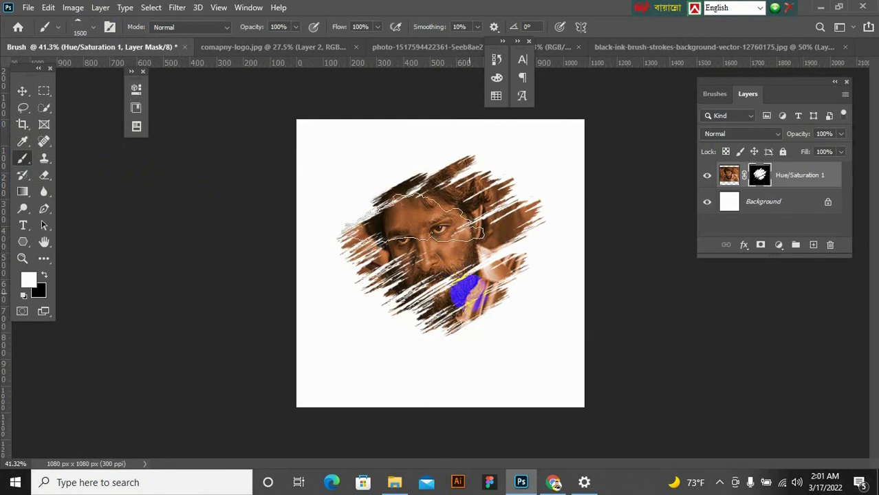
{"action": "left_click", "coordinate": [566, 344]}
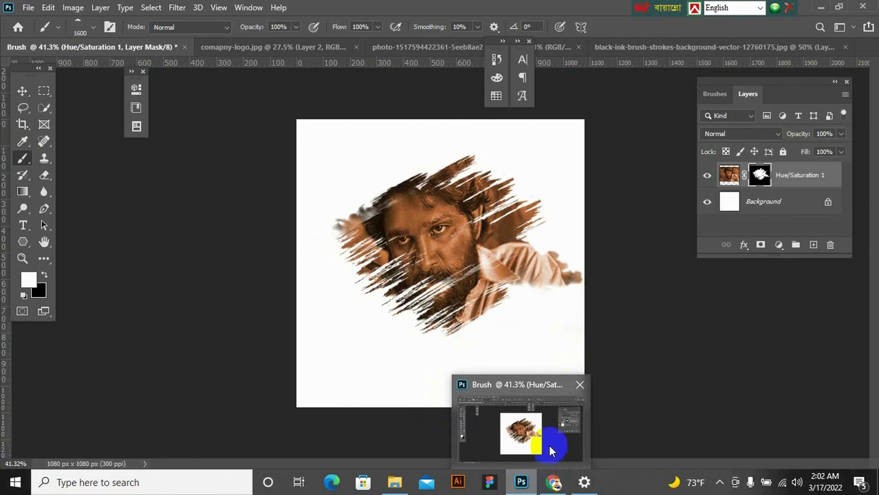
{"action": "key", "text": "bracketleft"}
{"action": "key", "text": "bracketleft"}
{"action": "key", "text": "bracketleft"}
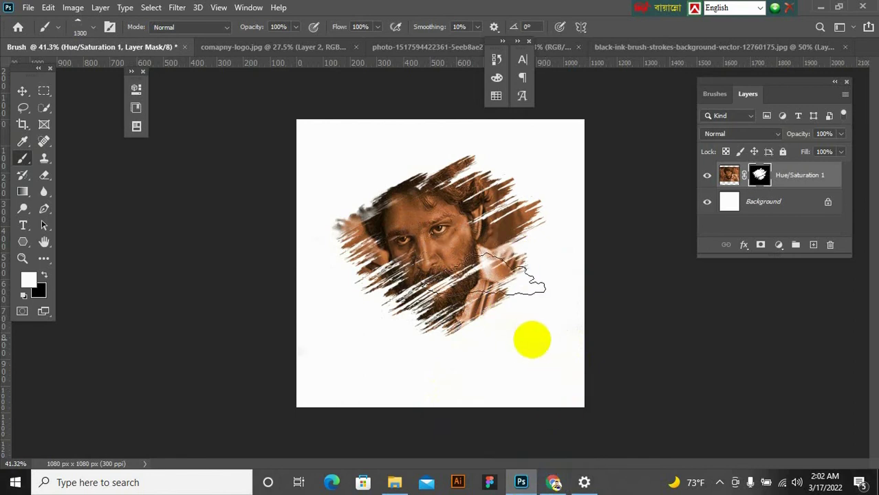
{"action": "left_click", "coordinate": [530, 337]}
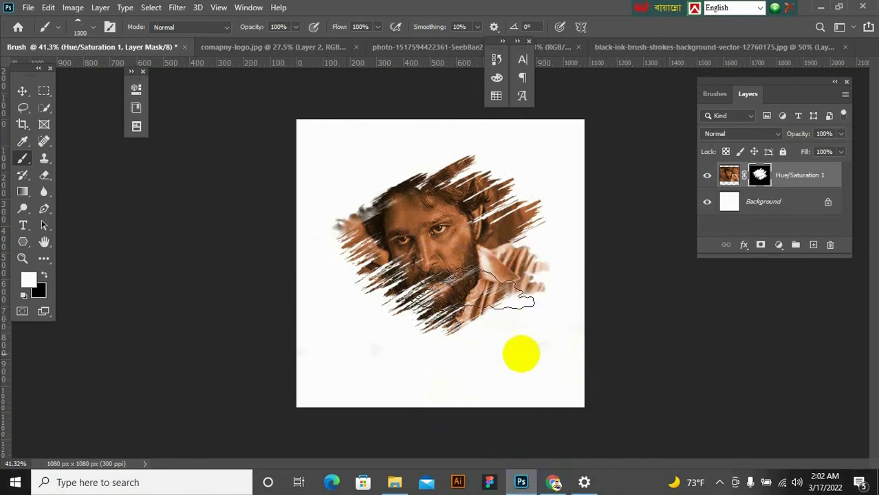
{"action": "left_click", "coordinate": [442, 337]}
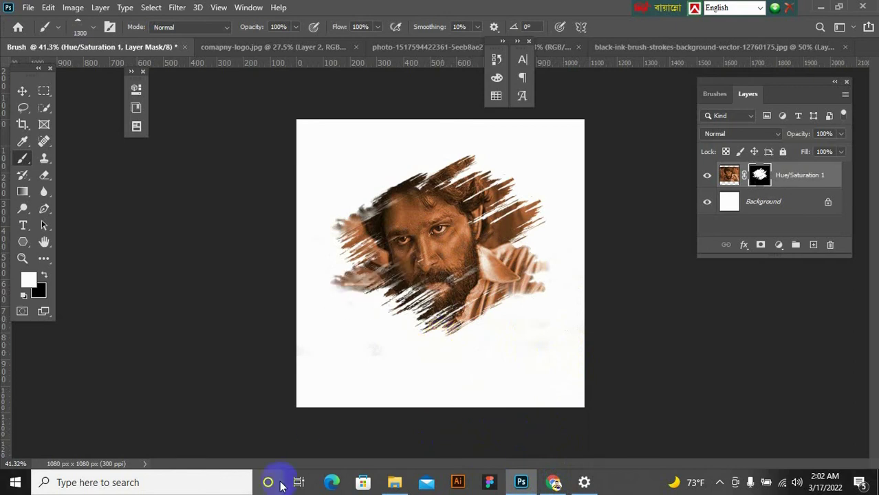
{"action": "left_click", "coordinate": [412, 372]}
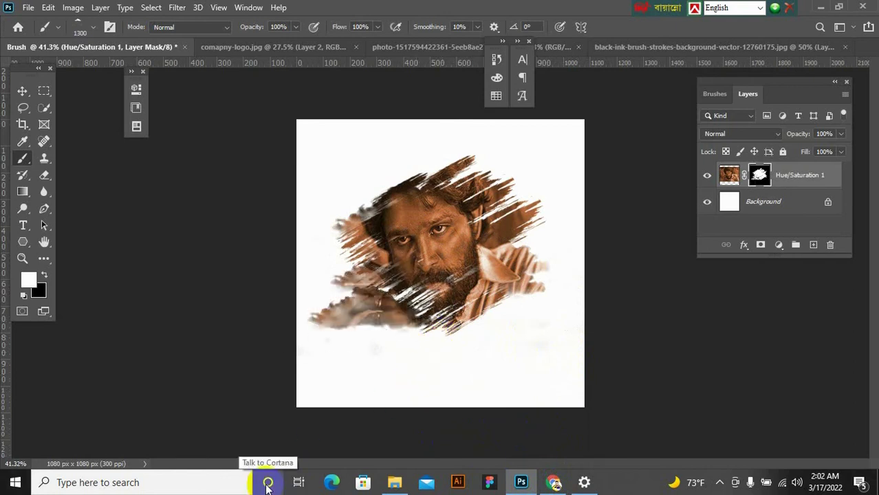
{"action": "key", "text": "ctrl+z"}
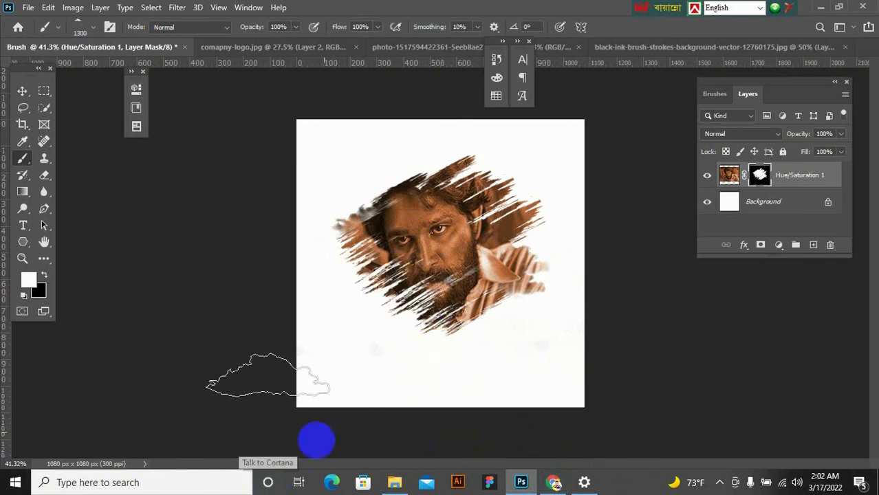
- Switch to the Move tool and select the Background layer
{"action": "left_click", "coordinate": [23, 92]}
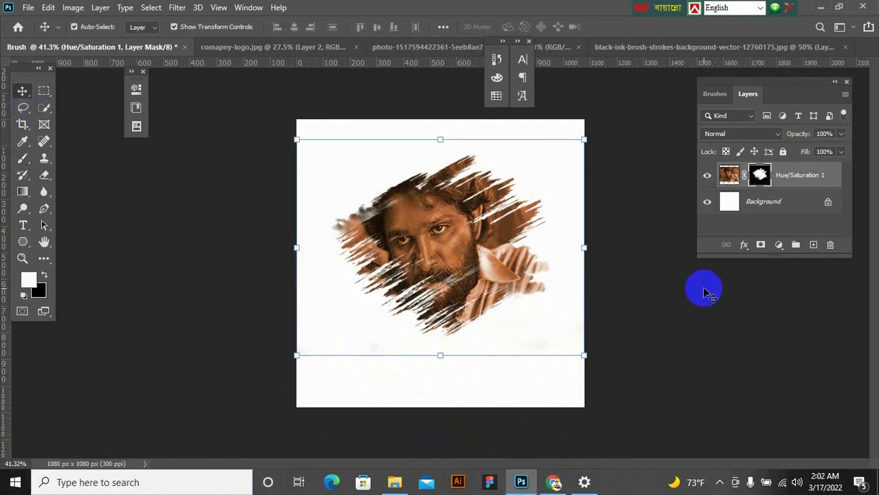
{"action": "scroll", "coordinate": [486, 222], "scroll_direction": "down", "scroll_amount": 2}
{"action": "scroll", "coordinate": [699, 242], "scroll_direction": "up", "scroll_amount": 1}
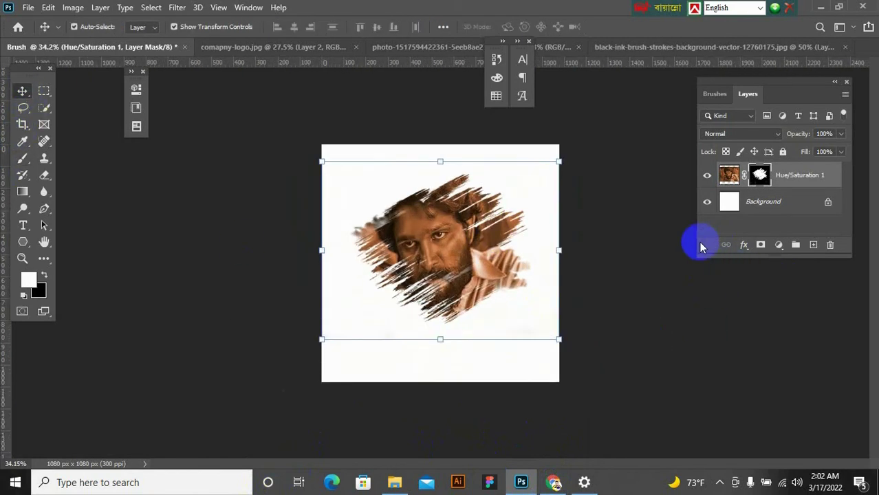
{"action": "left_click", "coordinate": [780, 204]}
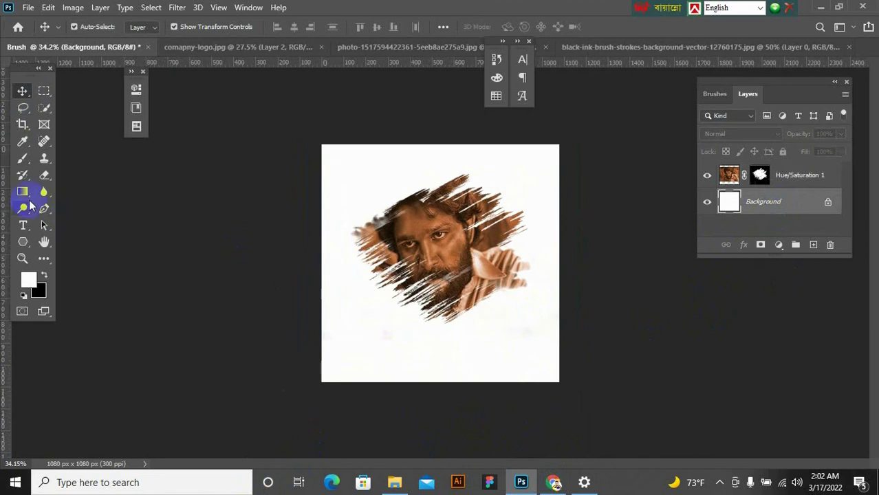
- Sample a brown from the image and fill the Background layer with it
{"action": "left_click", "coordinate": [23, 142]}
{"action": "left_click", "coordinate": [496, 244]}
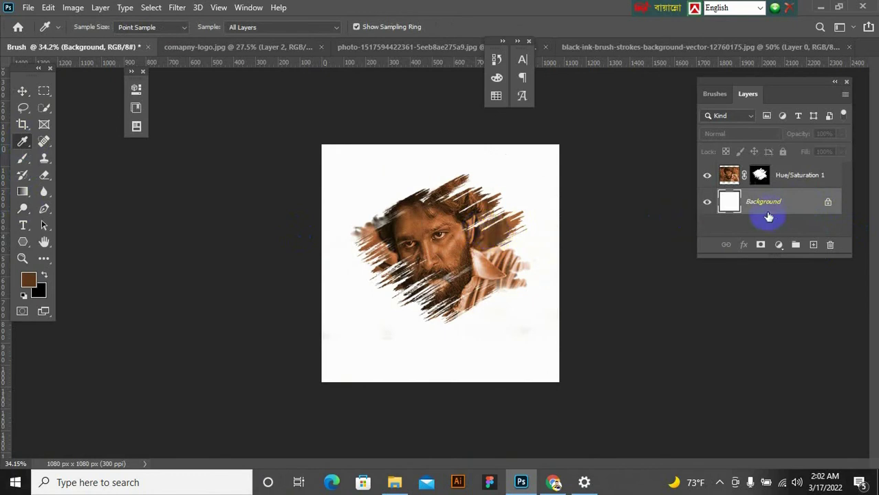
{"action": "key", "text": "alt+BackSpace"}
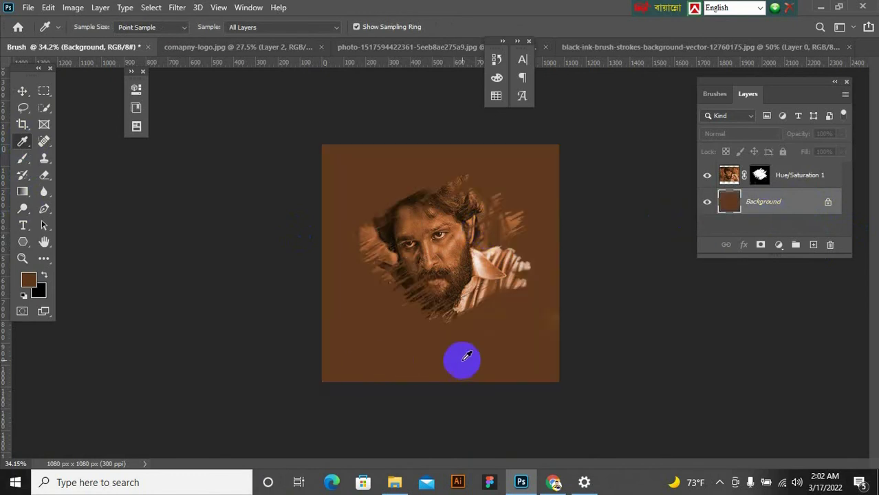
{"action": "scroll", "coordinate": [542, 288], "scroll_direction": "up", "scroll_amount": 4}
{"action": "scroll", "coordinate": [495, 285], "scroll_direction": "down", "scroll_amount": 1}
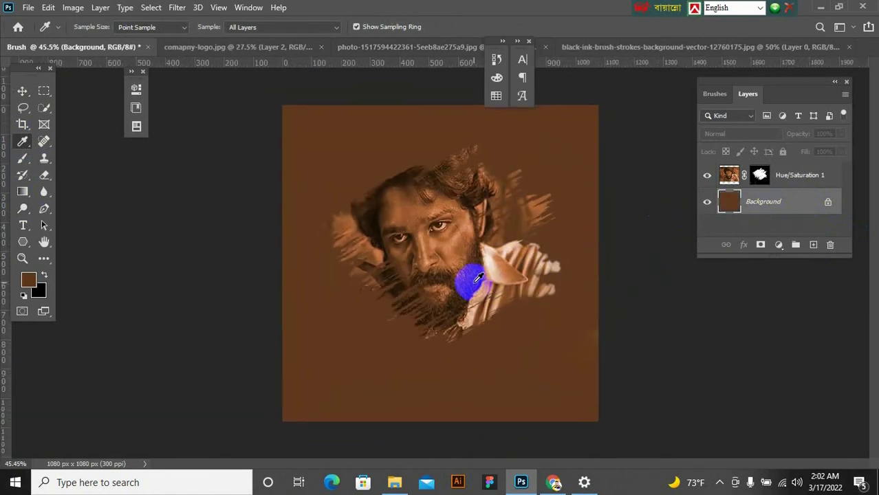
- Set the foreground colour to light peach ffd4b8 and fill the Background with it
{"action": "left_click", "coordinate": [27, 282]}
{"action": "left_click_drag", "start_coordinate": [644, 269], "coordinate": [582, 238]}
{"action": "left_click", "coordinate": [832, 240]}
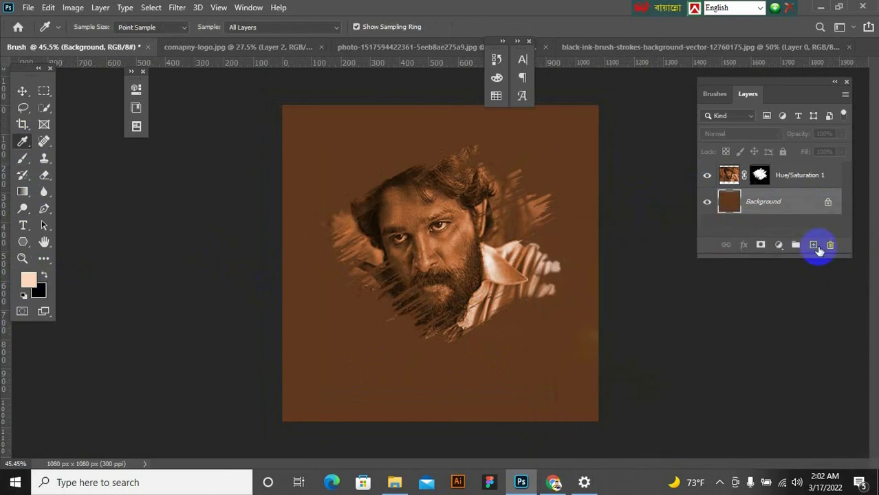
{"action": "key", "text": "alt+BackSpace"}
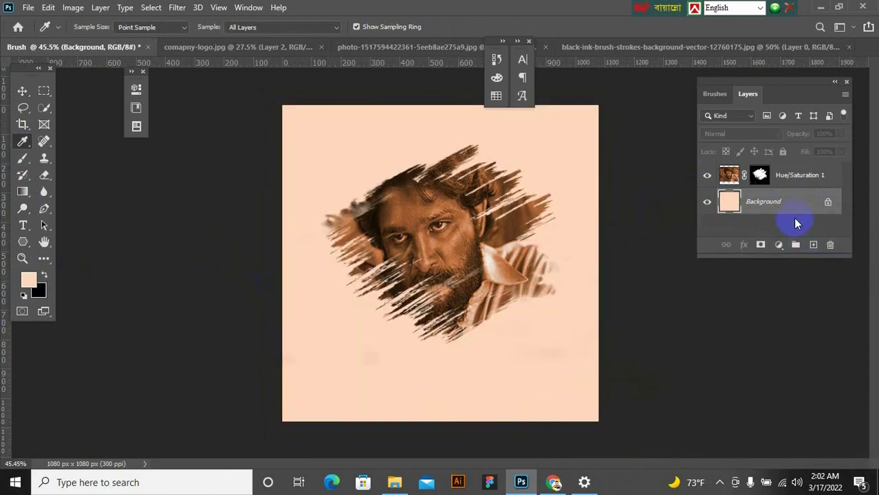
{"action": "scroll", "coordinate": [412, 251], "scroll_direction": "down", "scroll_amount": 1}
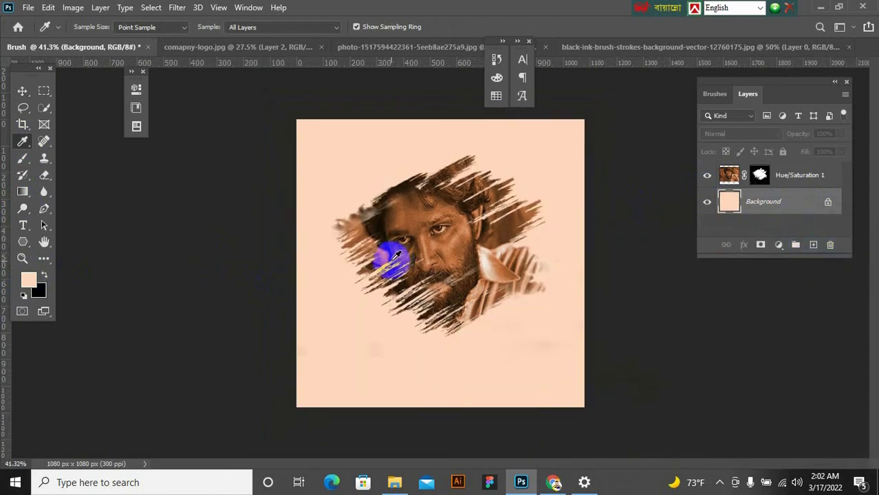
{"action": "left_click", "coordinate": [22, 91]}
{"action": "scroll", "coordinate": [463, 278], "scroll_direction": "up", "scroll_amount": 2}
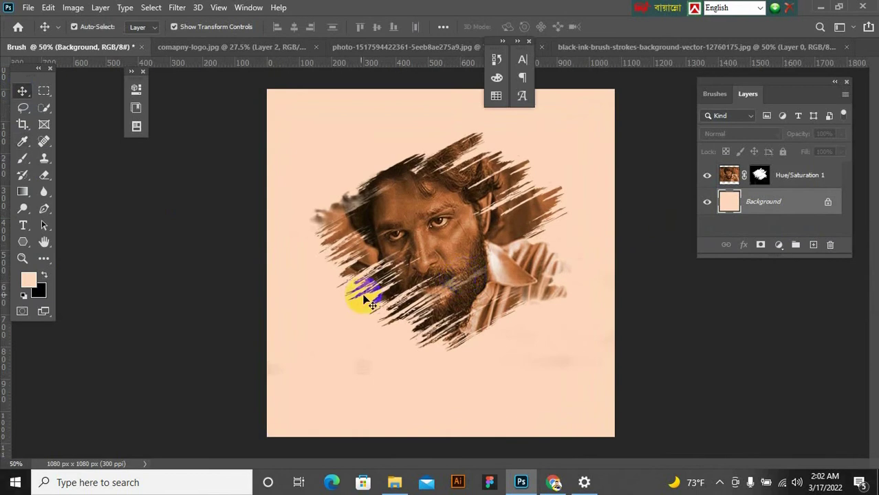
{"action": "scroll", "coordinate": [355, 291], "scroll_direction": "down", "scroll_amount": 3}
- Add a PUSHPA text line just below the portrait and select it
{"action": "left_click", "coordinate": [21, 227]}
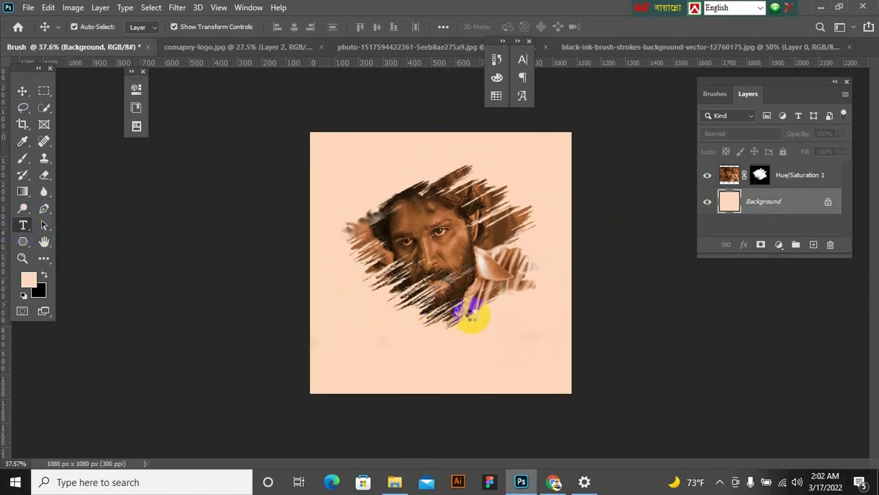
{"action": "scroll", "coordinate": [435, 348], "scroll_direction": "up", "scroll_amount": 1}
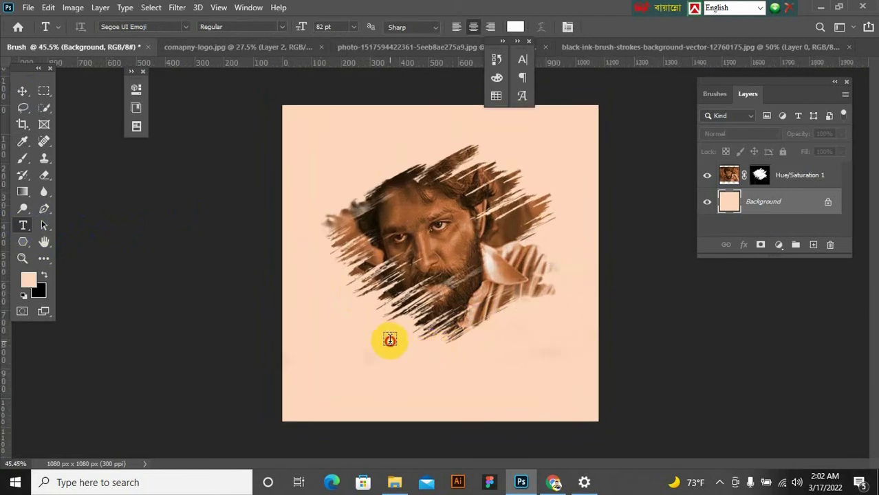
{"action": "left_click", "coordinate": [390, 340]}
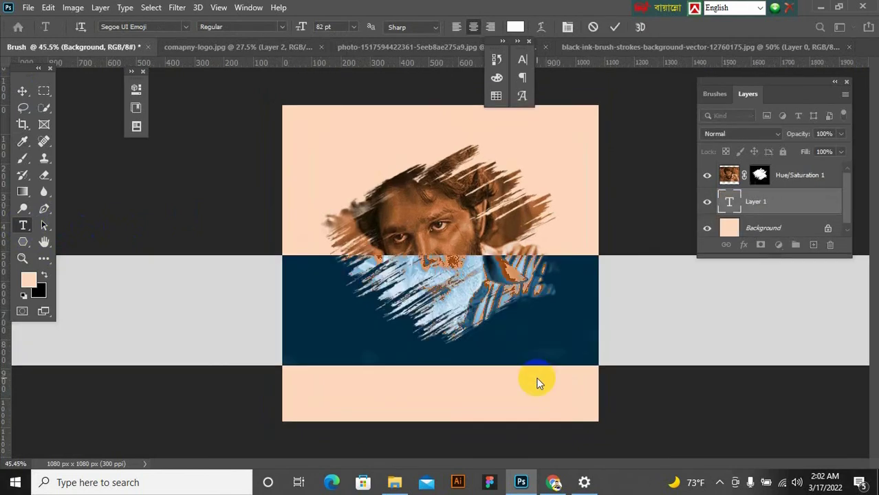
{"action": "type", "text": "PUSHPA"}
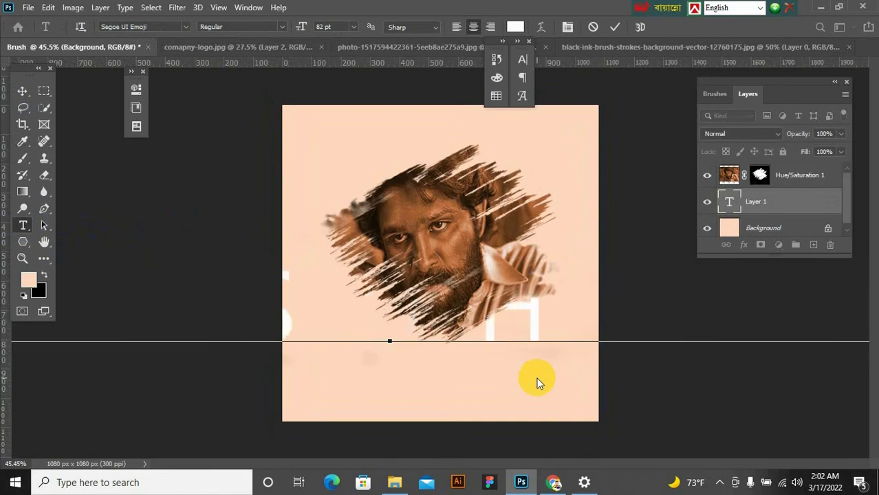
{"action": "double_click", "coordinate": [517, 337]}
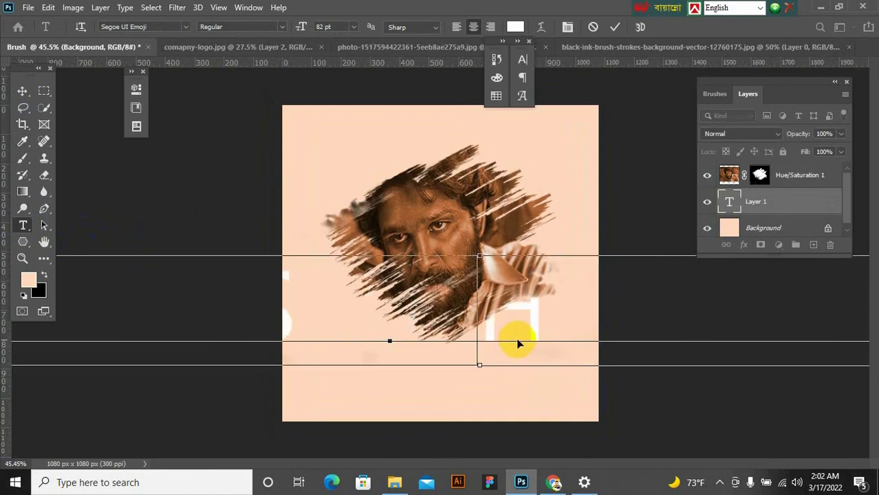
- Set PUSHPA to 18 pt with -400 tracking and stack it above Hue/Saturation 1
{"action": "left_click", "coordinate": [353, 28]}
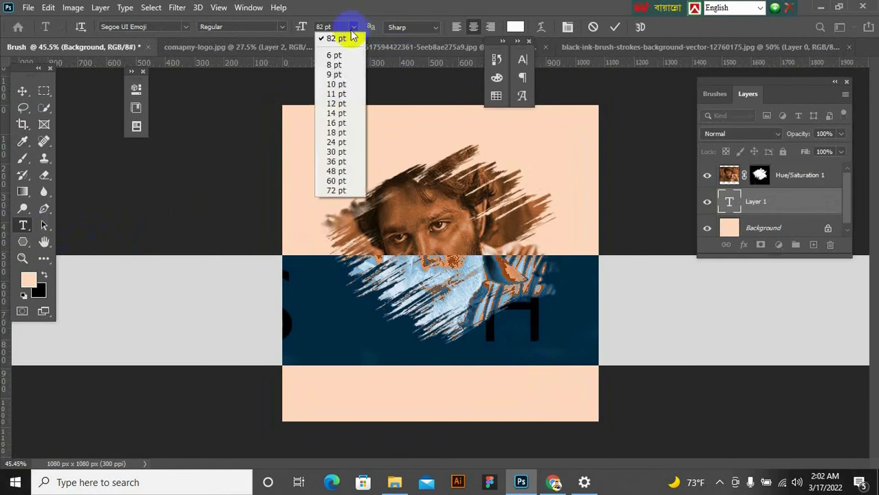
{"action": "left_click", "coordinate": [341, 132]}
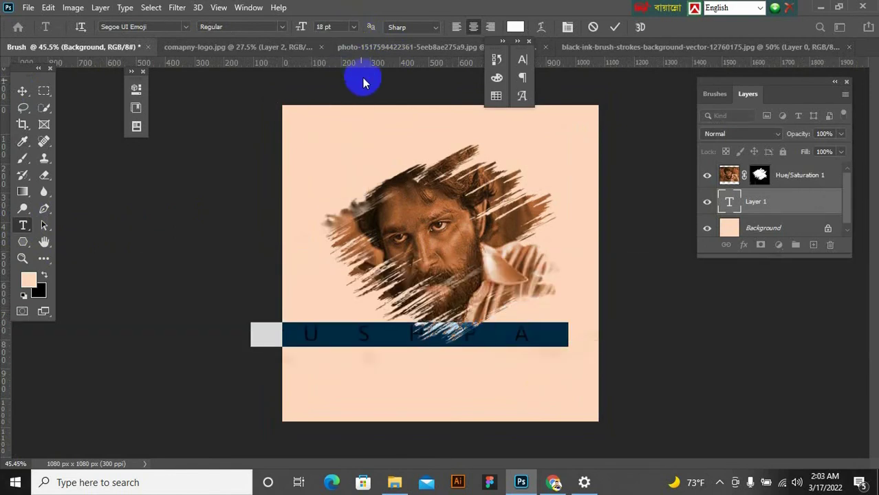
{"action": "left_click", "coordinate": [523, 62]}
{"action": "left_click", "coordinate": [486, 107]}
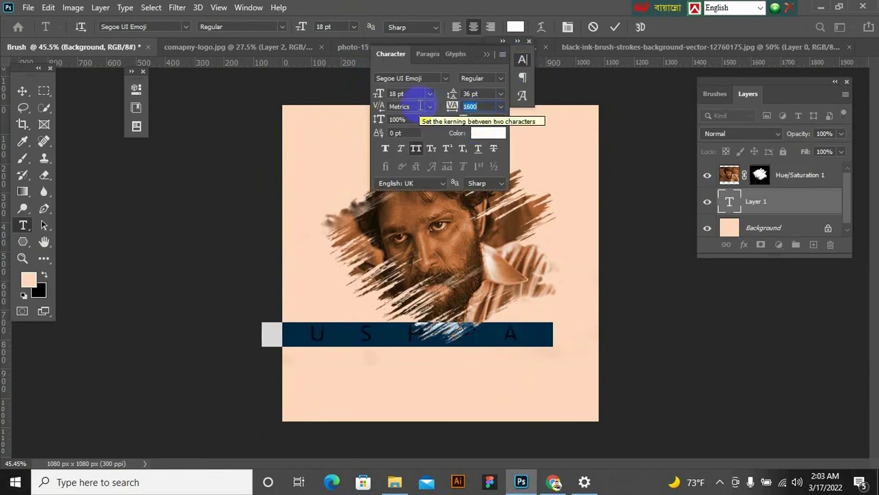
{"action": "type", "text": "-400"}
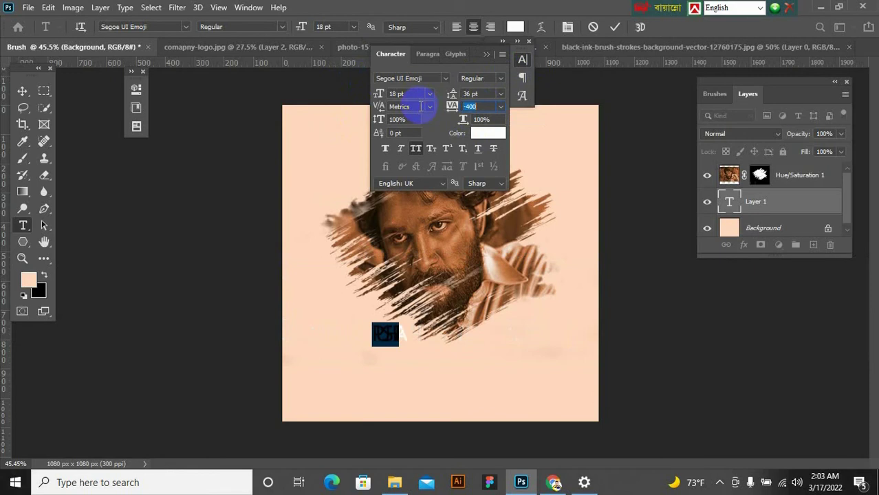
{"action": "scroll", "coordinate": [419, 107], "scroll_direction": "up", "scroll_amount": 5}
{"action": "scroll", "coordinate": [421, 108], "scroll_direction": "down", "scroll_amount": 3}
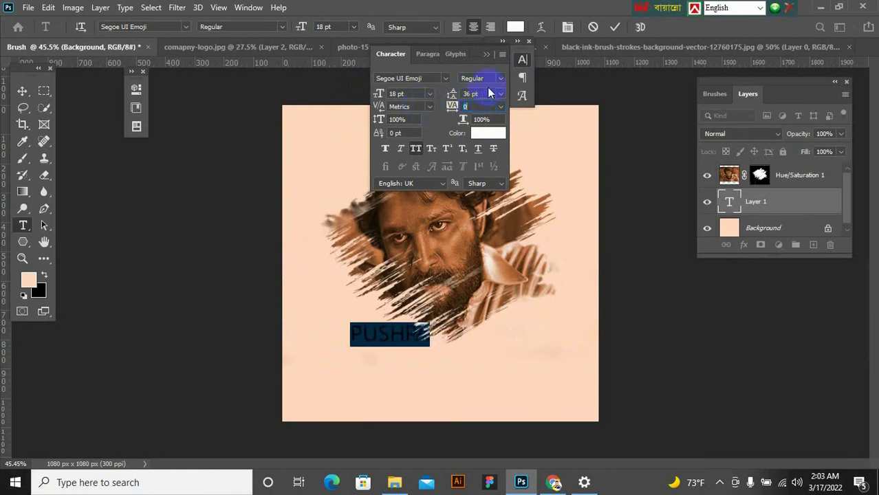
{"action": "left_click", "coordinate": [774, 202]}
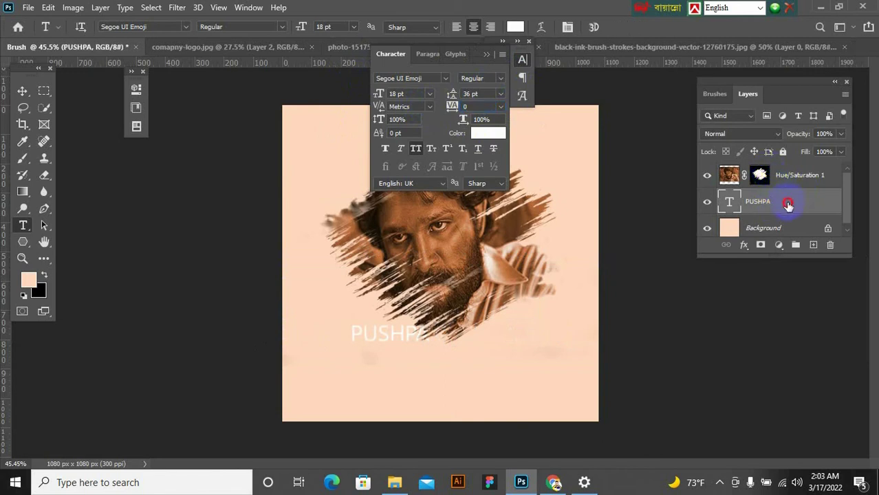
{"action": "left_click_drag", "start_coordinate": [781, 214], "coordinate": [779, 178]}
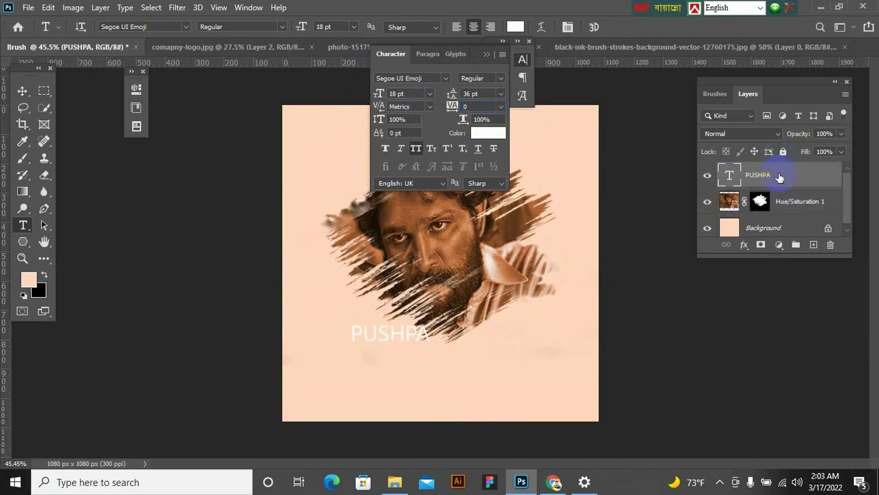
{"action": "double_click", "coordinate": [391, 333]}
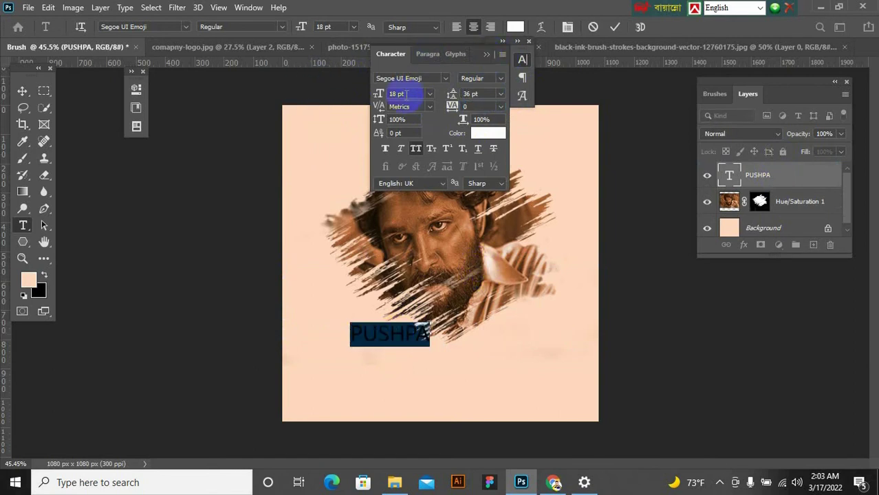
- Restyle PUSHPA in The Outbox St at 50 pt and move it down beneath the portrait
{"action": "left_click", "coordinate": [184, 28]}
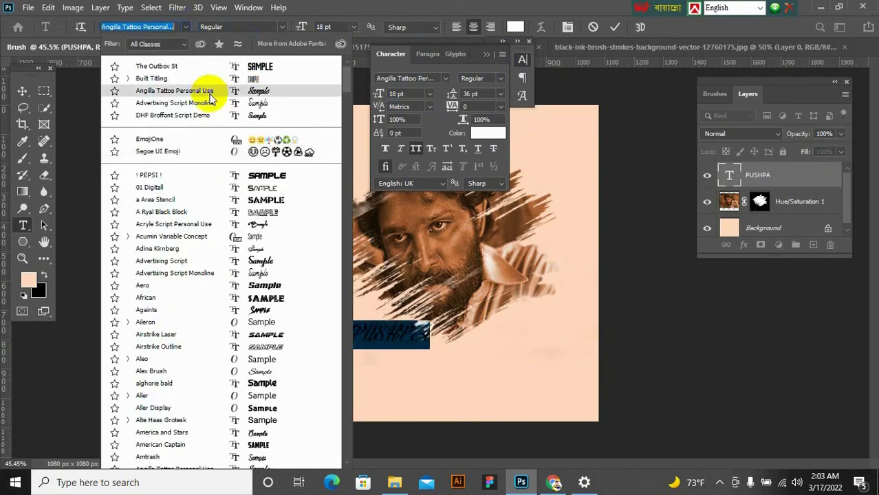
{"action": "left_click", "coordinate": [273, 72]}
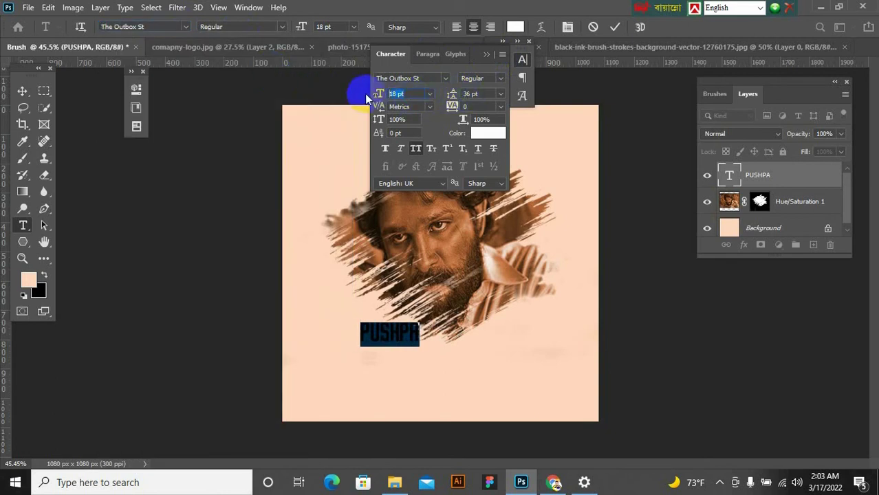
{"action": "key", "text": "shift+Up"}
{"action": "key", "text": "shift+Up"}
{"action": "key", "text": "shift+Up"}
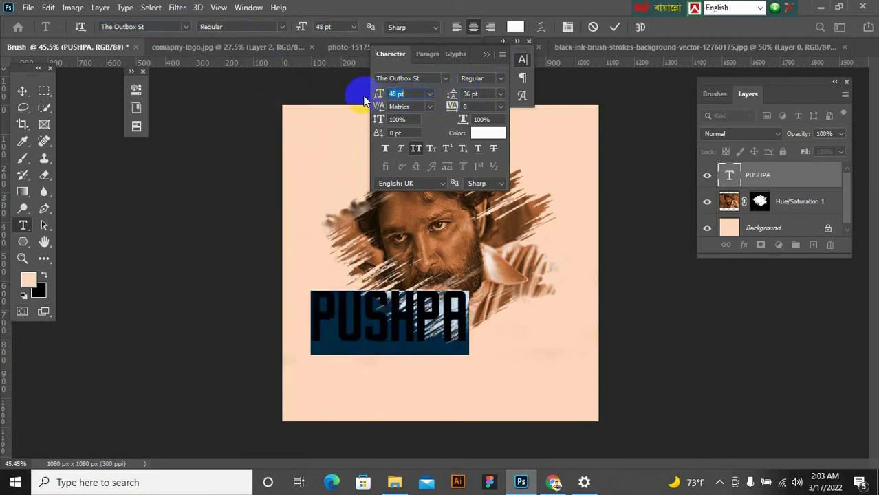
{"action": "key", "text": "Up"}
{"action": "key", "text": "Up"}
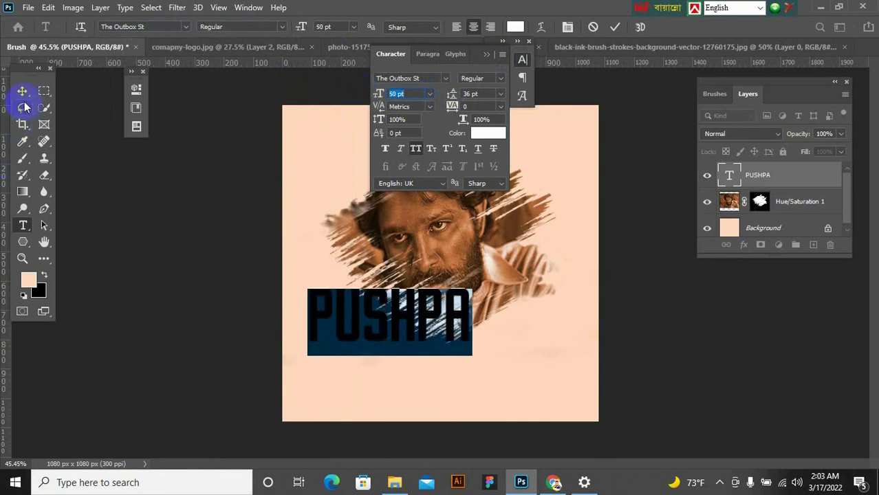
{"action": "left_click", "coordinate": [22, 91]}
{"action": "left_click_drag", "start_coordinate": [403, 315], "coordinate": [445, 374]}
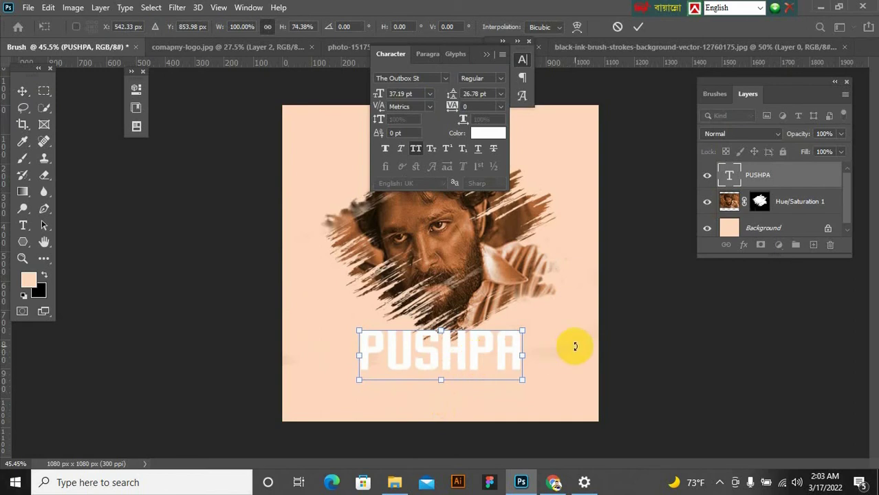
{"action": "left_click", "coordinate": [22, 92]}
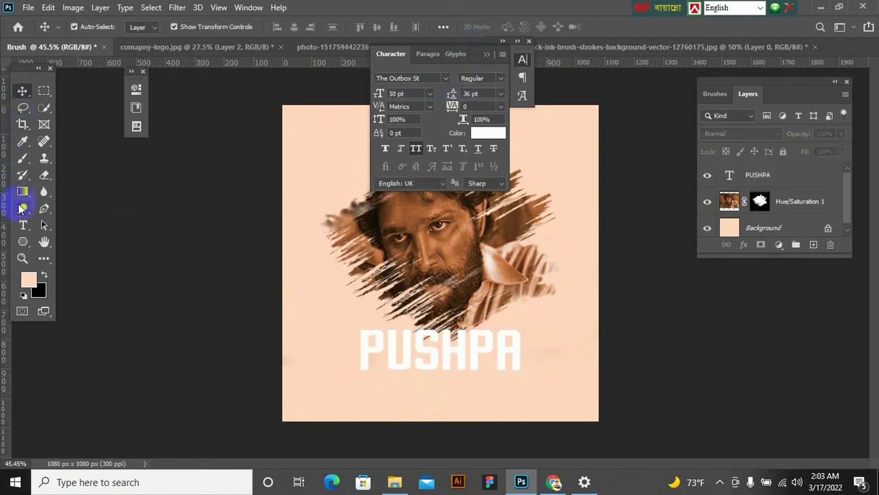
- Colour the PUSHPA text dark brown #5b351c sampled from the portrait
{"action": "left_click", "coordinate": [22, 225]}
{"action": "double_click", "coordinate": [364, 349]}
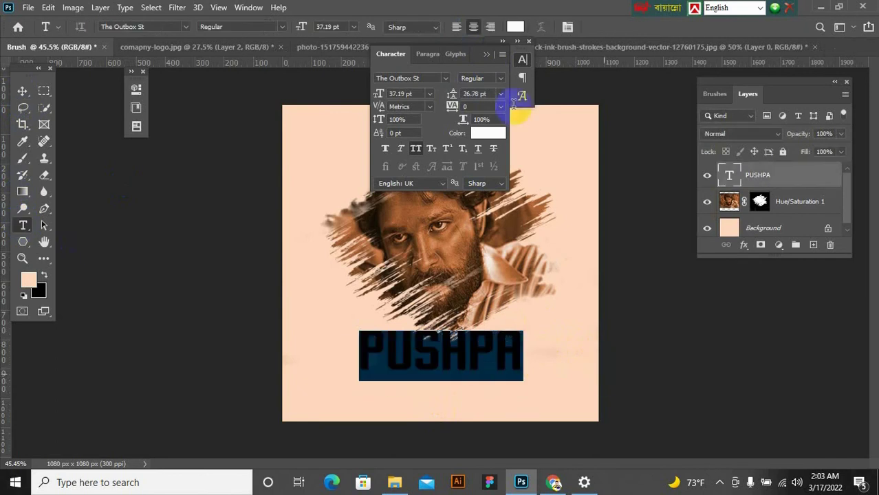
{"action": "left_click", "coordinate": [516, 26]}
{"action": "left_click", "coordinate": [514, 218]}
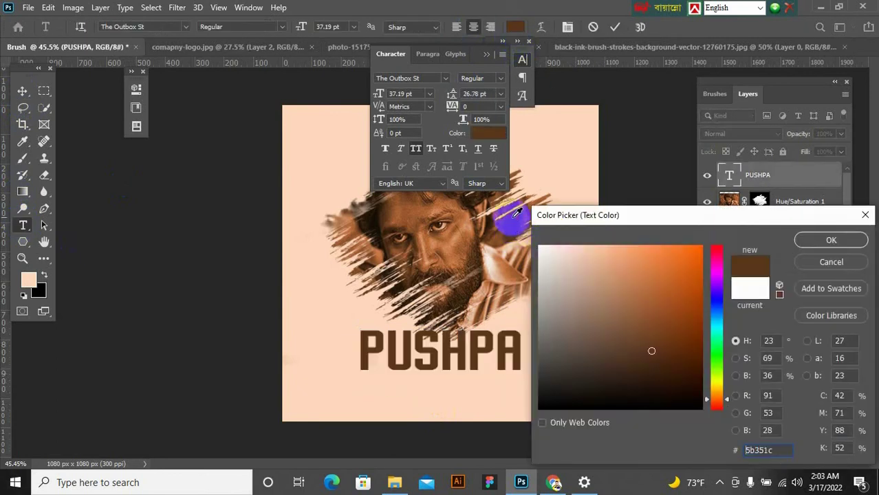
{"action": "left_click", "coordinate": [808, 242]}
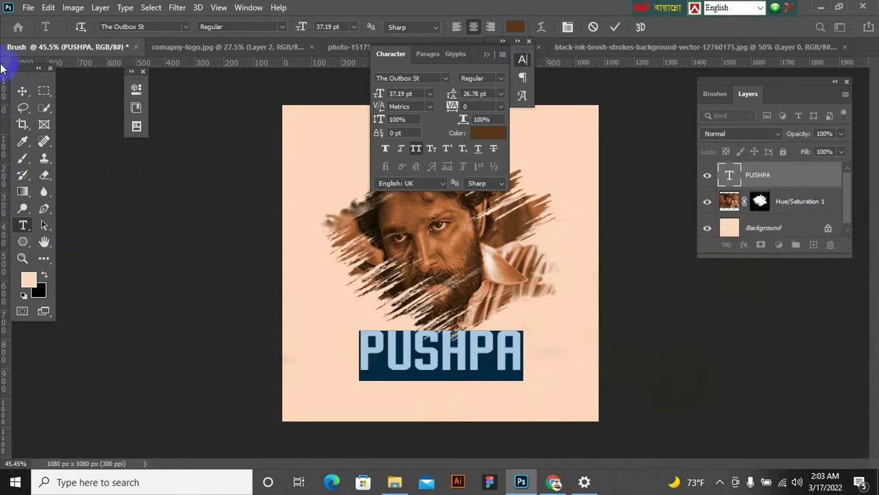
- Nudge the PUSHPA title slightly lower and about 10 px right beneath the portrait
{"action": "left_click", "coordinate": [23, 91]}
{"action": "left_click_drag", "start_coordinate": [479, 360], "coordinate": [480, 370]}
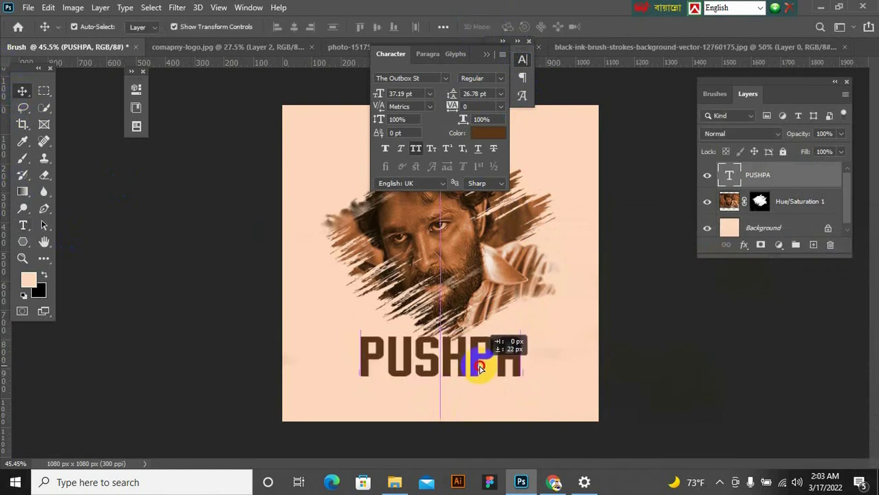
{"action": "left_click", "coordinate": [642, 347]}
{"action": "left_click", "coordinate": [502, 41]}
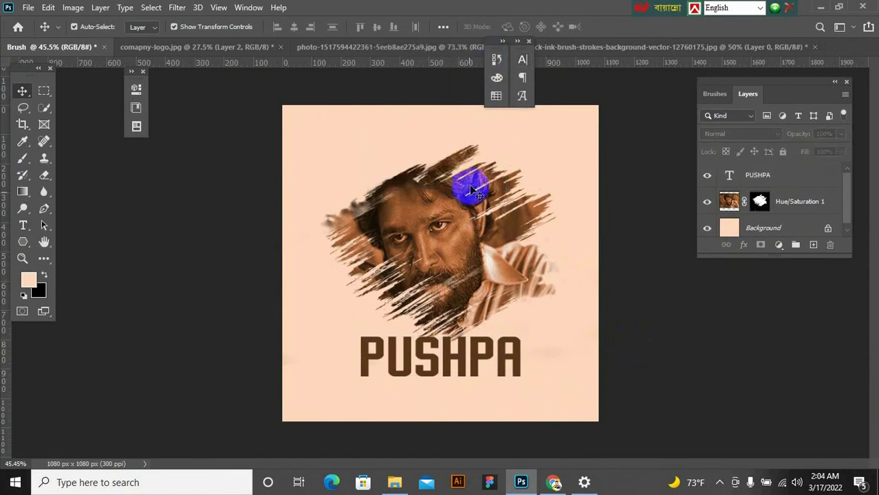
{"action": "key", "text": "super"}
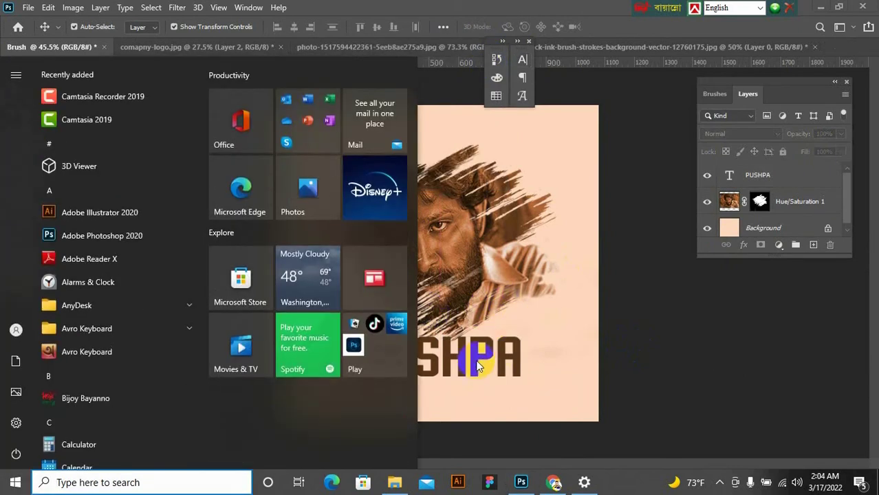
{"action": "left_click", "coordinate": [478, 360]}
{"action": "left_click_drag", "start_coordinate": [478, 361], "coordinate": [483, 362]}
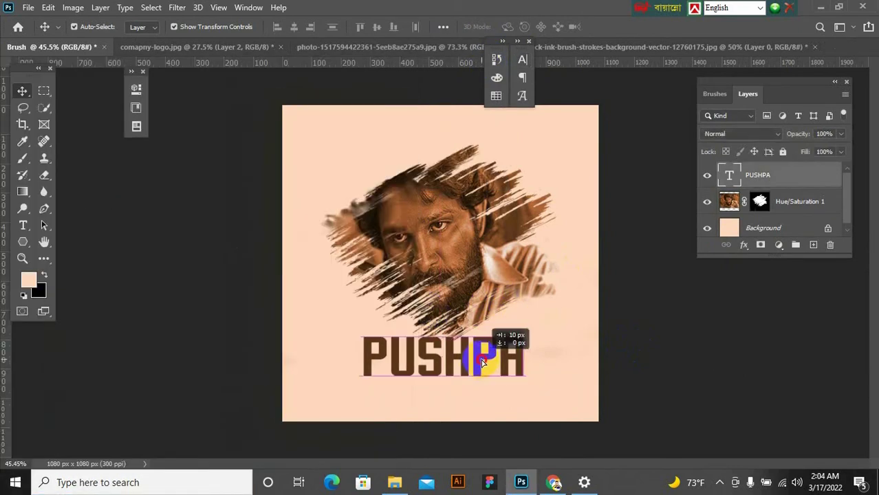
{"action": "scroll", "coordinate": [483, 330], "scroll_direction": "down", "scroll_amount": 2}
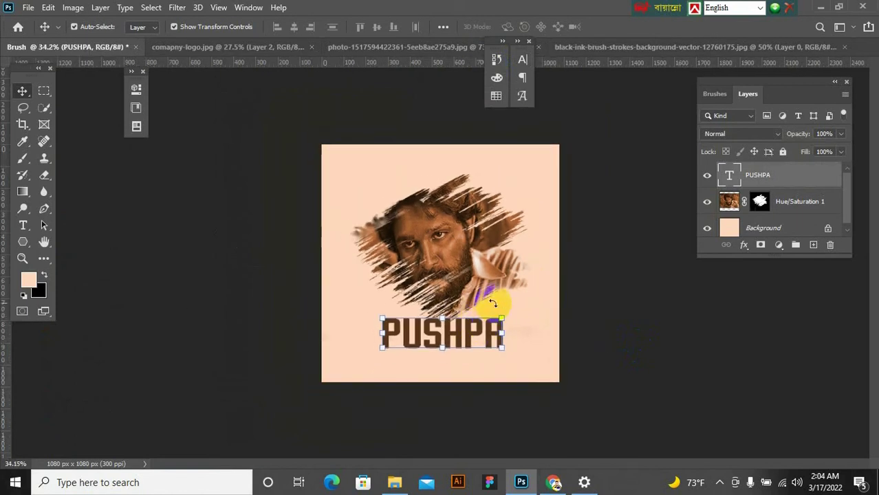
{"action": "scroll", "coordinate": [488, 248], "scroll_direction": "up", "scroll_amount": 1}
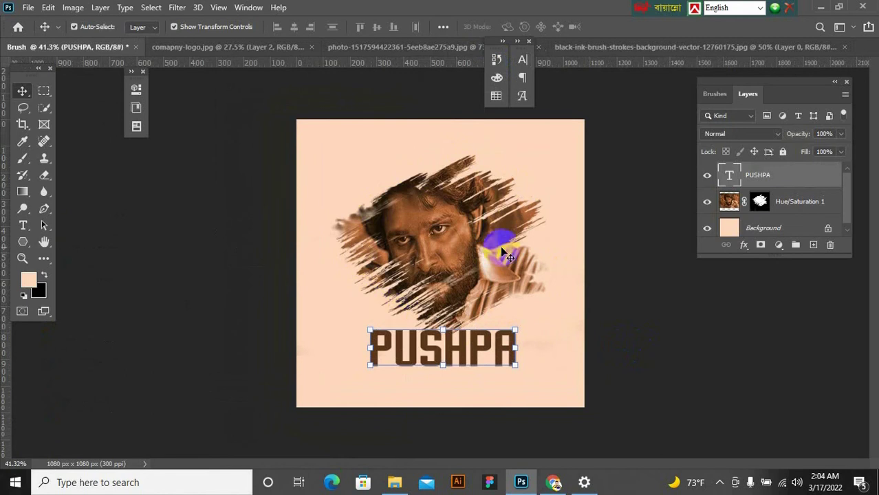
{"action": "scroll", "coordinate": [500, 245], "scroll_direction": "up", "scroll_amount": 2}
- Add a new label text layer near the canvas top-left and shrink it to 10 pt
{"action": "scroll", "coordinate": [405, 255], "scroll_direction": "down", "scroll_amount": 1}
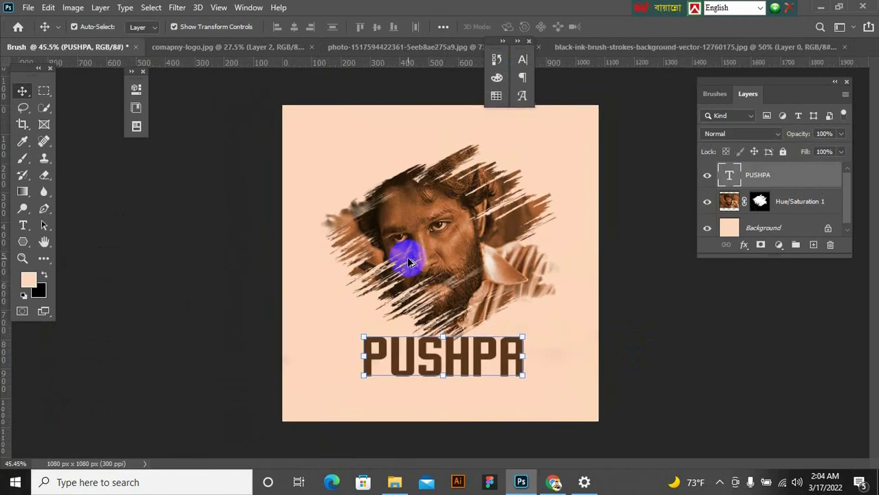
{"action": "scroll", "coordinate": [470, 238], "scroll_direction": "down", "scroll_amount": 2}
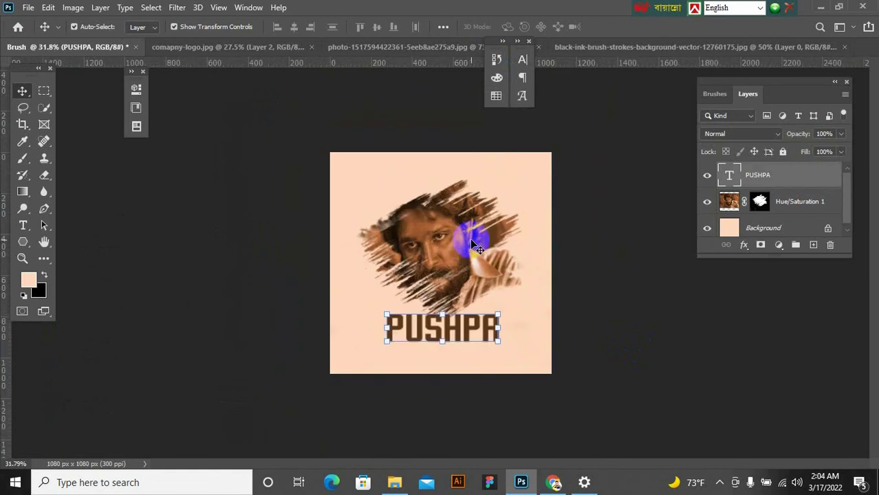
{"action": "left_click", "coordinate": [468, 334]}
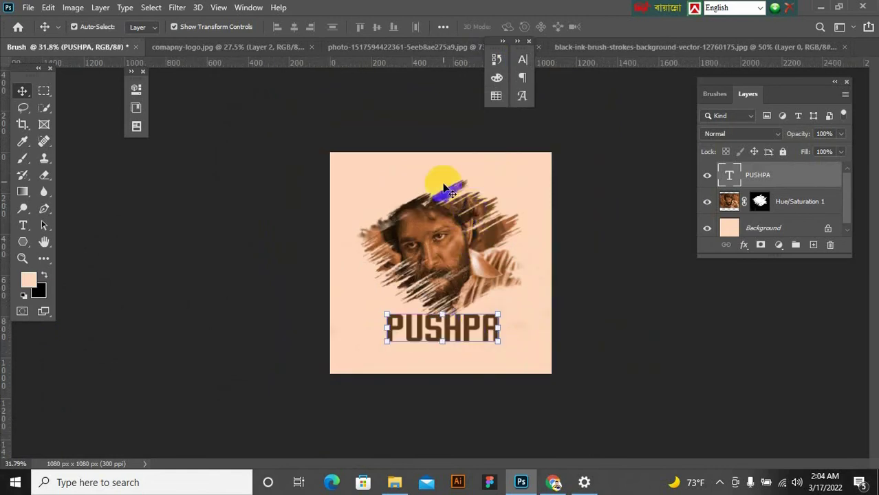
{"action": "left_click", "coordinate": [23, 226]}
{"action": "left_click", "coordinate": [349, 182]}
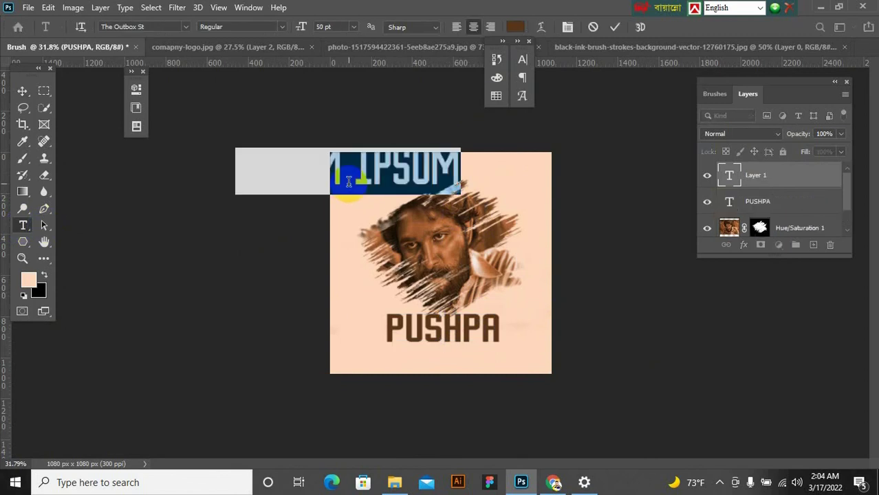
{"action": "type", "text": "LOVE"}
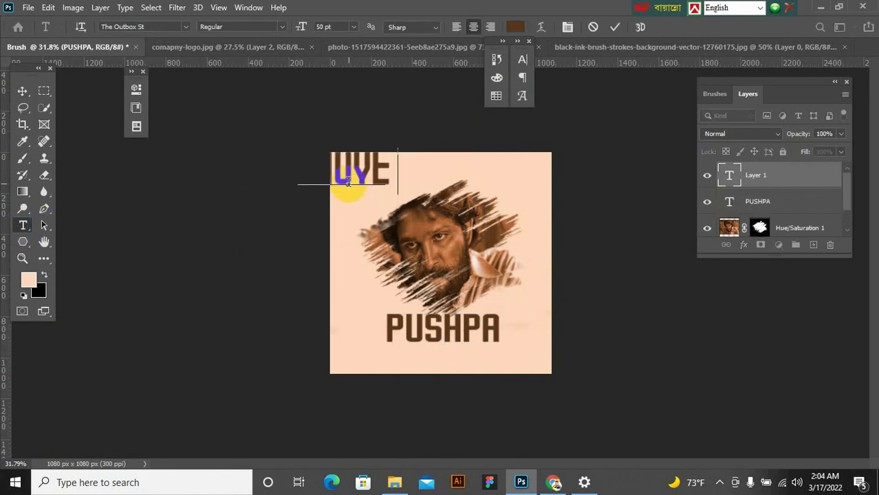
{"action": "left_click_drag", "start_coordinate": [368, 182], "coordinate": [383, 184]}
{"action": "left_click_drag", "start_coordinate": [303, 184], "coordinate": [128, 54]}
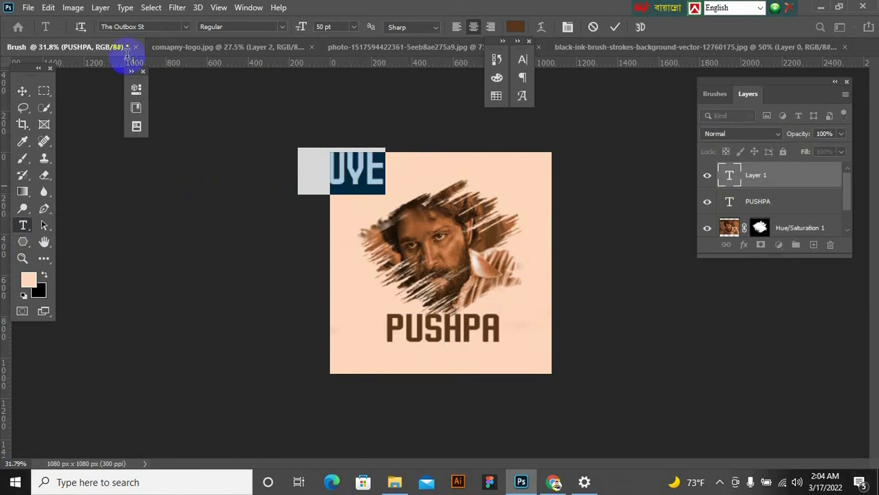
{"action": "left_click", "coordinate": [342, 26]}
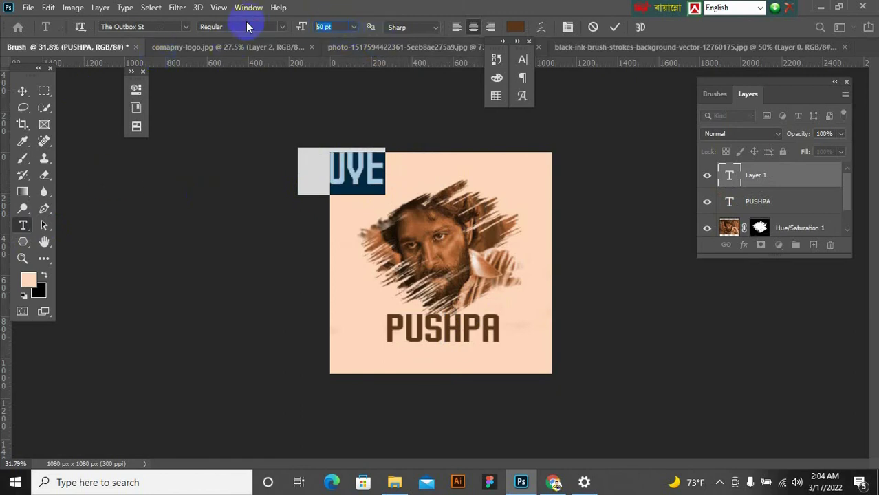
{"action": "key", "text": "shift+Down"}
{"action": "key", "text": "shift+Down"}
{"action": "key", "text": "shift+Down"}
{"action": "key", "text": "shift+Down"}
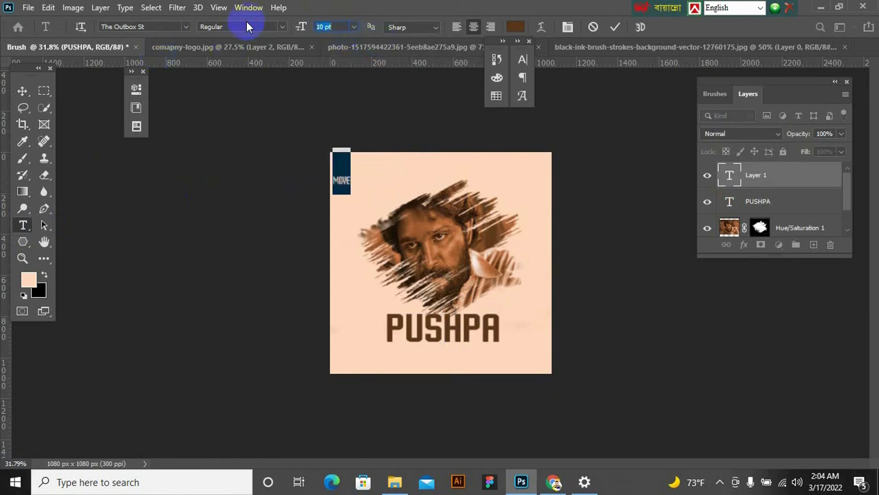
- Place the MOVE label in the canvas top-left corner and fit the canvas in view
{"action": "left_click", "coordinate": [23, 92]}
{"action": "left_click_drag", "start_coordinate": [338, 203], "coordinate": [337, 182]}
{"action": "key", "text": "ctrl+0"}
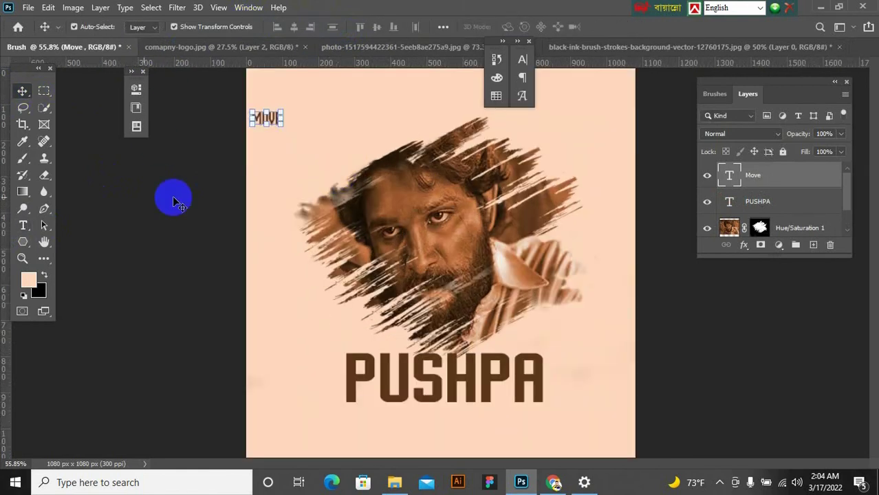
{"action": "left_click", "coordinate": [173, 199]}
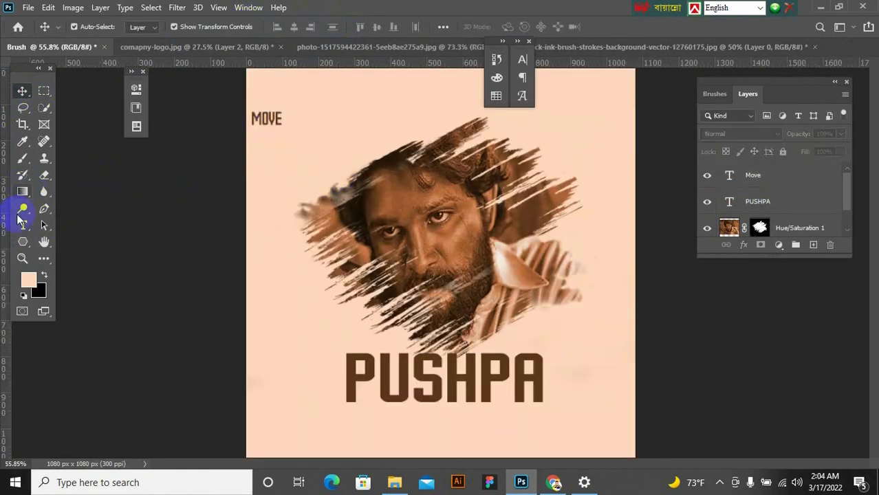
- Set the MOVE label to Segoe UI Emoji at 7 pt and commit the edit
{"action": "left_click", "coordinate": [22, 224]}
{"action": "left_click", "coordinate": [252, 118]}
{"action": "double_click", "coordinate": [252, 119]}
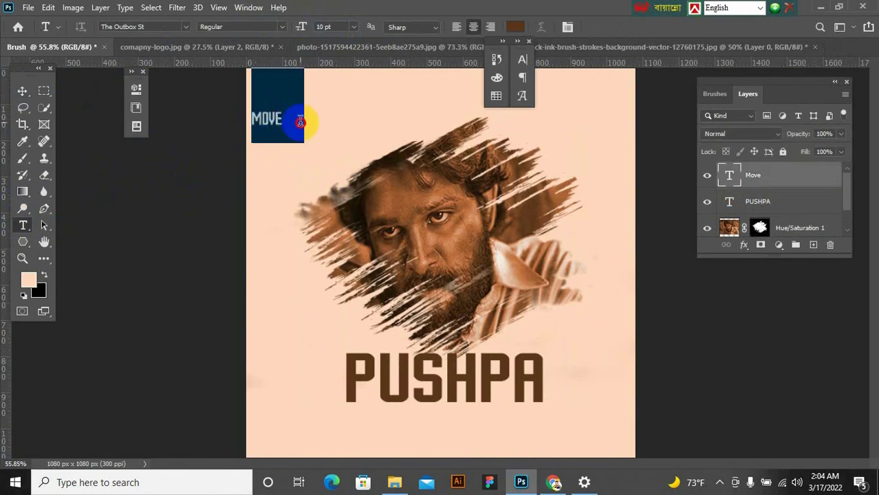
{"action": "left_click", "coordinate": [162, 26]}
{"action": "scroll", "coordinate": [162, 26], "scroll_direction": "up", "scroll_amount": 5}
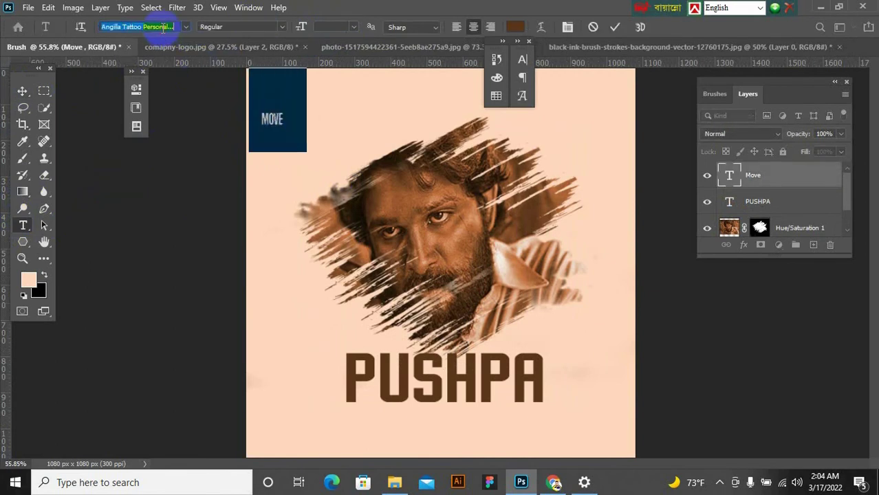
{"action": "scroll", "coordinate": [163, 27], "scroll_direction": "down", "scroll_amount": 4}
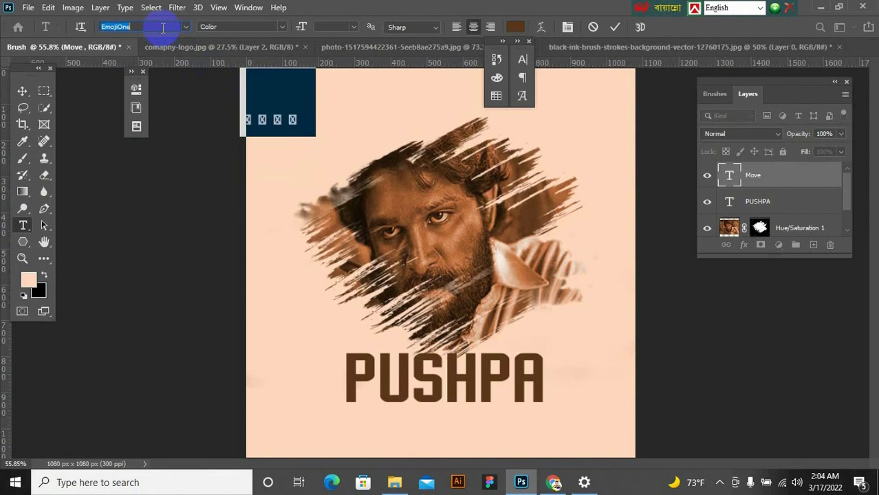
{"action": "scroll", "coordinate": [162, 27], "scroll_direction": "down", "scroll_amount": 2}
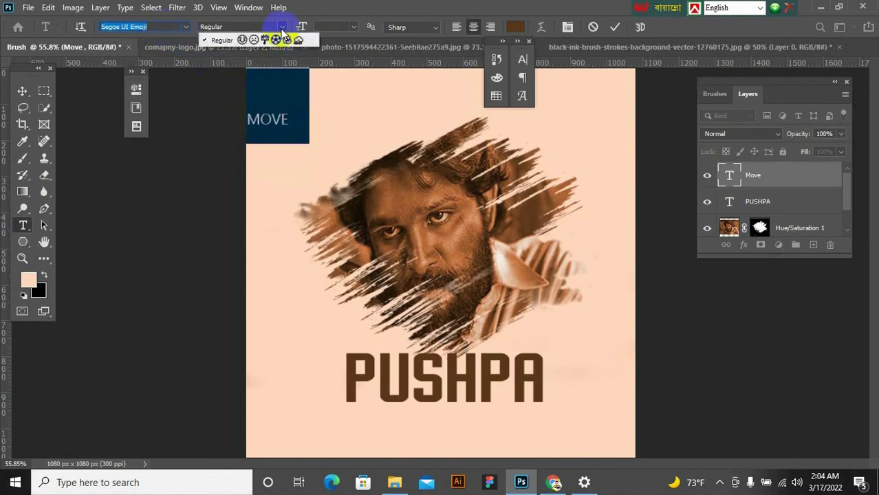
{"action": "left_click", "coordinate": [354, 27]}
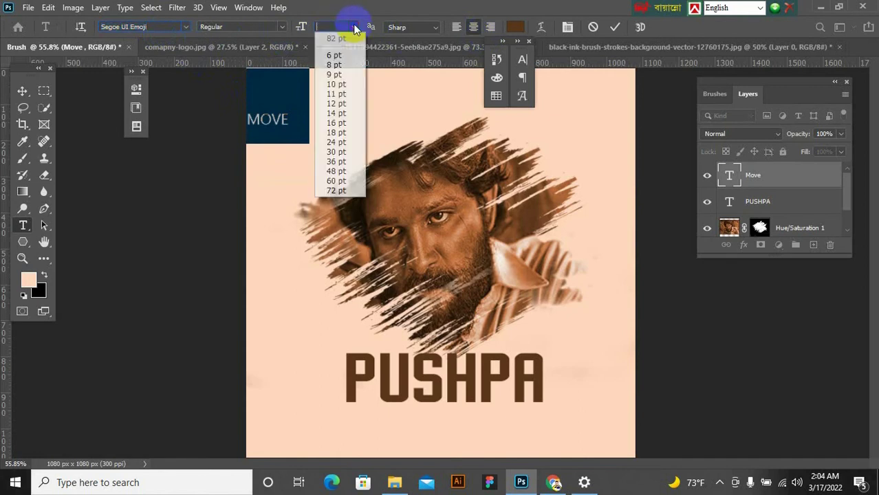
{"action": "left_click", "coordinate": [345, 122]}
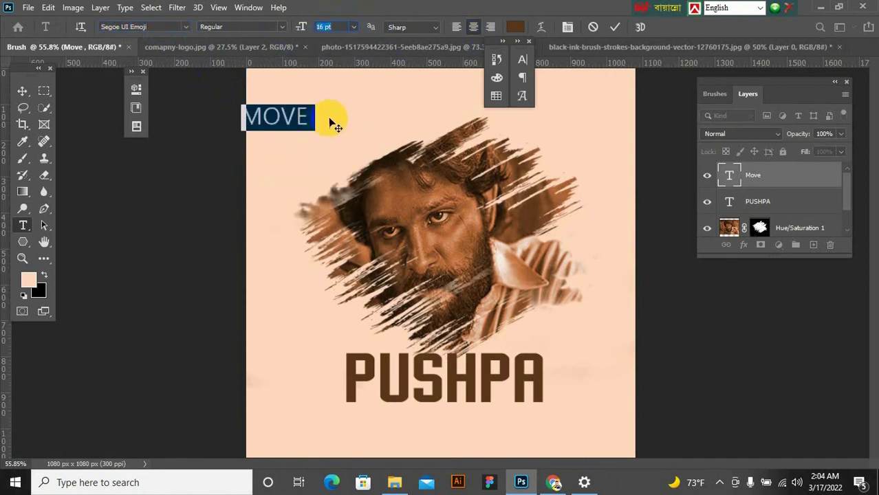
{"action": "left_click", "coordinate": [340, 26]}
{"action": "type", "text": "7"}
{"action": "key", "text": "Return"}
{"action": "left_click", "coordinate": [22, 91]}
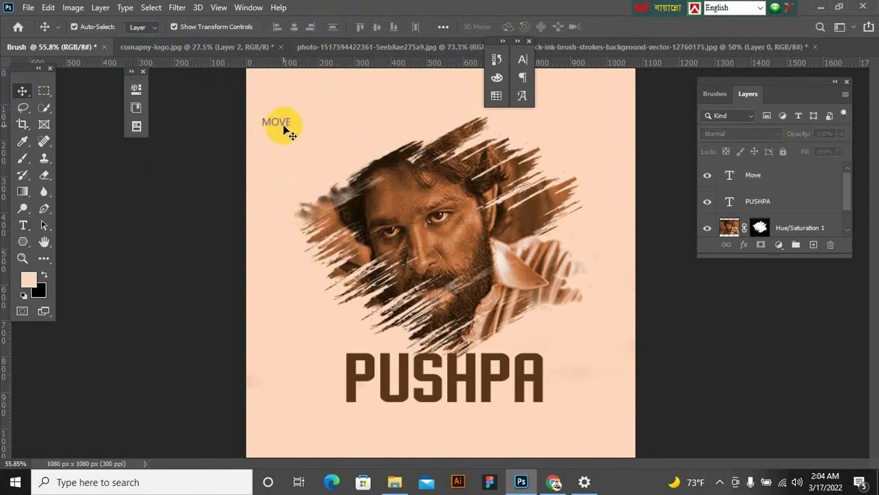
- Move a MOVE label up near the top edge and align all three labels' bottom edges
{"action": "left_click_drag", "start_coordinate": [278, 124], "coordinate": [598, 100]}
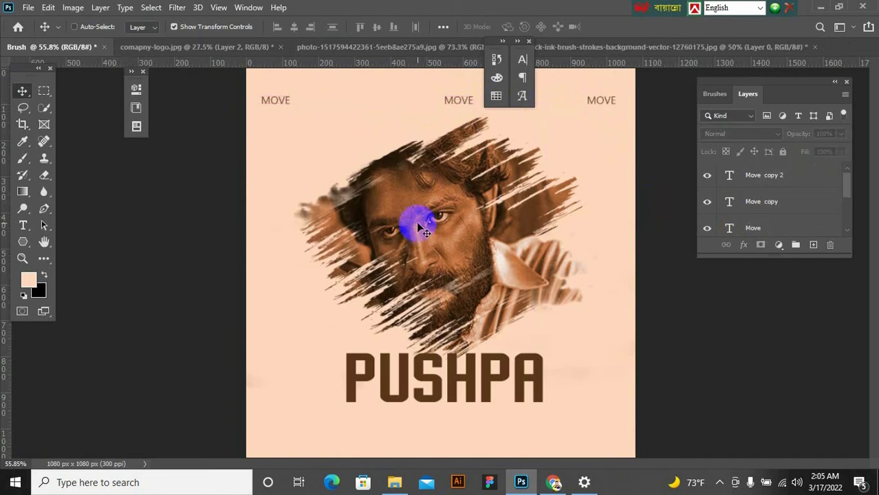
{"action": "left_click", "coordinate": [456, 101], "text": "ctrl"}
{"action": "left_click", "coordinate": [288, 102], "text": "ctrl+shift"}
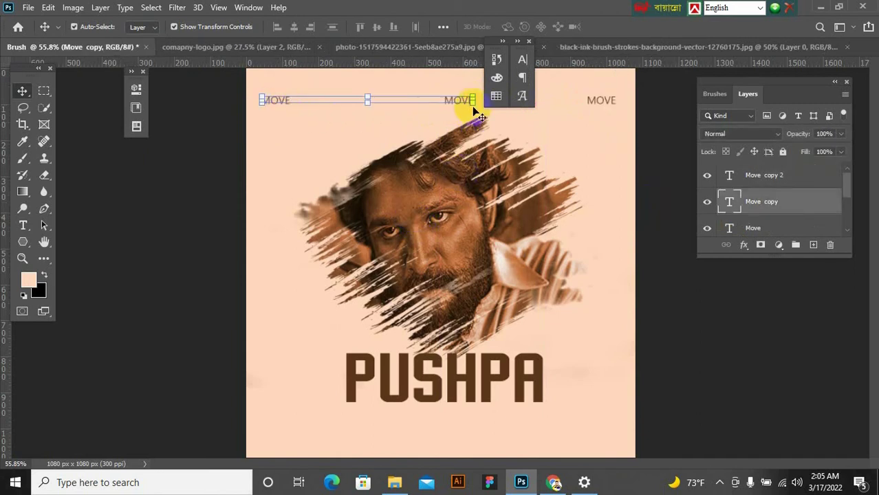
{"action": "left_click", "coordinate": [606, 100], "text": "ctrl+shift"}
{"action": "left_click", "coordinate": [394, 29]}
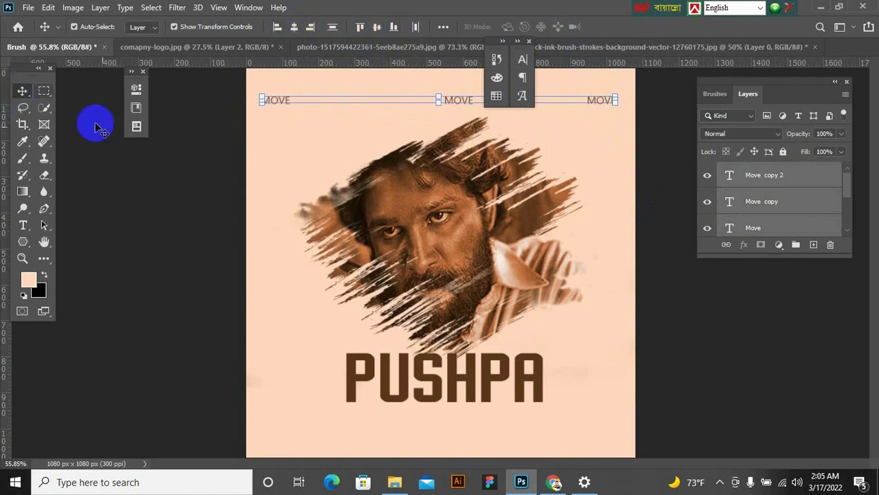
- Centre the middle MOVE label horizontally on the poster
{"action": "left_click", "coordinate": [442, 177]}
{"action": "scroll", "coordinate": [457, 151], "scroll_direction": "down", "scroll_amount": 2}
{"action": "left_click_drag", "start_coordinate": [456, 145], "coordinate": [446, 142]}
{"action": "left_click", "coordinate": [369, 257]}
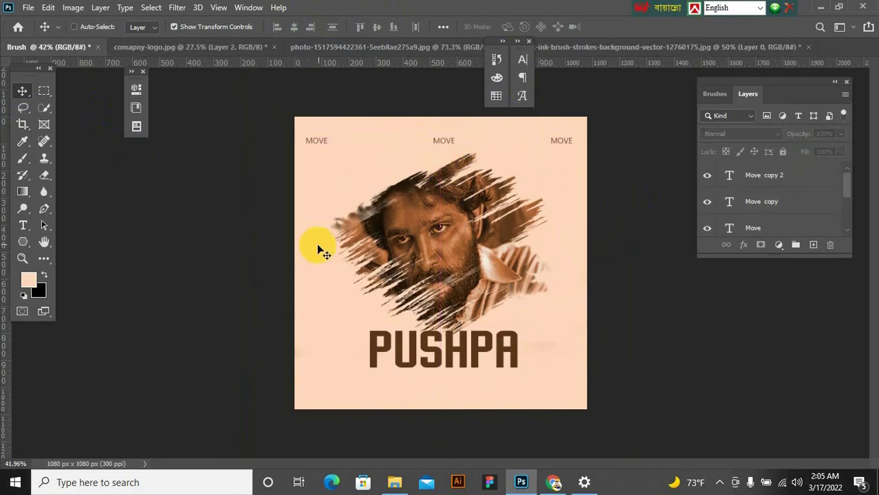
- Zoom in and out to review the finished PUSHPA poster, then open the File menu
{"action": "scroll", "coordinate": [334, 245], "scroll_direction": "down", "scroll_amount": 2}
{"action": "scroll", "coordinate": [487, 259], "scroll_direction": "down", "scroll_amount": 2}
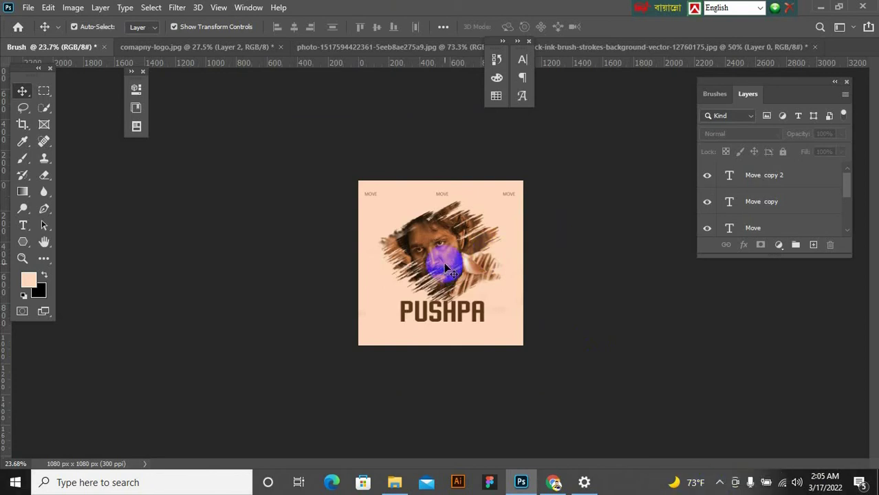
{"action": "scroll", "coordinate": [485, 275], "scroll_direction": "up", "scroll_amount": 2}
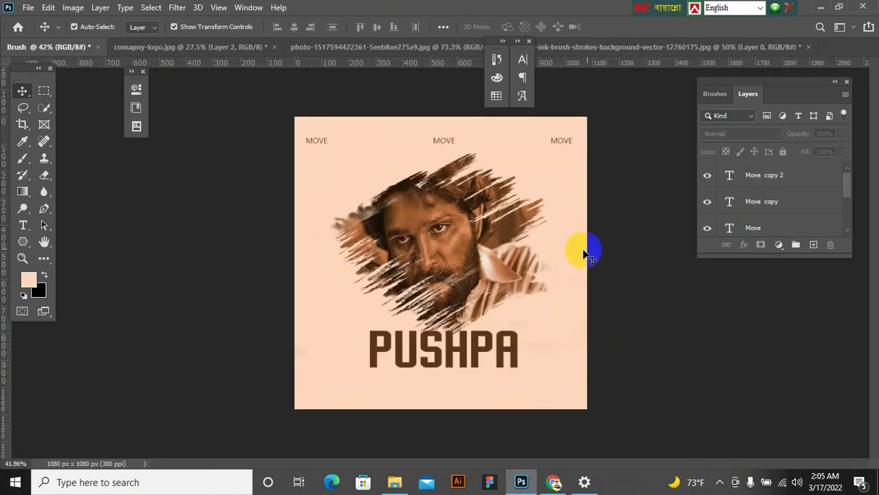
{"action": "scroll", "coordinate": [584, 246], "scroll_direction": "up", "scroll_amount": 1}
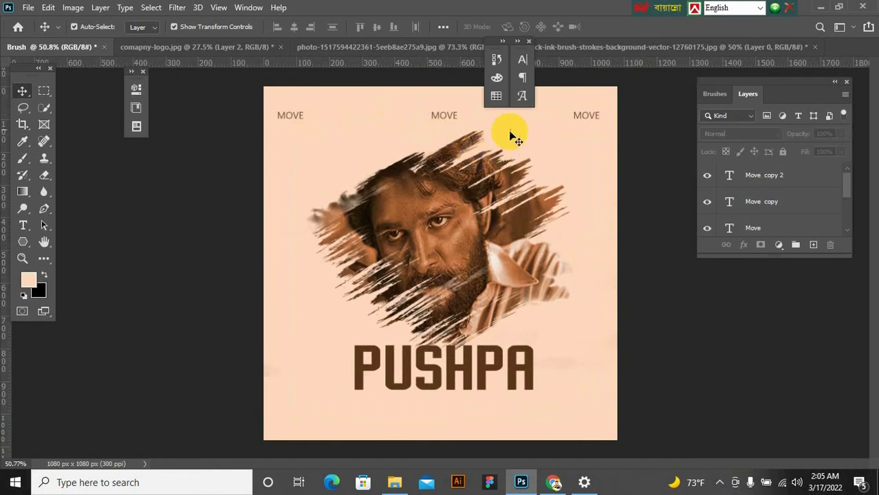
{"action": "scroll", "coordinate": [382, 282], "scroll_direction": "down", "scroll_amount": 1}
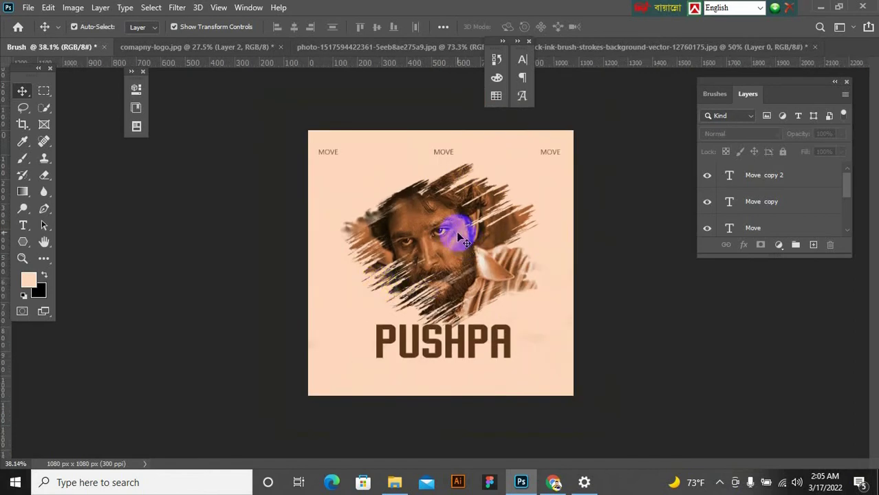
{"action": "scroll", "coordinate": [475, 233], "scroll_direction": "up", "scroll_amount": 1}
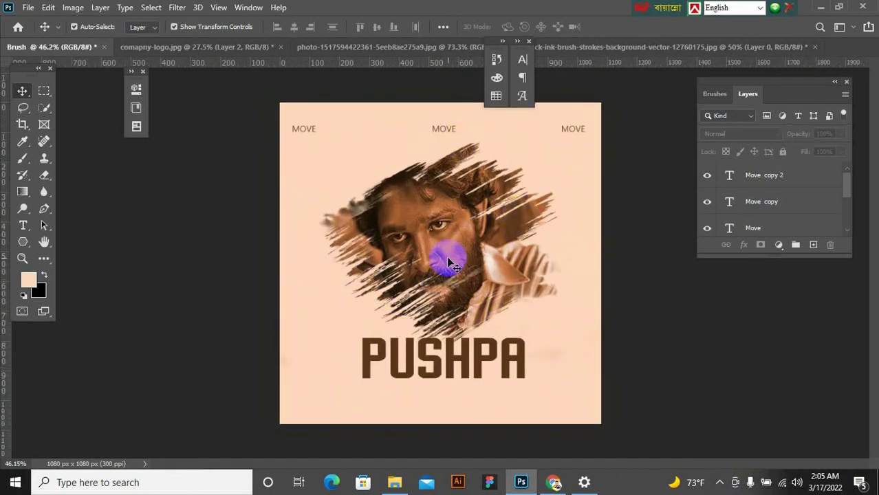
{"action": "left_click", "coordinate": [29, 7]}
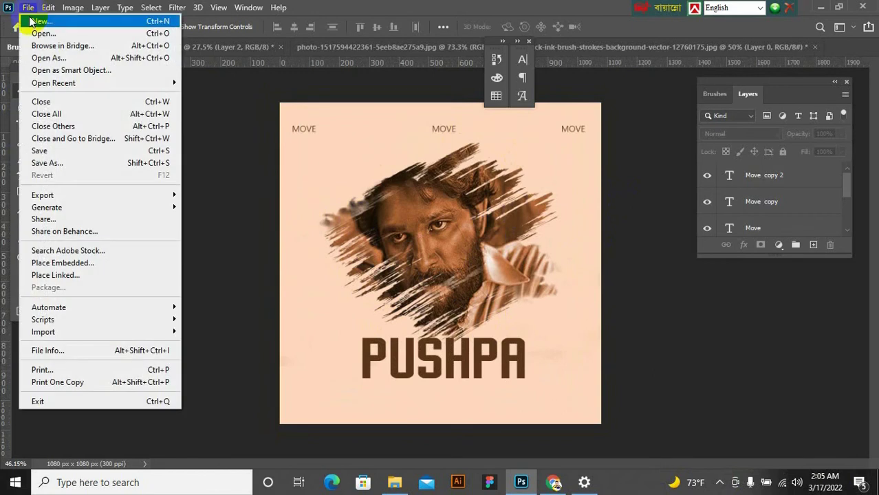
- Open the football player PNG and scale it down to about 76%, repositioning it slightly
{"action": "left_click", "coordinate": [42, 33]}
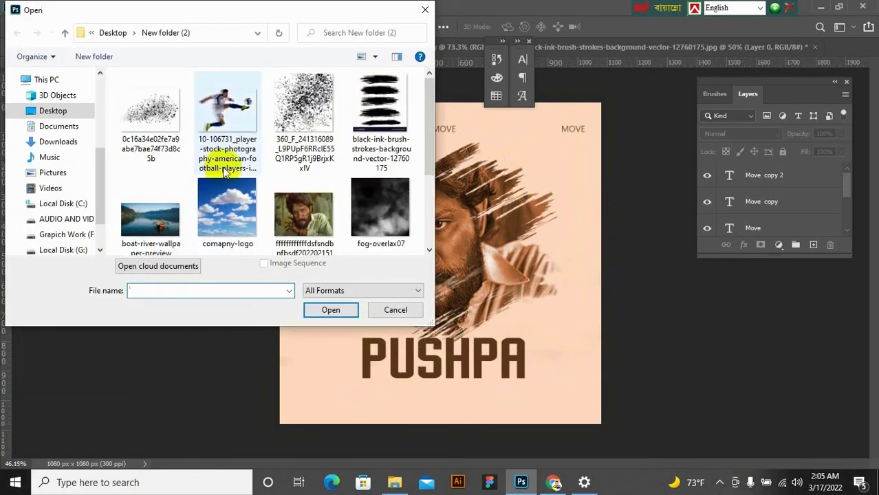
{"action": "left_click", "coordinate": [220, 103]}
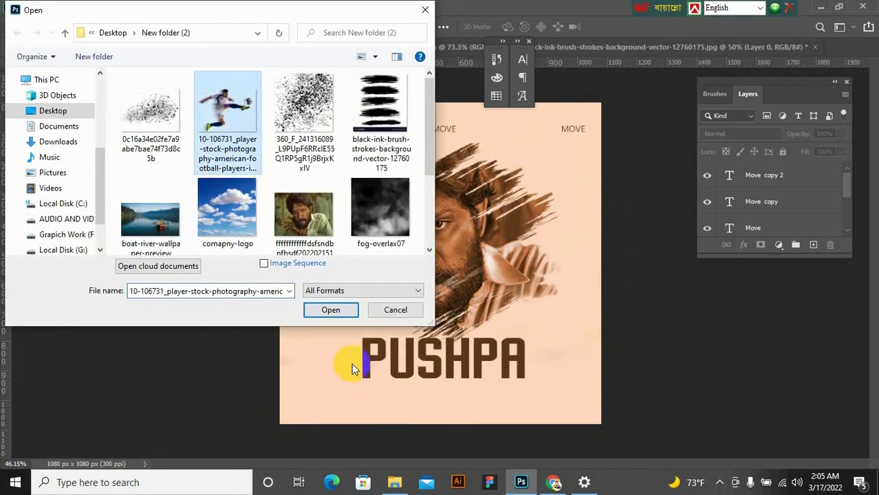
{"action": "left_click", "coordinate": [334, 309]}
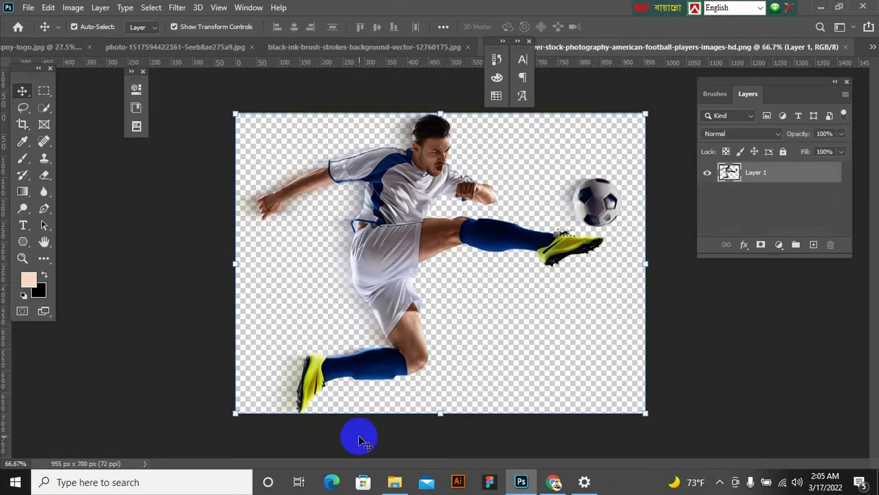
{"action": "mouse_move", "coordinate": [415, 250]}
{"action": "left_mouse_down"}
{"action": "mouse_move", "coordinate": [447, 235]}
{"action": "mouse_move", "coordinate": [413, 273]}
{"action": "mouse_move", "coordinate": [421, 267]}
{"action": "left_mouse_up"}
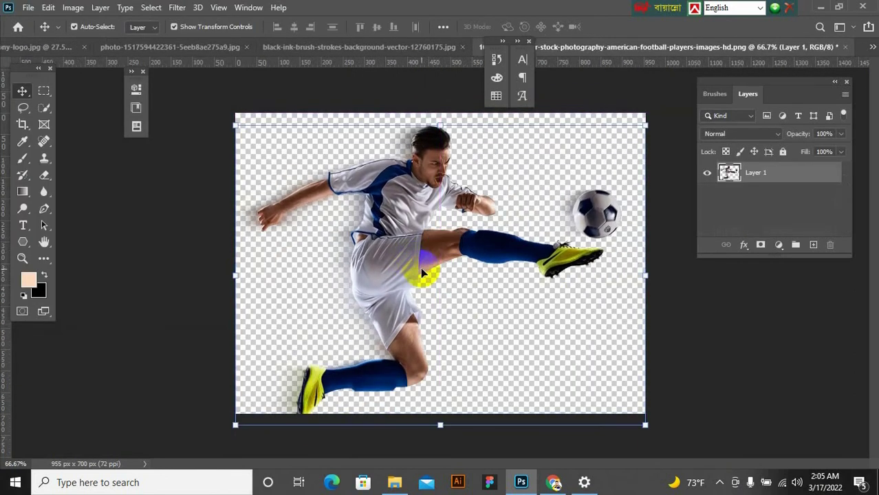
{"action": "left_click_drag", "start_coordinate": [647, 126], "coordinate": [596, 160]}
{"action": "left_click_drag", "start_coordinate": [427, 267], "coordinate": [437, 266]}
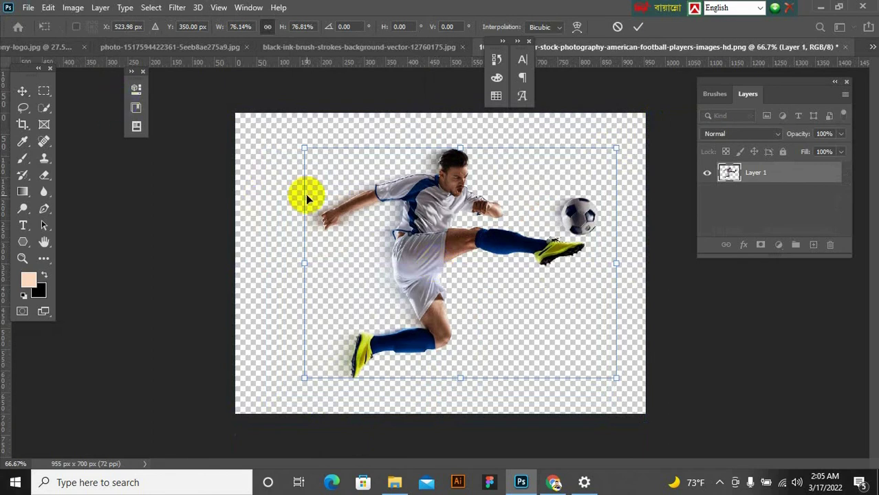
{"action": "key", "text": "Return"}
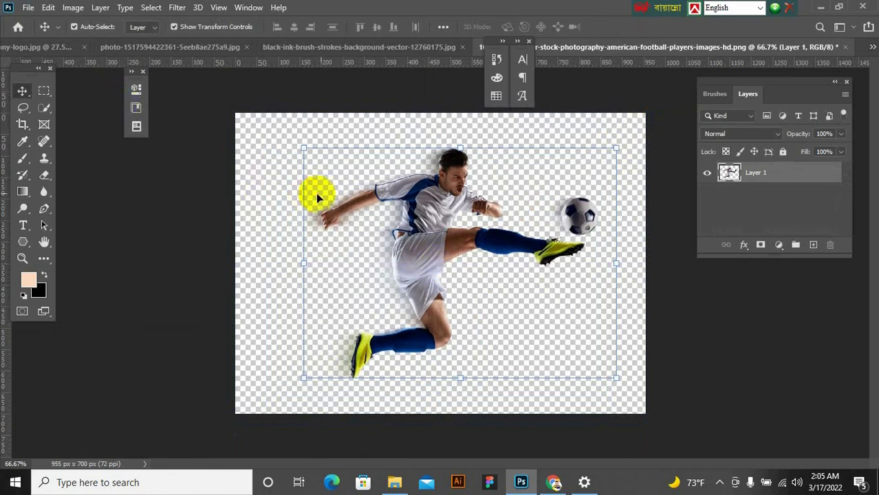
- Open the 360_F shattered fragments JPG
{"action": "left_click", "coordinate": [28, 7]}
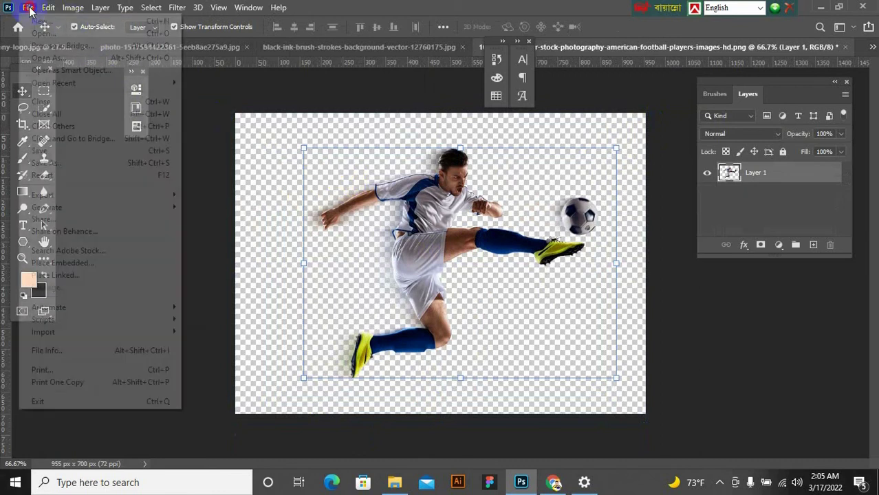
{"action": "left_click", "coordinate": [41, 33]}
{"action": "left_click", "coordinate": [303, 165]}
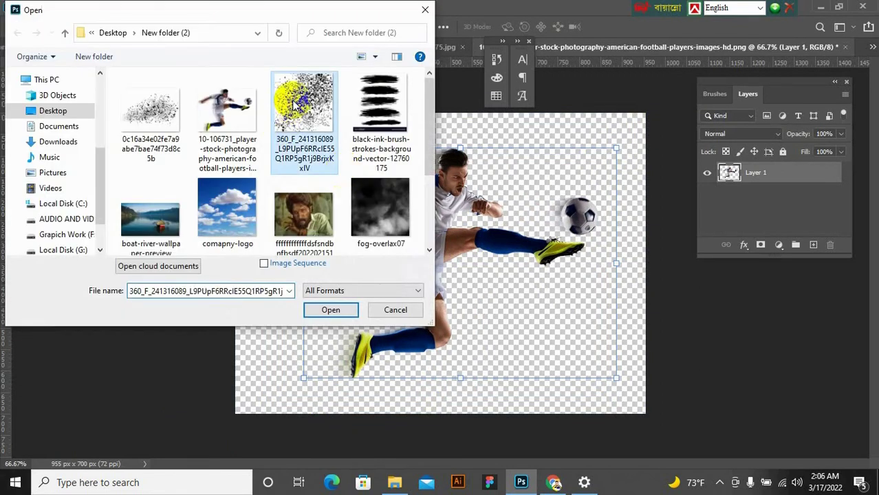
{"action": "left_click", "coordinate": [331, 310]}
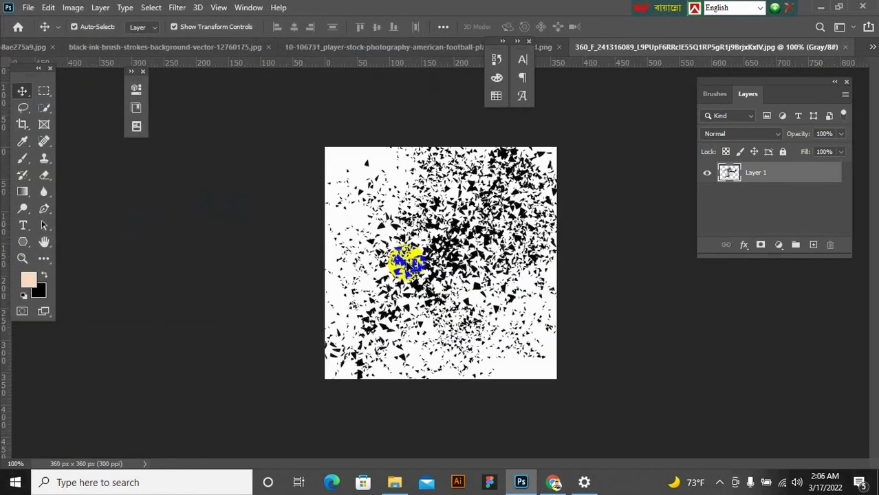
{"action": "left_click_drag", "start_coordinate": [538, 244], "coordinate": [481, 235]}
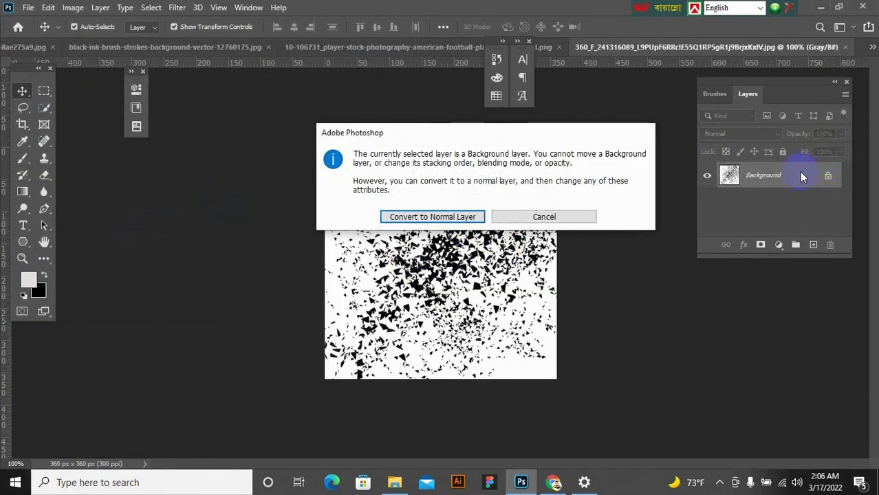
{"action": "left_click", "coordinate": [544, 218]}
- Unlock the Background as Layer 0 and erase white areas with the Background Eraser Tool
{"action": "left_click", "coordinate": [827, 177]}
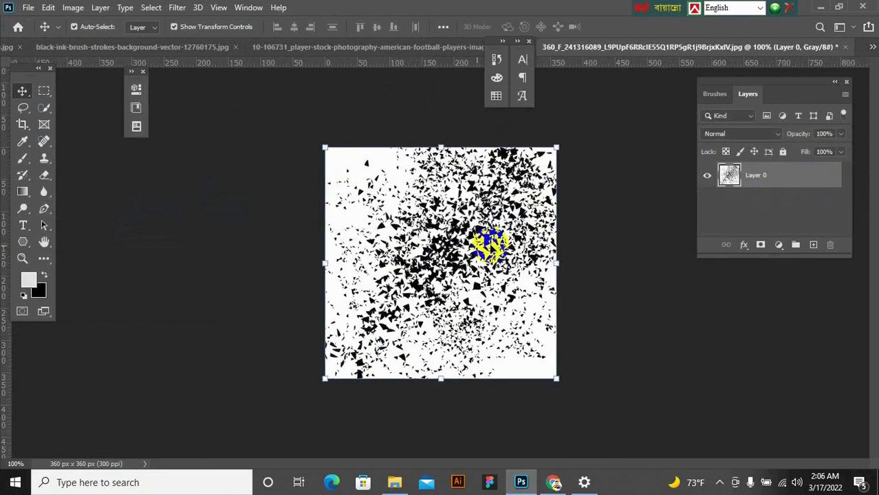
{"action": "left_click", "coordinate": [44, 175]}
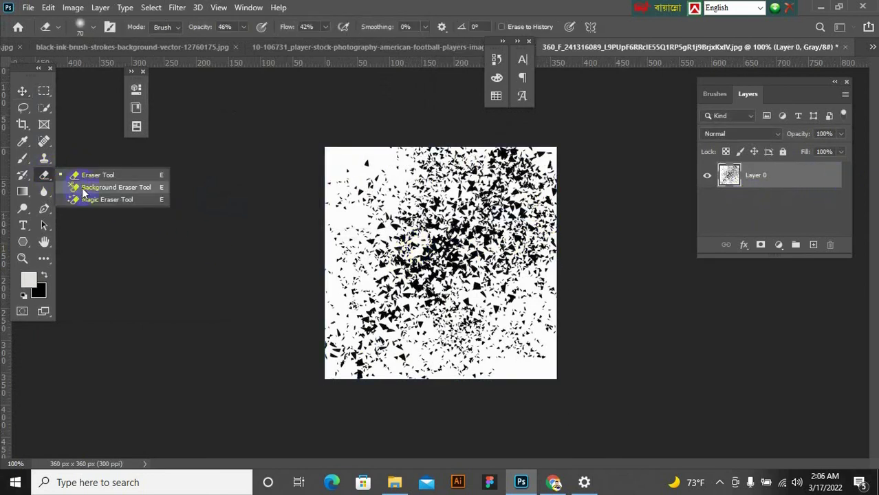
{"action": "left_click", "coordinate": [106, 189]}
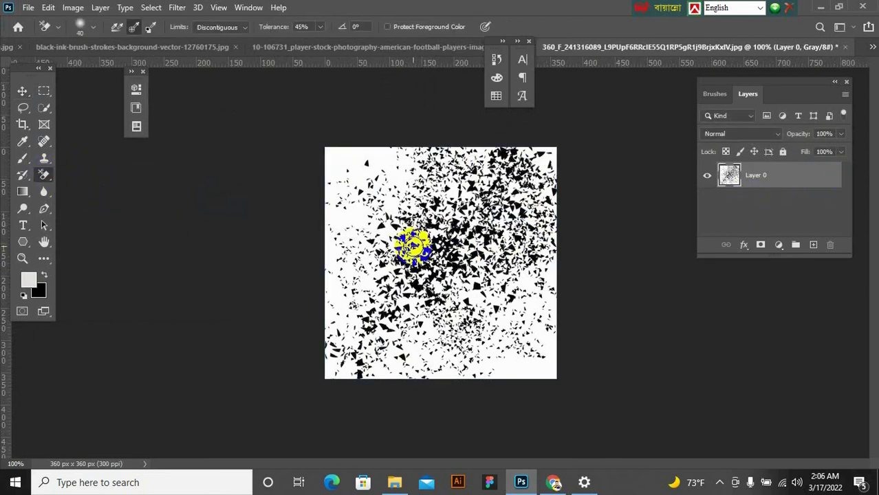
{"action": "left_click_drag", "start_coordinate": [412, 244], "coordinate": [373, 212]}
{"action": "key", "text": "bracketright"}
{"action": "key", "text": "bracketright"}
{"action": "key", "text": "bracketright"}
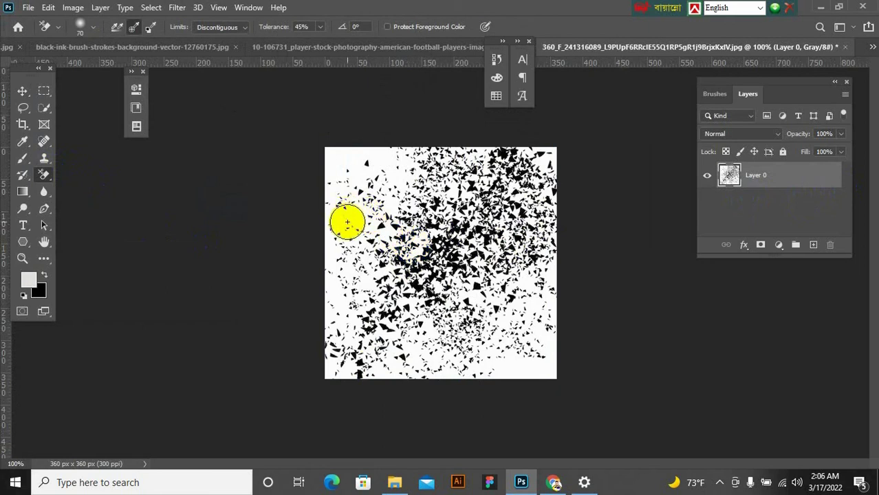
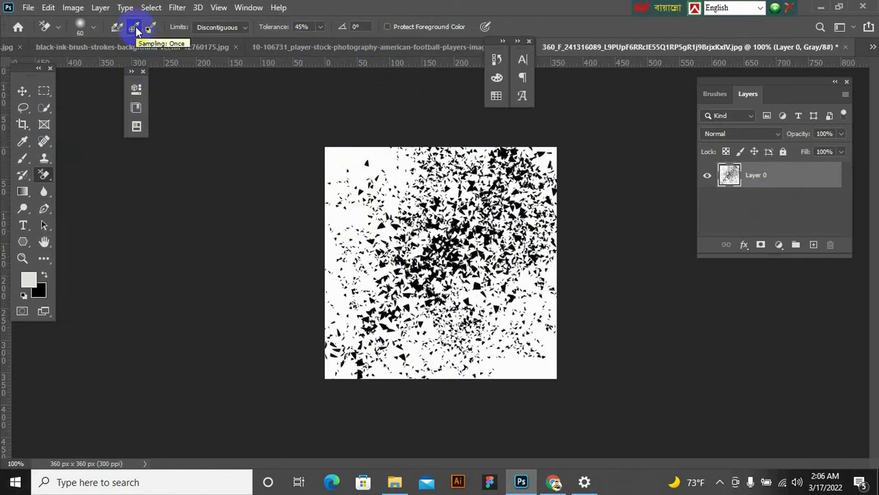
- Set the Background Eraser to Sampling Once, Discontiguous limits and 50% tolerance
{"action": "left_click", "coordinate": [81, 27]}
{"action": "left_click", "coordinate": [98, 38]}
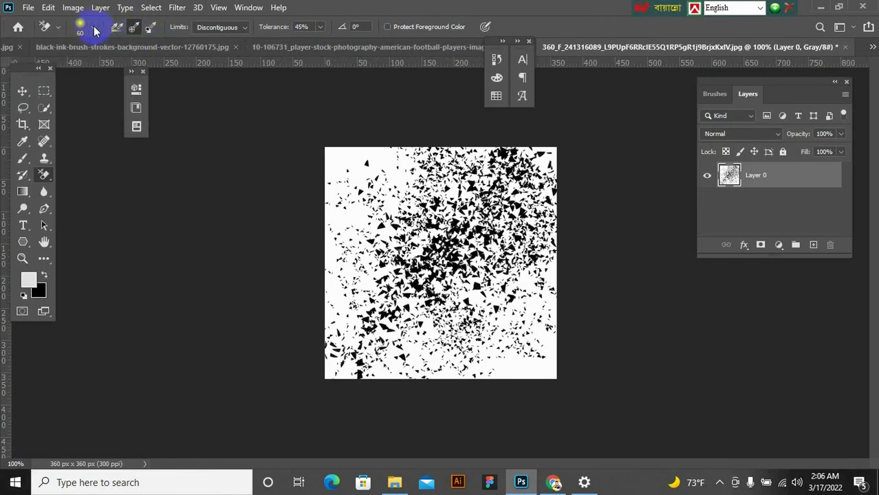
{"action": "left_click", "coordinate": [134, 28]}
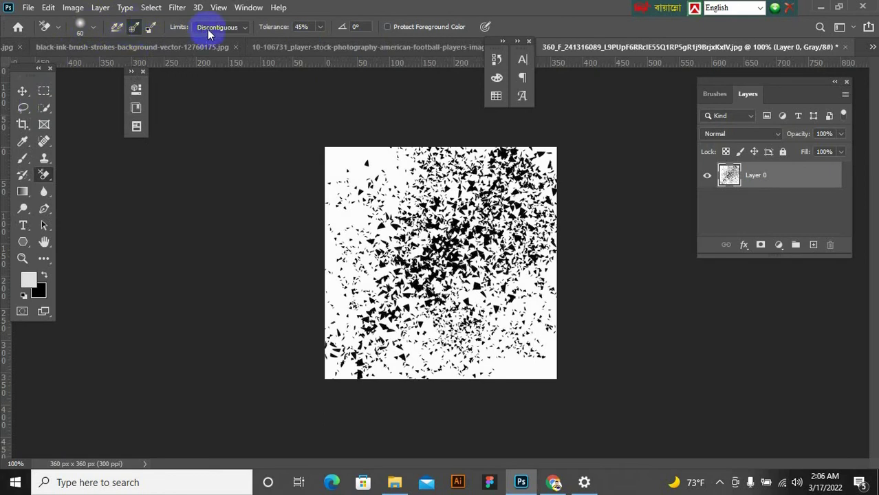
{"action": "left_click", "coordinate": [244, 27]}
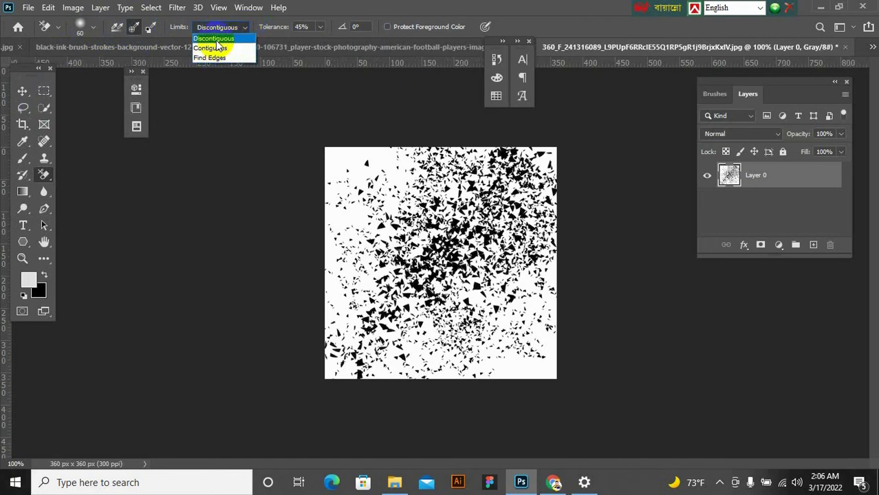
{"action": "left_click", "coordinate": [320, 28]}
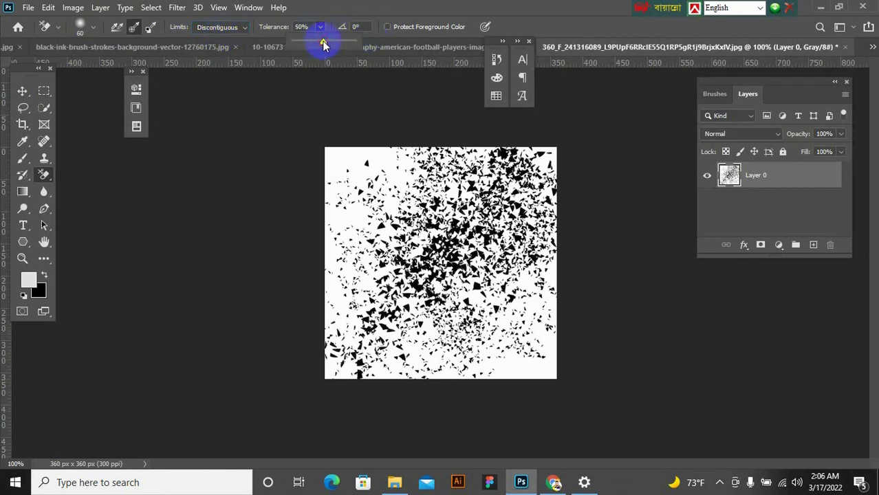
{"action": "left_click", "coordinate": [743, 187]}
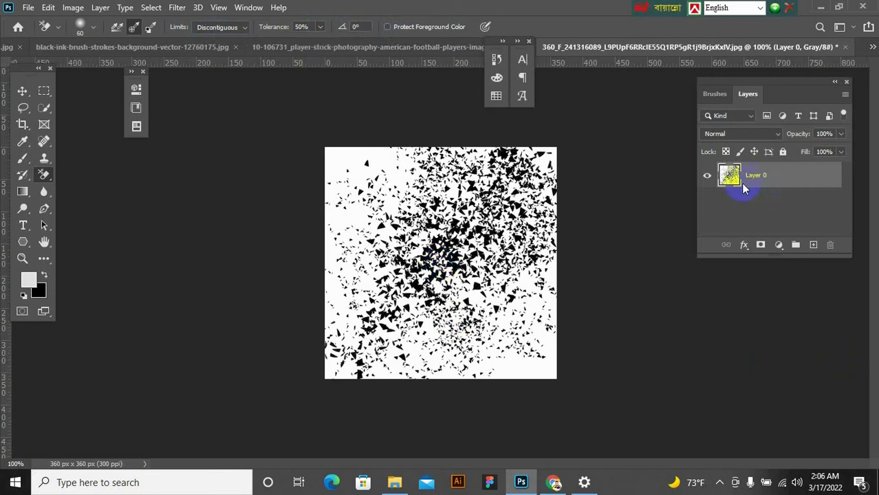
- Erase the white background from the particle image, leaving only the black fragments
{"action": "mouse_move", "coordinate": [43, 175]}
{"action": "left_mouse_down"}
{"action": "mouse_move", "coordinate": [79, 172]}
{"action": "mouse_move", "coordinate": [95, 187]}
{"action": "left_mouse_up"}
{"action": "mouse_move", "coordinate": [349, 159]}
{"action": "left_mouse_down"}
{"action": "mouse_move", "coordinate": [536, 163]}
{"action": "mouse_move", "coordinate": [459, 153]}
{"action": "mouse_move", "coordinate": [346, 159]}
{"action": "left_mouse_up"}
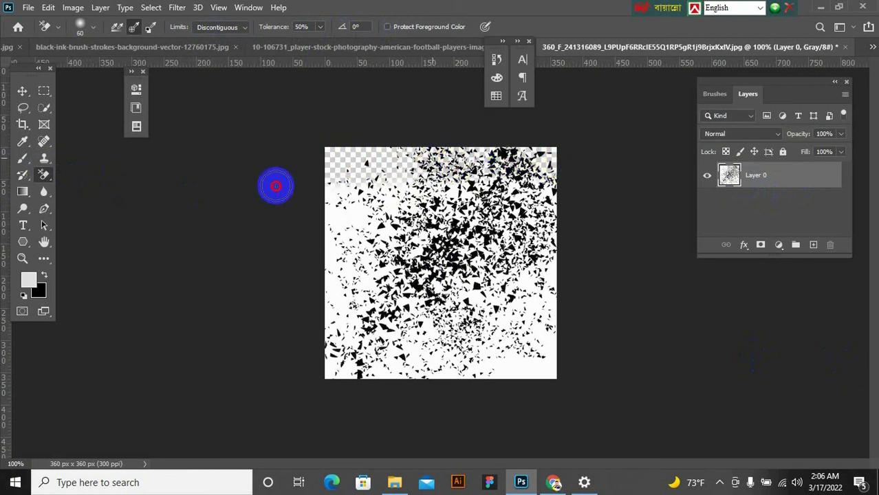
{"action": "left_click_drag", "start_coordinate": [276, 185], "coordinate": [587, 204]}
{"action": "mouse_move", "coordinate": [601, 242]}
{"action": "left_mouse_down"}
{"action": "mouse_move", "coordinate": [255, 257]}
{"action": "mouse_move", "coordinate": [463, 289]}
{"action": "mouse_move", "coordinate": [449, 333]}
{"action": "mouse_move", "coordinate": [456, 311]}
{"action": "mouse_move", "coordinate": [477, 360]}
{"action": "mouse_move", "coordinate": [377, 348]}
{"action": "mouse_move", "coordinate": [390, 311]}
{"action": "mouse_move", "coordinate": [367, 173]}
{"action": "mouse_move", "coordinate": [542, 161]}
{"action": "mouse_move", "coordinate": [421, 244]}
{"action": "mouse_move", "coordinate": [433, 301]}
{"action": "mouse_move", "coordinate": [540, 337]}
{"action": "mouse_move", "coordinate": [444, 370]}
{"action": "left_mouse_up"}
- Move the particles into the football poster, close the fire image unsaved, and nudge them left
{"action": "left_click", "coordinate": [22, 92]}
{"action": "mouse_move", "coordinate": [461, 210]}
{"action": "left_mouse_down"}
{"action": "mouse_move", "coordinate": [481, 197]}
{"action": "mouse_move", "coordinate": [556, 216]}
{"action": "mouse_move", "coordinate": [478, 227]}
{"action": "mouse_move", "coordinate": [452, 287]}
{"action": "mouse_move", "coordinate": [478, 258]}
{"action": "mouse_move", "coordinate": [122, 109]}
{"action": "mouse_move", "coordinate": [146, 47]}
{"action": "mouse_move", "coordinate": [95, 42]}
{"action": "mouse_move", "coordinate": [111, 50]}
{"action": "mouse_move", "coordinate": [82, 53]}
{"action": "mouse_move", "coordinate": [329, 47]}
{"action": "mouse_move", "coordinate": [497, 59]}
{"action": "mouse_move", "coordinate": [334, 43]}
{"action": "mouse_move", "coordinate": [573, 64]}
{"action": "mouse_move", "coordinate": [578, 50]}
{"action": "mouse_move", "coordinate": [377, 191]}
{"action": "mouse_move", "coordinate": [363, 225]}
{"action": "left_mouse_up"}
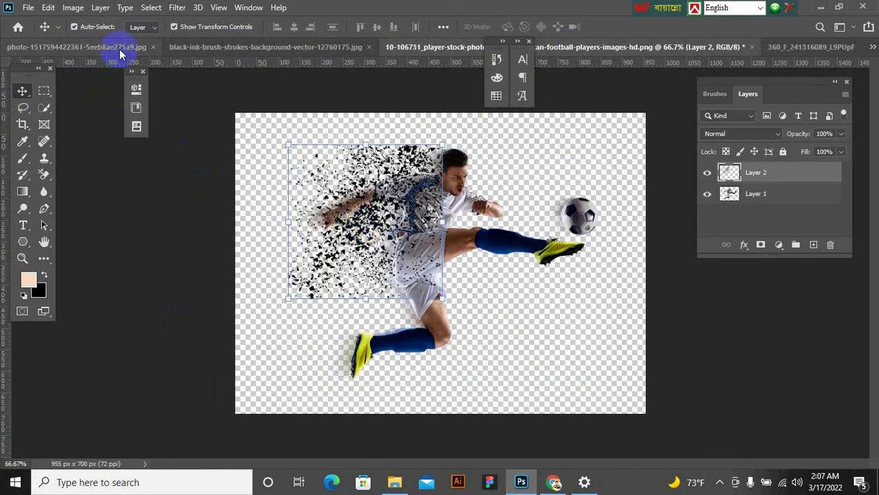
{"action": "left_click", "coordinate": [127, 48]}
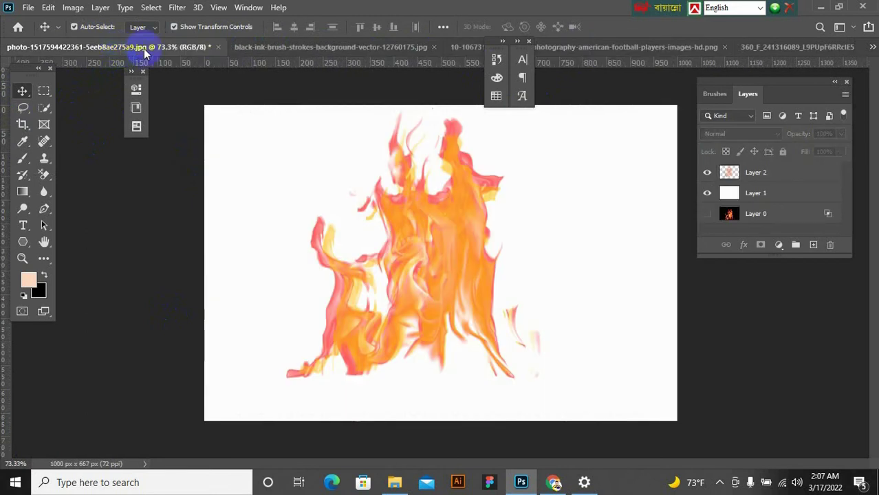
{"action": "left_click", "coordinate": [218, 46]}
{"action": "left_click", "coordinate": [444, 198]}
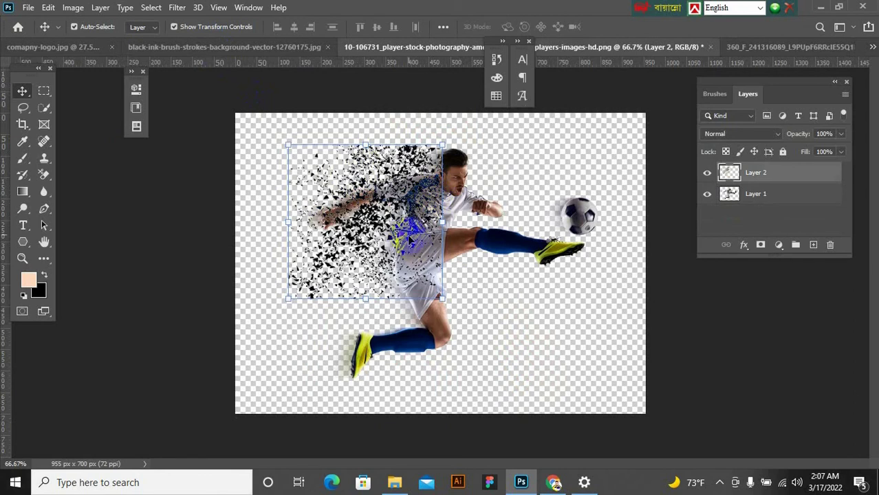
{"action": "scroll", "coordinate": [410, 239], "scroll_direction": "up", "scroll_amount": 1}
{"action": "left_click_drag", "start_coordinate": [417, 198], "coordinate": [404, 199]}
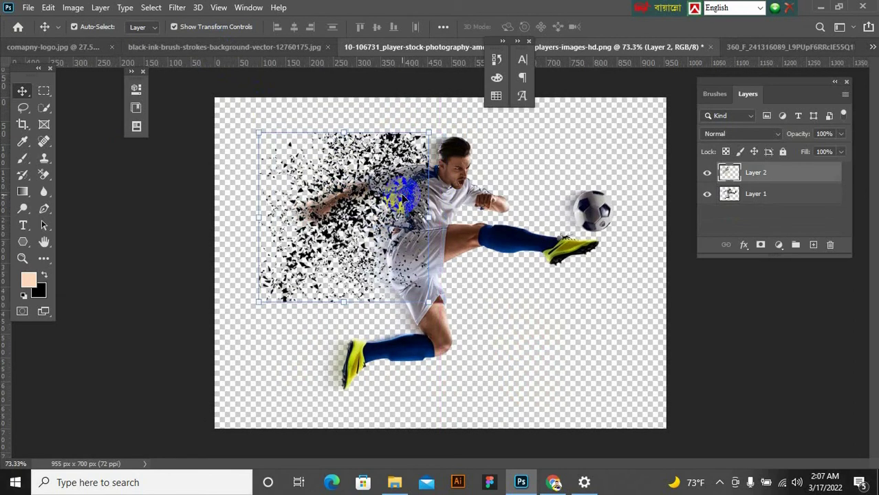
- Scale the particle layer to about 148% and spread it across the player's left side
{"action": "key", "text": "ctrl+t"}
{"action": "left_click_drag", "start_coordinate": [430, 307], "coordinate": [468, 341]}
{"action": "left_click_drag", "start_coordinate": [435, 262], "coordinate": [406, 306]}
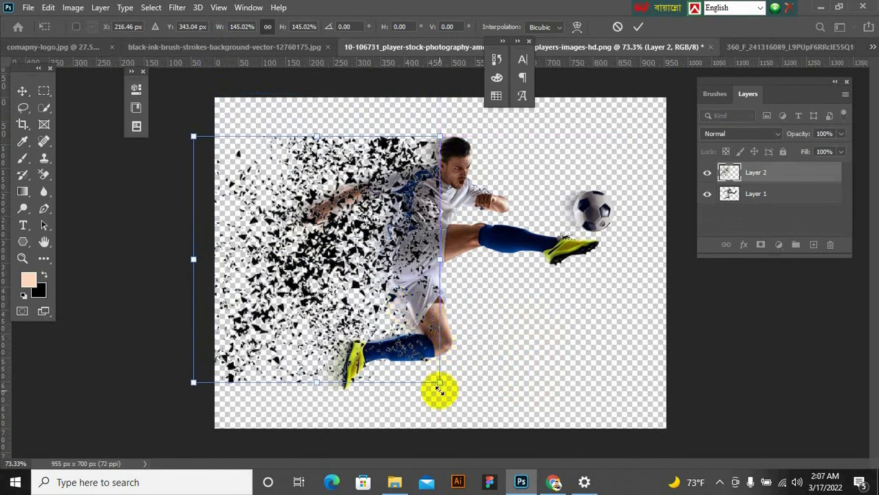
{"action": "left_click_drag", "start_coordinate": [440, 387], "coordinate": [445, 393]}
{"action": "left_click_drag", "start_coordinate": [419, 305], "coordinate": [413, 311]}
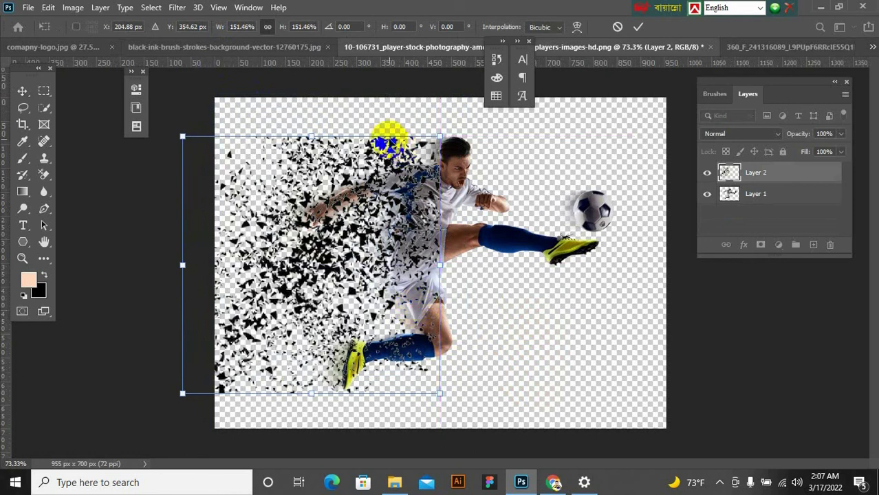
{"action": "left_click_drag", "start_coordinate": [311, 135], "coordinate": [313, 141]}
{"action": "key", "text": "Return"}
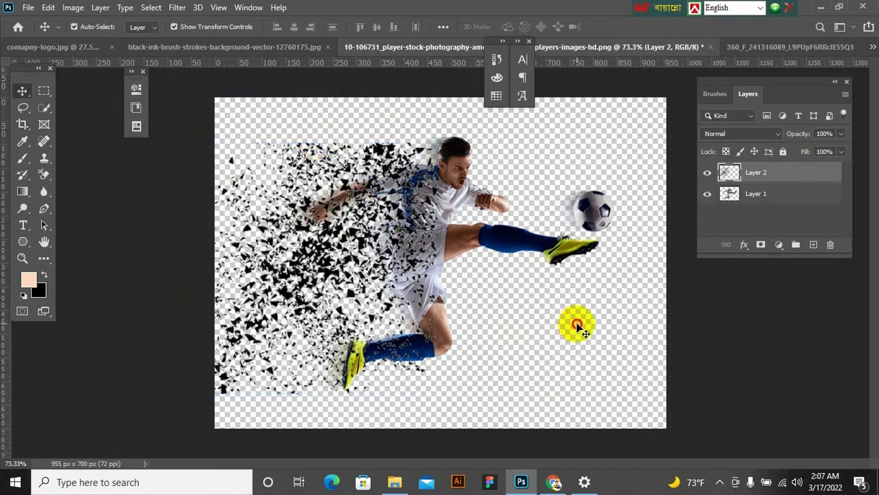
{"action": "left_click", "coordinate": [754, 173], "text": "ctrl"}
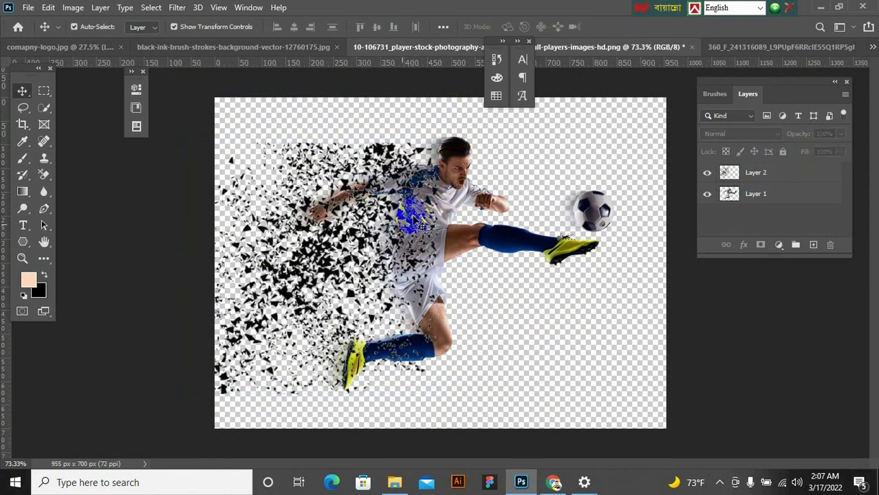
- With the standard Eraser, fade particles along the spray's top and from the player's chest to knee
{"action": "right_click", "coordinate": [44, 175]}
{"action": "left_click", "coordinate": [76, 174]}
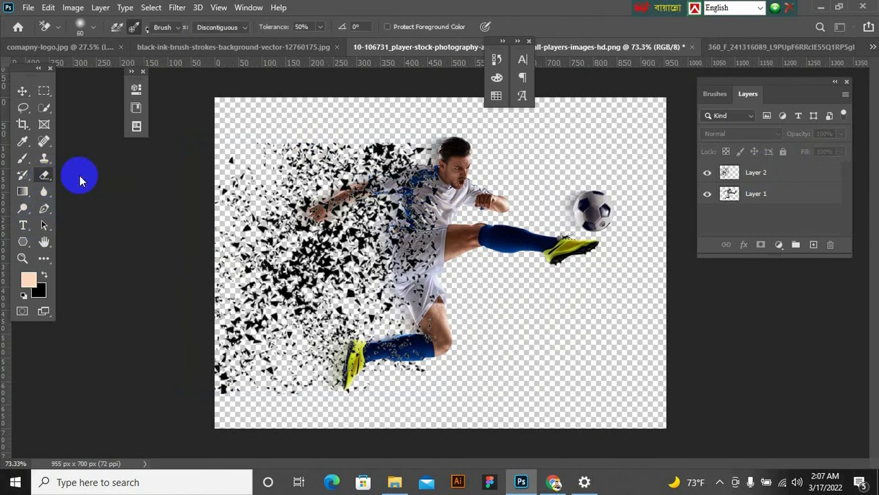
{"action": "left_click_drag", "start_coordinate": [231, 166], "coordinate": [285, 157]}
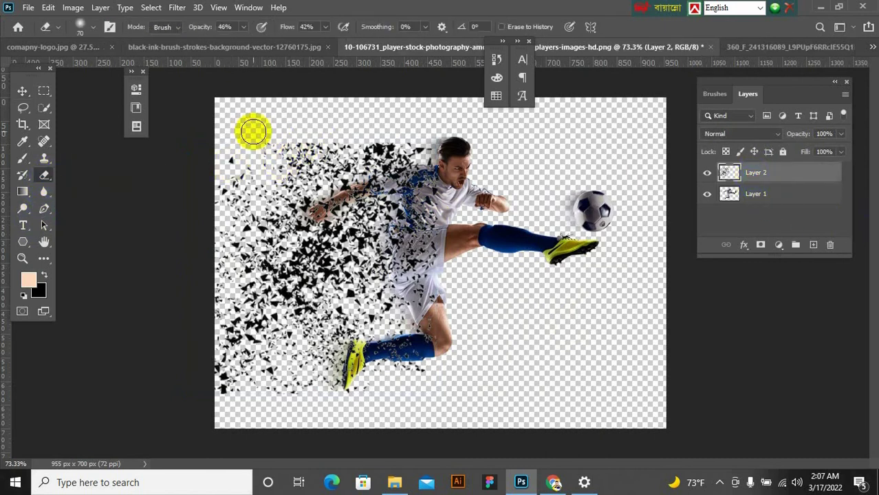
{"action": "left_click", "coordinate": [325, 143]}
{"action": "mouse_move", "coordinate": [325, 143]}
{"action": "left_mouse_down"}
{"action": "mouse_move", "coordinate": [378, 133]}
{"action": "mouse_move", "coordinate": [419, 141]}
{"action": "mouse_move", "coordinate": [245, 134]}
{"action": "mouse_move", "coordinate": [327, 129]}
{"action": "left_mouse_up"}
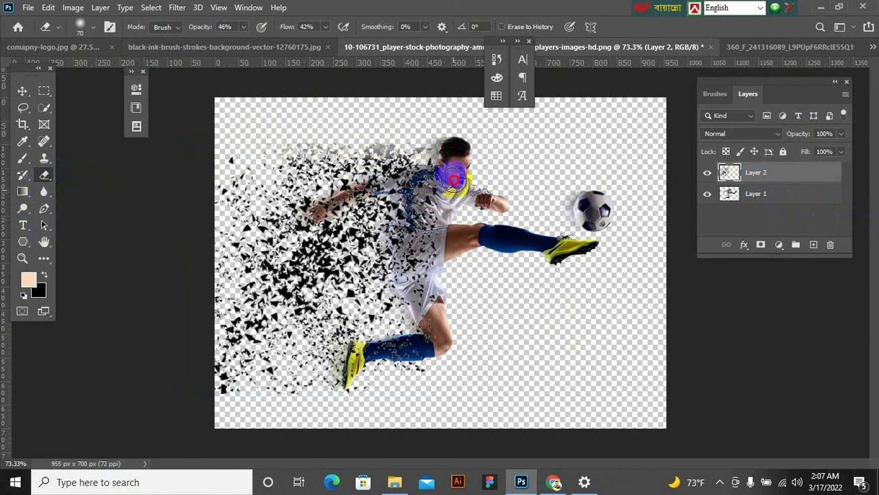
{"action": "left_click", "coordinate": [451, 201]}
{"action": "mouse_move", "coordinate": [444, 210]}
{"action": "left_mouse_down"}
{"action": "mouse_move", "coordinate": [446, 263]}
{"action": "mouse_move", "coordinate": [435, 295]}
{"action": "mouse_move", "coordinate": [442, 351]}
{"action": "mouse_move", "coordinate": [448, 330]}
{"action": "mouse_move", "coordinate": [425, 369]}
{"action": "mouse_move", "coordinate": [436, 377]}
{"action": "mouse_move", "coordinate": [355, 385]}
{"action": "mouse_move", "coordinate": [366, 399]}
{"action": "mouse_move", "coordinate": [342, 403]}
{"action": "mouse_move", "coordinate": [461, 379]}
{"action": "mouse_move", "coordinate": [480, 367]}
{"action": "mouse_move", "coordinate": [304, 135]}
{"action": "mouse_move", "coordinate": [322, 133]}
{"action": "mouse_move", "coordinate": [270, 135]}
{"action": "mouse_move", "coordinate": [436, 138]}
{"action": "mouse_move", "coordinate": [221, 149]}
{"action": "mouse_move", "coordinate": [440, 137]}
{"action": "mouse_move", "coordinate": [248, 149]}
{"action": "left_mouse_up"}
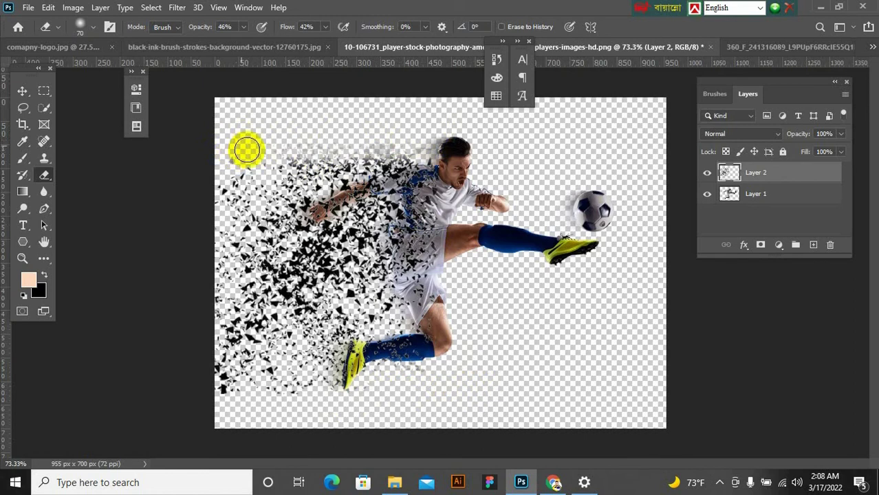
{"action": "left_click", "coordinate": [23, 90]}
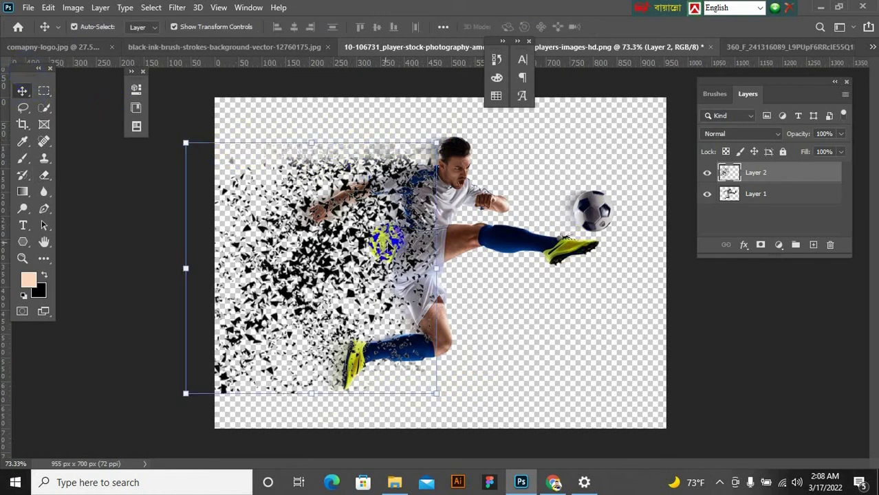
- Add a new Layer 3 below the player layer and fill it with solid peach
{"action": "left_click", "coordinate": [359, 207]}
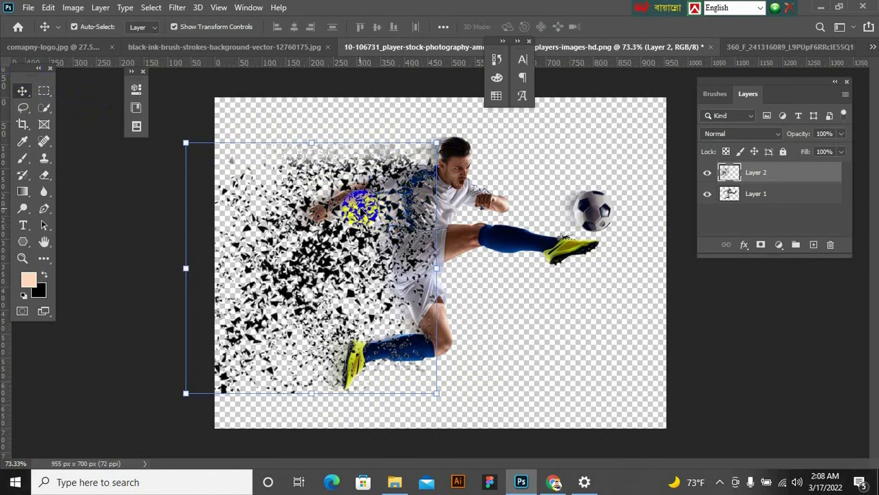
{"action": "left_click", "coordinate": [460, 214]}
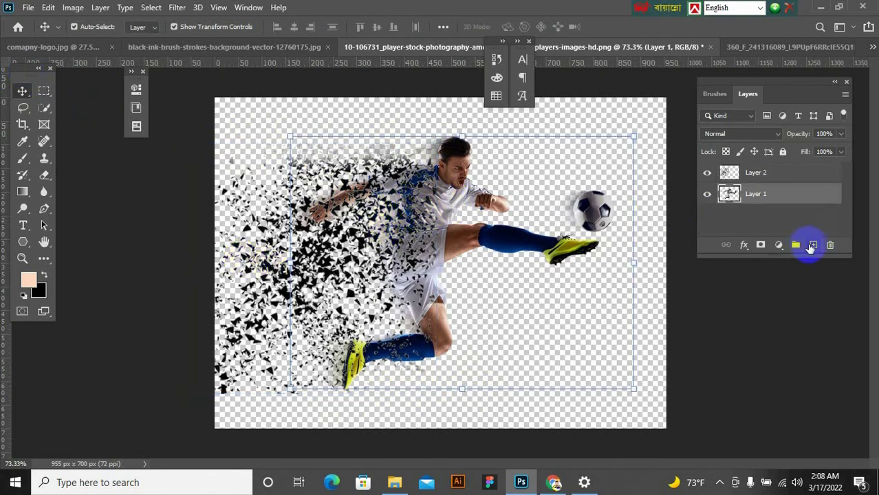
{"action": "left_click", "coordinate": [813, 248], "text": "ctrl"}
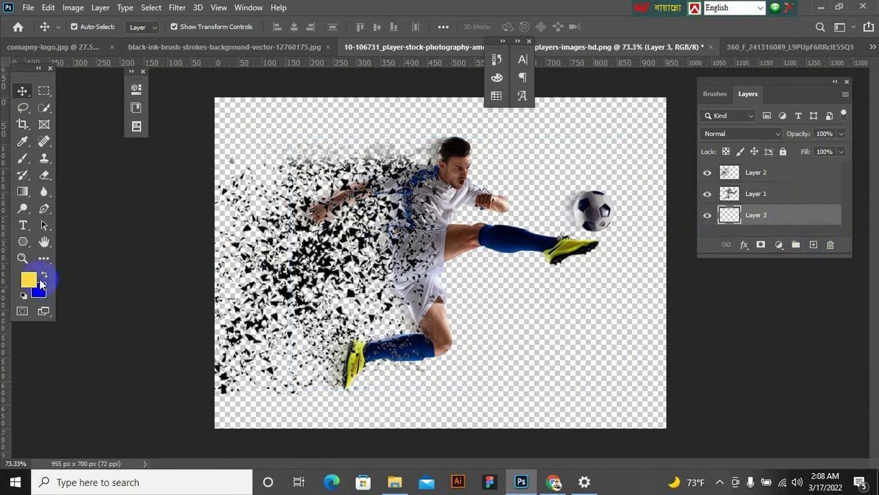
{"action": "key", "text": "ctrl+BackSpace"}
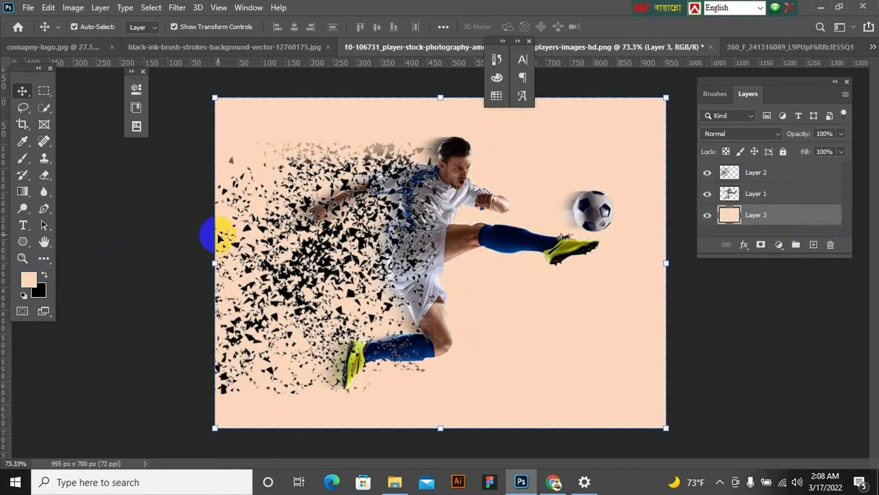
{"action": "scroll", "coordinate": [404, 174], "scroll_direction": "up", "scroll_amount": 2}
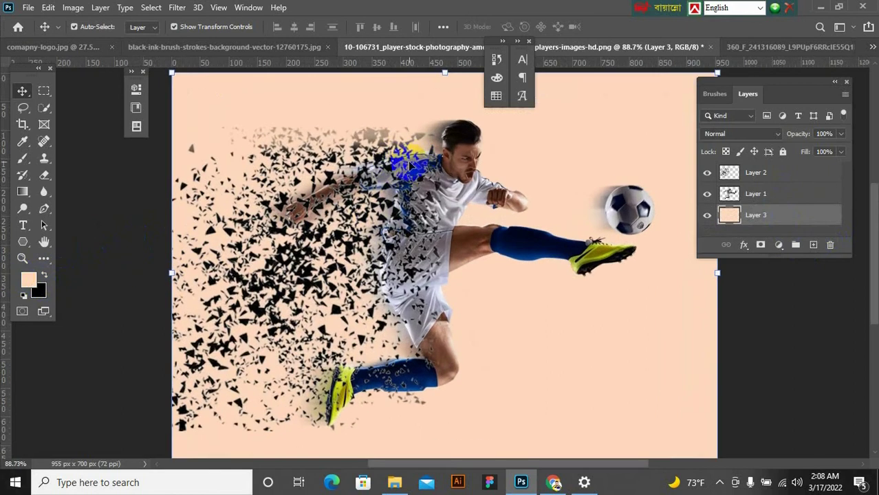
{"action": "scroll", "coordinate": [416, 158], "scroll_direction": "up", "scroll_amount": 1}
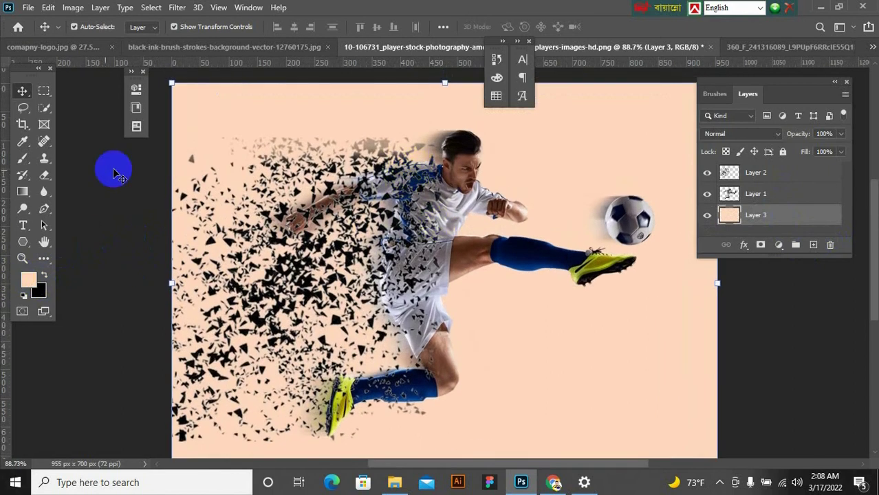
{"action": "left_click", "coordinate": [44, 175]}
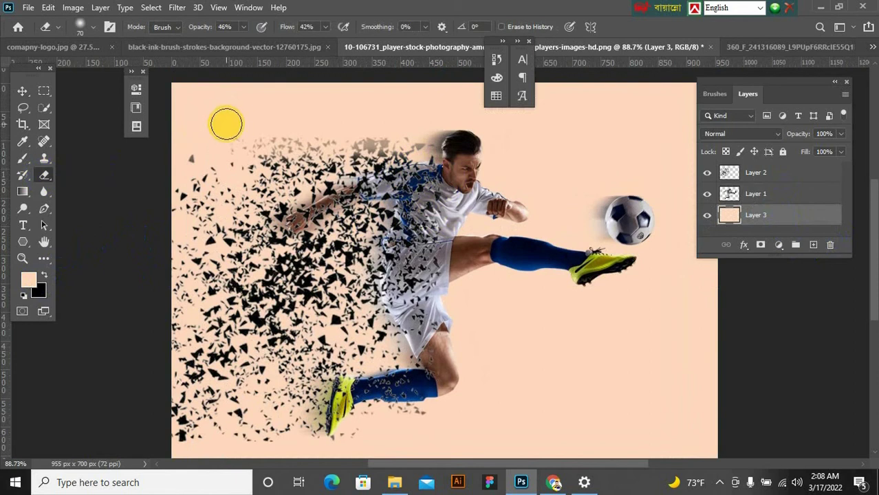
- On Layer 2, erase a patch of fragments using a large smoke-effect brush
{"action": "left_click", "coordinate": [724, 174]}
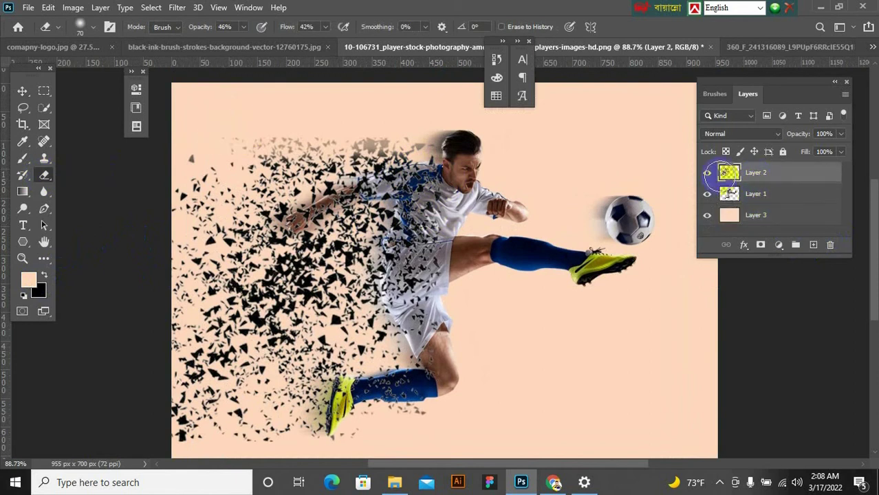
{"action": "mouse_move", "coordinate": [243, 133]}
{"action": "left_mouse_down"}
{"action": "mouse_move", "coordinate": [221, 133]}
{"action": "mouse_move", "coordinate": [271, 135]}
{"action": "mouse_move", "coordinate": [229, 136]}
{"action": "mouse_move", "coordinate": [244, 134]}
{"action": "left_mouse_up"}
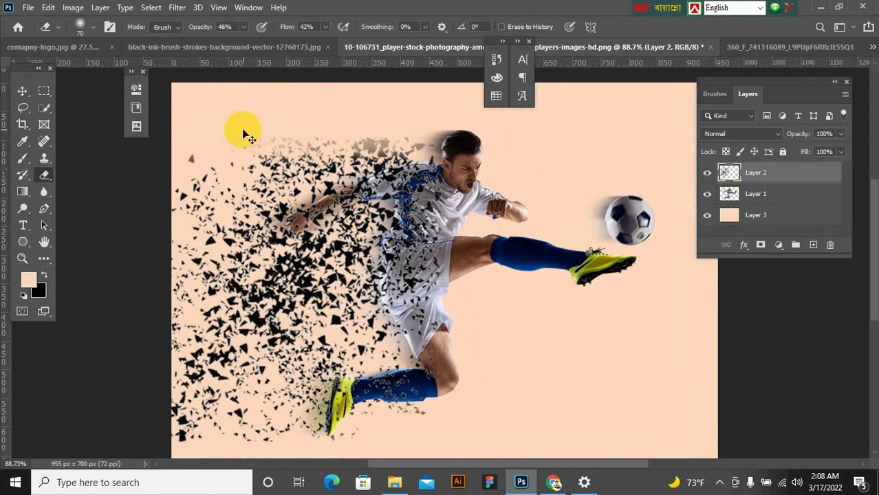
{"action": "left_click", "coordinate": [88, 26]}
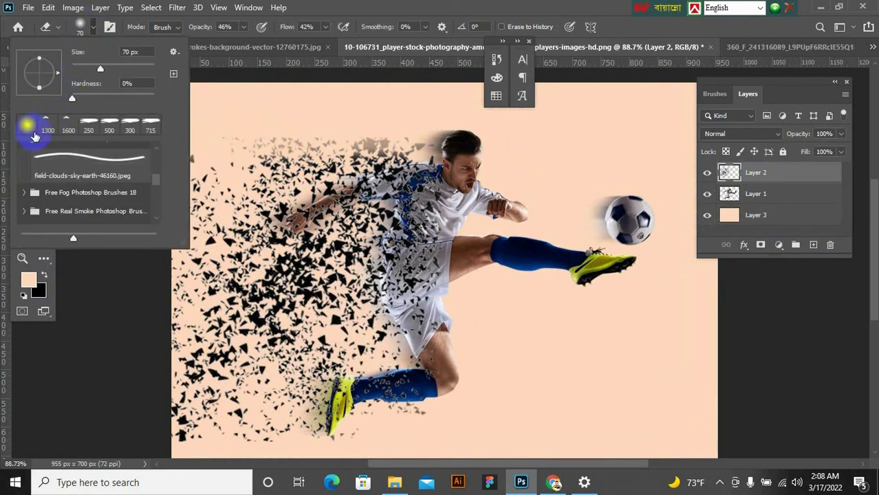
{"action": "scroll", "coordinate": [131, 229], "scroll_direction": "up", "scroll_amount": 5}
{"action": "double_click", "coordinate": [88, 215]}
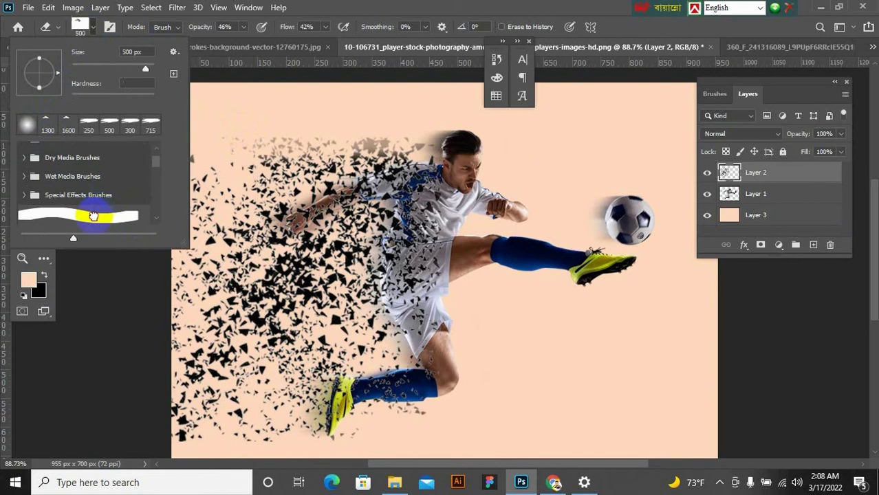
{"action": "left_click", "coordinate": [277, 143]}
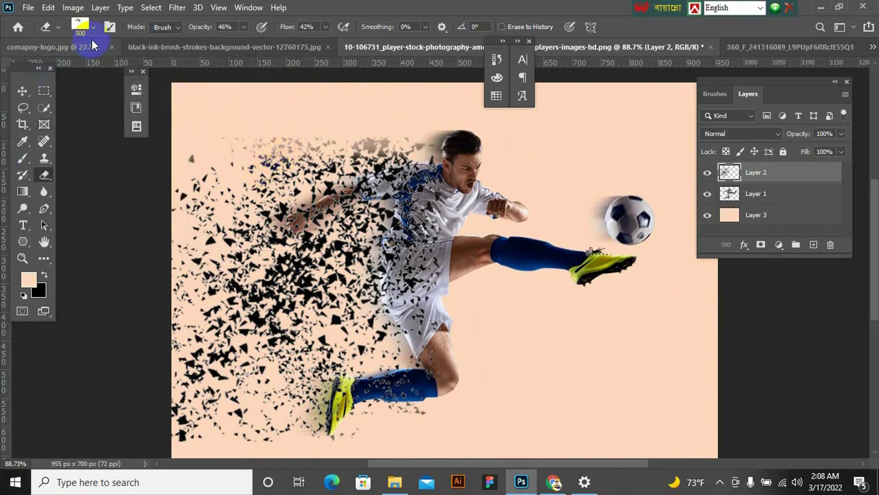
- Switch to a smaller soft round eraser brush and erase fragments just left of the player's head
{"action": "left_click_drag", "start_coordinate": [45, 175], "coordinate": [102, 173]}
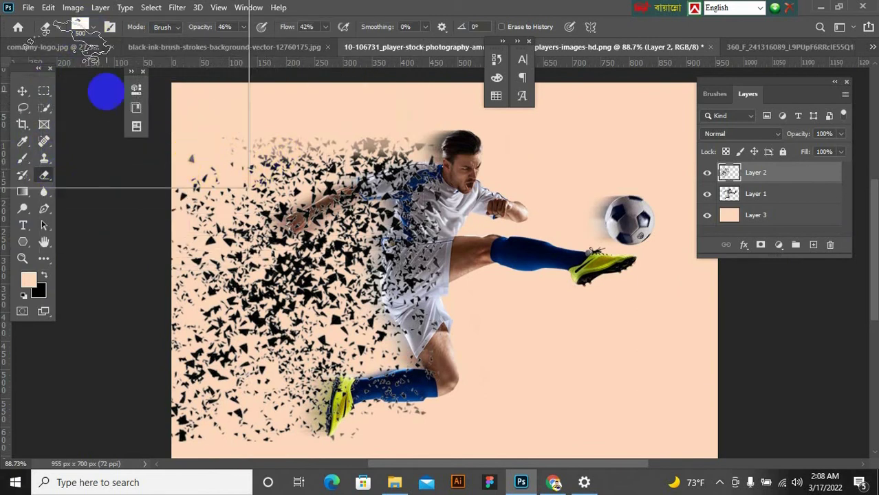
{"action": "left_click", "coordinate": [83, 27]}
{"action": "scroll", "coordinate": [88, 121], "scroll_direction": "up", "scroll_amount": 3}
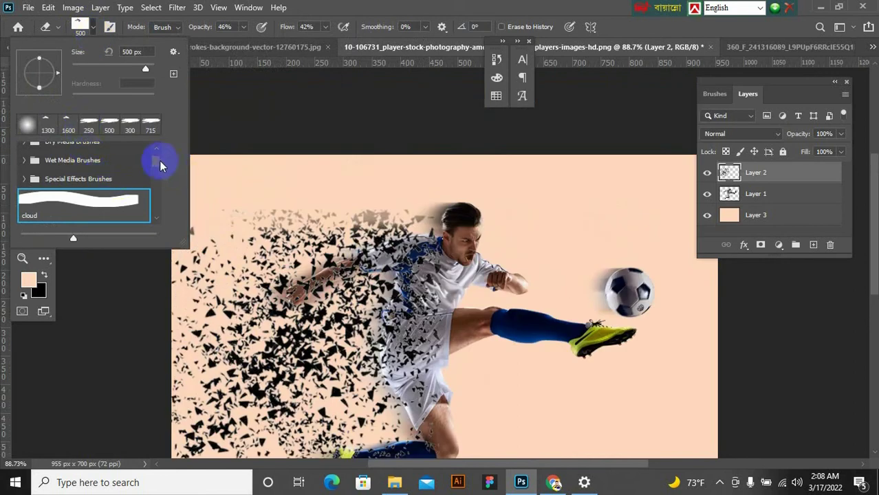
{"action": "left_click_drag", "start_coordinate": [161, 165], "coordinate": [152, 141]}
{"action": "left_click", "coordinate": [28, 149]}
{"action": "scroll", "coordinate": [41, 155], "scroll_direction": "down", "scroll_amount": 3}
{"action": "scroll", "coordinate": [58, 168], "scroll_direction": "down", "scroll_amount": 3}
{"action": "scroll", "coordinate": [59, 157], "scroll_direction": "up", "scroll_amount": 5}
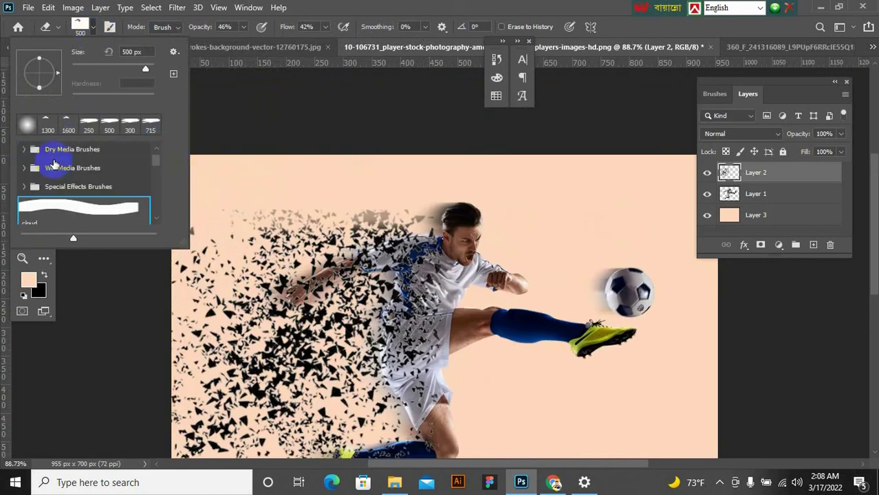
{"action": "double_click", "coordinate": [25, 125]}
{"action": "left_click", "coordinate": [84, 27]}
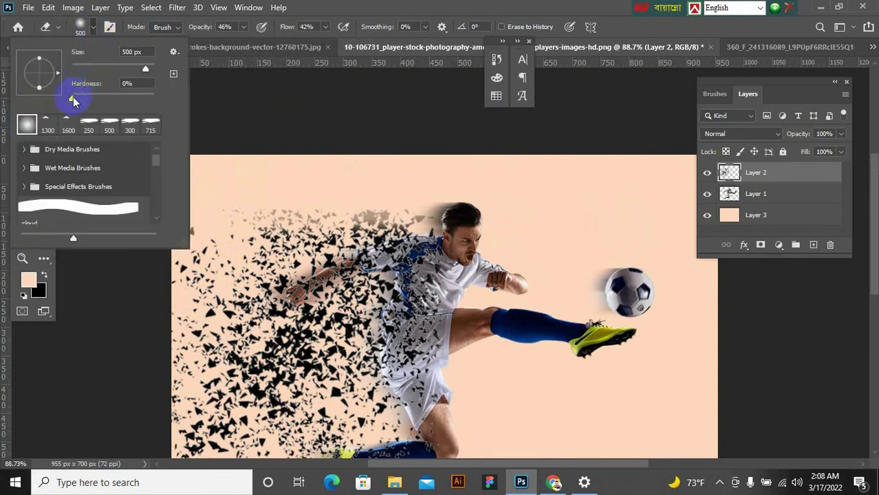
{"action": "left_click", "coordinate": [727, 173]}
{"action": "key", "text": "bracketleft"}
{"action": "key", "text": "bracketleft"}
{"action": "key", "text": "bracketleft"}
{"action": "key", "text": "bracketleft"}
{"action": "key", "text": "bracketleft"}
{"action": "key", "text": "bracketleft"}
{"action": "key", "text": "bracketleft"}
{"action": "key", "text": "bracketleft"}
{"action": "key", "text": "bracketleft"}
{"action": "key", "text": "bracketleft"}
{"action": "key", "text": "bracketleft"}
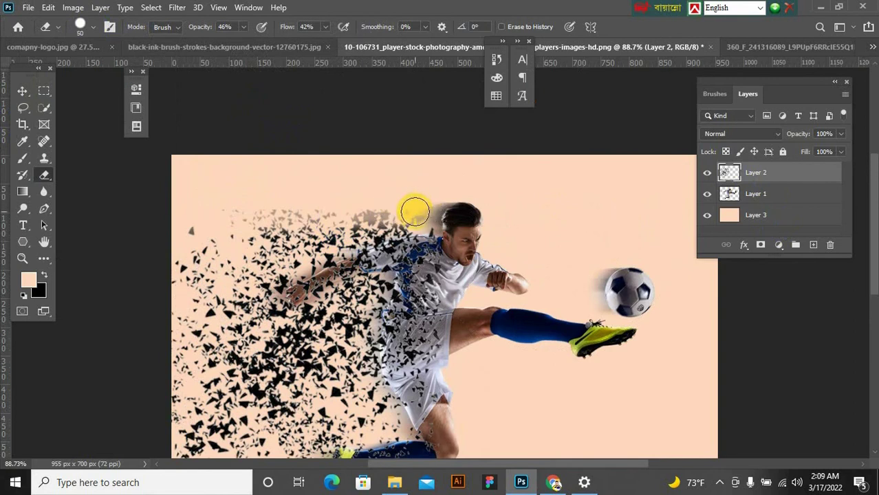
{"action": "left_click_drag", "start_coordinate": [415, 211], "coordinate": [363, 206]}
- Set eraser opacity to 100% and hardness to 0%, then clean fragments beside the shoulder and top edge
{"action": "left_click", "coordinate": [244, 29]}
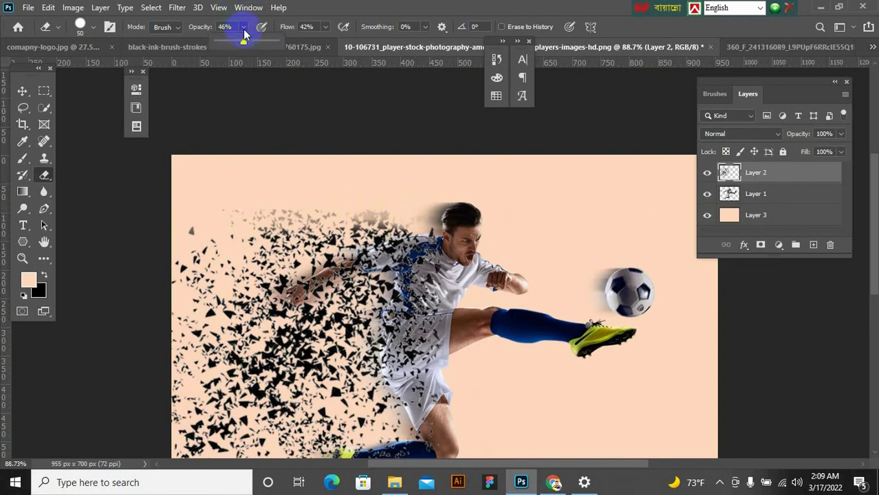
{"action": "mouse_move", "coordinate": [247, 43]}
{"action": "left_mouse_down"}
{"action": "mouse_move", "coordinate": [289, 42]}
{"action": "mouse_move", "coordinate": [404, 196]}
{"action": "mouse_move", "coordinate": [427, 205]}
{"action": "mouse_move", "coordinate": [348, 198]}
{"action": "mouse_move", "coordinate": [341, 183]}
{"action": "left_mouse_up"}
{"action": "left_click", "coordinate": [325, 27]}
{"action": "left_click", "coordinate": [93, 28]}
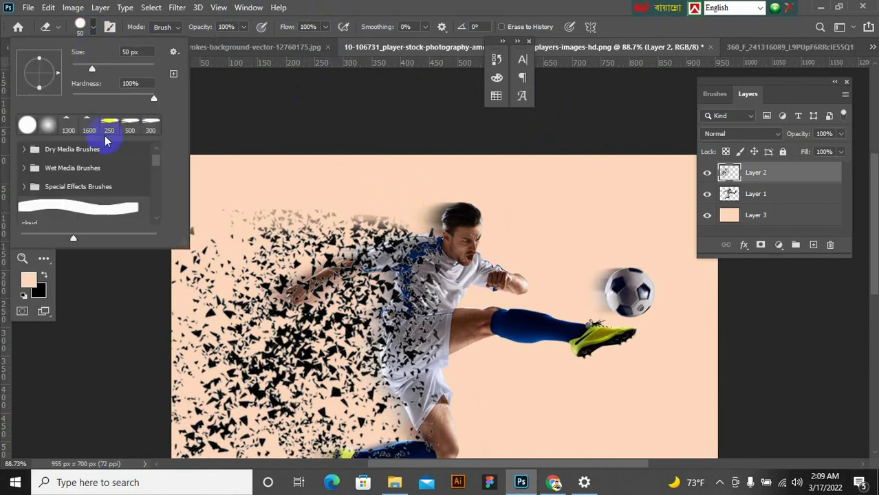
{"action": "left_click_drag", "start_coordinate": [153, 98], "coordinate": [40, 93]}
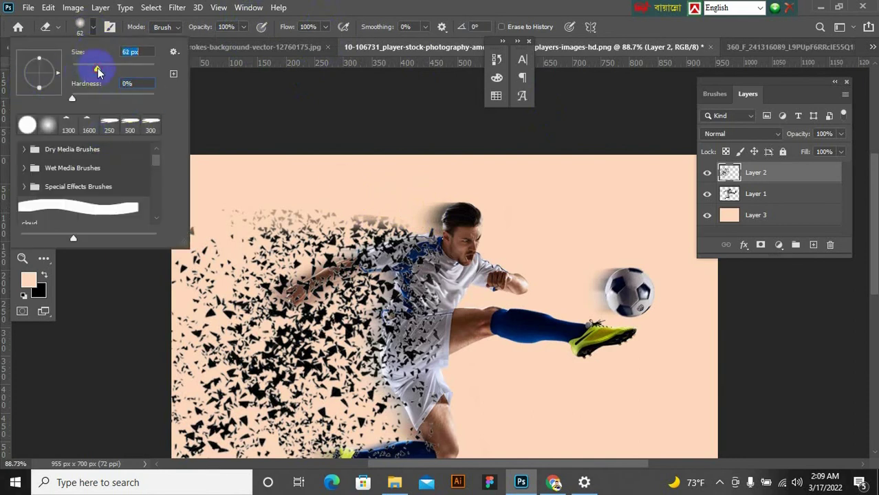
{"action": "left_click", "coordinate": [792, 179]}
{"action": "left_click_drag", "start_coordinate": [333, 195], "coordinate": [238, 202]}
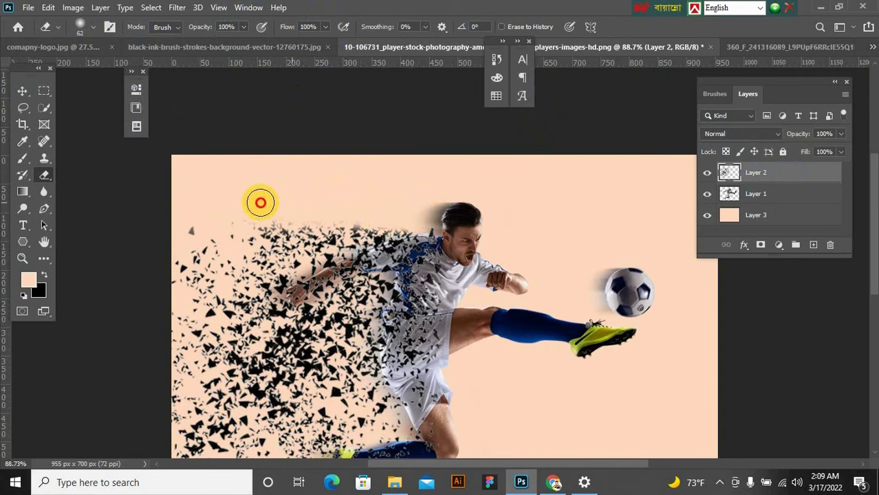
{"action": "mouse_move", "coordinate": [251, 202]}
{"action": "left_mouse_down"}
{"action": "mouse_move", "coordinate": [204, 199]}
{"action": "mouse_move", "coordinate": [304, 192]}
{"action": "left_mouse_up"}
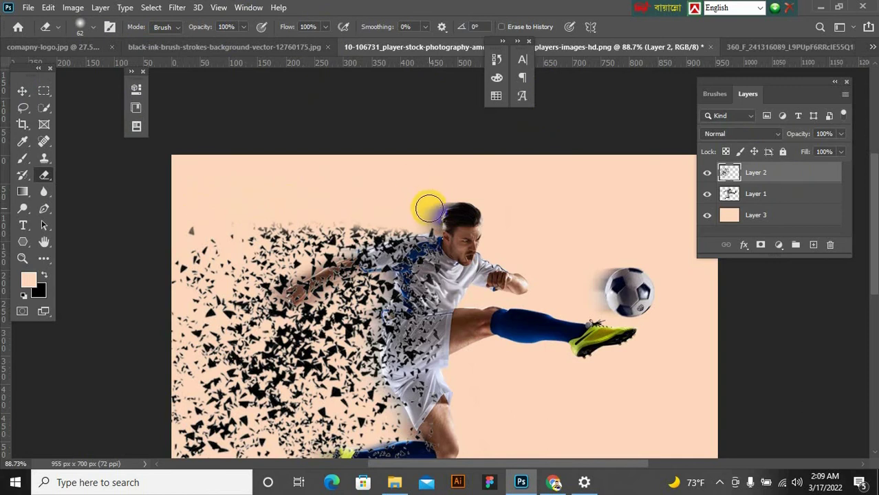
{"action": "scroll", "coordinate": [367, 227], "scroll_direction": "down", "scroll_amount": 3}
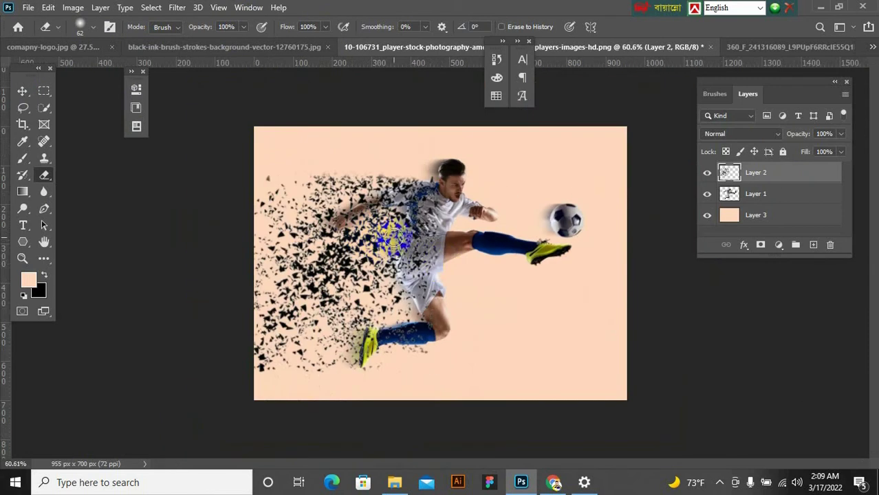
{"action": "left_click", "coordinate": [757, 134]}
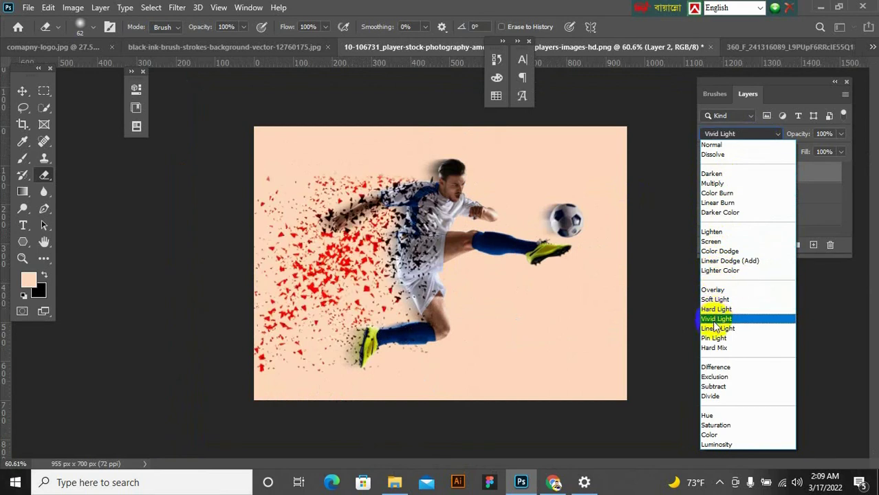
- Keep Layer 2 in Normal blend mode and enable Gradient Overlay in its Blending Options
{"action": "left_click", "coordinate": [710, 367]}
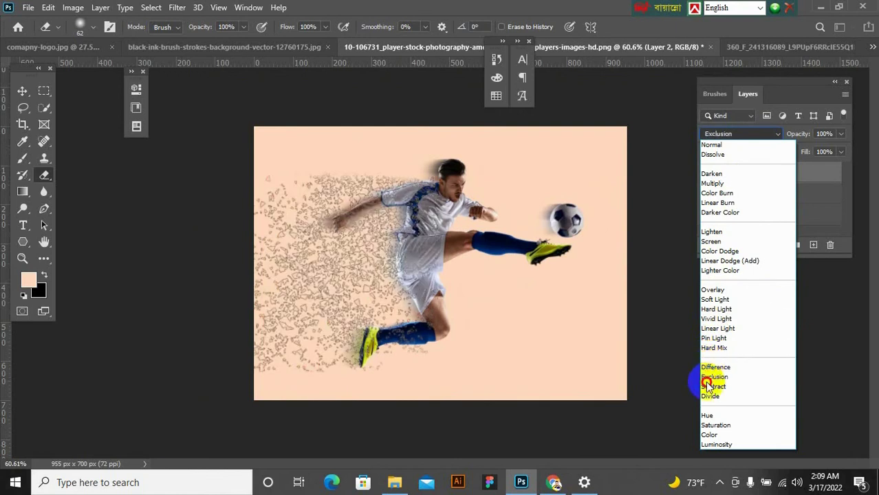
{"action": "left_click", "coordinate": [733, 149]}
{"action": "right_click", "coordinate": [777, 180]}
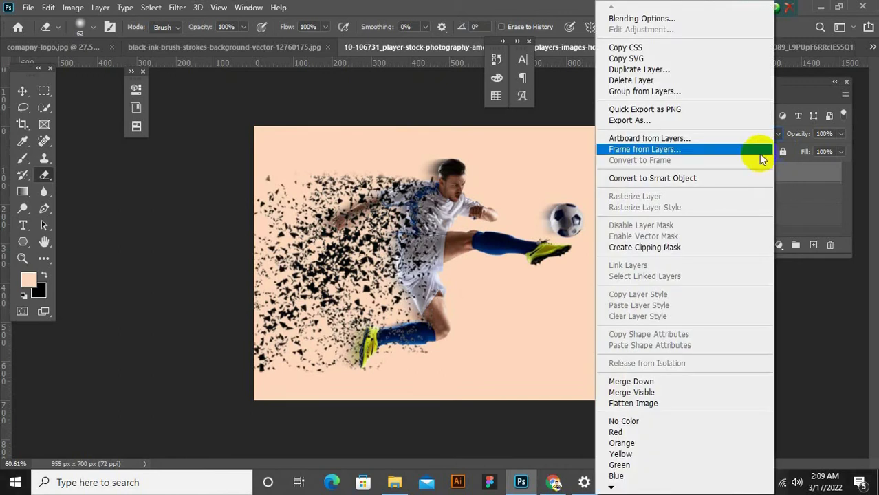
{"action": "left_click", "coordinate": [725, 16]}
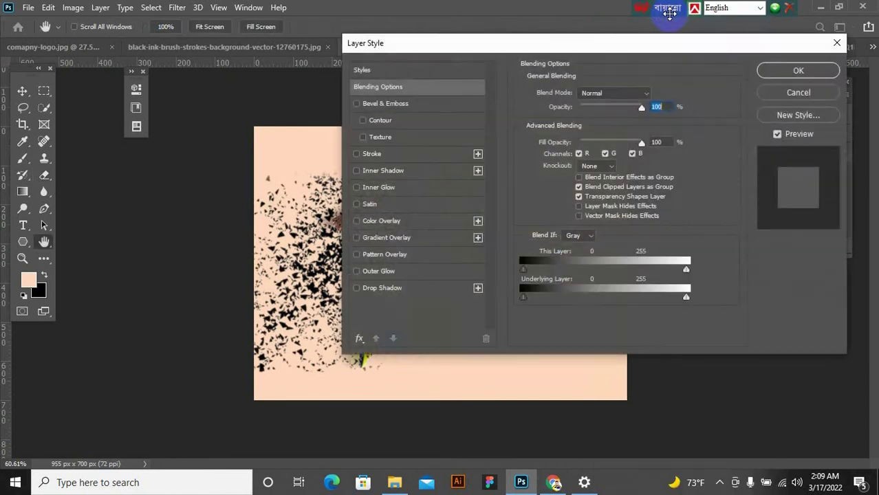
{"action": "left_click_drag", "start_coordinate": [564, 44], "coordinate": [730, 53]}
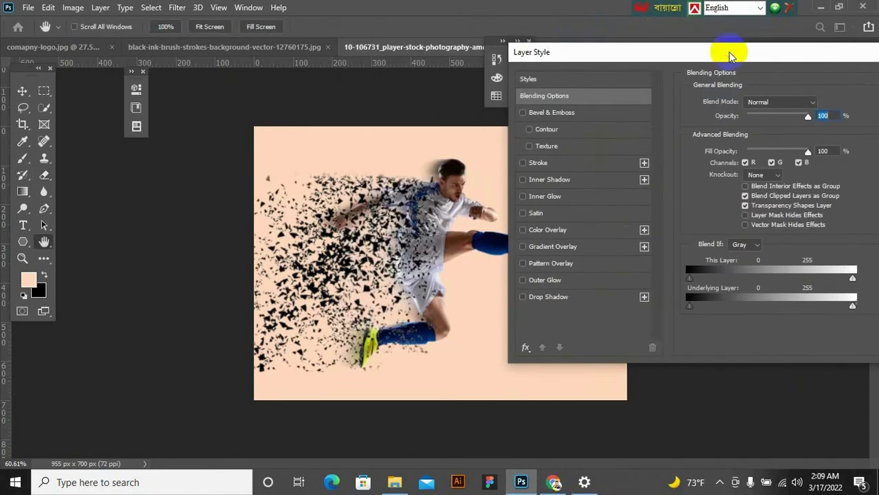
{"action": "left_click", "coordinate": [568, 247]}
- Apply the Basics Black, White gradient with its left stop changed to navy 011344
{"action": "left_click", "coordinate": [757, 133]}
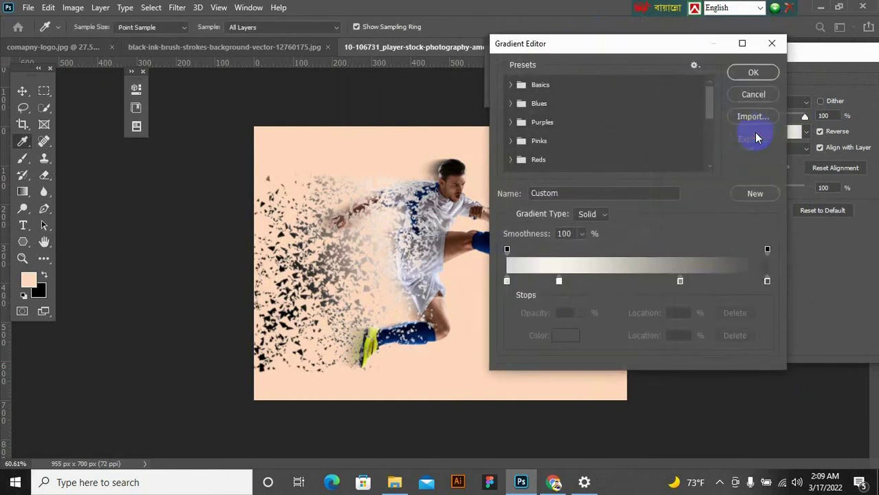
{"action": "left_click", "coordinate": [530, 85]}
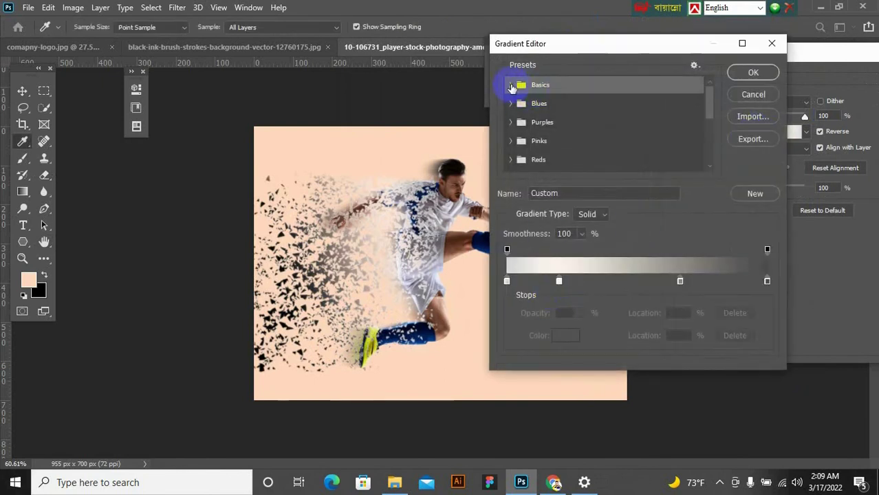
{"action": "left_click", "coordinate": [566, 110]}
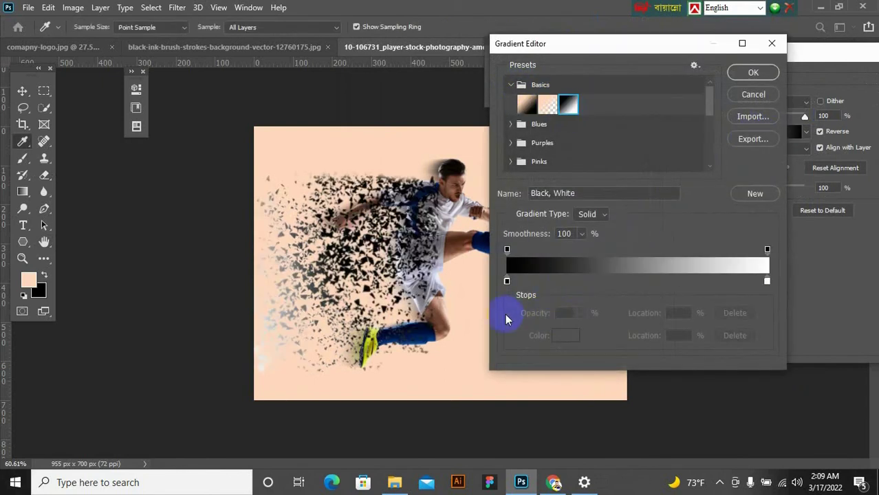
{"action": "left_click", "coordinate": [507, 281]}
{"action": "left_click", "coordinate": [565, 336]}
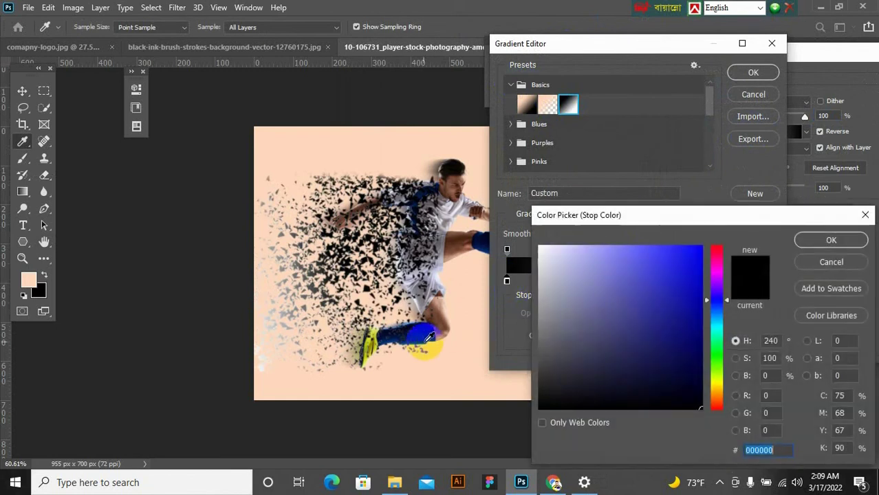
{"action": "left_click", "coordinate": [426, 329]}
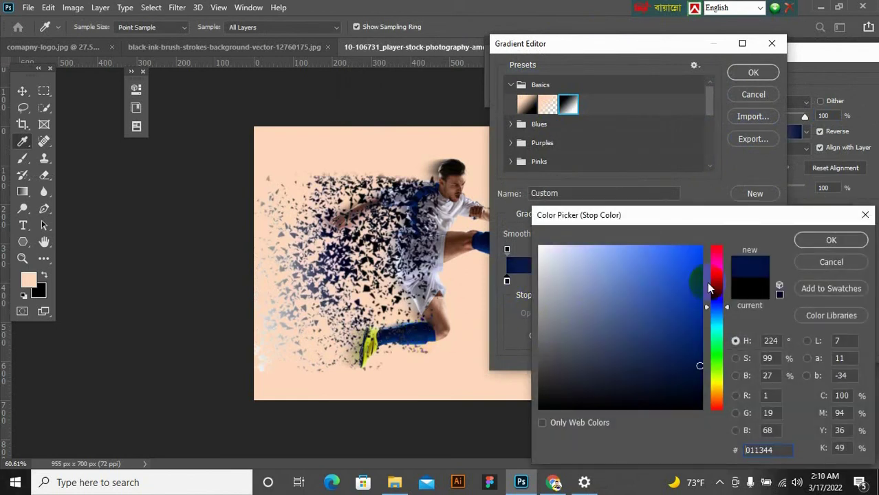
{"action": "left_click", "coordinate": [825, 245]}
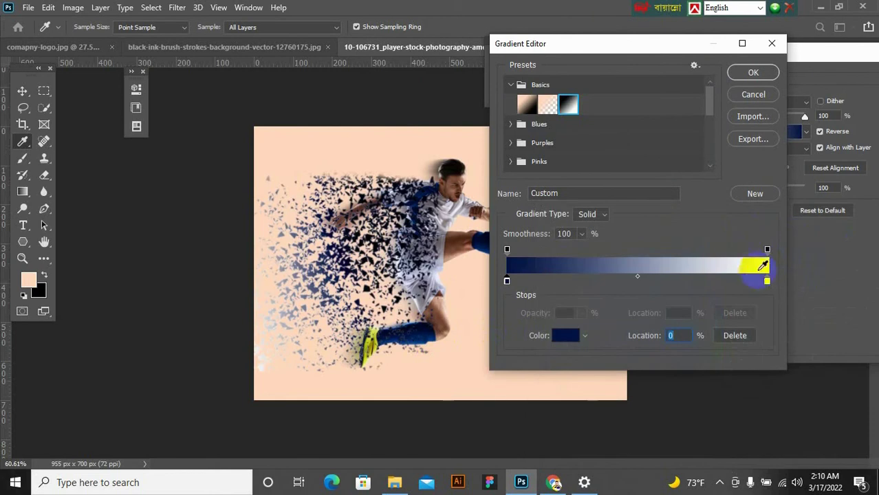
{"action": "left_click", "coordinate": [565, 336]}
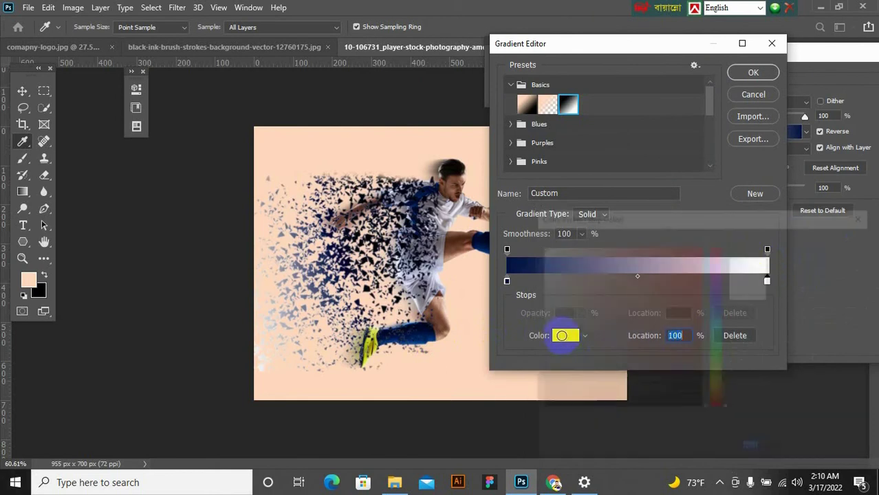
{"action": "left_click", "coordinate": [806, 240]}
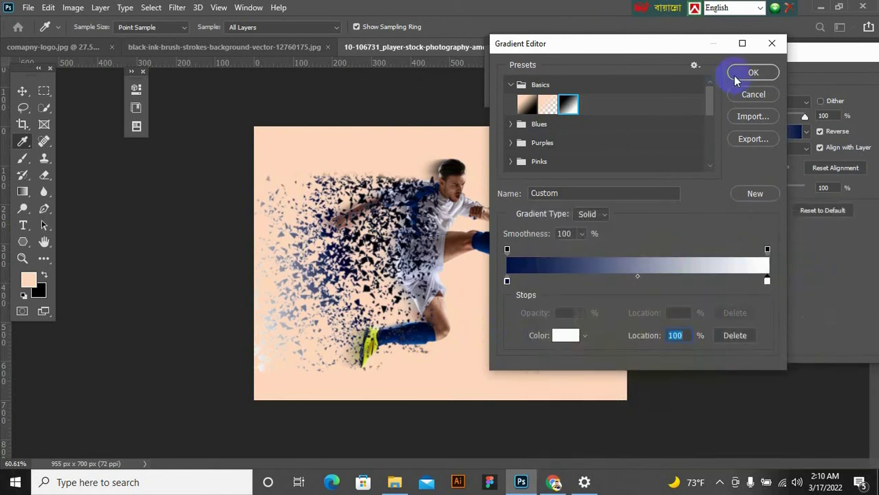
{"action": "left_click", "coordinate": [752, 72]}
- Compare gradient directions, settle on Reverse, and bring the Layer Style dialog back into view
{"action": "left_click", "coordinate": [820, 132]}
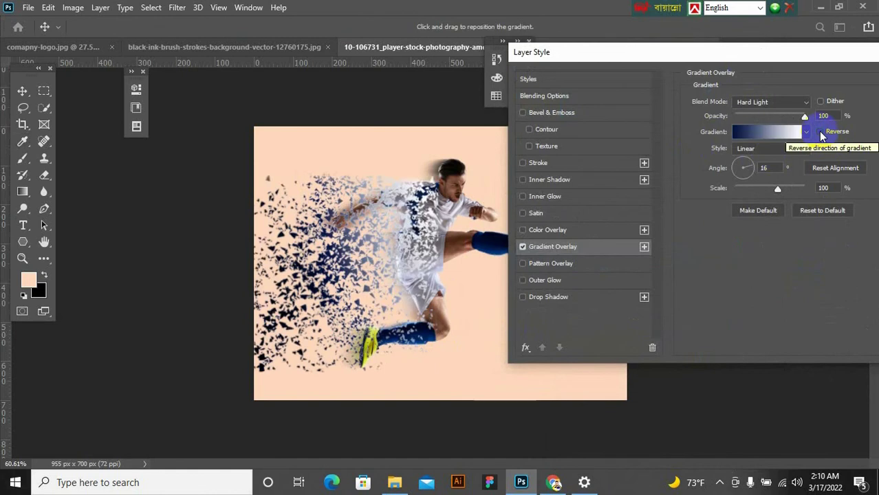
{"action": "left_click", "coordinate": [820, 132]}
{"action": "left_click", "coordinate": [821, 132]}
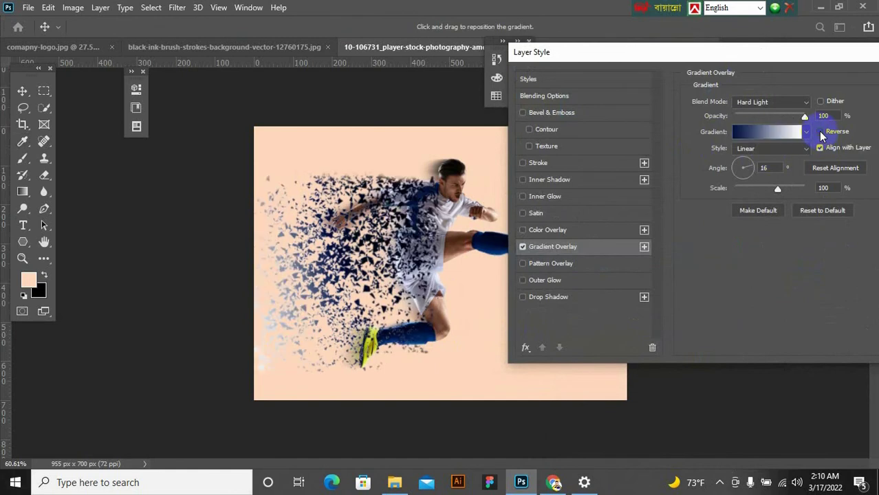
{"action": "left_click", "coordinate": [820, 132]}
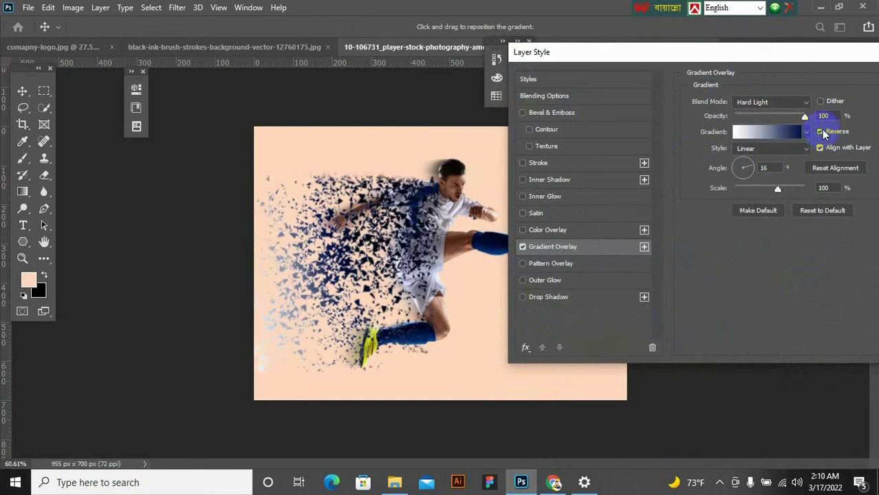
{"action": "left_click_drag", "start_coordinate": [825, 52], "coordinate": [717, 54]}
{"action": "left_click", "coordinate": [832, 78]}
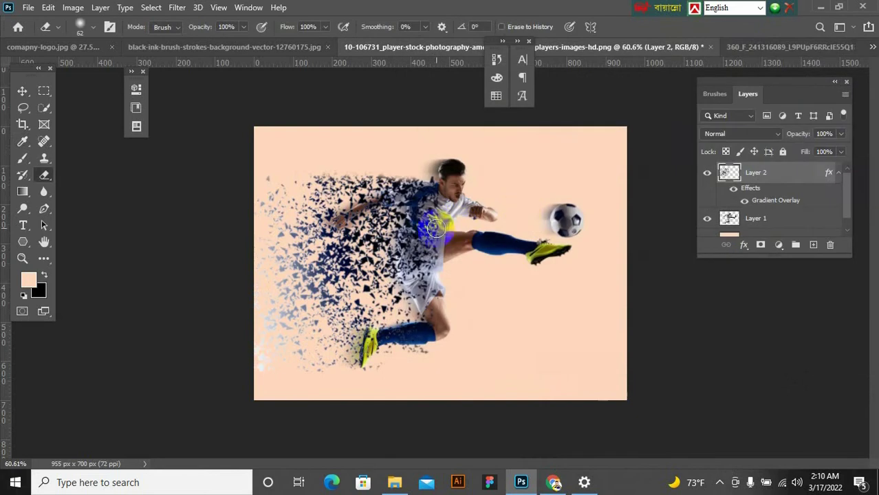
{"action": "left_click_drag", "start_coordinate": [833, 152], "coordinate": [861, 154]}
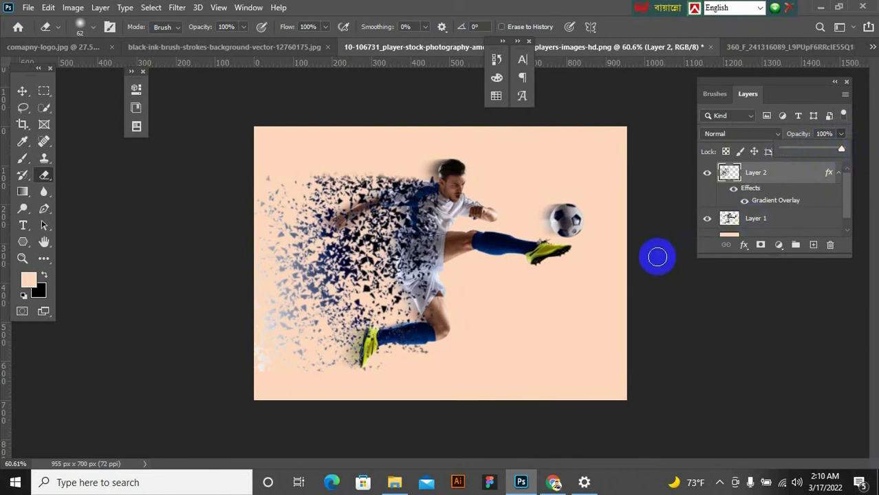
{"action": "scroll", "coordinate": [388, 309], "scroll_direction": "down", "scroll_amount": 3}
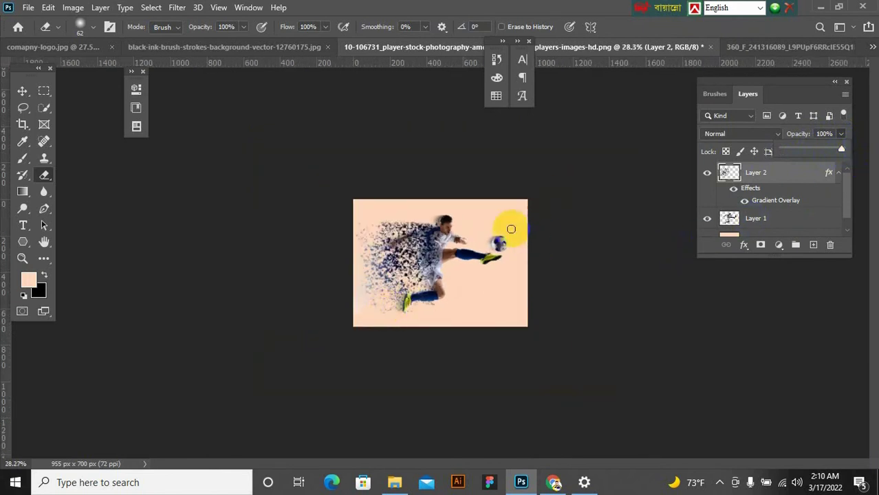
{"action": "scroll", "coordinate": [511, 230], "scroll_direction": "up", "scroll_amount": 2}
{"action": "left_click", "coordinate": [22, 91]}
{"action": "scroll", "coordinate": [402, 233], "scroll_direction": "up", "scroll_amount": 2}
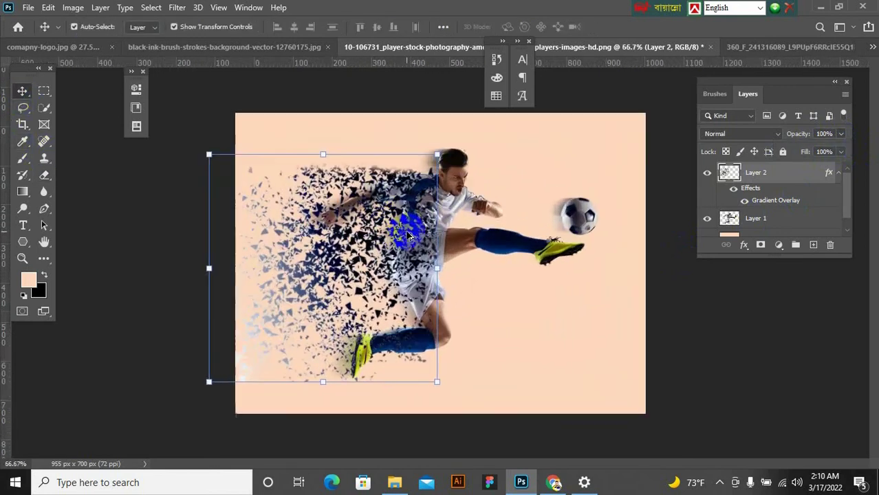
{"action": "left_click", "coordinate": [686, 295]}
{"action": "scroll", "coordinate": [472, 261], "scroll_direction": "up", "scroll_amount": 1}
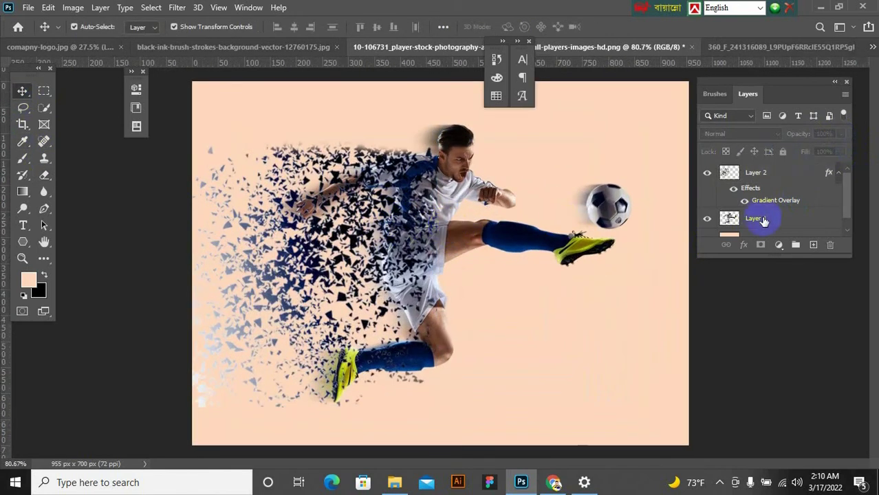
{"action": "left_click", "coordinate": [761, 178]}
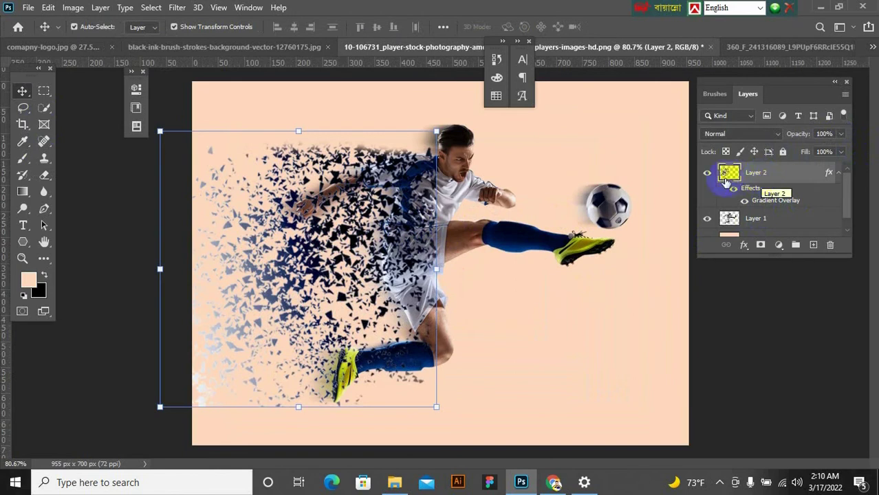
{"action": "left_click", "coordinate": [729, 174], "text": "ctrl"}
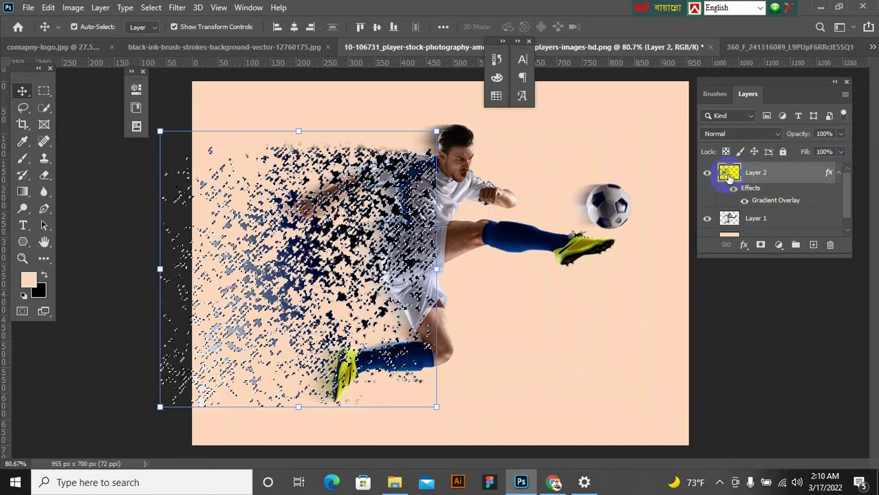
{"action": "left_click", "coordinate": [754, 221]}
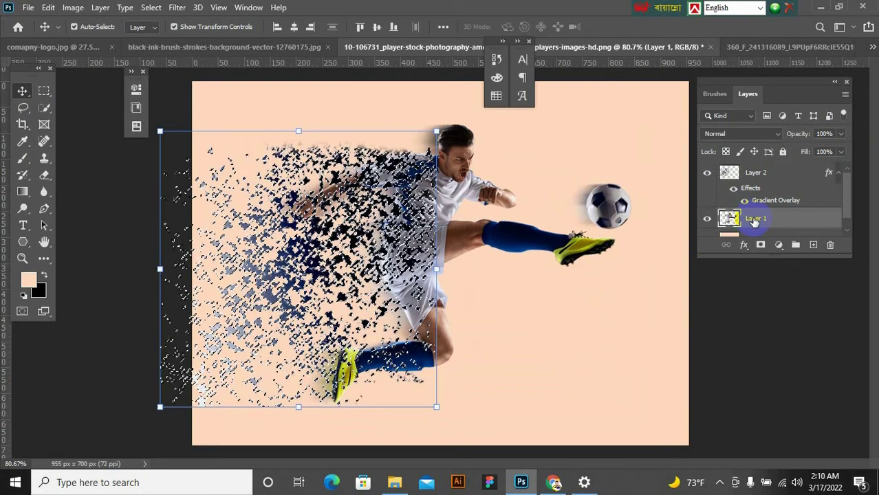
{"action": "key", "text": "ctrl+d"}
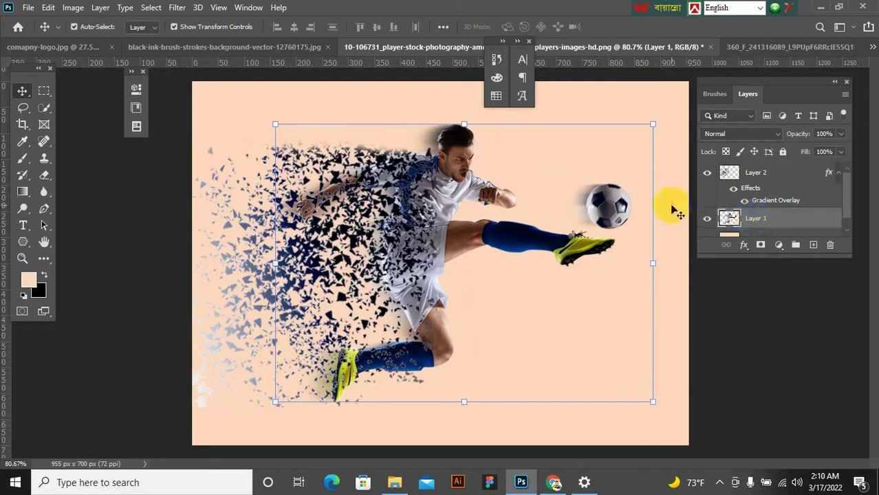
{"action": "left_click", "coordinate": [755, 173]}
{"action": "left_click_drag", "start_coordinate": [403, 182], "coordinate": [433, 184]}
{"action": "left_click", "coordinate": [734, 314]}
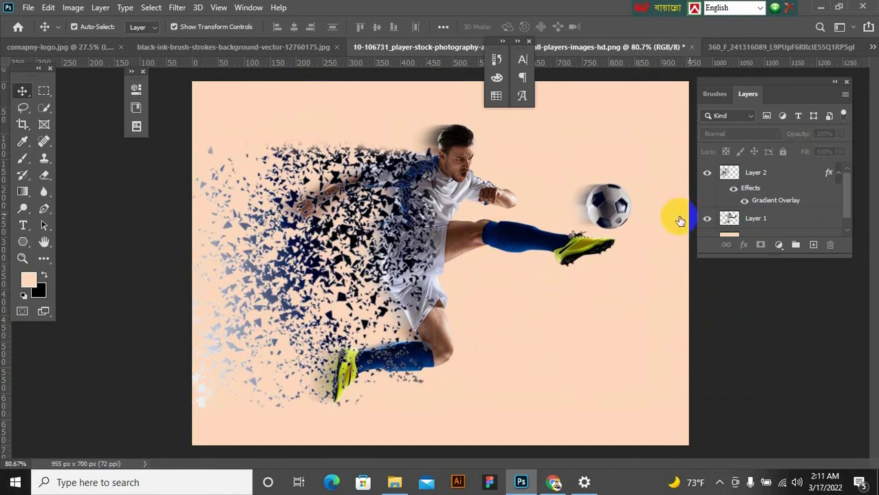
{"action": "left_click", "coordinate": [729, 174]}
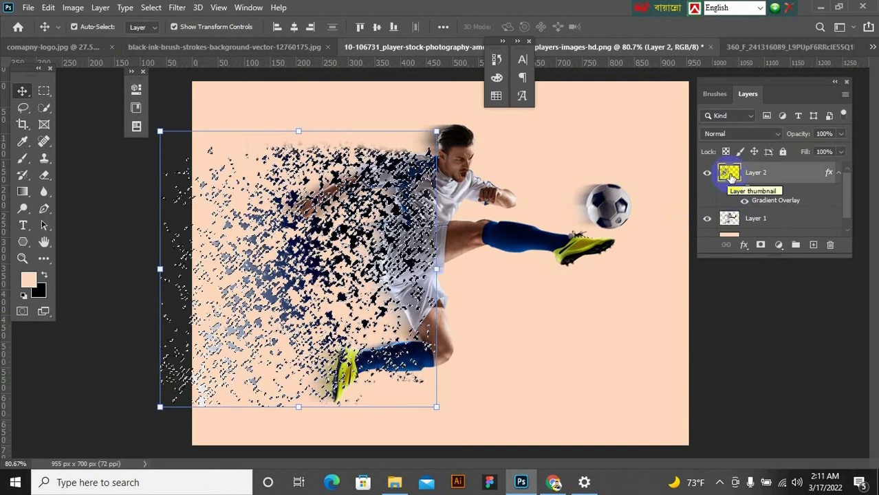
{"action": "left_click", "coordinate": [764, 220]}
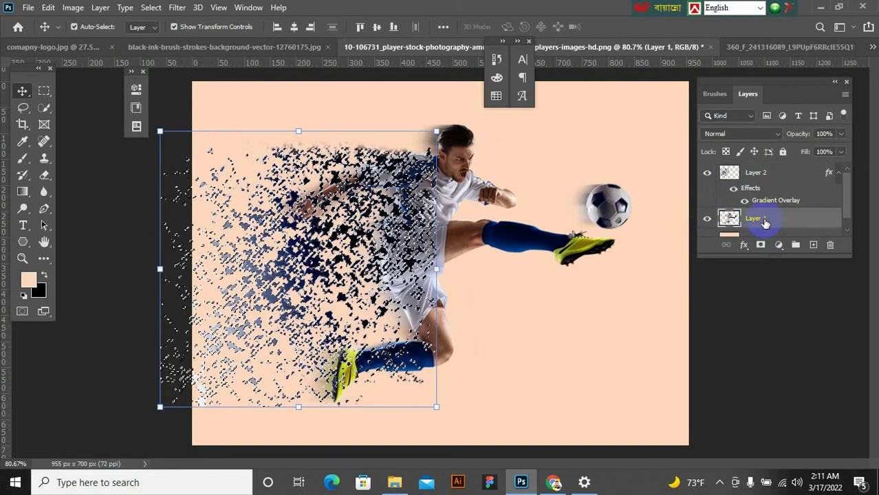
{"action": "left_click", "coordinate": [757, 221]}
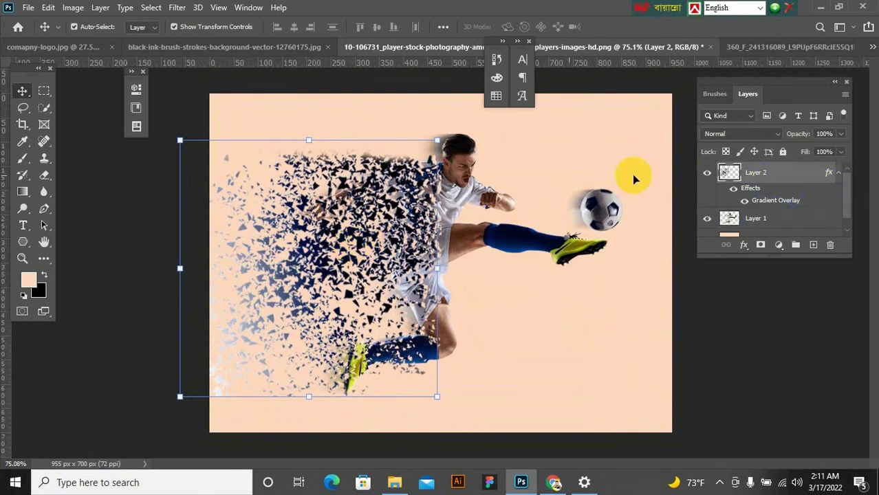
{"action": "left_click_drag", "start_coordinate": [45, 180], "coordinate": [76, 173]}
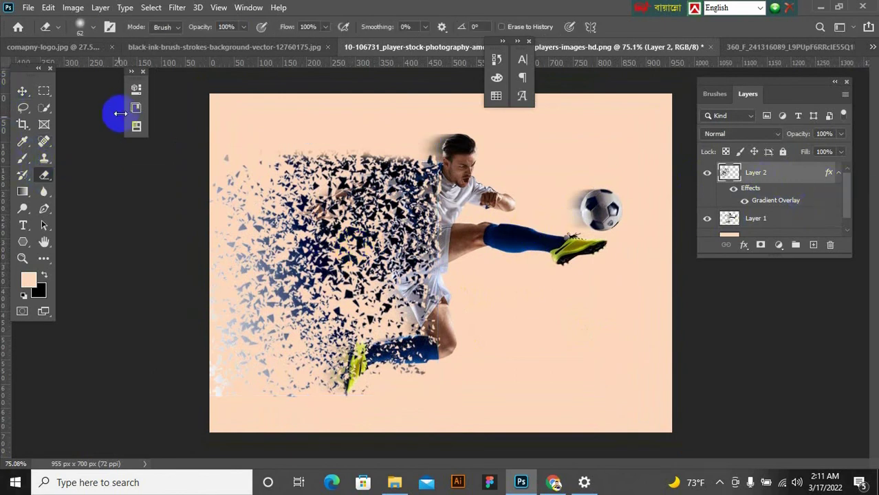
{"action": "key", "text": "bracketright"}
{"action": "key", "text": "bracketright"}
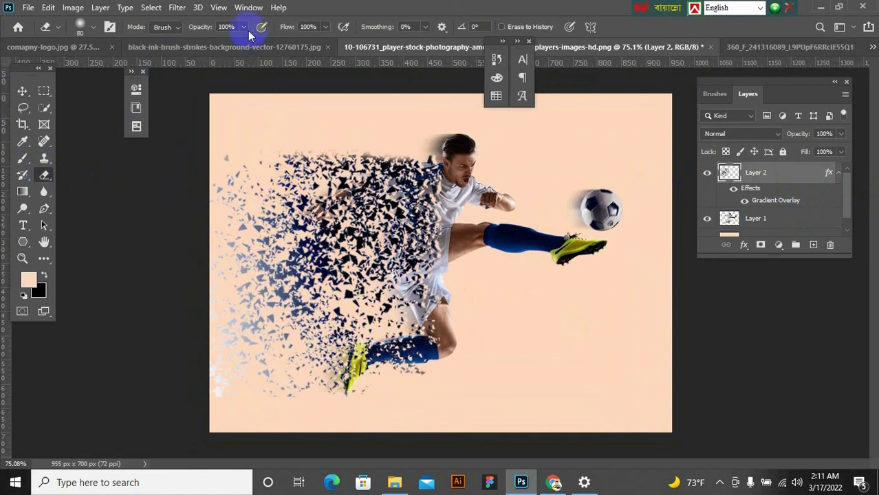
{"action": "left_click_drag", "start_coordinate": [244, 43], "coordinate": [205, 42]}
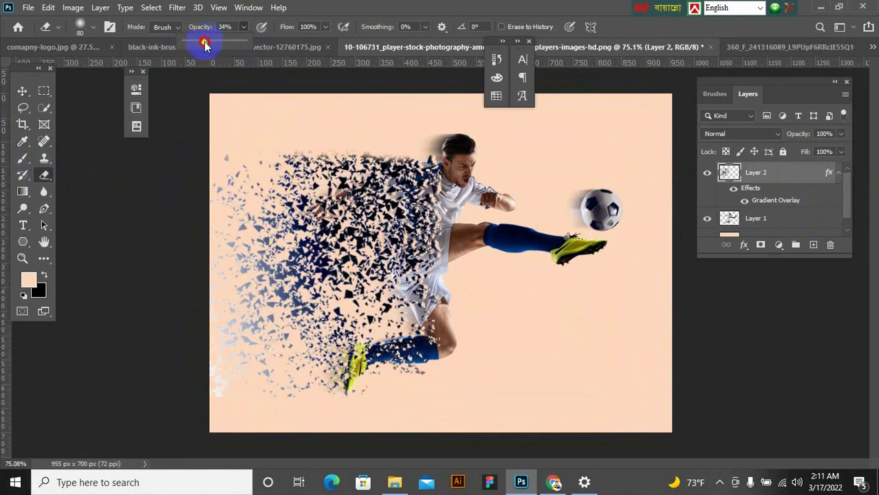
{"action": "left_click", "coordinate": [326, 27]}
{"action": "left_click_drag", "start_coordinate": [327, 44], "coordinate": [300, 43]}
{"action": "key", "text": "bracketright"}
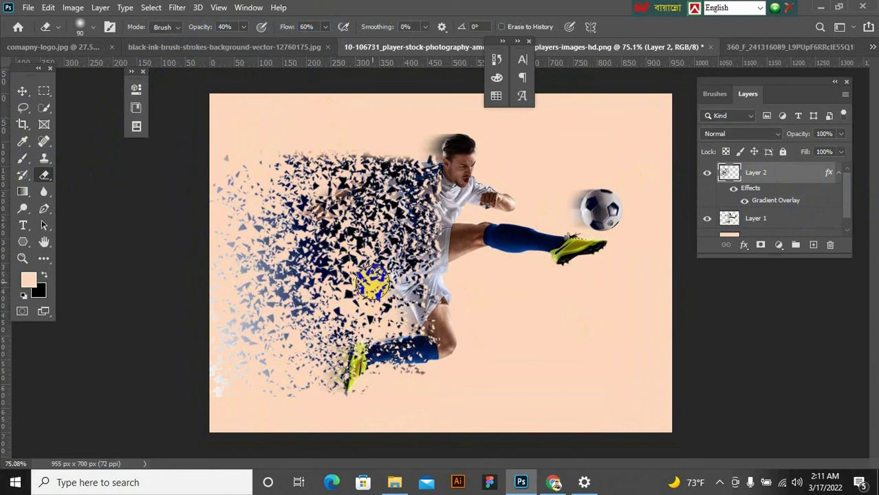
{"action": "mouse_move", "coordinate": [372, 245]}
{"action": "left_mouse_down"}
{"action": "mouse_move", "coordinate": [366, 211]}
{"action": "mouse_move", "coordinate": [294, 219]}
{"action": "mouse_move", "coordinate": [286, 300]}
{"action": "mouse_move", "coordinate": [324, 272]}
{"action": "mouse_move", "coordinate": [357, 263]}
{"action": "mouse_move", "coordinate": [377, 282]}
{"action": "mouse_move", "coordinate": [415, 254]}
{"action": "mouse_move", "coordinate": [397, 196]}
{"action": "mouse_move", "coordinate": [333, 182]}
{"action": "mouse_move", "coordinate": [285, 194]}
{"action": "mouse_move", "coordinate": [296, 302]}
{"action": "mouse_move", "coordinate": [311, 330]}
{"action": "left_mouse_up"}
{"action": "key", "text": "ctrl+z"}
- Deselect Layer 2 and zoom in and out around the poster to review the composite
{"action": "left_click", "coordinate": [22, 91]}
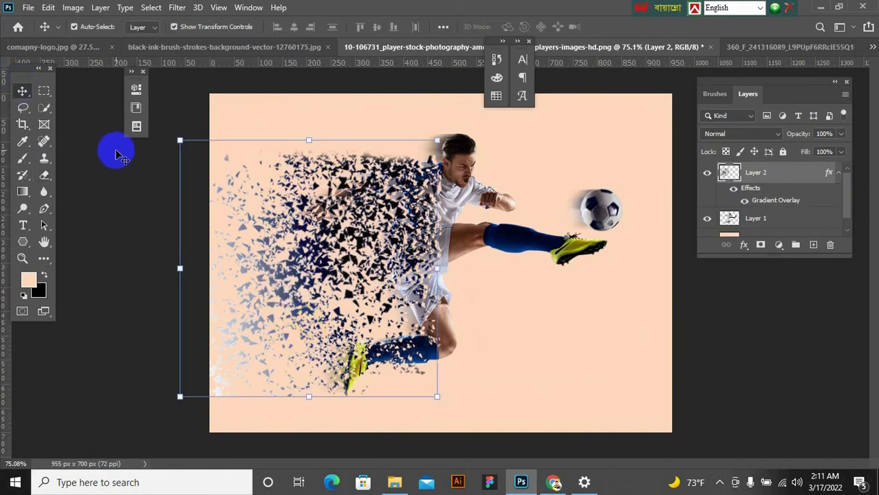
{"action": "left_click", "coordinate": [117, 155]}
{"action": "scroll", "coordinate": [344, 240], "scroll_direction": "down", "scroll_amount": 2}
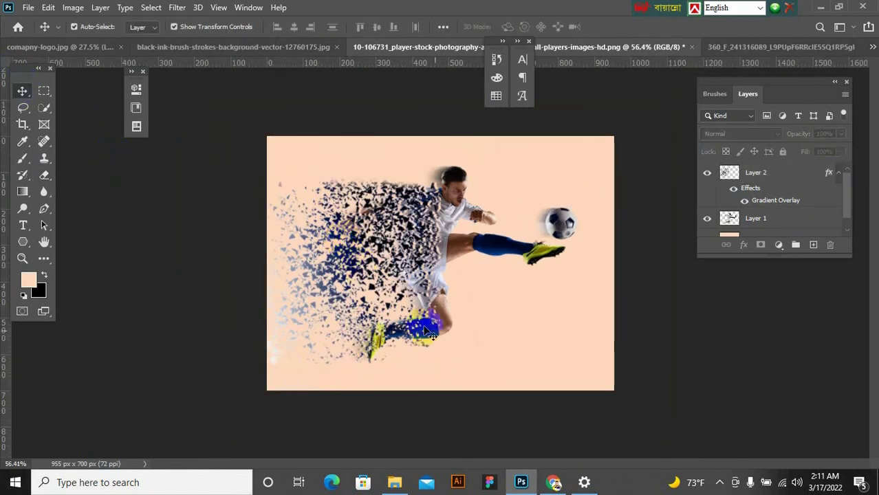
{"action": "scroll", "coordinate": [481, 261], "scroll_direction": "up", "scroll_amount": 1}
{"action": "scroll", "coordinate": [413, 217], "scroll_direction": "up", "scroll_amount": 1}
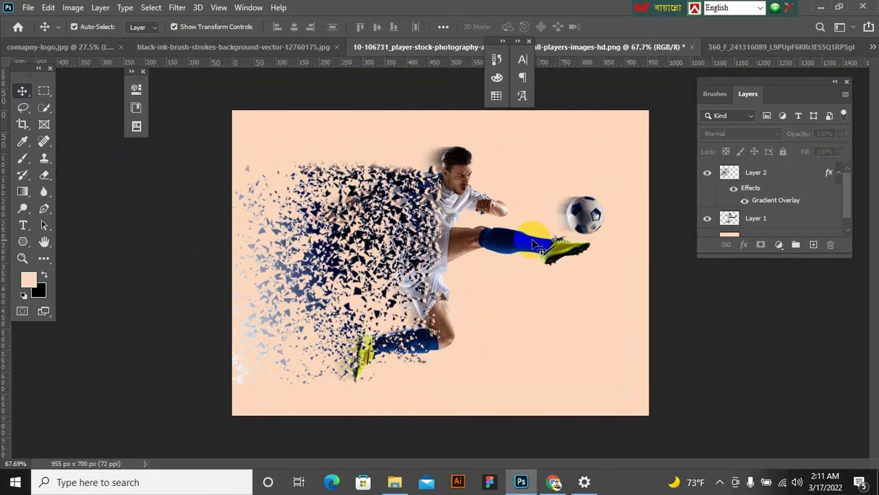
{"action": "scroll", "coordinate": [482, 248], "scroll_direction": "up", "scroll_amount": 1}
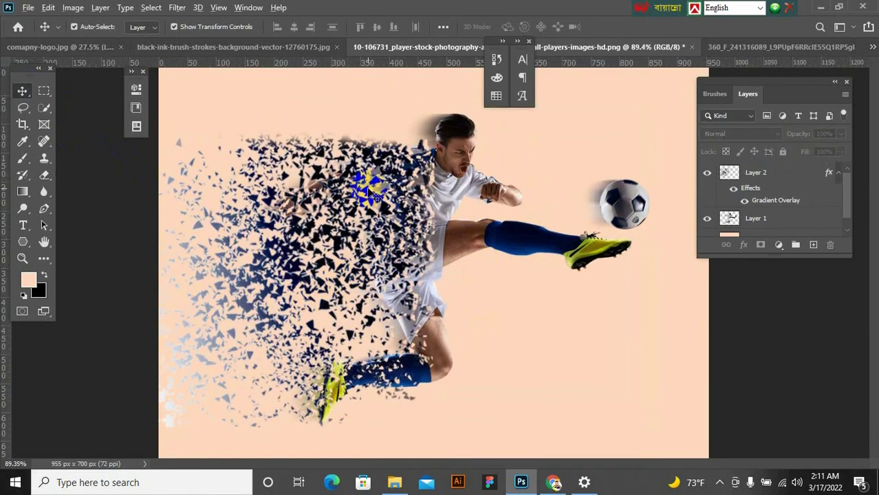
{"action": "scroll", "coordinate": [371, 195], "scroll_direction": "down", "scroll_amount": 1}
{"action": "scroll", "coordinate": [475, 255], "scroll_direction": "down", "scroll_amount": 2}
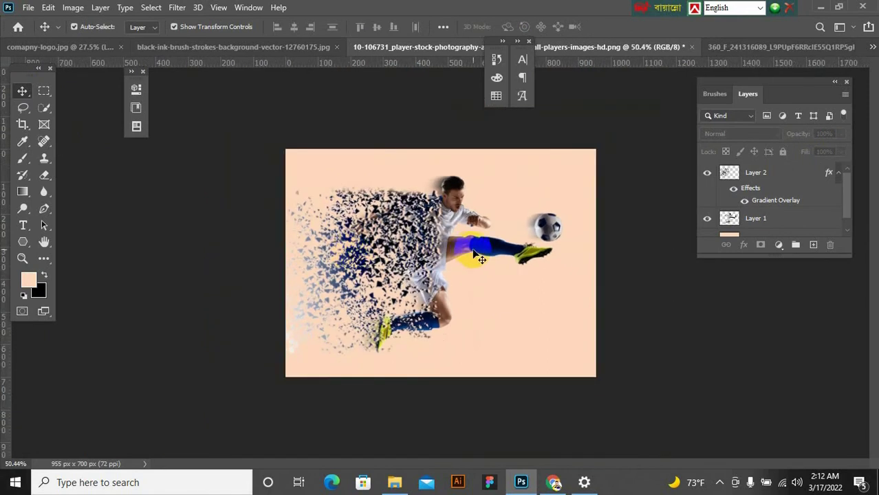
{"action": "scroll", "coordinate": [544, 251], "scroll_direction": "up", "scroll_amount": 1}
{"action": "scroll", "coordinate": [544, 253], "scroll_direction": "up", "scroll_amount": 1}
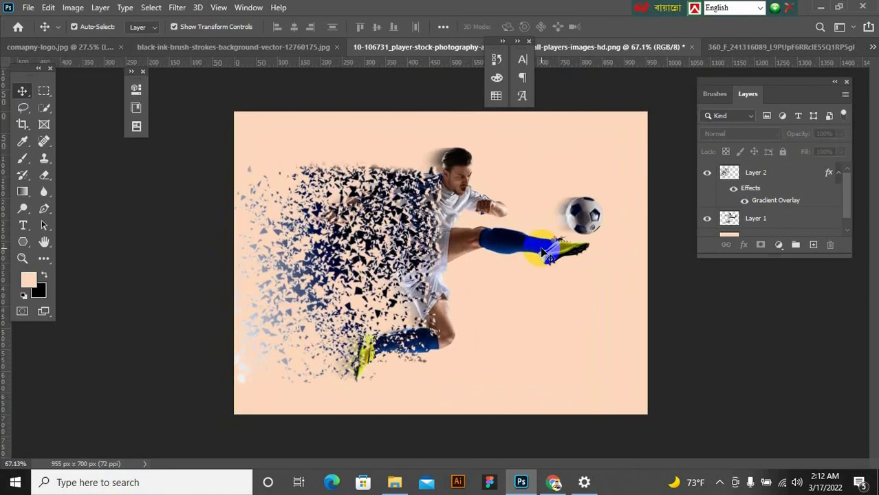
{"action": "key", "text": "ctrl"}
{"action": "scroll", "coordinate": [584, 255], "scroll_direction": "down", "scroll_amount": 1}
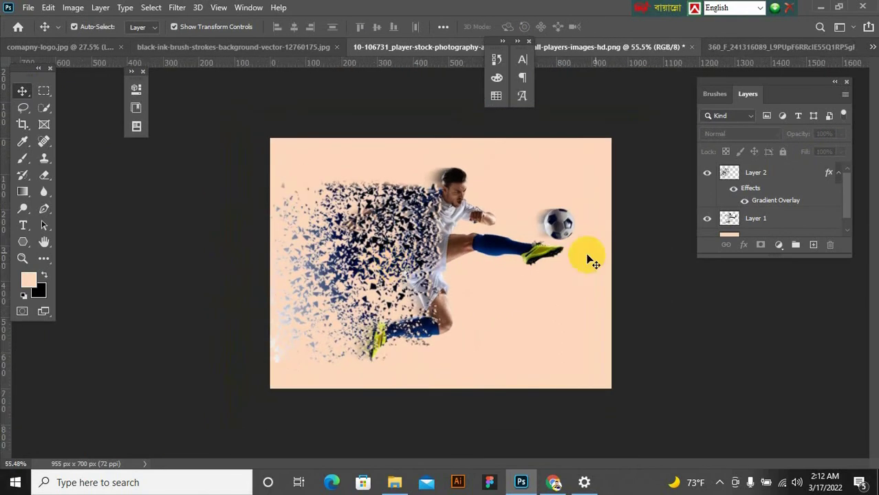
{"action": "scroll", "coordinate": [601, 235], "scroll_direction": "up", "scroll_amount": 1}
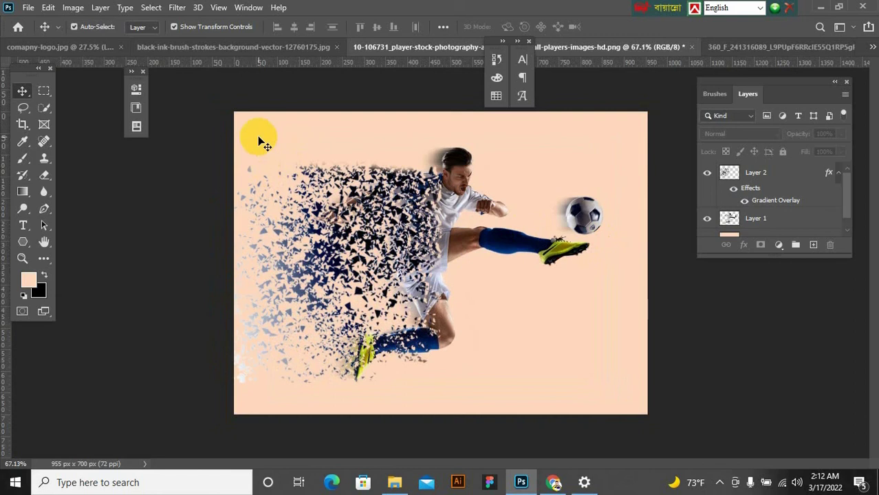
- Switch to the black ink brush strokes document, then bring up Google Chrome
{"action": "left_click", "coordinate": [220, 91]}
{"action": "left_click", "coordinate": [234, 46]}
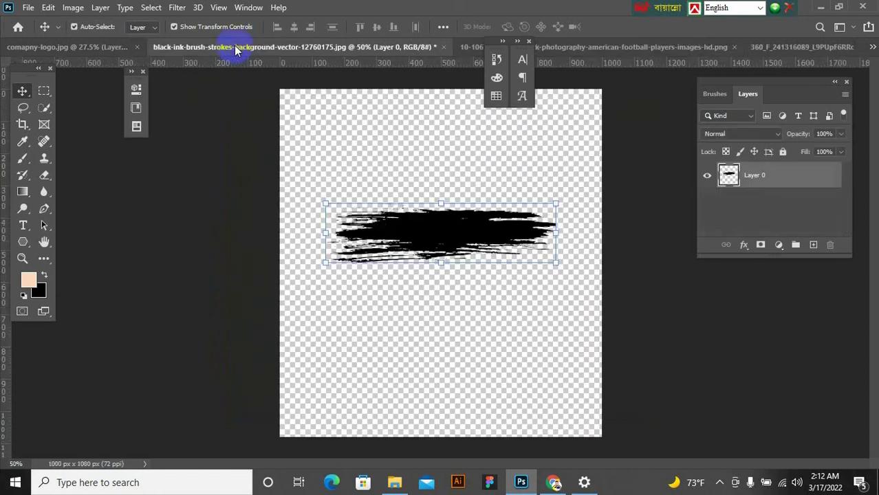
{"action": "left_click", "coordinate": [554, 482]}
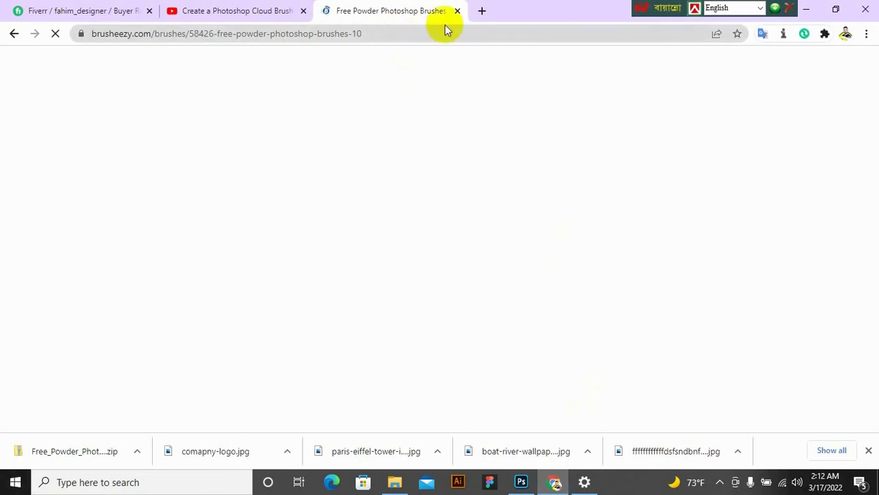
- In a new Chrome tab, search Google for 'bottle hd images'
{"action": "left_click", "coordinate": [482, 11]}
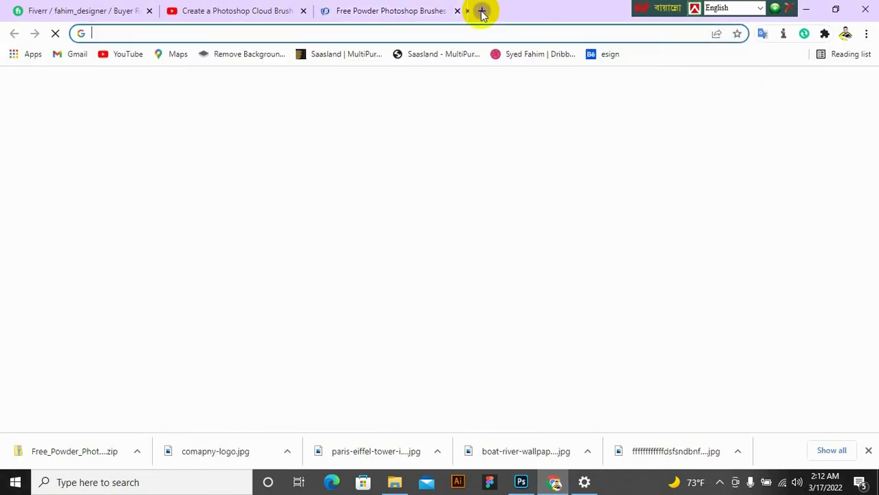
{"action": "left_click", "coordinate": [399, 33]}
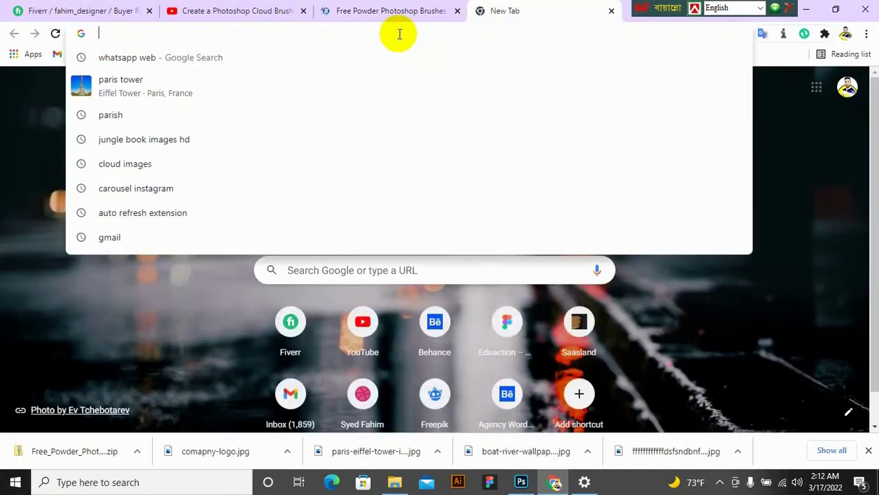
{"action": "type", "text": "bottle"}
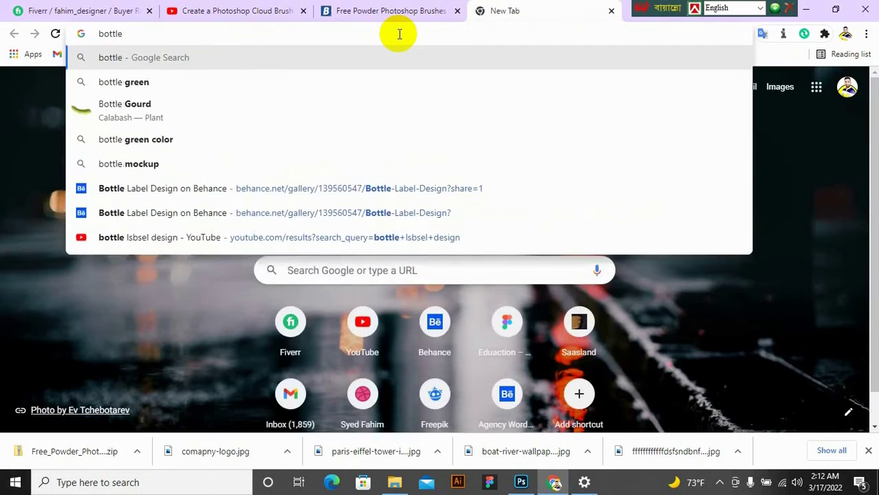
{"action": "type", "text": " hd images"}
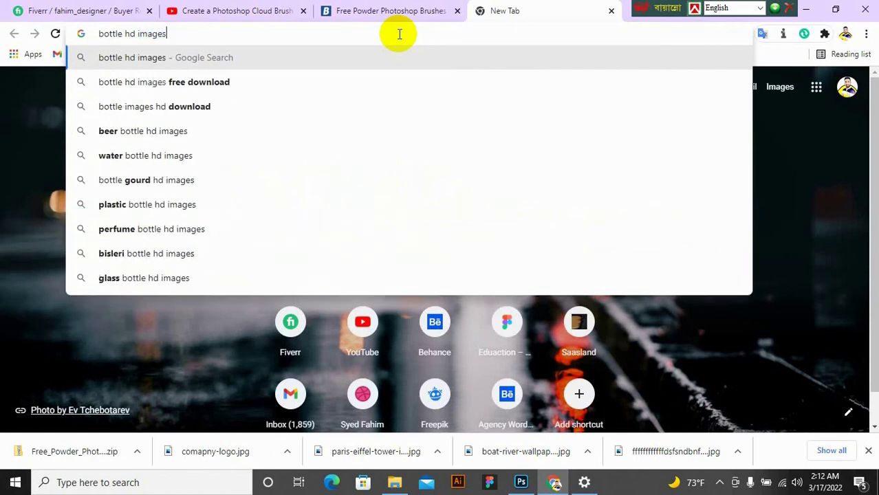
{"action": "key", "text": "Return"}
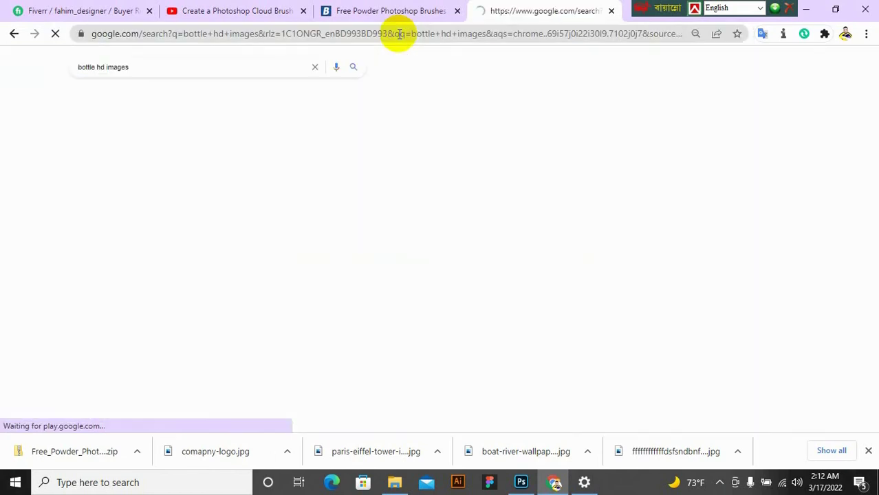
- Edit the query to 'Frooto bottle hd images' and rerun the search
{"action": "left_click", "coordinate": [81, 67]}
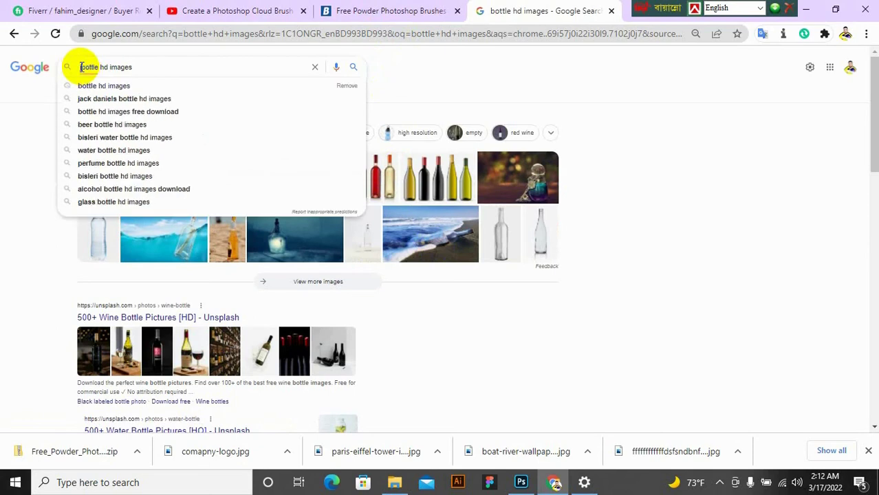
{"action": "key", "text": "Escape"}
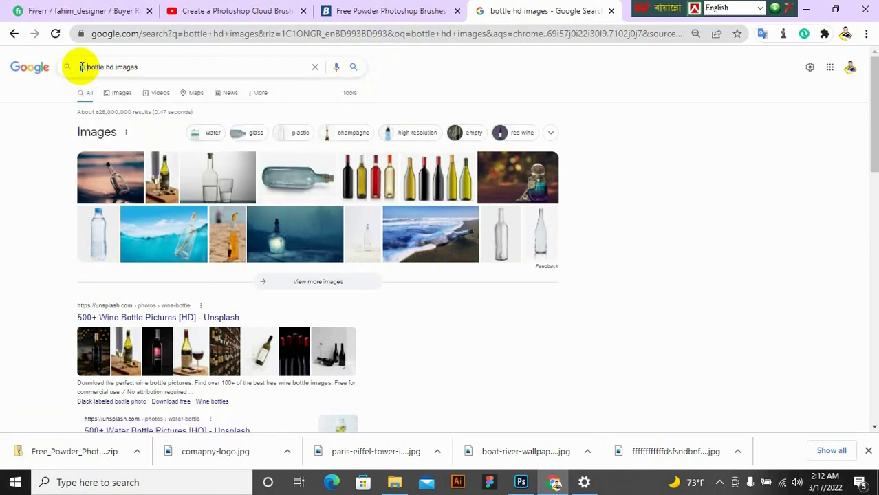
{"action": "type", "text": "ju"}
{"action": "left_click_drag", "start_coordinate": [85, 67], "coordinate": [68, 72]}
{"action": "type", "text": "F"}
{"action": "type", "text": "roc"}
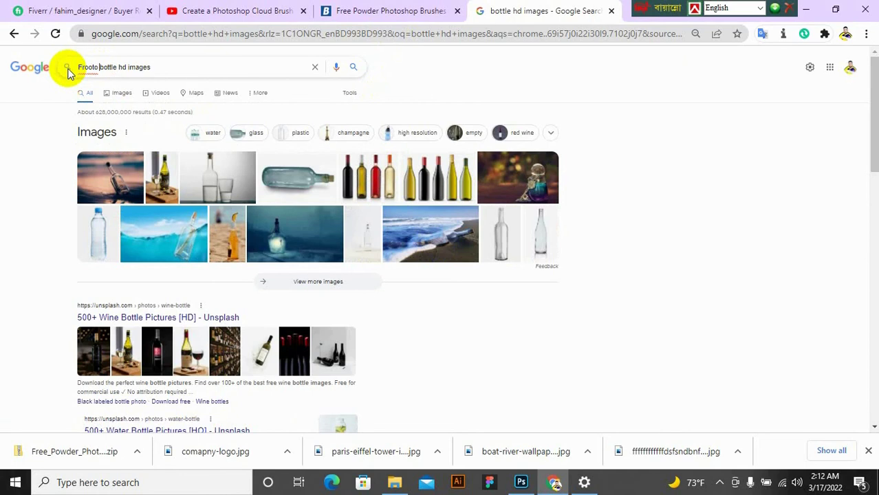
{"action": "type", "text": "to"}
{"action": "key", "text": "Return"}
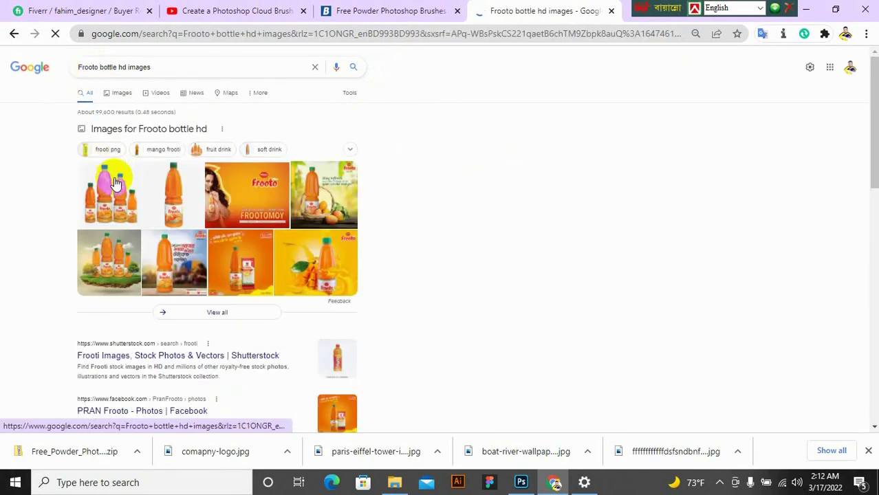
- Browse the Frooto bottle image results, previewing the plastic-bottle and two-bottle splash images
{"action": "left_click", "coordinate": [177, 199]}
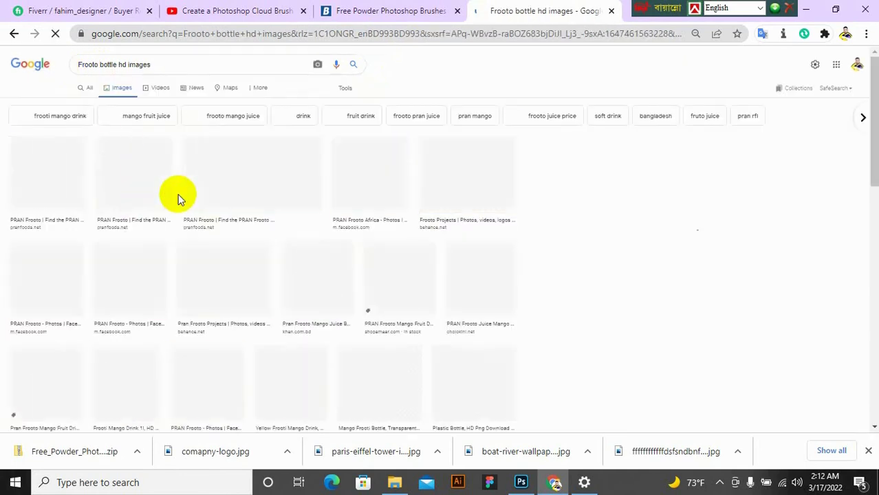
{"action": "scroll", "coordinate": [382, 251], "scroll_direction": "down", "scroll_amount": 2}
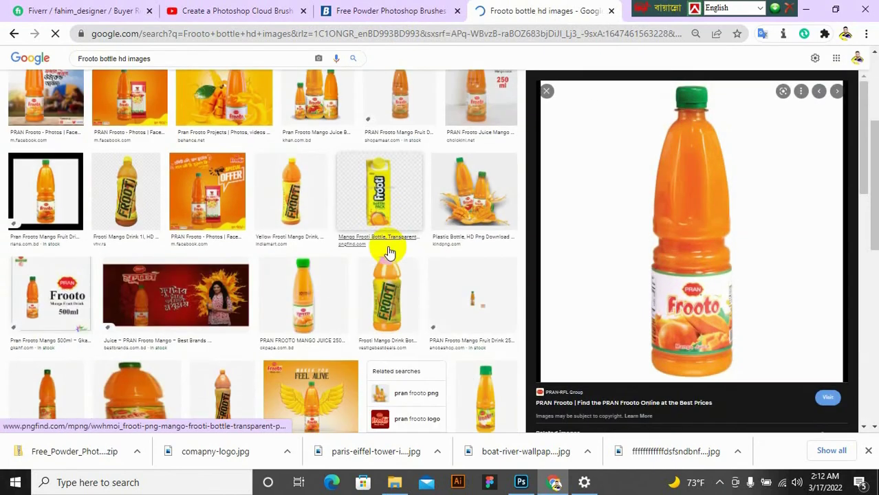
{"action": "scroll", "coordinate": [387, 242], "scroll_direction": "down", "scroll_amount": 1}
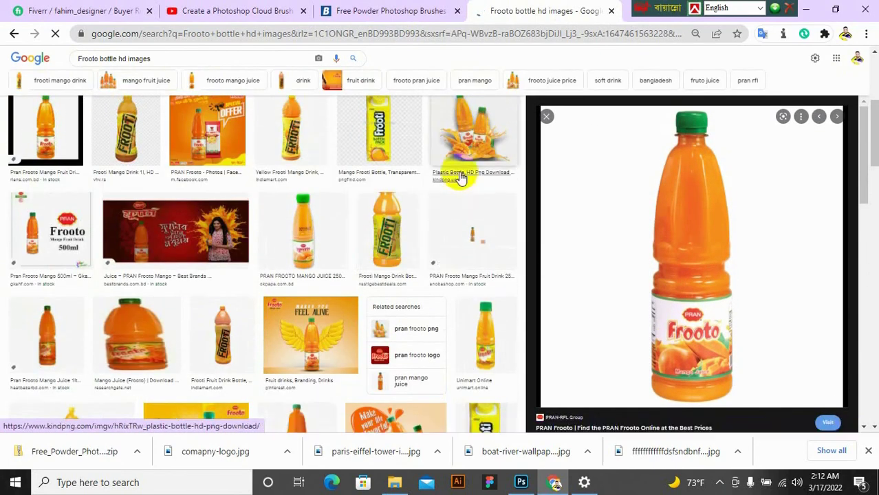
{"action": "left_click", "coordinate": [465, 150]}
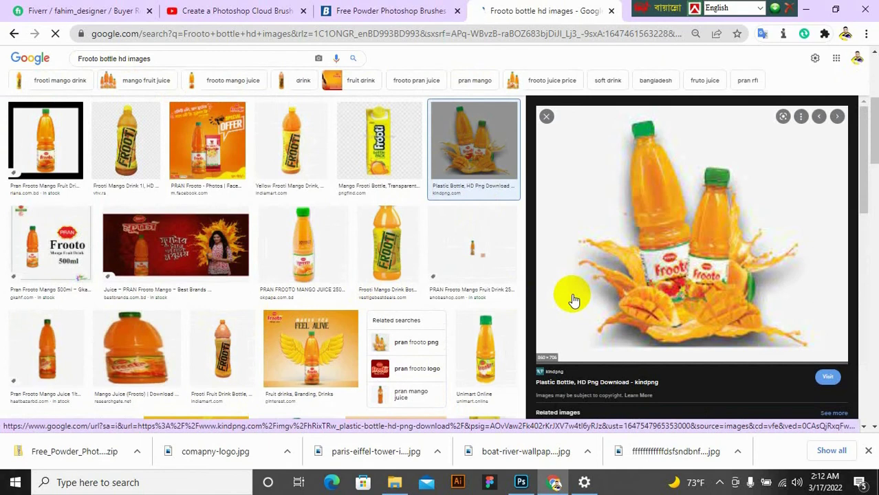
{"action": "scroll", "coordinate": [574, 300], "scroll_direction": "down", "scroll_amount": 5}
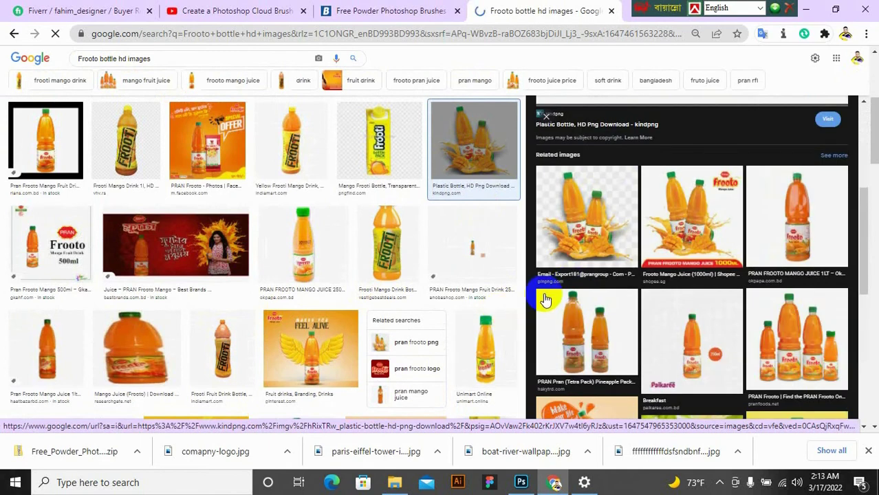
{"action": "scroll", "coordinate": [333, 305], "scroll_direction": "down", "scroll_amount": 3}
{"action": "scroll", "coordinate": [333, 304], "scroll_direction": "down", "scroll_amount": 9}
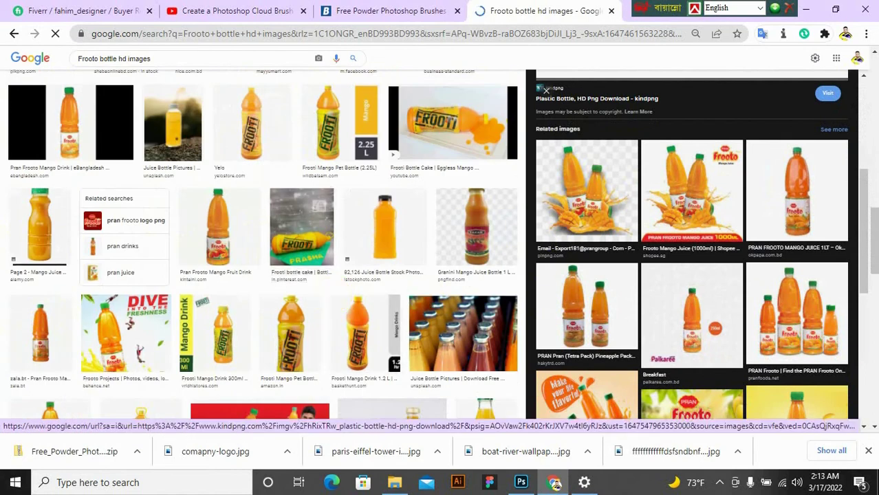
{"action": "left_click", "coordinate": [728, 292]}
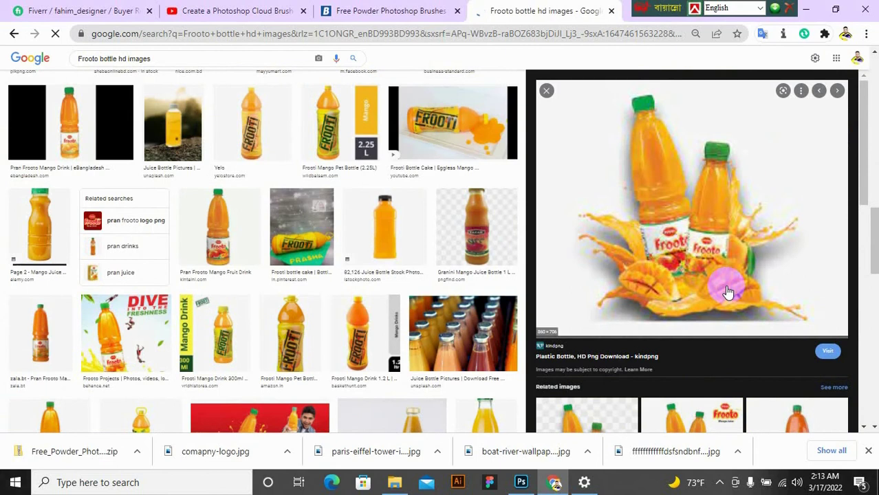
- Copy the Frooto Mango Juice 1000ml image from its preview
{"action": "scroll", "coordinate": [728, 292], "scroll_direction": "down", "scroll_amount": 4}
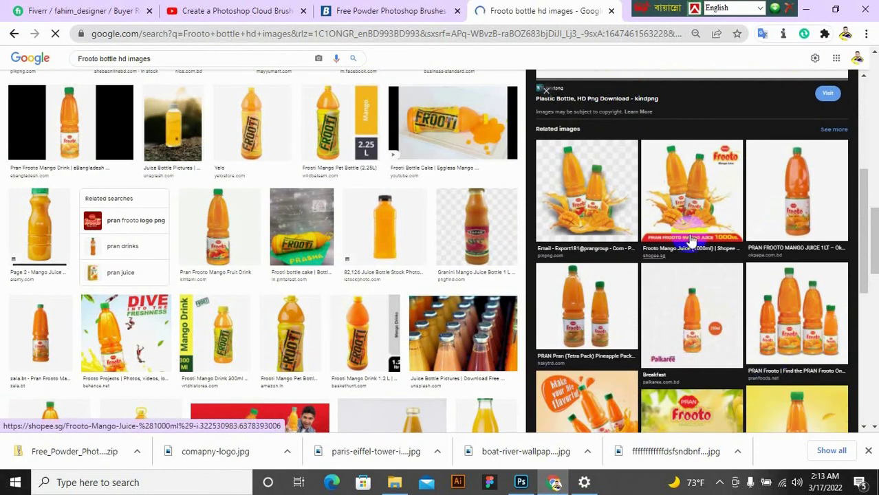
{"action": "left_click", "coordinate": [696, 212]}
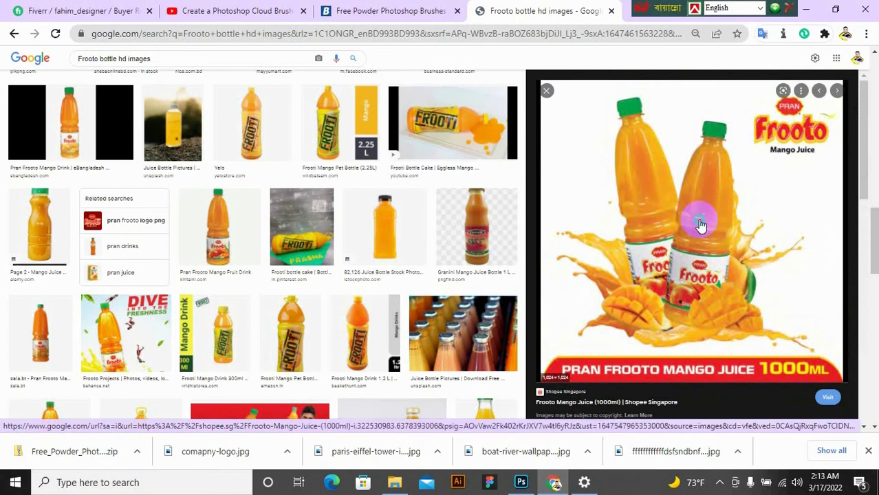
{"action": "right_click", "coordinate": [701, 224]}
{"action": "left_click", "coordinate": [753, 370]}
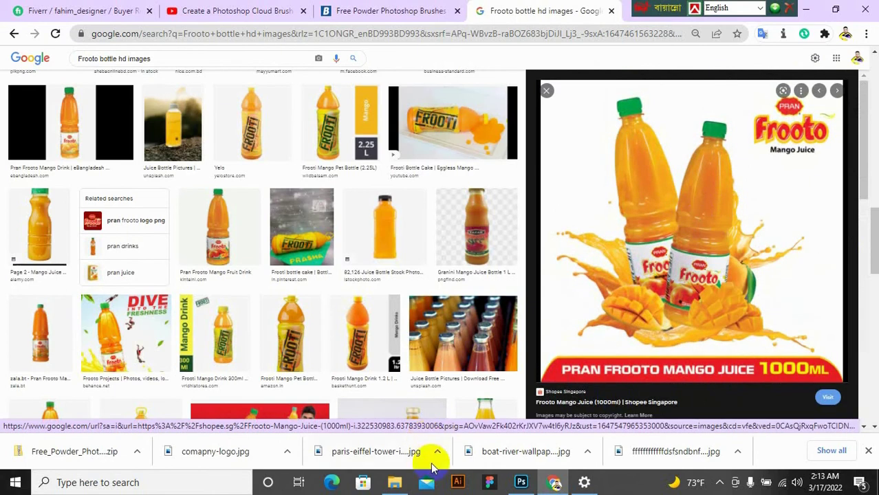
- Back in Photoshop, shift the black brush stroke slightly left
{"action": "left_click", "coordinate": [521, 482]}
{"action": "left_click", "coordinate": [443, 236]}
{"action": "mouse_move", "coordinate": [447, 244]}
{"action": "left_mouse_down"}
{"action": "mouse_move", "coordinate": [474, 244]}
{"action": "mouse_move", "coordinate": [431, 247]}
{"action": "left_mouse_up"}
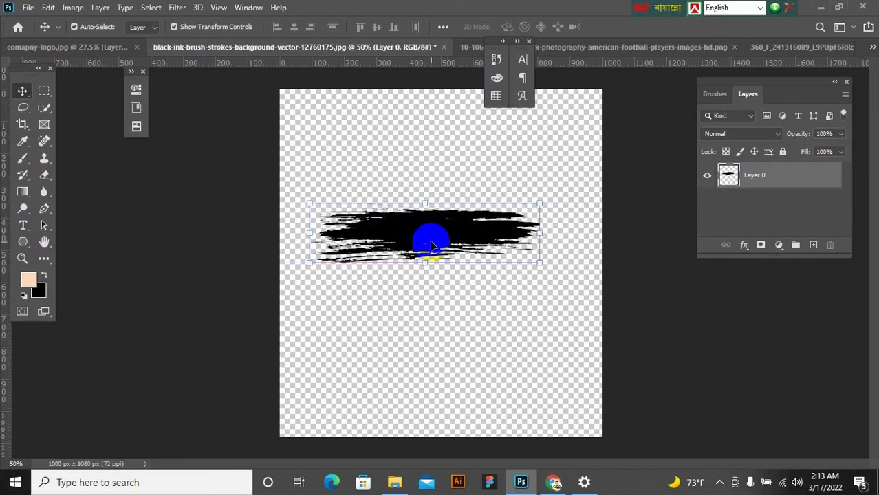
- Hide the brush-stroke Layer 0 and fill a new Layer 1 with white
{"action": "left_click", "coordinate": [724, 173]}
{"action": "left_click", "coordinate": [709, 178]}
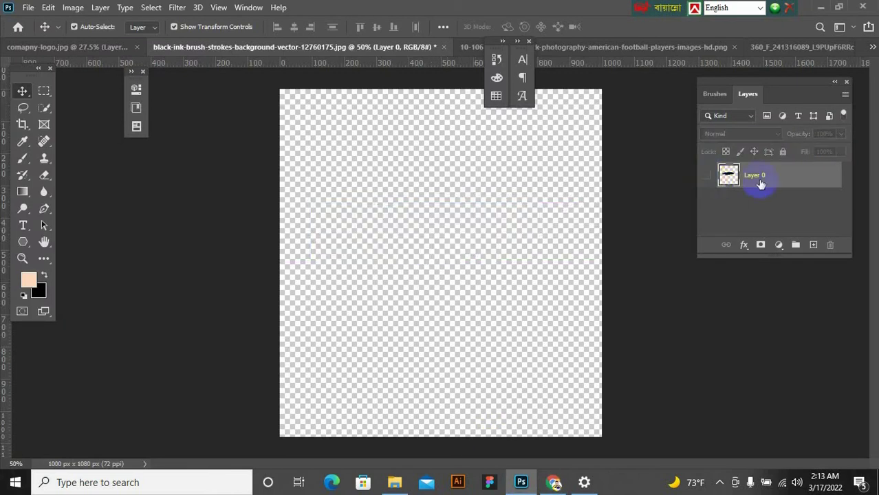
{"action": "left_click", "coordinate": [813, 245]}
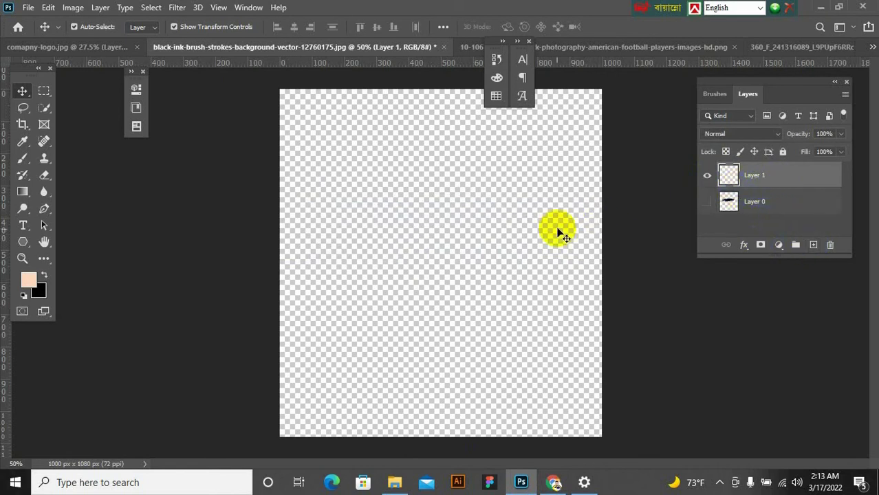
{"action": "key", "text": "alt+BackSpace"}
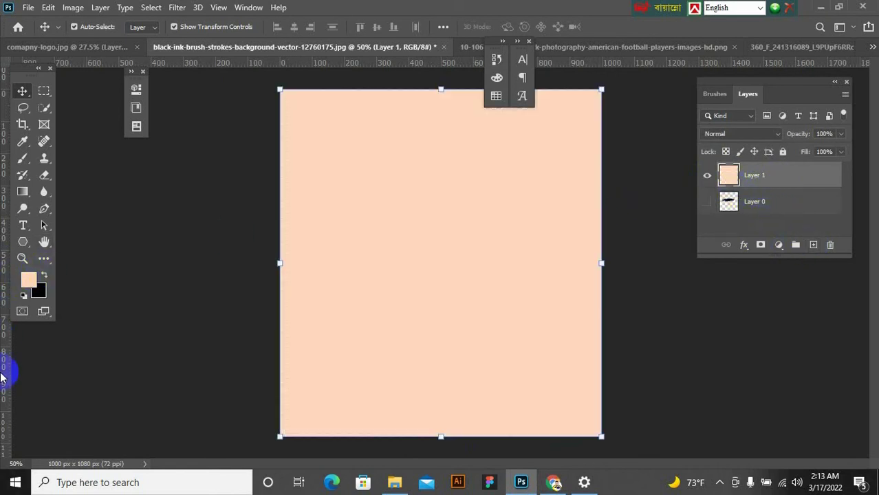
{"action": "left_click", "coordinate": [27, 280]}
{"action": "left_click_drag", "start_coordinate": [542, 295], "coordinate": [520, 244]}
{"action": "left_click", "coordinate": [831, 240]}
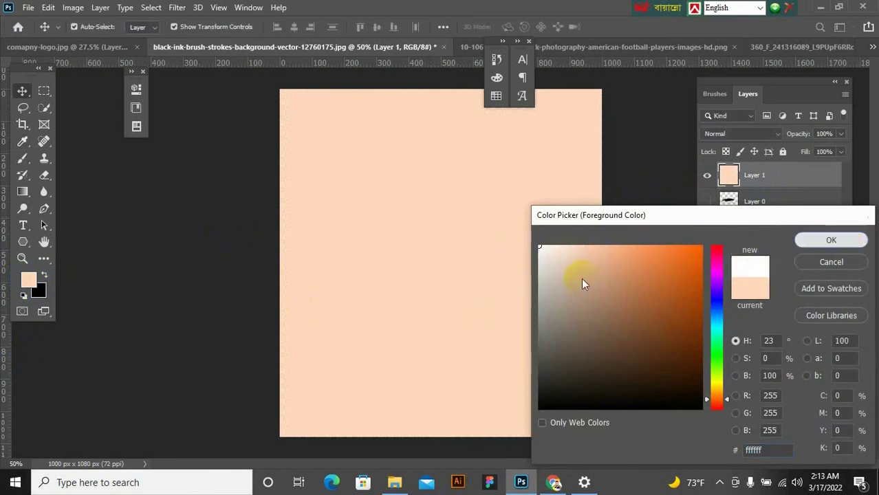
{"action": "key", "text": "alt+BackSpace"}
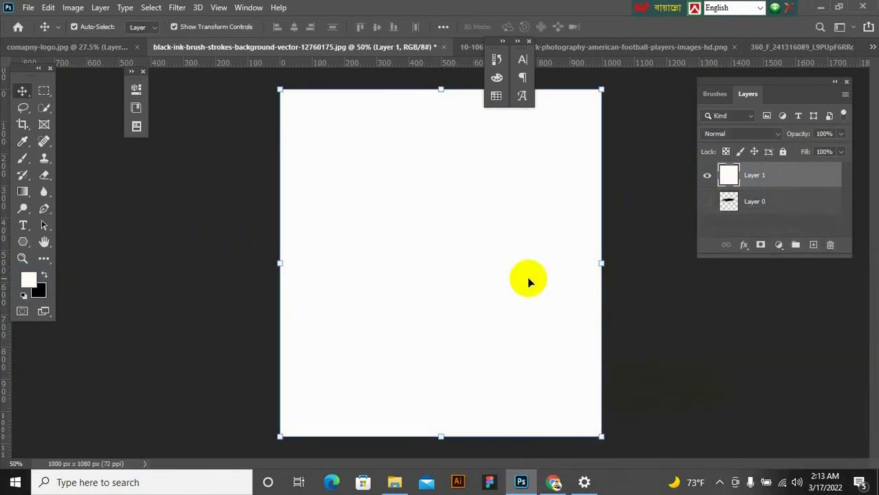
- Paste the copied Frooto image as Layer 2 and nudge it up and left
{"action": "left_click", "coordinate": [559, 480]}
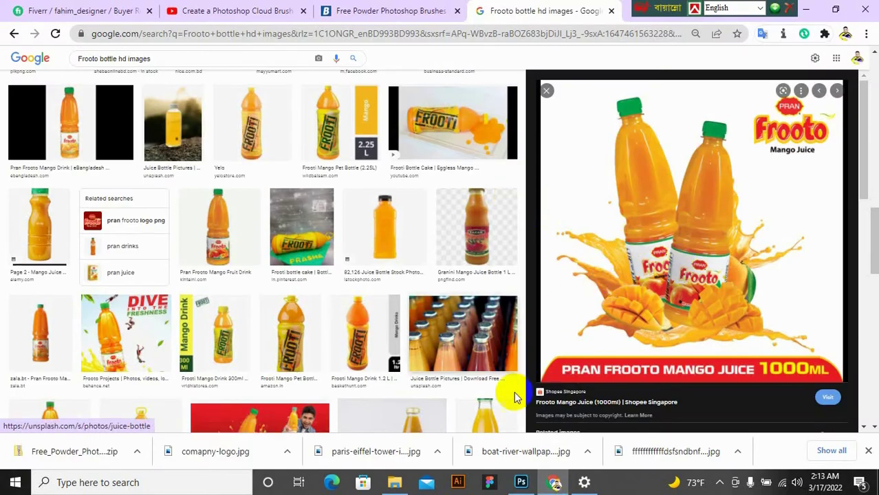
{"action": "left_click", "coordinate": [521, 483]}
{"action": "key", "text": "ctrl+v"}
{"action": "left_click_drag", "start_coordinate": [471, 286], "coordinate": [460, 266]}
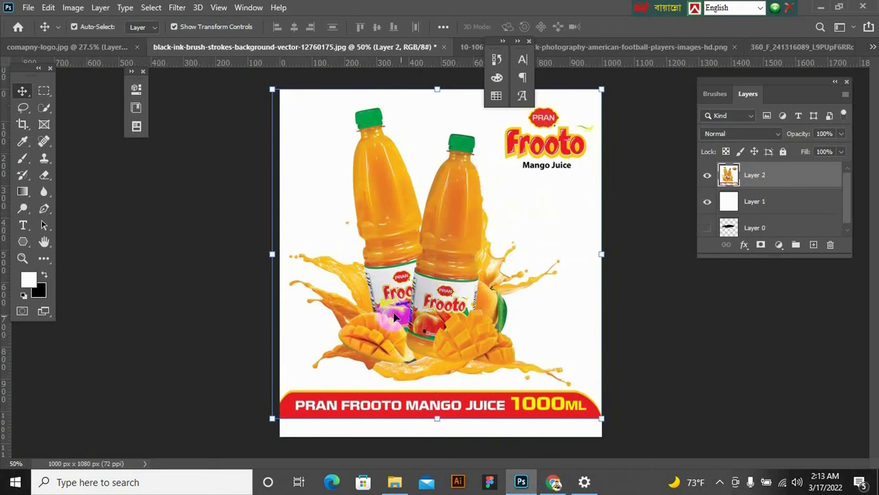
- Choose the Background Eraser Tool and hide the white fill Layer 1
{"action": "right_click", "coordinate": [44, 177]}
{"action": "left_click", "coordinate": [75, 184]}
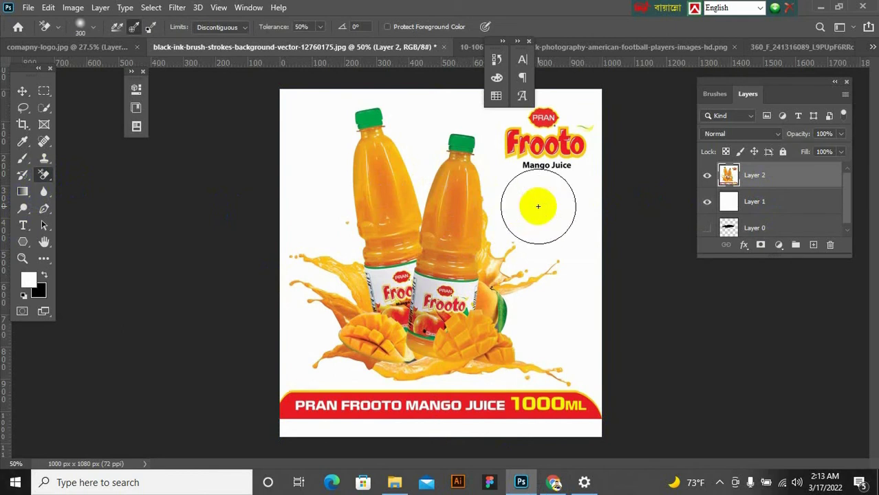
{"action": "right_click", "coordinate": [44, 175]}
{"action": "left_click", "coordinate": [77, 185]}
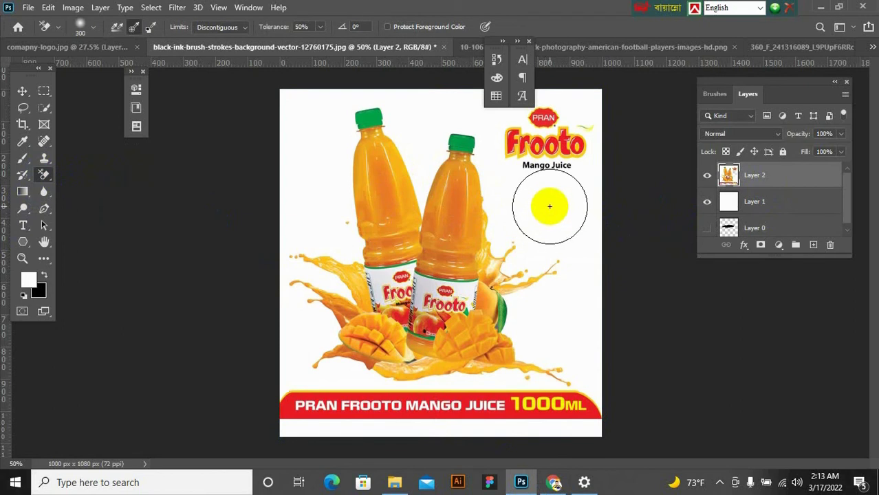
{"action": "left_click", "coordinate": [731, 210]}
{"action": "left_click", "coordinate": [709, 206]}
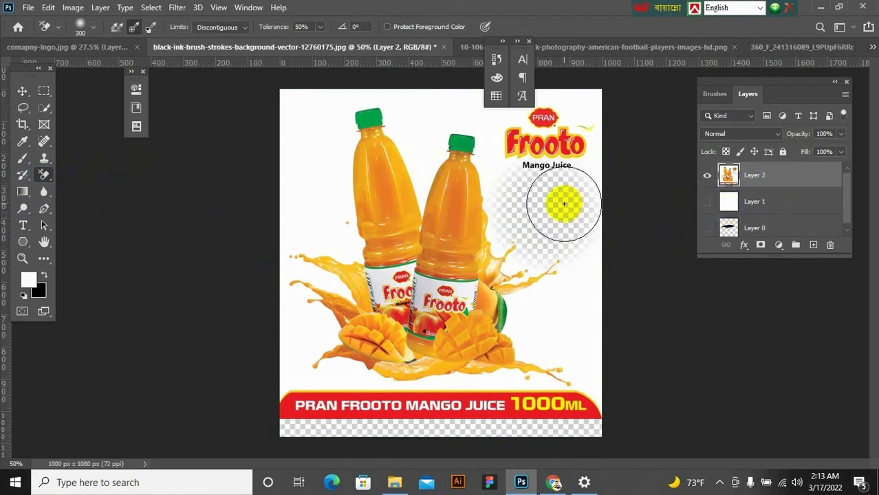
- Erase the Frooto image's white background at brush size 300, then 150, undoing bad strokes
{"action": "mouse_move", "coordinate": [569, 315]}
{"action": "left_mouse_down"}
{"action": "mouse_move", "coordinate": [594, 55]}
{"action": "mouse_move", "coordinate": [588, 104]}
{"action": "mouse_move", "coordinate": [582, 92]}
{"action": "mouse_move", "coordinate": [290, 112]}
{"action": "mouse_move", "coordinate": [289, 289]}
{"action": "left_mouse_up"}
{"action": "mouse_move", "coordinate": [196, 264]}
{"action": "left_mouse_down"}
{"action": "mouse_move", "coordinate": [638, 337]}
{"action": "mouse_move", "coordinate": [314, 354]}
{"action": "mouse_move", "coordinate": [358, 416]}
{"action": "mouse_move", "coordinate": [504, 383]}
{"action": "left_mouse_up"}
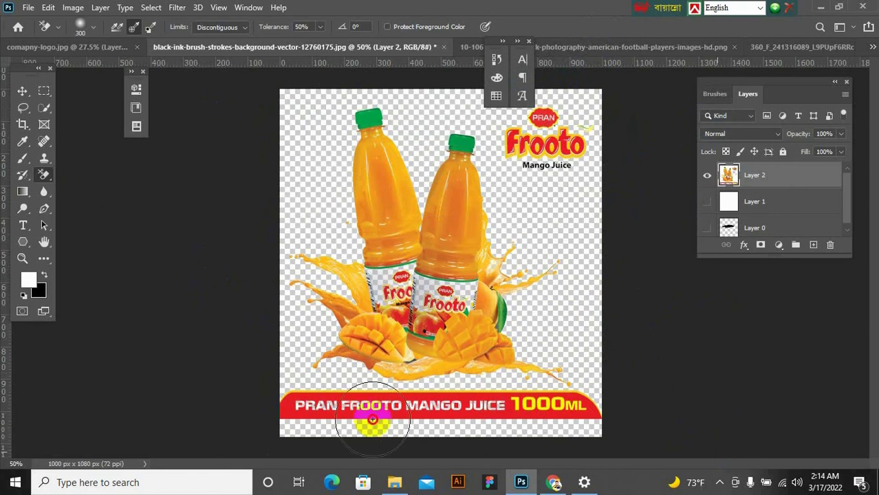
{"action": "key", "text": "ctrl+z"}
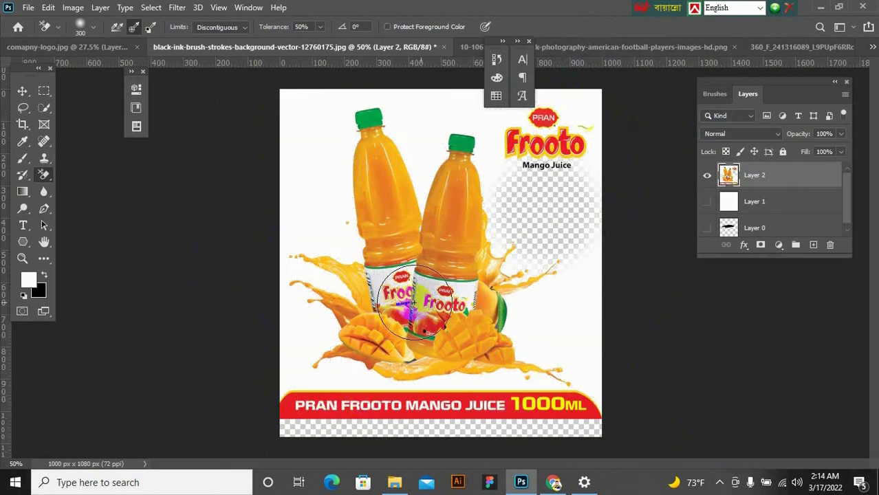
{"action": "mouse_move", "coordinate": [556, 334]}
{"action": "left_mouse_down"}
{"action": "mouse_move", "coordinate": [521, 298]}
{"action": "mouse_move", "coordinate": [514, 252]}
{"action": "mouse_move", "coordinate": [536, 346]}
{"action": "left_mouse_up"}
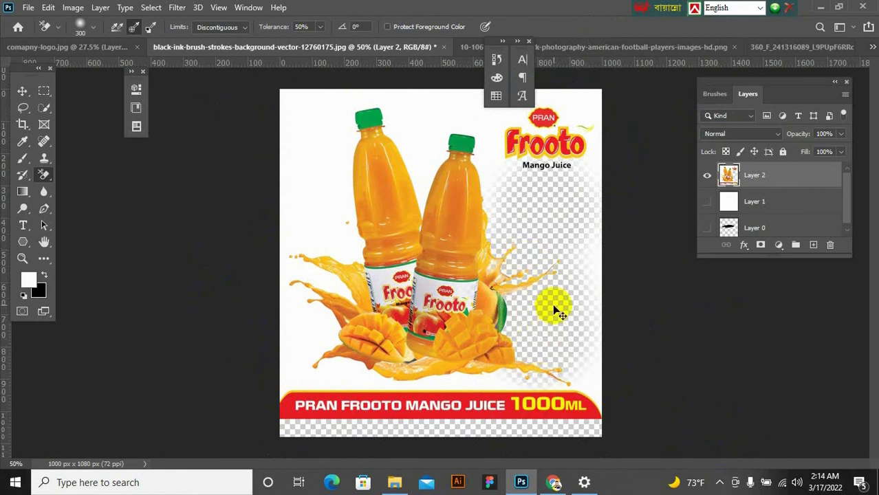
{"action": "key", "text": "ctrl+z"}
{"action": "key", "text": "bracketleft"}
{"action": "key", "text": "bracketleft"}
{"action": "key", "text": "bracketleft"}
{"action": "key", "text": "bracketleft"}
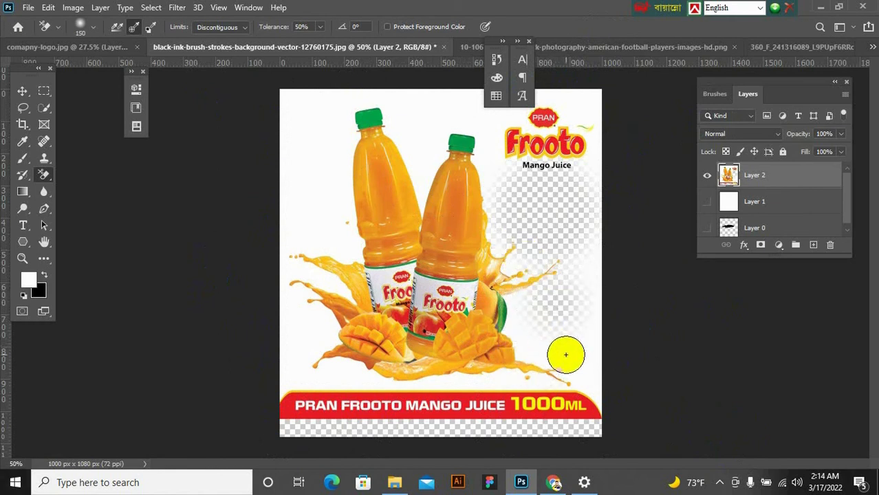
{"action": "mouse_move", "coordinate": [572, 358]}
{"action": "left_mouse_down"}
{"action": "mouse_move", "coordinate": [465, 394]}
{"action": "mouse_move", "coordinate": [495, 390]}
{"action": "mouse_move", "coordinate": [321, 387]}
{"action": "mouse_move", "coordinate": [468, 384]}
{"action": "mouse_move", "coordinate": [271, 373]}
{"action": "mouse_move", "coordinate": [272, 347]}
{"action": "mouse_move", "coordinate": [312, 387]}
{"action": "mouse_move", "coordinate": [365, 349]}
{"action": "mouse_move", "coordinate": [359, 260]}
{"action": "mouse_move", "coordinate": [329, 315]}
{"action": "mouse_move", "coordinate": [324, 289]}
{"action": "left_mouse_up"}
{"action": "key", "text": "ctrl+z"}
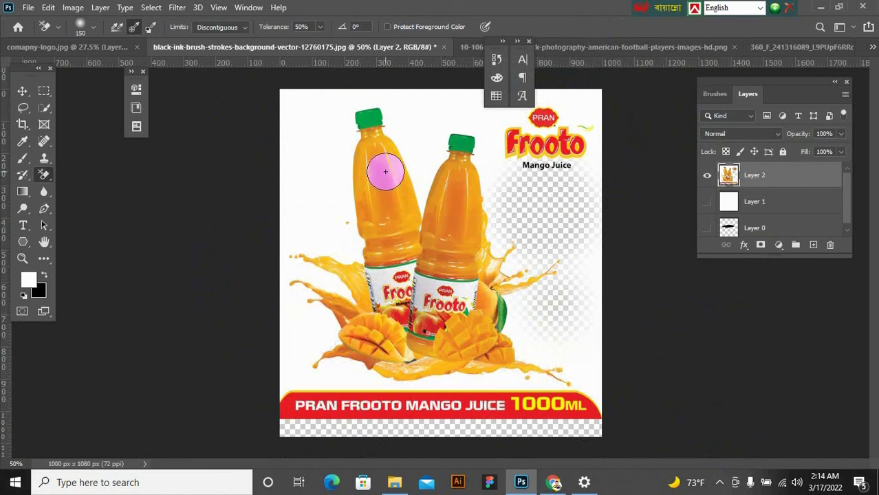
{"action": "left_click", "coordinate": [22, 91]}
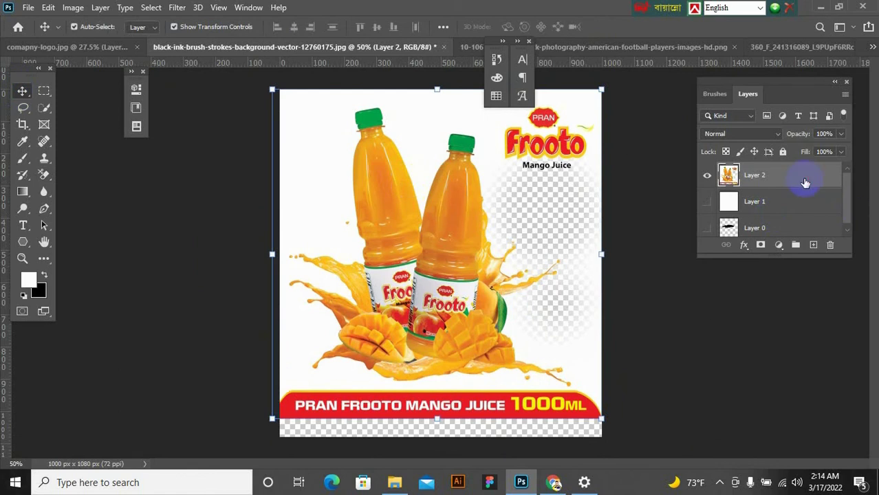
- Delete the pasted Frooto layer and browse more Frooto image results
{"action": "key", "text": "Delete"}
{"action": "left_click", "coordinate": [554, 482]}
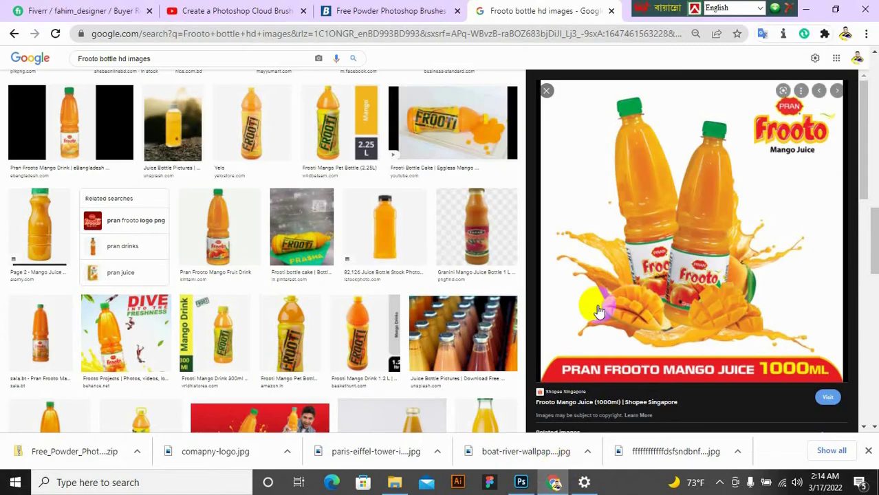
{"action": "scroll", "coordinate": [607, 217], "scroll_direction": "down", "scroll_amount": 4}
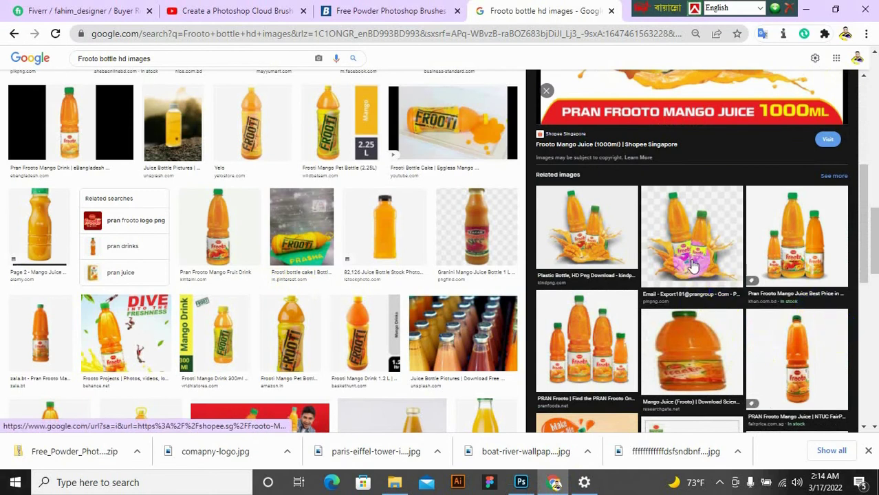
{"action": "left_click", "coordinate": [677, 252]}
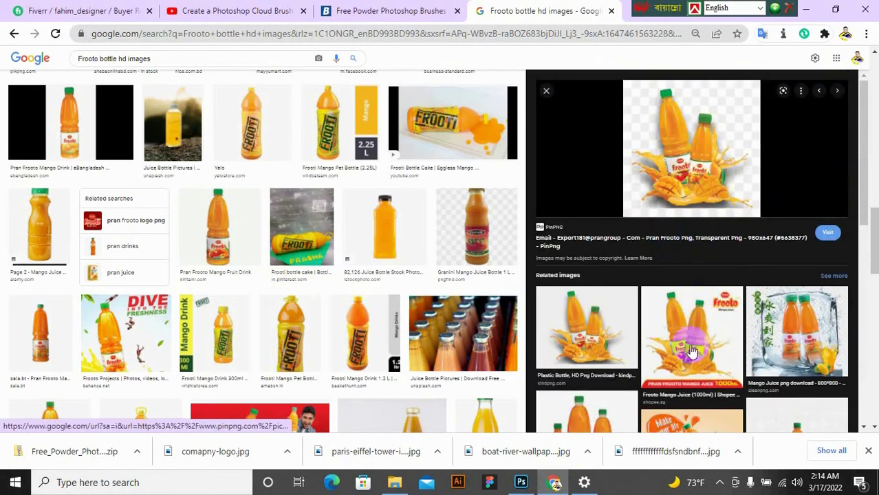
{"action": "scroll", "coordinate": [692, 352], "scroll_direction": "down", "scroll_amount": 5}
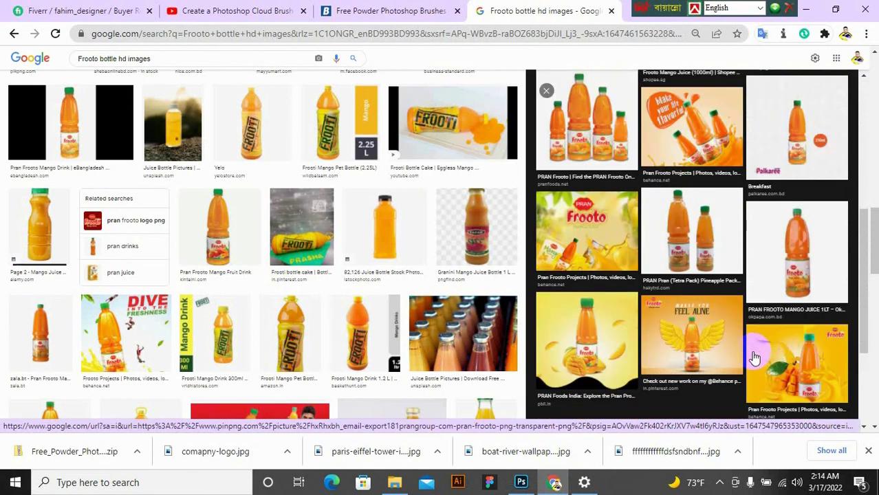
- Copy the large Frooto Mango Juice 1000ml bottles-and-splash image from its preview
{"action": "left_click", "coordinate": [772, 359]}
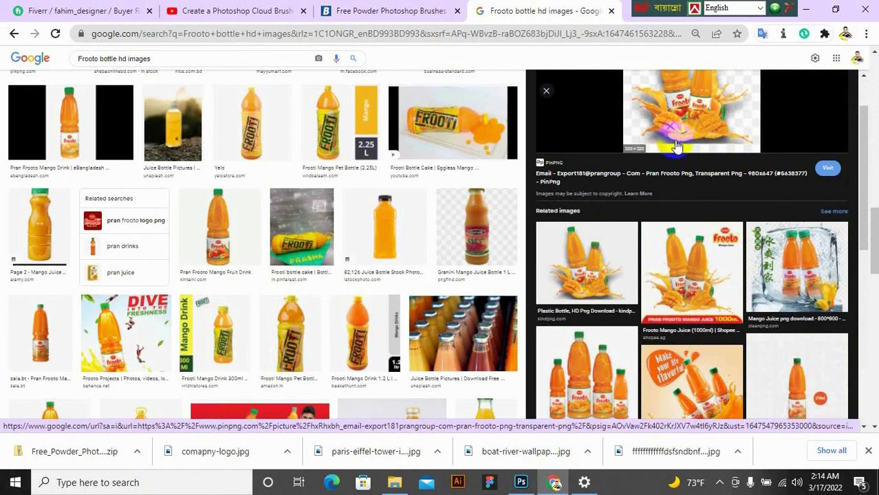
{"action": "scroll", "coordinate": [363, 285], "scroll_direction": "down", "scroll_amount": 3}
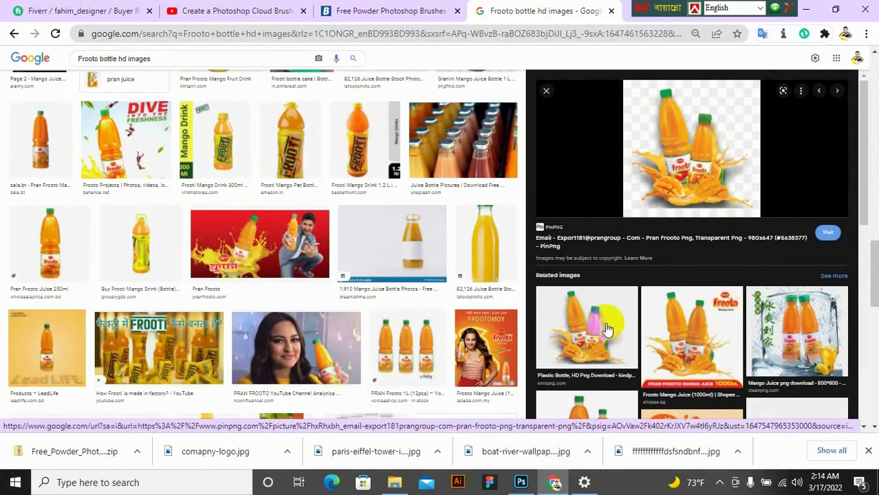
{"action": "scroll", "coordinate": [607, 330], "scroll_direction": "down", "scroll_amount": 5}
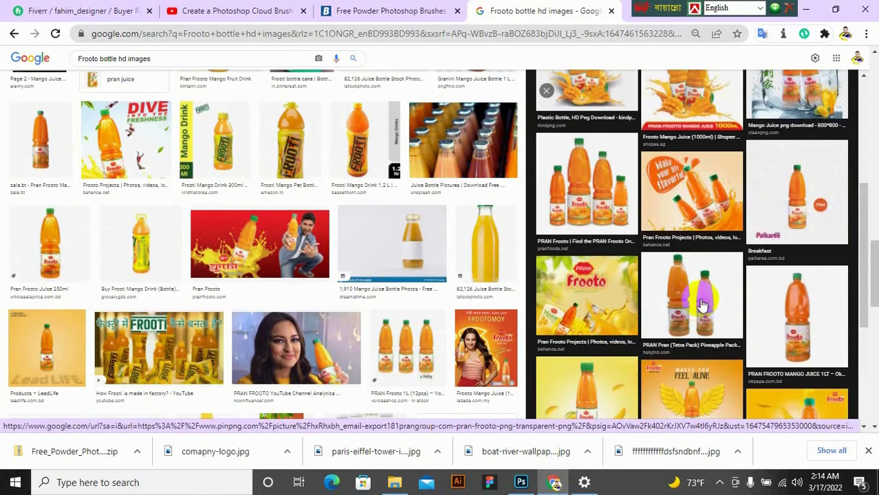
{"action": "left_click", "coordinate": [716, 327]}
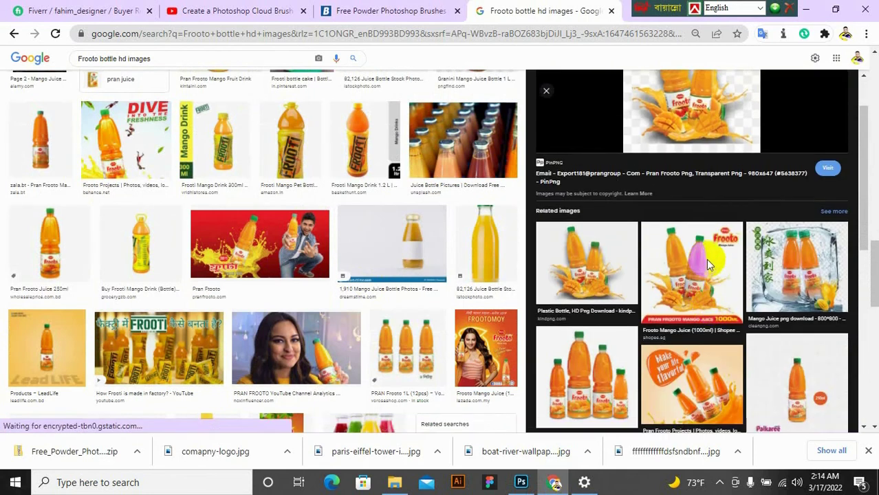
{"action": "right_click", "coordinate": [707, 265]}
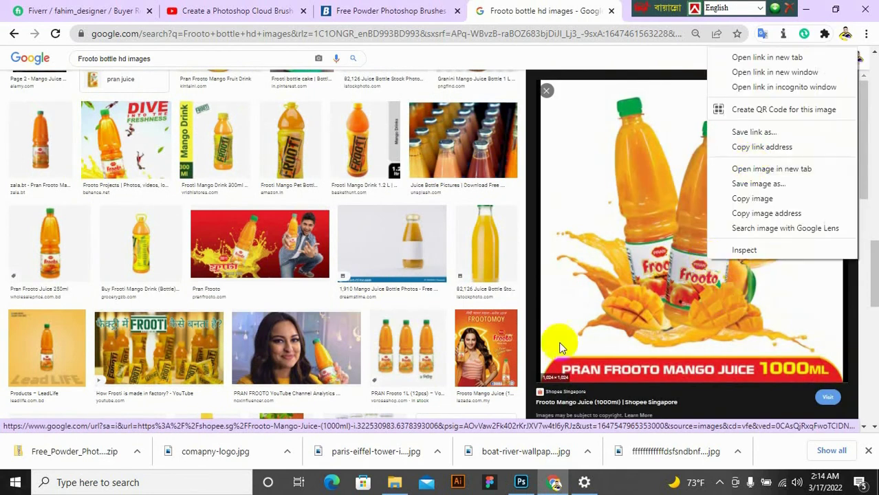
{"action": "left_click", "coordinate": [521, 482]}
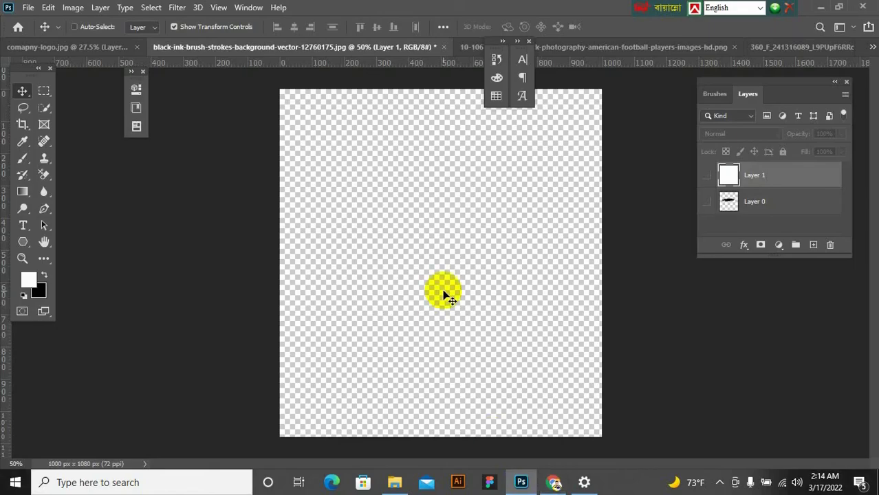
- Paste the Frooto image and remove its white background with the Magic Eraser
{"action": "key", "text": "ctrl+v"}
{"action": "left_click", "coordinate": [43, 176]}
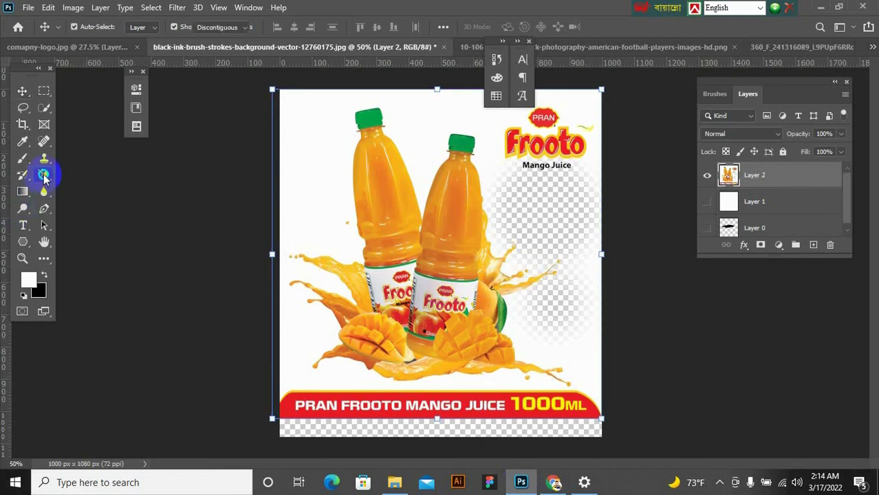
{"action": "right_click", "coordinate": [43, 176]}
{"action": "left_click", "coordinate": [88, 201]}
{"action": "left_click", "coordinate": [329, 158]}
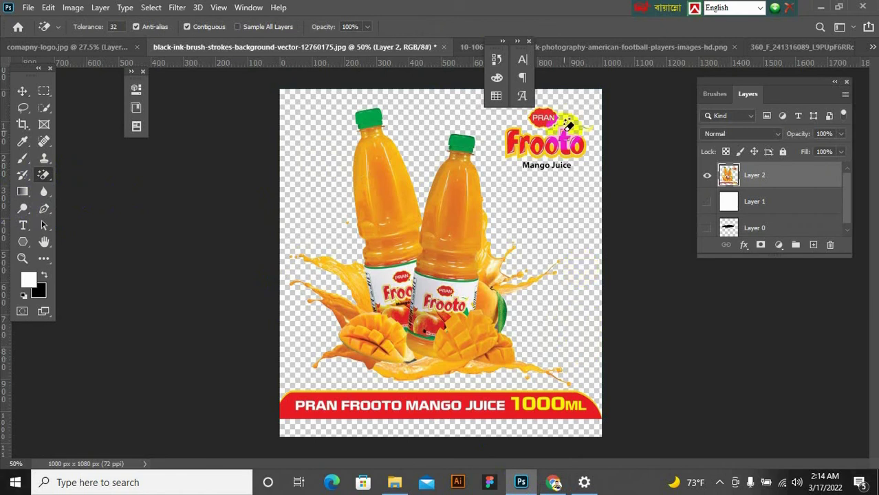
- Show Layer 1 and fill it with black
{"action": "left_click", "coordinate": [730, 207]}
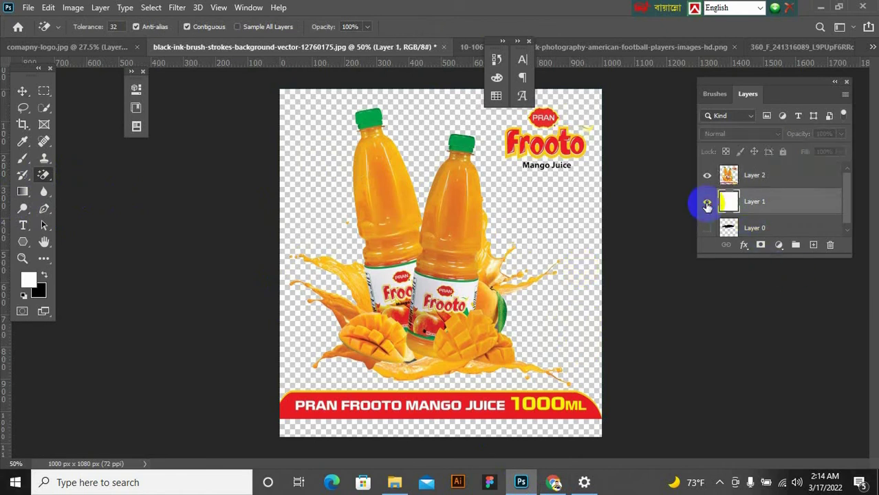
{"action": "left_click", "coordinate": [708, 206]}
{"action": "key", "text": "ctrl+i"}
{"action": "key", "text": "d"}
{"action": "scroll", "coordinate": [542, 292], "scroll_direction": "up", "scroll_amount": 1}
{"action": "scroll", "coordinate": [542, 292], "scroll_direction": "up", "scroll_amount": 3}
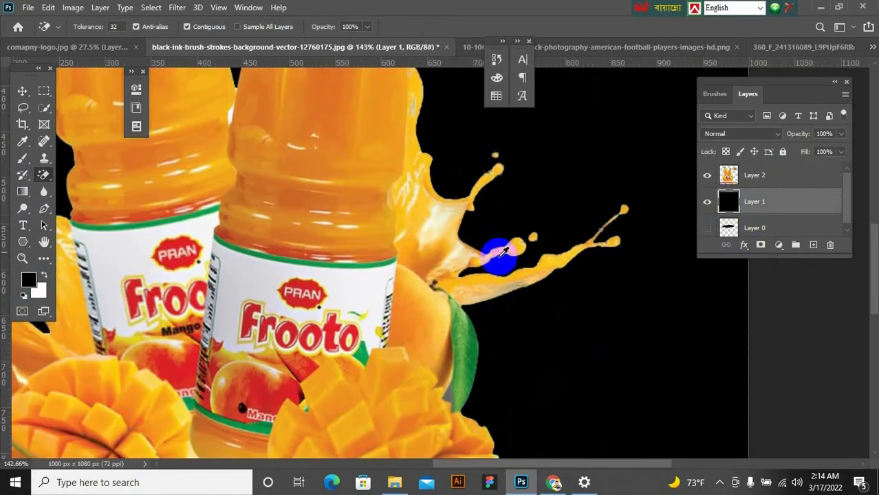
- Clean leftover background around the splash edges on Layer 2 with the Background Eraser at size 100
{"action": "right_click", "coordinate": [47, 176]}
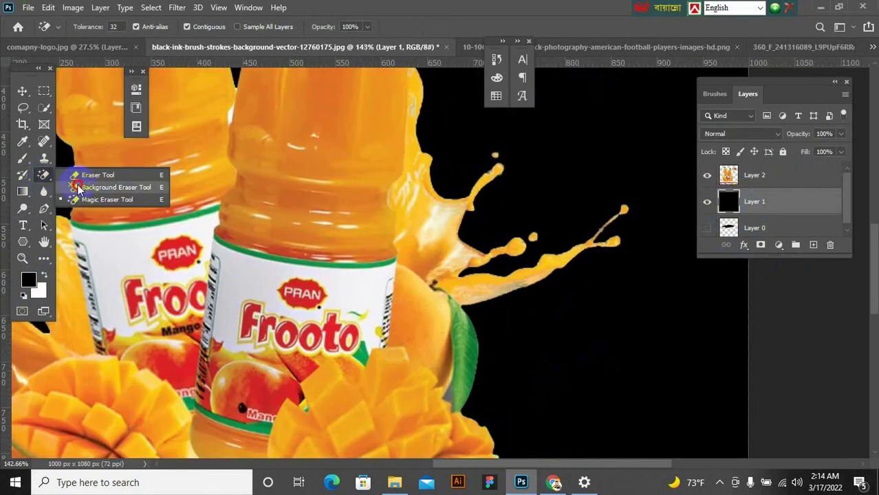
{"action": "left_click", "coordinate": [110, 188]}
{"action": "left_click_drag", "start_coordinate": [423, 207], "coordinate": [444, 232]}
{"action": "key", "text": "ctrl+z"}
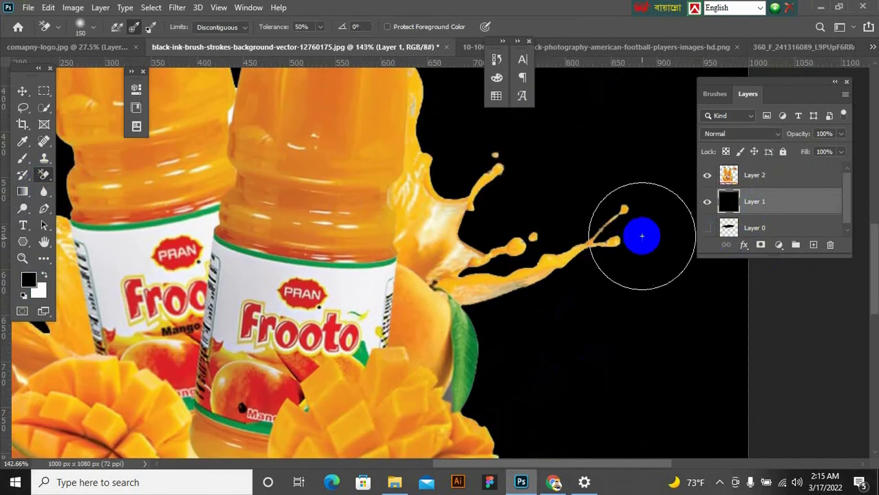
{"action": "left_click", "coordinate": [756, 175]}
{"action": "key", "text": "bracketleft"}
{"action": "key", "text": "bracketleft"}
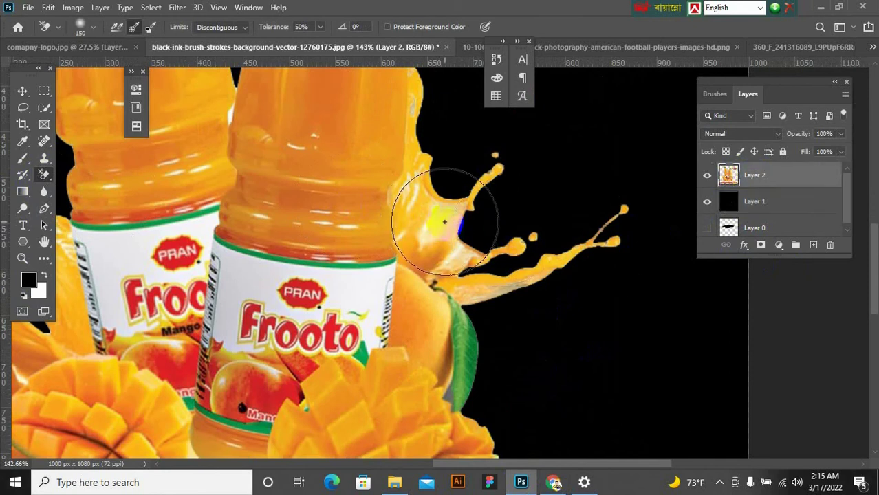
{"action": "mouse_move", "coordinate": [435, 211]}
{"action": "left_mouse_down"}
{"action": "mouse_move", "coordinate": [458, 264]}
{"action": "mouse_move", "coordinate": [479, 261]}
{"action": "mouse_move", "coordinate": [442, 229]}
{"action": "mouse_move", "coordinate": [432, 181]}
{"action": "mouse_move", "coordinate": [440, 136]}
{"action": "mouse_move", "coordinate": [438, 144]}
{"action": "mouse_move", "coordinate": [434, 80]}
{"action": "mouse_move", "coordinate": [456, 261]}
{"action": "mouse_move", "coordinate": [540, 276]}
{"action": "mouse_move", "coordinate": [510, 261]}
{"action": "left_mouse_up"}
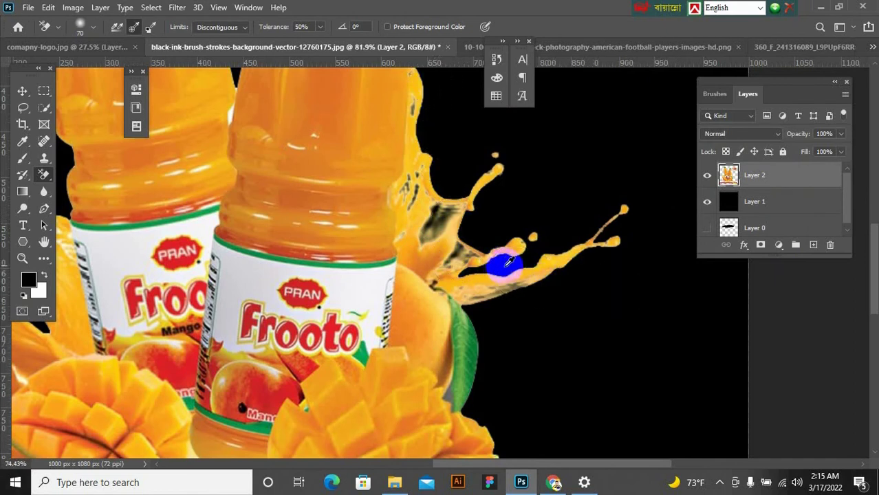
{"action": "scroll", "coordinate": [509, 262], "scroll_direction": "down", "scroll_amount": 3}
{"action": "scroll", "coordinate": [389, 375], "scroll_direction": "up", "scroll_amount": 5}
{"action": "mouse_move", "coordinate": [394, 369]}
{"action": "left_mouse_down"}
{"action": "mouse_move", "coordinate": [456, 369]}
{"action": "mouse_move", "coordinate": [432, 359]}
{"action": "mouse_move", "coordinate": [521, 365]}
{"action": "mouse_move", "coordinate": [506, 363]}
{"action": "left_mouse_up"}
{"action": "scroll", "coordinate": [455, 359], "scroll_direction": "down", "scroll_amount": 3}
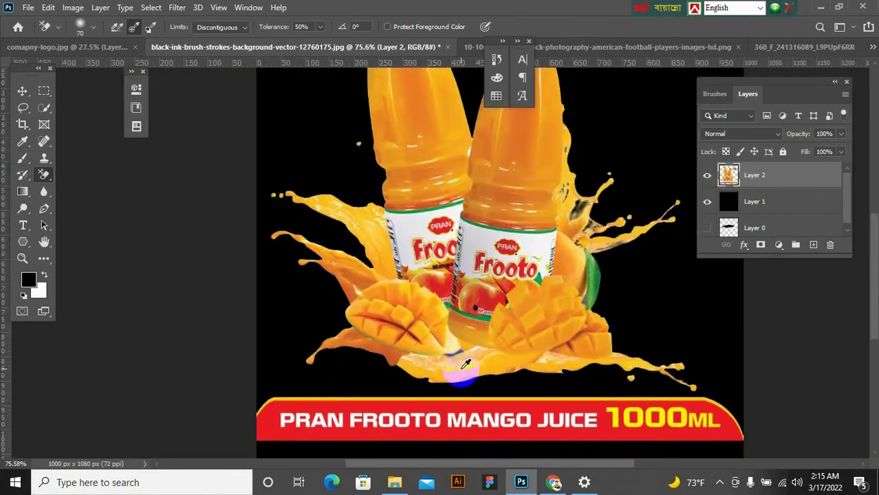
- Delete the red banner strip and the Frooto logo from the bottles layer
{"action": "left_click", "coordinate": [44, 92]}
{"action": "left_click_drag", "start_coordinate": [296, 363], "coordinate": [653, 445]}
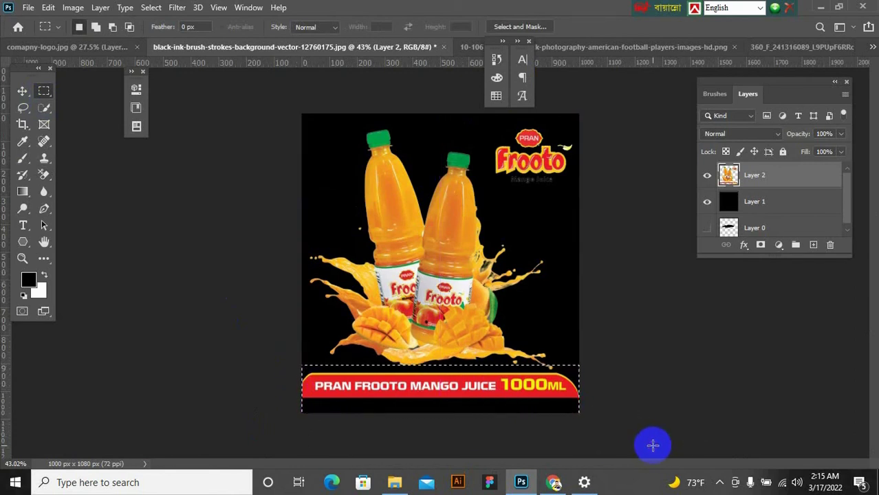
{"action": "key", "text": "Delete"}
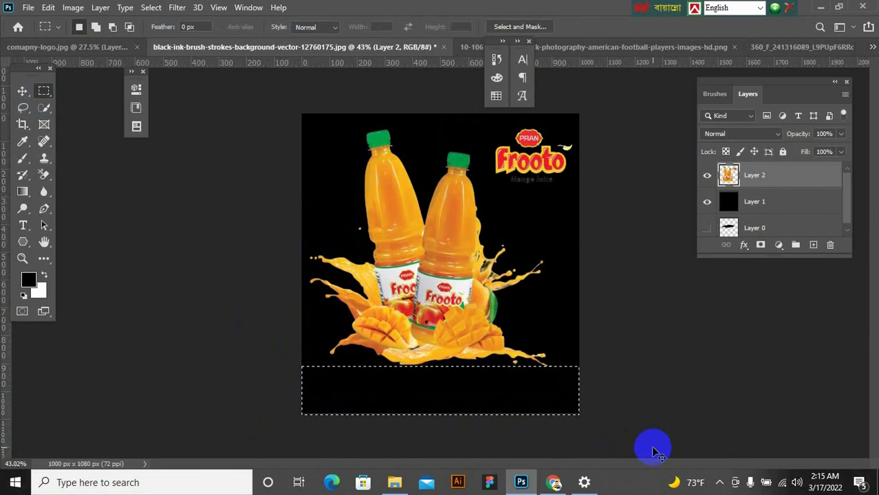
{"action": "key", "text": "ctrl+d"}
{"action": "left_click_drag", "start_coordinate": [486, 111], "coordinate": [608, 219]}
{"action": "key", "text": "Delete"}
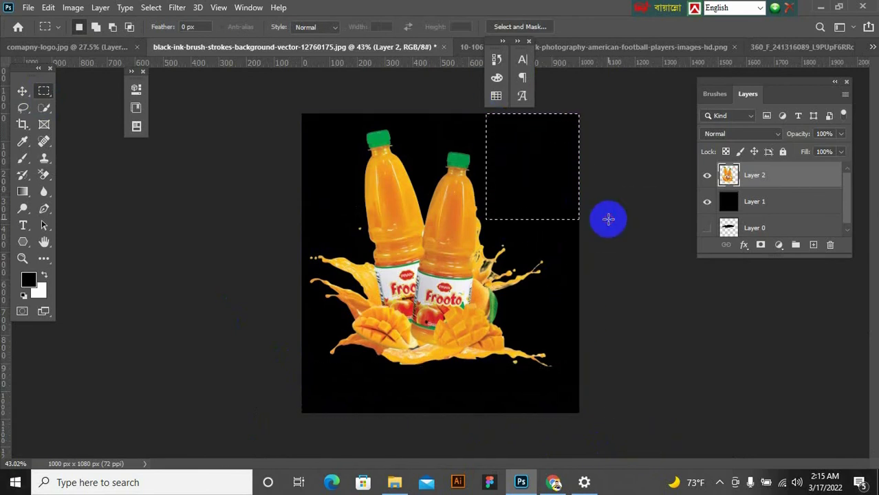
- Turn Layer 1 white and shift the bottles image slightly right
{"action": "left_click", "coordinate": [764, 201]}
{"action": "key", "text": "ctrl+i"}
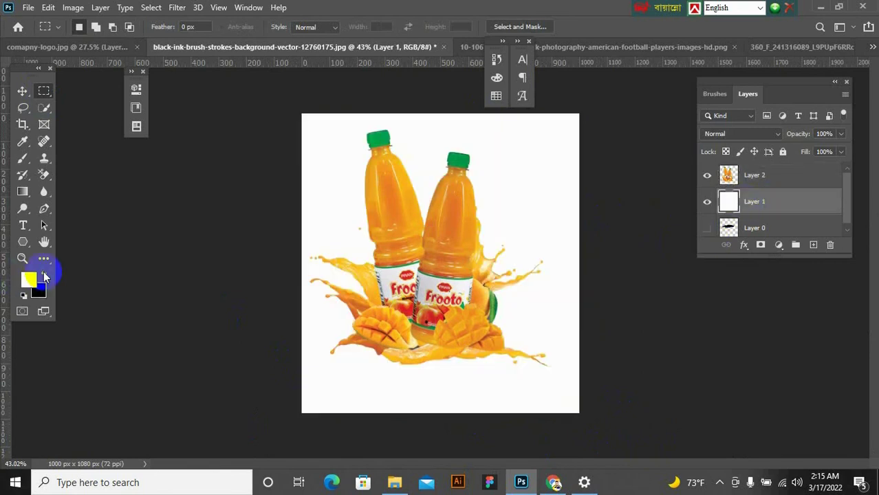
{"action": "left_click", "coordinate": [23, 92]}
{"action": "mouse_move", "coordinate": [460, 251]}
{"action": "left_mouse_down"}
{"action": "mouse_move", "coordinate": [475, 243]}
{"action": "mouse_move", "coordinate": [481, 249]}
{"action": "left_mouse_up"}
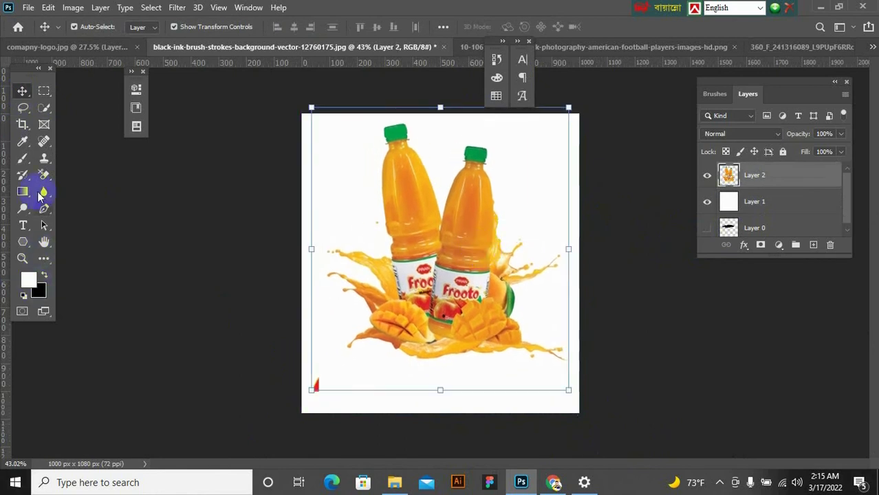
- Erase the red remnants near the canvas bottom-left with the plain Eraser Tool
{"action": "left_click", "coordinate": [44, 175]}
{"action": "left_click", "coordinate": [69, 174]}
{"action": "left_click_drag", "start_coordinate": [315, 386], "coordinate": [313, 387]}
{"action": "left_click", "coordinate": [81, 28]}
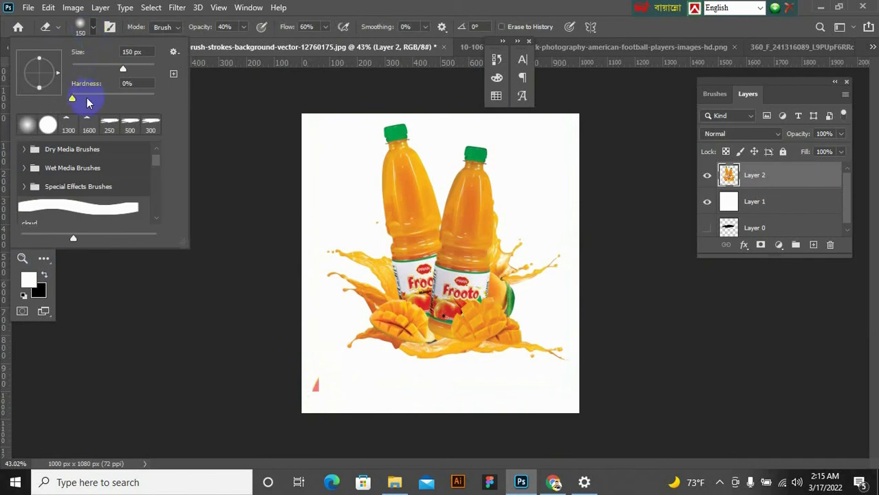
{"action": "left_click", "coordinate": [324, 391]}
{"action": "mouse_move", "coordinate": [324, 391]}
{"action": "left_mouse_down"}
{"action": "mouse_move", "coordinate": [312, 383]}
{"action": "mouse_move", "coordinate": [333, 394]}
{"action": "left_mouse_up"}
{"action": "left_click", "coordinate": [22, 92]}
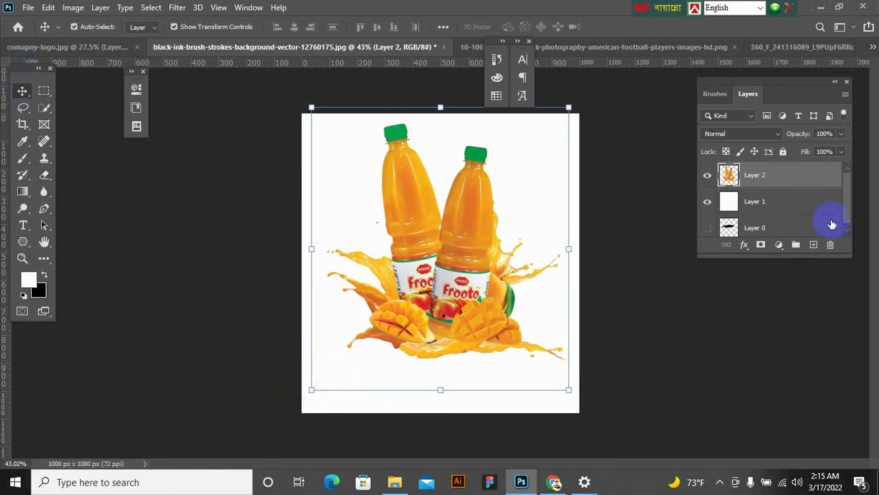
{"action": "left_click", "coordinate": [791, 204]}
- Add a Gradient Overlay to Layer 1 through its blending options
{"action": "right_click", "coordinate": [794, 205]}
{"action": "left_click", "coordinate": [693, 20]}
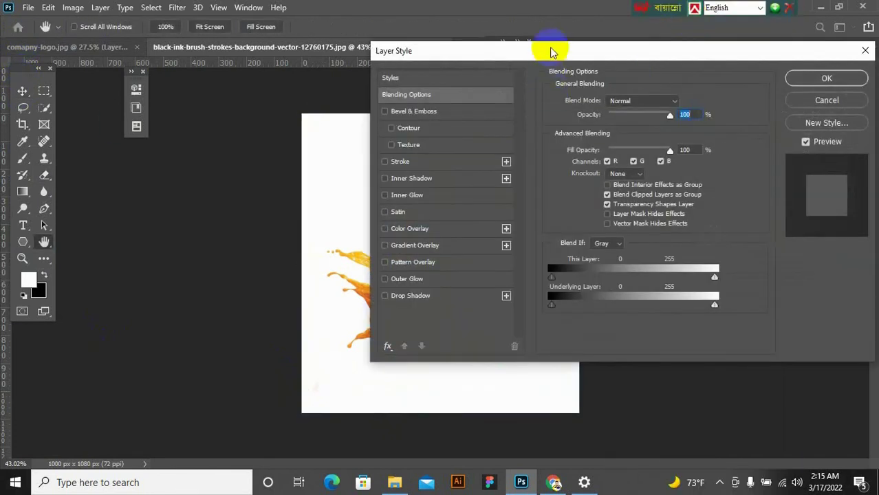
{"action": "left_click_drag", "start_coordinate": [555, 55], "coordinate": [759, 70]}
{"action": "left_click", "coordinate": [612, 270]}
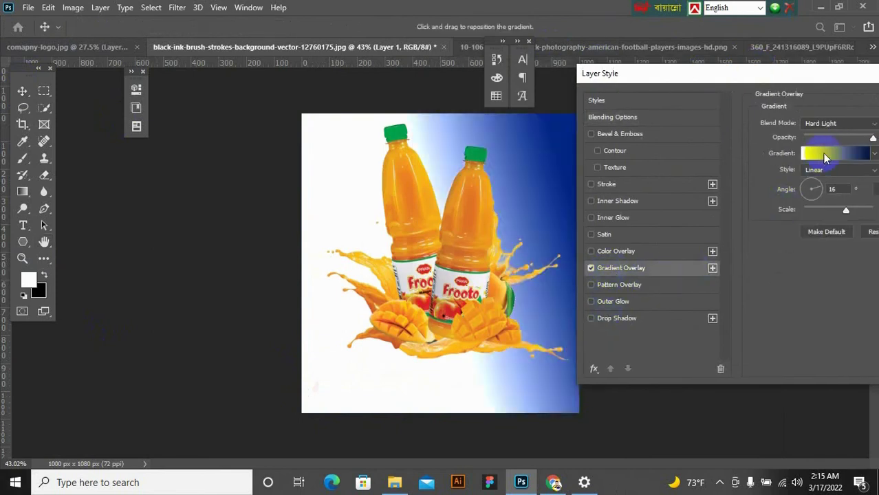
{"action": "left_click_drag", "start_coordinate": [816, 72], "coordinate": [747, 73]}
{"action": "left_click", "coordinate": [777, 154]}
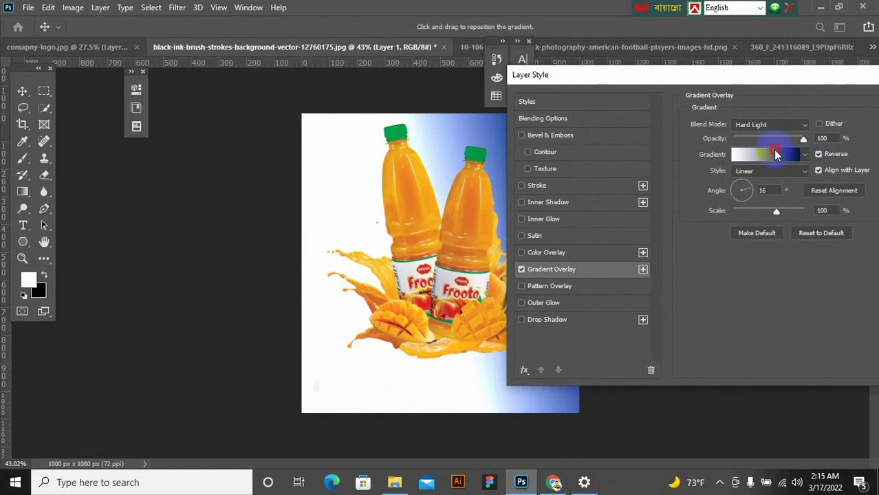
- Set the gradient stops to orange and deep orange sampled from the bottles
{"action": "left_click", "coordinate": [563, 335]}
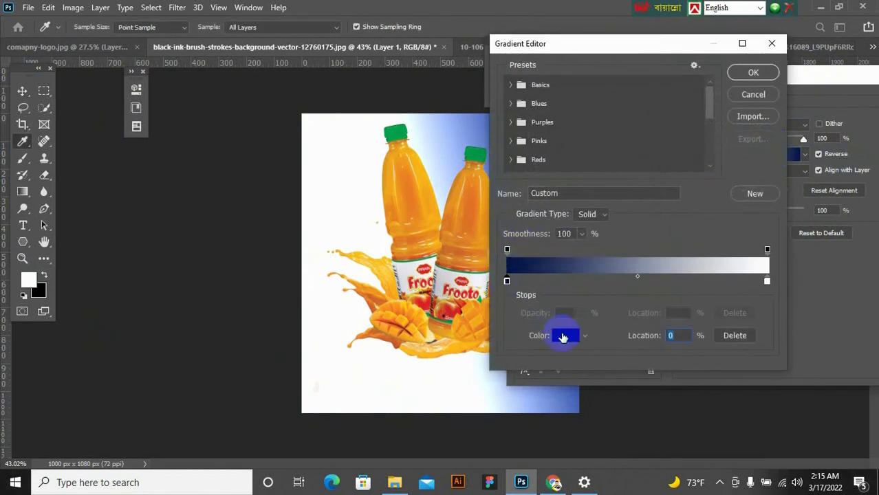
{"action": "left_click", "coordinate": [421, 196]}
{"action": "left_click", "coordinate": [754, 288]}
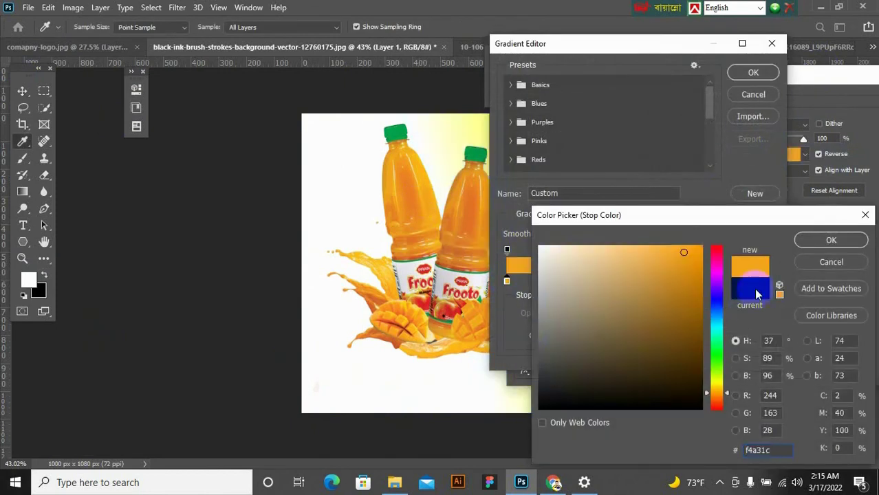
{"action": "left_click", "coordinate": [819, 240]}
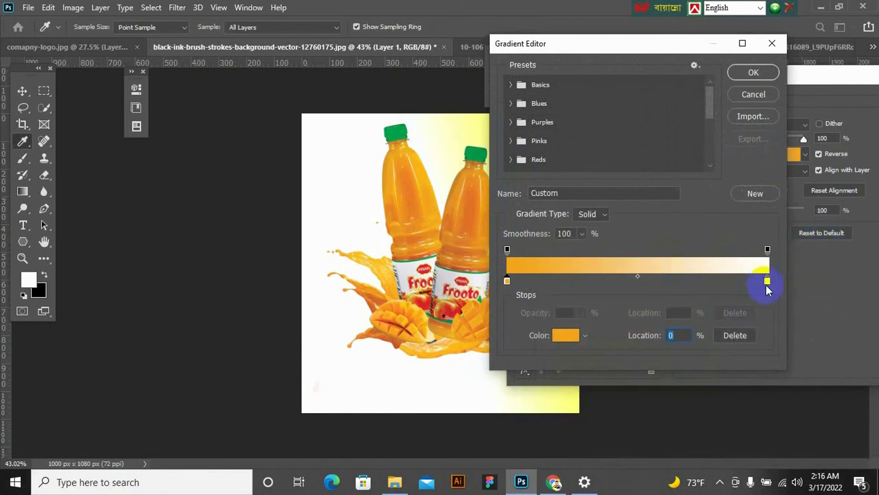
{"action": "left_click", "coordinate": [561, 335]}
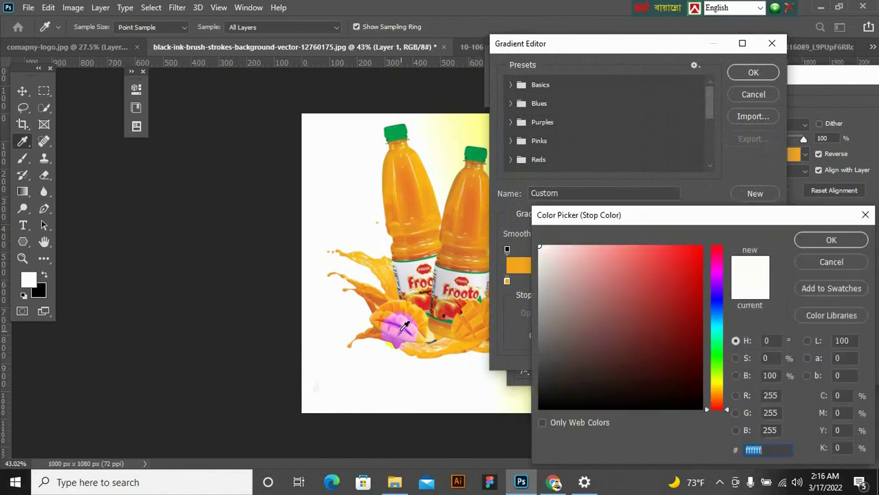
{"action": "left_click", "coordinate": [413, 192]}
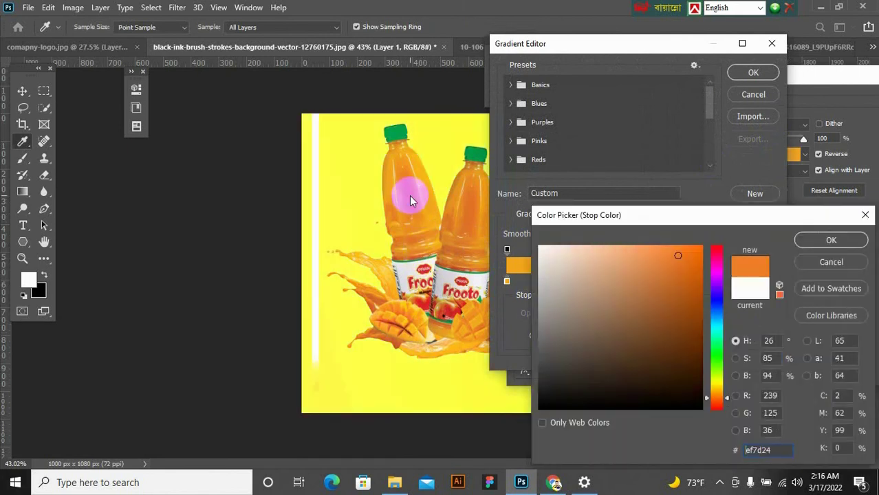
{"action": "left_click", "coordinate": [429, 186]}
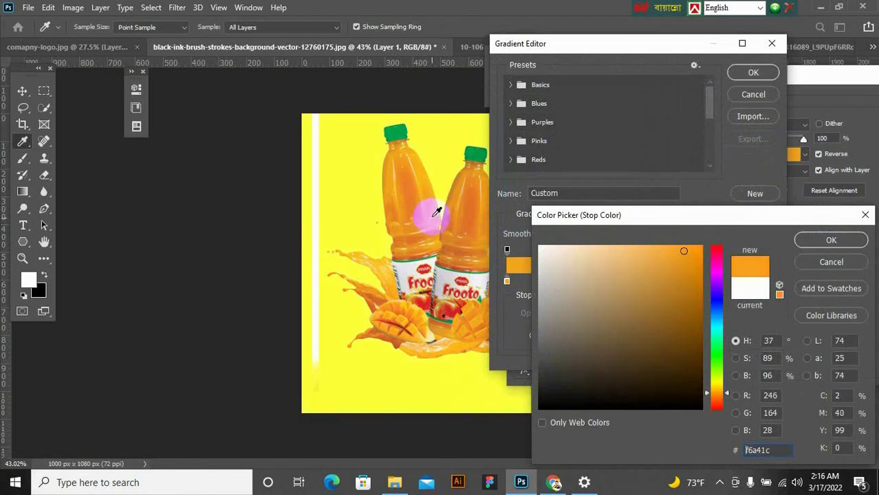
{"action": "left_click", "coordinate": [478, 201]}
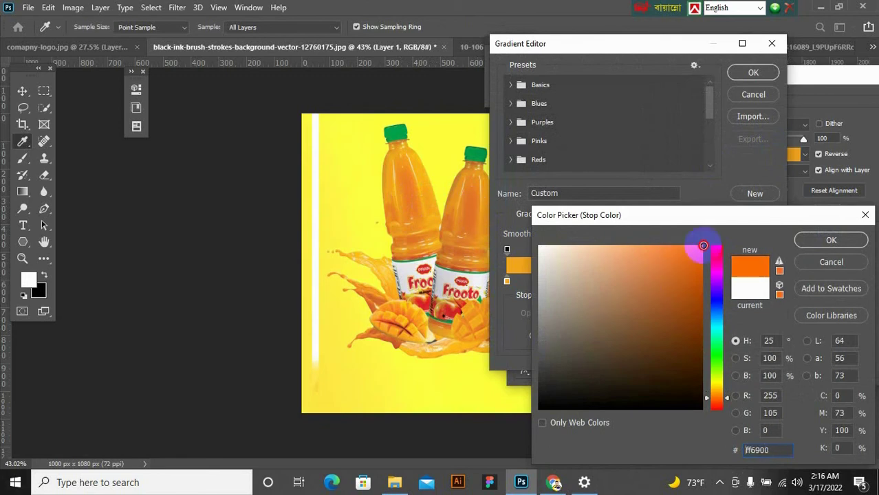
{"action": "left_click", "coordinate": [818, 239]}
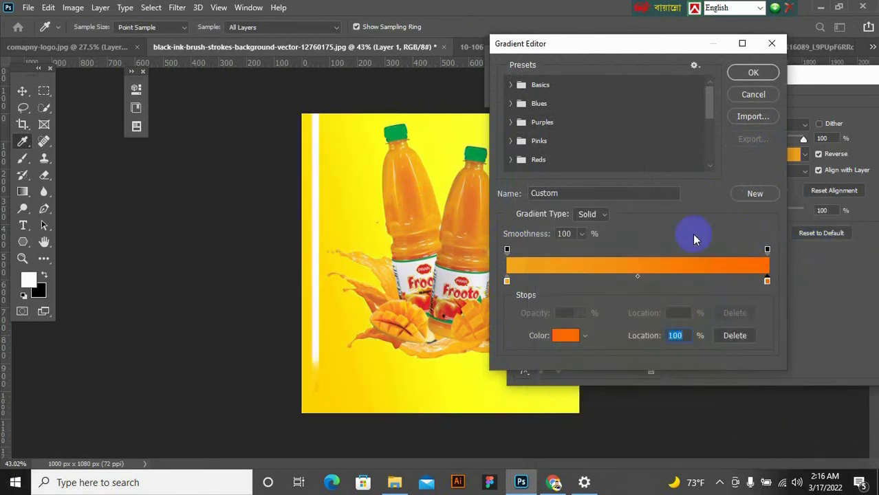
- Make the left gradient stop a lighter orange and accept the gradient
{"action": "left_click", "coordinate": [507, 281]}
{"action": "left_click", "coordinate": [554, 336]}
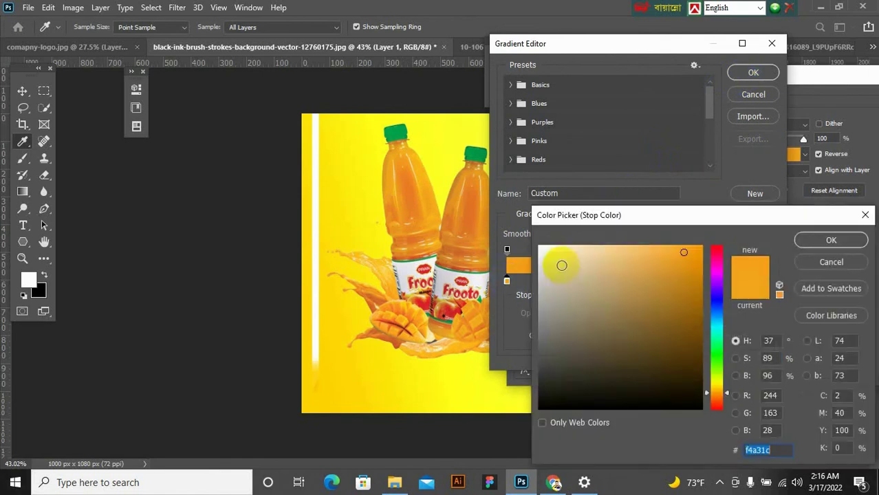
{"action": "left_click", "coordinate": [635, 248]}
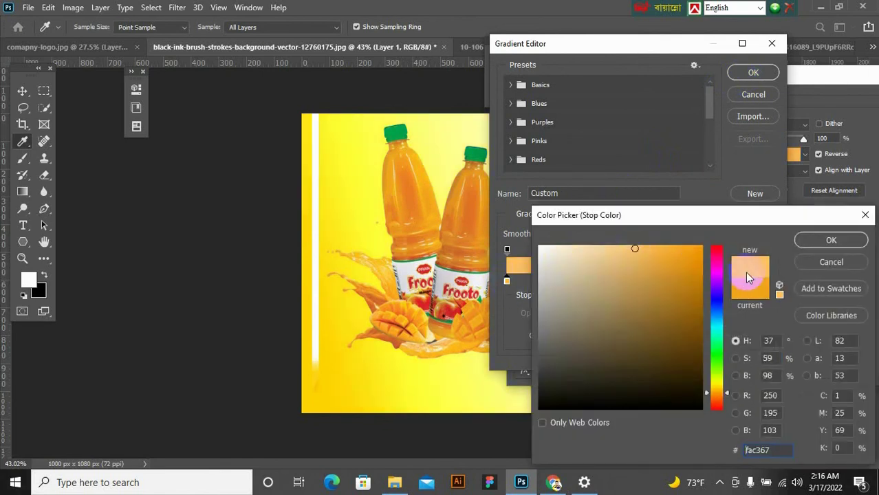
{"action": "left_click", "coordinate": [829, 240]}
{"action": "left_click", "coordinate": [752, 73]}
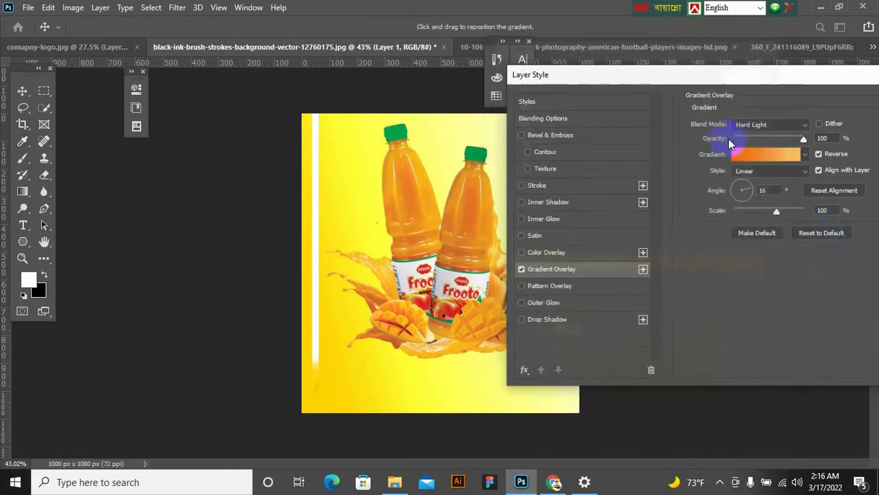
- Set the gradient Style to Radial and uncheck Reverse
{"action": "left_click", "coordinate": [789, 177]}
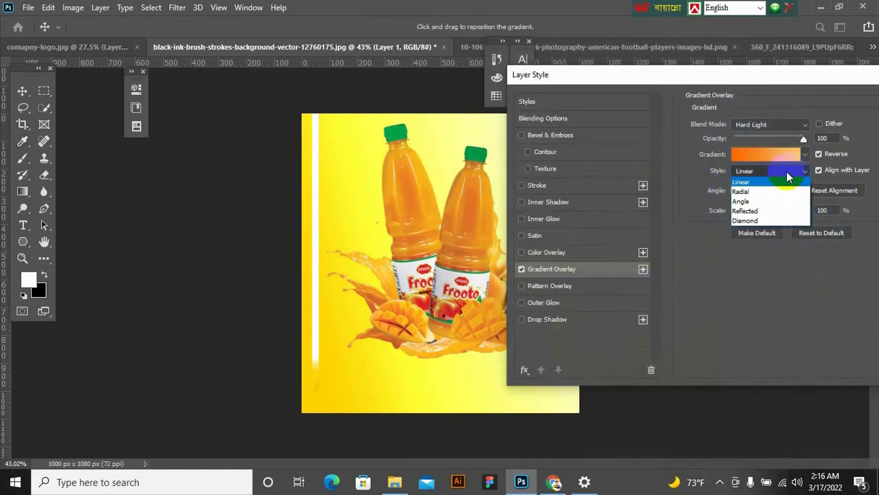
{"action": "left_click", "coordinate": [742, 192]}
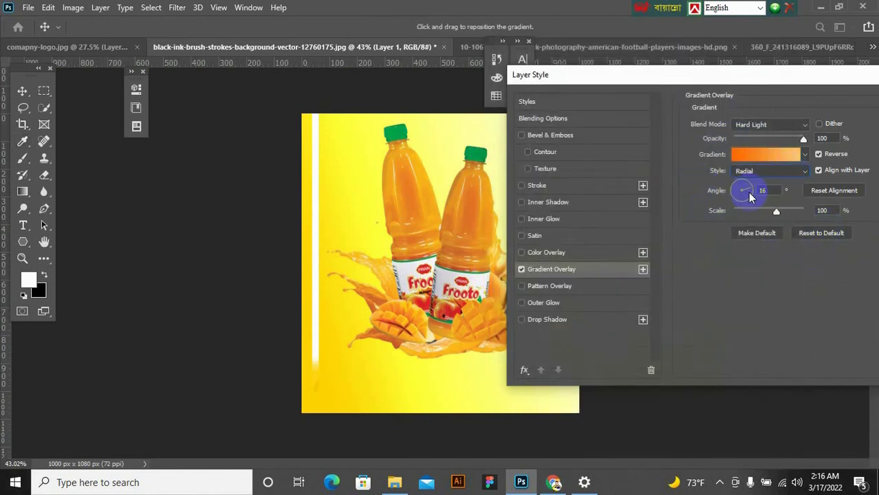
{"action": "left_click", "coordinate": [820, 155]}
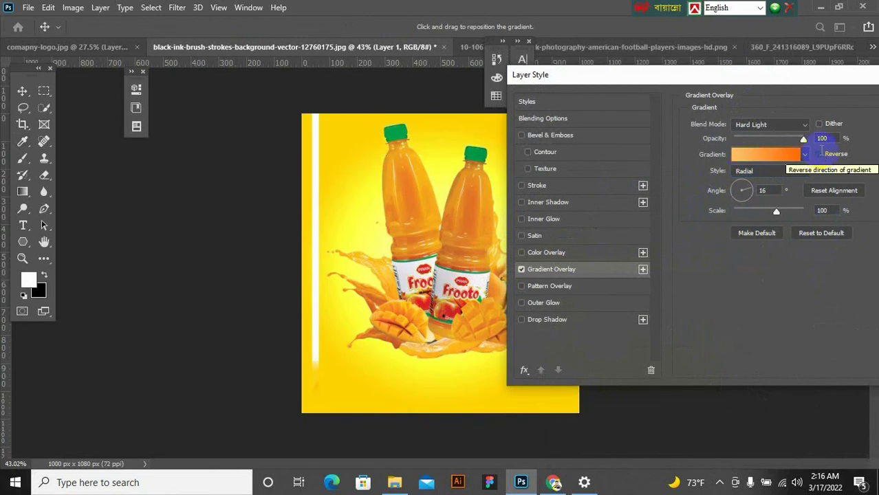
{"action": "left_click_drag", "start_coordinate": [809, 77], "coordinate": [691, 78]}
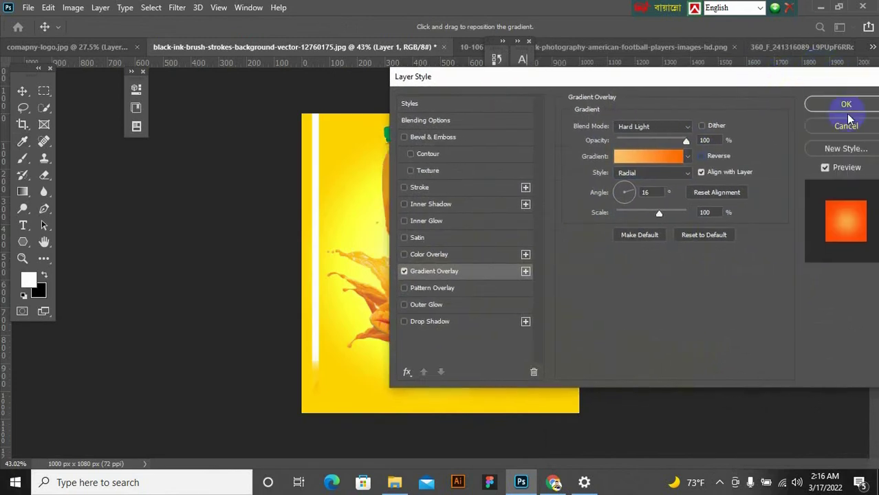
- Apply the overlay, then erase Layer 2's left-edge white stripe with the Eraser at 100% flow
{"action": "left_click", "coordinate": [846, 105]}
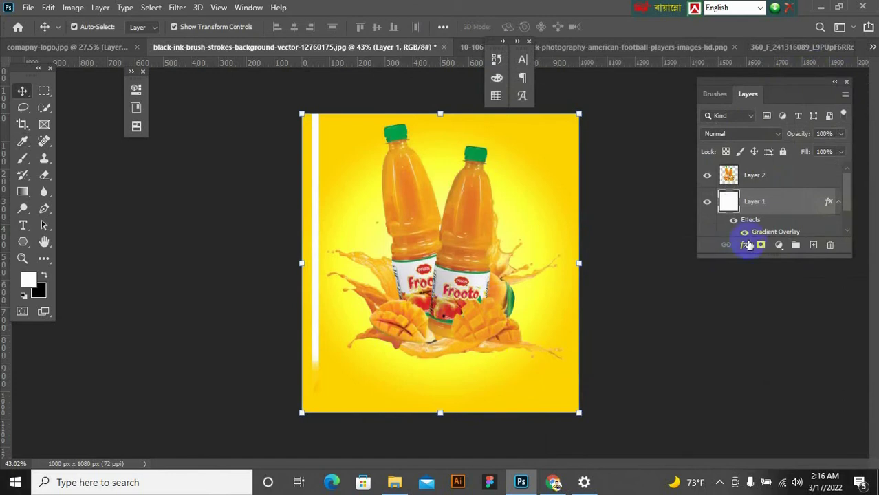
{"action": "left_click", "coordinate": [747, 171]}
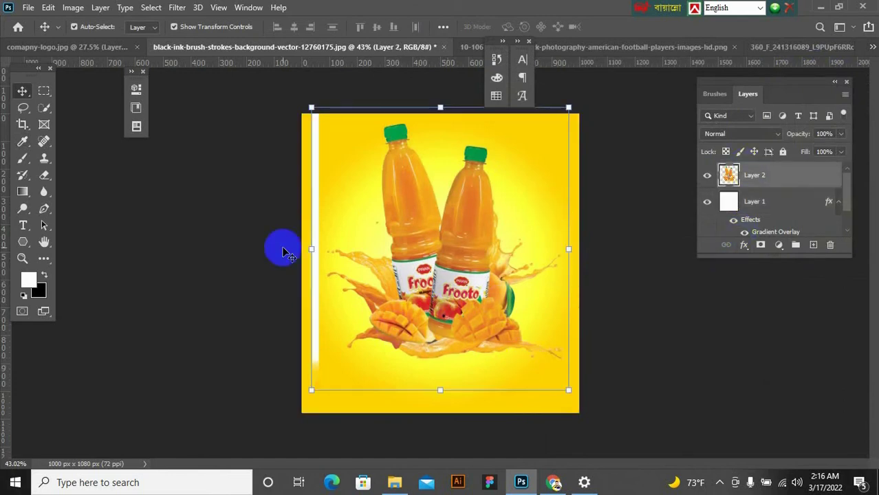
{"action": "left_click", "coordinate": [44, 175]}
{"action": "left_click", "coordinate": [73, 176]}
{"action": "left_click", "coordinate": [80, 26]}
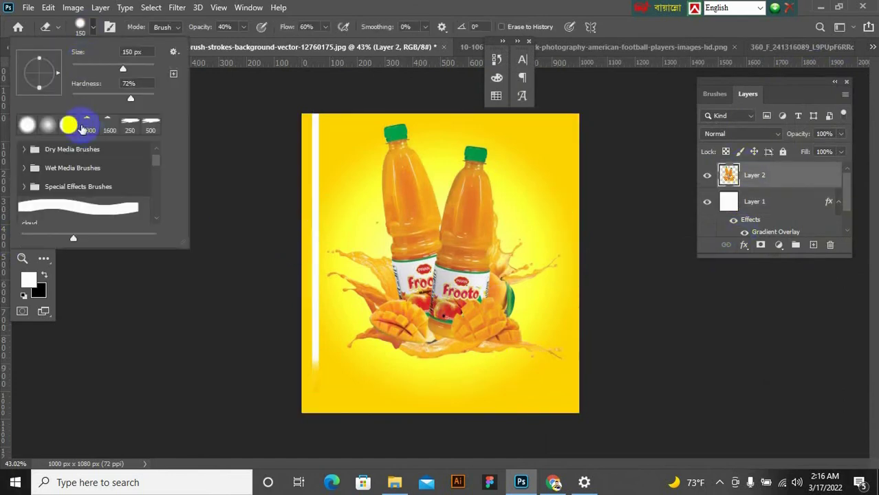
{"action": "left_click", "coordinate": [294, 133]}
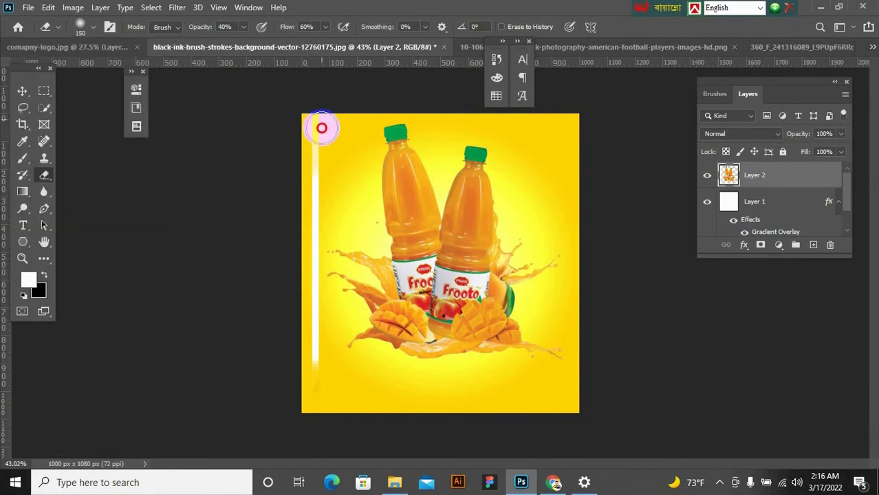
{"action": "left_click", "coordinate": [325, 27]}
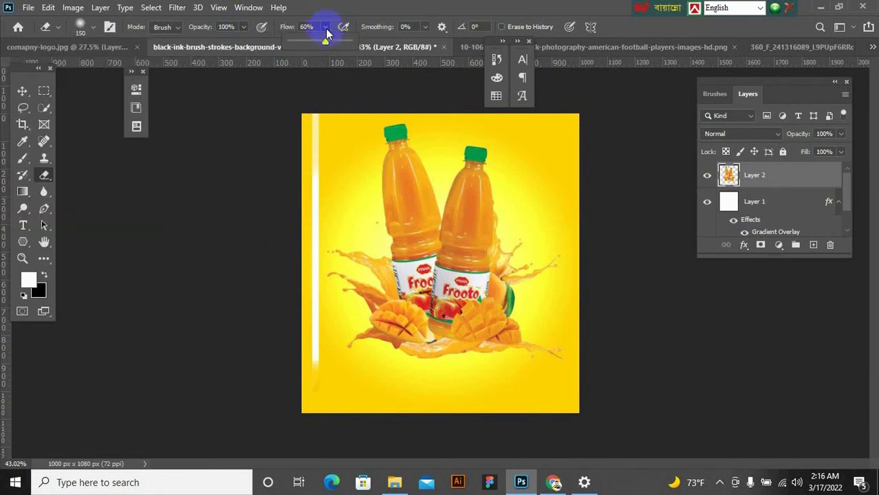
{"action": "left_click_drag", "start_coordinate": [328, 45], "coordinate": [392, 43]}
{"action": "mouse_move", "coordinate": [308, 122]}
{"action": "left_mouse_down"}
{"action": "mouse_move", "coordinate": [315, 164]}
{"action": "mouse_move", "coordinate": [307, 269]}
{"action": "mouse_move", "coordinate": [317, 413]}
{"action": "left_mouse_up"}
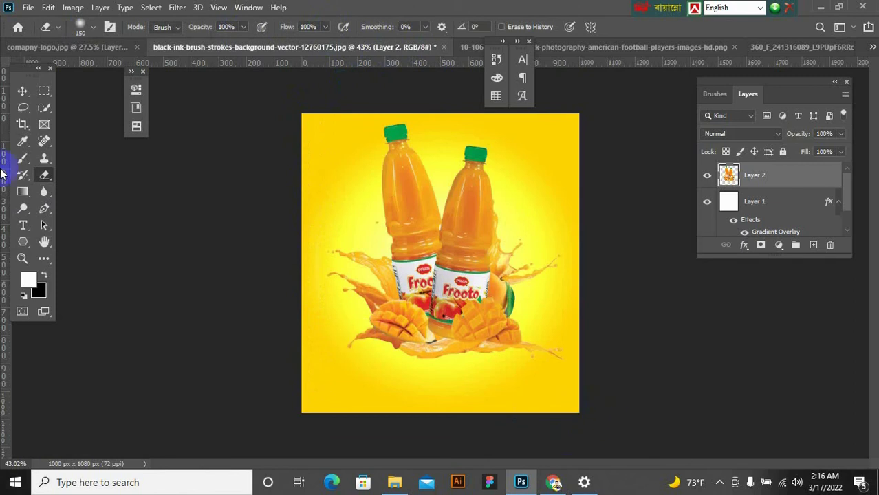
{"action": "left_click", "coordinate": [22, 91]}
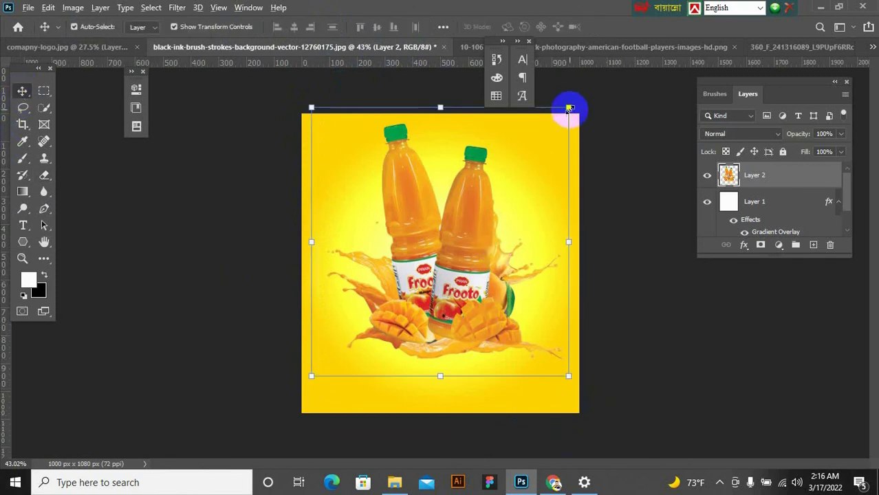
- Scale the bottles artwork to 67%, then about 115%, and centre it on the poster
{"action": "left_click", "coordinate": [561, 107]}
{"action": "left_click_drag", "start_coordinate": [569, 105], "coordinate": [528, 154]}
{"action": "left_click_drag", "start_coordinate": [468, 264], "coordinate": [467, 271]}
{"action": "key", "text": "Return"}
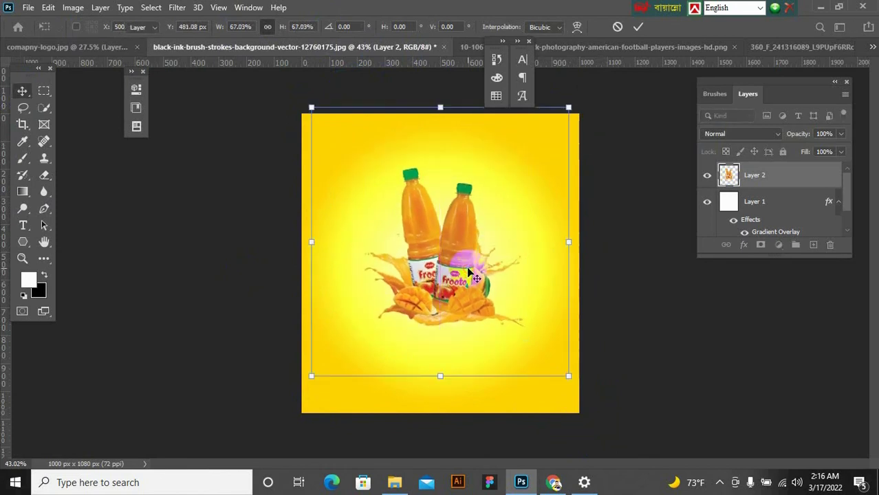
{"action": "left_click_drag", "start_coordinate": [525, 156], "coordinate": [537, 142]}
{"action": "left_click_drag", "start_coordinate": [461, 237], "coordinate": [465, 275]}
{"action": "double_click", "coordinate": [465, 239]}
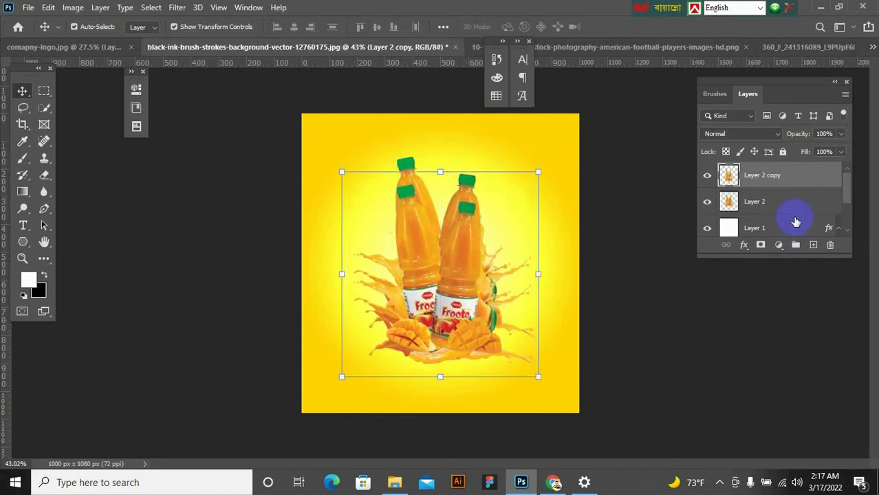
- Rotate the bottles copy 180° and move it down to the poster's lower half
{"action": "left_click", "coordinate": [51, 11]}
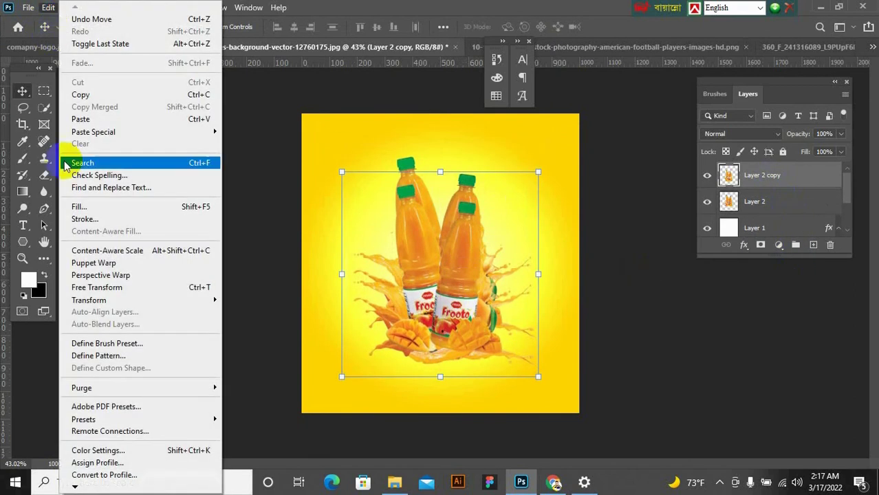
{"action": "mouse_move", "coordinate": [78, 308]}
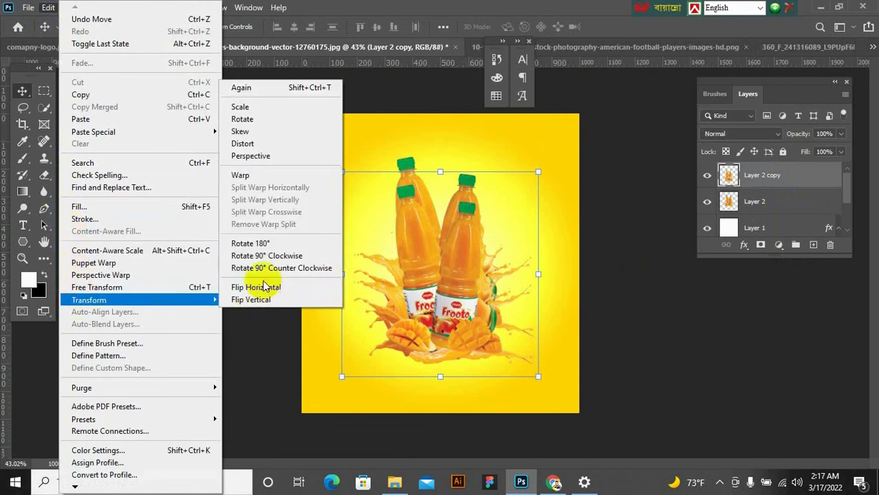
{"action": "left_click", "coordinate": [266, 244]}
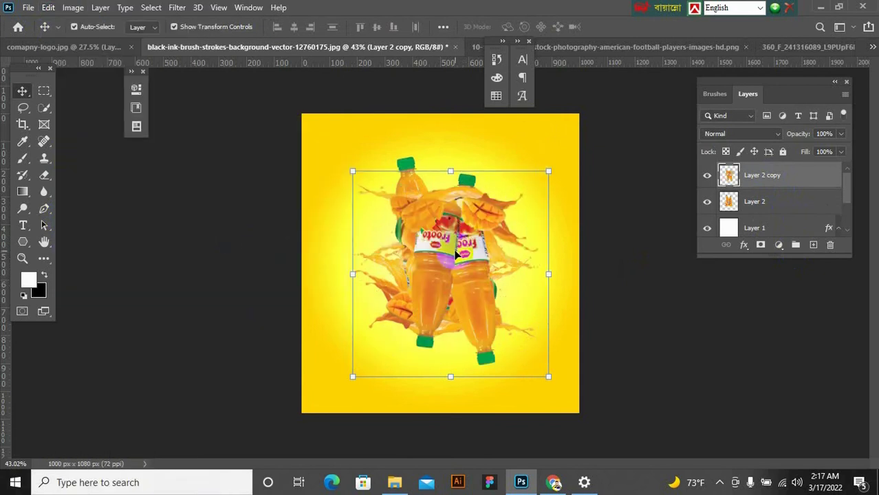
{"action": "left_click_drag", "start_coordinate": [454, 256], "coordinate": [443, 349]}
- Put Layer 2 copy beneath Layer 2, below the splash, at 40% opacity
{"action": "left_click", "coordinate": [752, 179]}
{"action": "left_click_drag", "start_coordinate": [752, 179], "coordinate": [752, 215]}
{"action": "scroll", "coordinate": [516, 242], "scroll_direction": "down", "scroll_amount": 3}
{"action": "left_click_drag", "start_coordinate": [455, 311], "coordinate": [456, 338]}
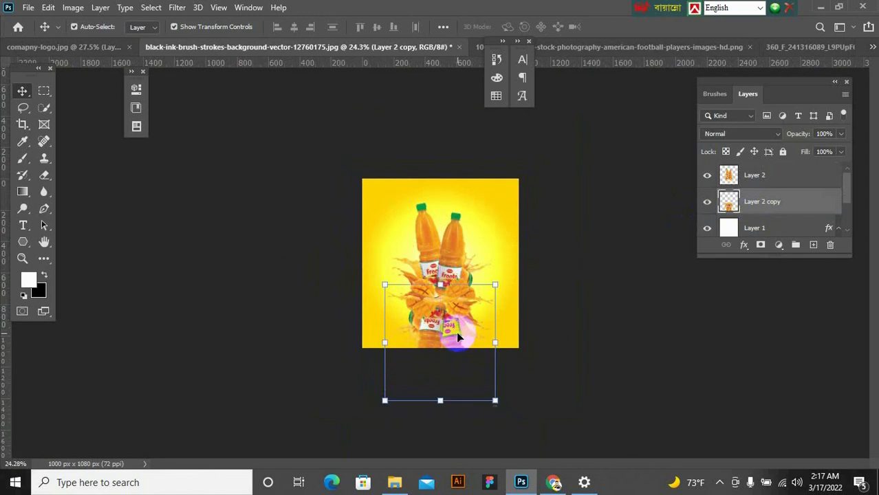
{"action": "left_click_drag", "start_coordinate": [843, 156], "coordinate": [813, 157]}
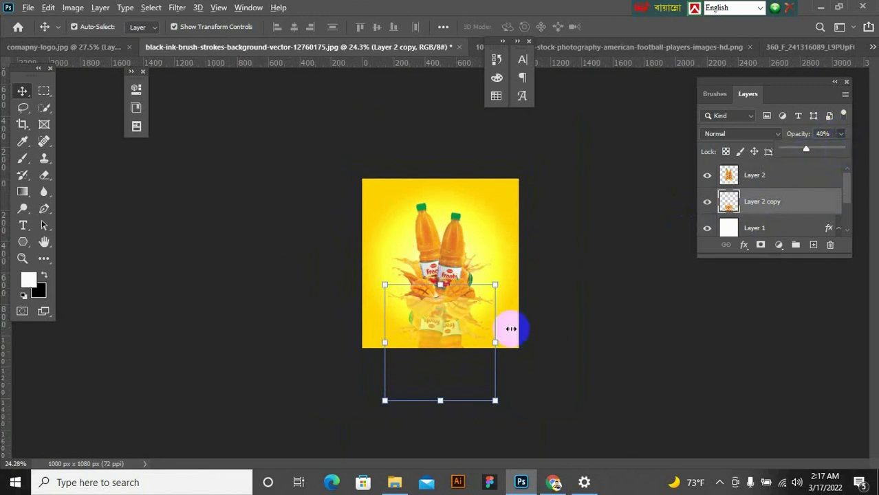
{"action": "key", "text": "ctrl+plus"}
{"action": "key", "text": "ctrl+plus"}
{"action": "left_click_drag", "start_coordinate": [444, 317], "coordinate": [441, 365]}
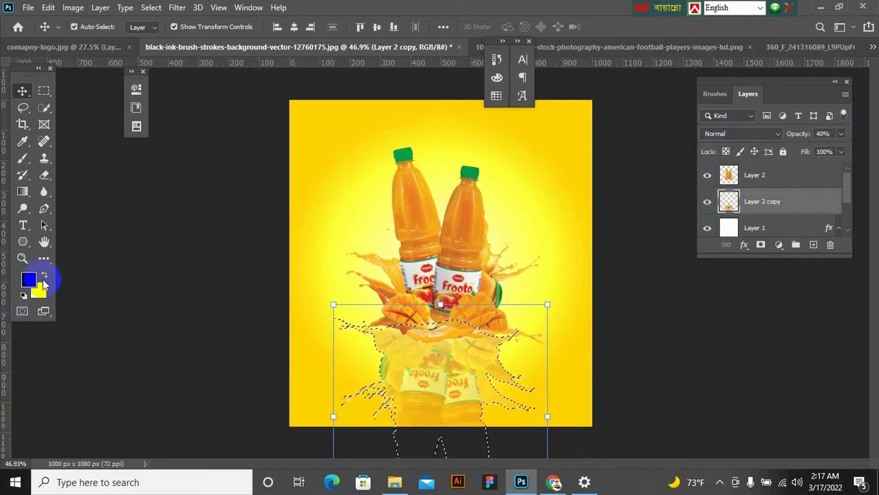
- Undo a flat fill, reposition the reflection, and lower its fill to fade it further
{"action": "key", "text": "alt+BackSpace"}
{"action": "key", "text": "ctrl"}
{"action": "key", "text": "d"}
{"action": "left_click_drag", "start_coordinate": [438, 392], "coordinate": [437, 403]}
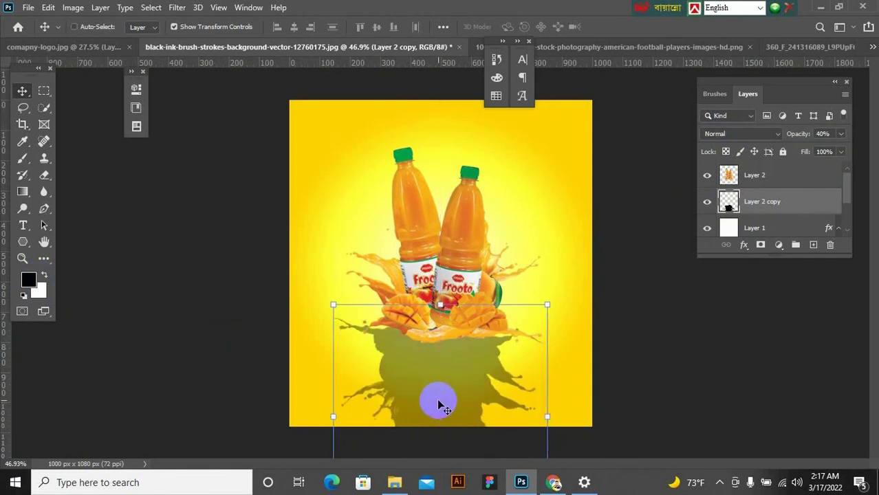
{"action": "key", "text": "ctrl+z"}
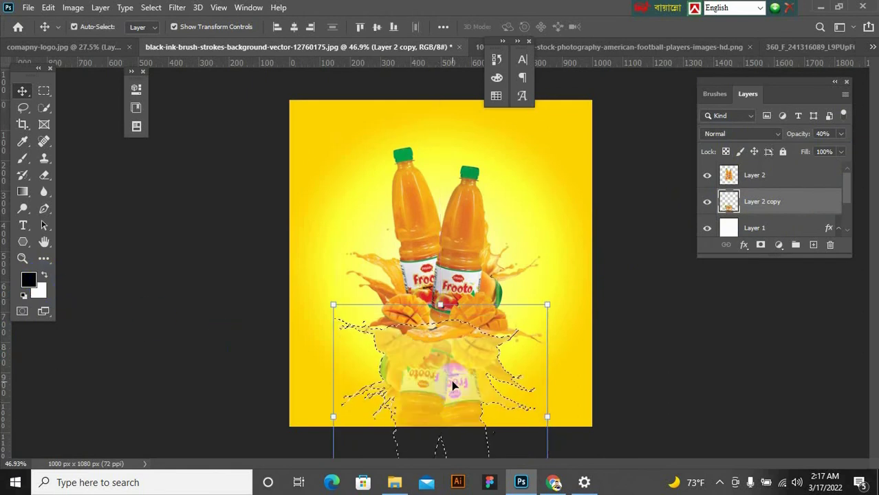
{"action": "left_click_drag", "start_coordinate": [452, 379], "coordinate": [455, 382]}
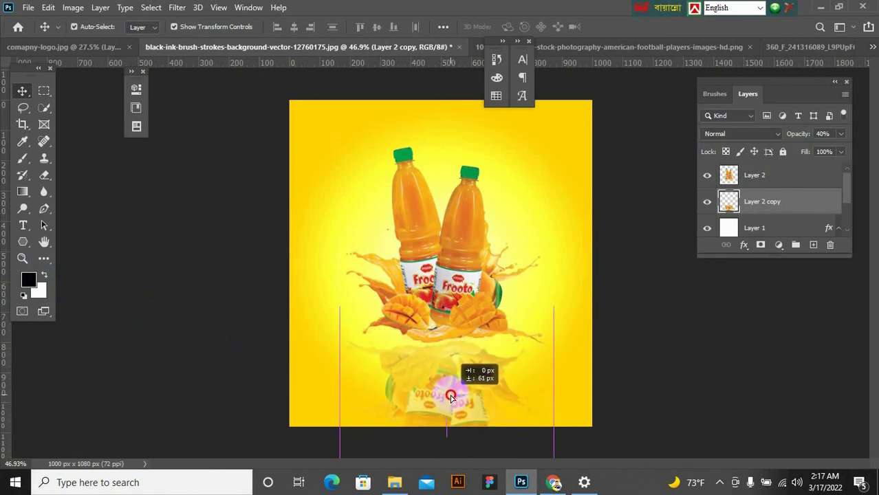
{"action": "left_click_drag", "start_coordinate": [452, 393], "coordinate": [452, 392]}
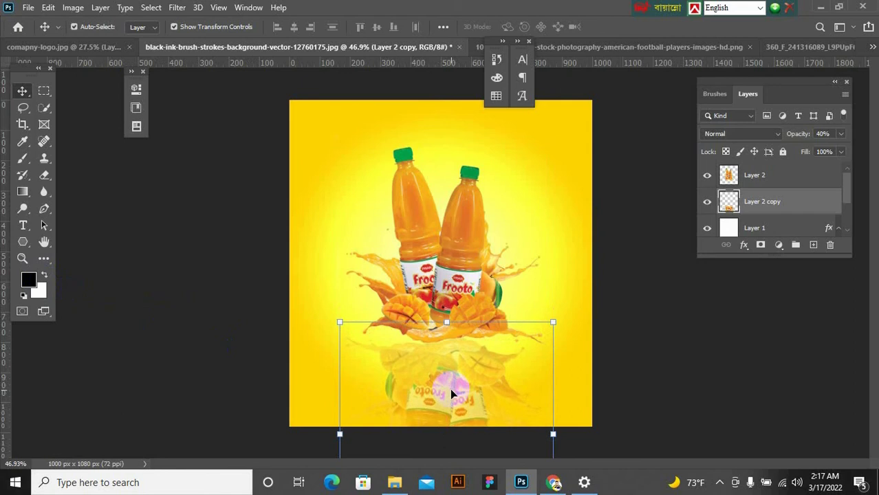
{"action": "left_click_drag", "start_coordinate": [834, 174], "coordinate": [812, 176]}
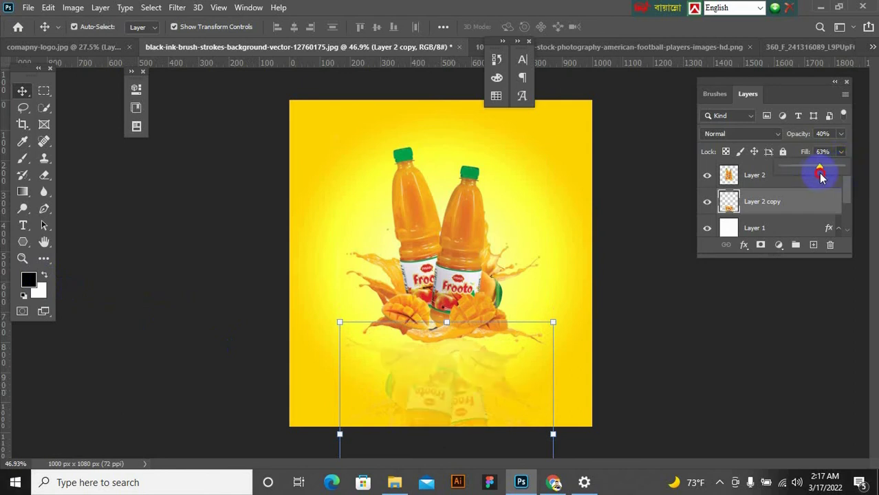
- Delete the reflection layer and select the bottles-and-splash Layer 2
{"action": "scroll", "coordinate": [594, 344], "scroll_direction": "down", "scroll_amount": 3}
{"action": "left_click", "coordinate": [594, 344]}
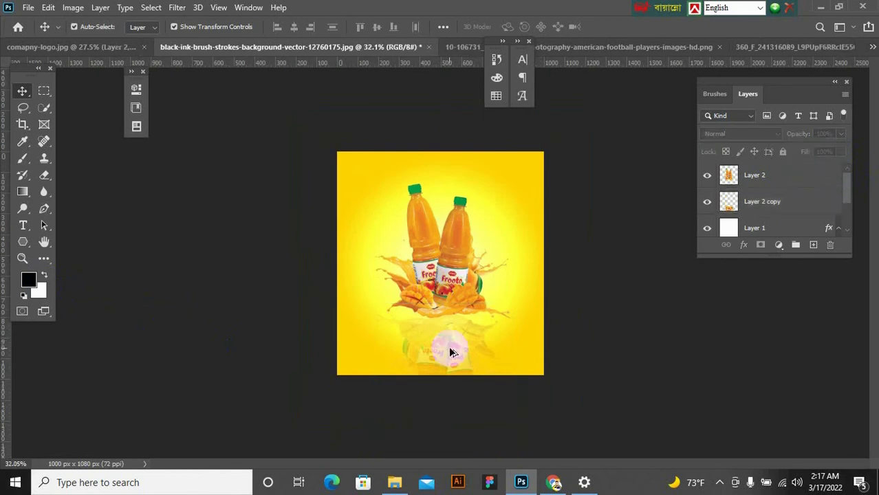
{"action": "scroll", "coordinate": [448, 354], "scroll_direction": "up", "scroll_amount": 2}
{"action": "left_click", "coordinate": [454, 364]}
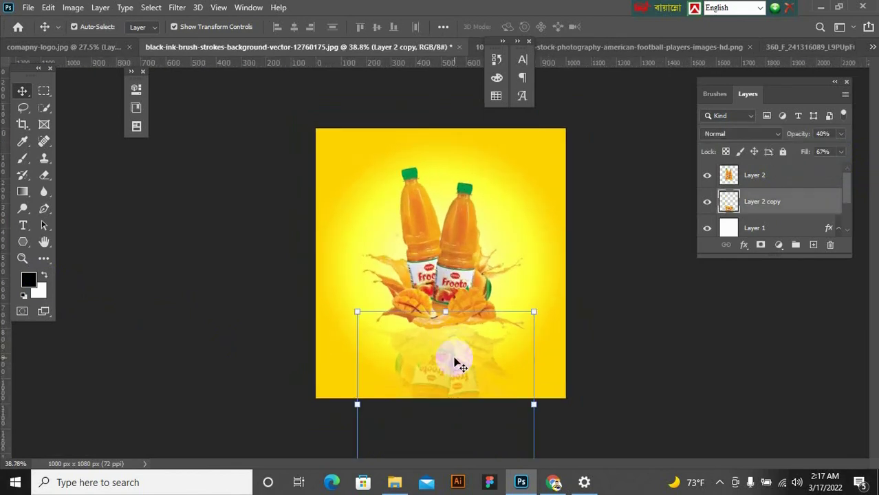
{"action": "key", "text": "Delete"}
{"action": "left_click", "coordinate": [455, 272]}
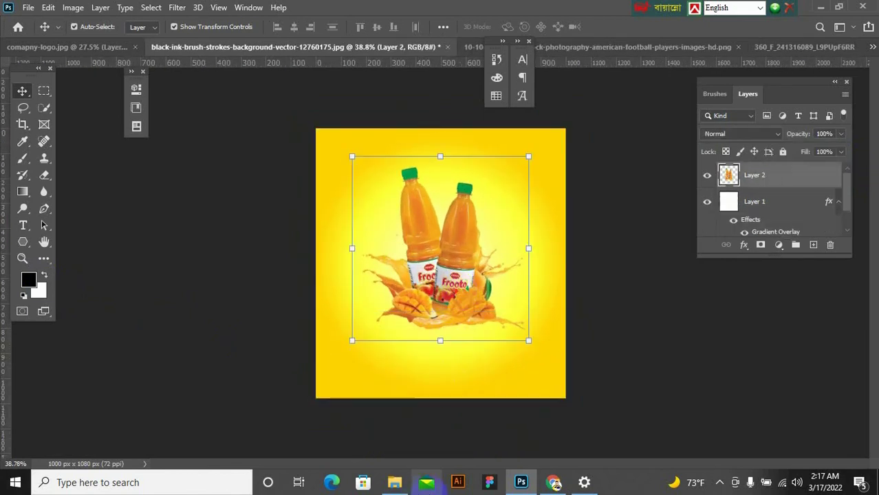
- In Chrome, replace the juice bottle image search with 'Land' and browse the results
{"action": "left_click", "coordinate": [545, 476]}
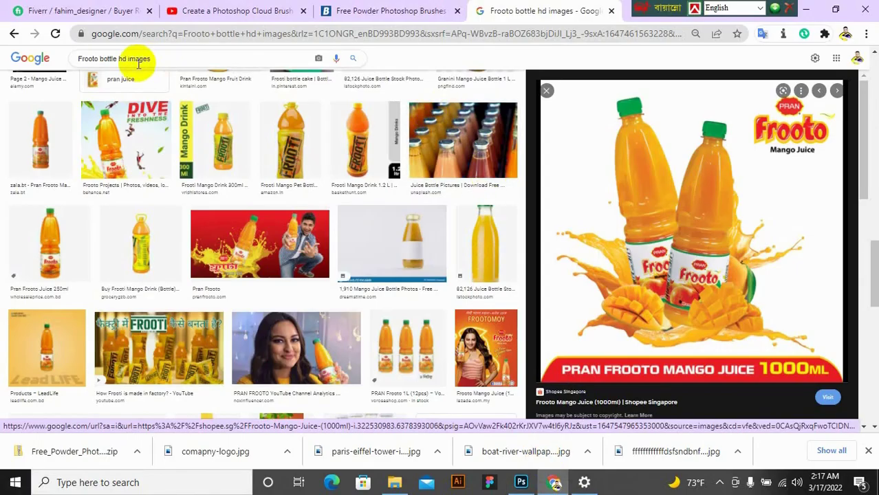
{"action": "left_click", "coordinate": [162, 60]}
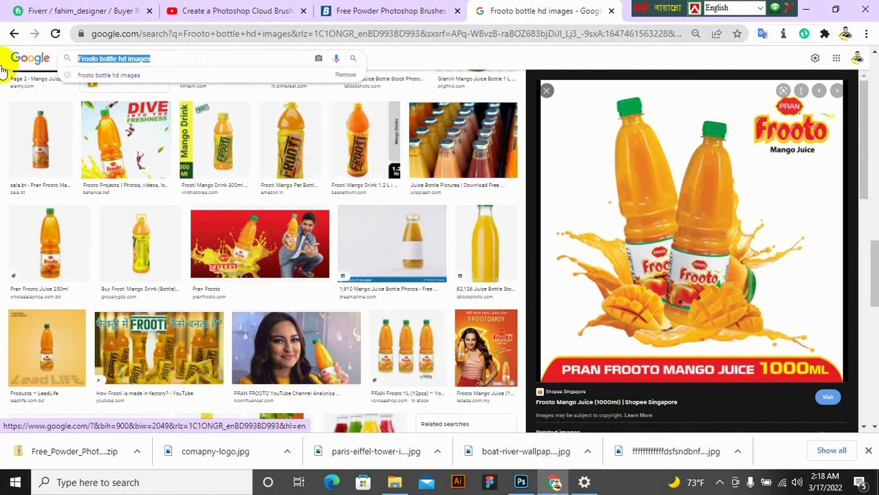
{"action": "type", "text": "Land"}
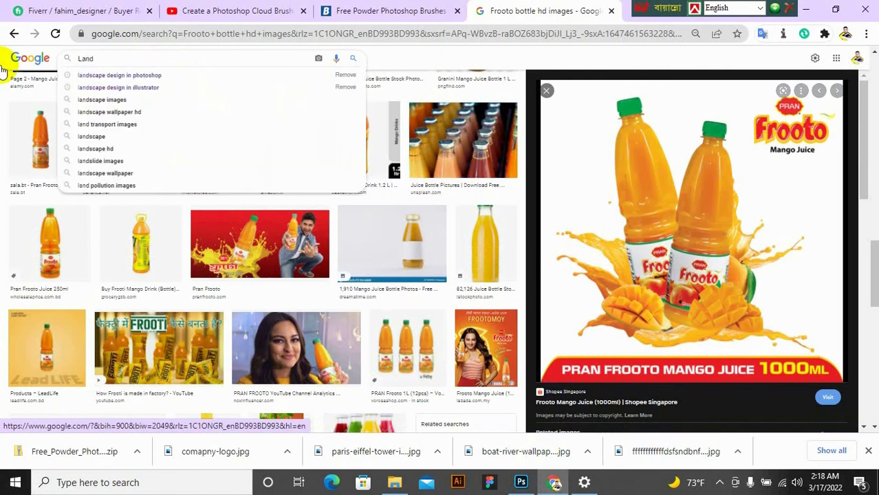
{"action": "key", "text": "Return"}
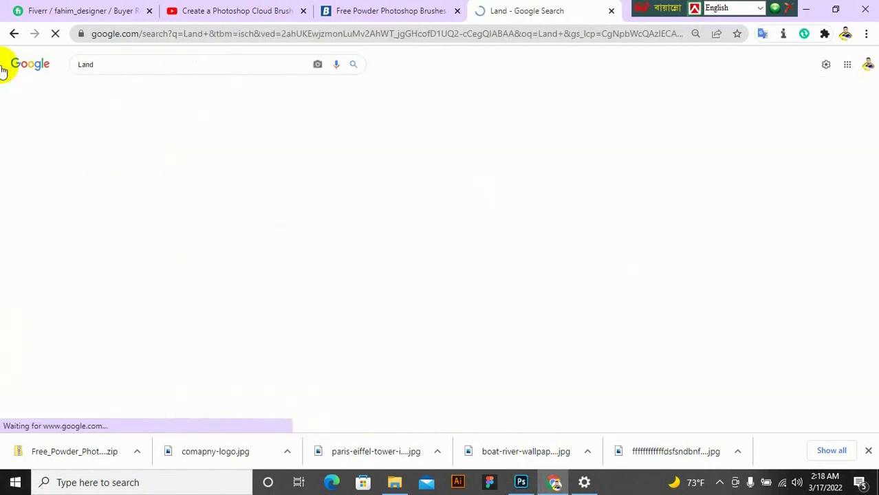
{"action": "scroll", "coordinate": [373, 275], "scroll_direction": "down", "scroll_amount": 10}
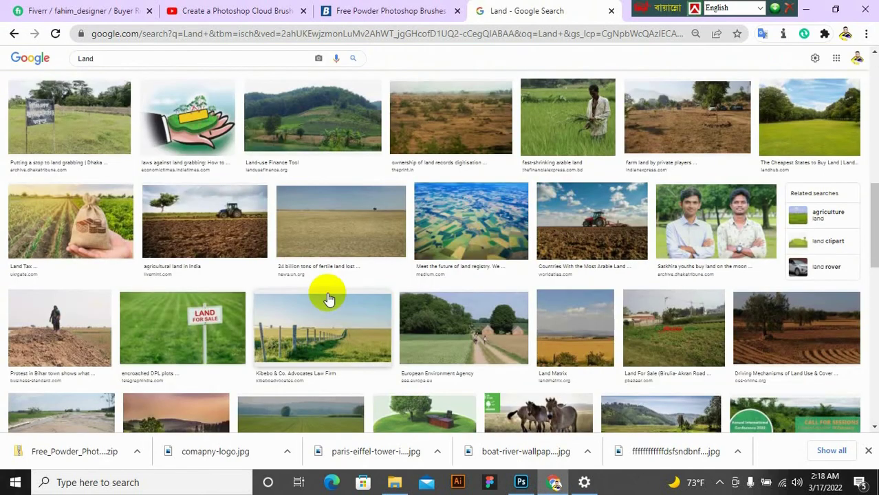
{"action": "scroll", "coordinate": [328, 297], "scroll_direction": "down", "scroll_amount": 3}
- Change the query to 'high Land' and scroll through the image results
{"action": "left_click", "coordinate": [78, 59]}
{"action": "type", "text": "hih"}
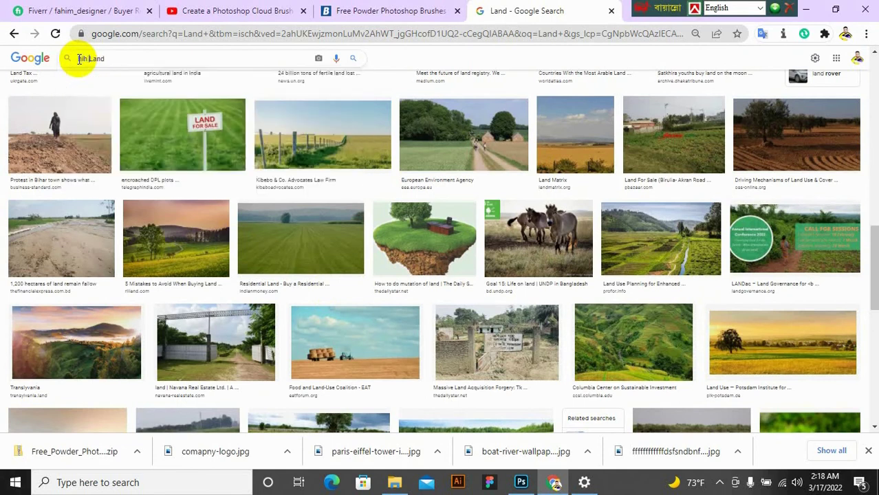
{"action": "key", "text": "BackSpace"}
{"action": "key", "text": "BackSpace"}
{"action": "type", "text": "gh"}
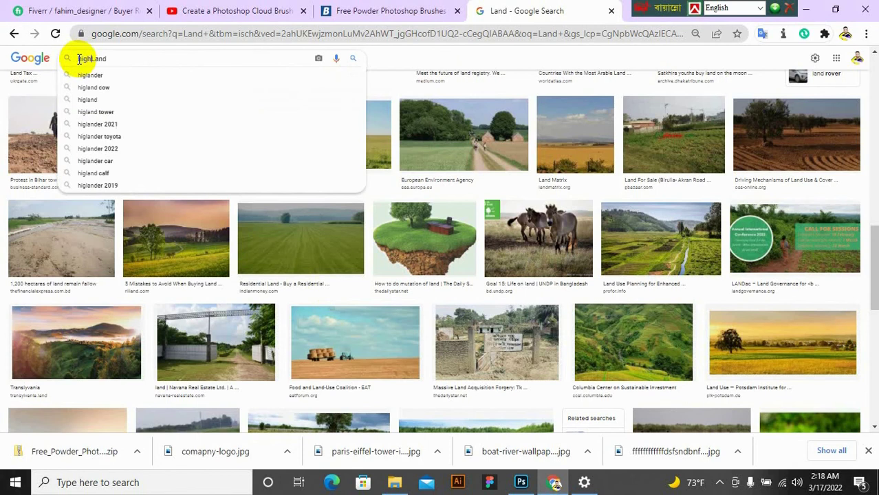
{"action": "key", "text": "Return"}
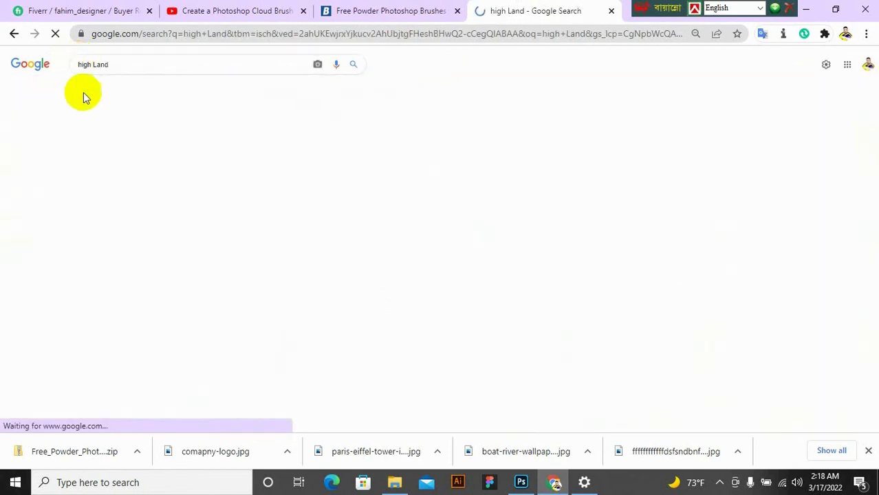
{"action": "scroll", "coordinate": [83, 92], "scroll_direction": "down", "scroll_amount": 5}
{"action": "scroll", "coordinate": [84, 92], "scroll_direction": "down", "scroll_amount": 5}
{"action": "scroll", "coordinate": [87, 101], "scroll_direction": "down", "scroll_amount": 10}
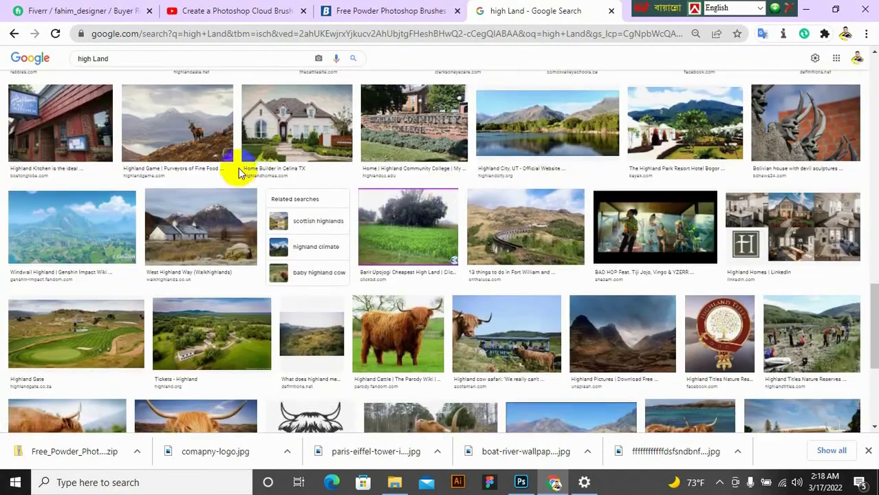
{"action": "scroll", "coordinate": [238, 168], "scroll_direction": "up", "scroll_amount": 15}
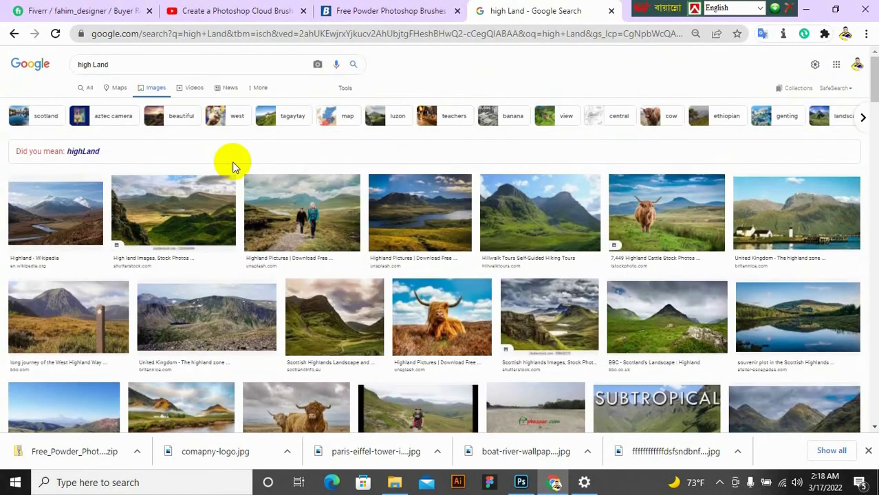
- Run the 'high land images' suggested search and browse the results
{"action": "left_click_drag", "start_coordinate": [109, 65], "coordinate": [56, 65]}
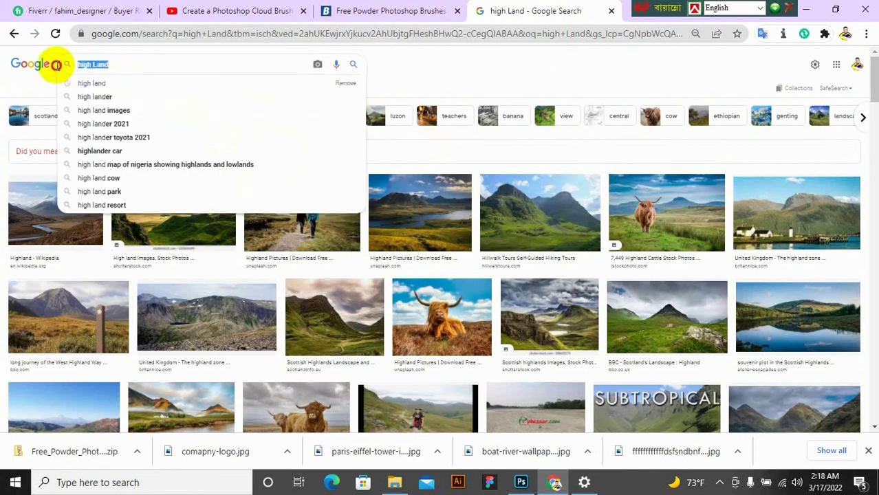
{"action": "left_click", "coordinate": [96, 110]}
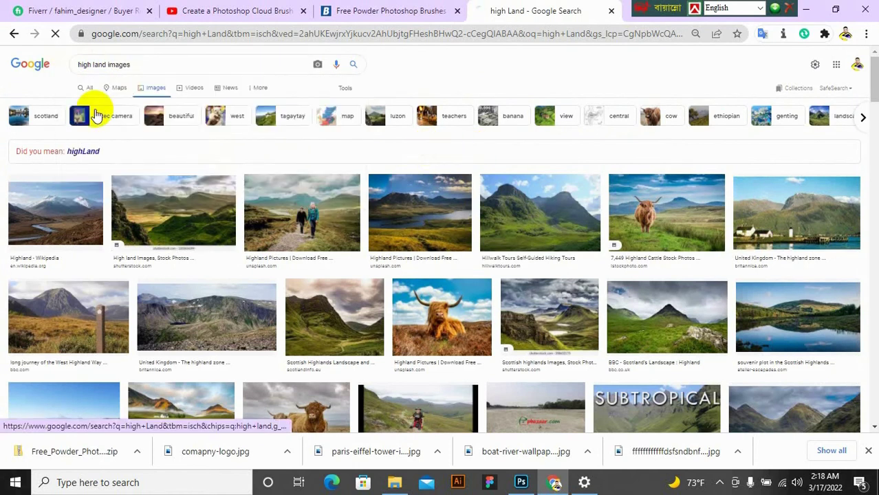
{"action": "scroll", "coordinate": [129, 121], "scroll_direction": "down", "scroll_amount": 5}
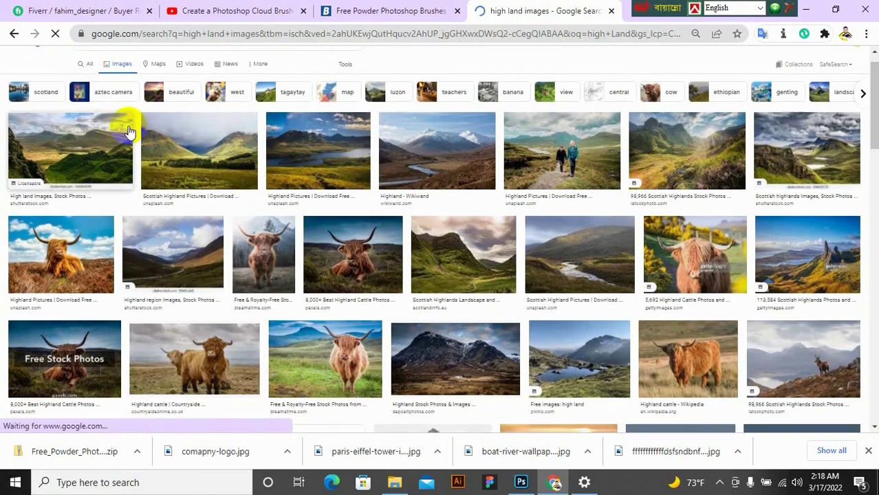
{"action": "scroll", "coordinate": [362, 181], "scroll_direction": "down", "scroll_amount": 2}
{"action": "scroll", "coordinate": [359, 177], "scroll_direction": "up", "scroll_amount": 3}
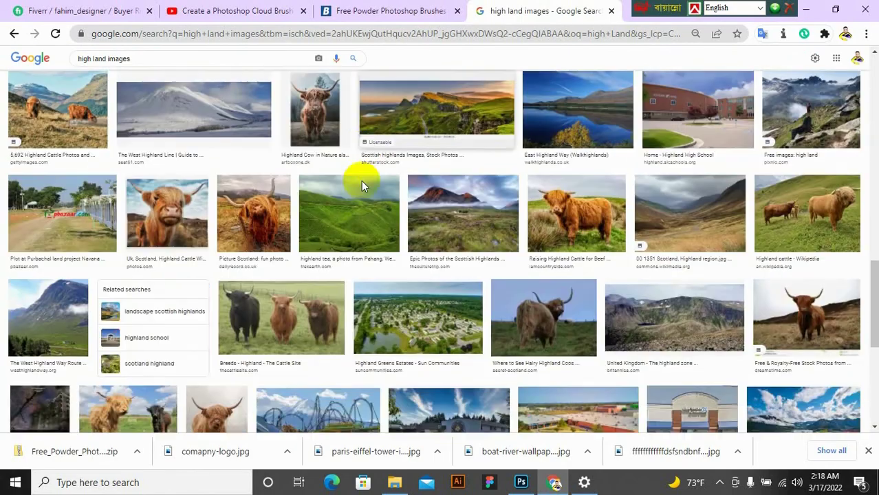
{"action": "left_click", "coordinate": [355, 198]}
{"action": "scroll", "coordinate": [282, 162], "scroll_direction": "up", "scroll_amount": 6}
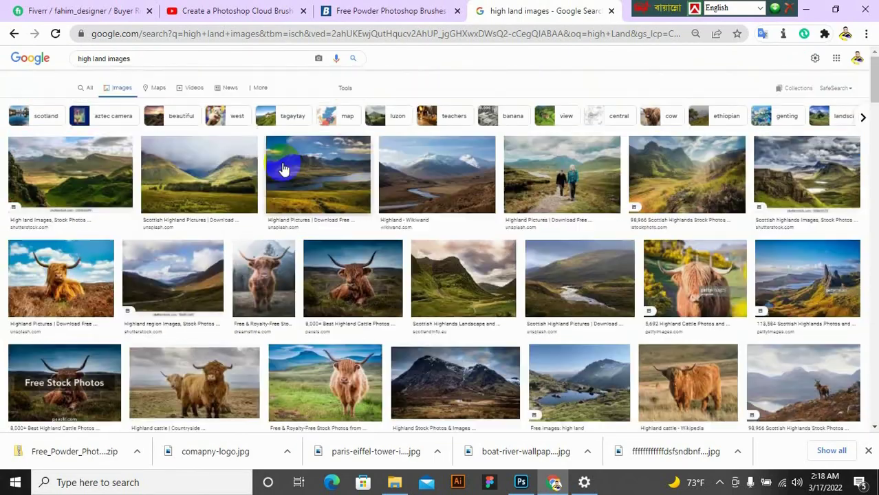
- Try the 'land transport images' suggestion, then return to the high land results
{"action": "left_click", "coordinate": [131, 65]}
{"action": "left_click_drag", "start_coordinate": [131, 65], "coordinate": [64, 68]}
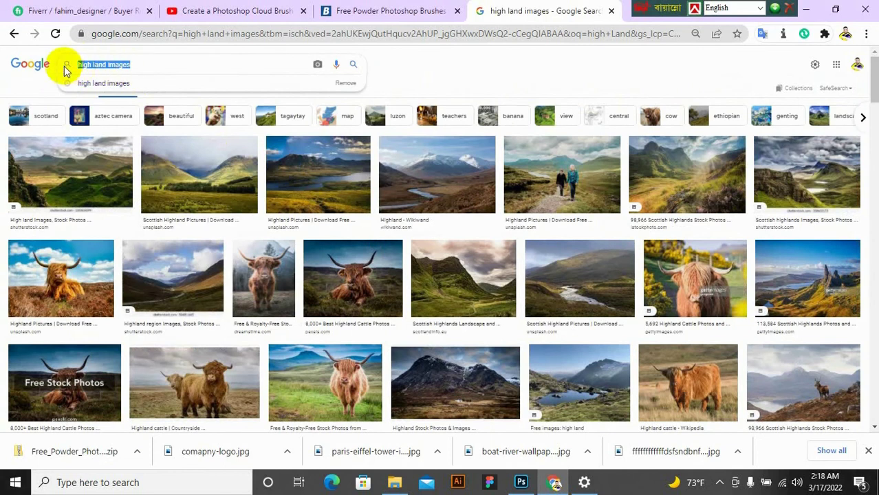
{"action": "type", "text": "land"}
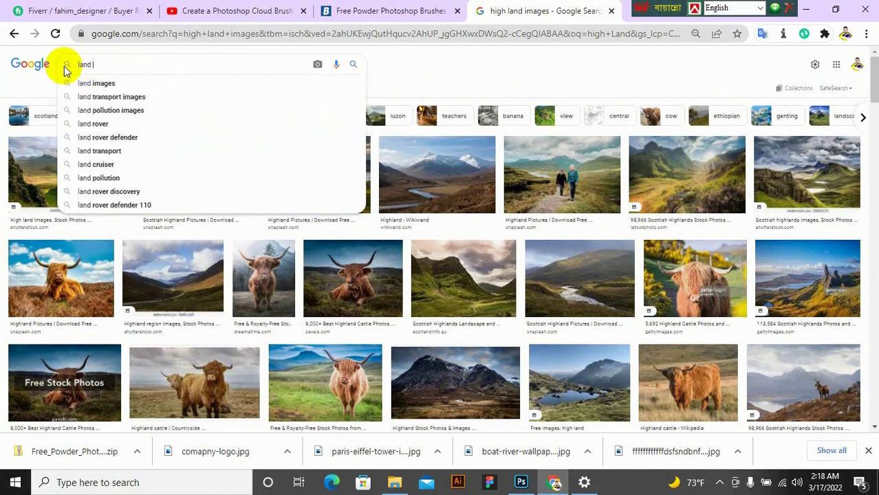
{"action": "left_click", "coordinate": [126, 97]}
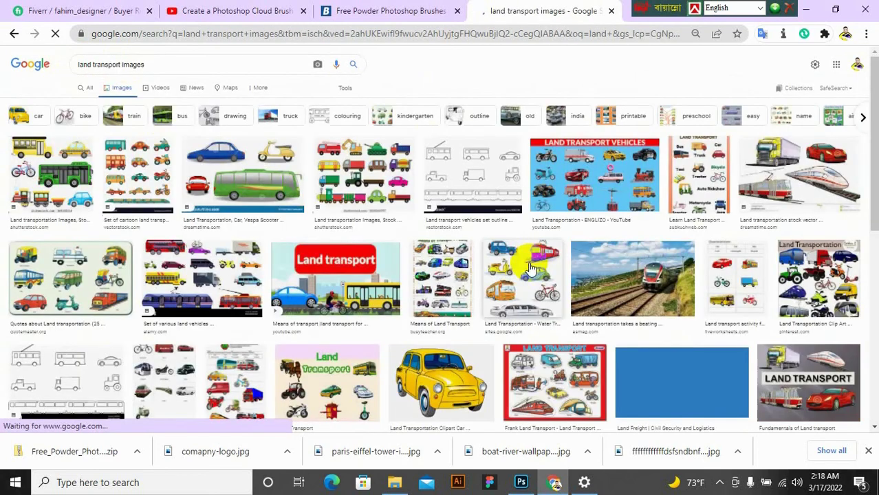
{"action": "left_click", "coordinate": [13, 33]}
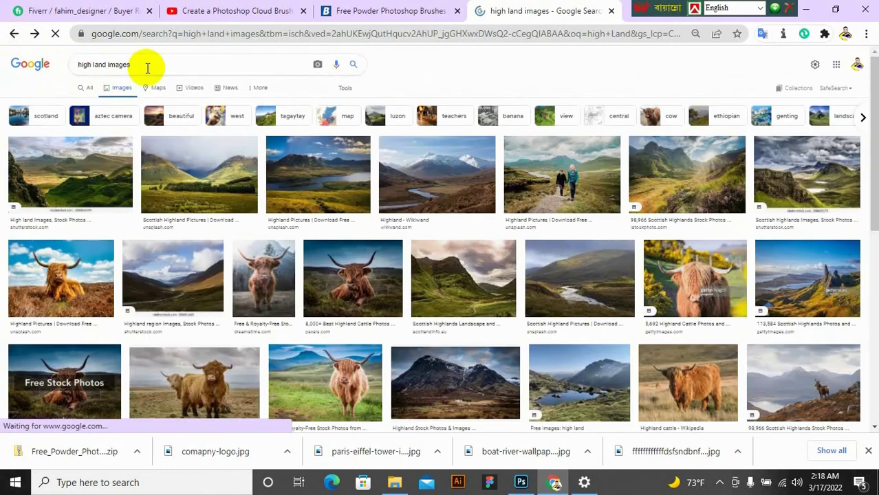
- Search images for 'hil land' and scroll the results
{"action": "left_click", "coordinate": [147, 66]}
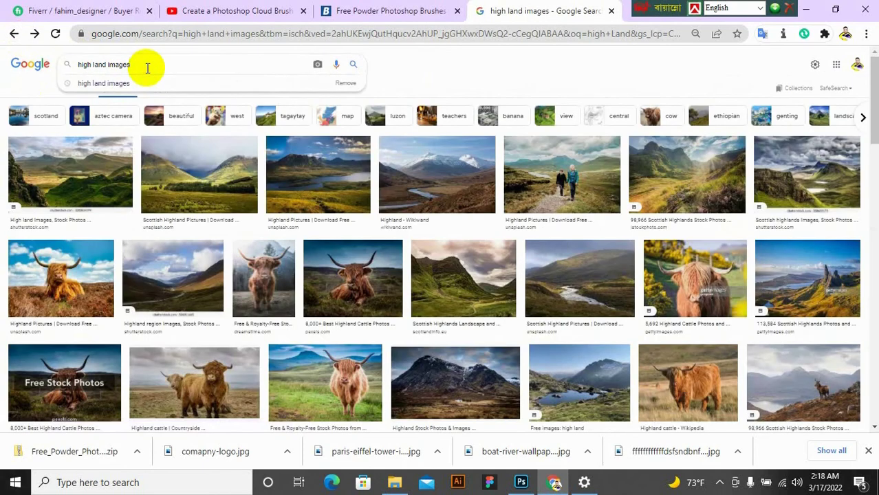
{"action": "left_click_drag", "start_coordinate": [112, 63], "coordinate": [46, 66]}
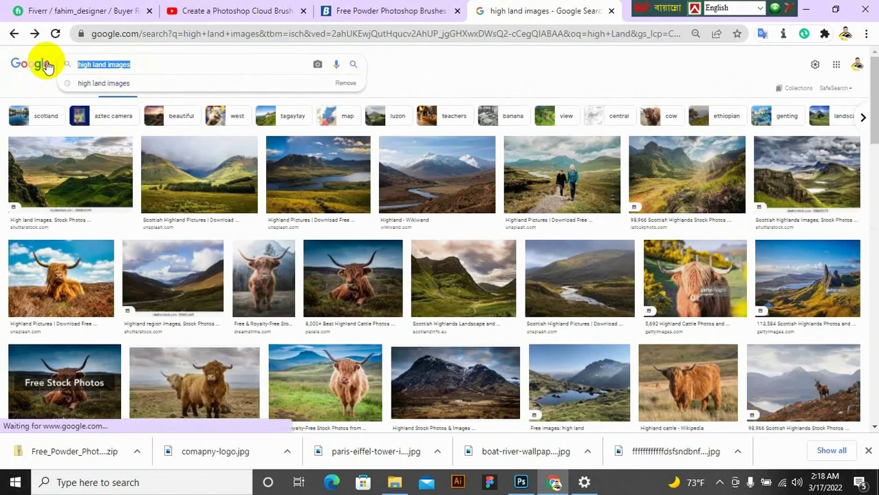
{"action": "type", "text": "hil land"}
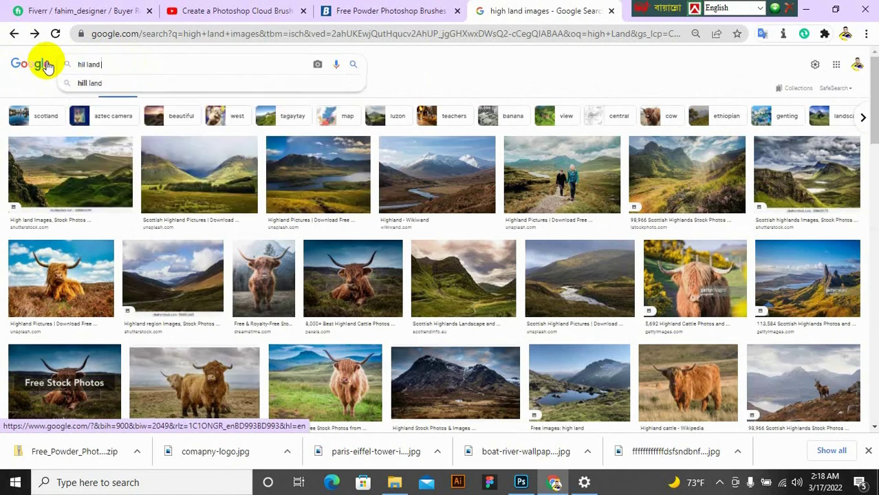
{"action": "key", "text": "Return"}
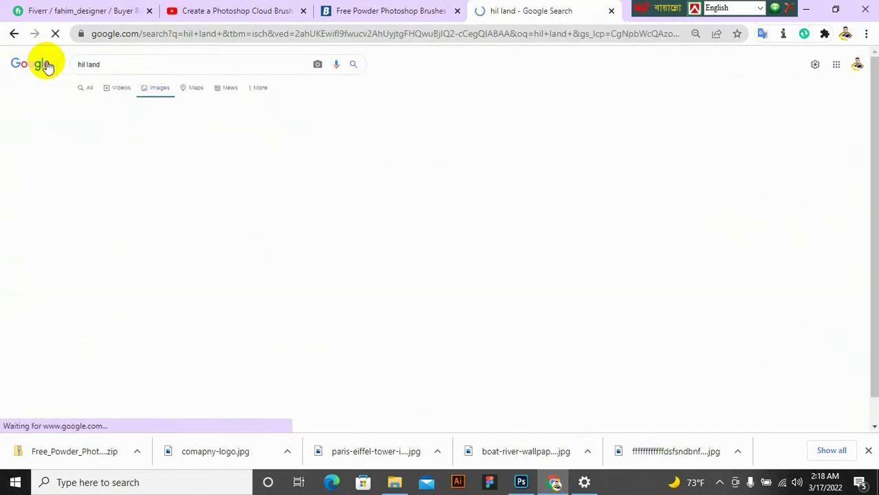
{"action": "scroll", "coordinate": [238, 161], "scroll_direction": "down", "scroll_amount": 1}
{"action": "scroll", "coordinate": [238, 162], "scroll_direction": "down", "scroll_amount": 3}
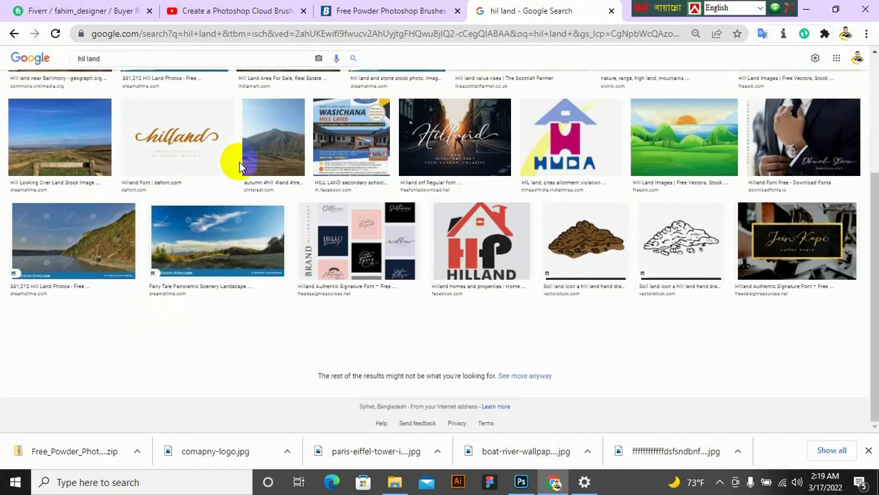
- Preview the coastal hill photo and browse its related images
{"action": "left_click", "coordinate": [102, 249]}
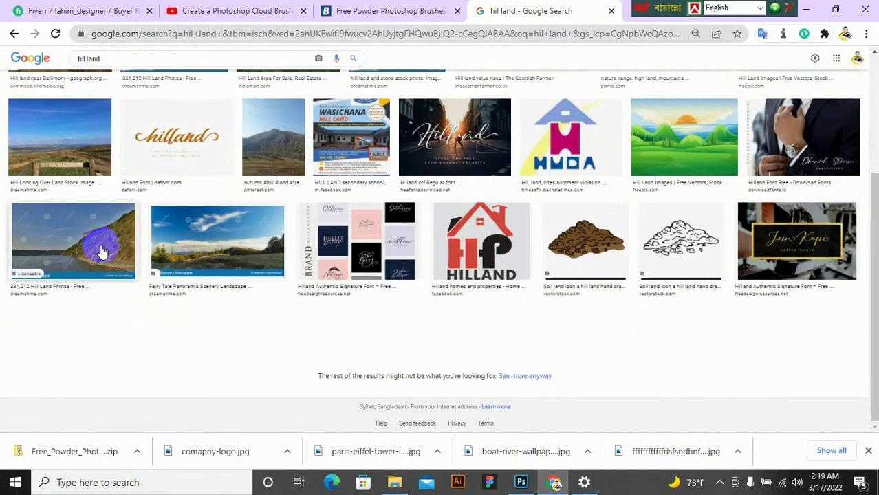
{"action": "scroll", "coordinate": [712, 324], "scroll_direction": "down", "scroll_amount": 5}
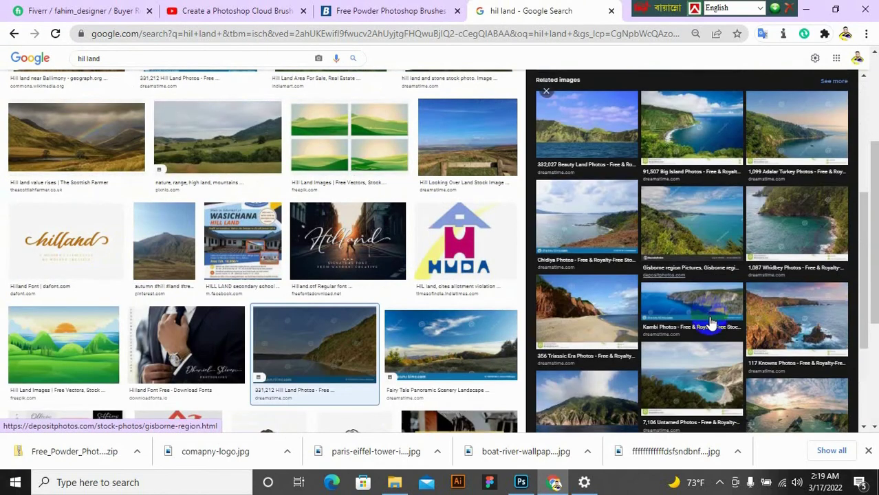
{"action": "scroll", "coordinate": [324, 291], "scroll_direction": "down", "scroll_amount": 3}
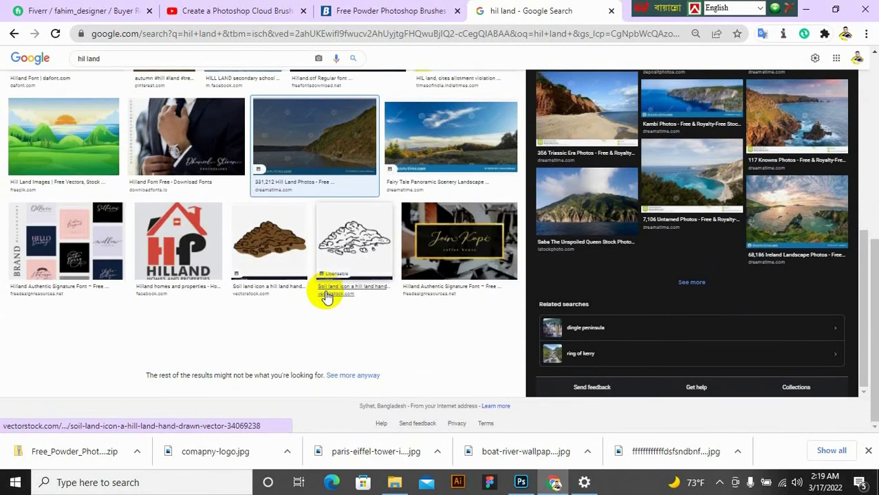
{"action": "scroll", "coordinate": [317, 276], "scroll_direction": "up", "scroll_amount": 6}
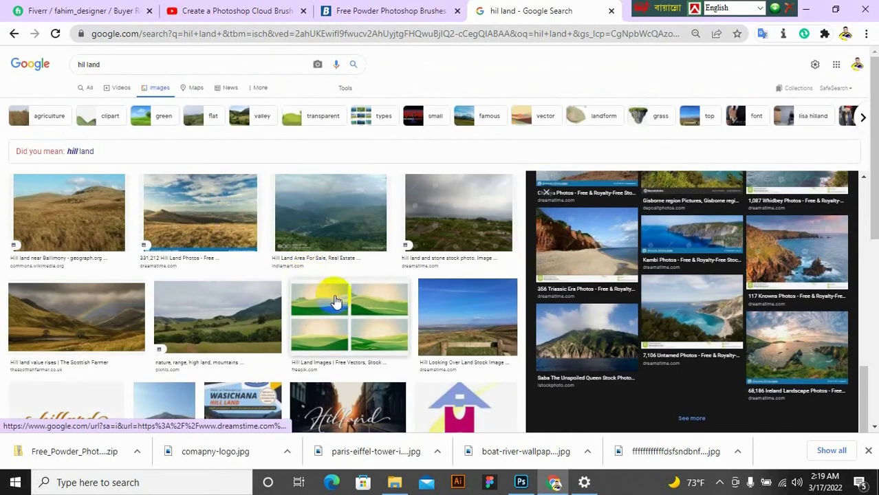
{"action": "left_click", "coordinate": [720, 484]}
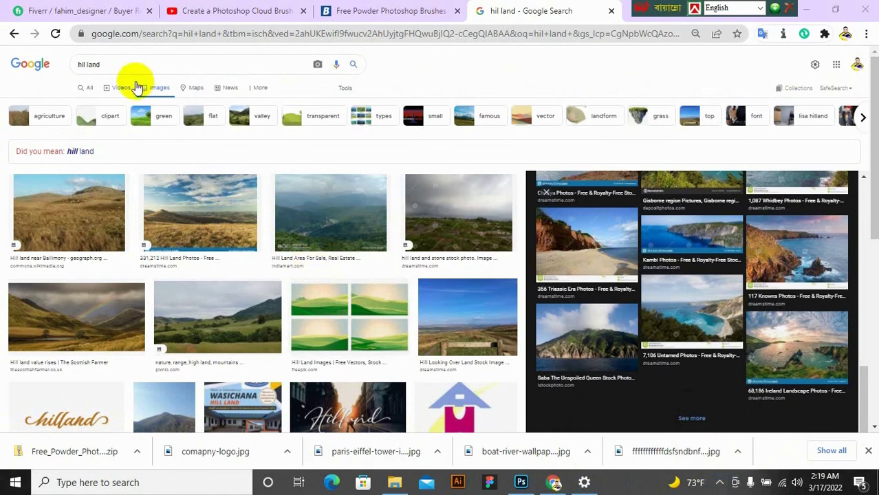
- Search for 'sponce design land', then go back through the earlier searches
{"action": "left_click_drag", "start_coordinate": [124, 64], "coordinate": [23, 68]}
{"action": "type", "text": "sponce "}
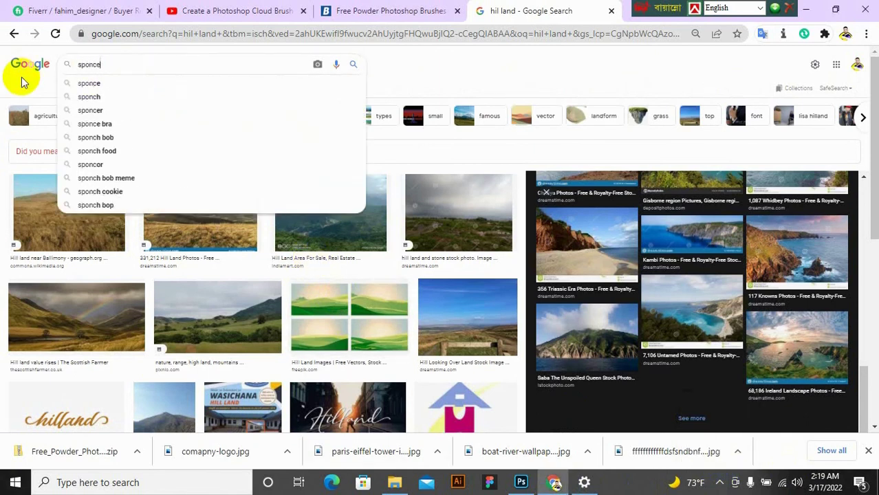
{"action": "type", "text": "design land"}
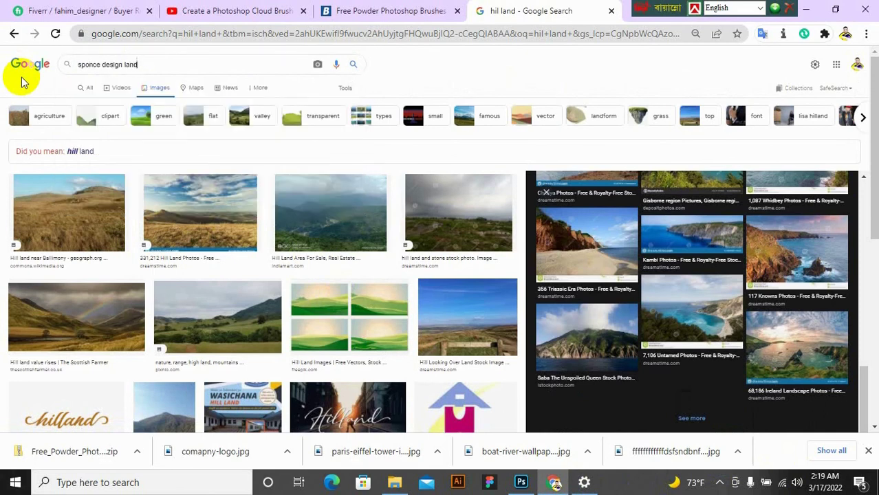
{"action": "key", "text": "Return"}
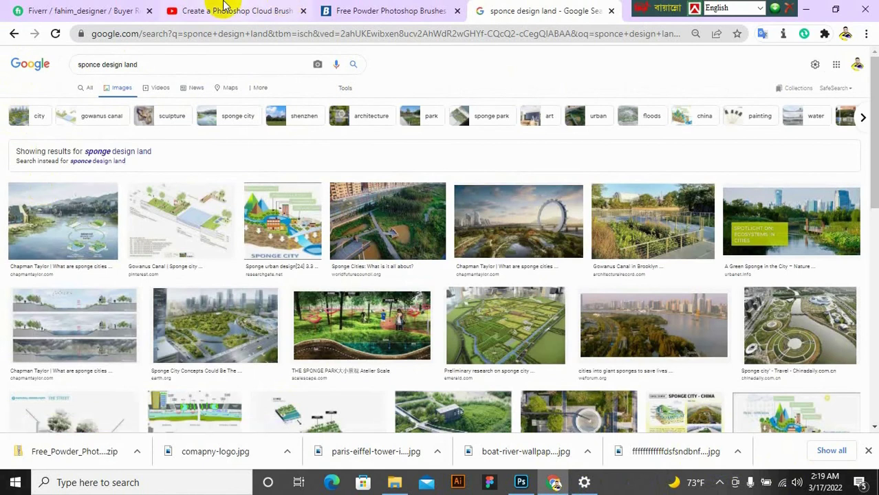
{"action": "left_click", "coordinate": [14, 33]}
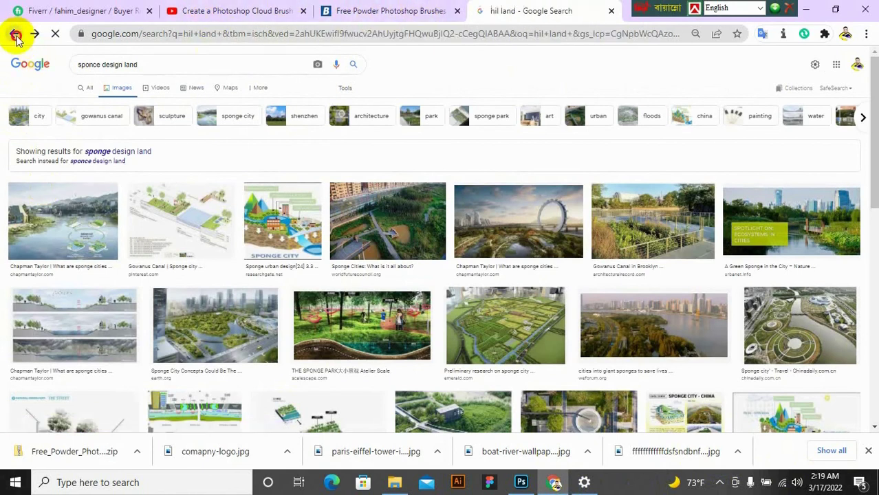
{"action": "left_click", "coordinate": [14, 34]}
- Return to the land project image results and scroll through the grid
{"action": "left_click", "coordinate": [14, 34]}
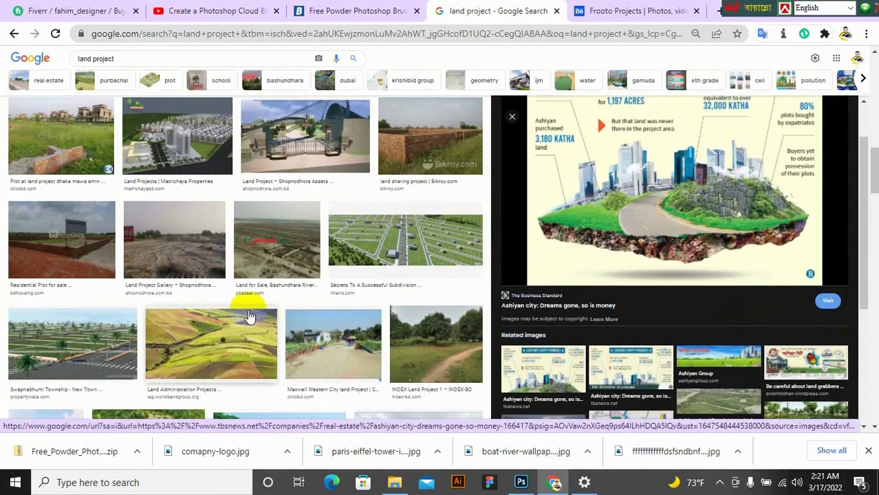
{"action": "scroll", "coordinate": [250, 316], "scroll_direction": "down", "scroll_amount": 5}
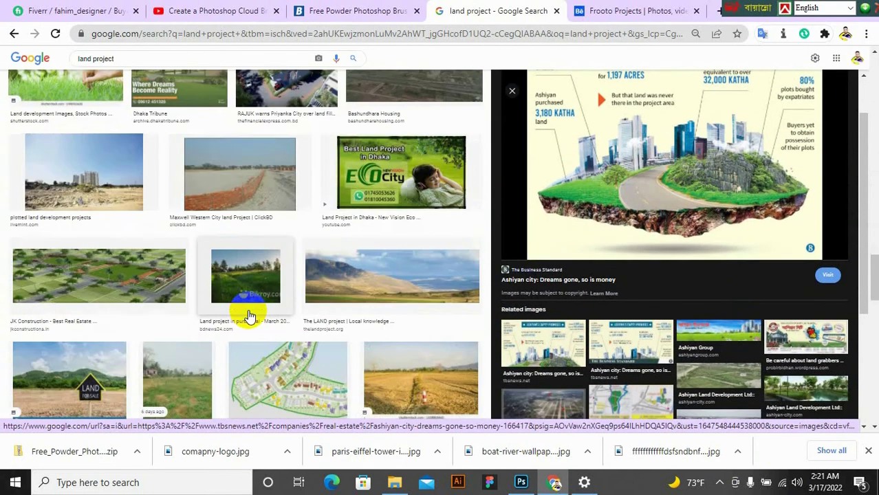
{"action": "scroll", "coordinate": [250, 317], "scroll_direction": "down", "scroll_amount": 10}
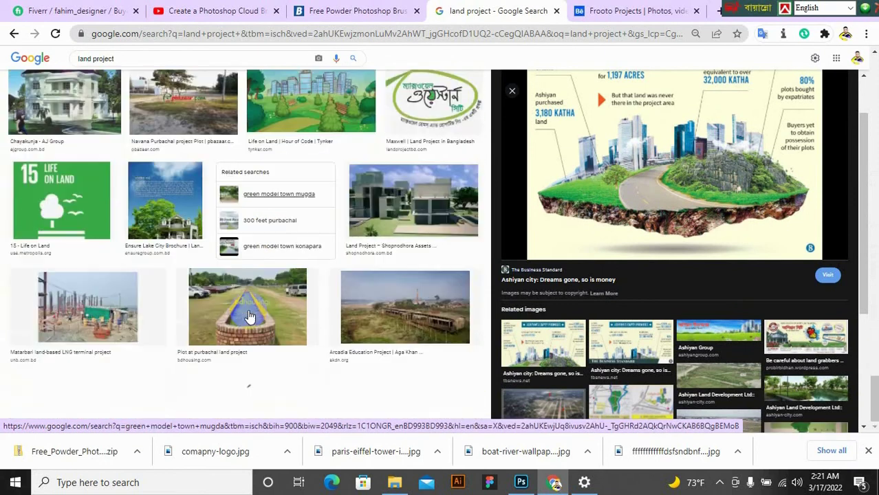
{"action": "scroll", "coordinate": [249, 316], "scroll_direction": "down", "scroll_amount": 10}
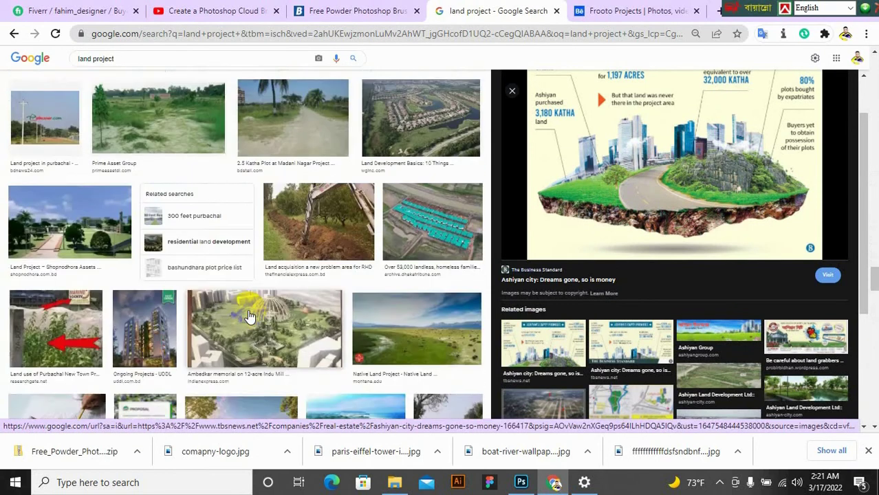
{"action": "scroll", "coordinate": [250, 316], "scroll_direction": "down", "scroll_amount": 10}
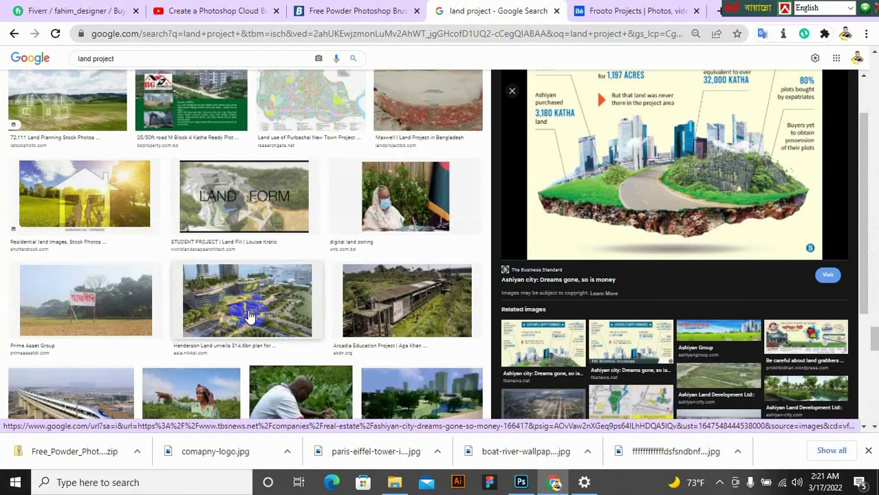
{"action": "scroll", "coordinate": [250, 317], "scroll_direction": "down", "scroll_amount": 5}
{"action": "scroll", "coordinate": [250, 317], "scroll_direction": "up", "scroll_amount": 5}
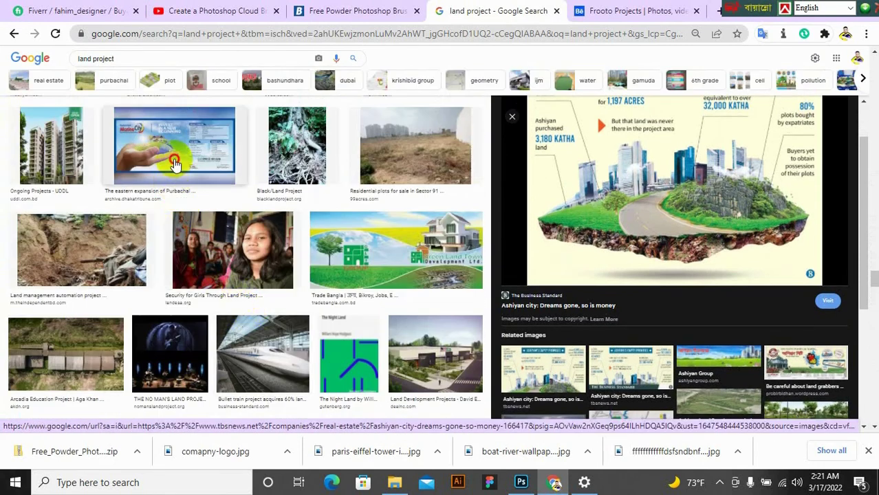
- Preview the Purbachal, Make Your Investment Count, and Plots for Sale in Islamabad images
{"action": "left_click", "coordinate": [175, 163]}
{"action": "scroll", "coordinate": [632, 261], "scroll_direction": "down", "scroll_amount": 3}
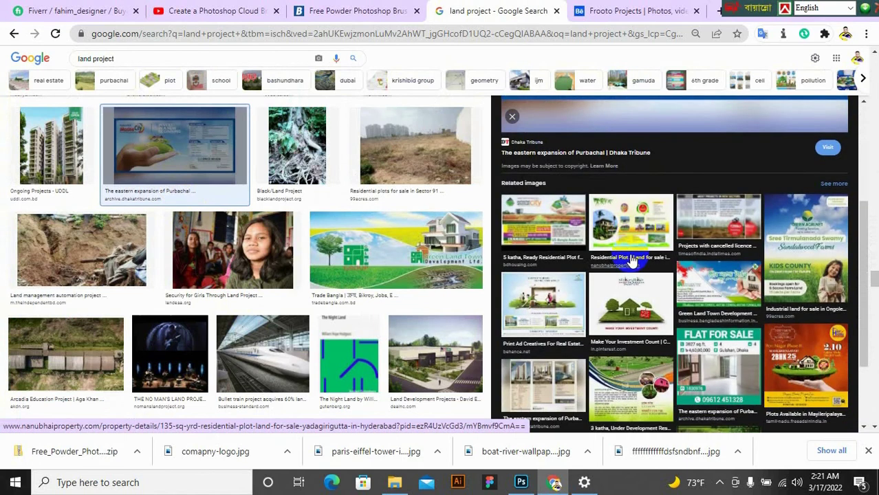
{"action": "scroll", "coordinate": [622, 262], "scroll_direction": "down", "scroll_amount": 1}
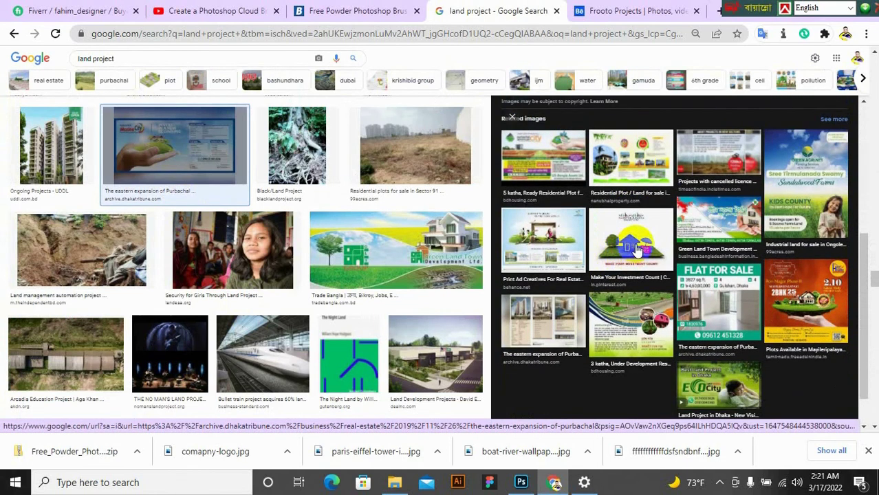
{"action": "left_click", "coordinate": [637, 249]}
{"action": "scroll", "coordinate": [636, 251], "scroll_direction": "down", "scroll_amount": 5}
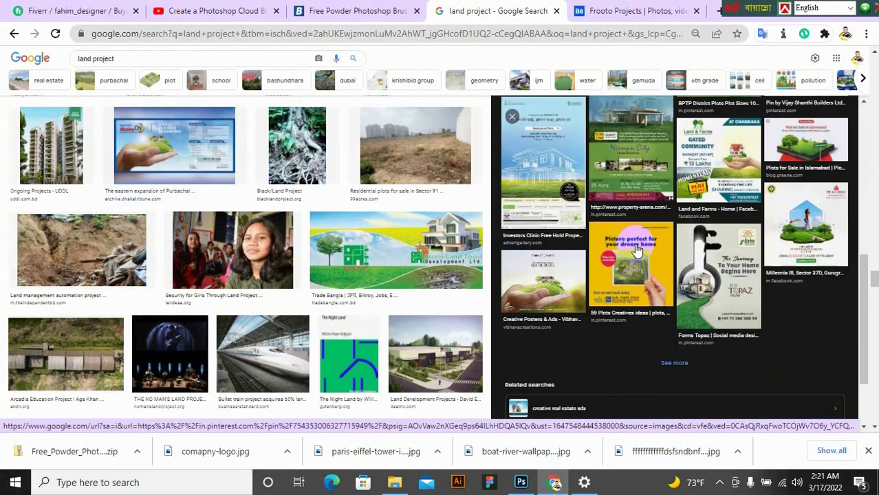
{"action": "scroll", "coordinate": [636, 249], "scroll_direction": "up", "scroll_amount": 1}
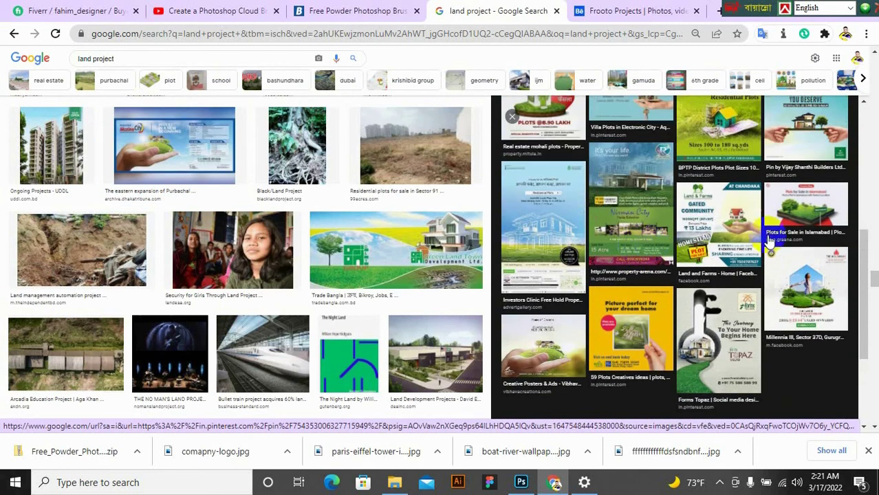
{"action": "left_click", "coordinate": [829, 217]}
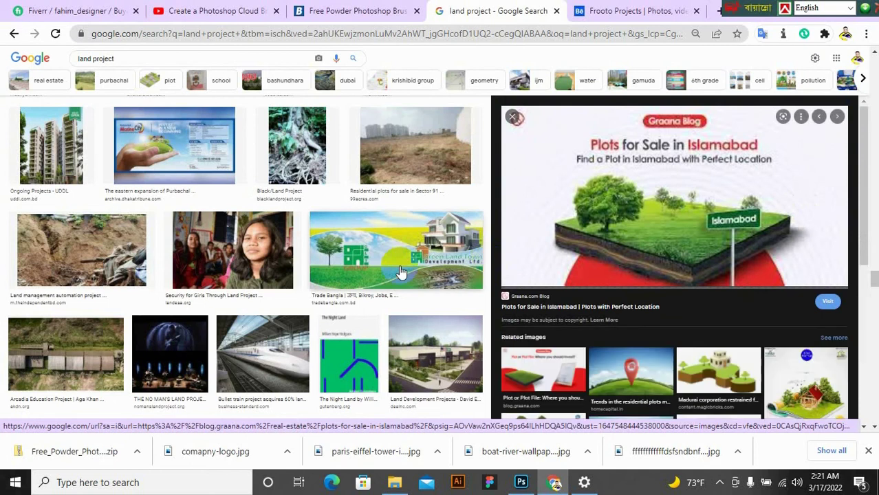
{"action": "scroll", "coordinate": [563, 294], "scroll_direction": "down", "scroll_amount": 2}
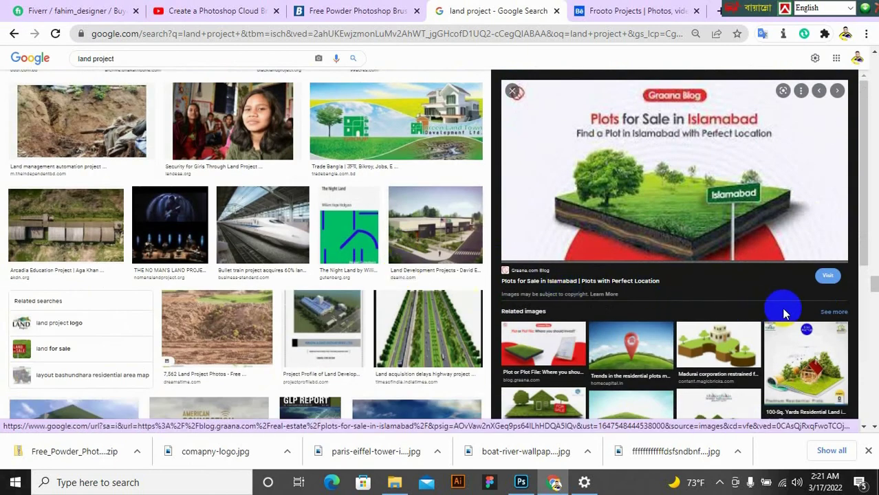
{"action": "scroll", "coordinate": [783, 311], "scroll_direction": "down", "scroll_amount": 4}
- Preview the square grass plot, the round green land, then the floating piece-of-land image
{"action": "left_click", "coordinate": [631, 176]}
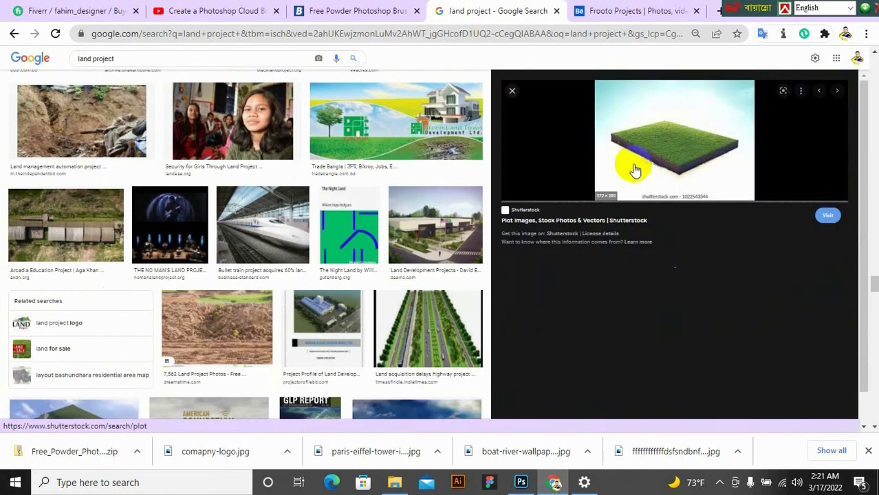
{"action": "scroll", "coordinate": [636, 199], "scroll_direction": "down", "scroll_amount": 2}
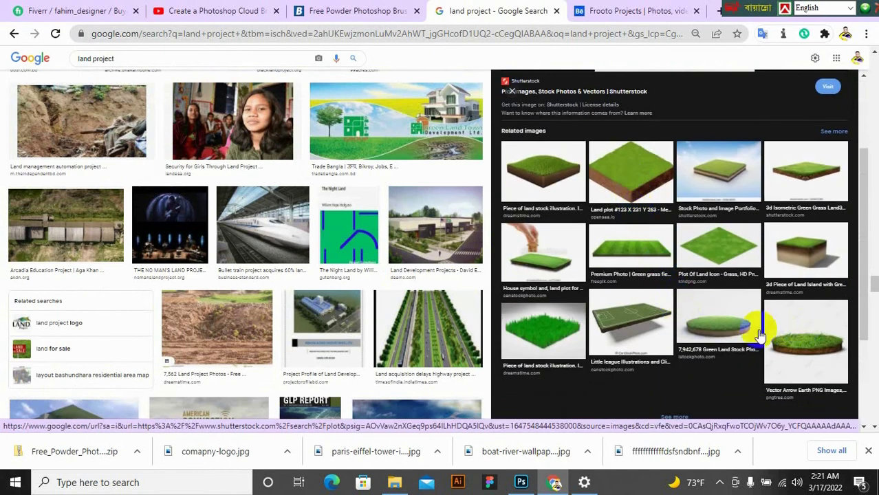
{"action": "left_click", "coordinate": [702, 326]}
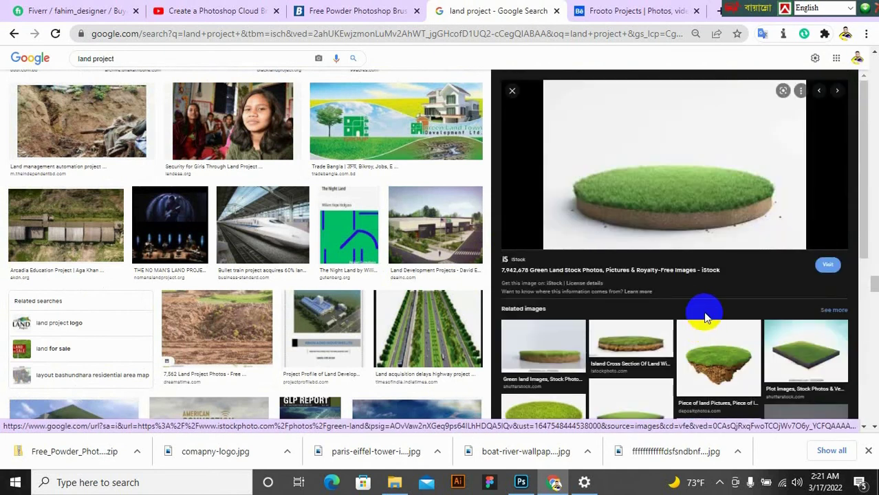
{"action": "left_click", "coordinate": [726, 350]}
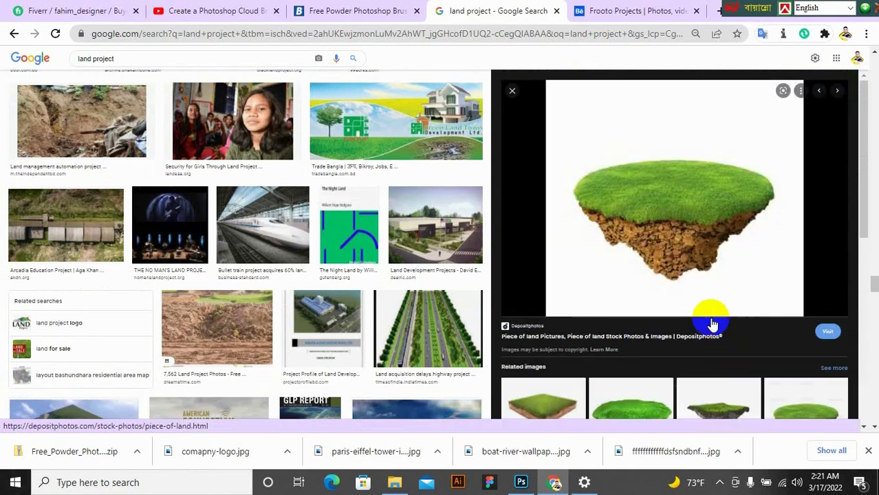
- Browse the related floating-island images below the Depositphotos preview
{"action": "scroll", "coordinate": [711, 327], "scroll_direction": "down", "scroll_amount": 2}
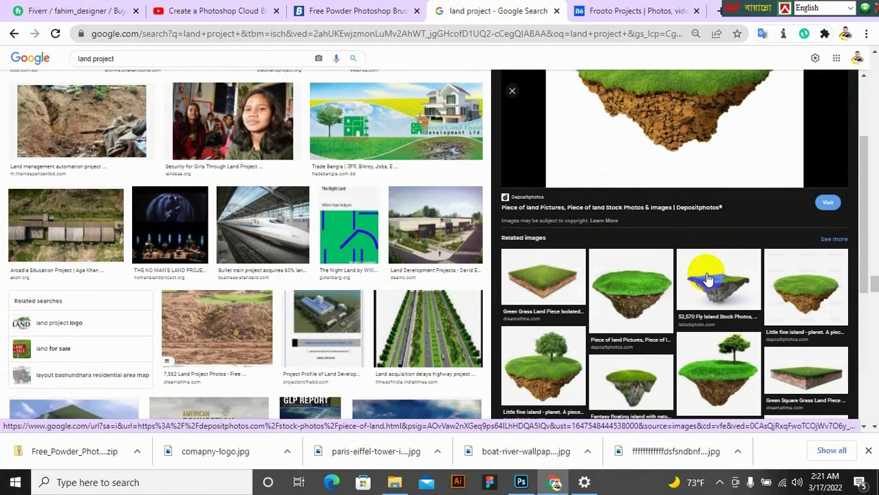
{"action": "scroll", "coordinate": [708, 279], "scroll_direction": "down", "scroll_amount": 1}
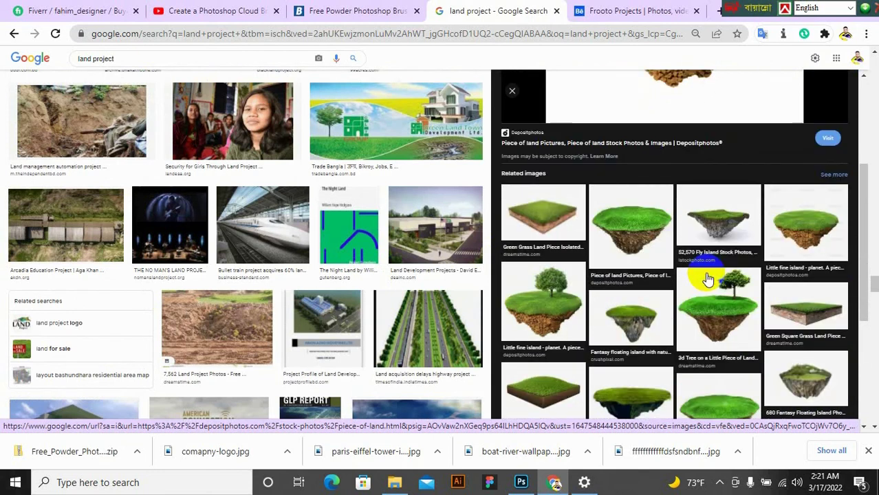
{"action": "scroll", "coordinate": [708, 279], "scroll_direction": "down", "scroll_amount": 2}
{"action": "scroll", "coordinate": [709, 279], "scroll_direction": "up", "scroll_amount": 4}
{"action": "scroll", "coordinate": [709, 279], "scroll_direction": "down", "scroll_amount": 1}
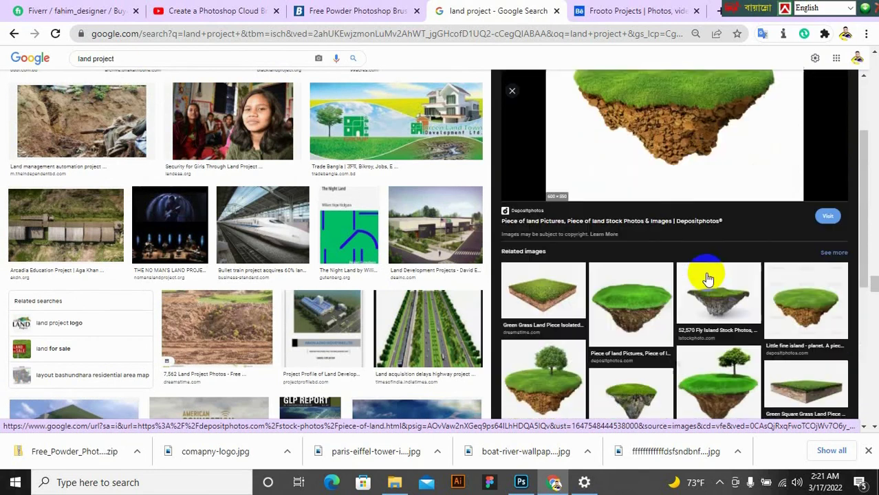
{"action": "scroll", "coordinate": [709, 278], "scroll_direction": "down", "scroll_amount": 1}
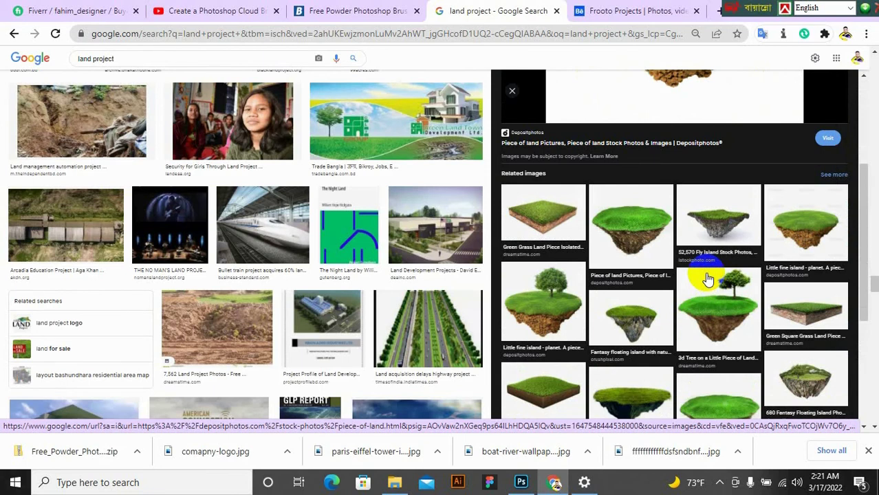
{"action": "scroll", "coordinate": [708, 279], "scroll_direction": "up", "scroll_amount": 3}
{"action": "scroll", "coordinate": [709, 279], "scroll_direction": "down", "scroll_amount": 3}
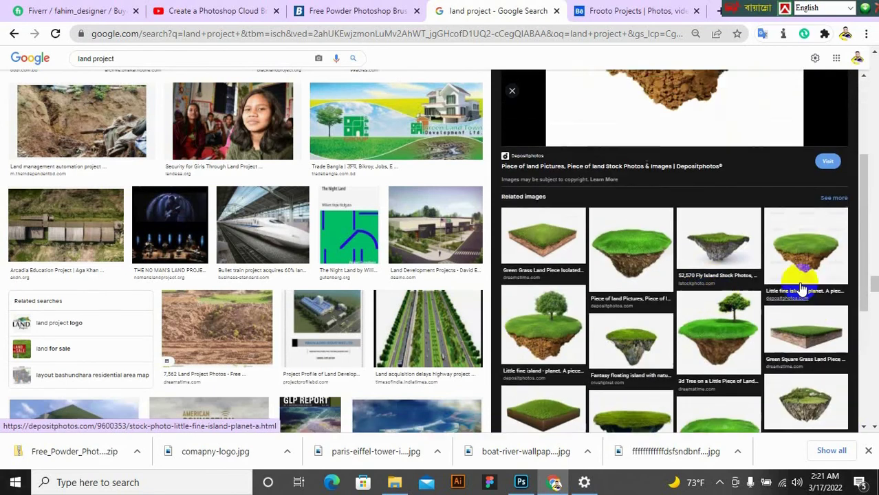
{"action": "scroll", "coordinate": [798, 289], "scroll_direction": "up", "scroll_amount": 3}
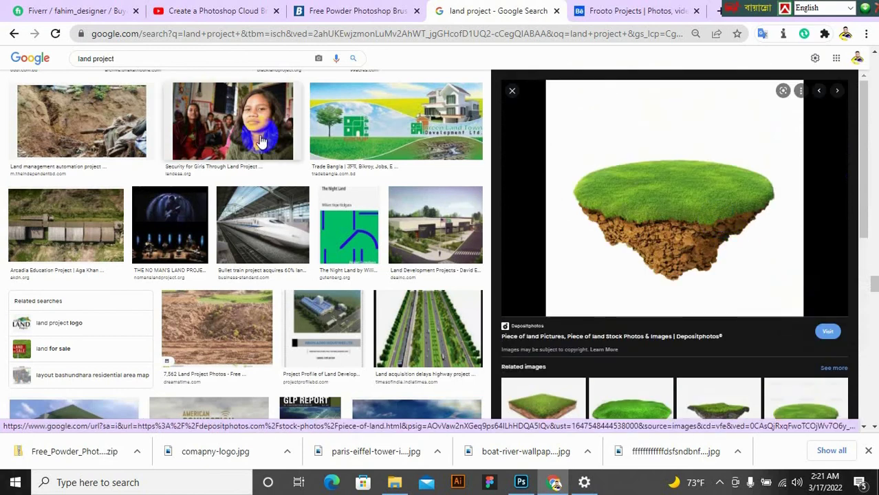
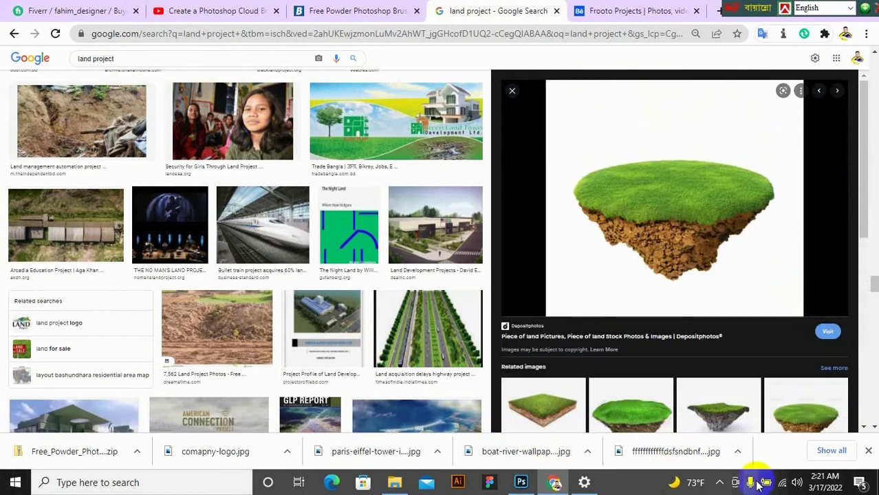
- Copy the floating grass island image from the Chrome preview and return to Photoshop
{"action": "left_click", "coordinate": [721, 483]}
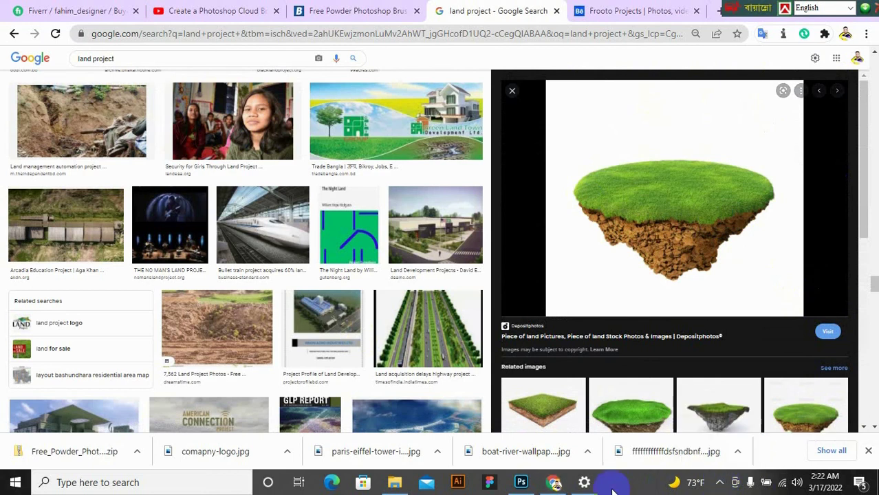
{"action": "right_click", "coordinate": [651, 203]}
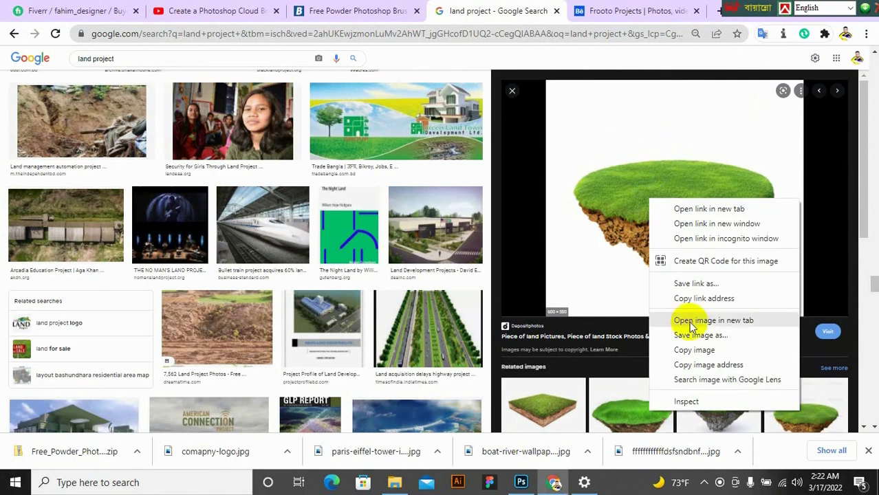
{"action": "left_click", "coordinate": [699, 351]}
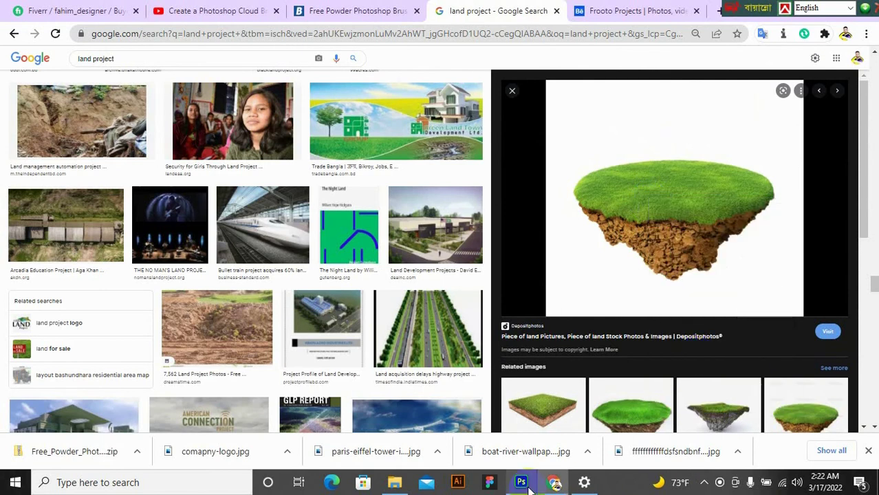
{"action": "left_click", "coordinate": [527, 485]}
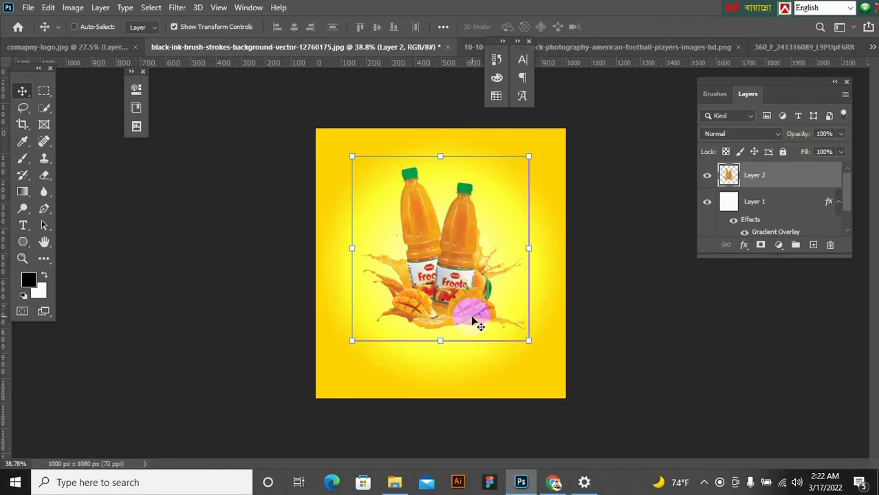
- Paste the island as a new layer, hide the bottles, and magic-erase its white background
{"action": "key", "text": "ctrl+v"}
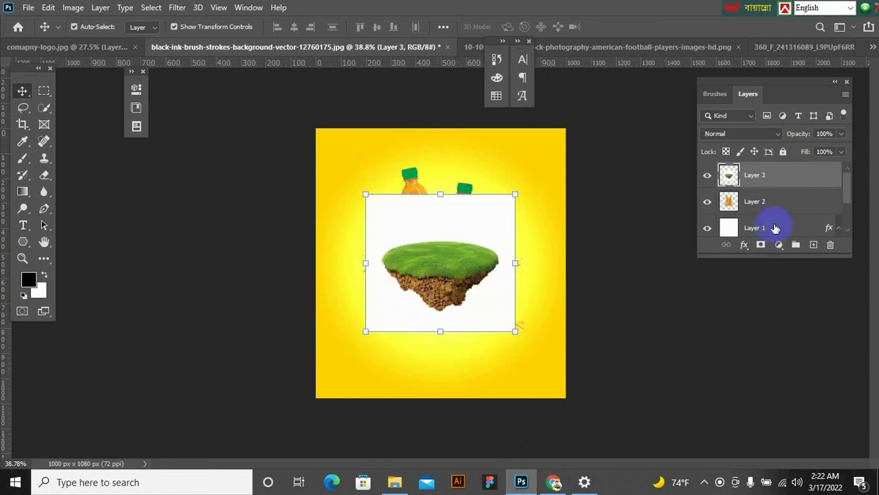
{"action": "left_click_drag", "start_coordinate": [763, 185], "coordinate": [763, 176]}
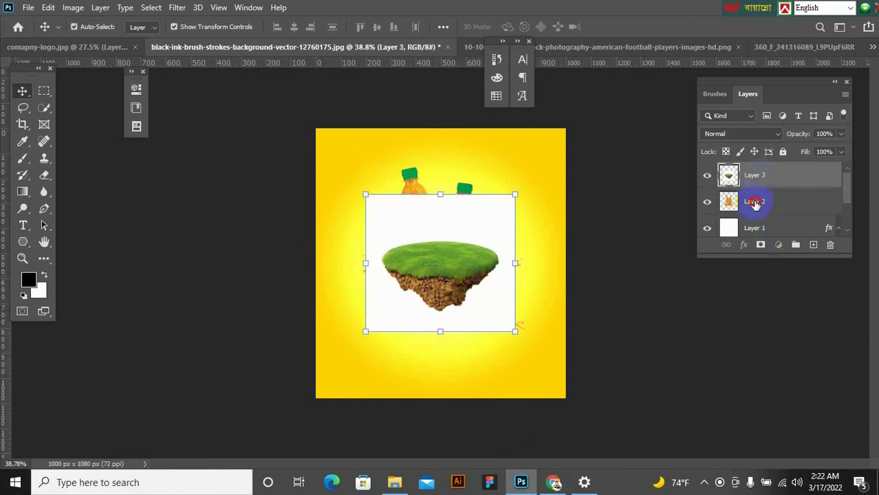
{"action": "left_click", "coordinate": [707, 202]}
{"action": "left_click_drag", "start_coordinate": [497, 255], "coordinate": [462, 236]}
{"action": "scroll", "coordinate": [530, 261], "scroll_direction": "up", "scroll_amount": 3}
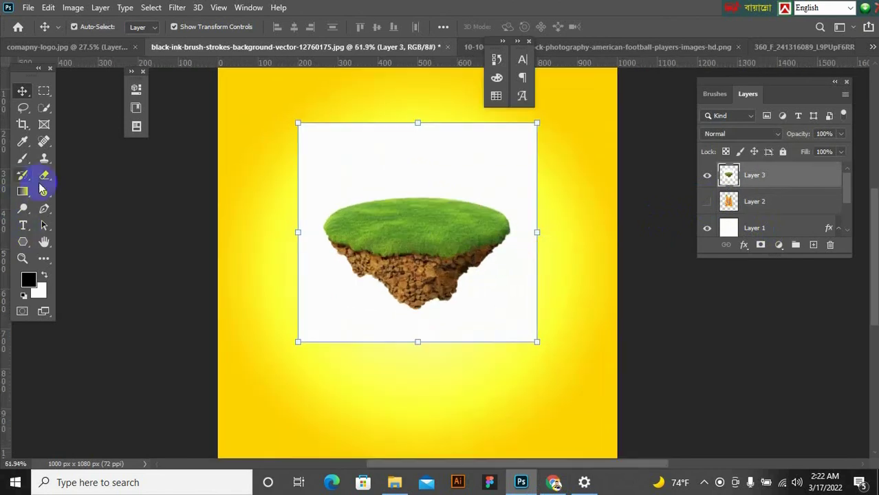
{"action": "right_click", "coordinate": [44, 176]}
{"action": "left_click", "coordinate": [88, 199]}
{"action": "left_click", "coordinate": [424, 165]}
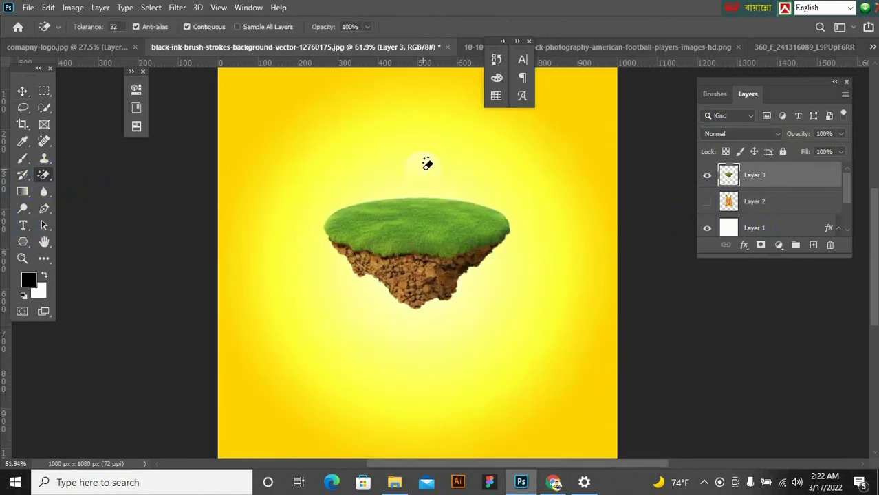
- Enlarge the island to about 143% and centre it on the poster
{"action": "left_click", "coordinate": [22, 92]}
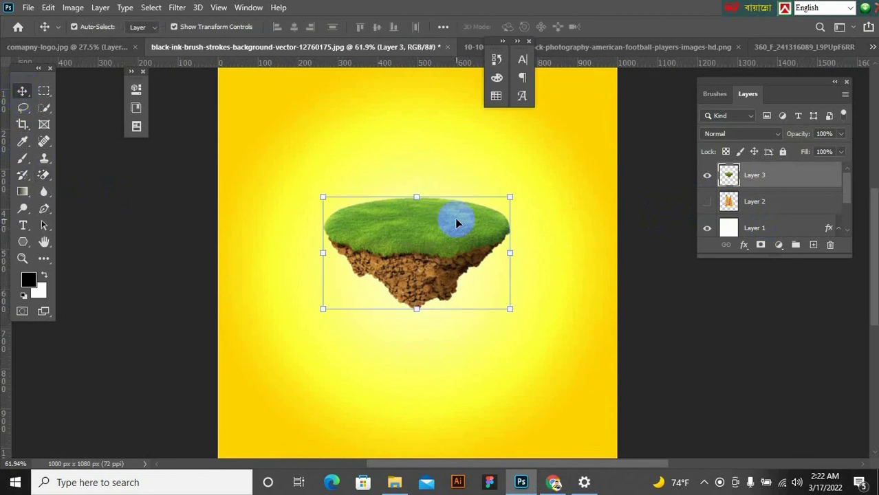
{"action": "left_click_drag", "start_coordinate": [526, 187], "coordinate": [550, 172]}
{"action": "left_click_drag", "start_coordinate": [495, 220], "coordinate": [488, 242]}
{"action": "key", "text": "Return"}
{"action": "scroll", "coordinate": [447, 232], "scroll_direction": "down", "scroll_amount": 2}
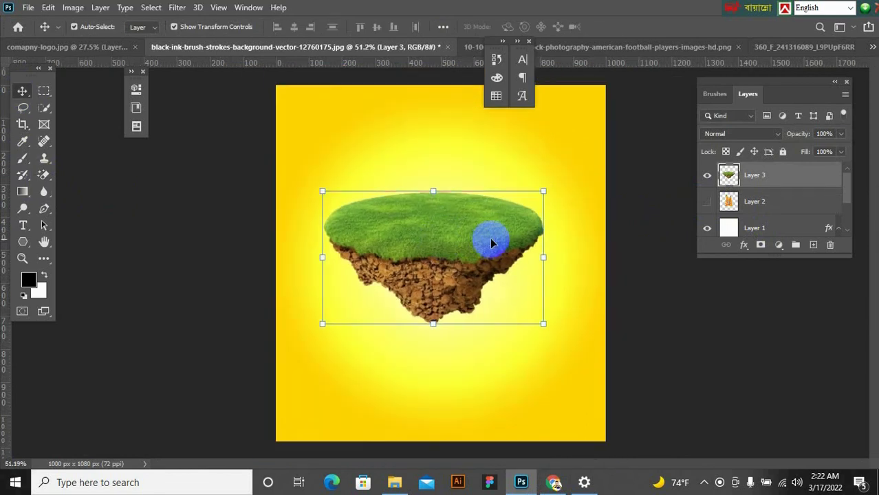
- Apply Brightness/Contrast to the island with brightness -6 and contrast 27
{"action": "left_click", "coordinate": [72, 8]}
{"action": "mouse_move", "coordinate": [96, 40]}
{"action": "left_click", "coordinate": [265, 40]}
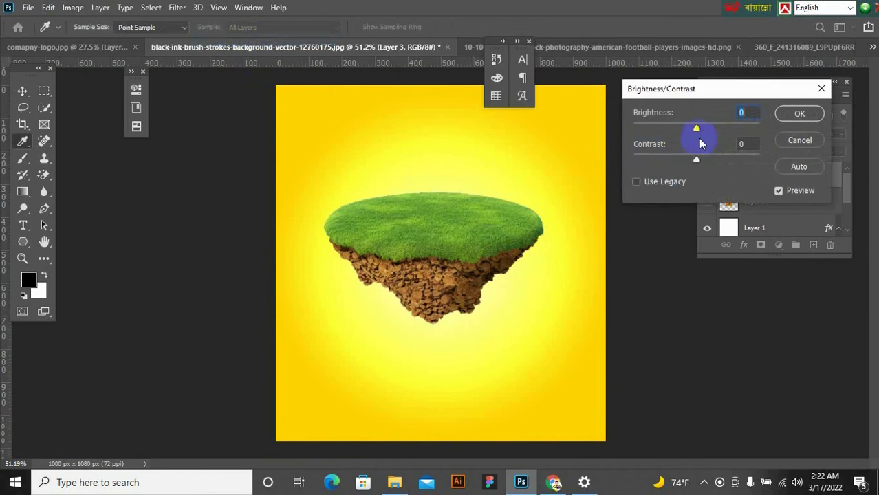
{"action": "mouse_move", "coordinate": [698, 131]}
{"action": "left_mouse_down"}
{"action": "mouse_move", "coordinate": [712, 130]}
{"action": "mouse_move", "coordinate": [695, 130]}
{"action": "left_mouse_up"}
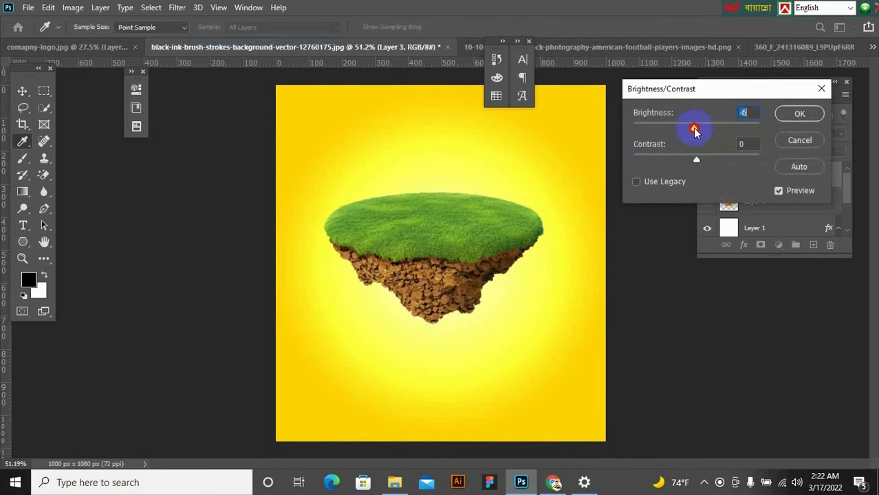
{"action": "left_click_drag", "start_coordinate": [736, 165], "coordinate": [700, 171]}
{"action": "key", "text": "v"}
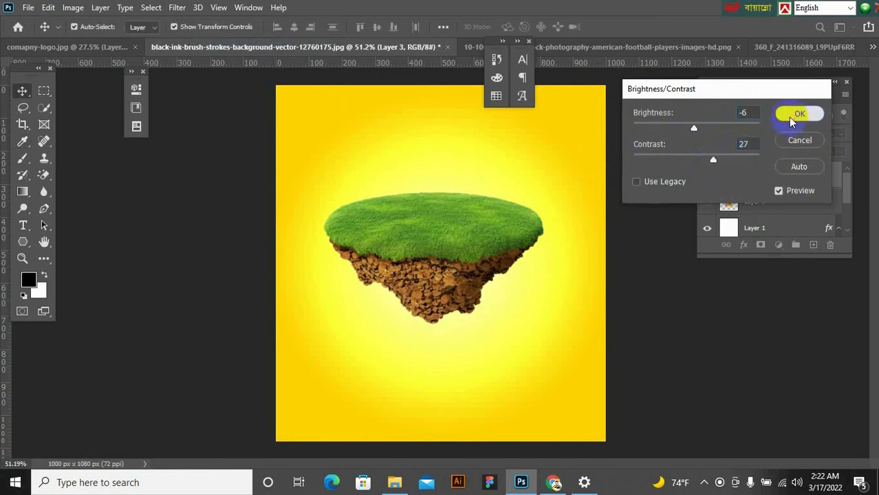
{"action": "left_click", "coordinate": [800, 114]}
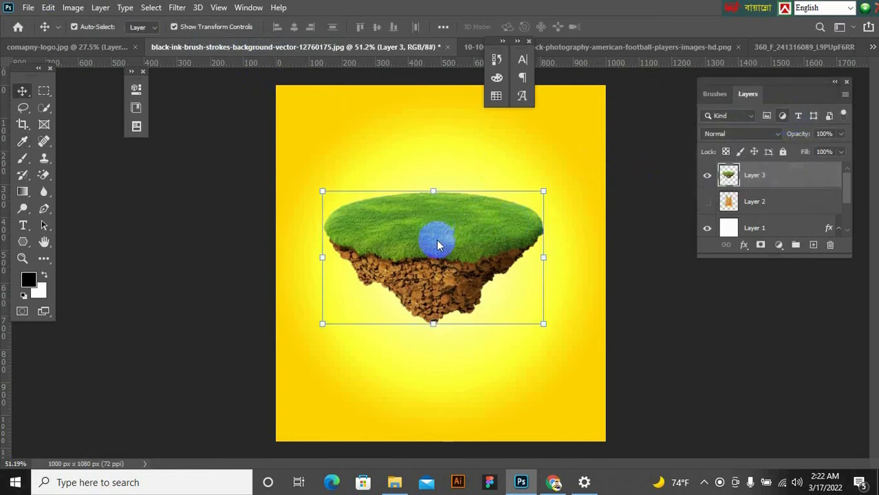
{"action": "right_click", "coordinate": [22, 160]}
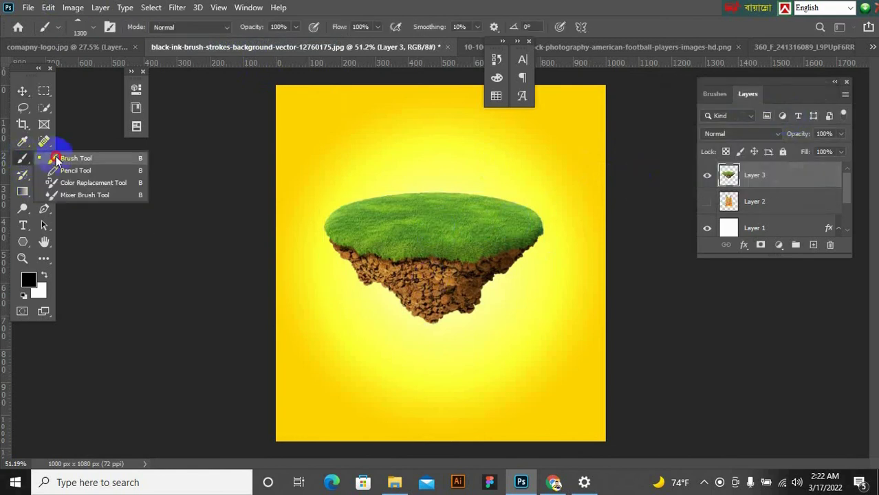
- Set up the Brush Tool with 39% opacity and 37% flow
{"action": "left_click", "coordinate": [61, 154]}
{"action": "left_click", "coordinate": [332, 108]}
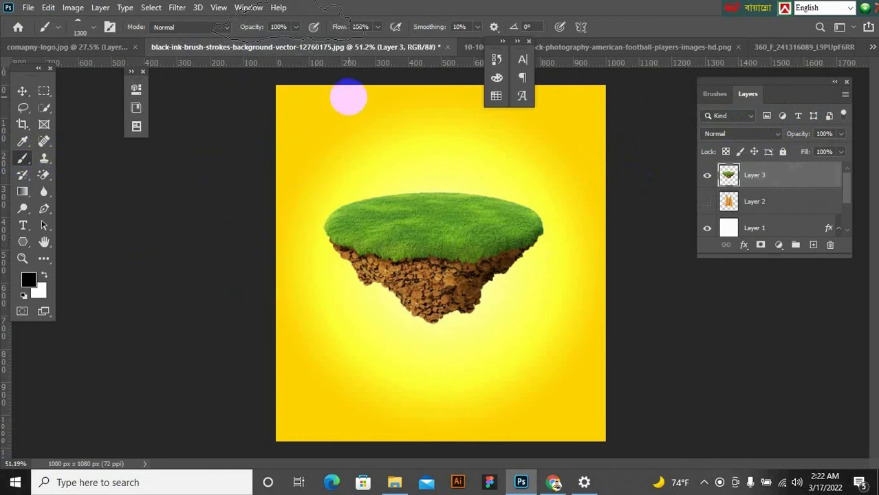
{"action": "left_click", "coordinate": [95, 27]}
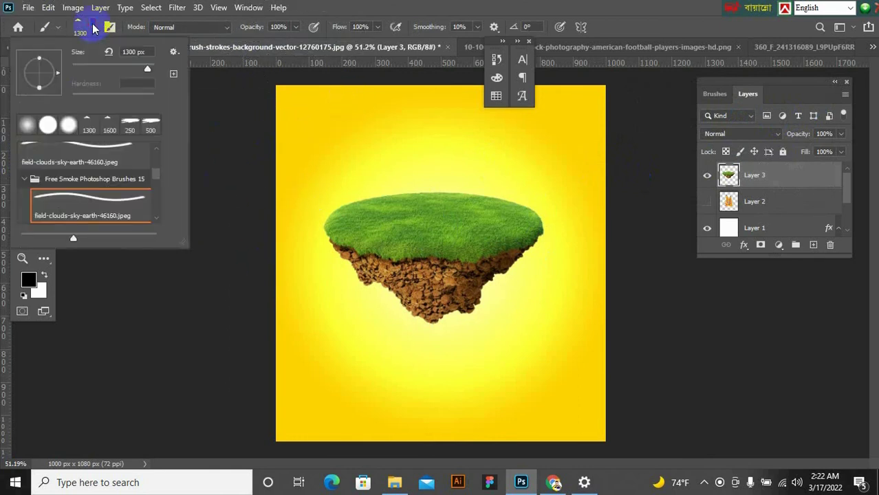
{"action": "double_click", "coordinate": [28, 127]}
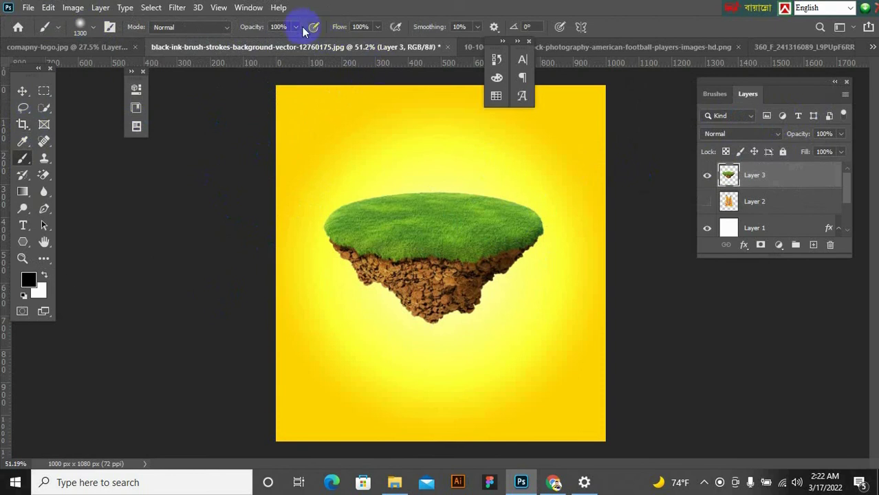
{"action": "left_click_drag", "start_coordinate": [296, 44], "coordinate": [268, 46]}
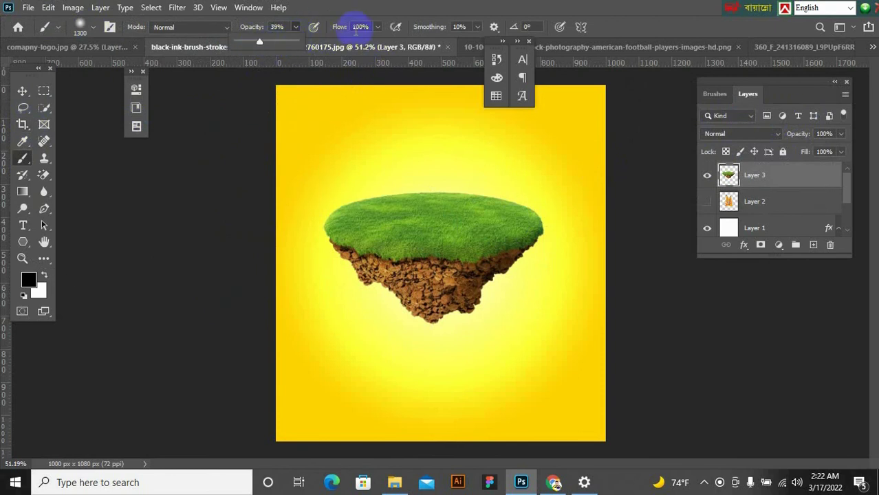
{"action": "left_click_drag", "start_coordinate": [344, 48], "coordinate": [340, 49]}
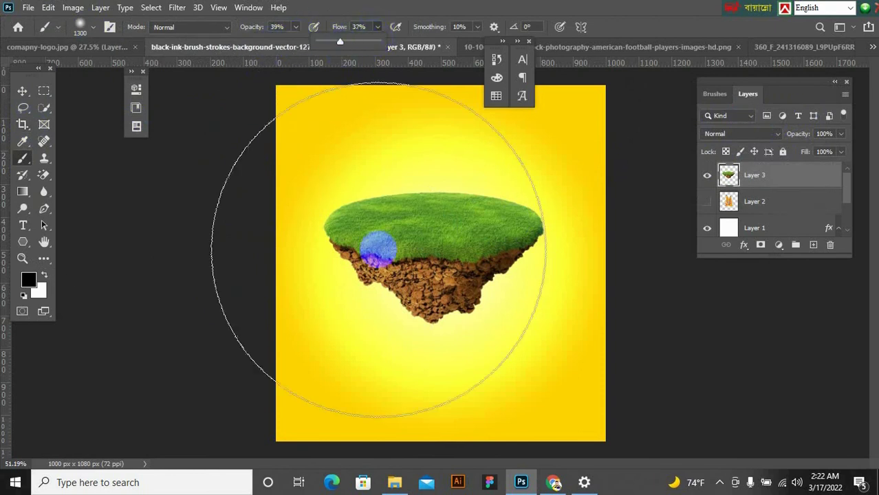
- Paint soft dark shading along the island's soil and grass edges with a size-100 brush
{"action": "left_click", "coordinate": [399, 279]}
{"action": "key", "text": "bracketleft"}
{"action": "key", "text": "bracketleft"}
{"action": "key", "text": "bracketleft"}
{"action": "key", "text": "bracketleft"}
{"action": "key", "text": "bracketleft"}
{"action": "key", "text": "bracketleft"}
{"action": "key", "text": "ctrl+z"}
{"action": "key", "text": "bracketleft"}
{"action": "key", "text": "bracketleft"}
{"action": "key", "text": "bracketleft"}
{"action": "key", "text": "bracketleft"}
{"action": "key", "text": "bracketleft"}
{"action": "key", "text": "bracketleft"}
{"action": "left_click", "coordinate": [371, 248]}
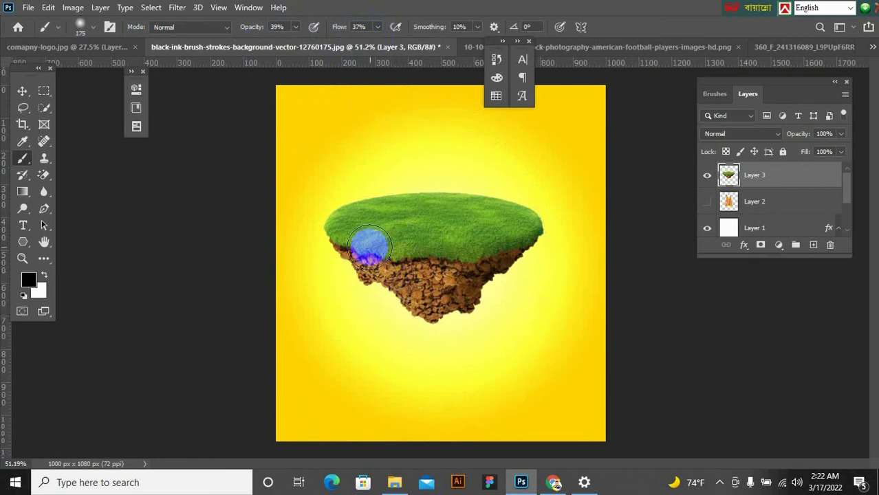
{"action": "key", "text": "bracketleft"}
{"action": "left_click", "coordinate": [449, 270]}
{"action": "mouse_move", "coordinate": [449, 270]}
{"action": "left_mouse_down"}
{"action": "mouse_move", "coordinate": [496, 262]}
{"action": "mouse_move", "coordinate": [530, 241]}
{"action": "mouse_move", "coordinate": [493, 274]}
{"action": "mouse_move", "coordinate": [470, 279]}
{"action": "mouse_move", "coordinate": [467, 301]}
{"action": "mouse_move", "coordinate": [427, 308]}
{"action": "mouse_move", "coordinate": [424, 296]}
{"action": "mouse_move", "coordinate": [389, 277]}
{"action": "left_mouse_up"}
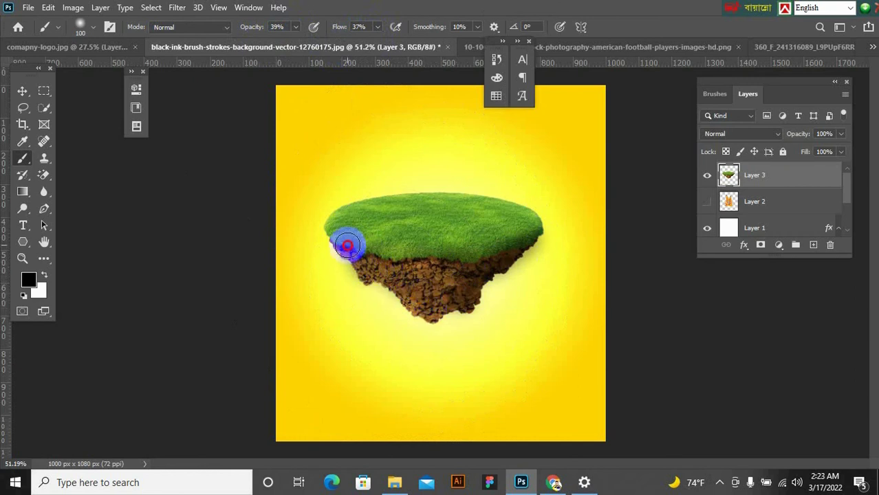
{"action": "left_click_drag", "start_coordinate": [359, 250], "coordinate": [408, 257]}
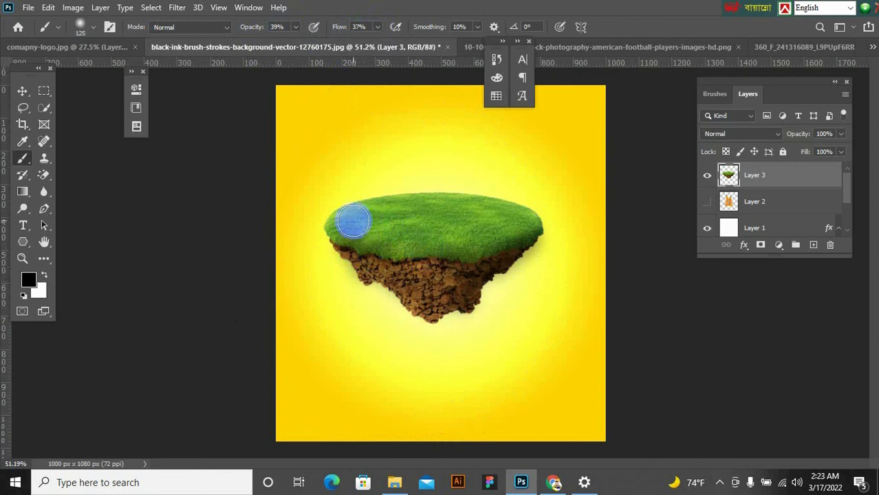
{"action": "mouse_move", "coordinate": [369, 219]}
{"action": "left_mouse_down"}
{"action": "mouse_move", "coordinate": [481, 217]}
{"action": "mouse_move", "coordinate": [515, 226]}
{"action": "mouse_move", "coordinate": [412, 243]}
{"action": "left_mouse_up"}
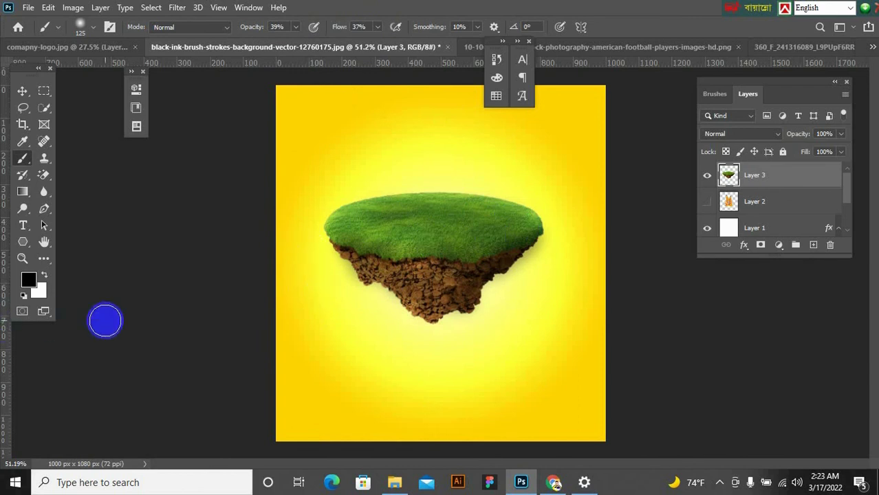
- Move the island right and down and scale it to about 91%
{"action": "scroll", "coordinate": [457, 307], "scroll_direction": "up", "scroll_amount": 2}
{"action": "left_click", "coordinate": [22, 97]}
{"action": "scroll", "coordinate": [406, 230], "scroll_direction": "down", "scroll_amount": 2}
{"action": "left_click_drag", "start_coordinate": [406, 229], "coordinate": [492, 246]}
{"action": "left_click_drag", "start_coordinate": [551, 210], "coordinate": [547, 211]}
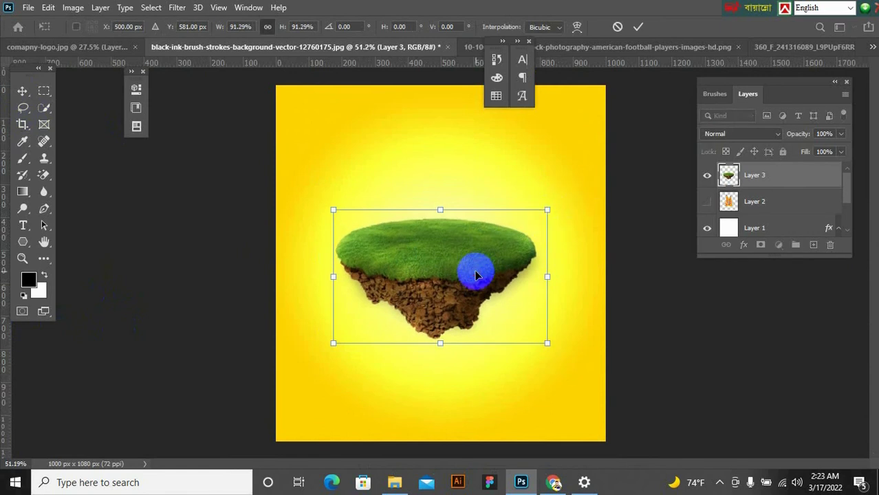
- Show the bottles layer above the island and scale it to about 56% standing on the grass
{"action": "key", "text": "Return"}
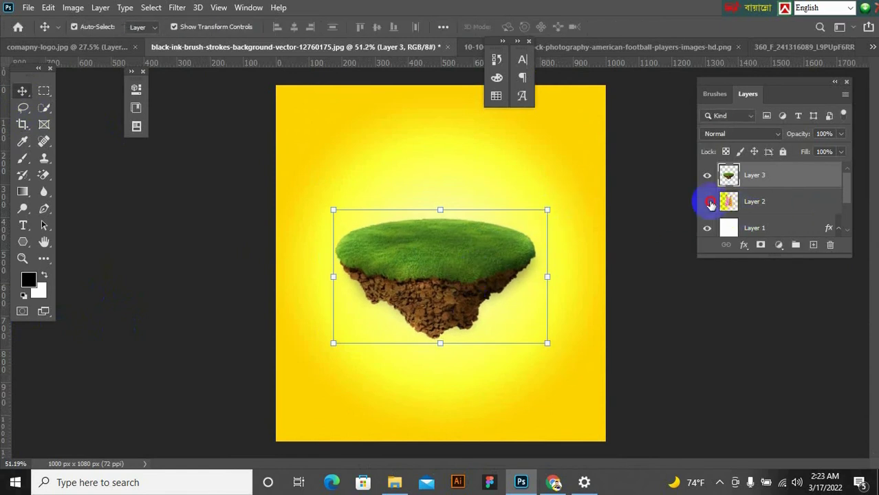
{"action": "left_click", "coordinate": [707, 201]}
{"action": "left_click_drag", "start_coordinate": [761, 204], "coordinate": [765, 173]}
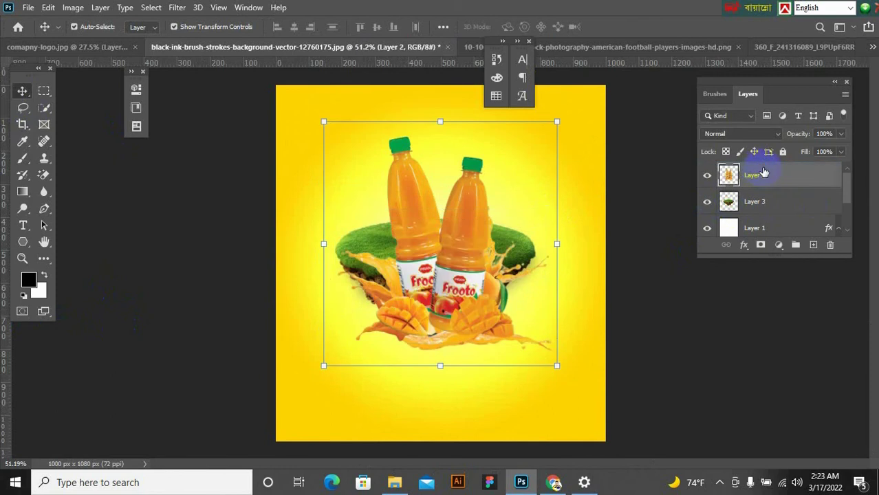
{"action": "left_click", "coordinate": [558, 150]}
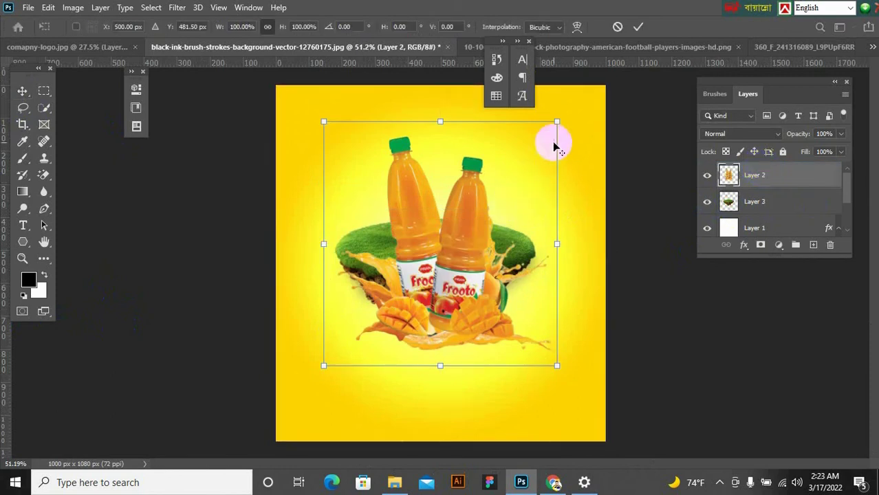
{"action": "left_click_drag", "start_coordinate": [559, 124], "coordinate": [516, 187]}
{"action": "left_click_drag", "start_coordinate": [444, 190], "coordinate": [448, 228]}
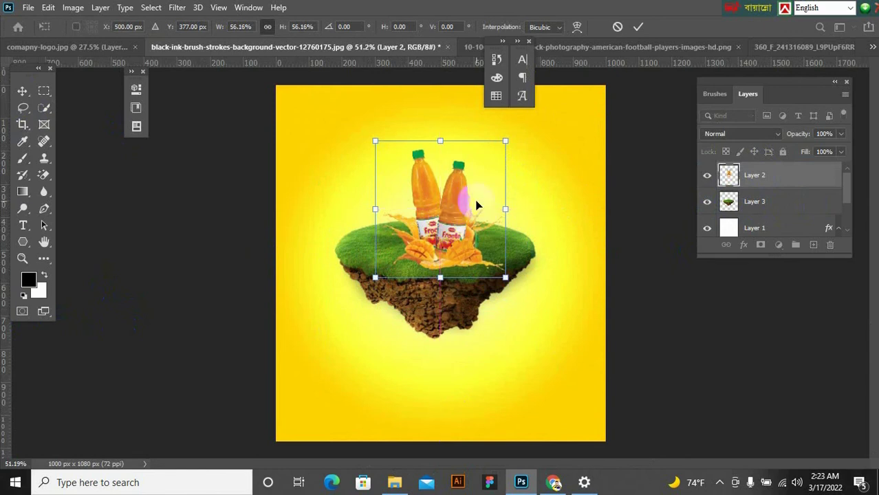
{"action": "left_click_drag", "start_coordinate": [507, 141], "coordinate": [506, 139]}
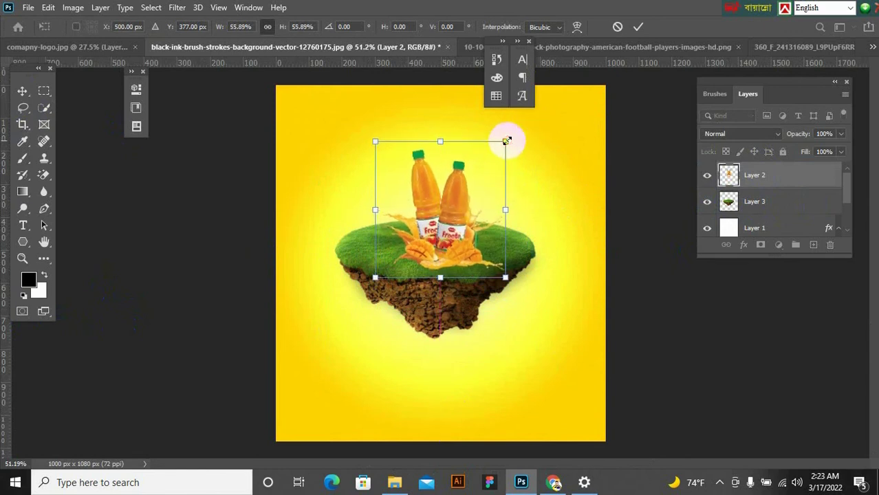
{"action": "left_click", "coordinate": [681, 269]}
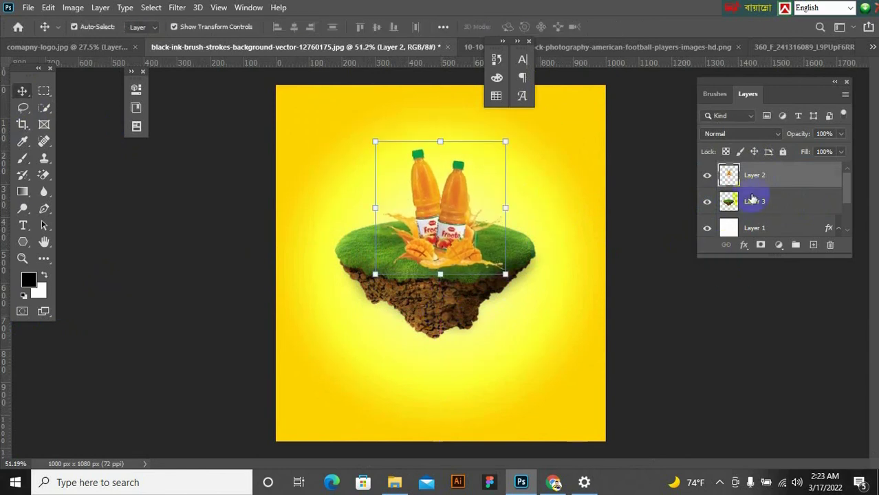
- Move the island down slightly and reselect the juice bottles layer
{"action": "left_click", "coordinate": [754, 200]}
{"action": "left_click_drag", "start_coordinate": [447, 311], "coordinate": [447, 317]}
{"action": "left_click", "coordinate": [382, 246]}
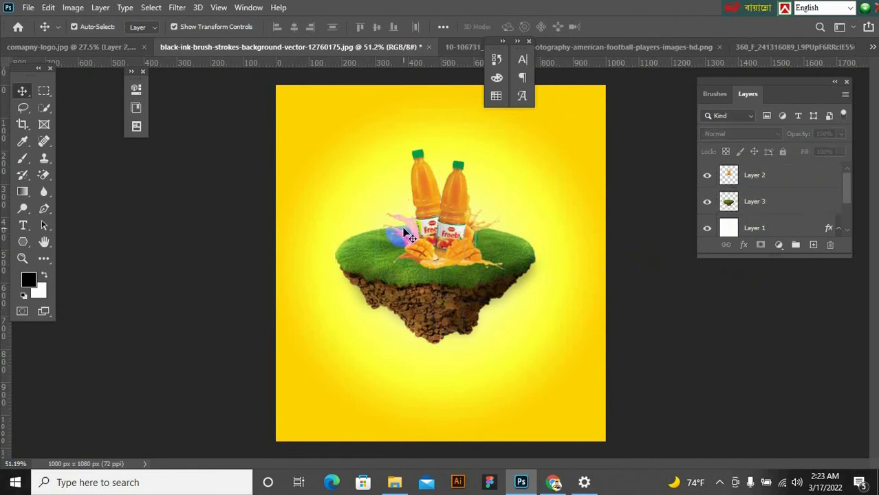
{"action": "left_click", "coordinate": [465, 218]}
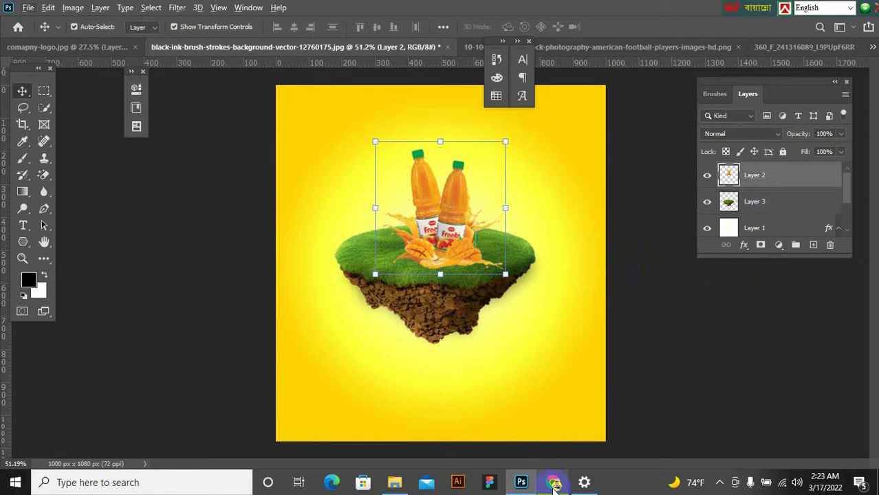
- Search Google Images for 'tree png'
{"action": "left_click", "coordinate": [554, 481]}
{"action": "scroll", "coordinate": [294, 164], "scroll_direction": "up", "scroll_amount": 2}
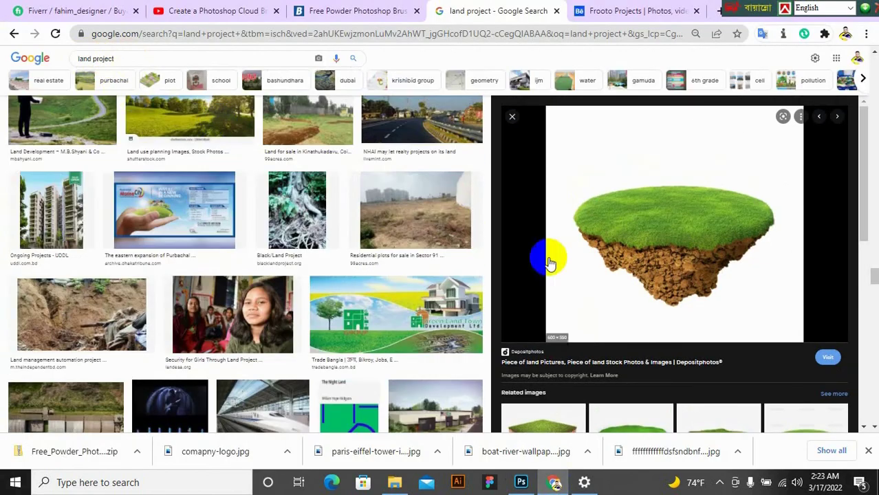
{"action": "scroll", "coordinate": [545, 255], "scroll_direction": "down", "scroll_amount": 8}
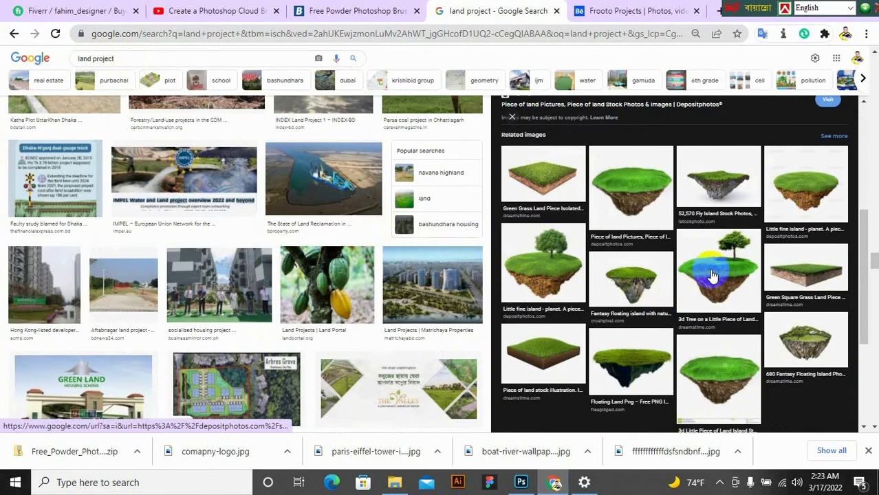
{"action": "scroll", "coordinate": [241, 275], "scroll_direction": "up", "scroll_amount": 4}
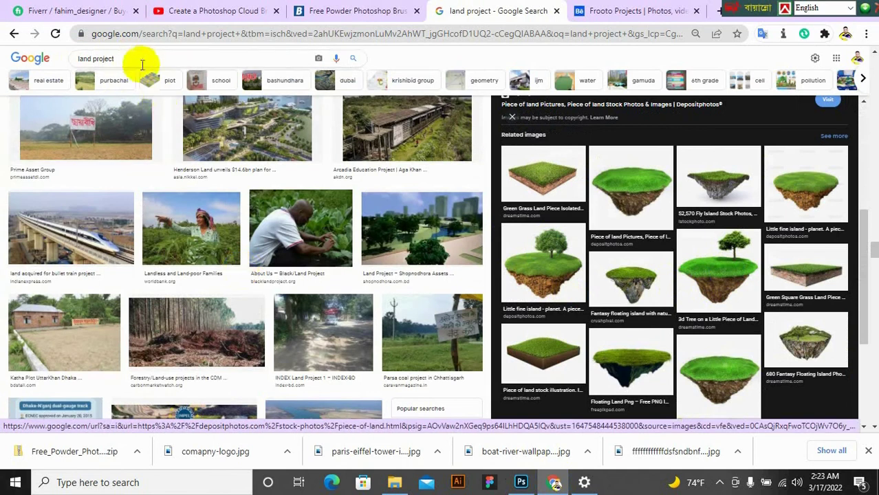
{"action": "left_click_drag", "start_coordinate": [141, 59], "coordinate": [49, 56]}
{"action": "type", "text": "tree png"}
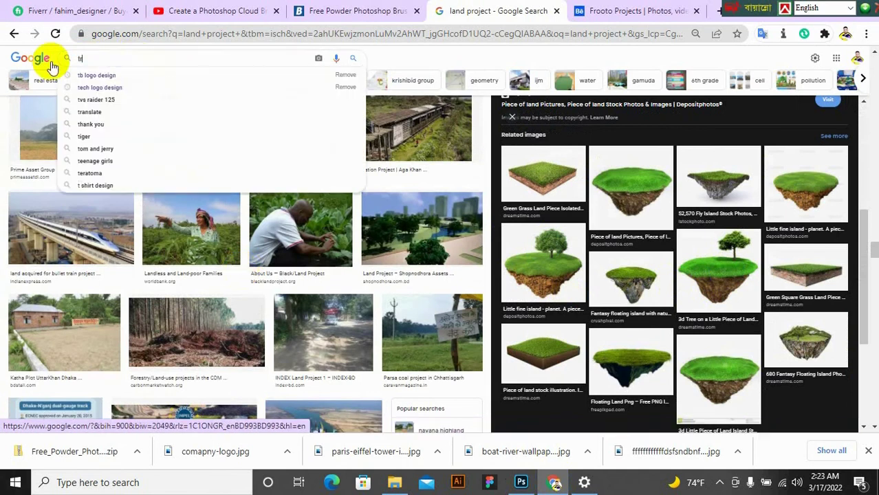
{"action": "key", "text": "Return"}
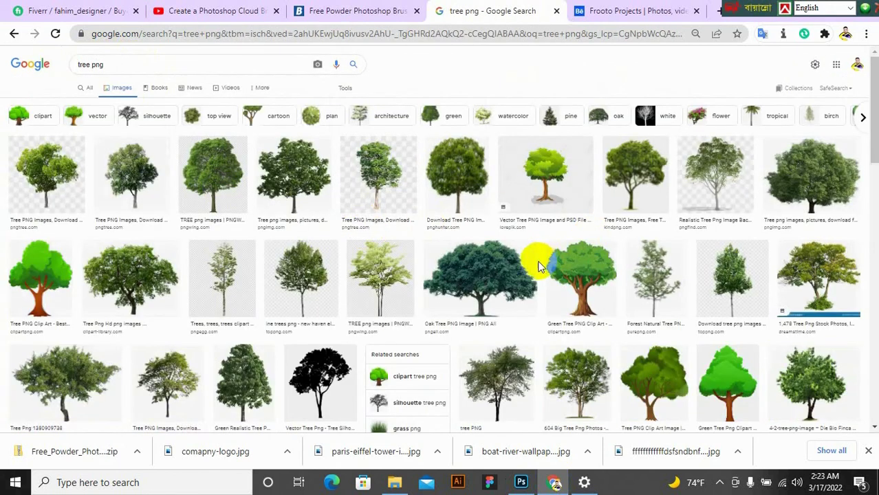
- Copy a large leafy tree image from the PNGWing preview
{"action": "left_click", "coordinate": [215, 201]}
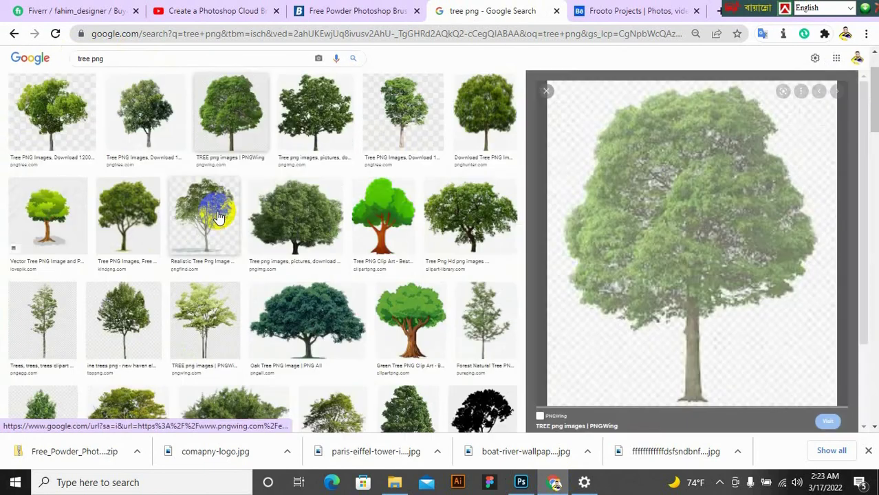
{"action": "right_click", "coordinate": [701, 259]}
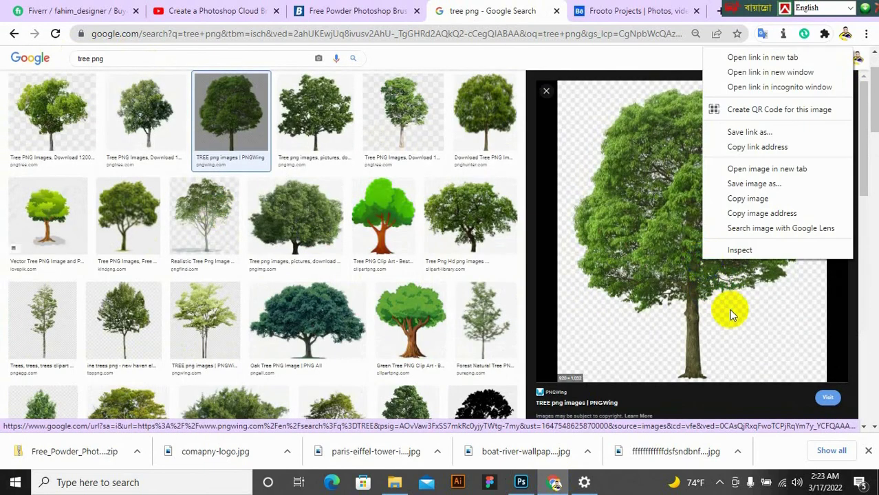
{"action": "left_click", "coordinate": [730, 205]}
{"action": "right_click", "coordinate": [664, 267]}
- Paste the tree as Layer 4 and erase its background with a size-100 Background Eraser
{"action": "left_click", "coordinate": [521, 482]}
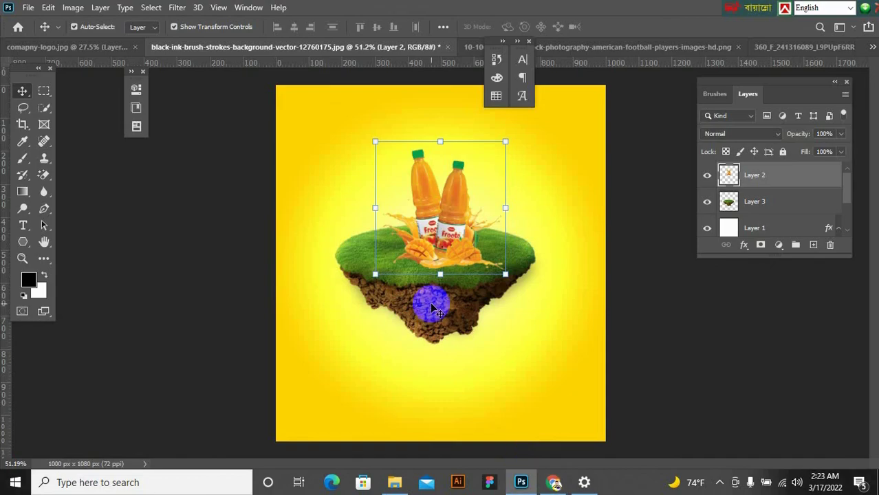
{"action": "key", "text": "ctrl+v"}
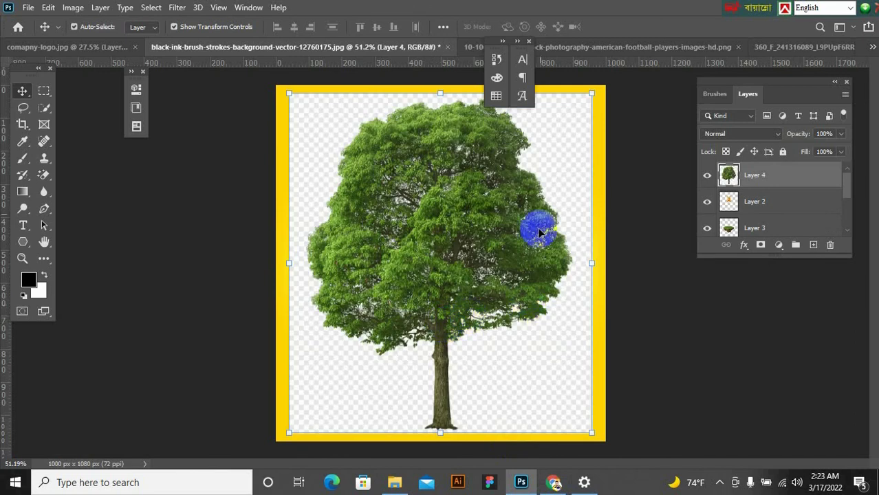
{"action": "mouse_move", "coordinate": [39, 182]}
{"action": "left_mouse_down"}
{"action": "mouse_move", "coordinate": [95, 173]}
{"action": "mouse_move", "coordinate": [94, 185]}
{"action": "left_mouse_up"}
{"action": "key", "text": "bracketright"}
{"action": "key", "text": "bracketright"}
{"action": "key", "text": "bracketright"}
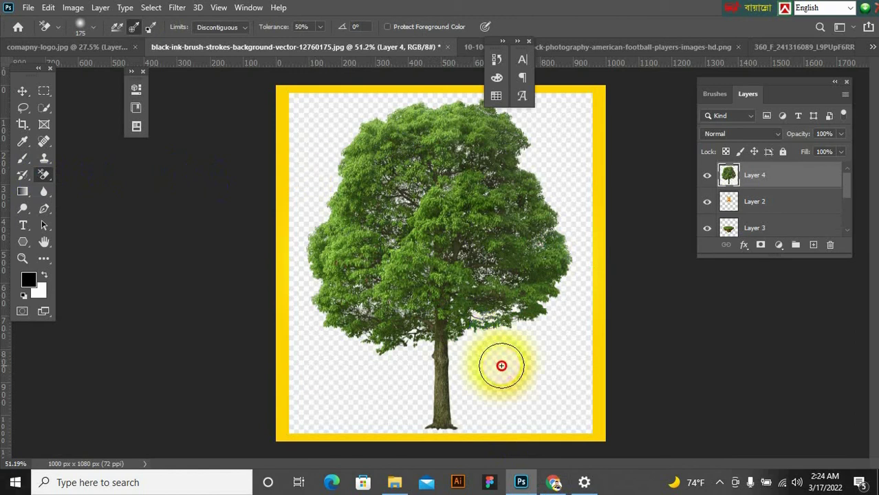
{"action": "mouse_move", "coordinate": [556, 362]}
{"action": "left_mouse_down"}
{"action": "mouse_move", "coordinate": [582, 317]}
{"action": "mouse_move", "coordinate": [567, 380]}
{"action": "mouse_move", "coordinate": [576, 441]}
{"action": "mouse_move", "coordinate": [549, 453]}
{"action": "mouse_move", "coordinate": [443, 436]}
{"action": "mouse_move", "coordinate": [447, 423]}
{"action": "mouse_move", "coordinate": [335, 415]}
{"action": "mouse_move", "coordinate": [316, 390]}
{"action": "mouse_move", "coordinate": [514, 368]}
{"action": "mouse_move", "coordinate": [580, 386]}
{"action": "mouse_move", "coordinate": [650, 380]}
{"action": "left_mouse_up"}
{"action": "left_click_drag", "start_coordinate": [585, 248], "coordinate": [296, 183]}
{"action": "mouse_move", "coordinate": [303, 137]}
{"action": "left_mouse_down"}
{"action": "mouse_move", "coordinate": [589, 151]}
{"action": "mouse_move", "coordinate": [408, 94]}
{"action": "mouse_move", "coordinate": [472, 83]}
{"action": "left_mouse_up"}
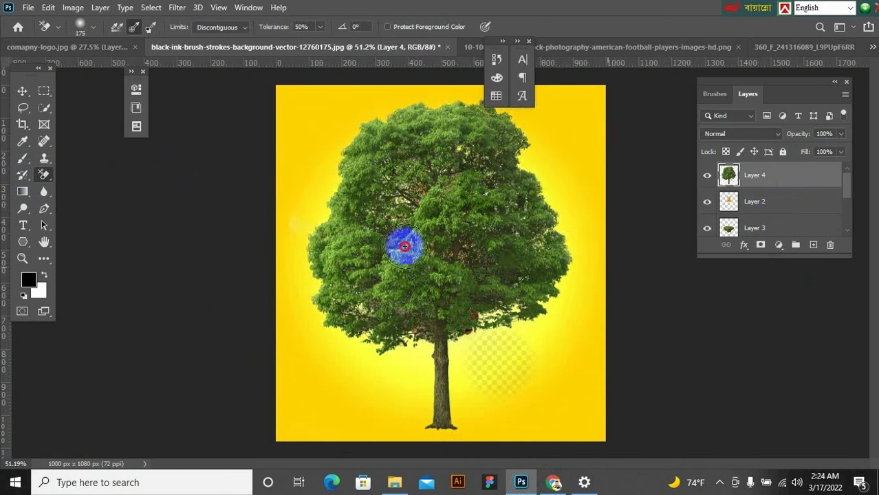
{"action": "mouse_move", "coordinate": [466, 320]}
{"action": "left_mouse_down"}
{"action": "mouse_move", "coordinate": [433, 331]}
{"action": "mouse_move", "coordinate": [513, 360]}
{"action": "mouse_move", "coordinate": [428, 362]}
{"action": "mouse_move", "coordinate": [526, 363]}
{"action": "mouse_move", "coordinate": [507, 364]}
{"action": "mouse_move", "coordinate": [516, 357]}
{"action": "mouse_move", "coordinate": [527, 366]}
{"action": "mouse_move", "coordinate": [510, 377]}
{"action": "mouse_move", "coordinate": [490, 348]}
{"action": "mouse_move", "coordinate": [507, 328]}
{"action": "mouse_move", "coordinate": [511, 353]}
{"action": "mouse_move", "coordinate": [492, 360]}
{"action": "mouse_move", "coordinate": [503, 353]}
{"action": "mouse_move", "coordinate": [408, 305]}
{"action": "mouse_move", "coordinate": [486, 215]}
{"action": "mouse_move", "coordinate": [427, 172]}
{"action": "mouse_move", "coordinate": [448, 128]}
{"action": "mouse_move", "coordinate": [425, 116]}
{"action": "mouse_move", "coordinate": [464, 215]}
{"action": "mouse_move", "coordinate": [411, 277]}
{"action": "mouse_move", "coordinate": [544, 328]}
{"action": "mouse_move", "coordinate": [460, 348]}
{"action": "left_mouse_up"}
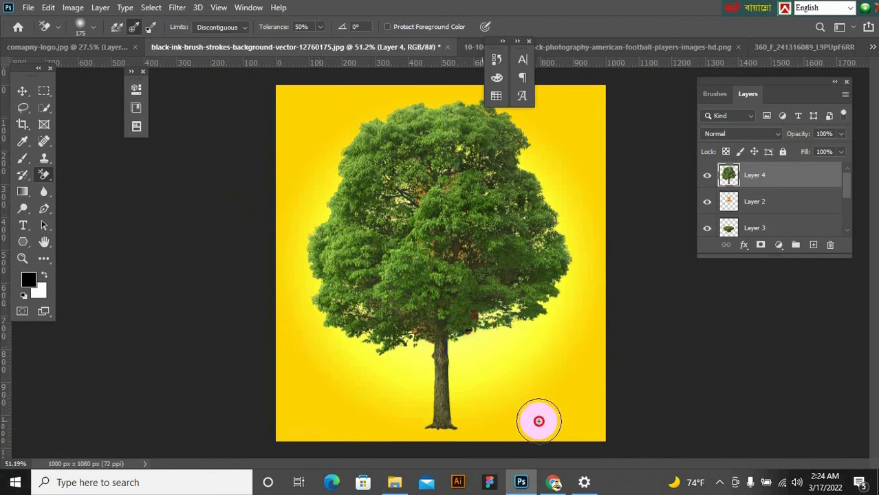
{"action": "left_click", "coordinate": [24, 91]}
- Shrink the tree to about 20% and place it beside the bottles on the island
{"action": "left_click", "coordinate": [451, 127]}
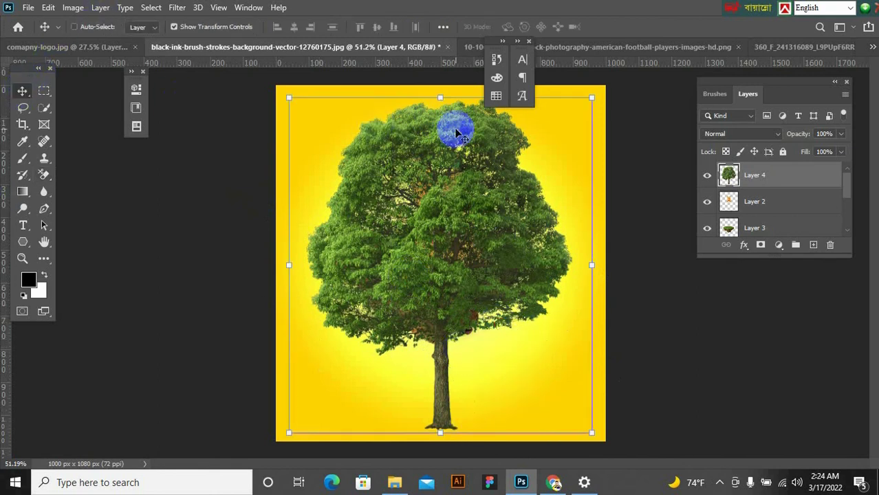
{"action": "left_click_drag", "start_coordinate": [609, 108], "coordinate": [490, 216]}
{"action": "left_click_drag", "start_coordinate": [463, 244], "coordinate": [398, 192]}
{"action": "left_click_drag", "start_coordinate": [418, 164], "coordinate": [372, 214]}
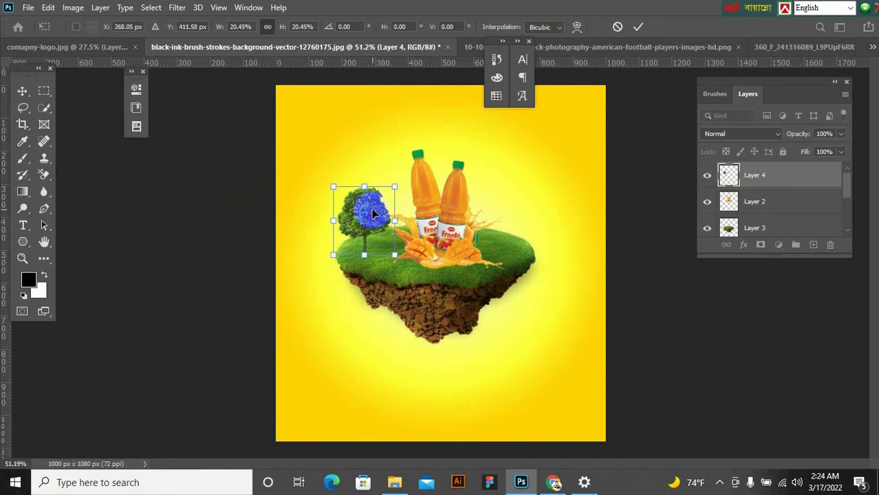
{"action": "key", "text": "Return"}
- Position the tree on the grass left of the bottles, with a smaller copy on the right
{"action": "scroll", "coordinate": [373, 210], "scroll_direction": "up", "scroll_amount": 2}
{"action": "left_click", "coordinate": [291, 158]}
{"action": "left_click_drag", "start_coordinate": [357, 232], "coordinate": [397, 207]}
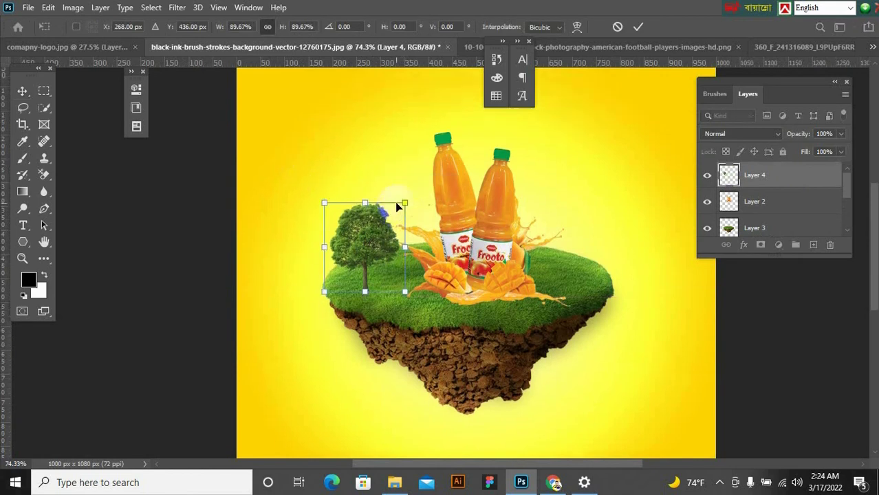
{"action": "double_click", "coordinate": [362, 220]}
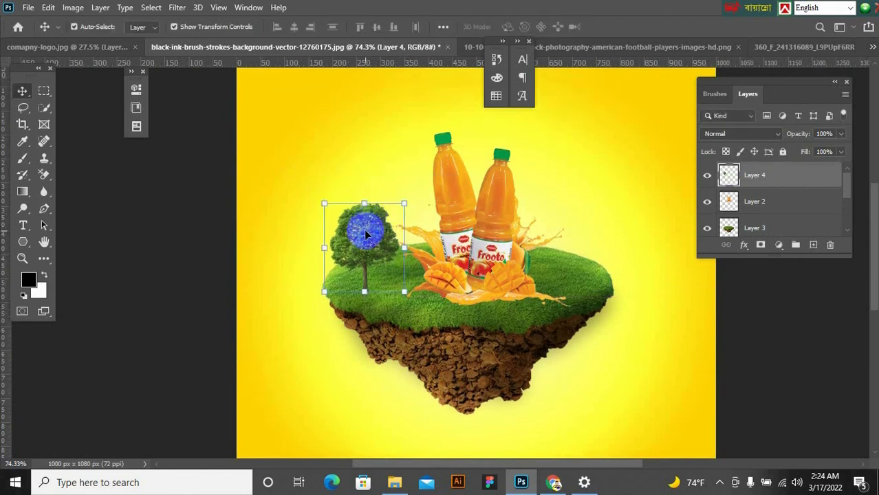
{"action": "scroll", "coordinate": [357, 224], "scroll_direction": "up", "scroll_amount": 1}
{"action": "key", "text": "Delete"}
{"action": "left_click", "coordinate": [316, 165]}
{"action": "left_click_drag", "start_coordinate": [364, 255], "coordinate": [600, 256]}
- Switch to the Brush at 74% flow and add an empty Layer 5 above the trees
{"action": "key", "text": "Return"}
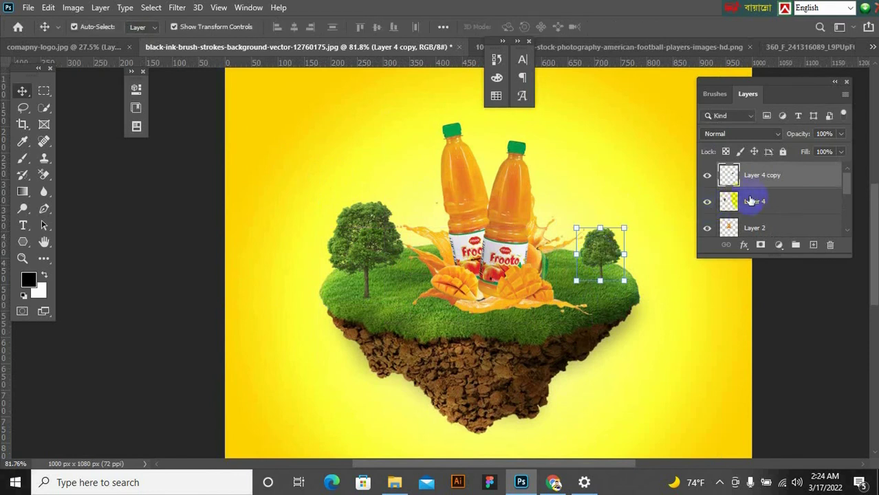
{"action": "left_click", "coordinate": [23, 162]}
{"action": "left_click", "coordinate": [68, 157]}
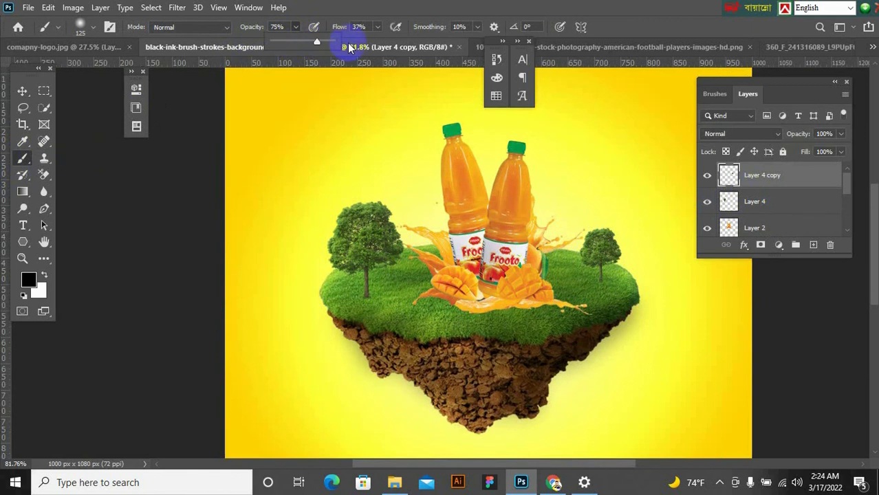
{"action": "left_click_drag", "start_coordinate": [377, 30], "coordinate": [373, 35]}
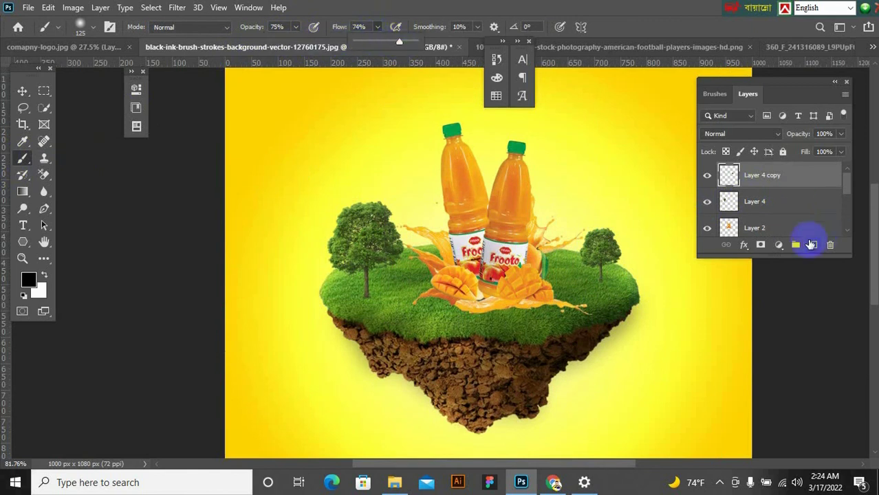
{"action": "left_click", "coordinate": [814, 245]}
{"action": "scroll", "coordinate": [354, 302], "scroll_direction": "up", "scroll_amount": 3}
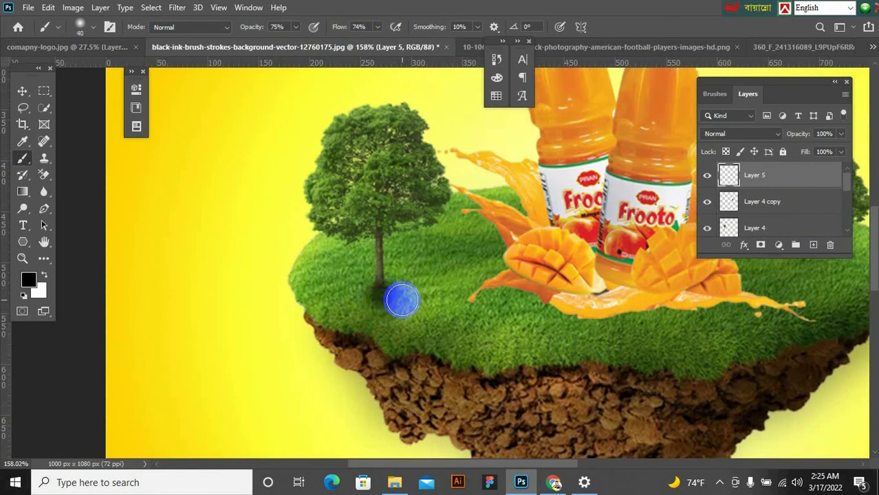
{"action": "right_click", "coordinate": [44, 174]}
- Set the Eraser to size 50 and erase below the trunk on Layer 4 copy
{"action": "left_click", "coordinate": [103, 188]}
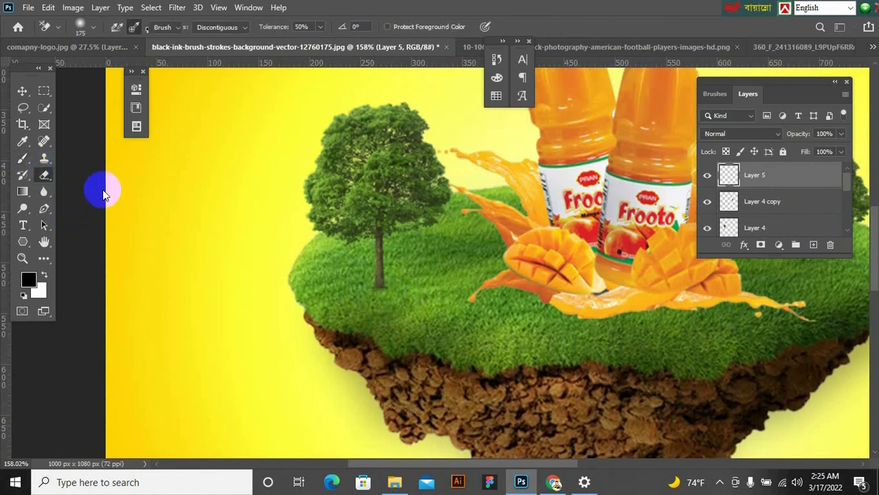
{"action": "key", "text": "shift+e"}
{"action": "key", "text": "shift+e"}
{"action": "scroll", "coordinate": [383, 307], "scroll_direction": "up", "scroll_amount": 1}
{"action": "key", "text": "bracketleft"}
{"action": "key", "text": "bracketleft"}
{"action": "key", "text": "bracketleft"}
{"action": "key", "text": "bracketleft"}
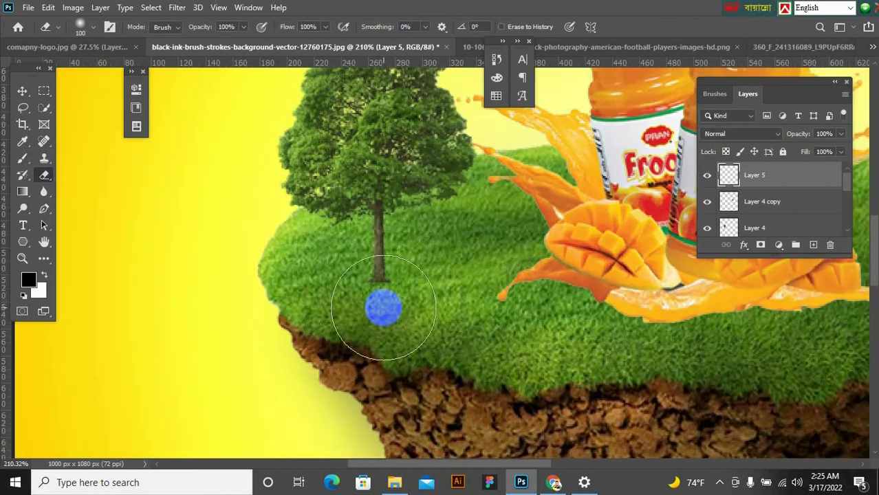
{"action": "left_click", "coordinate": [757, 205]}
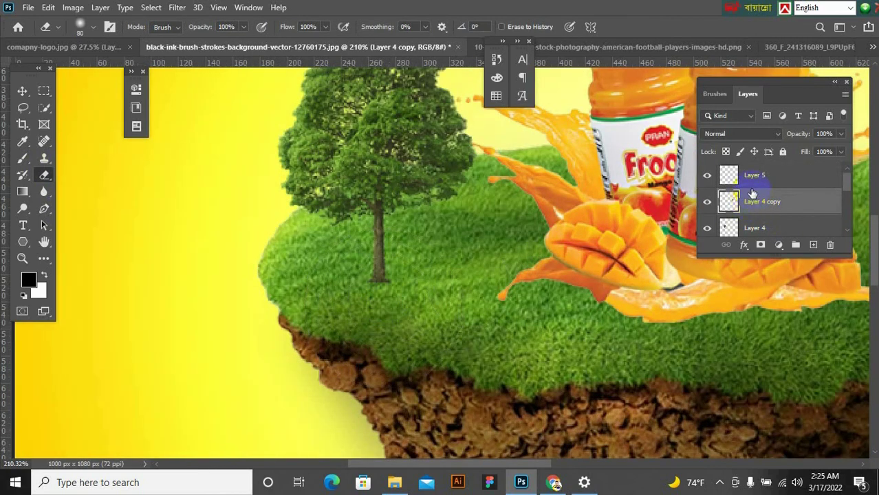
{"action": "key", "text": "bracketleft"}
{"action": "key", "text": "bracketleft"}
{"action": "key", "text": "bracketleft"}
{"action": "mouse_move", "coordinate": [353, 275]}
{"action": "left_mouse_down"}
{"action": "mouse_move", "coordinate": [367, 291]}
{"action": "mouse_move", "coordinate": [472, 275]}
{"action": "left_mouse_up"}
- Erase the grass area below the trees on Layer 5 and Layer 4
{"action": "left_click", "coordinate": [757, 175]}
{"action": "mouse_move", "coordinate": [361, 279]}
{"action": "left_mouse_down"}
{"action": "mouse_move", "coordinate": [386, 295]}
{"action": "mouse_move", "coordinate": [518, 293]}
{"action": "left_mouse_up"}
{"action": "scroll", "coordinate": [518, 293], "scroll_direction": "up", "scroll_amount": 2}
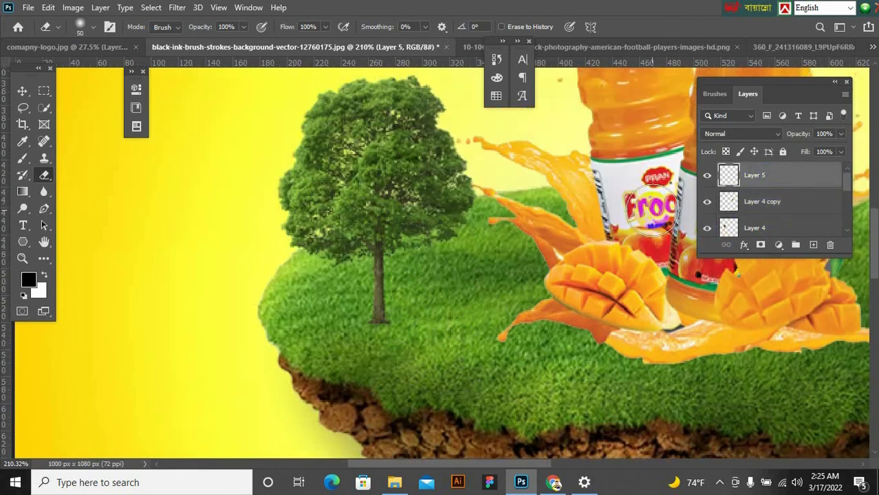
{"action": "scroll", "coordinate": [776, 202], "scroll_direction": "down", "scroll_amount": 3}
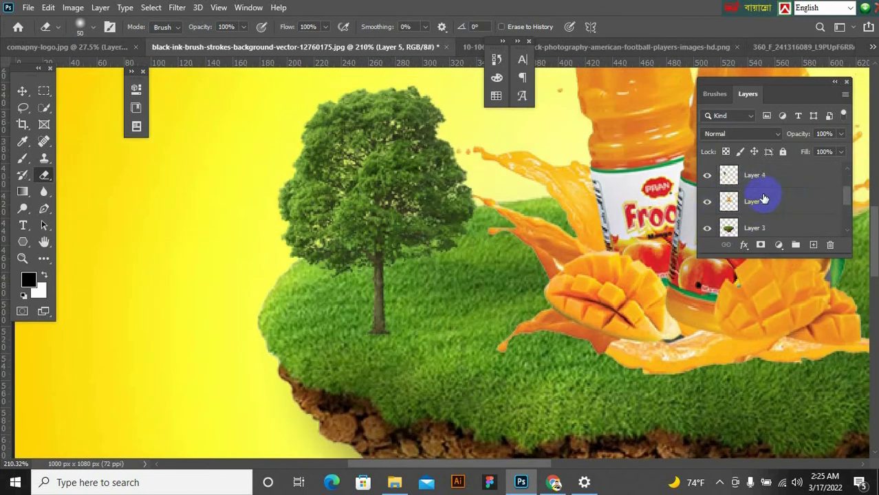
{"action": "left_click", "coordinate": [764, 199]}
{"action": "mouse_move", "coordinate": [361, 348]}
{"action": "left_mouse_down"}
{"action": "mouse_move", "coordinate": [392, 351]}
{"action": "mouse_move", "coordinate": [355, 353]}
{"action": "mouse_move", "coordinate": [713, 343]}
{"action": "mouse_move", "coordinate": [728, 335]}
{"action": "left_mouse_up"}
{"action": "key", "text": "h"}
{"action": "scroll", "coordinate": [728, 335], "scroll_direction": "up", "scroll_amount": 1}
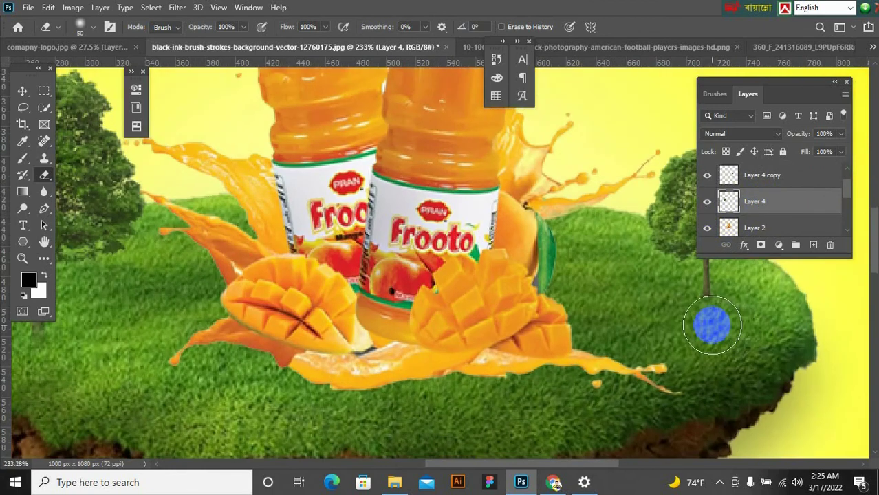
{"action": "left_click", "coordinate": [761, 176]}
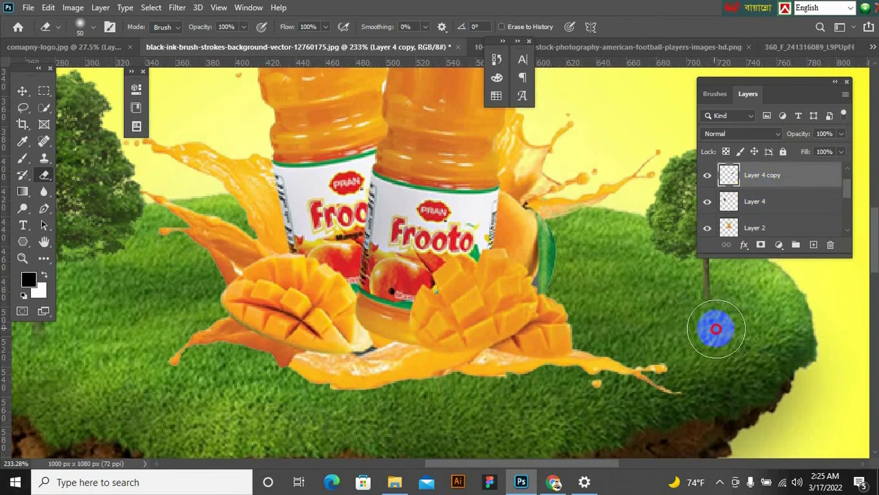
{"action": "scroll", "coordinate": [509, 313], "scroll_direction": "down", "scroll_amount": 3}
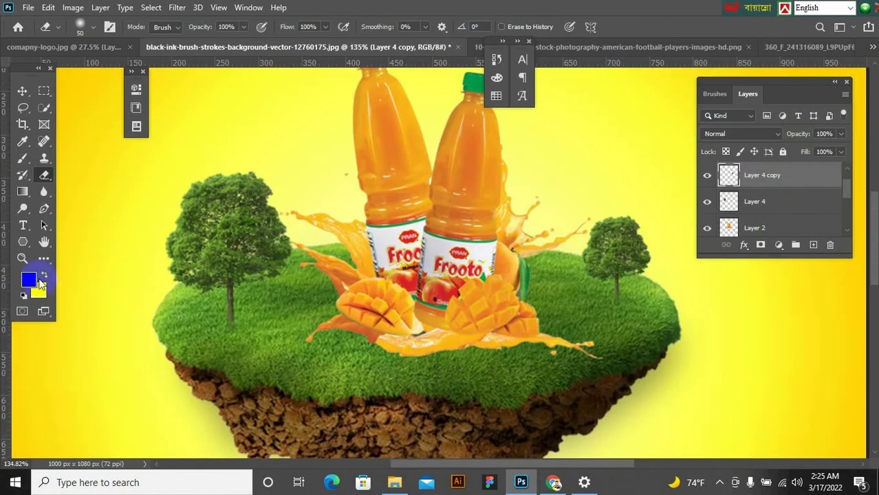
{"action": "left_click", "coordinate": [22, 92]}
{"action": "scroll", "coordinate": [245, 271], "scroll_direction": "down", "scroll_amount": 2}
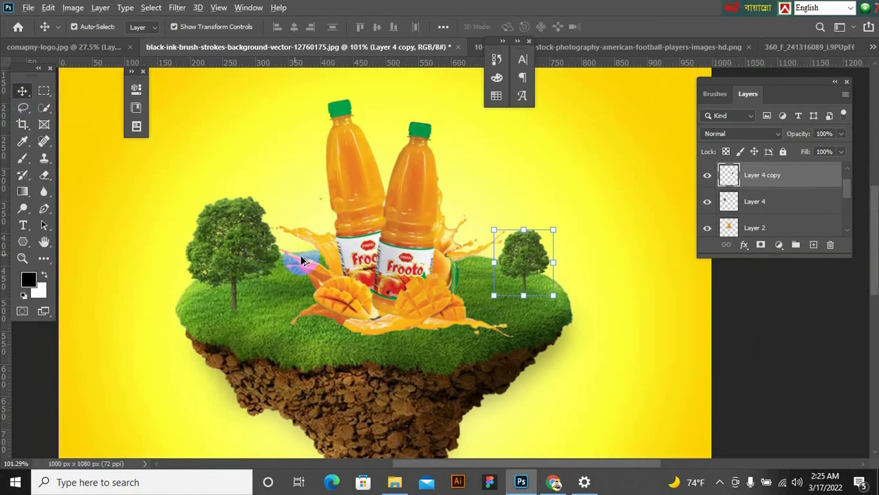
- Duplicate the left tree layer, fill the copy solid black, and keep the green tree above it
{"action": "scroll", "coordinate": [234, 268], "scroll_direction": "up", "scroll_amount": 1}
{"action": "left_click", "coordinate": [233, 267]}
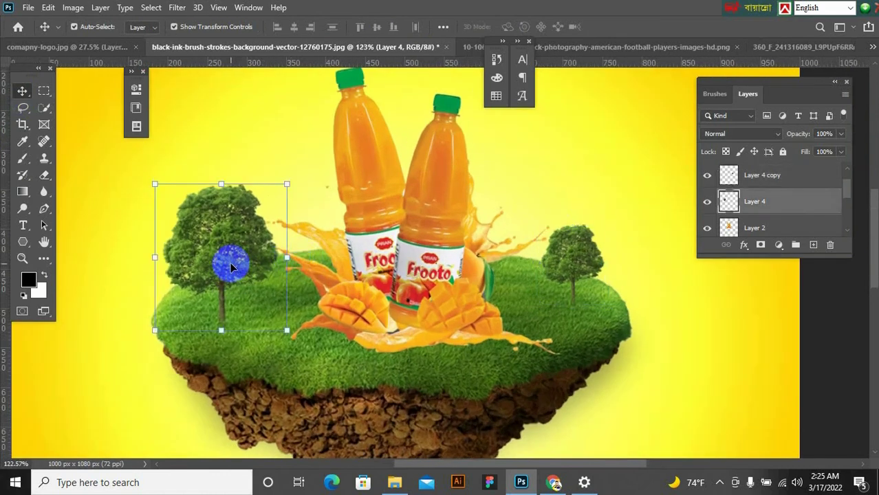
{"action": "key", "text": "ctrl+j"}
{"action": "left_click", "coordinate": [729, 206], "text": "ctrl"}
{"action": "key", "text": "alt+BackSpace"}
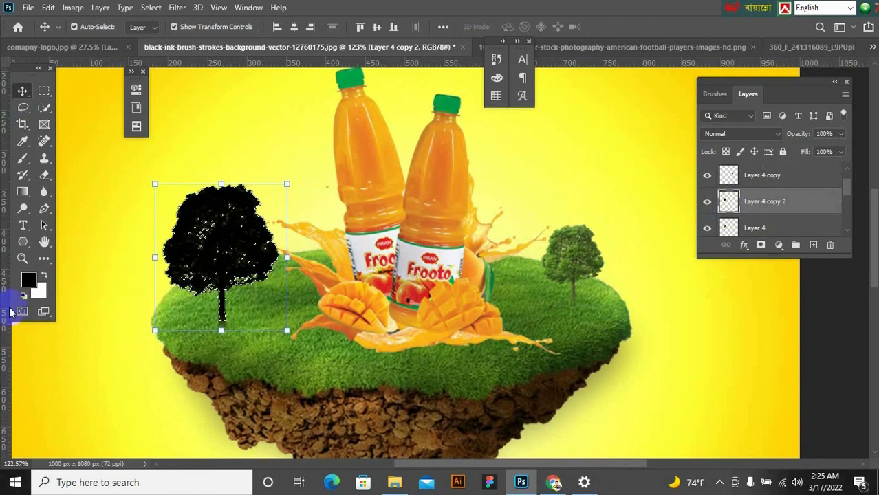
{"action": "left_click_drag", "start_coordinate": [766, 228], "coordinate": [757, 189]}
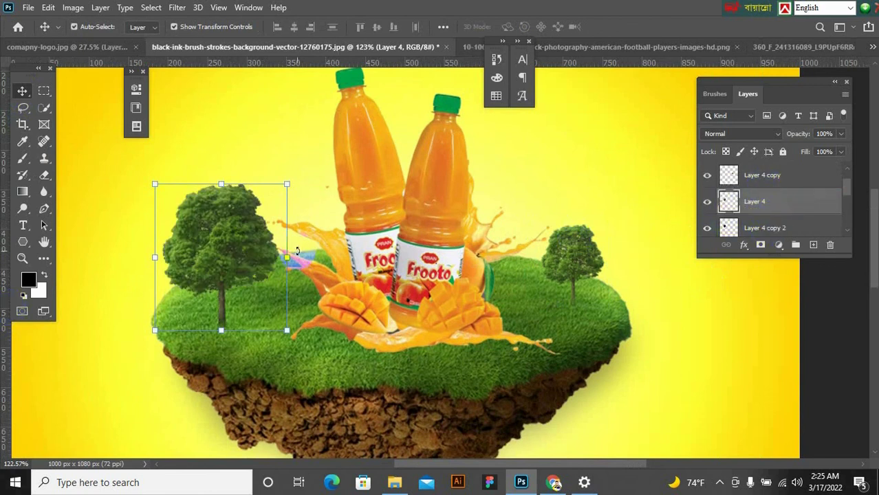
- Skew the black tree copy flat across the grass and lower its opacity to 28%
{"action": "key", "text": "ctrl"}
{"action": "left_click_drag", "start_coordinate": [219, 186], "coordinate": [296, 242]}
{"action": "key", "text": "ctrl+z"}
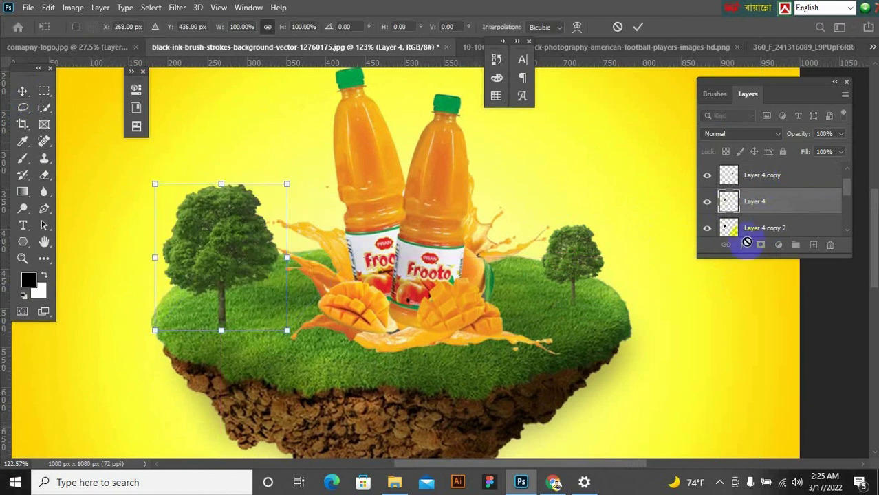
{"action": "left_click", "coordinate": [753, 235]}
{"action": "left_click_drag", "start_coordinate": [221, 185], "coordinate": [314, 279]}
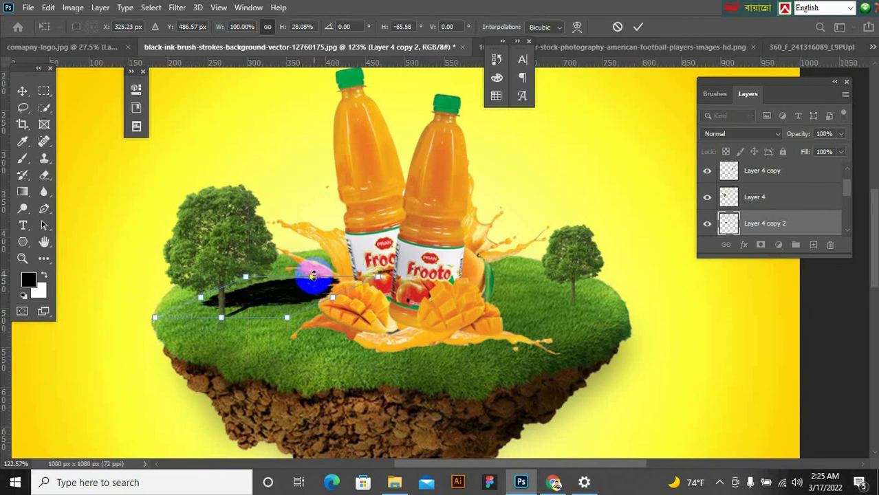
{"action": "key", "text": "Return"}
{"action": "left_click_drag", "start_coordinate": [843, 144], "coordinate": [803, 159]}
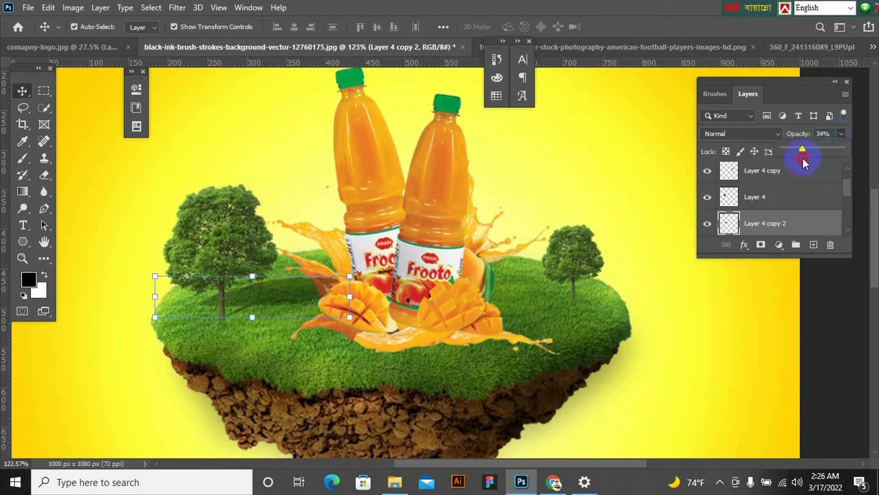
{"action": "scroll", "coordinate": [771, 200], "scroll_direction": "down", "scroll_amount": 3}
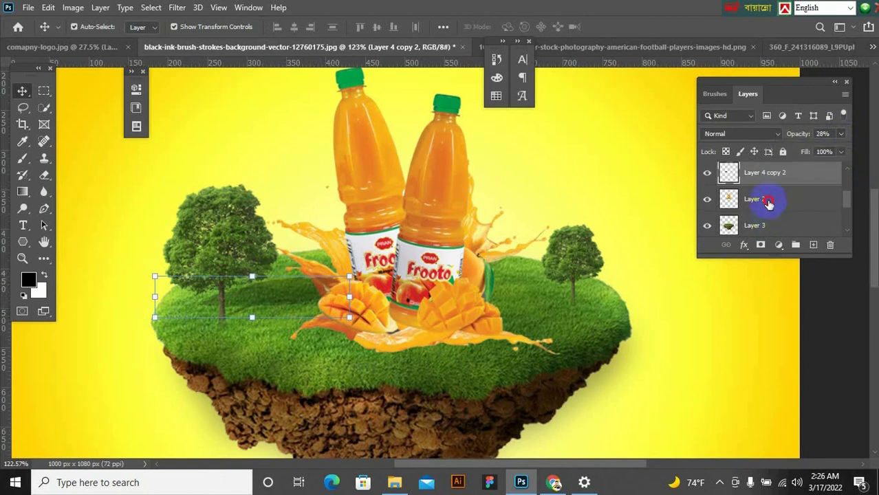
- Move Layer 2, holding the bottles and mangoes, to the top of the layer stack
{"action": "left_click", "coordinate": [769, 199]}
{"action": "scroll", "coordinate": [770, 165], "scroll_direction": "up", "scroll_amount": 1}
{"action": "left_click_drag", "start_coordinate": [771, 158], "coordinate": [771, 153]}
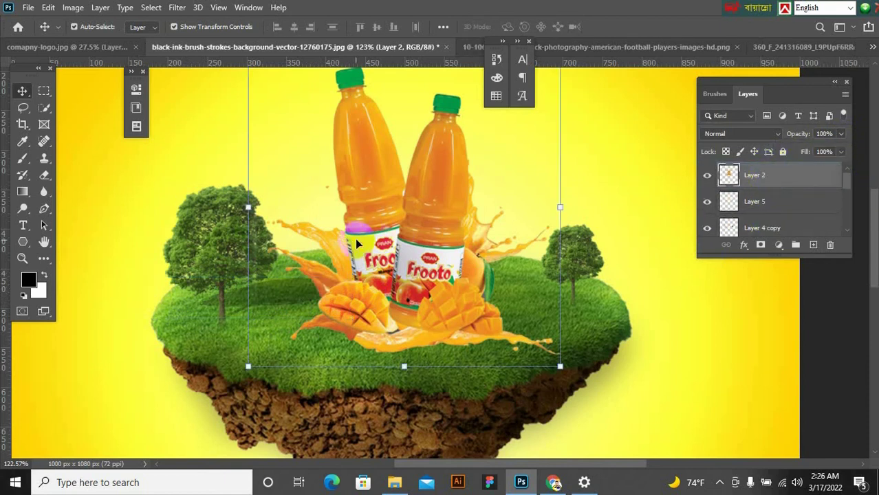
{"action": "scroll", "coordinate": [365, 247], "scroll_direction": "down", "scroll_amount": 2}
- Enlarge the bottles to 114.76% and reposition them slightly higher over the island
{"action": "left_click_drag", "start_coordinate": [391, 249], "coordinate": [370, 249]}
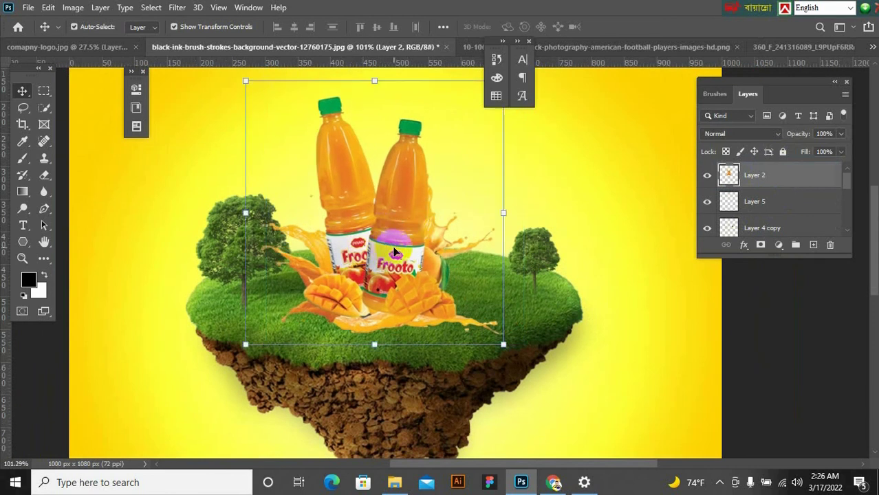
{"action": "scroll", "coordinate": [375, 246], "scroll_direction": "down", "scroll_amount": 1}
{"action": "left_click_drag", "start_coordinate": [476, 122], "coordinate": [493, 108]}
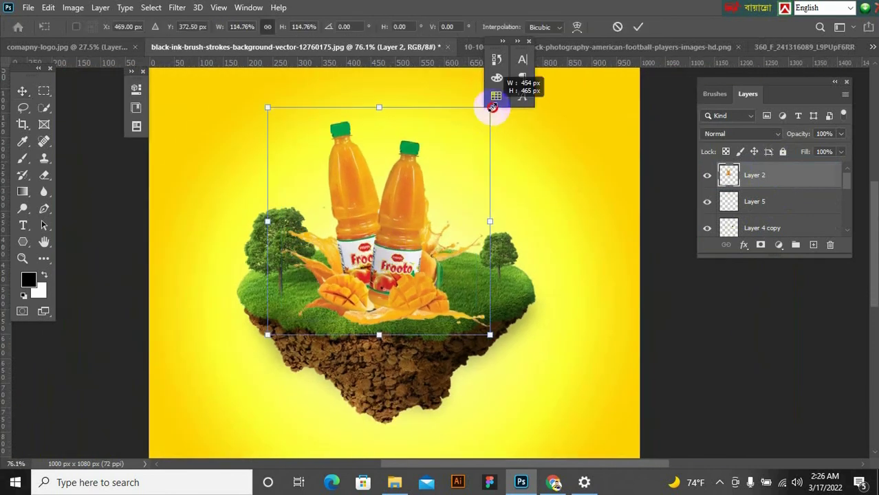
{"action": "left_click_drag", "start_coordinate": [415, 264], "coordinate": [449, 244]}
{"action": "scroll", "coordinate": [410, 247], "scroll_direction": "down", "scroll_amount": 2}
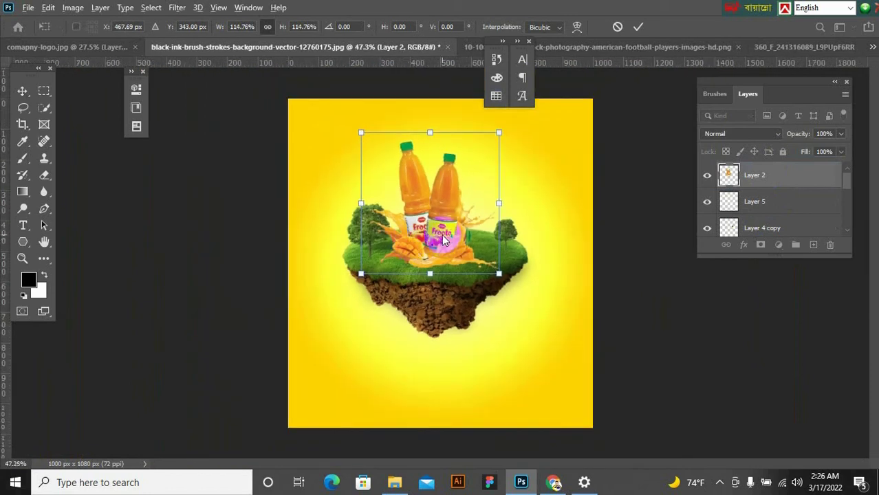
{"action": "scroll", "coordinate": [468, 244], "scroll_direction": "up", "scroll_amount": 2}
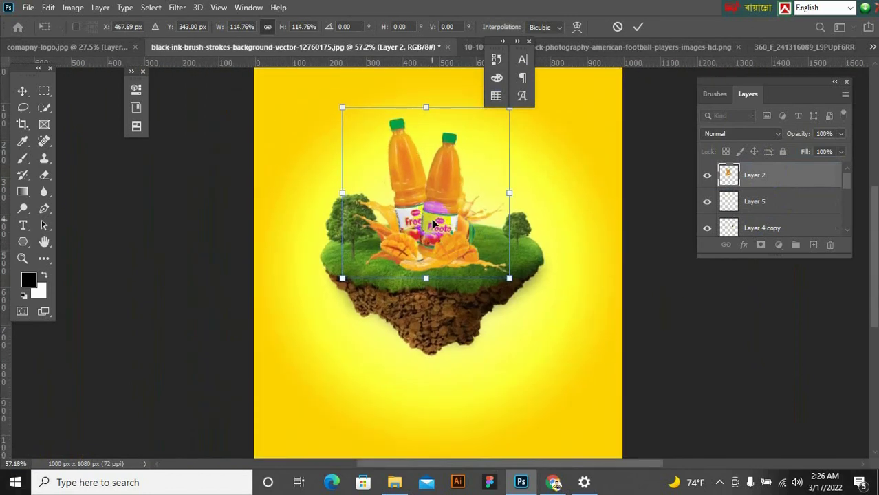
{"action": "left_click_drag", "start_coordinate": [438, 227], "coordinate": [446, 235]}
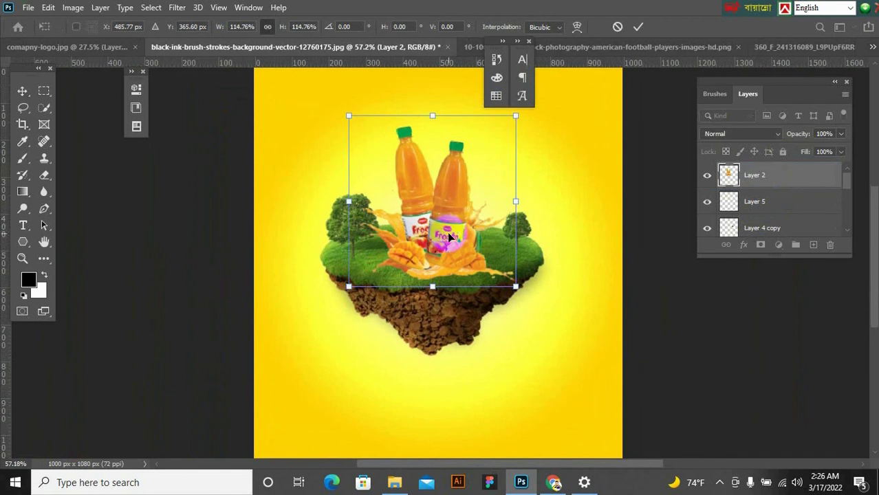
{"action": "scroll", "coordinate": [448, 238], "scroll_direction": "up", "scroll_amount": 2}
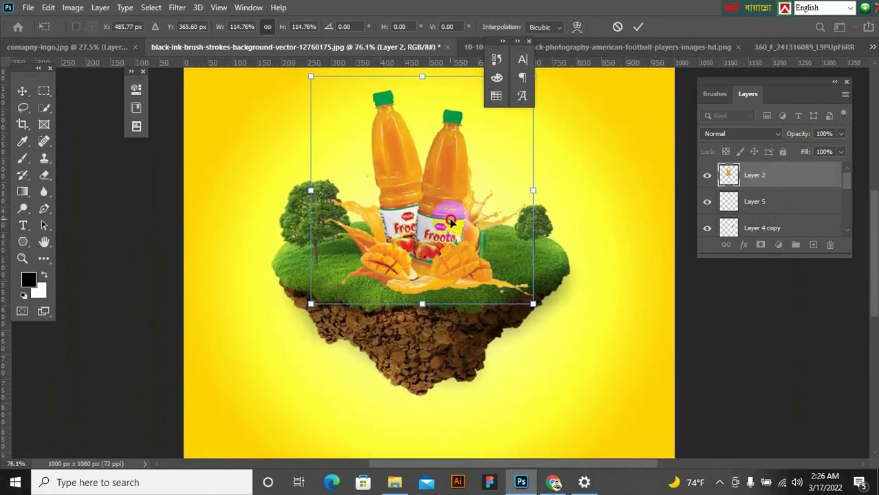
{"action": "double_click", "coordinate": [451, 221]}
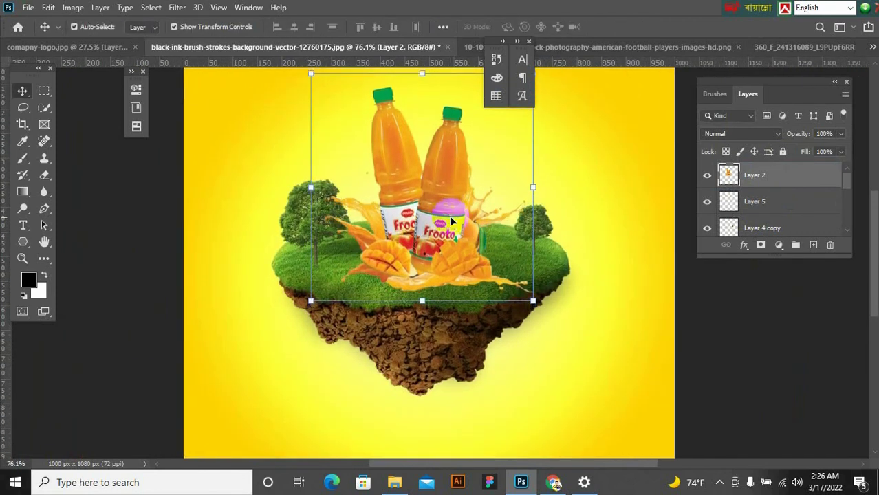
- Switch to the Brush tool, add a new layer above Layer 5, and set black as paint colour
{"action": "right_click", "coordinate": [23, 158]}
{"action": "left_click", "coordinate": [62, 160]}
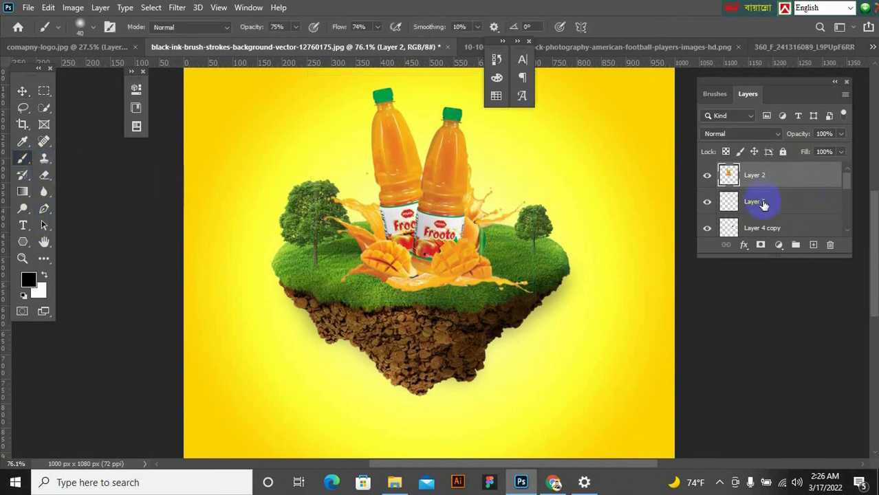
{"action": "left_click", "coordinate": [763, 204]}
{"action": "left_click", "coordinate": [21, 284]}
{"action": "key", "text": "d"}
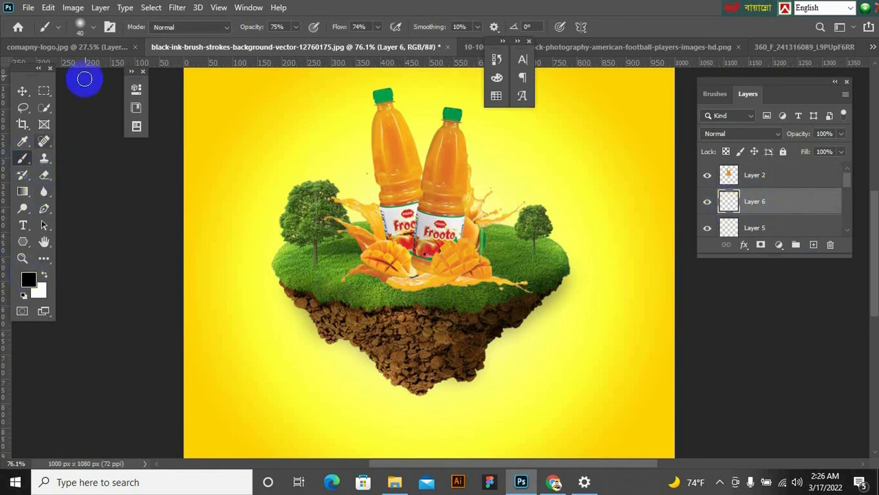
- Set the brush size to 59 px and its opacity to about 61%
{"action": "left_click", "coordinate": [83, 28]}
{"action": "left_click_drag", "start_coordinate": [95, 69], "coordinate": [97, 69]}
{"action": "left_click", "coordinate": [298, 27]}
{"action": "left_click_drag", "start_coordinate": [284, 44], "coordinate": [282, 44]}
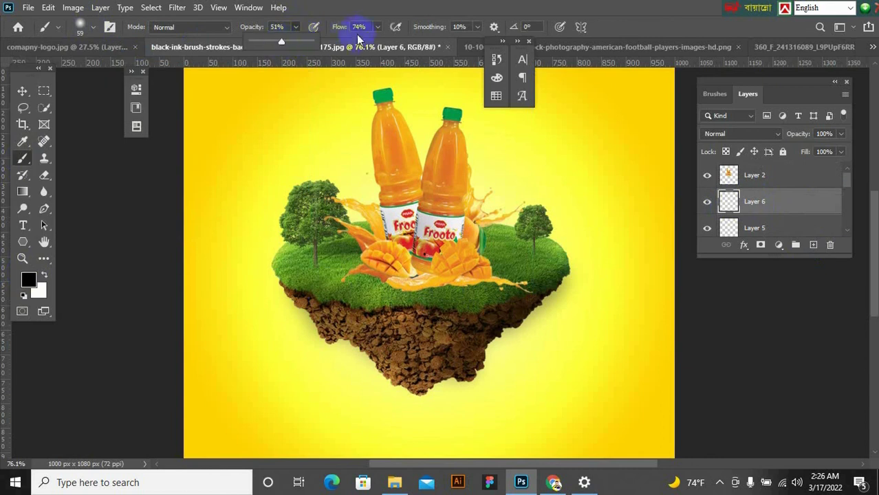
{"action": "left_click", "coordinate": [378, 27]}
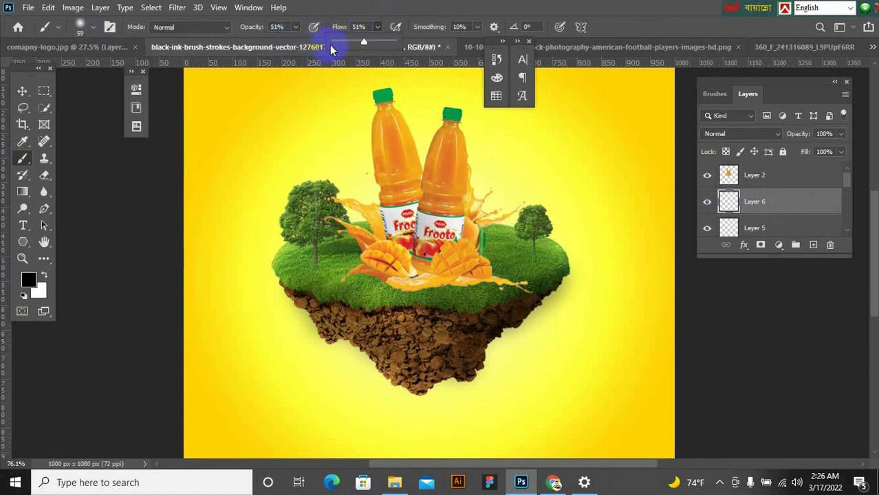
{"action": "left_click", "coordinate": [295, 28]}
{"action": "left_click_drag", "start_coordinate": [293, 46], "coordinate": [304, 45]}
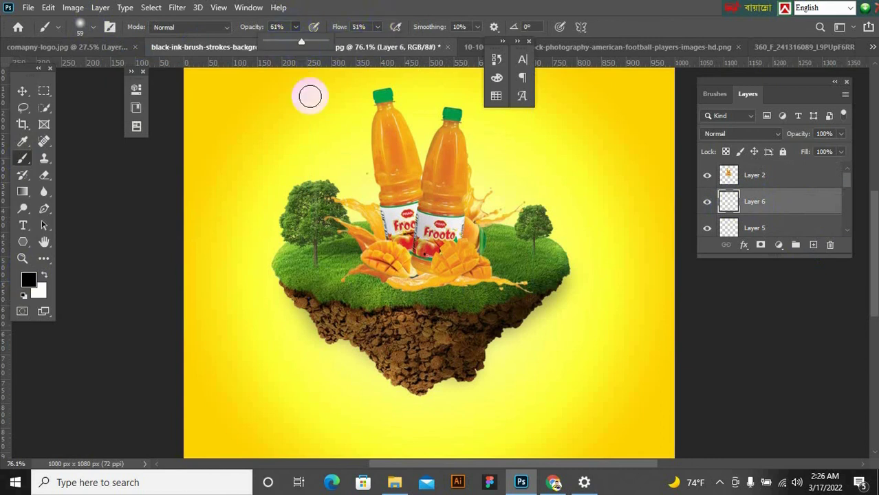
{"action": "key", "text": "super"}
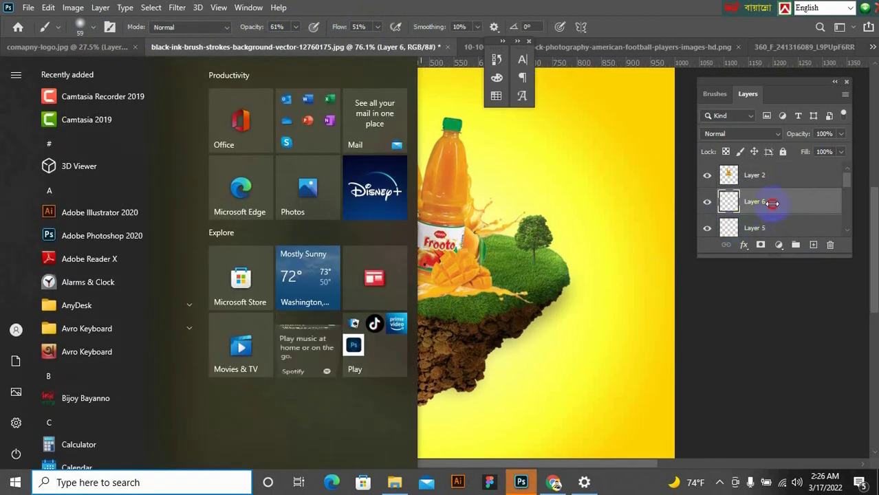
{"action": "left_click", "coordinate": [497, 146]}
- Raise both brush opacity and flow to 100%
{"action": "scroll", "coordinate": [418, 308], "scroll_direction": "up", "scroll_amount": 4}
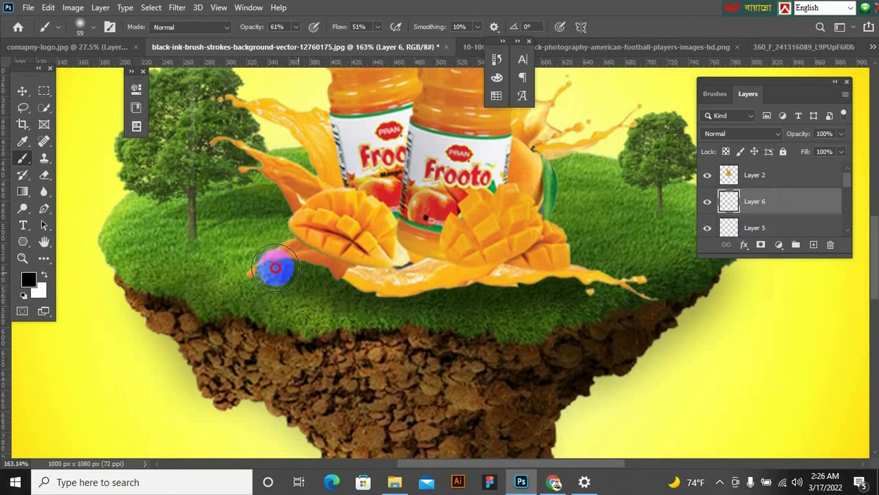
{"action": "scroll", "coordinate": [300, 277], "scroll_direction": "down", "scroll_amount": 5}
{"action": "scroll", "coordinate": [360, 306], "scroll_direction": "up", "scroll_amount": 1}
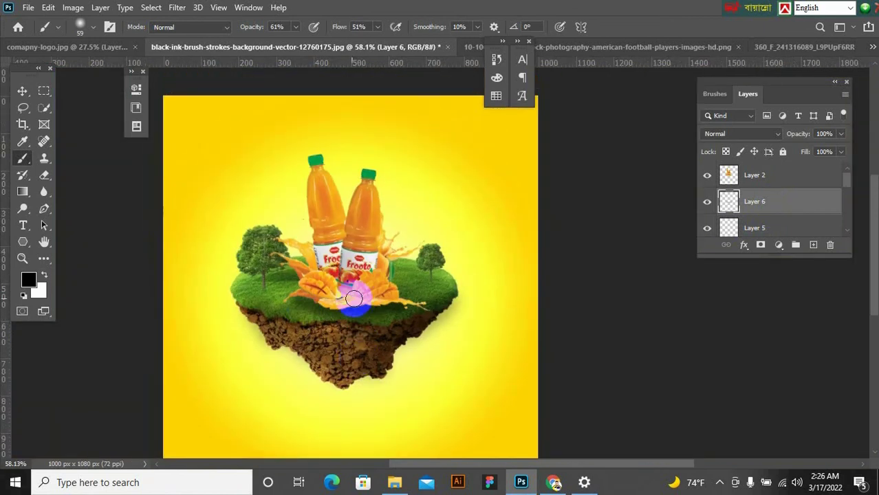
{"action": "left_click", "coordinate": [296, 27]}
{"action": "left_click_drag", "start_coordinate": [294, 39], "coordinate": [329, 39]}
{"action": "left_click", "coordinate": [378, 27]}
{"action": "left_click_drag", "start_coordinate": [398, 51], "coordinate": [413, 50]}
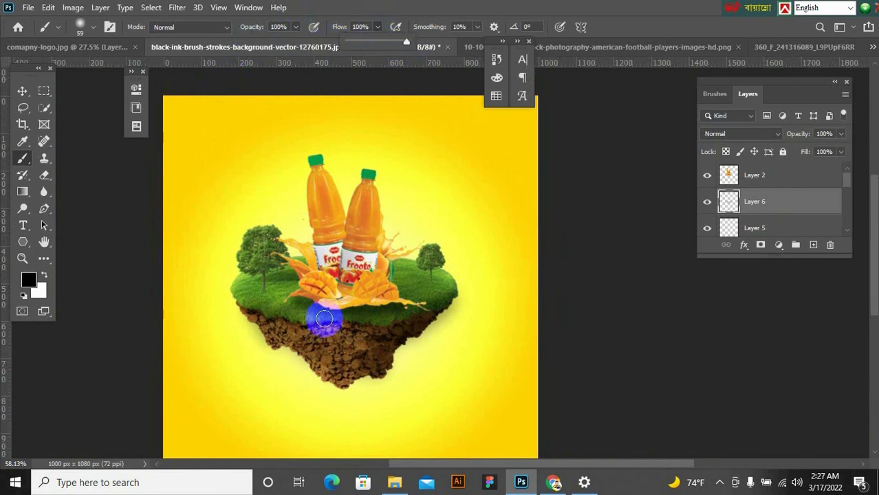
- Paint a soft black shadow under the mangoes at 53% brush opacity
{"action": "mouse_move", "coordinate": [304, 308]}
{"action": "left_mouse_down"}
{"action": "mouse_move", "coordinate": [400, 306]}
{"action": "mouse_move", "coordinate": [279, 296]}
{"action": "left_mouse_up"}
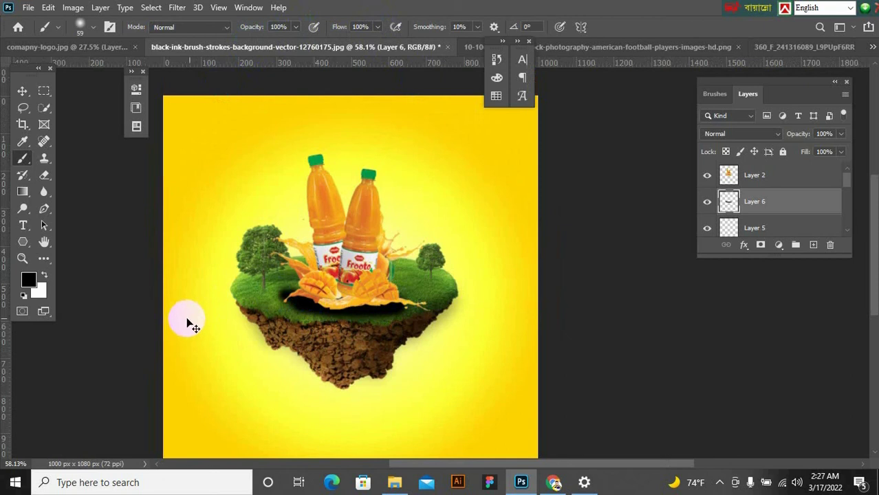
{"action": "key", "text": "ctrl+z"}
{"action": "left_click_drag", "start_coordinate": [287, 45], "coordinate": [270, 44]}
{"action": "mouse_move", "coordinate": [296, 311]}
{"action": "left_mouse_down"}
{"action": "mouse_move", "coordinate": [290, 316]}
{"action": "mouse_move", "coordinate": [296, 296]}
{"action": "mouse_move", "coordinate": [336, 309]}
{"action": "mouse_move", "coordinate": [402, 306]}
{"action": "left_mouse_up"}
- Squash the shadow layer flatter vertically with Free Transform
{"action": "left_click", "coordinate": [21, 90]}
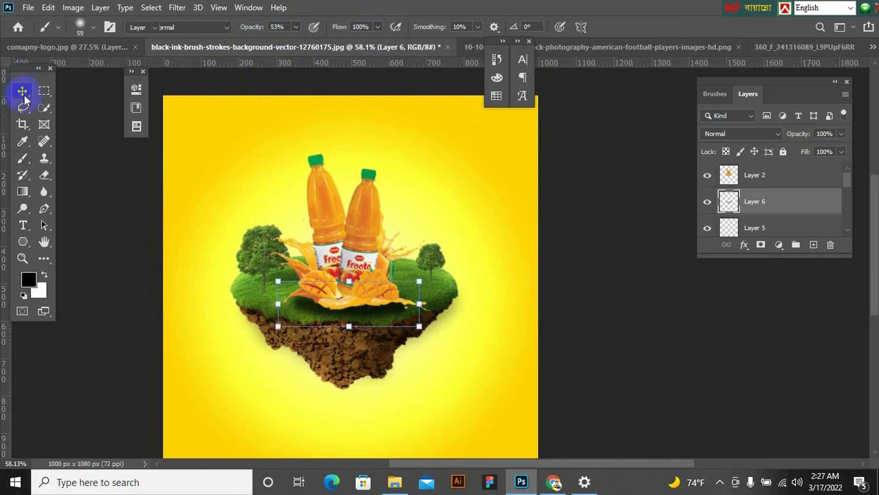
{"action": "scroll", "coordinate": [366, 276], "scroll_direction": "up", "scroll_amount": 3}
{"action": "left_click", "coordinate": [340, 279]}
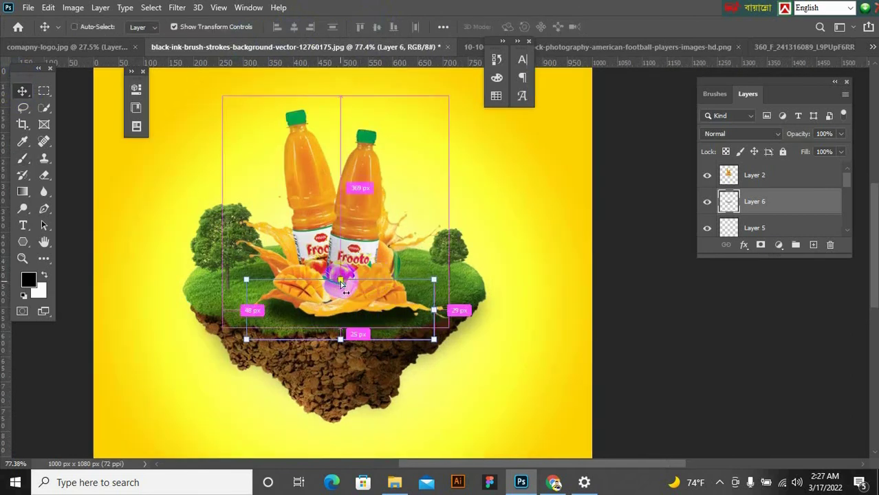
{"action": "left_click_drag", "start_coordinate": [342, 280], "coordinate": [343, 321]}
- Warp the flattened shadow, pulling its left corners inward so it tapers along the grass
{"action": "double_click", "coordinate": [355, 311]}
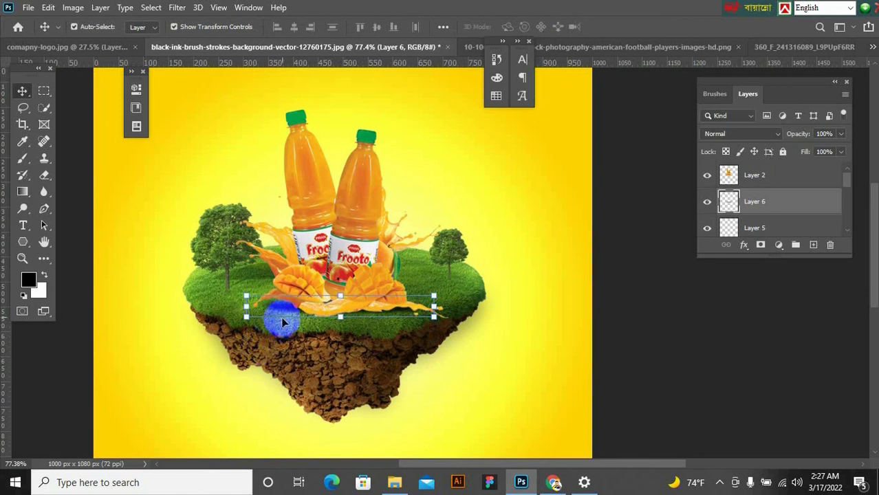
{"action": "scroll", "coordinate": [273, 323], "scroll_direction": "up", "scroll_amount": 3}
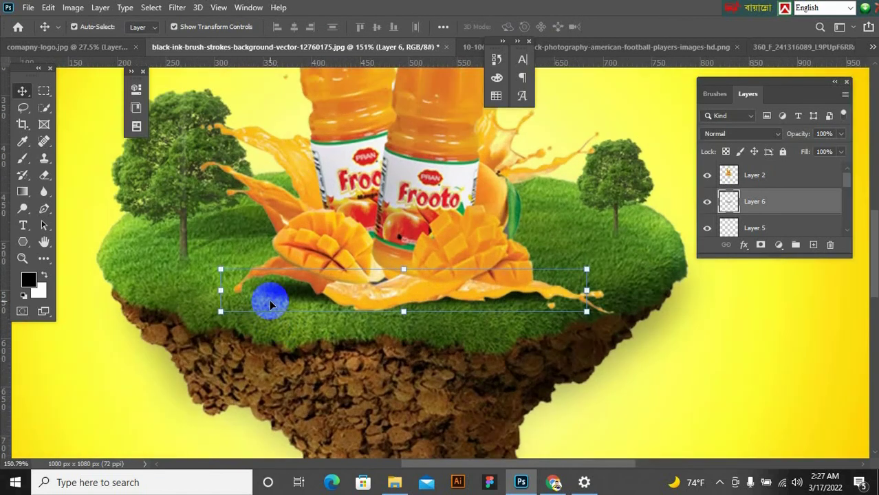
{"action": "key", "text": "ctrl+t"}
{"action": "left_click", "coordinate": [577, 26]}
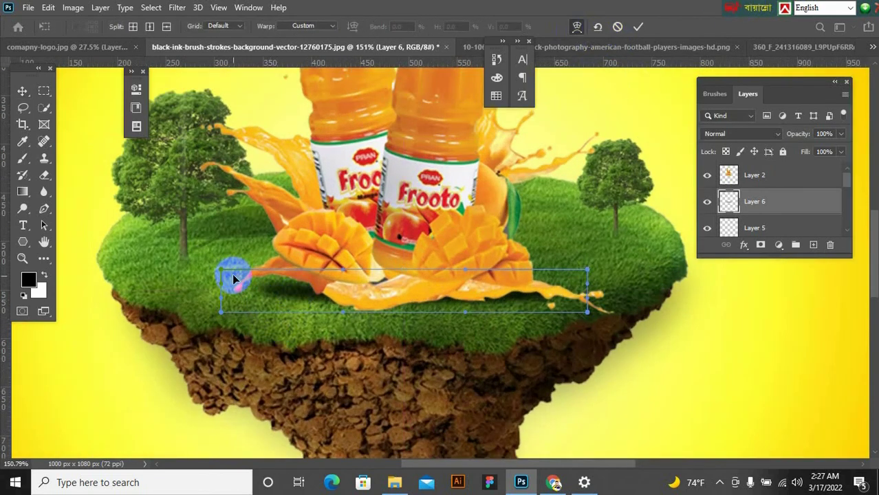
{"action": "left_click_drag", "start_coordinate": [223, 273], "coordinate": [242, 256]}
{"action": "left_click_drag", "start_coordinate": [224, 313], "coordinate": [233, 275]}
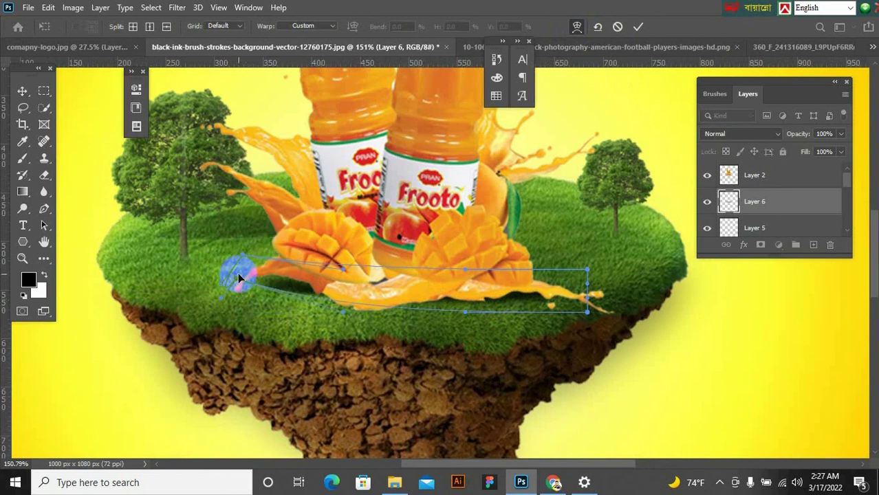
{"action": "key", "text": "Return"}
- Select the island layer and begin selecting layers from Layer 3 upward
{"action": "left_click", "coordinate": [325, 322]}
{"action": "scroll", "coordinate": [329, 319], "scroll_direction": "down", "scroll_amount": 5}
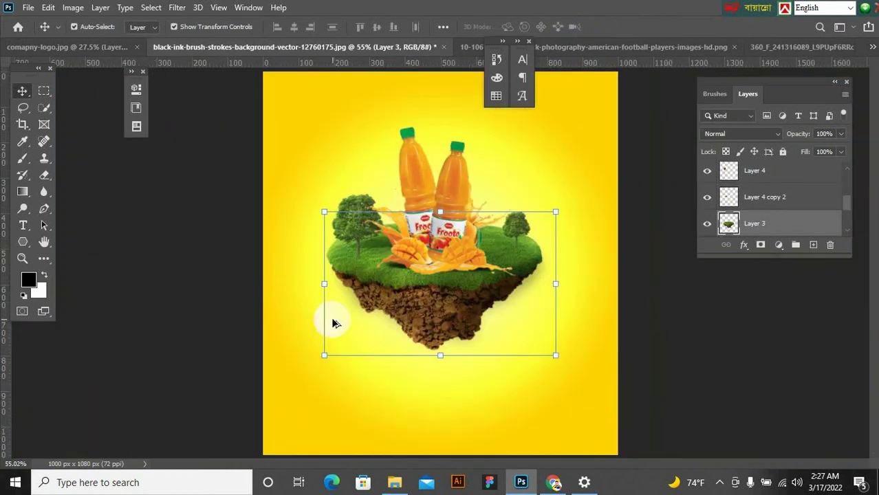
{"action": "scroll", "coordinate": [577, 249], "scroll_direction": "up", "scroll_amount": 1}
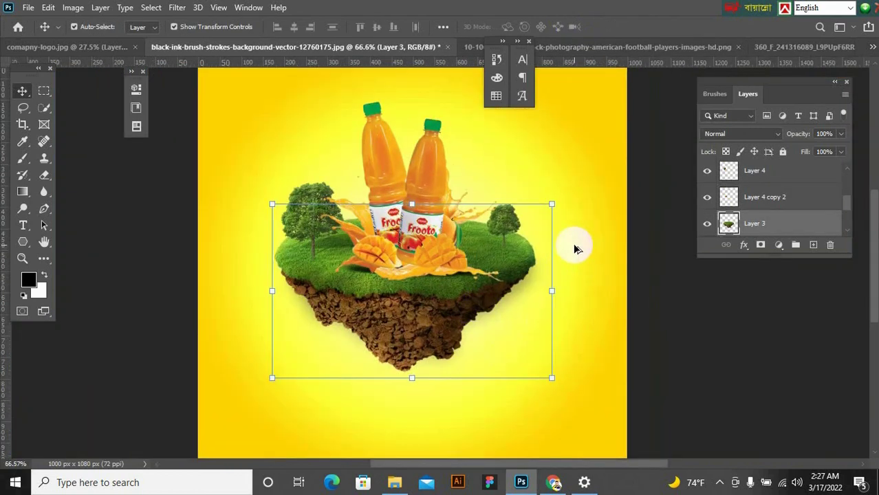
{"action": "scroll", "coordinate": [577, 249], "scroll_direction": "up", "scroll_amount": 1}
{"action": "scroll", "coordinate": [576, 249], "scroll_direction": "down", "scroll_amount": 3}
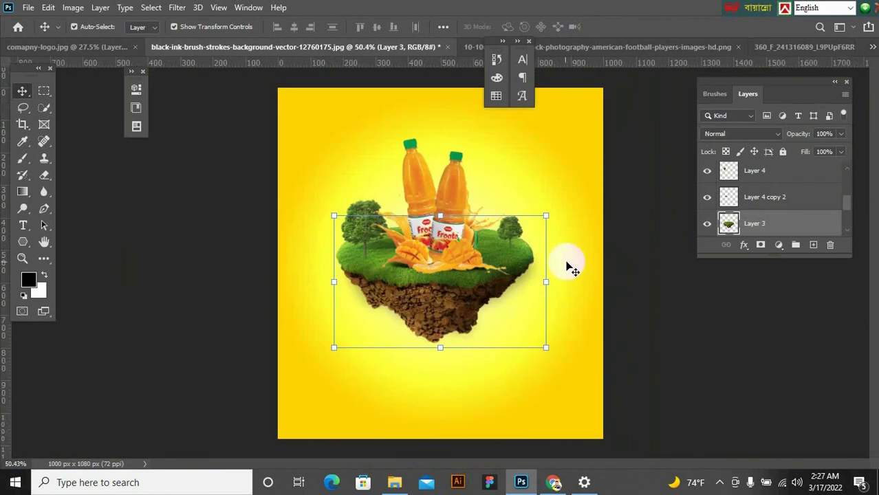
{"action": "left_click", "coordinate": [614, 264]}
{"action": "left_click", "coordinate": [796, 221]}
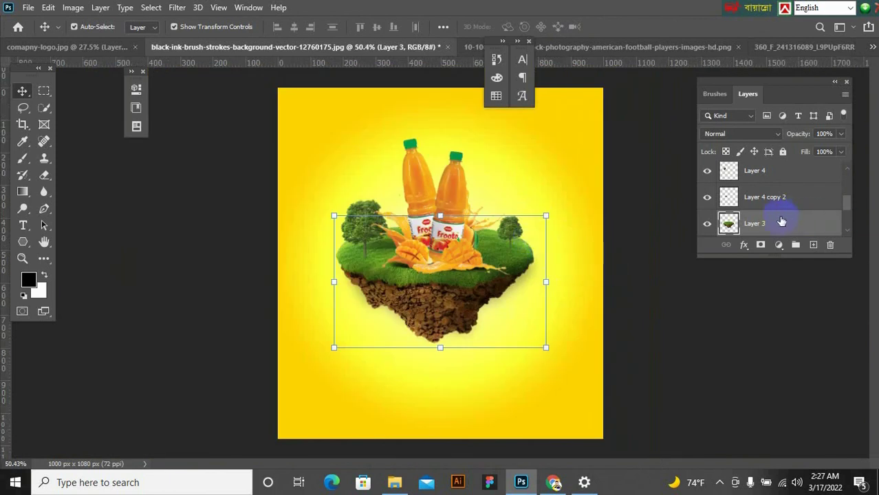
{"action": "left_click", "coordinate": [779, 193], "text": "shift"}
{"action": "left_click", "coordinate": [776, 173], "text": "shift"}
- Add Layers 5, 6 and the bottles layer, group them as Group 1, and nudge it down
{"action": "scroll", "coordinate": [772, 196], "scroll_direction": "up", "scroll_amount": 2}
{"action": "left_click", "coordinate": [778, 173], "text": "shift"}
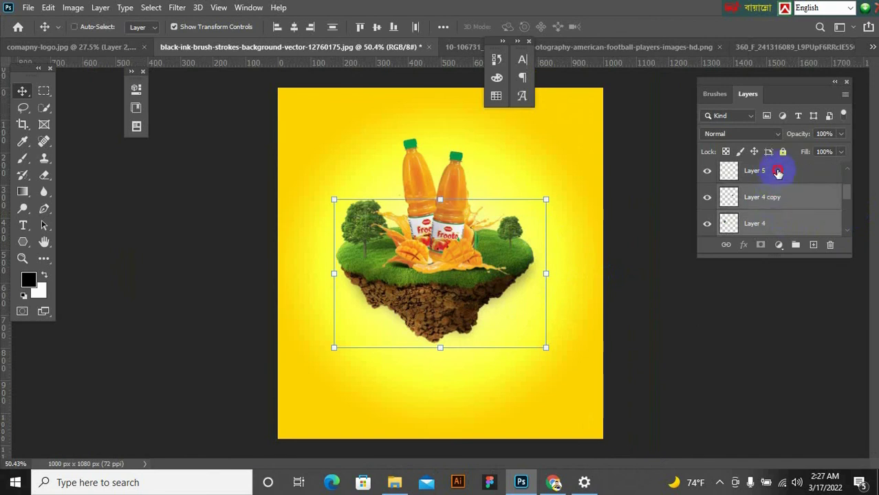
{"action": "scroll", "coordinate": [776, 180], "scroll_direction": "up", "scroll_amount": 2}
{"action": "left_click", "coordinate": [766, 201], "text": "shift"}
{"action": "left_click", "coordinate": [767, 180], "text": "shift"}
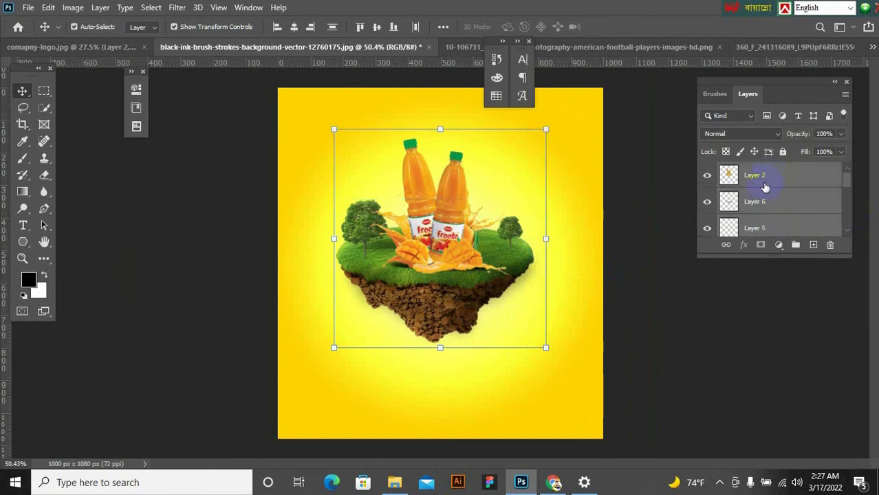
{"action": "key", "text": "ctrl+g"}
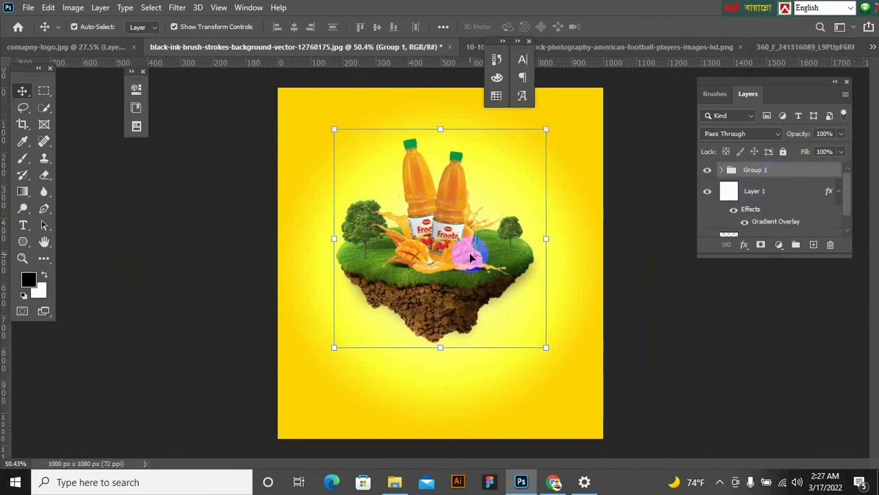
{"action": "left_click_drag", "start_coordinate": [461, 254], "coordinate": [461, 264]}
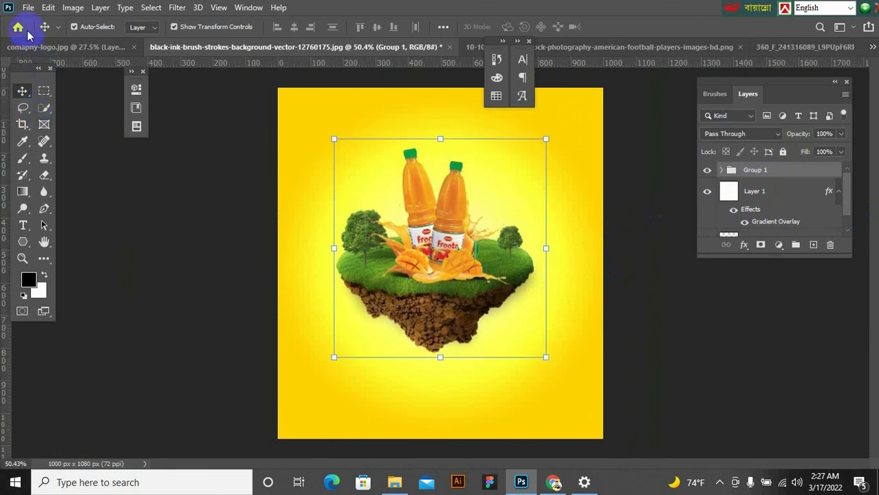
{"action": "left_click_drag", "start_coordinate": [23, 163], "coordinate": [48, 158]}
- Add empty Layer 7 above Group 1 and browse the brush presets
{"action": "left_click", "coordinate": [814, 245]}
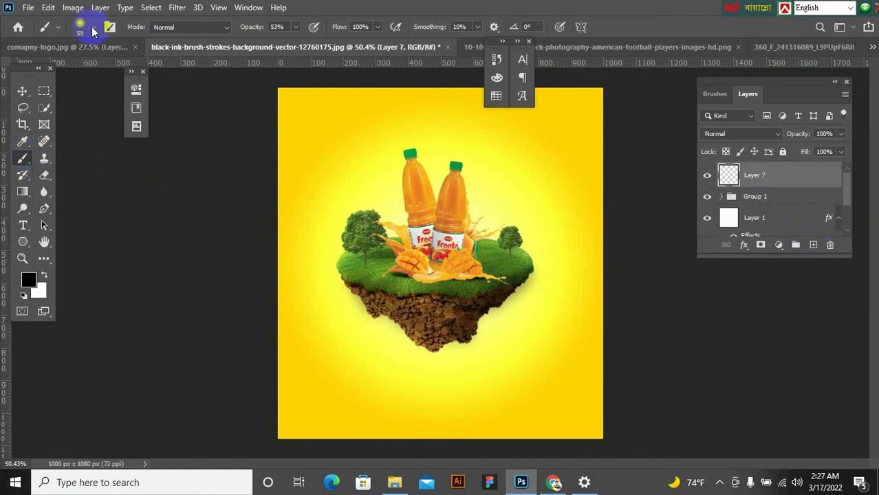
{"action": "left_click", "coordinate": [93, 28]}
{"action": "scroll", "coordinate": [63, 190], "scroll_direction": "down", "scroll_amount": 10}
{"action": "scroll", "coordinate": [63, 190], "scroll_direction": "down", "scroll_amount": 3}
{"action": "scroll", "coordinate": [63, 190], "scroll_direction": "down", "scroll_amount": 2}
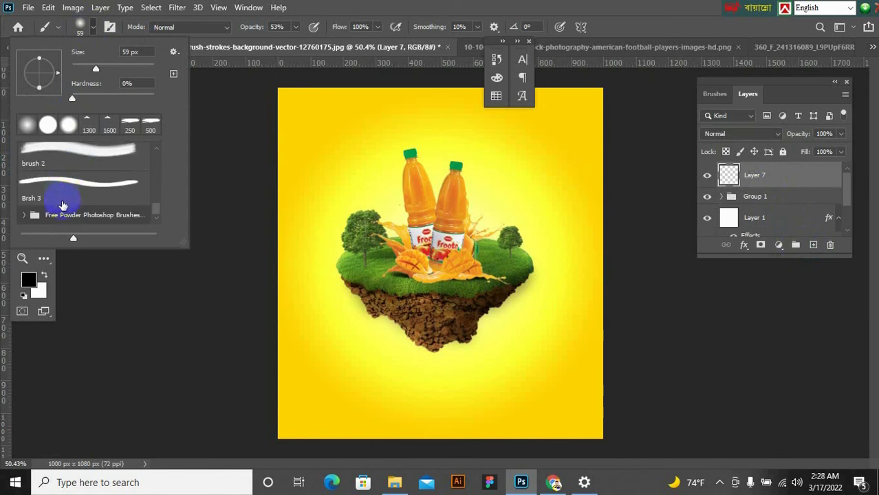
{"action": "scroll", "coordinate": [63, 198], "scroll_direction": "up", "scroll_amount": 1}
{"action": "left_click", "coordinate": [82, 171]}
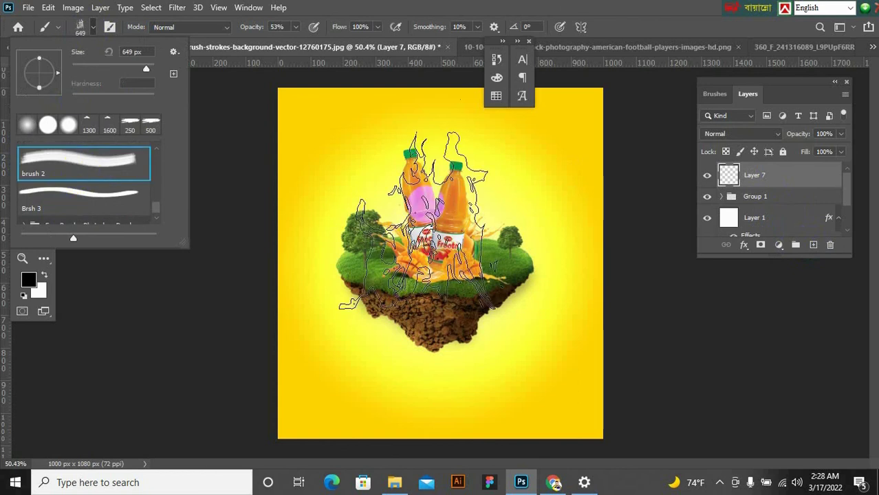
- Choose the xxxc cloud brush preset at 1514 px for Layer 7
{"action": "scroll", "coordinate": [78, 166], "scroll_direction": "up", "scroll_amount": 1}
{"action": "scroll", "coordinate": [78, 165], "scroll_direction": "up", "scroll_amount": 2}
{"action": "left_click", "coordinate": [78, 154]}
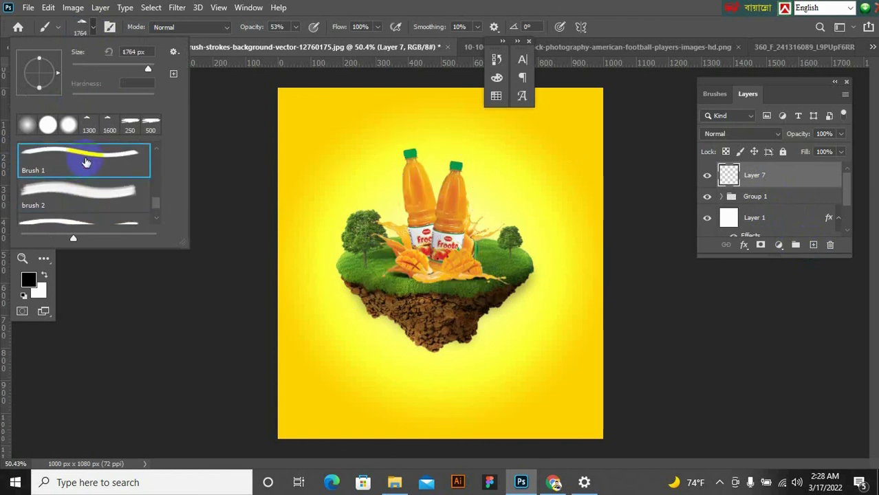
{"action": "scroll", "coordinate": [93, 167], "scroll_direction": "up", "scroll_amount": 1}
{"action": "scroll", "coordinate": [93, 168], "scroll_direction": "up", "scroll_amount": 2}
{"action": "left_click", "coordinate": [88, 168]}
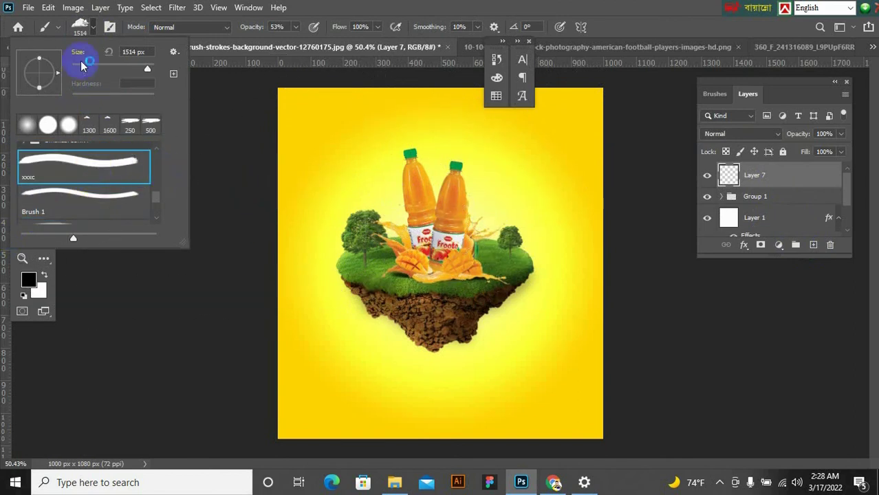
{"action": "left_click", "coordinate": [763, 180]}
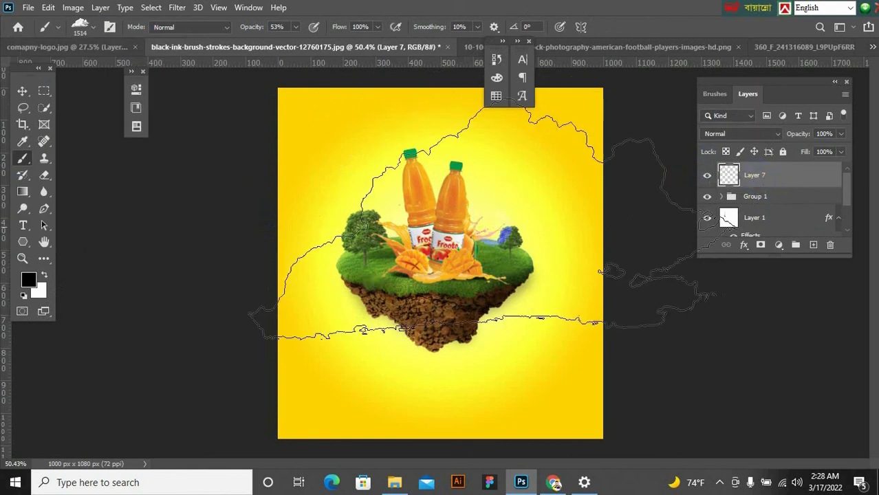
- Set white as the paint colour, shrink the brush to 250 px, and raise opacity to 100%
{"action": "key", "text": "bracketleft"}
{"action": "key", "text": "bracketleft"}
{"action": "key", "text": "bracketleft"}
{"action": "key", "text": "bracketleft"}
{"action": "key", "text": "bracketleft"}
{"action": "key", "text": "bracketleft"}
{"action": "key", "text": "bracketleft"}
{"action": "key", "text": "bracketleft"}
{"action": "key", "text": "bracketleft"}
{"action": "key", "text": "bracketleft"}
{"action": "key", "text": "bracketleft"}
{"action": "key", "text": "bracketleft"}
{"action": "key", "text": "bracketleft"}
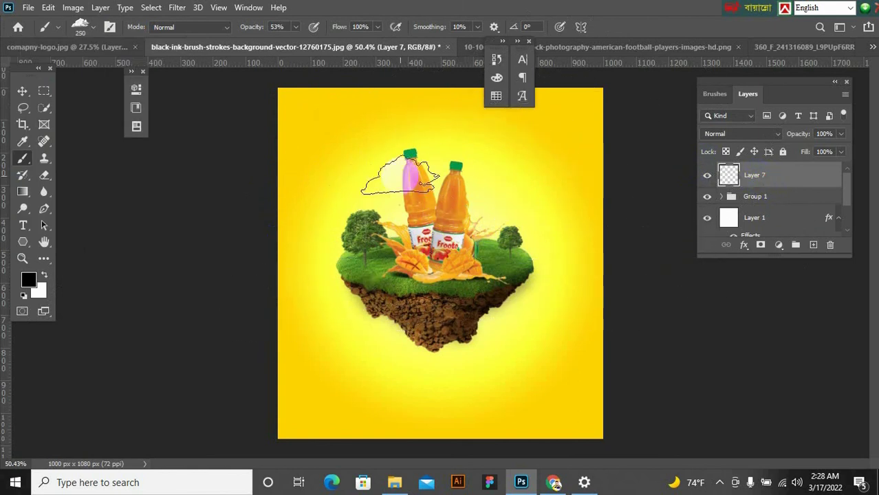
{"action": "left_click", "coordinate": [44, 276]}
{"action": "key", "text": "bracketleft"}
{"action": "key", "text": "bracketleft"}
{"action": "key", "text": "bracketleft"}
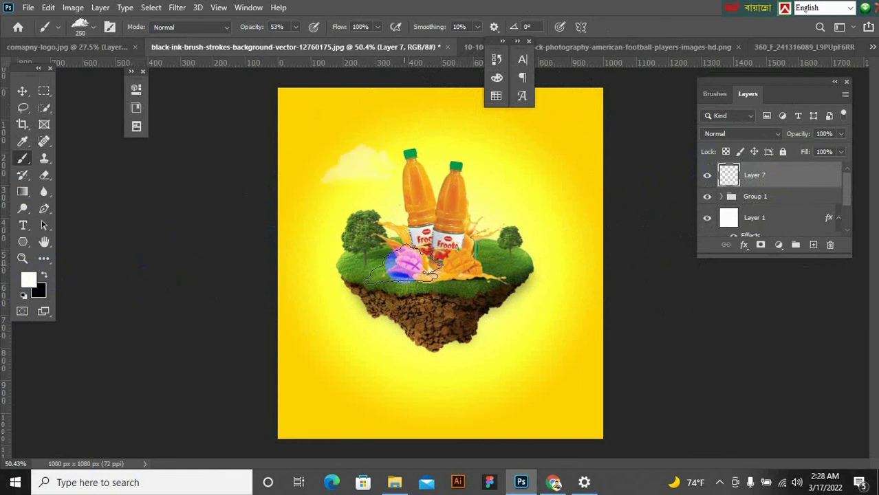
{"action": "key", "text": "ctrl+z"}
{"action": "left_click_drag", "start_coordinate": [297, 33], "coordinate": [344, 47]}
{"action": "left_click", "coordinate": [379, 28]}
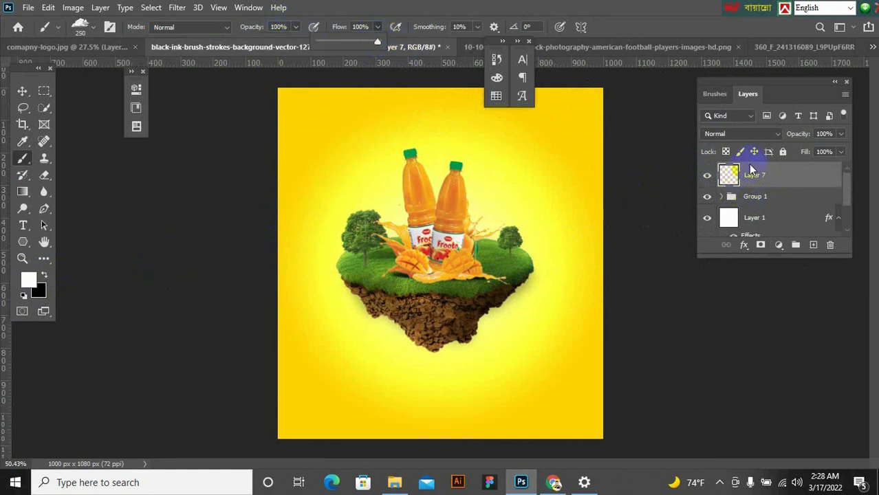
{"action": "left_click", "coordinate": [752, 168]}
- Stamp white clouds left of, right of and above the bottles, shrinking the brush to 200 then 70 px
{"action": "left_click", "coordinate": [368, 185]}
{"action": "left_click", "coordinate": [486, 196]}
{"action": "scroll", "coordinate": [486, 176], "scroll_direction": "up", "scroll_amount": 2}
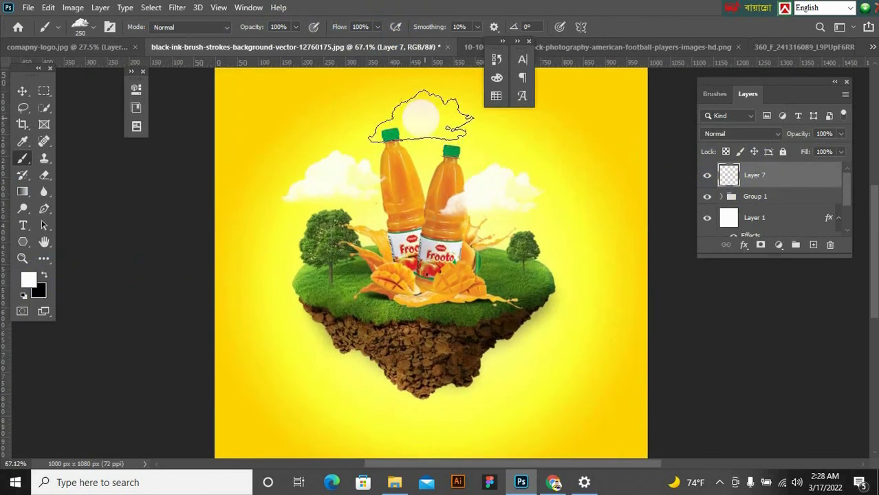
{"action": "key", "text": "bracketleft"}
{"action": "left_click", "coordinate": [446, 118]}
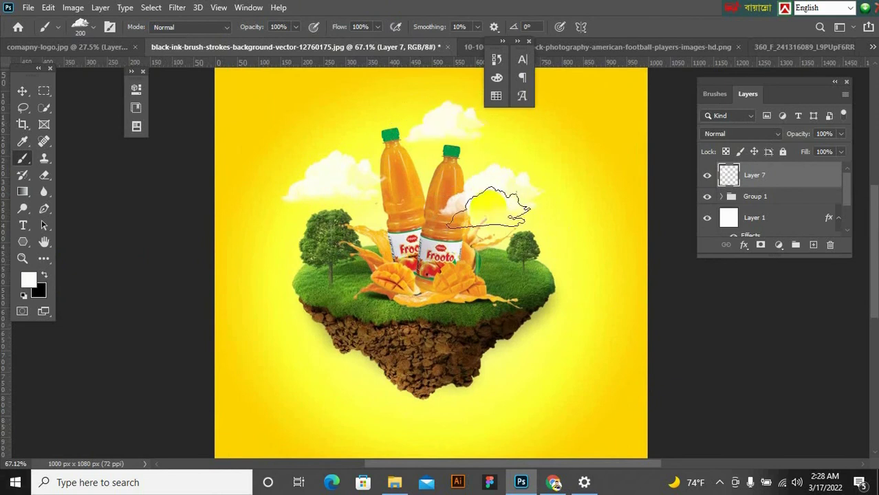
{"action": "scroll", "coordinate": [489, 206], "scroll_direction": "down", "scroll_amount": 2}
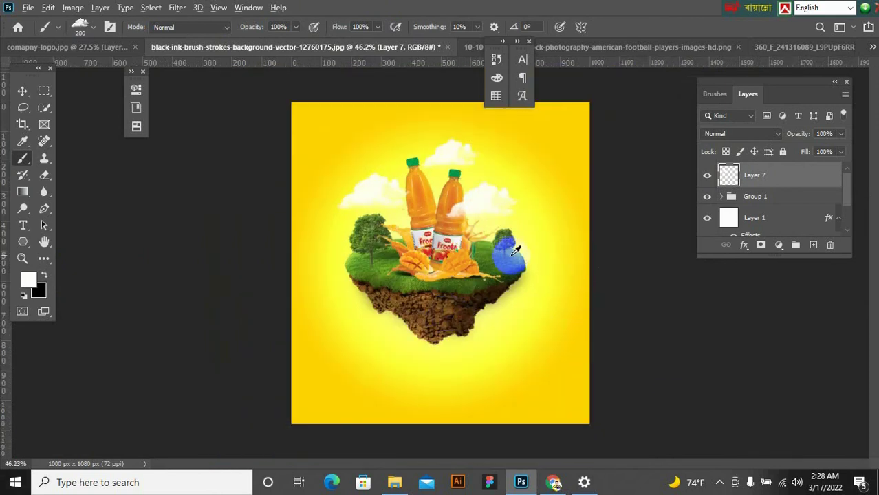
{"action": "scroll", "coordinate": [516, 251], "scroll_direction": "up", "scroll_amount": 2}
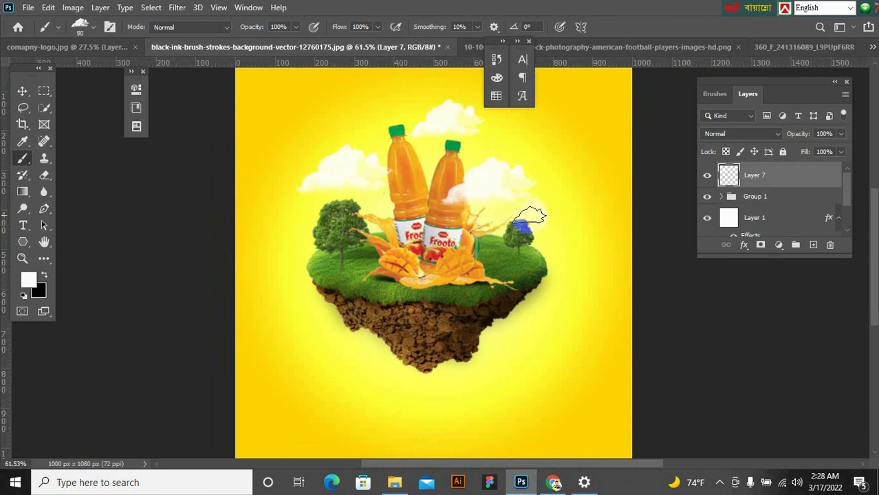
{"action": "key", "text": "bracketleft"}
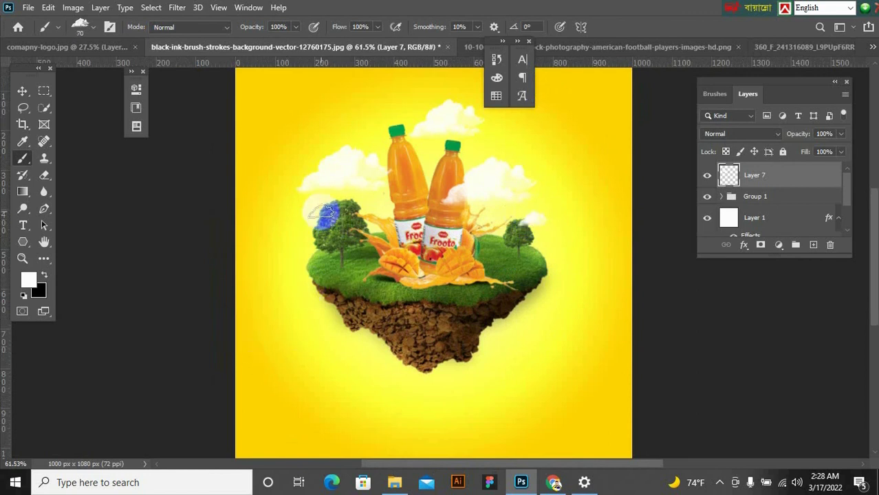
{"action": "scroll", "coordinate": [388, 275], "scroll_direction": "down", "scroll_amount": 1}
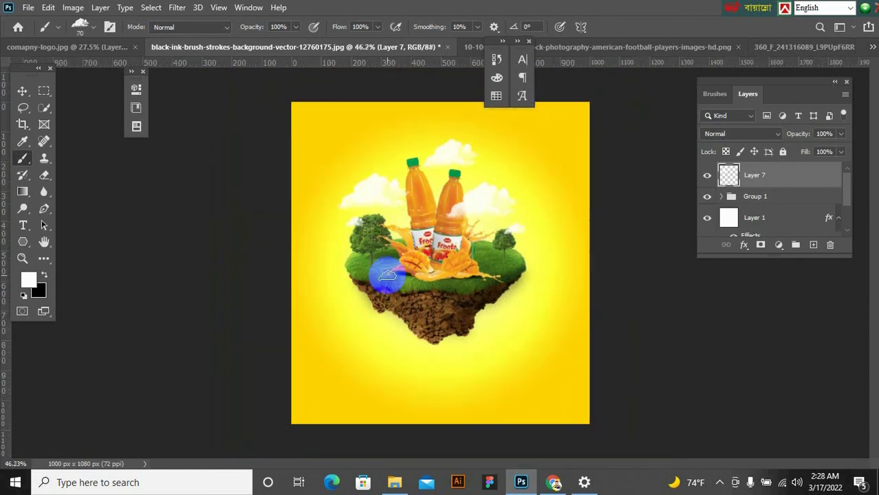
- Select the background Layer 1 and nudge its opacity slightly
{"action": "left_click", "coordinate": [29, 91]}
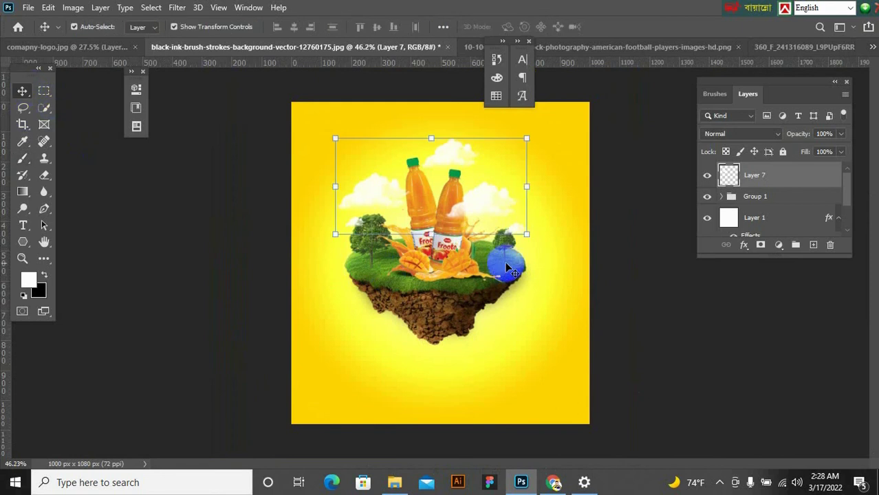
{"action": "scroll", "coordinate": [506, 265], "scroll_direction": "up", "scroll_amount": 1}
{"action": "scroll", "coordinate": [742, 226], "scroll_direction": "down", "scroll_amount": 2}
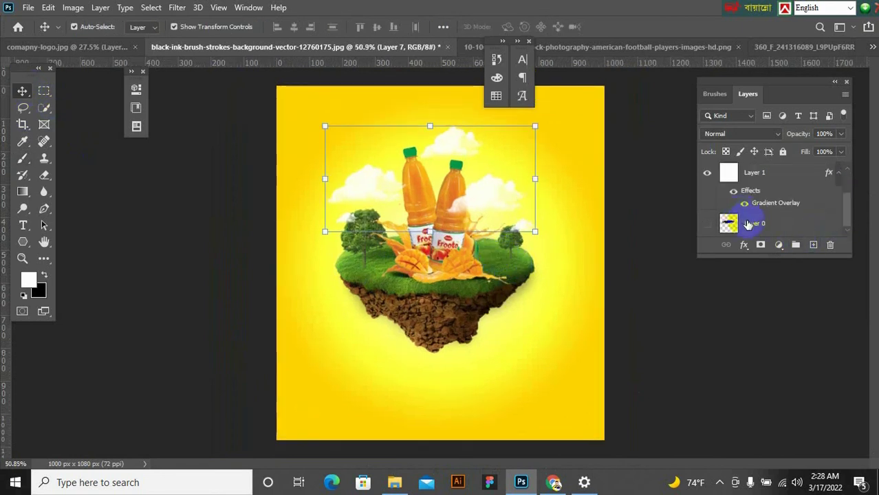
{"action": "left_click", "coordinate": [754, 173]}
{"action": "left_click", "coordinate": [840, 134]}
{"action": "mouse_move", "coordinate": [842, 150]}
{"action": "left_mouse_down"}
{"action": "mouse_move", "coordinate": [829, 151]}
{"action": "mouse_move", "coordinate": [846, 150]}
{"action": "left_mouse_up"}
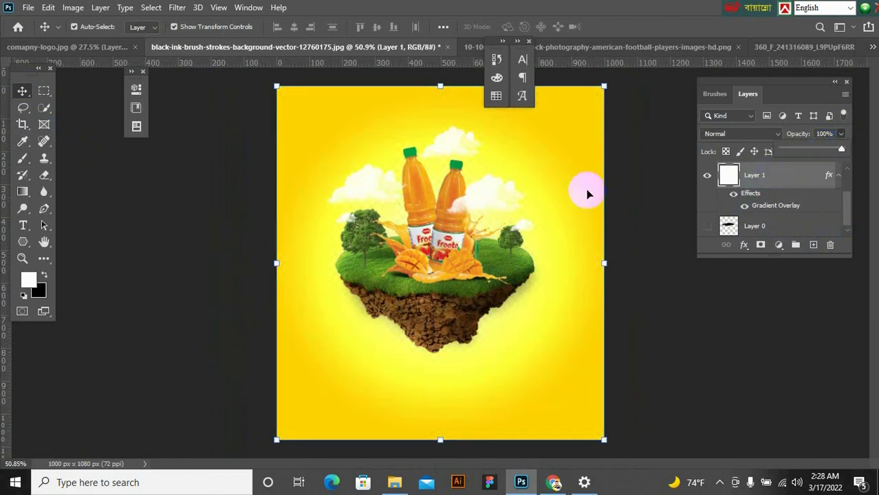
{"action": "left_click", "coordinate": [724, 208]}
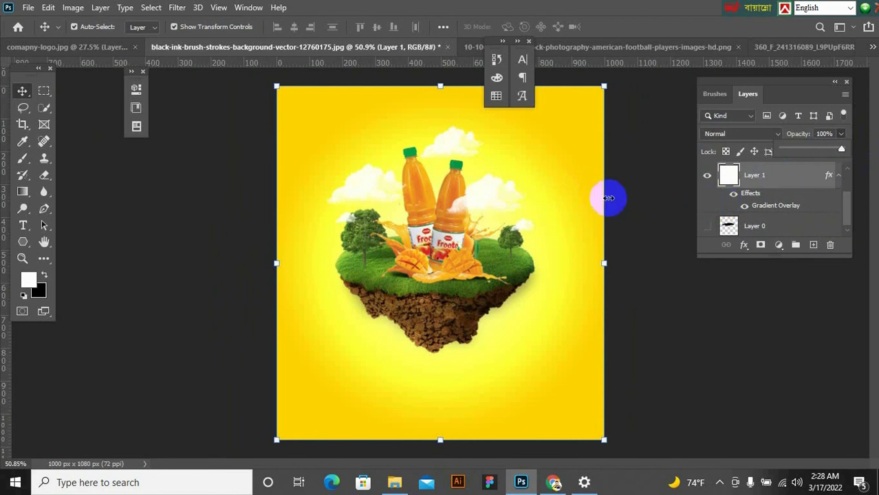
- Open Layer 1's layer style at the Gradient Overlay settings
{"action": "right_click", "coordinate": [750, 190]}
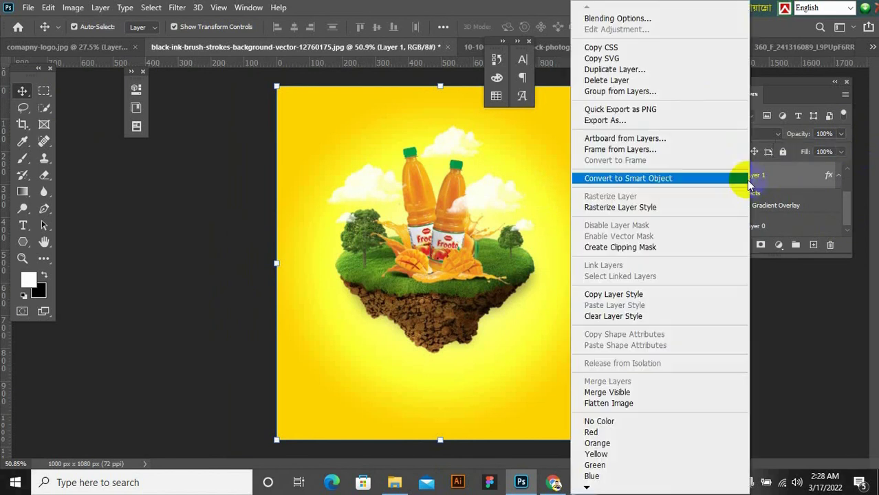
{"action": "left_click", "coordinate": [659, 22]}
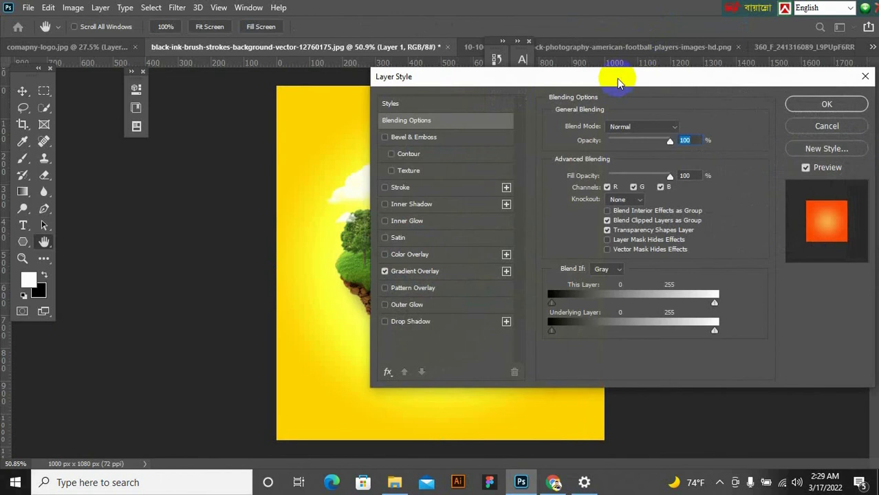
{"action": "left_click_drag", "start_coordinate": [617, 79], "coordinate": [749, 95]}
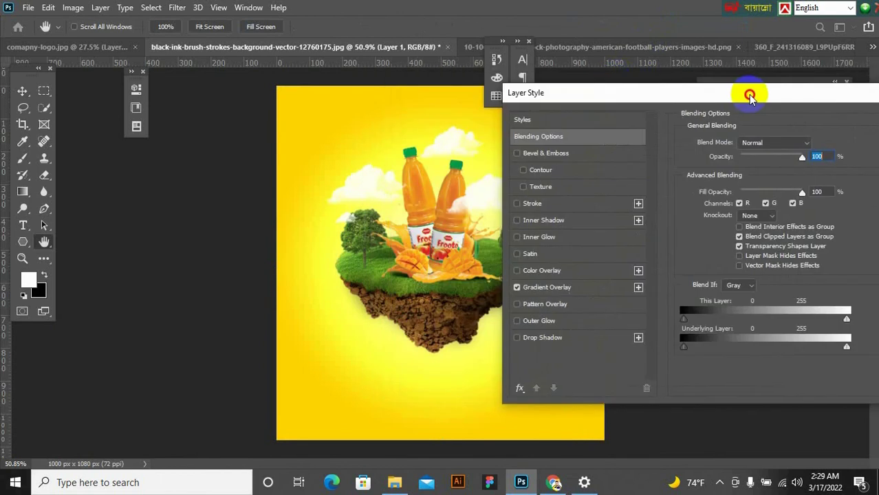
{"action": "left_click", "coordinate": [578, 288]}
- Recolour the gradient's left stop (trying orange #ee9500) and apply the overlay to Layer 1
{"action": "left_click", "coordinate": [741, 180]}
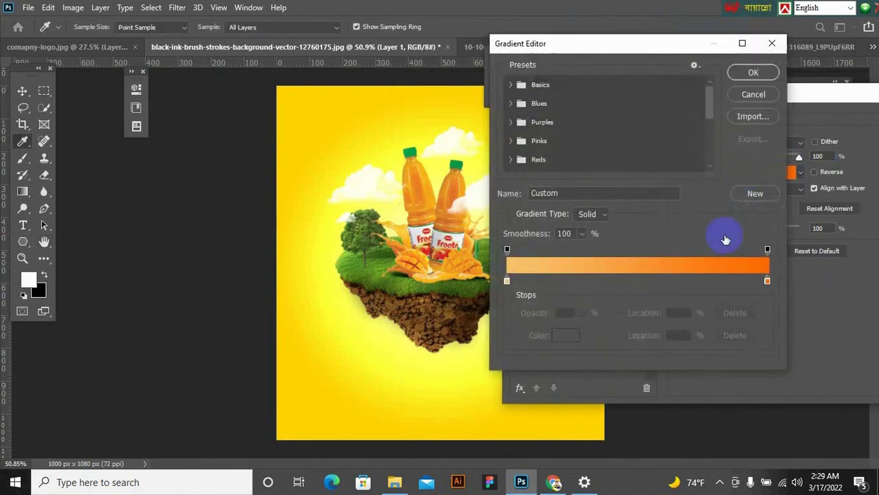
{"action": "left_click", "coordinate": [507, 281]}
{"action": "left_click", "coordinate": [554, 335]}
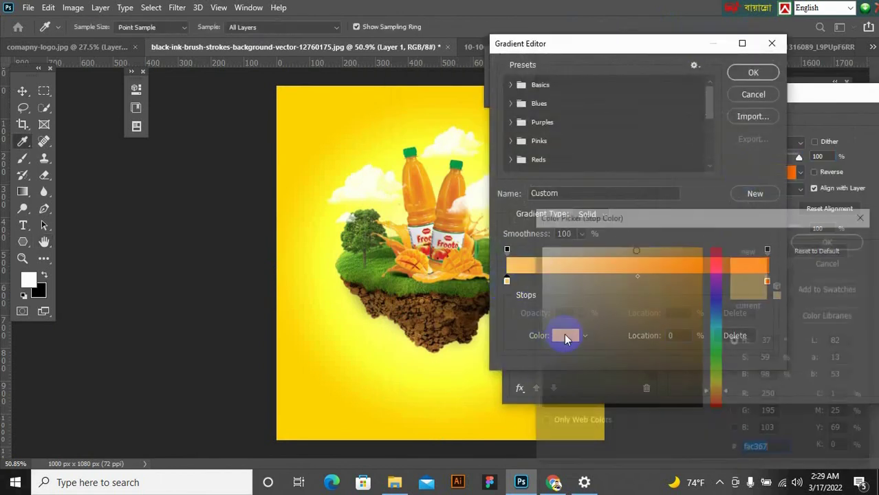
{"action": "left_click_drag", "start_coordinate": [691, 256], "coordinate": [701, 310]}
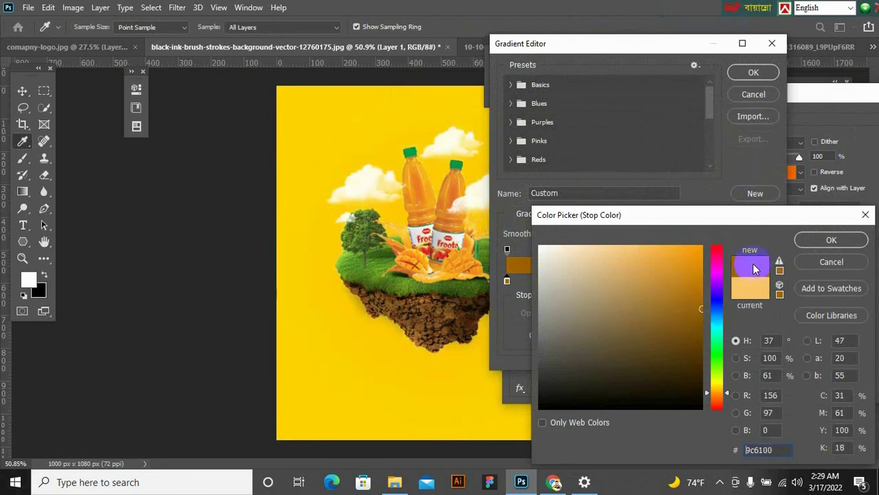
{"action": "mouse_move", "coordinate": [705, 274]}
{"action": "left_mouse_down"}
{"action": "mouse_move", "coordinate": [693, 268]}
{"action": "mouse_move", "coordinate": [700, 233]}
{"action": "mouse_move", "coordinate": [543, 247]}
{"action": "left_mouse_up"}
{"action": "mouse_move", "coordinate": [601, 252]}
{"action": "left_mouse_down"}
{"action": "mouse_move", "coordinate": [708, 255]}
{"action": "mouse_move", "coordinate": [701, 256]}
{"action": "mouse_move", "coordinate": [697, 340]}
{"action": "mouse_move", "coordinate": [710, 381]}
{"action": "left_mouse_up"}
{"action": "mouse_move", "coordinate": [697, 355]}
{"action": "left_mouse_down"}
{"action": "mouse_move", "coordinate": [698, 321]}
{"action": "mouse_move", "coordinate": [693, 347]}
{"action": "mouse_move", "coordinate": [702, 352]}
{"action": "left_mouse_up"}
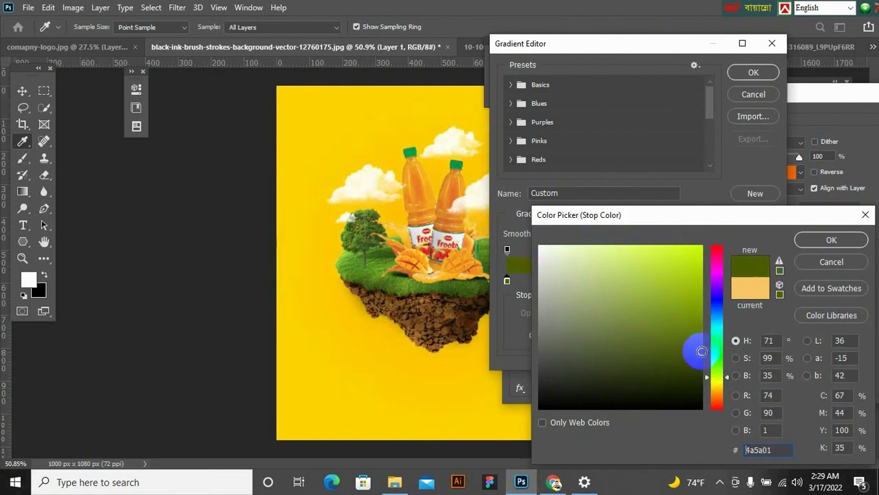
{"action": "left_click", "coordinate": [831, 240]}
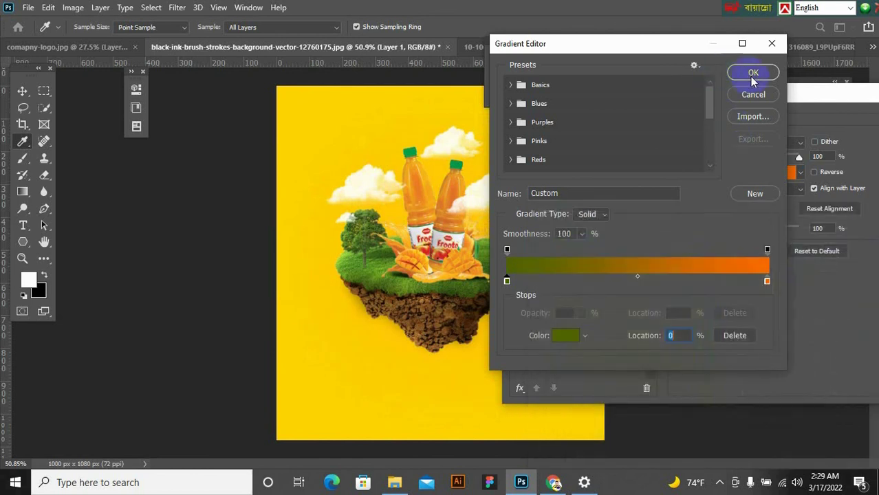
{"action": "left_click", "coordinate": [753, 73]}
{"action": "left_click_drag", "start_coordinate": [834, 93], "coordinate": [692, 96]}
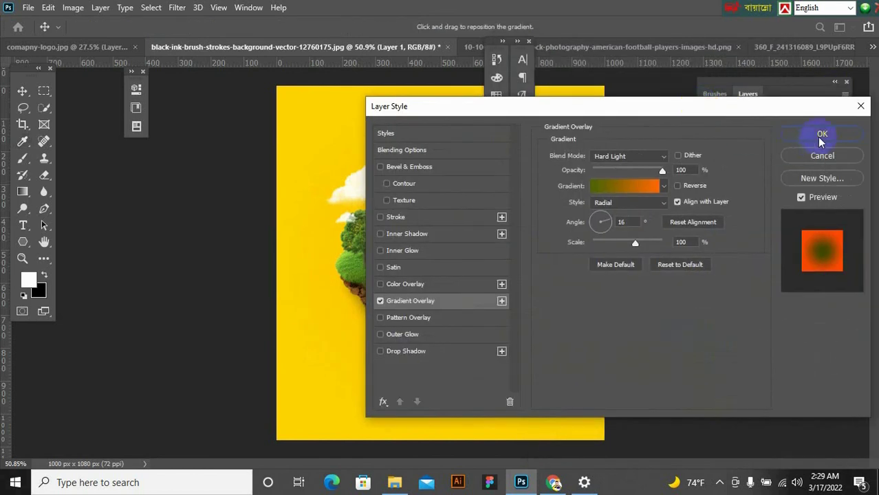
{"action": "left_click", "coordinate": [819, 133]}
{"action": "scroll", "coordinate": [550, 261], "scroll_direction": "down", "scroll_amount": 3}
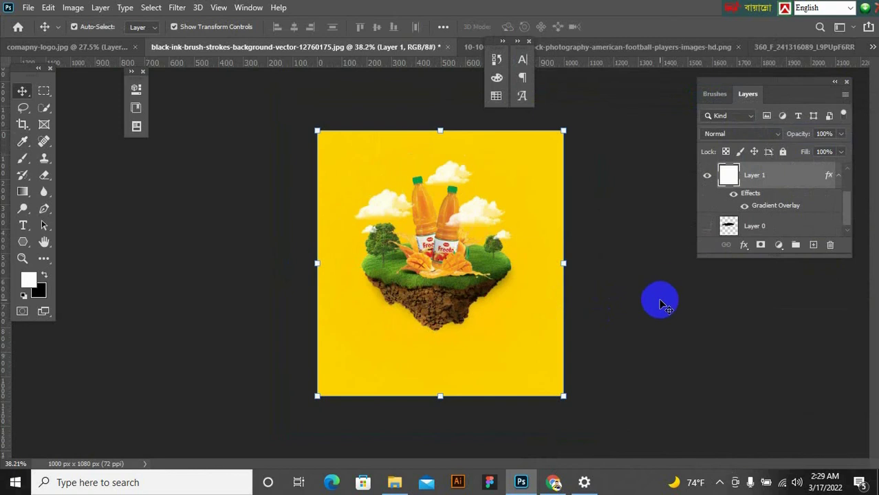
{"action": "left_click", "coordinate": [648, 303]}
- Move the left cloud (Layer 7) about 16 px to the right
{"action": "scroll", "coordinate": [464, 229], "scroll_direction": "up", "scroll_amount": 3}
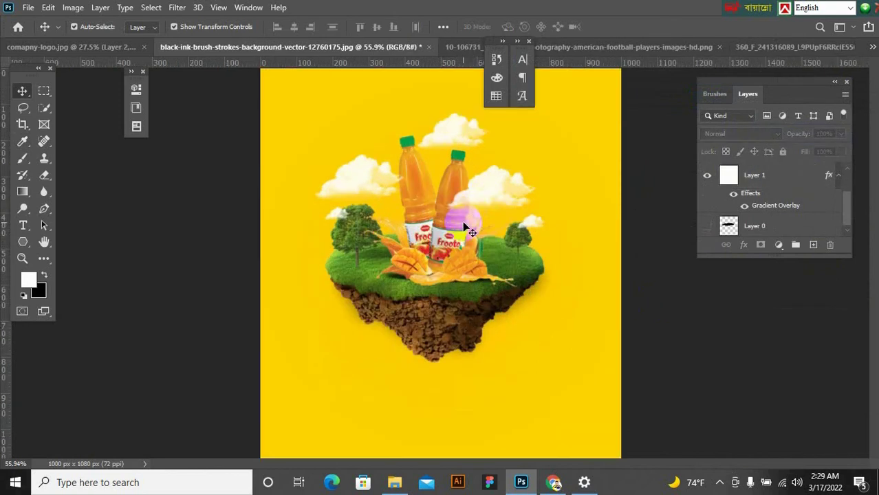
{"action": "scroll", "coordinate": [499, 198], "scroll_direction": "up", "scroll_amount": 2}
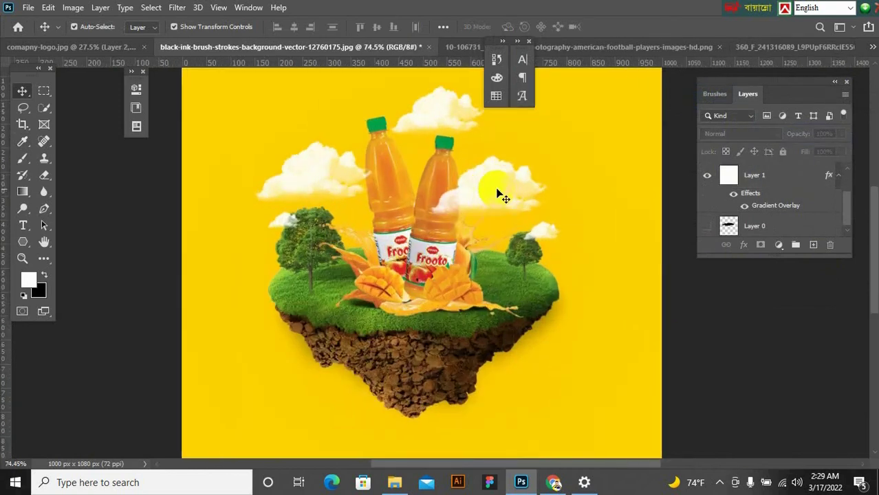
{"action": "left_click", "coordinate": [330, 186]}
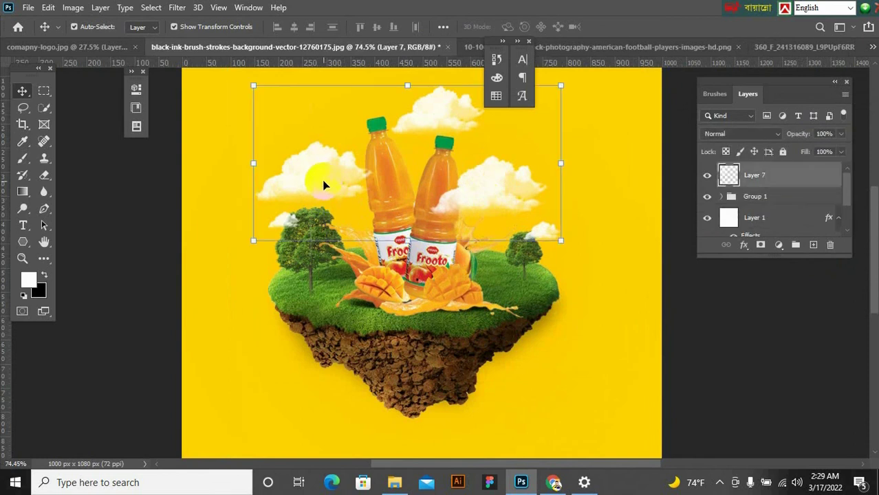
{"action": "left_click_drag", "start_coordinate": [323, 184], "coordinate": [330, 186]}
{"action": "left_click", "coordinate": [693, 310]}
{"action": "scroll", "coordinate": [558, 185], "scroll_direction": "up", "scroll_amount": 3}
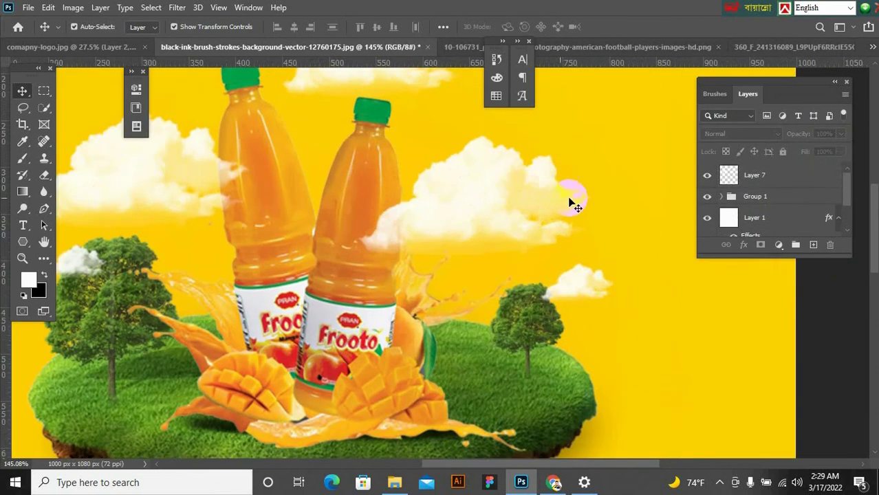
{"action": "scroll", "coordinate": [196, 216], "scroll_direction": "down", "scroll_amount": 1}
- Select Layer 7 and Group 1 together and group them into Group 2 with Ctrl+G
{"action": "scroll", "coordinate": [427, 206], "scroll_direction": "down", "scroll_amount": 2}
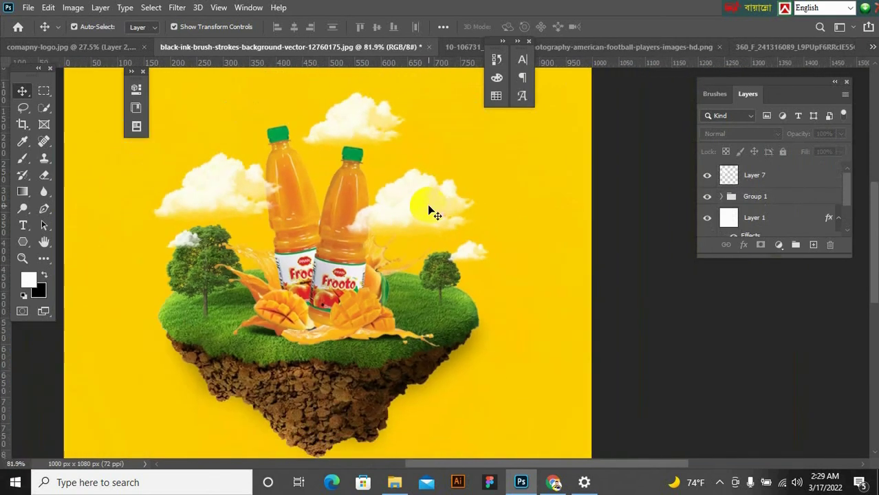
{"action": "left_click_drag", "start_coordinate": [343, 353], "coordinate": [356, 360]}
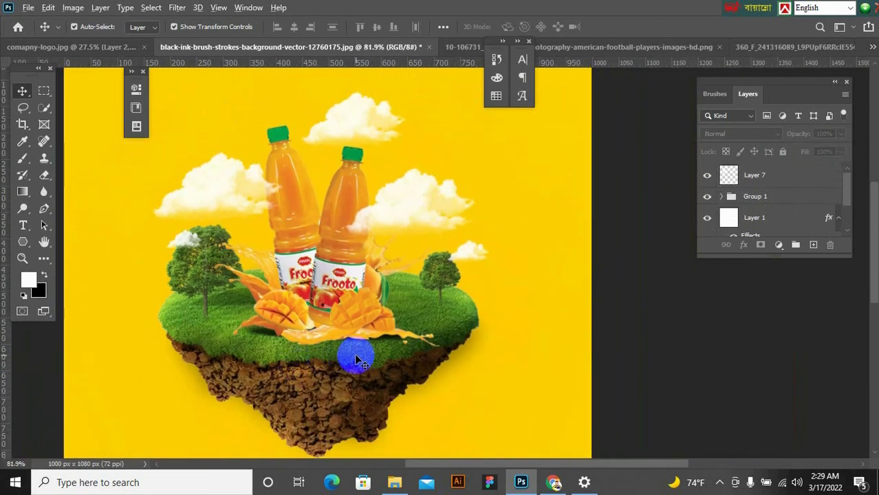
{"action": "scroll", "coordinate": [357, 360], "scroll_direction": "down", "scroll_amount": 2}
{"action": "scroll", "coordinate": [372, 344], "scroll_direction": "left", "scroll_amount": 2}
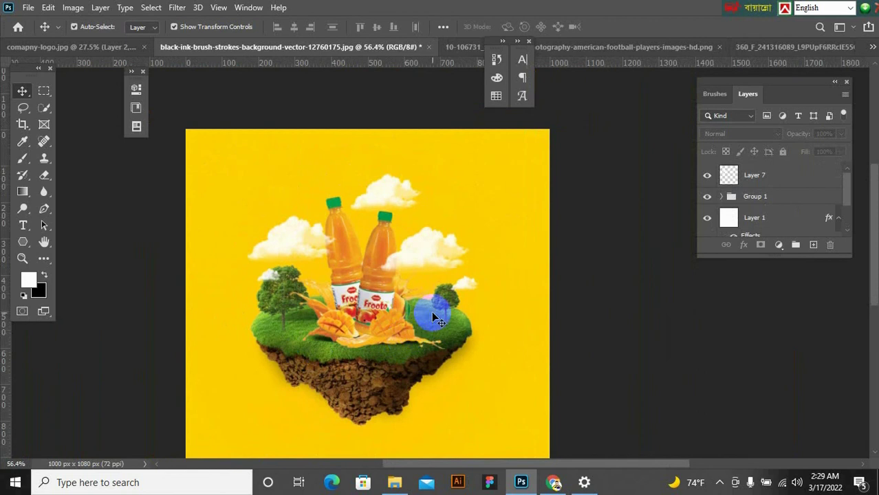
{"action": "scroll", "coordinate": [431, 311], "scroll_direction": "down", "scroll_amount": 1}
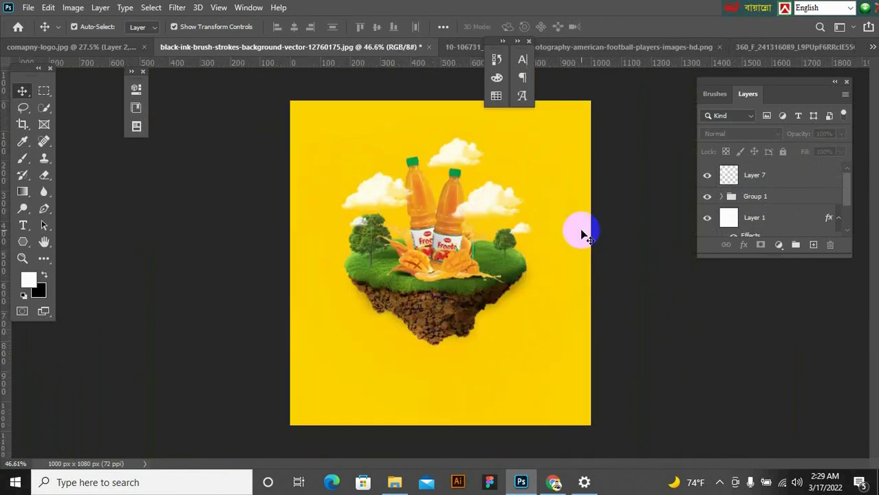
{"action": "left_click", "coordinate": [756, 198]}
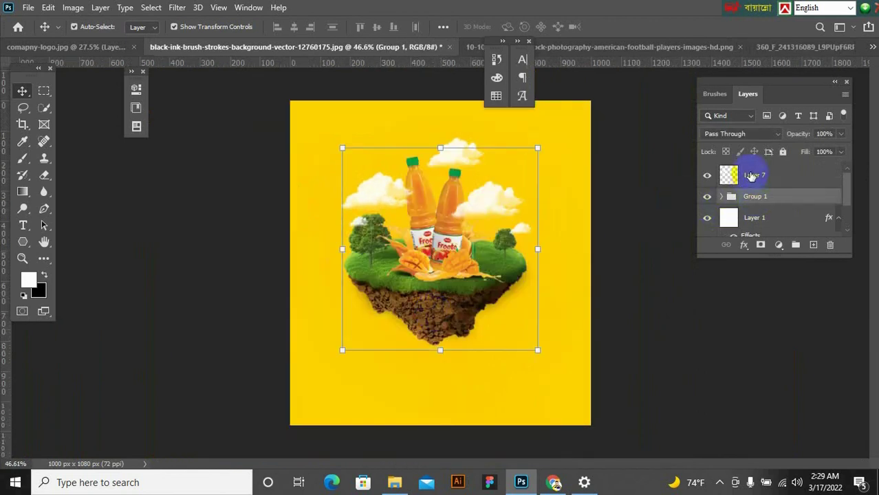
{"action": "left_click", "coordinate": [752, 176]}
{"action": "left_click", "coordinate": [762, 204], "text": "shift"}
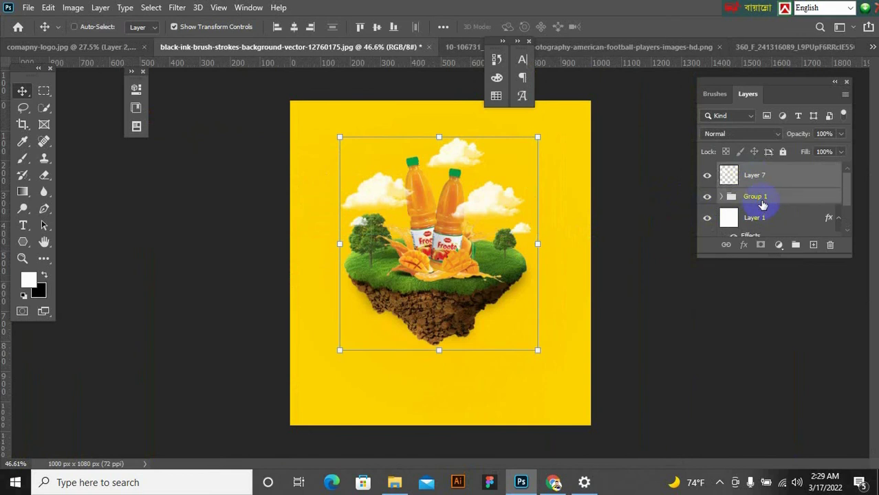
{"action": "key", "text": "ctrl+g"}
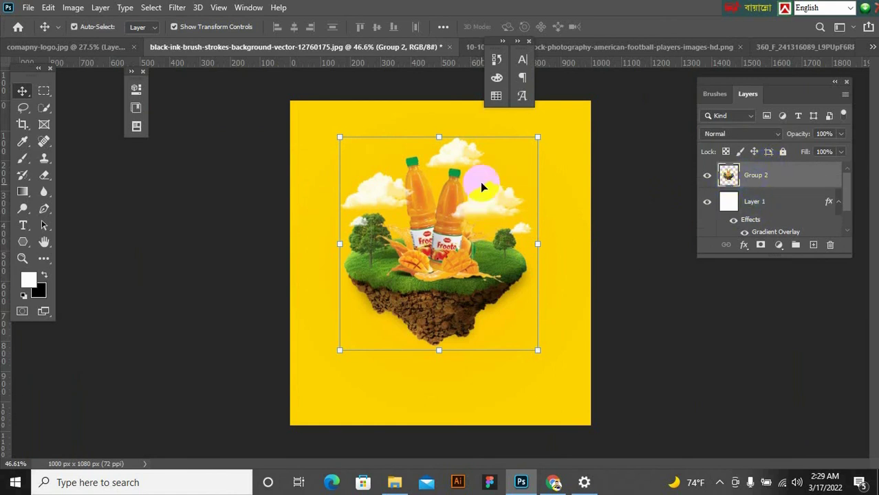
- Lower the island artwork's brightness to -9 with Brightness/Contrast
{"action": "left_click", "coordinate": [73, 7]}
{"action": "mouse_move", "coordinate": [79, 37]}
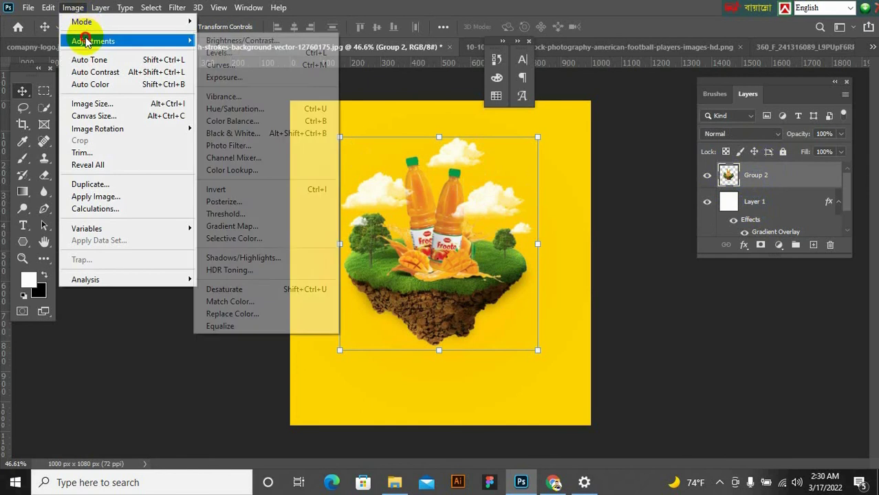
{"action": "left_click", "coordinate": [226, 40]}
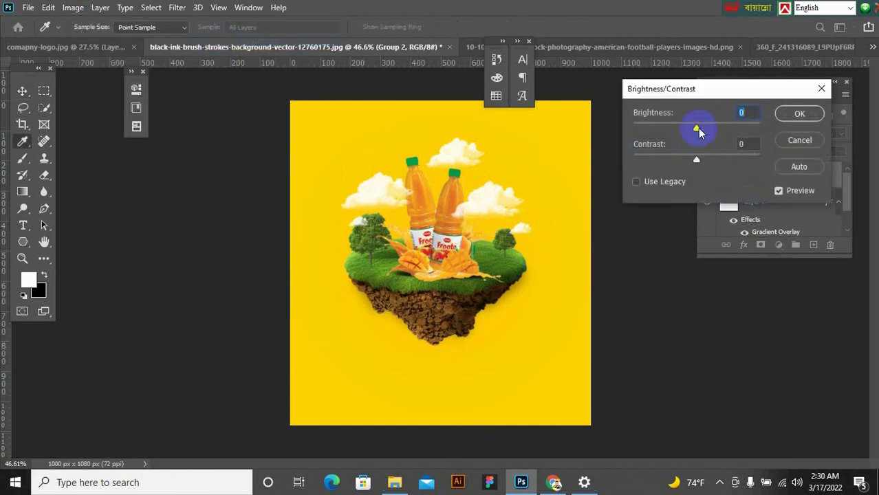
{"action": "left_click_drag", "start_coordinate": [699, 131], "coordinate": [689, 167]}
{"action": "key", "text": "Return"}
- Open the Blending Options for the background Layer 1
{"action": "key", "text": "v"}
{"action": "scroll", "coordinate": [455, 299], "scroll_direction": "up", "scroll_amount": 2}
{"action": "left_click", "coordinate": [777, 199]}
{"action": "right_click", "coordinate": [777, 200]}
{"action": "left_click", "coordinate": [662, 20]}
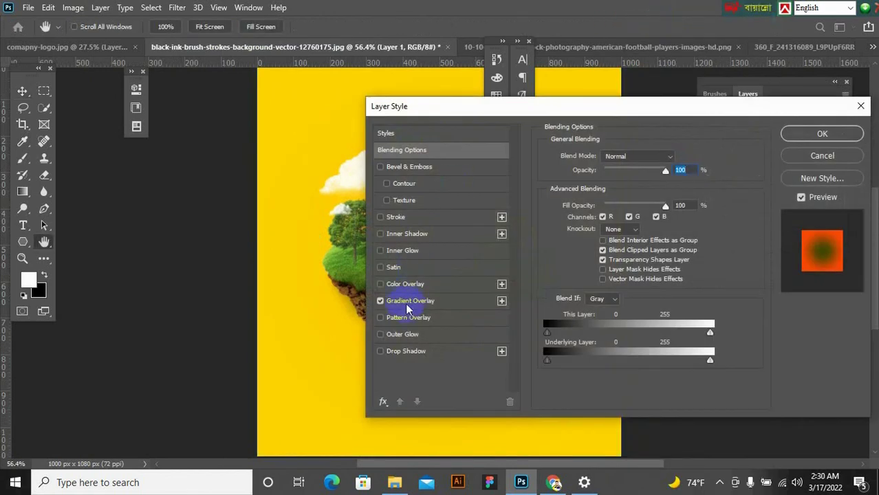
- Set the Gradient Overlay blend mode to Normal
{"action": "left_click", "coordinate": [410, 302]}
{"action": "left_click", "coordinate": [624, 190]}
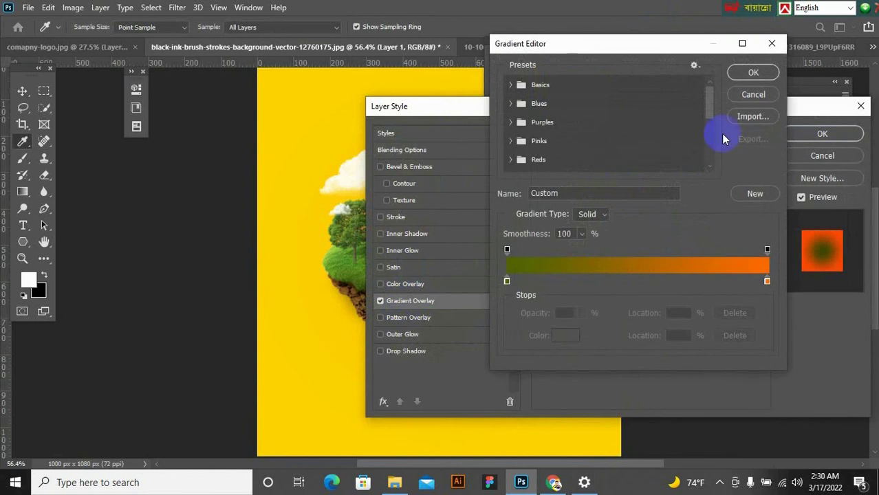
{"action": "left_click", "coordinate": [754, 95]}
{"action": "left_click", "coordinate": [657, 158]}
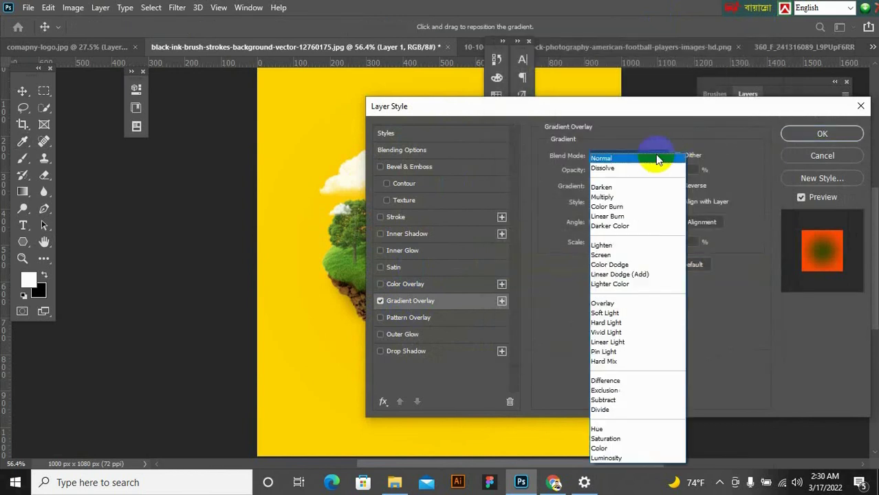
{"action": "left_click", "coordinate": [621, 159]}
- Make the gradient run from a pale cream left stop to a #ffa800 right stop, then apply it
{"action": "left_click", "coordinate": [624, 188]}
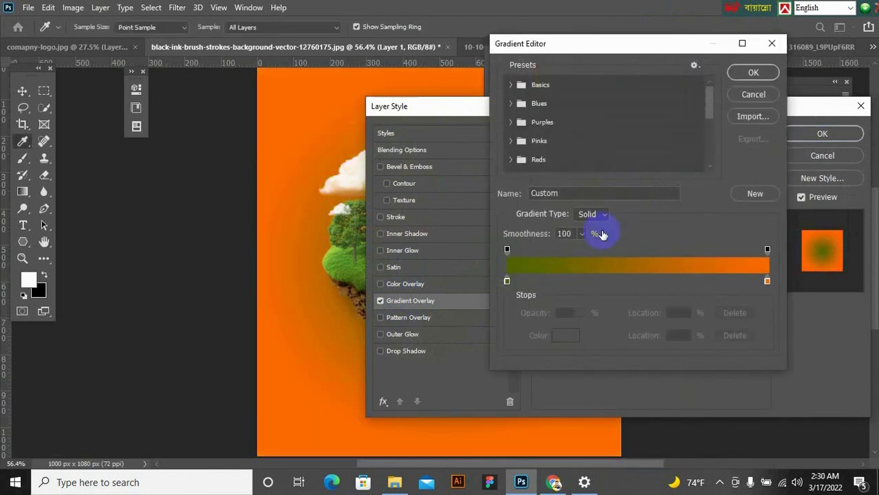
{"action": "left_click", "coordinate": [561, 335]}
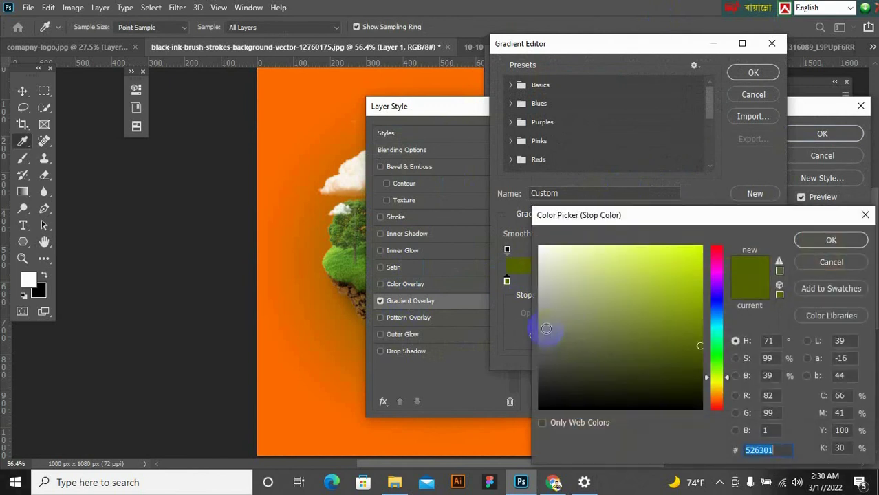
{"action": "left_click", "coordinate": [556, 249]}
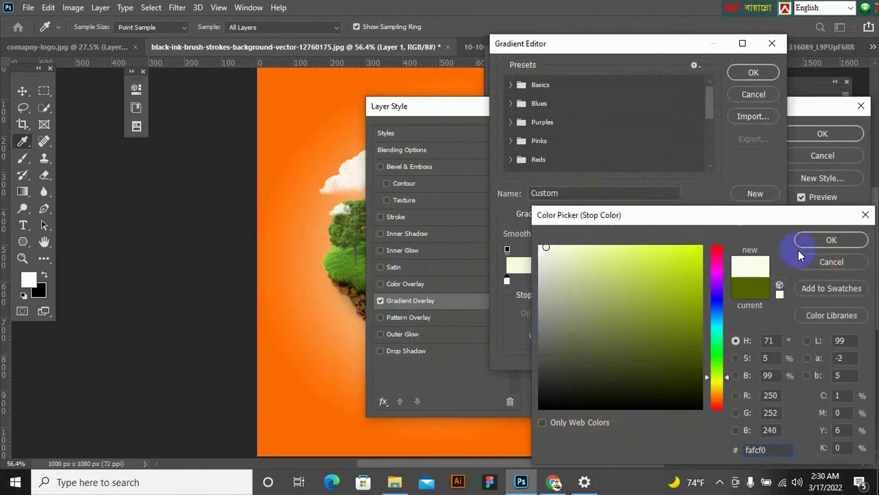
{"action": "left_click", "coordinate": [819, 240]}
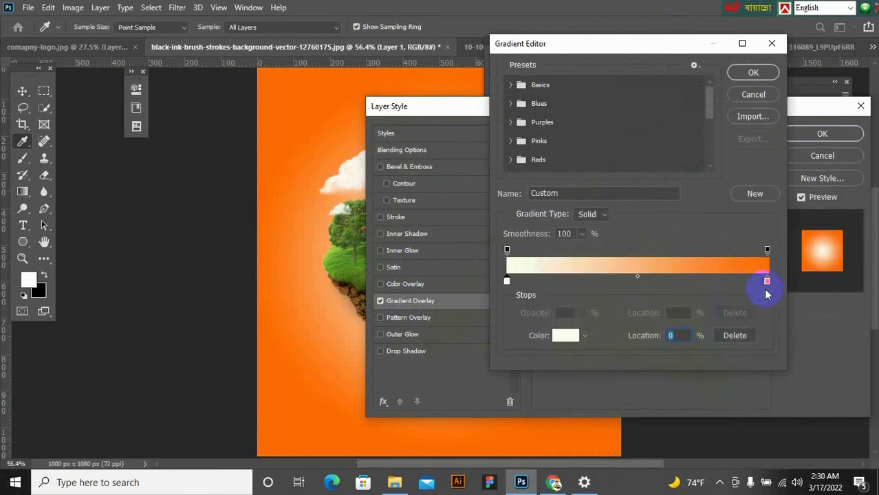
{"action": "left_click", "coordinate": [768, 282]}
{"action": "left_click", "coordinate": [568, 337]}
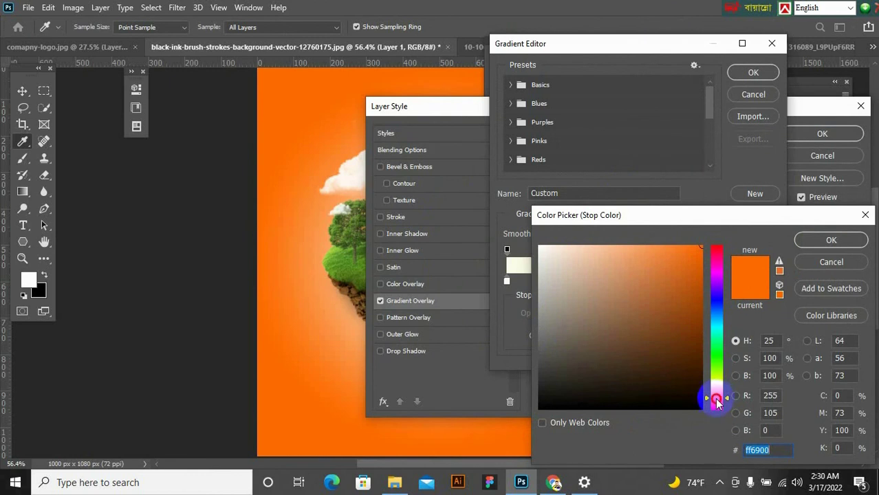
{"action": "left_click_drag", "start_coordinate": [716, 401], "coordinate": [716, 394]}
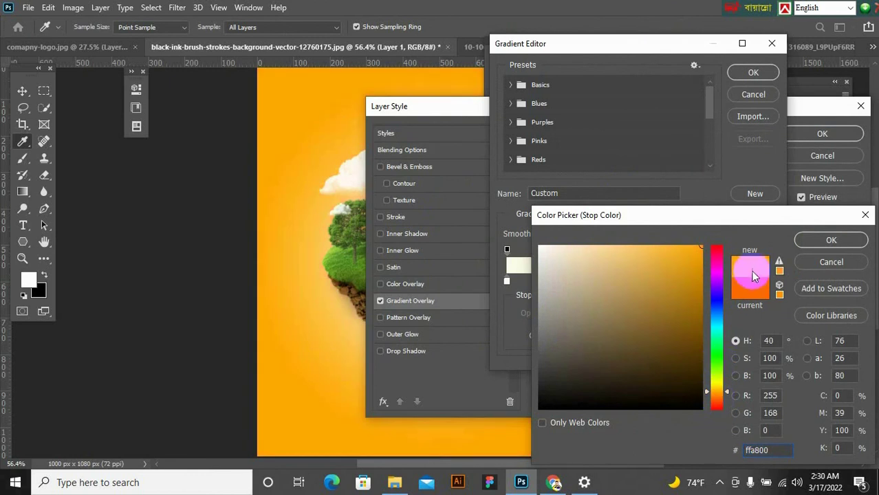
{"action": "left_click", "coordinate": [825, 241]}
{"action": "left_click", "coordinate": [746, 74]}
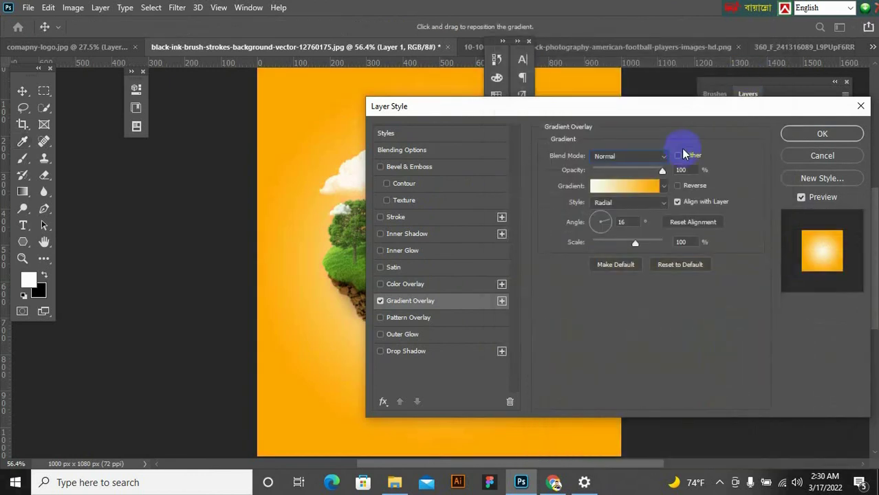
{"action": "left_click", "coordinate": [851, 136]}
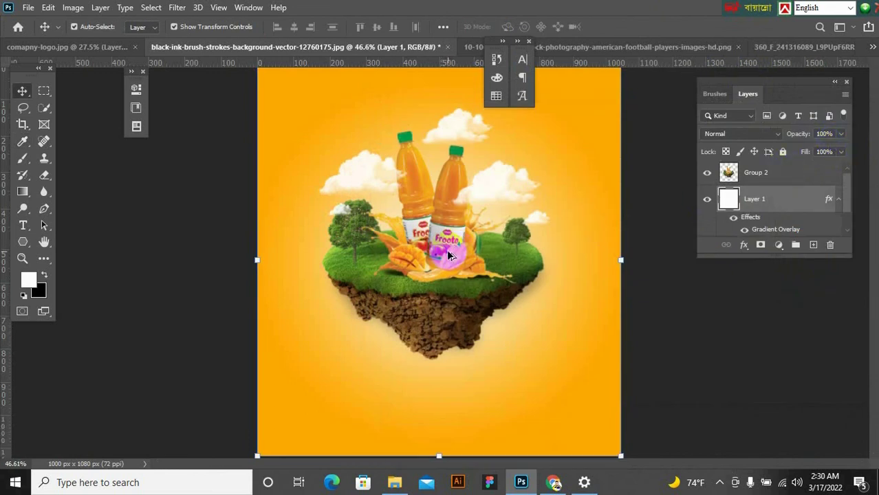
{"action": "scroll", "coordinate": [475, 323], "scroll_direction": "down", "scroll_amount": 2}
{"action": "scroll", "coordinate": [490, 346], "scroll_direction": "up", "scroll_amount": 1}
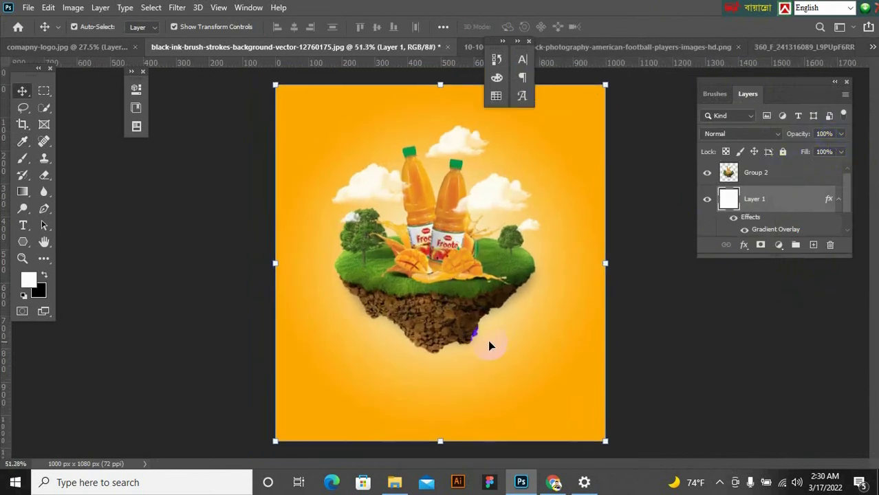
{"action": "scroll", "coordinate": [480, 343], "scroll_direction": "down", "scroll_amount": 1}
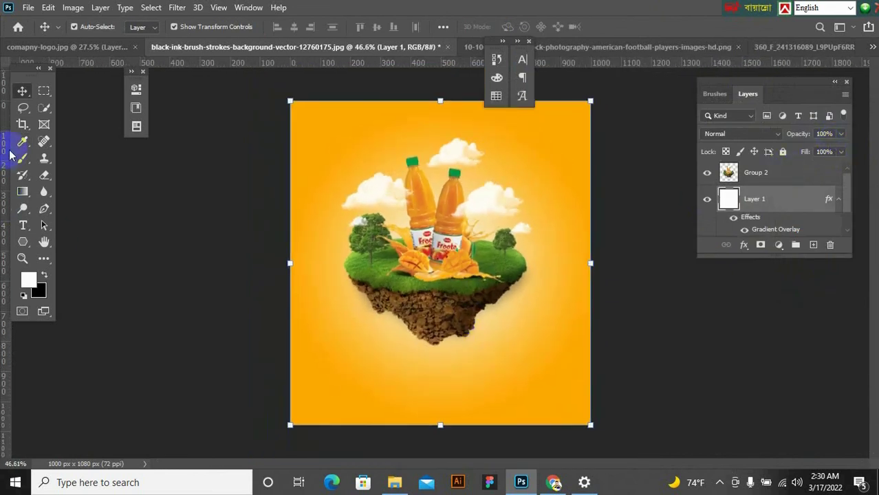
- Create the FROOTO text layer below the island in Built Titling at 128 pt
{"action": "left_click", "coordinate": [23, 225]}
{"action": "scroll", "coordinate": [506, 295], "scroll_direction": "up", "scroll_amount": 1}
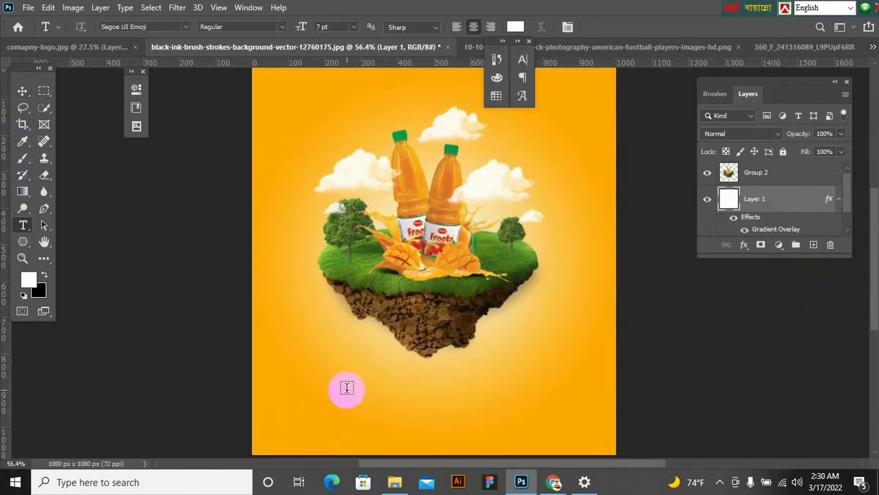
{"action": "left_click", "coordinate": [331, 382]}
{"action": "key", "text": "BackSpace"}
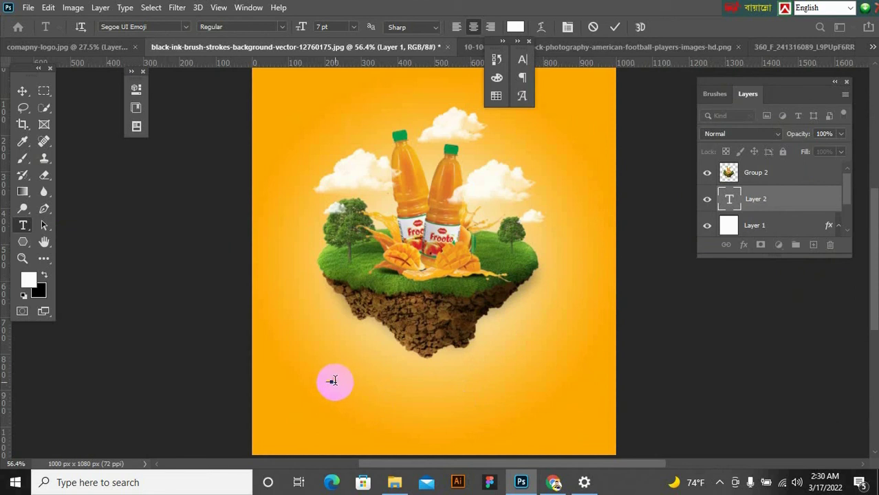
{"action": "left_click", "coordinate": [353, 26]}
{"action": "left_click", "coordinate": [334, 191]}
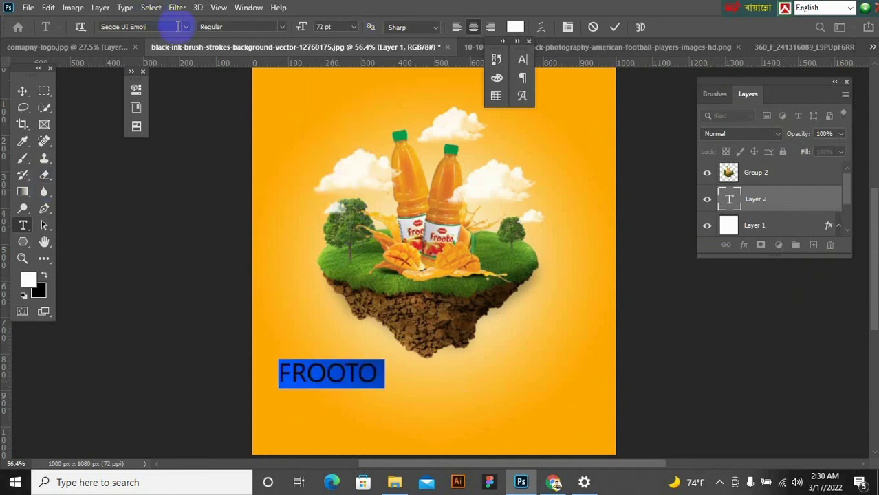
{"action": "scroll", "coordinate": [159, 26], "scroll_direction": "up", "scroll_amount": 4}
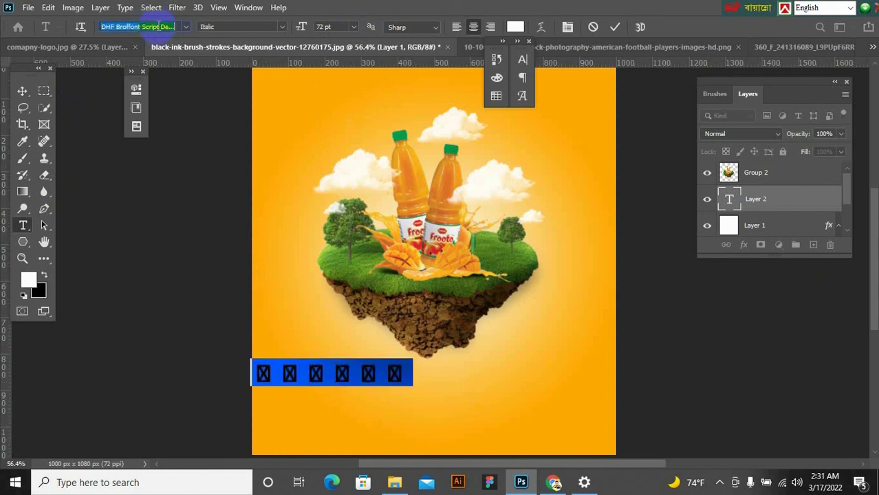
{"action": "scroll", "coordinate": [158, 26], "scroll_direction": "down", "scroll_amount": 3}
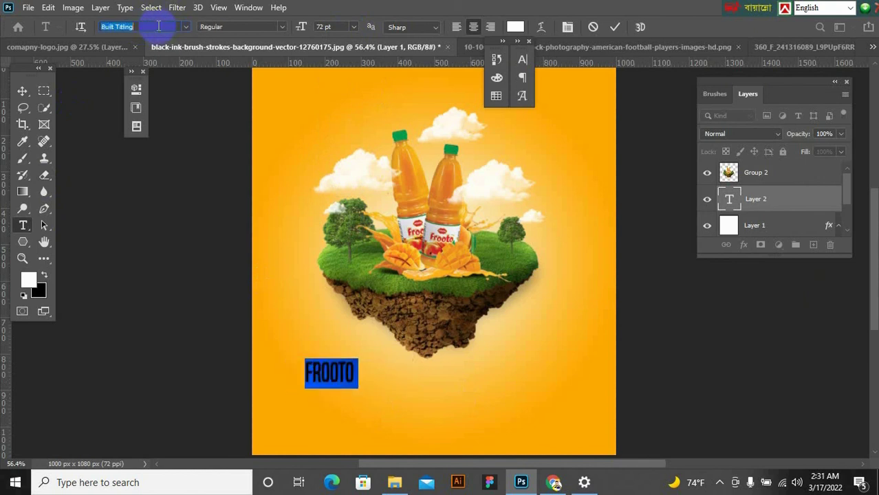
{"action": "left_click", "coordinate": [337, 26]}
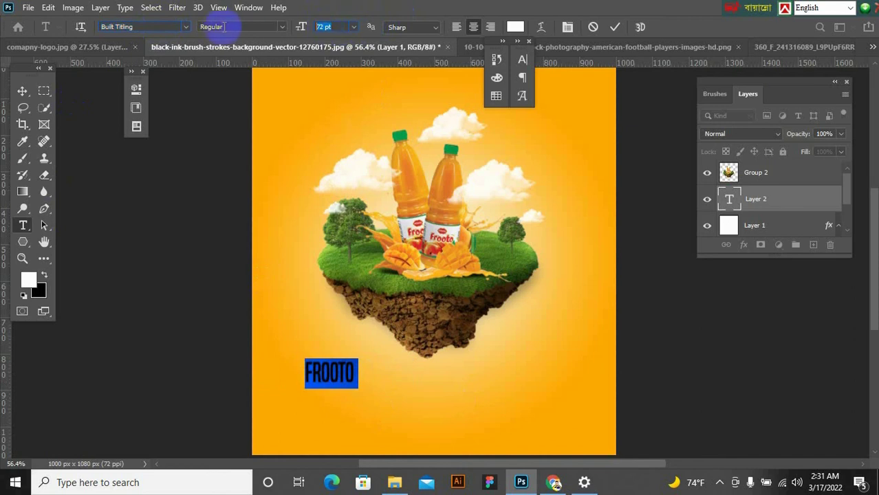
{"action": "scroll", "coordinate": [222, 26], "scroll_direction": "up", "scroll_amount": 20}
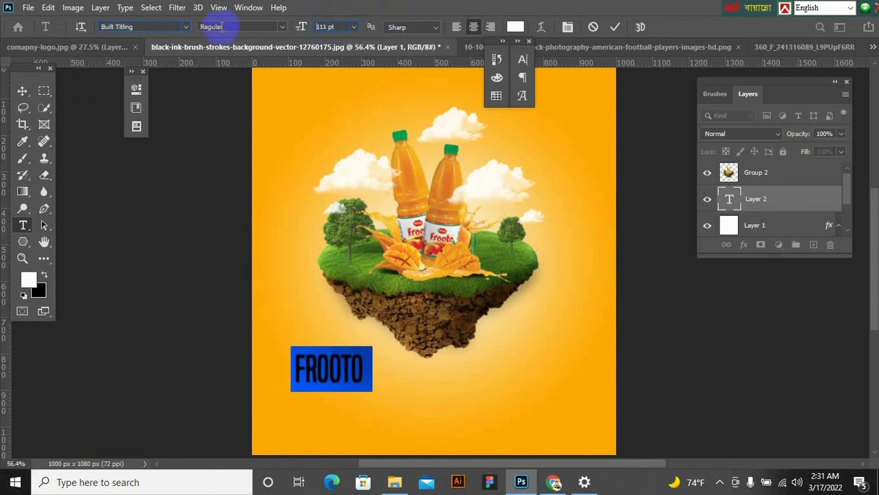
{"action": "scroll", "coordinate": [212, 27], "scroll_direction": "up", "scroll_amount": 4}
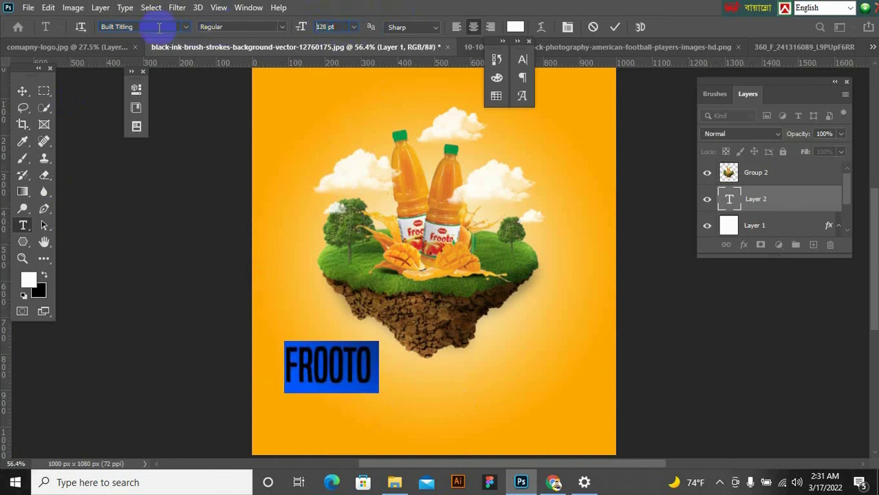
- Widen FROOTO's tracking to 380 and centre the title beneath the island
{"action": "left_click", "coordinate": [523, 59]}
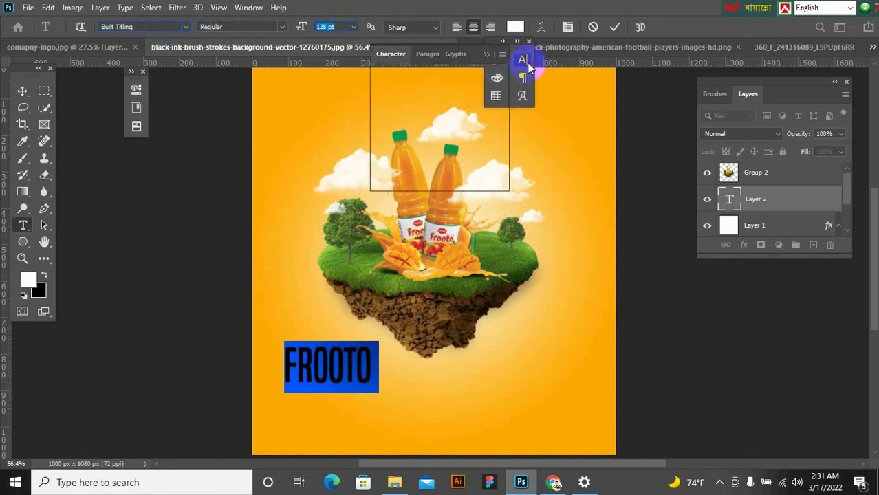
{"action": "left_click", "coordinate": [482, 106]}
{"action": "scroll", "coordinate": [417, 121], "scroll_direction": "up", "scroll_amount": 20}
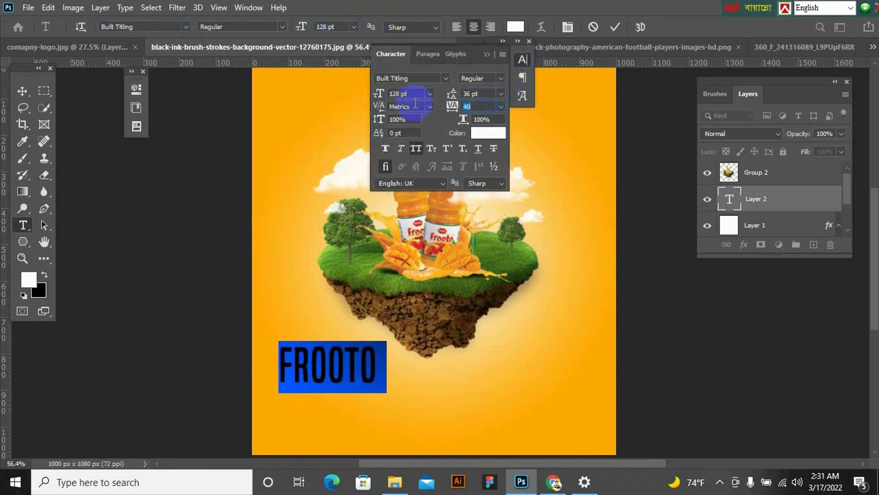
{"action": "scroll", "coordinate": [418, 103], "scroll_direction": "down", "scroll_amount": 4}
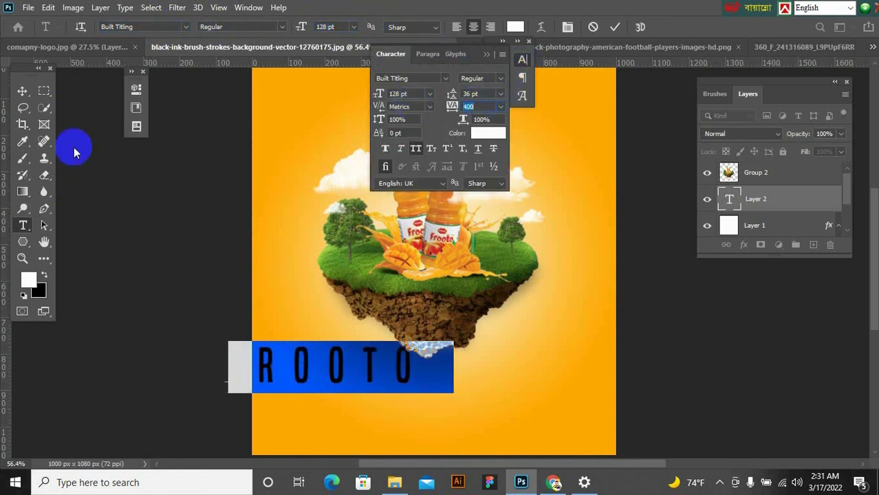
{"action": "left_click", "coordinate": [22, 90]}
{"action": "left_click_drag", "start_coordinate": [365, 373], "coordinate": [472, 376]}
{"action": "left_click", "coordinate": [486, 53]}
{"action": "scroll", "coordinate": [460, 375], "scroll_direction": "down", "scroll_amount": 2}
- Select all FROOTO letters and change the font to appleberry
{"action": "left_click", "coordinate": [188, 198]}
{"action": "scroll", "coordinate": [486, 310], "scroll_direction": "down", "scroll_amount": 1}
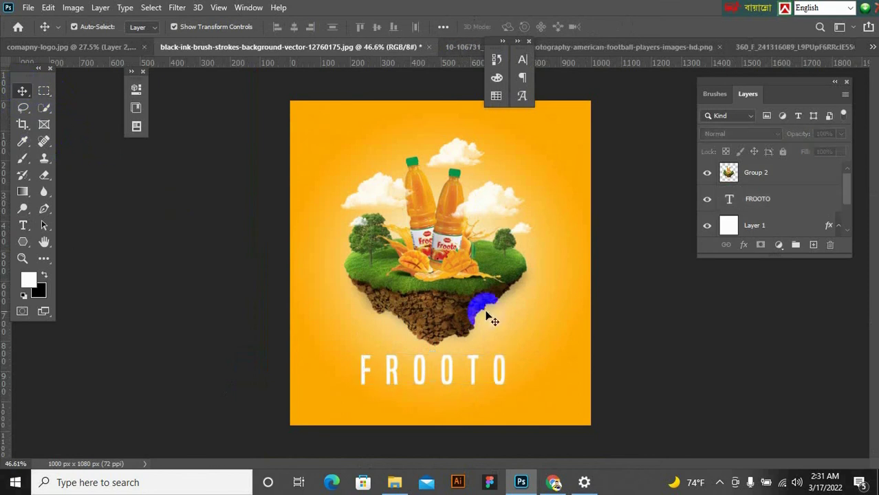
{"action": "left_click", "coordinate": [471, 363]}
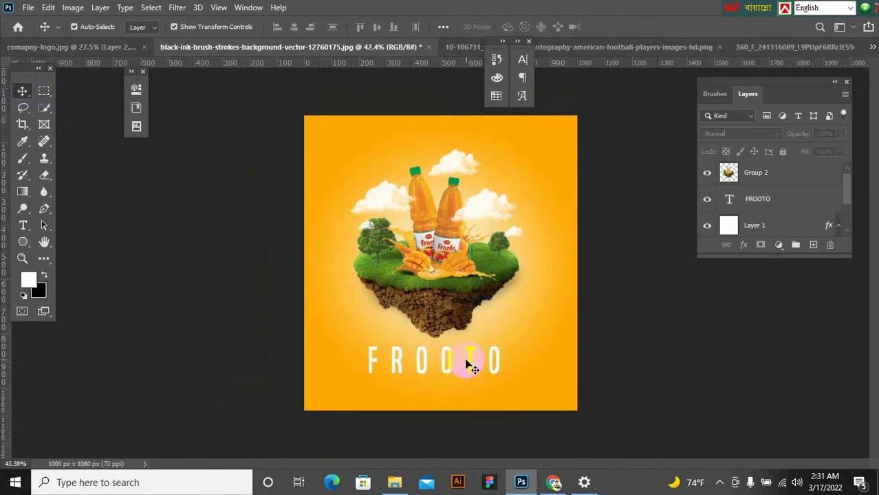
{"action": "left_click", "coordinate": [21, 224]}
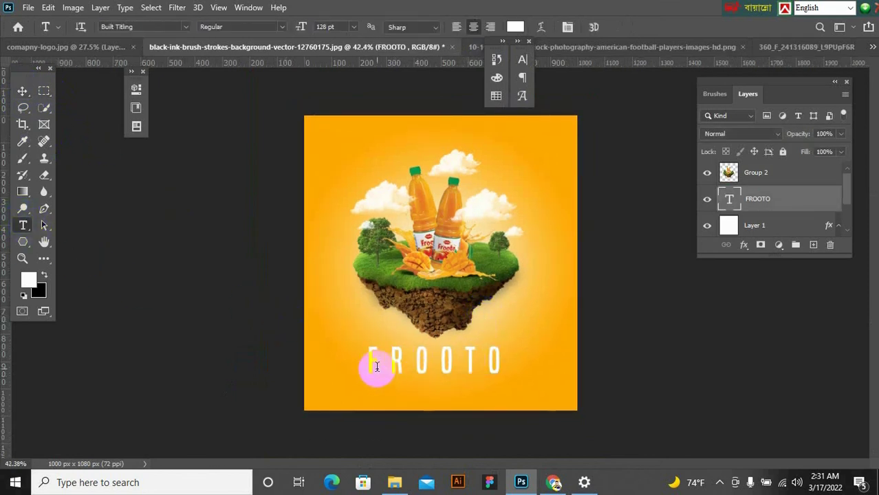
{"action": "left_click_drag", "start_coordinate": [366, 356], "coordinate": [557, 373]}
{"action": "left_click", "coordinate": [142, 26]}
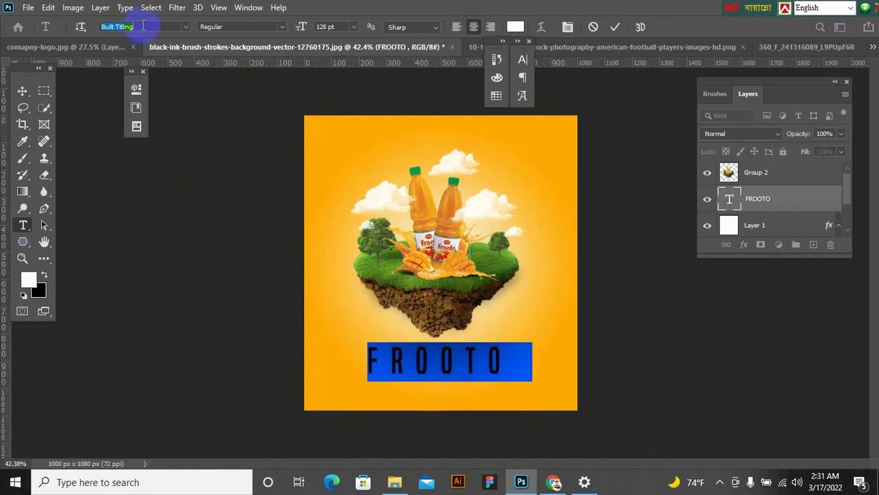
{"action": "type", "text": "The Outbox S"}
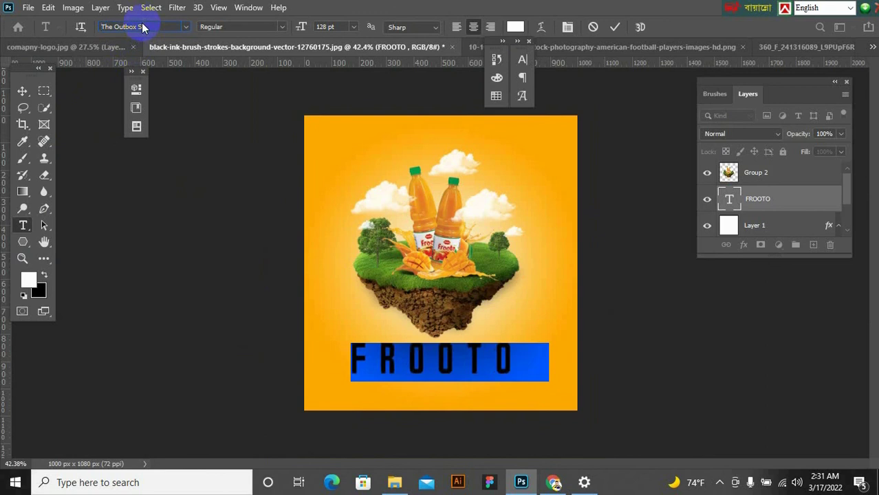
{"action": "scroll", "coordinate": [143, 26], "scroll_direction": "down", "scroll_amount": 4}
{"action": "scroll", "coordinate": [143, 26], "scroll_direction": "down", "scroll_amount": 4}
{"action": "scroll", "coordinate": [145, 26], "scroll_direction": "down", "scroll_amount": 4}
{"action": "scroll", "coordinate": [145, 25], "scroll_direction": "down", "scroll_amount": 4}
{"action": "scroll", "coordinate": [144, 26], "scroll_direction": "down", "scroll_amount": 4}
{"action": "scroll", "coordinate": [144, 26], "scroll_direction": "down", "scroll_amount": 4}
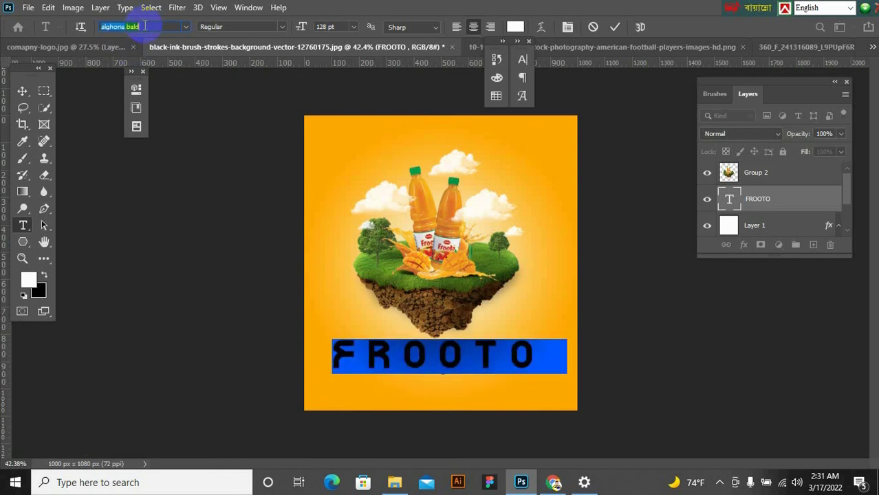
{"action": "scroll", "coordinate": [144, 26], "scroll_direction": "down", "scroll_amount": 4}
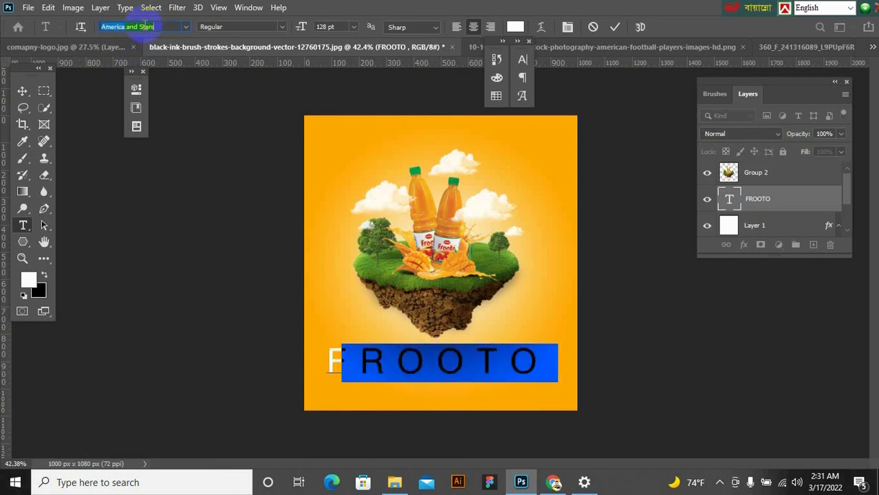
{"action": "scroll", "coordinate": [144, 27], "scroll_direction": "down", "scroll_amount": 4}
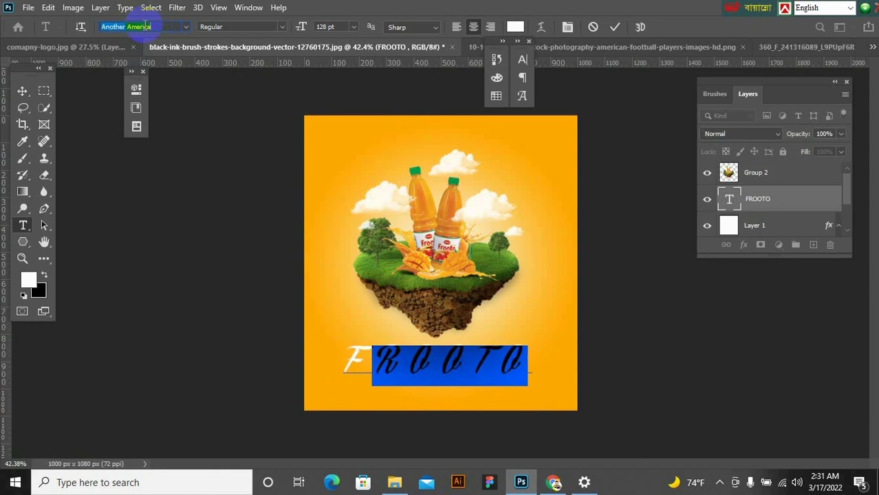
{"action": "scroll", "coordinate": [144, 26], "scroll_direction": "down", "scroll_amount": 4}
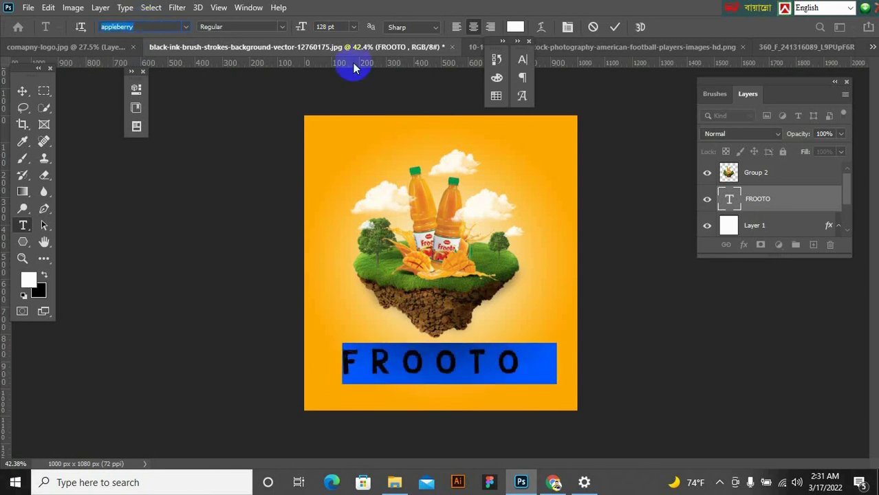
- Tighten FROOTO's tracking to 80 and commit the text
{"action": "left_click", "coordinate": [523, 61]}
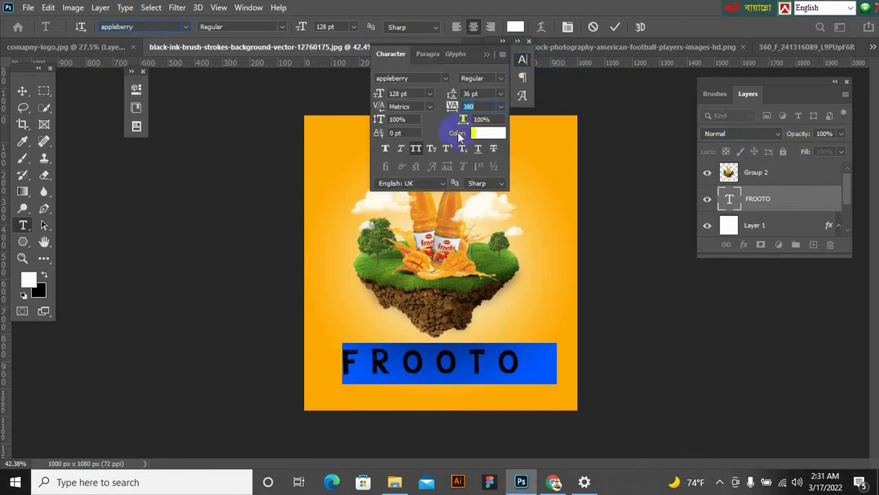
{"action": "key", "text": "Down"}
{"action": "key", "text": "Down"}
{"action": "key", "text": "Down"}
{"action": "key", "text": "Down"}
{"action": "key", "text": "Down"}
{"action": "key", "text": "Down"}
{"action": "key", "text": "Down"}
{"action": "key", "text": "Down"}
{"action": "key", "text": "Down"}
{"action": "key", "text": "Down"}
{"action": "key", "text": "Down"}
{"action": "key", "text": "Down"}
{"action": "key", "text": "Down"}
{"action": "key", "text": "Down"}
{"action": "key", "text": "Down"}
{"action": "key", "text": "Down"}
{"action": "key", "text": "Down"}
{"action": "key", "text": "Down"}
{"action": "key", "text": "Down"}
{"action": "key", "text": "Down"}
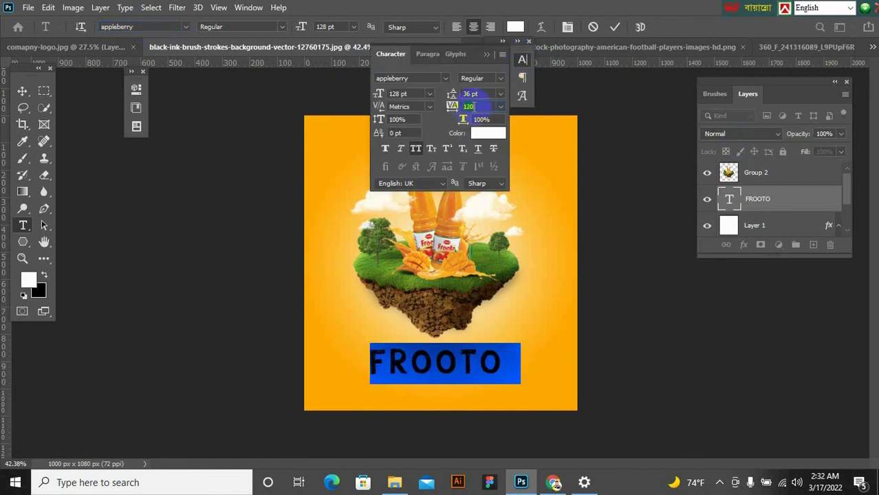
{"action": "left_click", "coordinate": [23, 94]}
{"action": "left_click", "coordinate": [621, 355]}
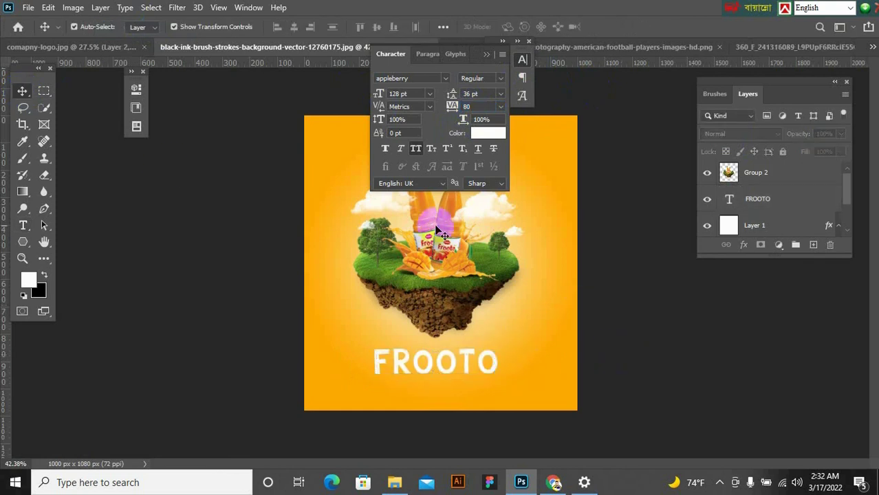
{"action": "left_click", "coordinate": [487, 58]}
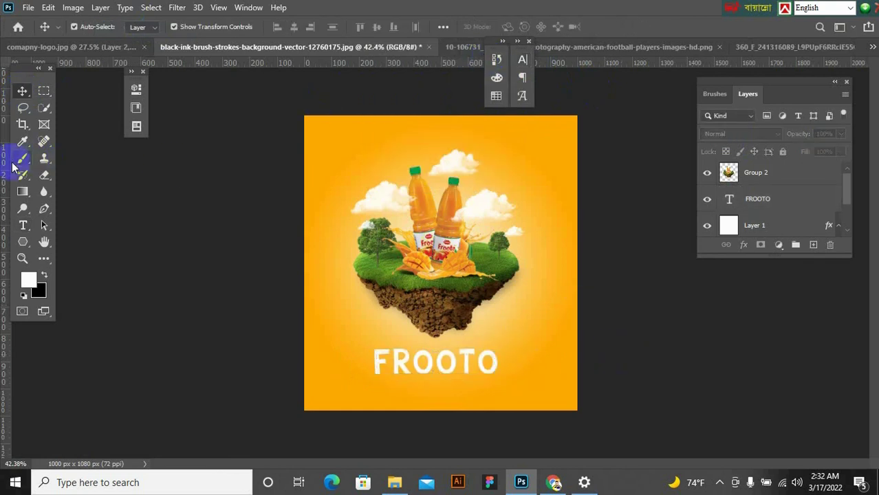
- Type 'TAG LINE HERE' below FROOTO and shrink it to 28 pt
{"action": "left_click", "coordinate": [23, 225]}
{"action": "left_click", "coordinate": [382, 382]}
{"action": "type", "text": "TAG"}
{"action": "type", "text": " LINE HE"}
{"action": "type", "text": "RE"}
{"action": "triple_click", "coordinate": [365, 390]}
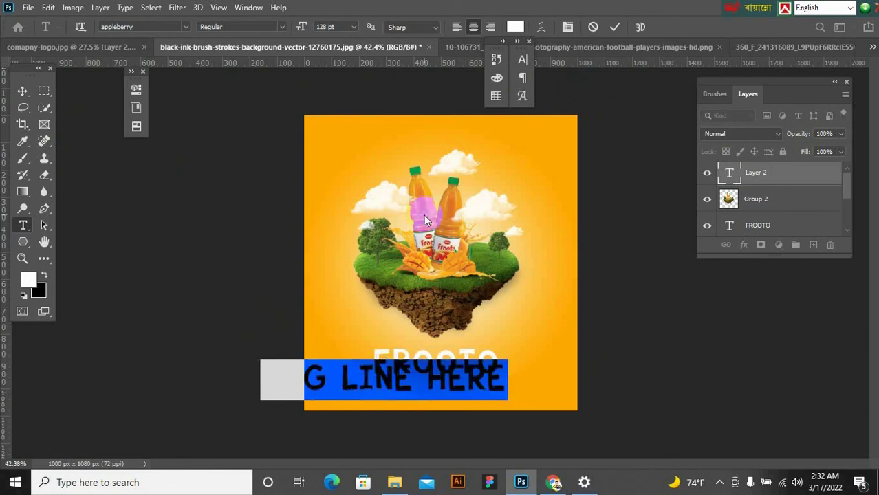
{"action": "left_click", "coordinate": [329, 27]}
{"action": "key", "text": "shift+Down"}
{"action": "key", "text": "shift+Down"}
{"action": "key", "text": "shift+Down"}
{"action": "key", "text": "shift+Down"}
{"action": "key", "text": "shift+Down"}
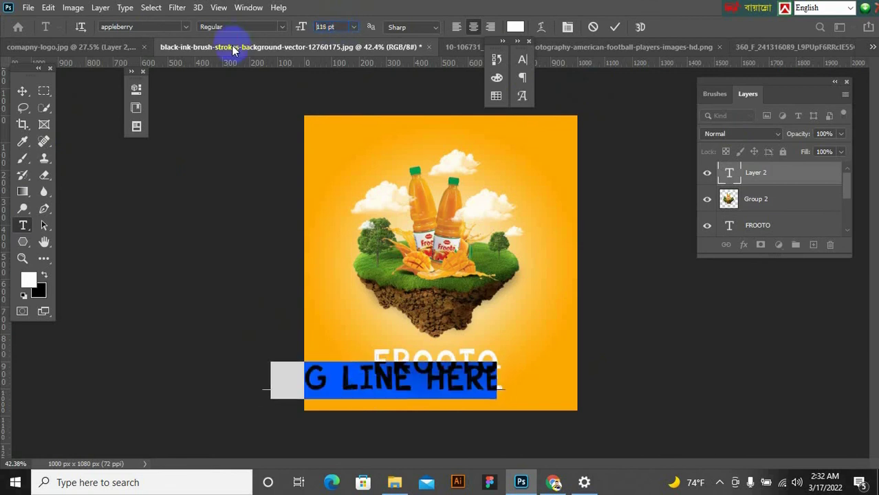
{"action": "key", "text": "shift+Down"}
{"action": "key", "text": "shift+Down"}
{"action": "key", "text": "shift+Down"}
{"action": "key", "text": "shift+Down"}
{"action": "key", "text": "shift+Down"}
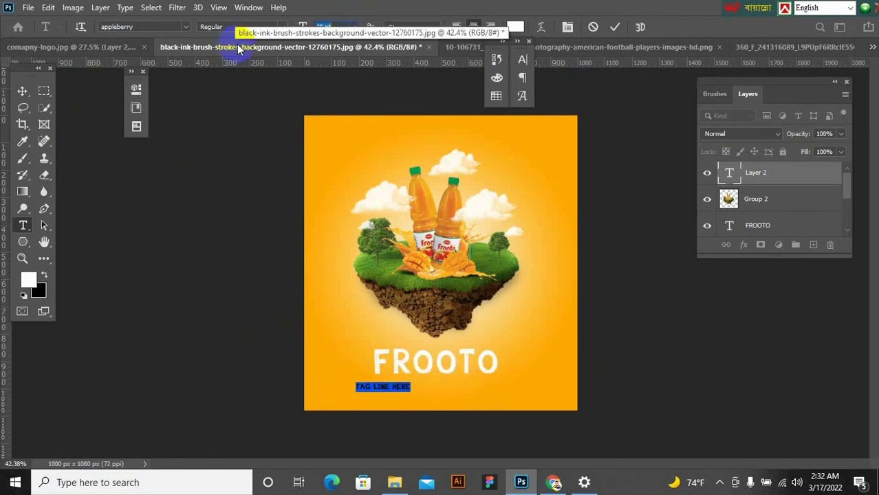
- Spread the tagline's tracking to 880 and centre it under FROOTO
{"action": "left_click", "coordinate": [522, 60]}
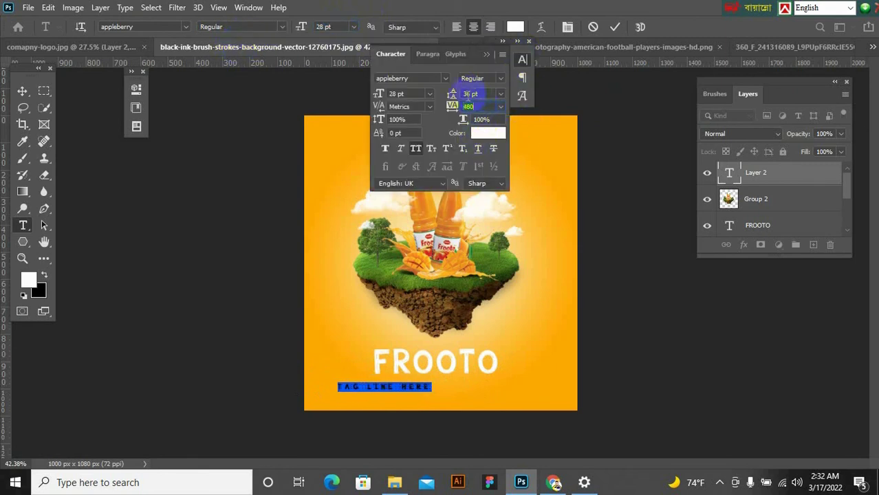
{"action": "left_click_drag", "start_coordinate": [454, 100], "coordinate": [292, 132]}
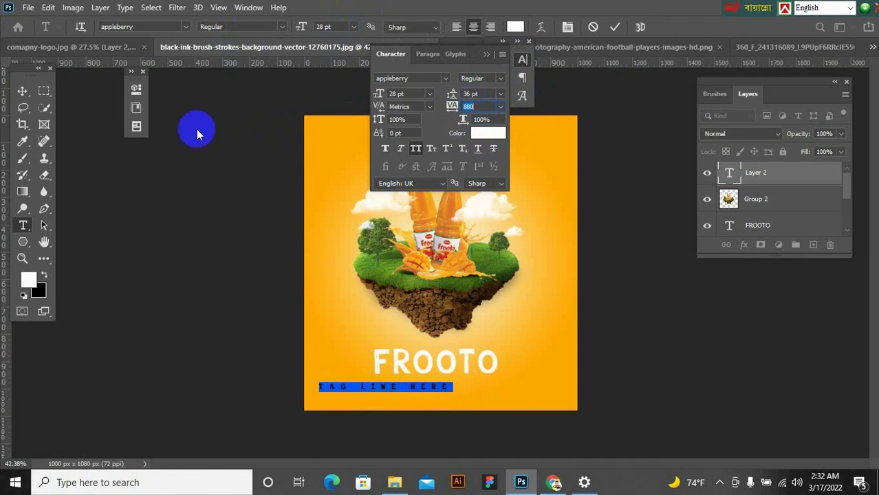
{"action": "left_click", "coordinate": [22, 90]}
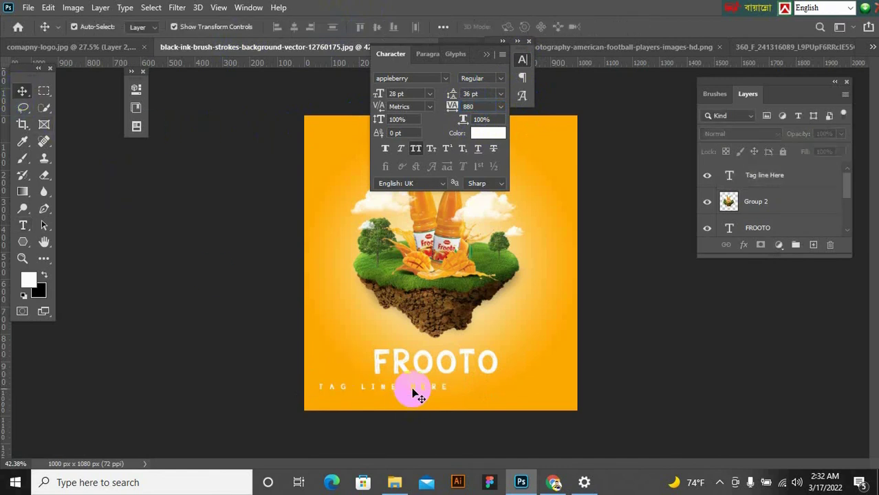
{"action": "left_click_drag", "start_coordinate": [412, 389], "coordinate": [464, 380]}
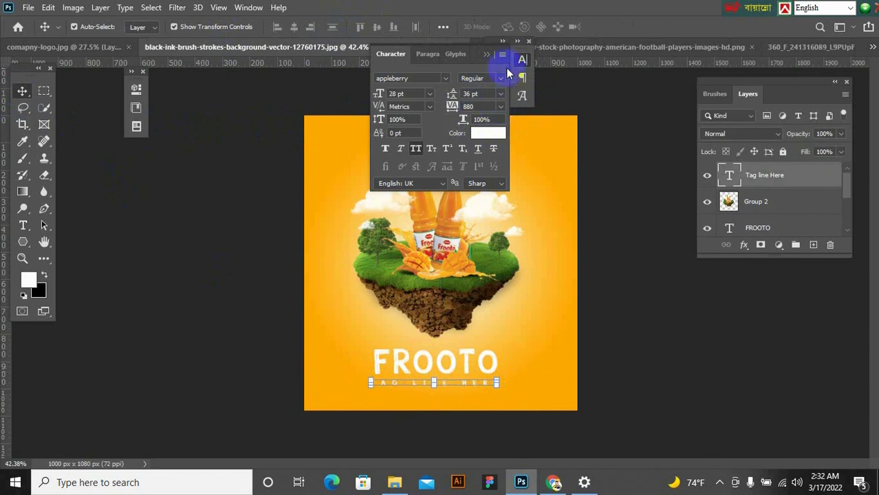
{"action": "left_click", "coordinate": [486, 55]}
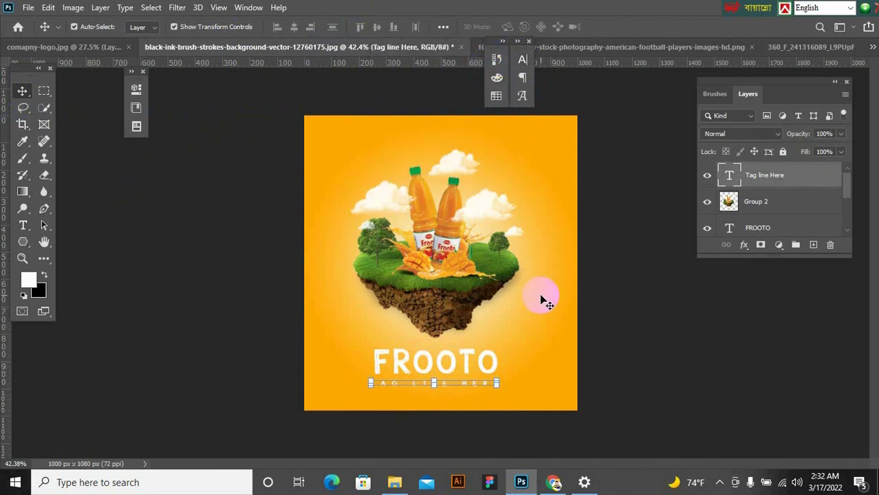
{"action": "left_click", "coordinate": [615, 229]}
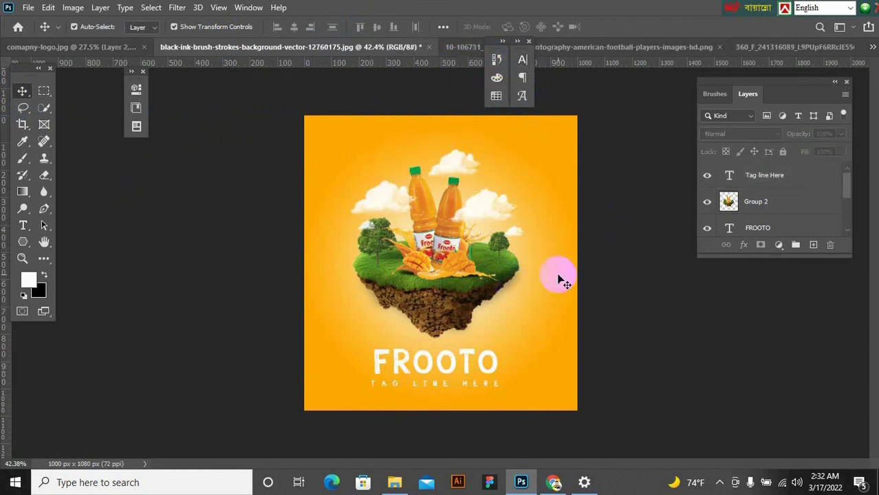
{"action": "scroll", "coordinate": [540, 279], "scroll_direction": "down", "scroll_amount": 2}
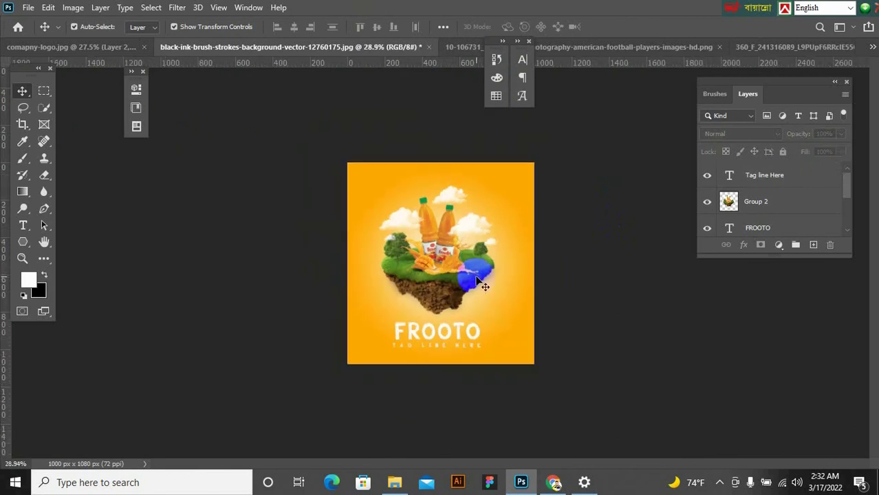
{"action": "scroll", "coordinate": [540, 258], "scroll_direction": "up", "scroll_amount": 2}
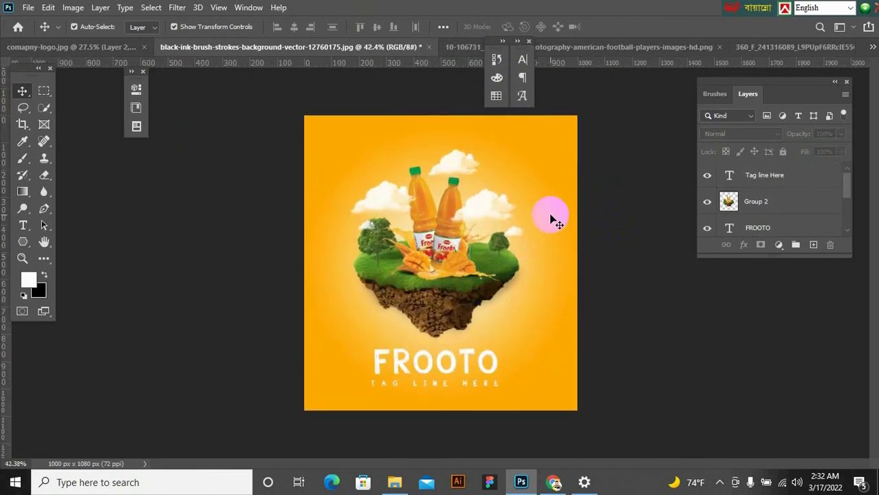
{"action": "scroll", "coordinate": [551, 216], "scroll_direction": "up", "scroll_amount": 1}
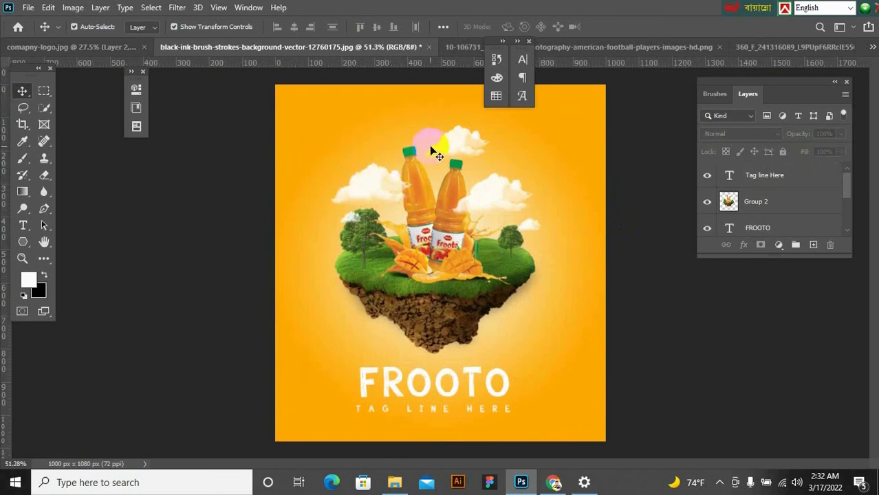
{"action": "scroll", "coordinate": [462, 253], "scroll_direction": "down", "scroll_amount": 1}
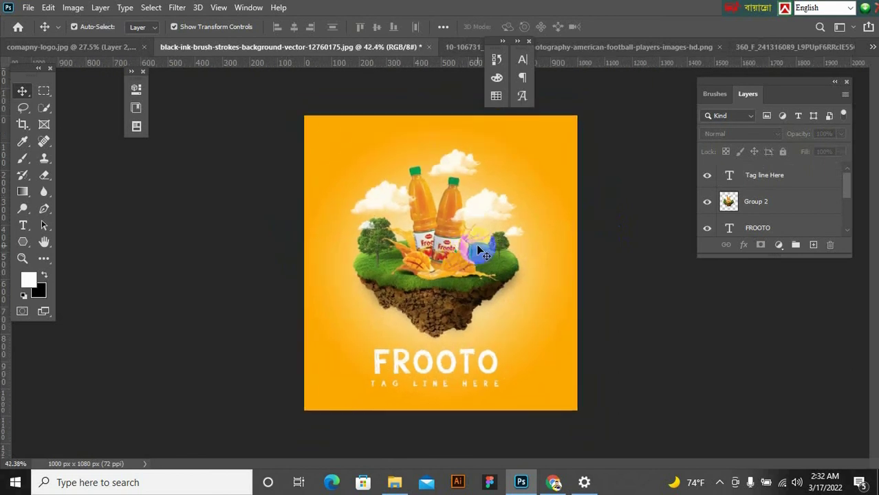
{"action": "left_click", "coordinate": [118, 48]}
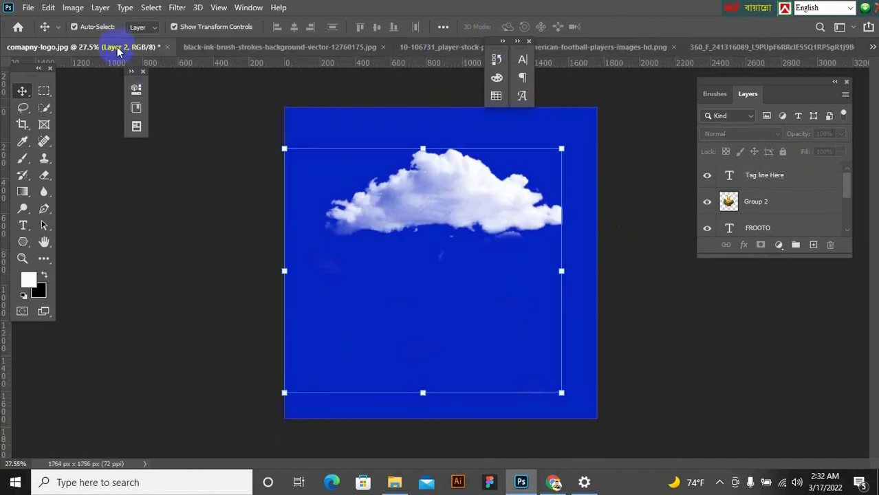
{"action": "left_click", "coordinate": [272, 45]}
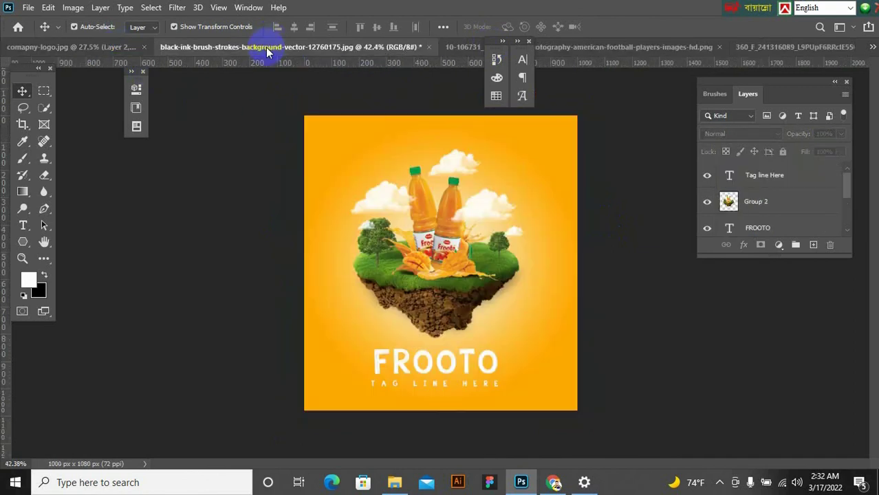
{"action": "left_click", "coordinate": [561, 50]}
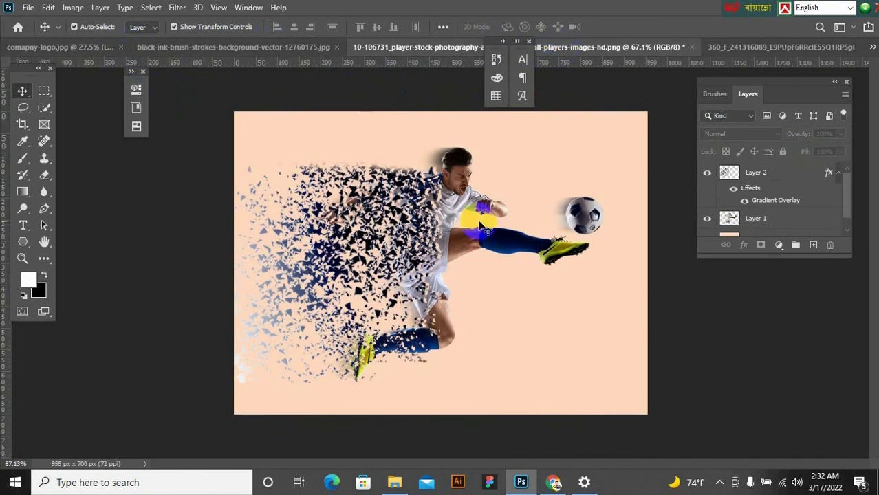
{"action": "left_click", "coordinate": [766, 47]}
{"action": "left_click", "coordinate": [375, 44]}
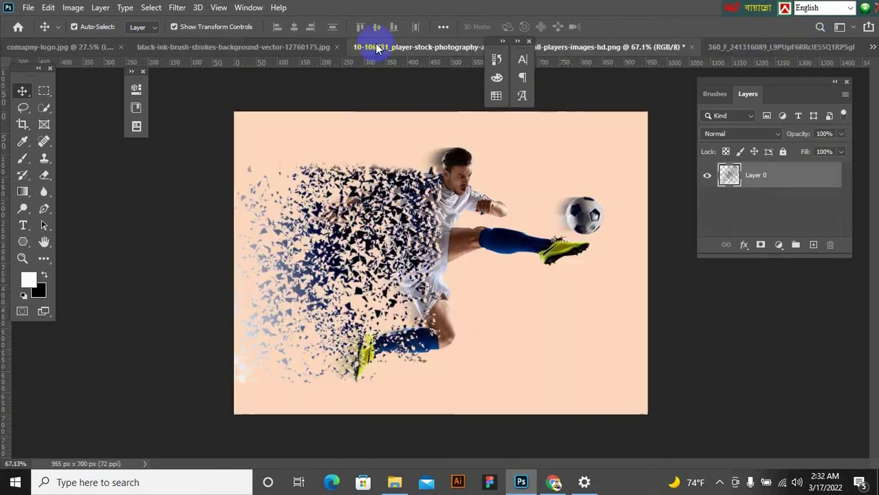
{"action": "left_click", "coordinate": [266, 48]}
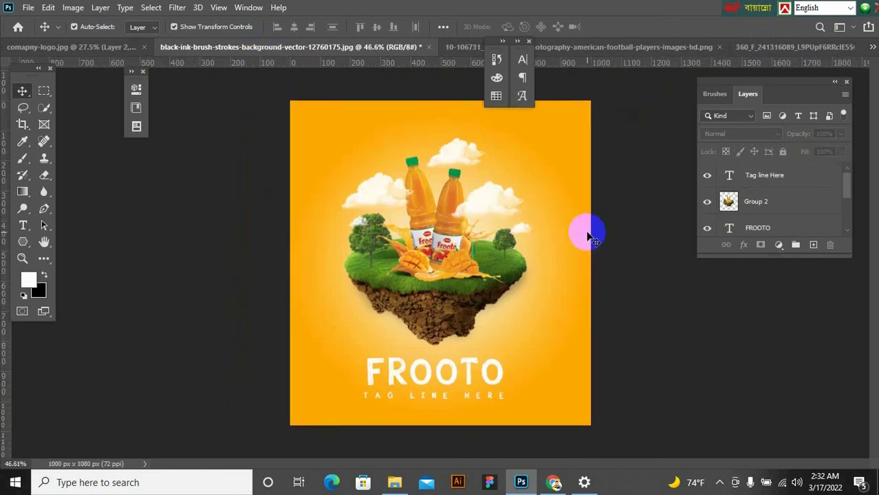
{"action": "left_click", "coordinate": [23, 226]}
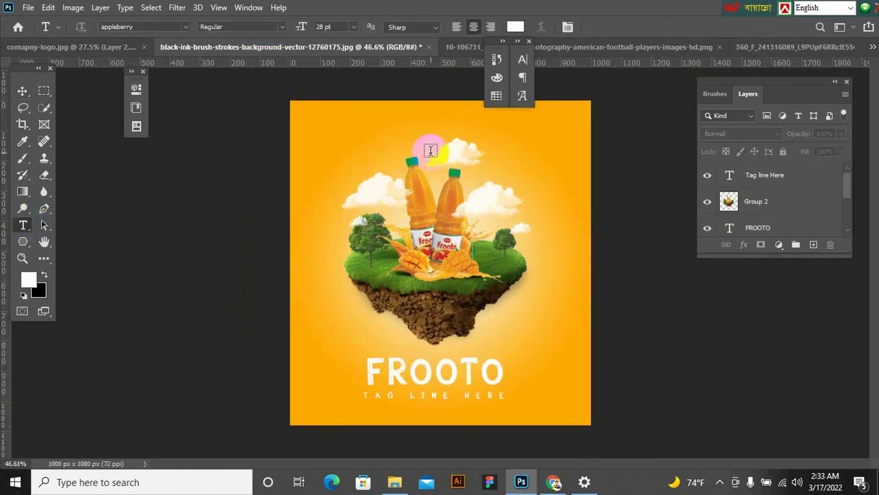
- Type DESIGN at the poster's top-left and place a copy further right along the top
{"action": "left_click", "coordinate": [338, 124]}
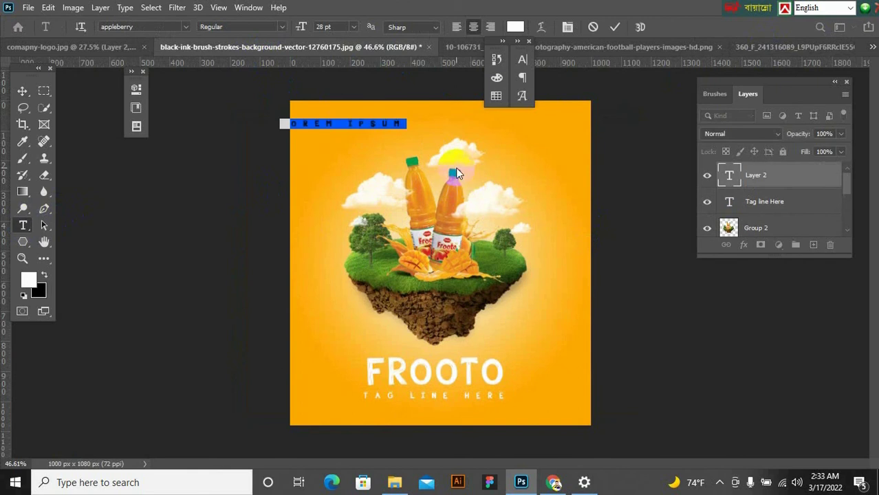
{"action": "type", "text": "DESIGN"}
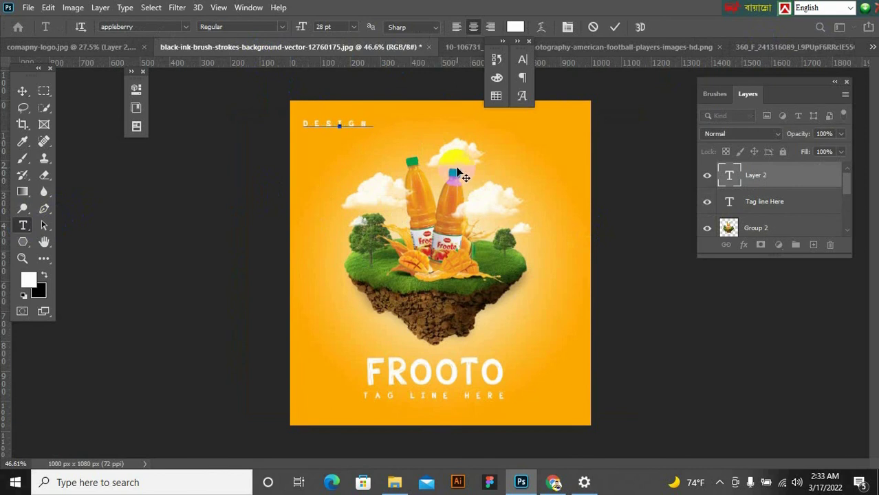
{"action": "left_click", "coordinate": [23, 91]}
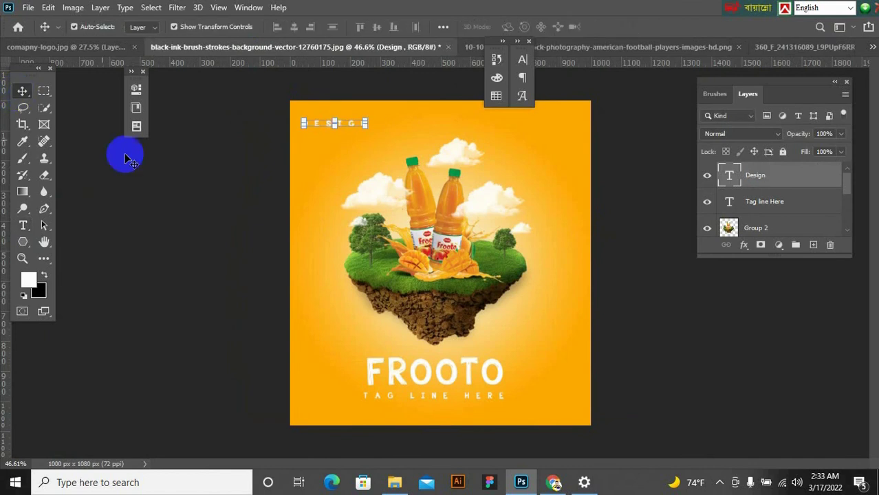
{"action": "left_click", "coordinate": [125, 153]}
{"action": "left_click_drag", "start_coordinate": [363, 129], "coordinate": [561, 127]}
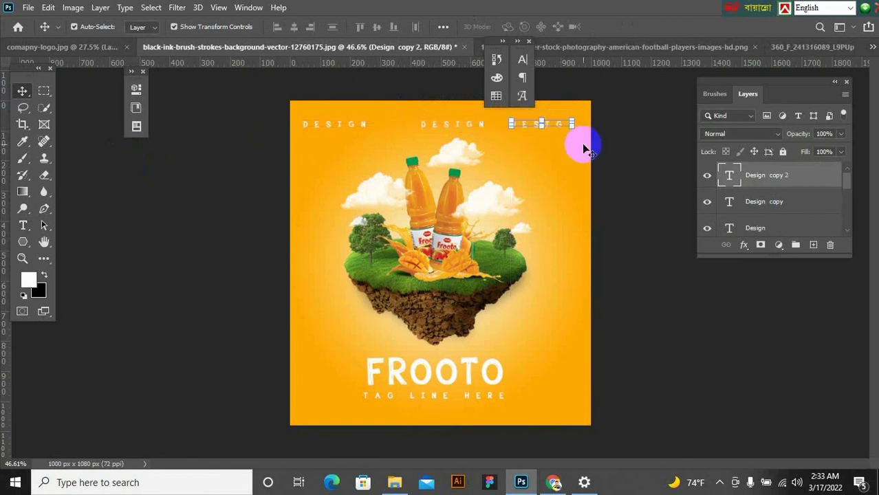
{"action": "left_click", "coordinate": [618, 157]}
- Select all three DESIGN labels and group them, then undo the grouping
{"action": "left_click", "coordinate": [541, 126]}
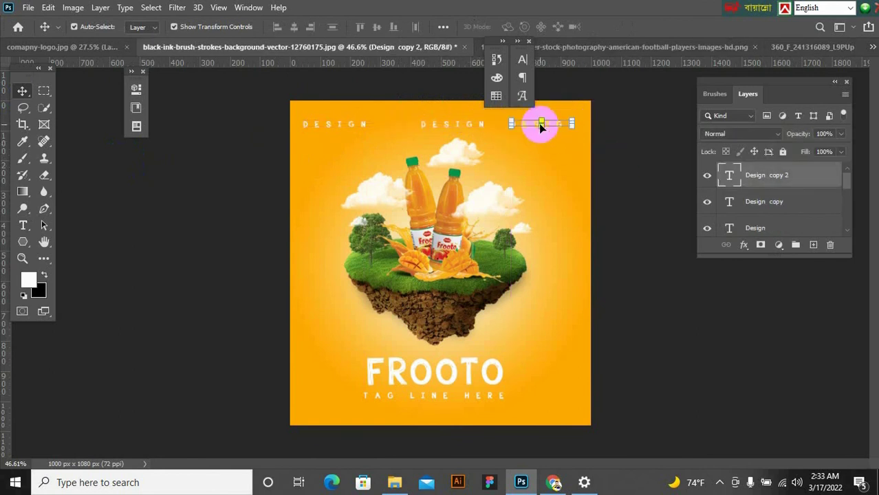
{"action": "left_click", "coordinate": [456, 125], "text": "shift"}
{"action": "left_click", "coordinate": [334, 127], "text": "shift"}
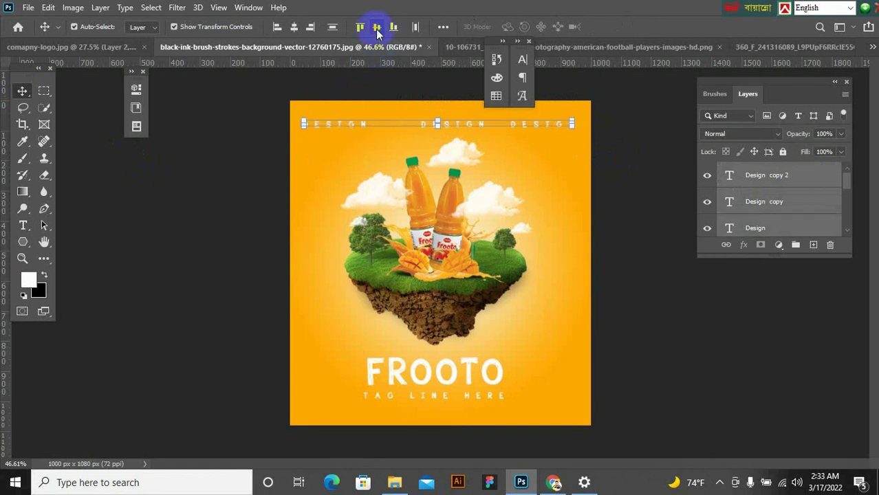
{"action": "key", "text": "ctrl+g"}
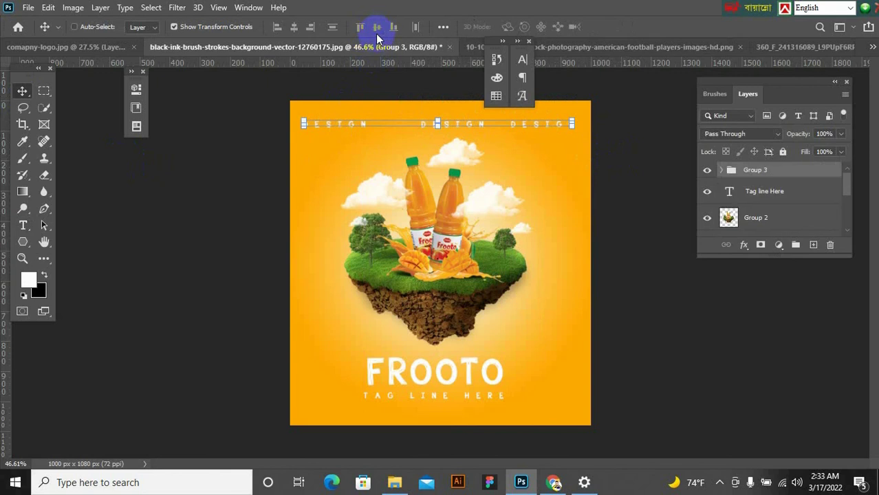
{"action": "key", "text": "ctrl+z"}
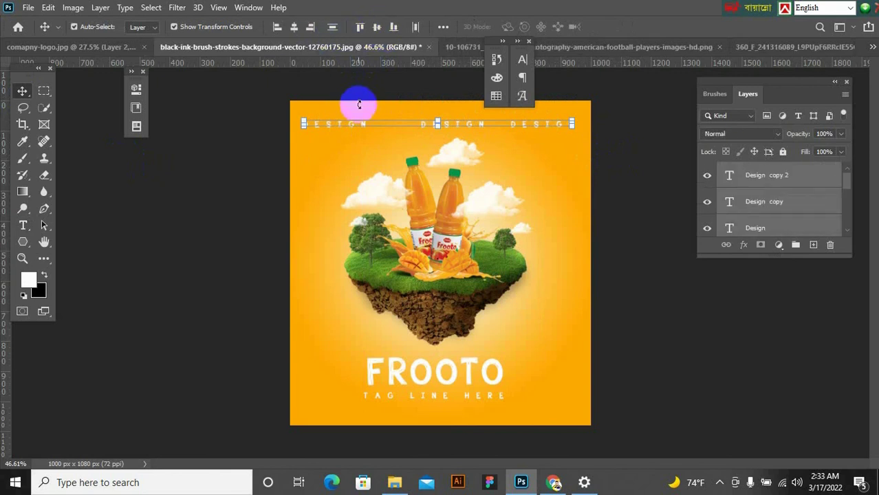
{"action": "left_click", "coordinate": [622, 171]}
- Centre the middle DESIGN label horizontally on the canvas
{"action": "left_click", "coordinate": [450, 125]}
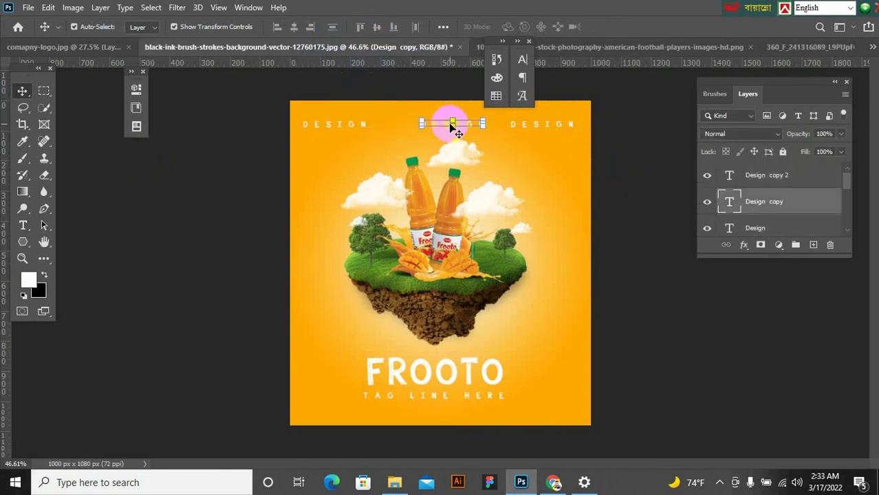
{"action": "left_click", "coordinate": [576, 194]}
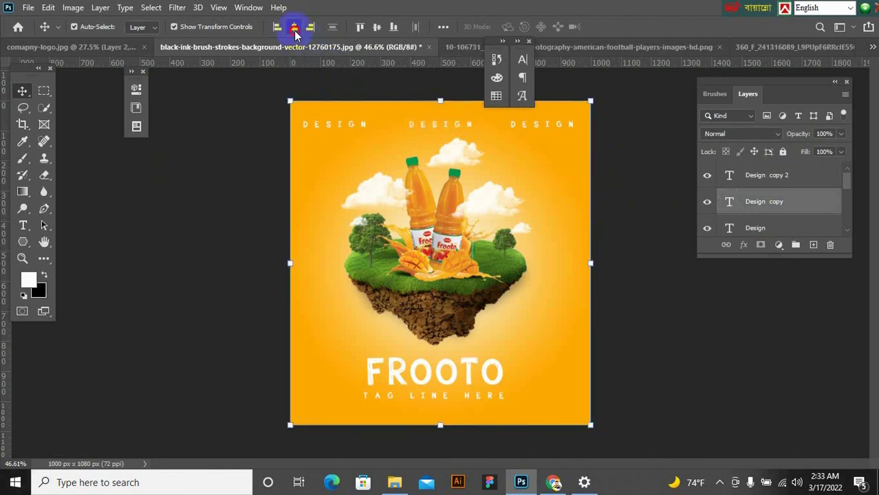
{"action": "left_click", "coordinate": [678, 182]}
{"action": "scroll", "coordinate": [581, 299], "scroll_direction": "down", "scroll_amount": 2}
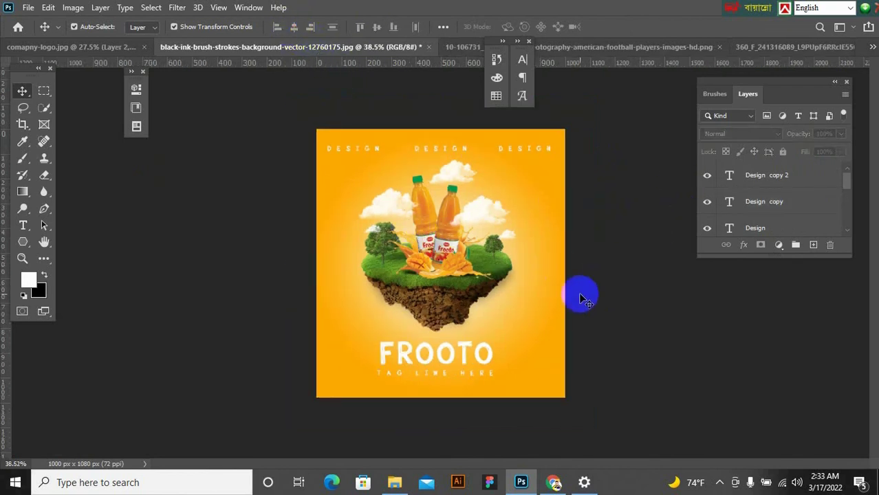
- Zoom in and out to inspect the FROOTO poster's three DESIGN labels and layout
{"action": "scroll", "coordinate": [527, 291], "scroll_direction": "up", "scroll_amount": 1}
{"action": "scroll", "coordinate": [555, 275], "scroll_direction": "up", "scroll_amount": 2}
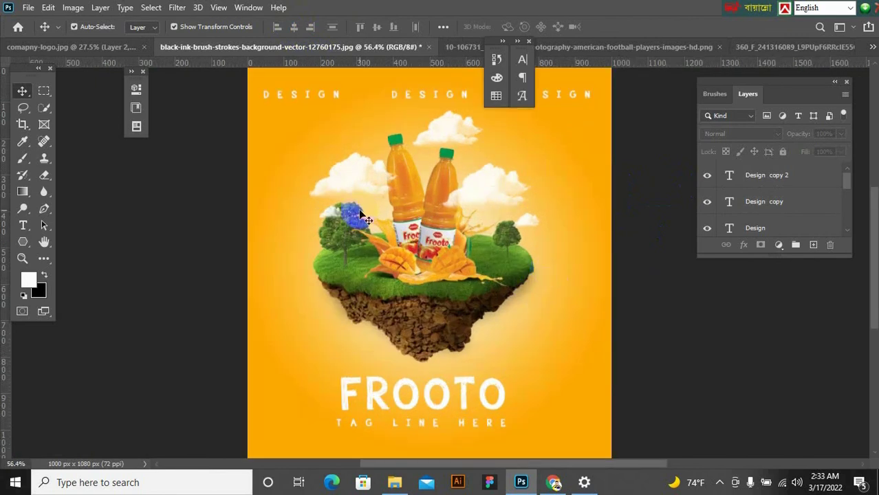
{"action": "scroll", "coordinate": [310, 262], "scroll_direction": "down", "scroll_amount": 1}
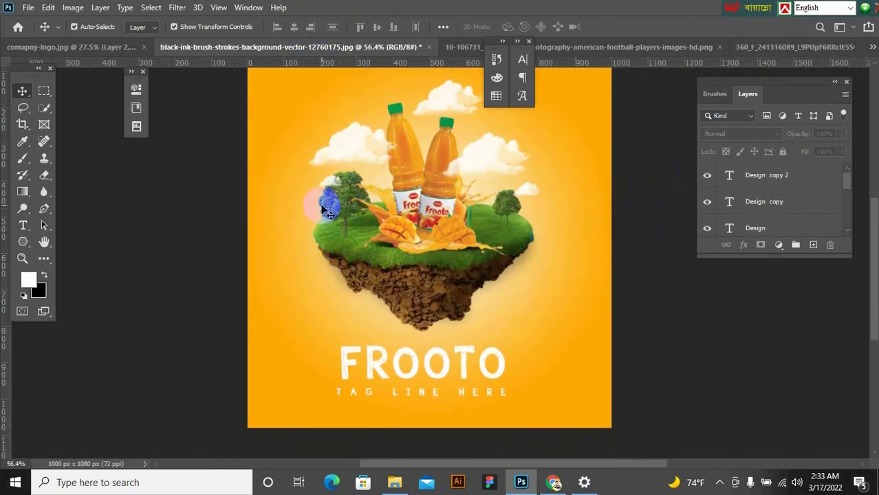
{"action": "scroll", "coordinate": [319, 203], "scroll_direction": "down", "scroll_amount": 1}
{"action": "scroll", "coordinate": [569, 226], "scroll_direction": "up", "scroll_amount": 1}
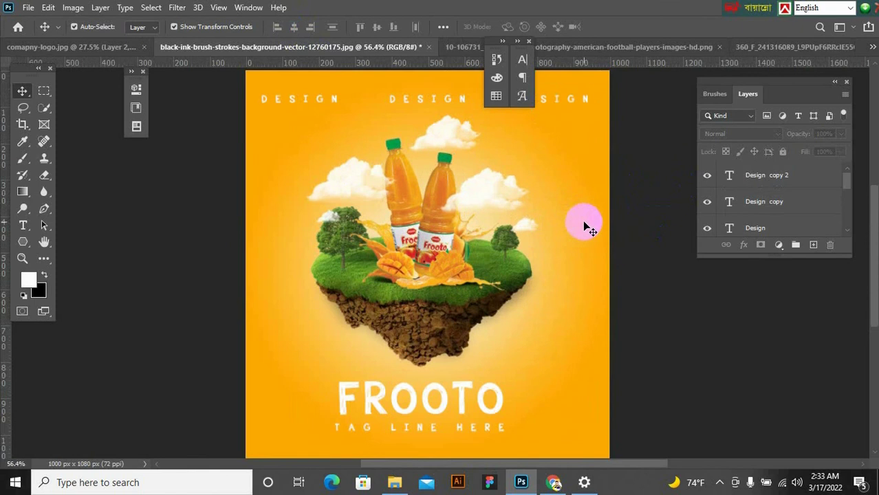
{"action": "scroll", "coordinate": [513, 297], "scroll_direction": "down", "scroll_amount": 1}
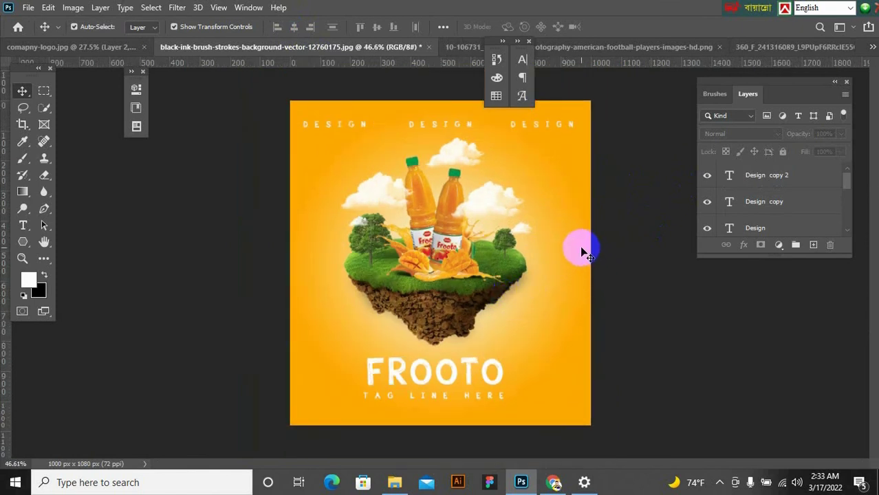
{"action": "scroll", "coordinate": [503, 261], "scroll_direction": "down", "scroll_amount": 1}
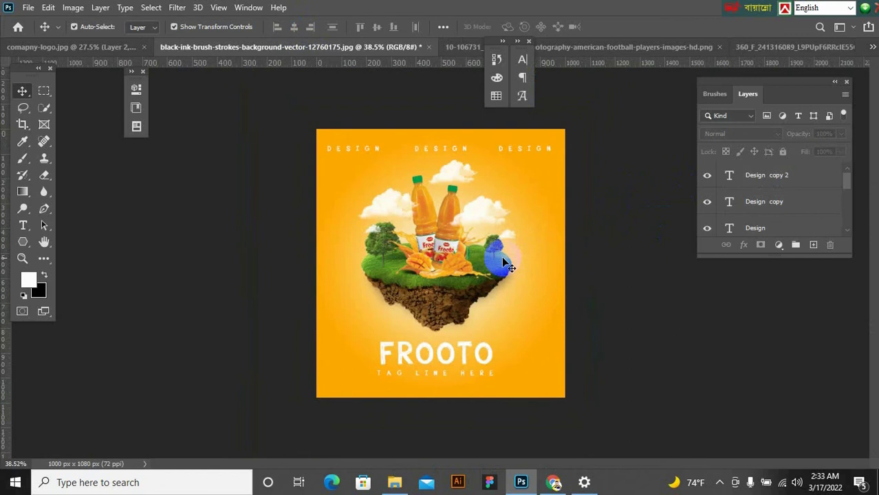
{"action": "scroll", "coordinate": [502, 261], "scroll_direction": "up", "scroll_amount": 1}
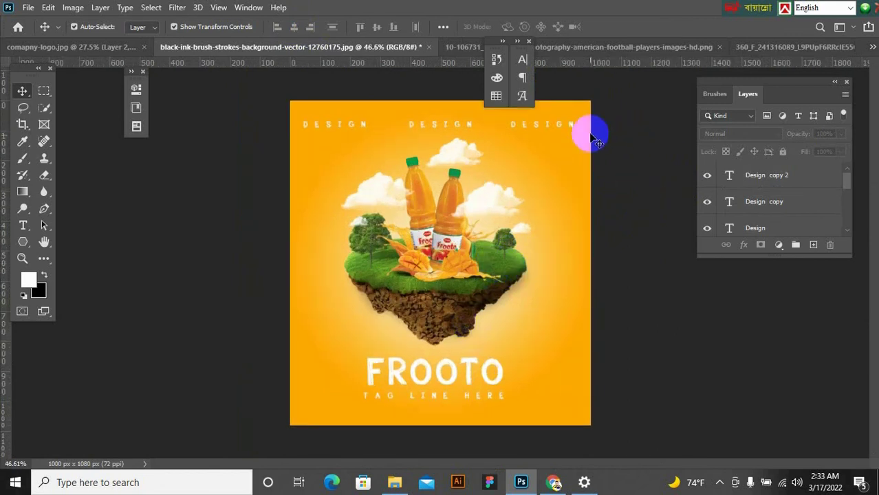
- Close comapny-logo.jpg without saving changes
{"action": "left_click", "coordinate": [60, 46]}
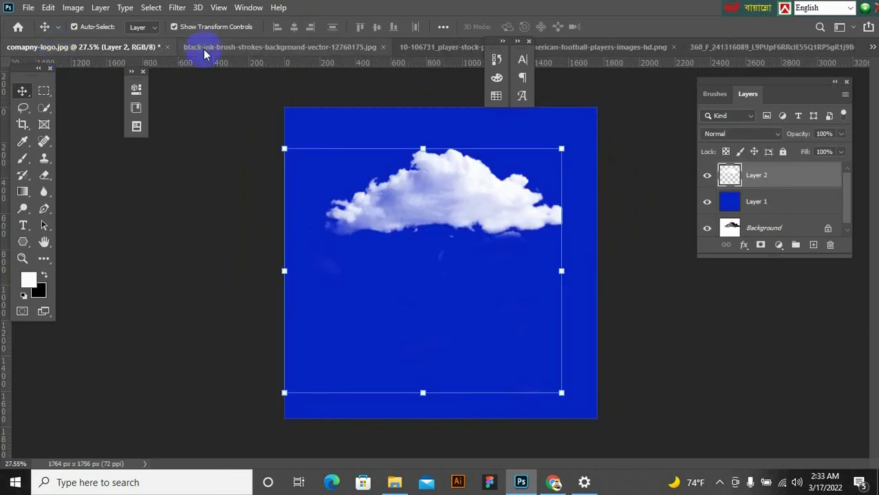
{"action": "left_click", "coordinate": [168, 47]}
{"action": "left_click", "coordinate": [434, 188]}
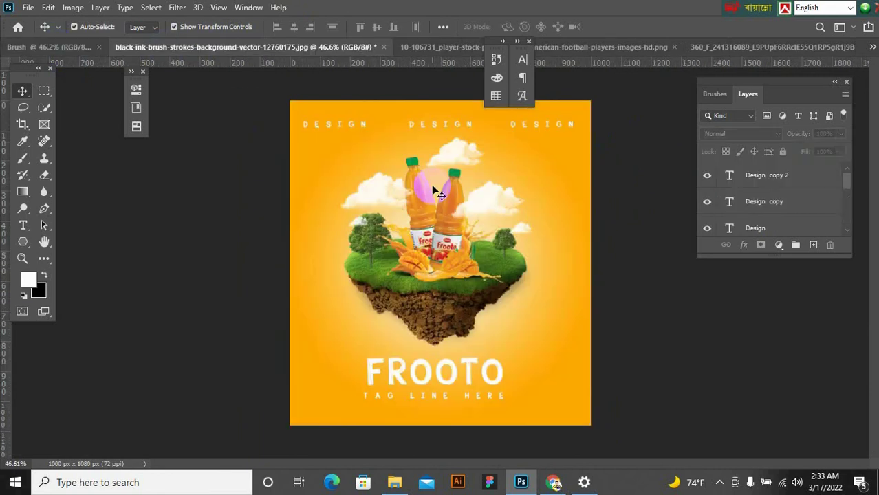
- Glance at the PUSHPA brush and football player documents, then return to the FROOTO poster
{"action": "left_click", "coordinate": [78, 47]}
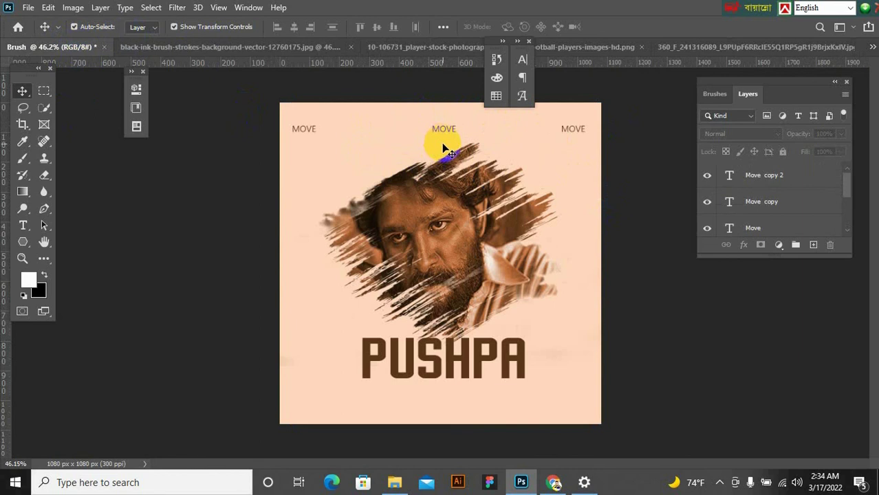
{"action": "left_click", "coordinate": [141, 46]}
{"action": "left_click", "coordinate": [435, 50]}
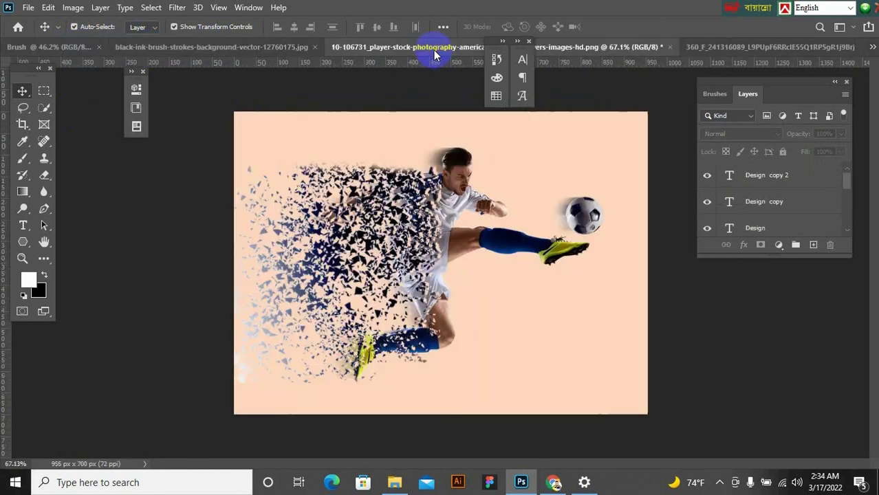
{"action": "left_click", "coordinate": [233, 51]}
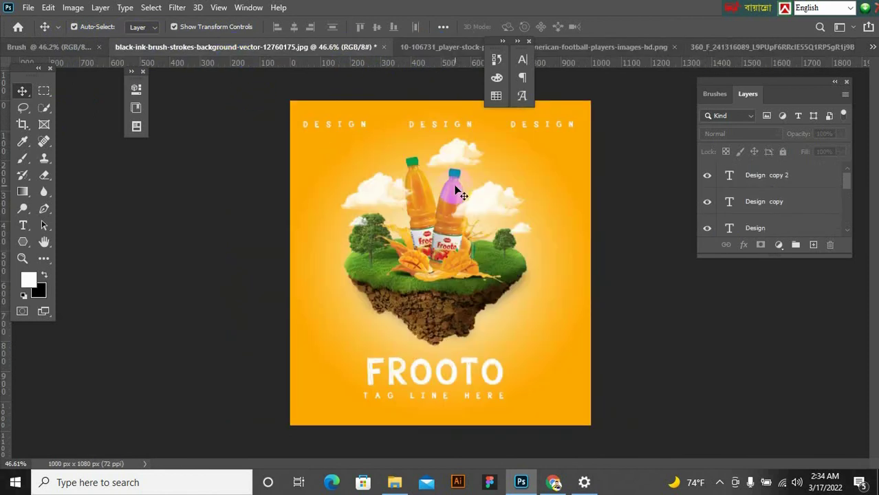